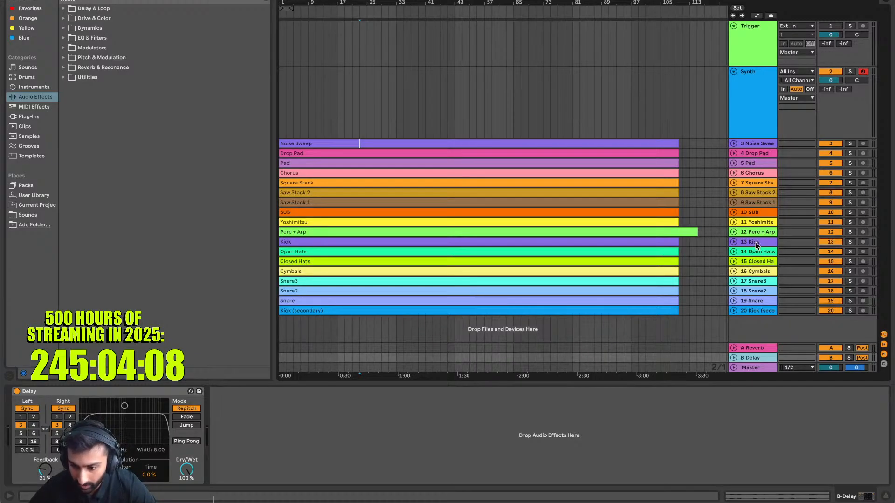
Move the Kick, Kick (secondary), Snare3, Snare2 and Snare tracks directly below the Trigger track, above Synth
{"action": "left_click_drag", "start_coordinate": [756, 245], "coordinate": [763, 97]}
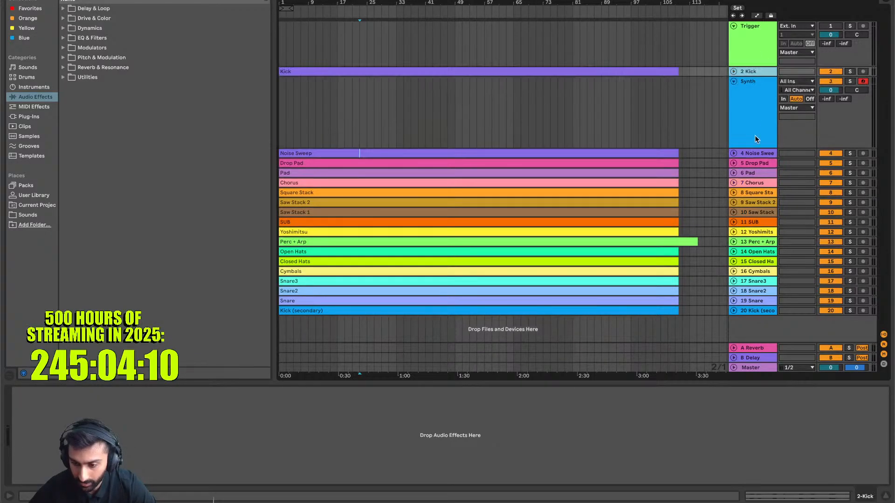
{"action": "left_click_drag", "start_coordinate": [759, 307], "coordinate": [762, 80]}
{"action": "left_click", "coordinate": [754, 311]}
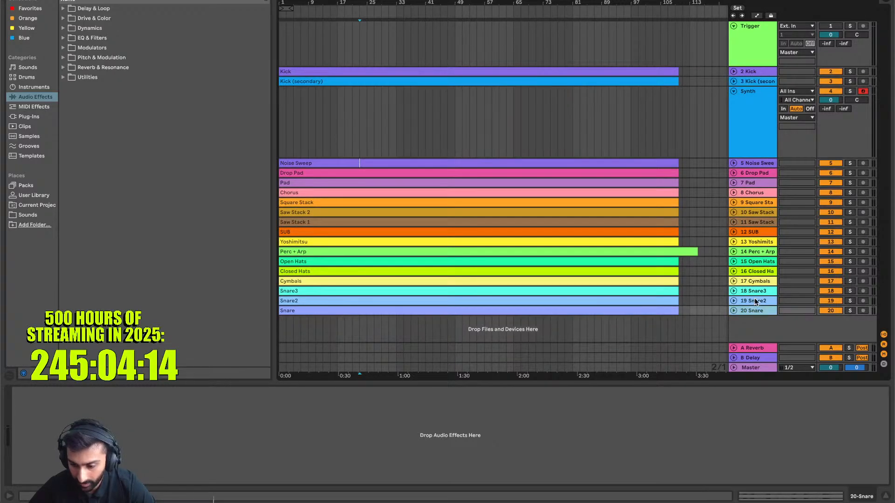
{"action": "left_click", "coordinate": [756, 292], "text": "shift"}
{"action": "left_click_drag", "start_coordinate": [755, 305], "coordinate": [760, 91]}
Move the Open Hats, Closed Hats, Cymbals and Perc + Arp tracks below the Snare track, above Synth
{"action": "left_click", "coordinate": [757, 312]}
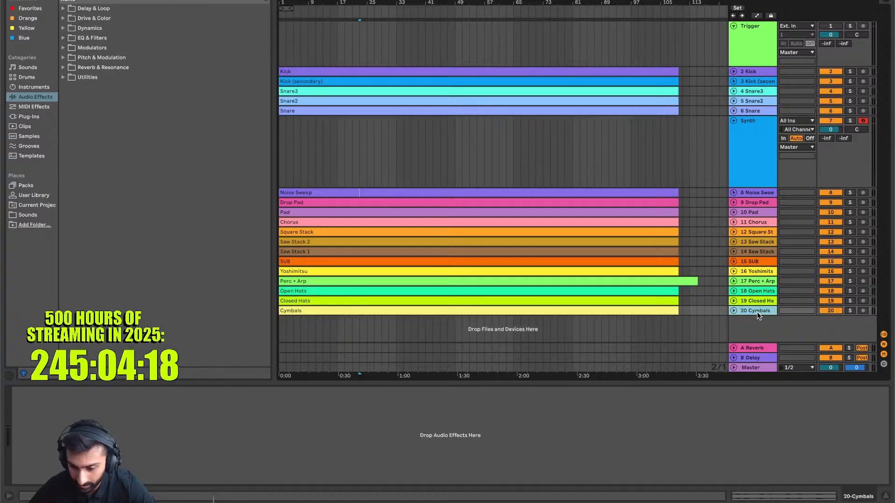
{"action": "left_click", "coordinate": [757, 292], "text": "shift"}
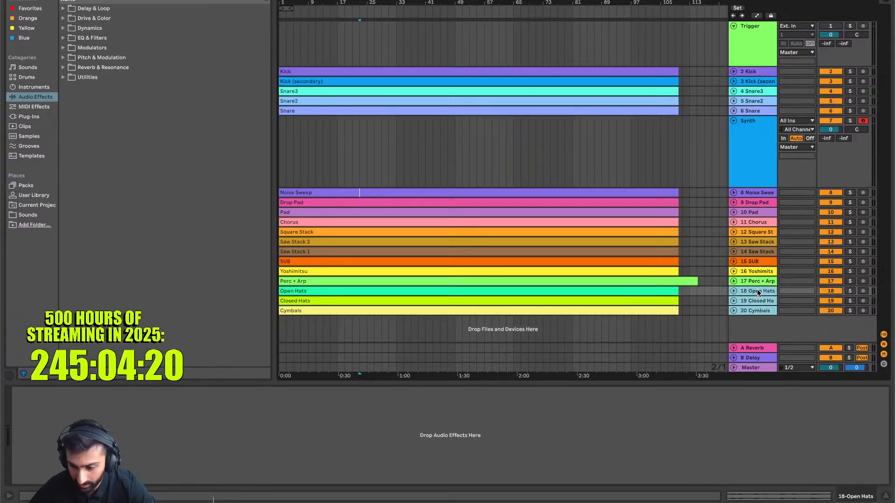
{"action": "left_click_drag", "start_coordinate": [757, 292], "coordinate": [753, 141]}
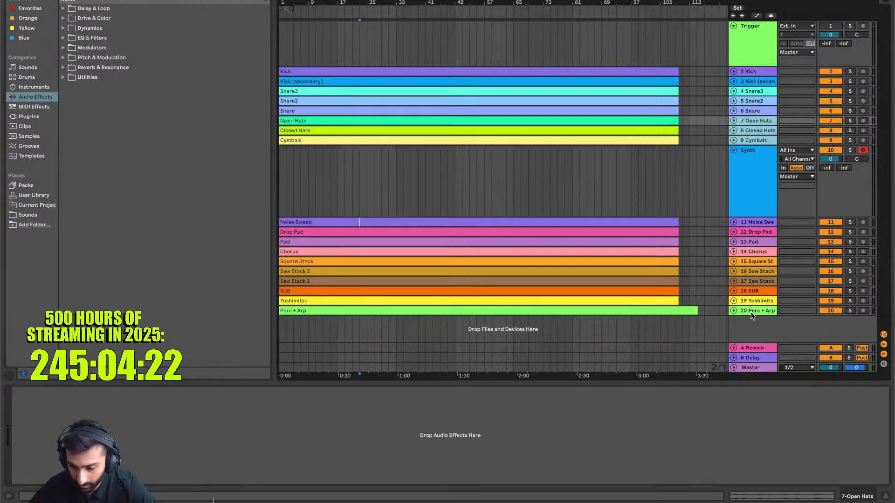
{"action": "left_click_drag", "start_coordinate": [751, 316], "coordinate": [771, 150]}
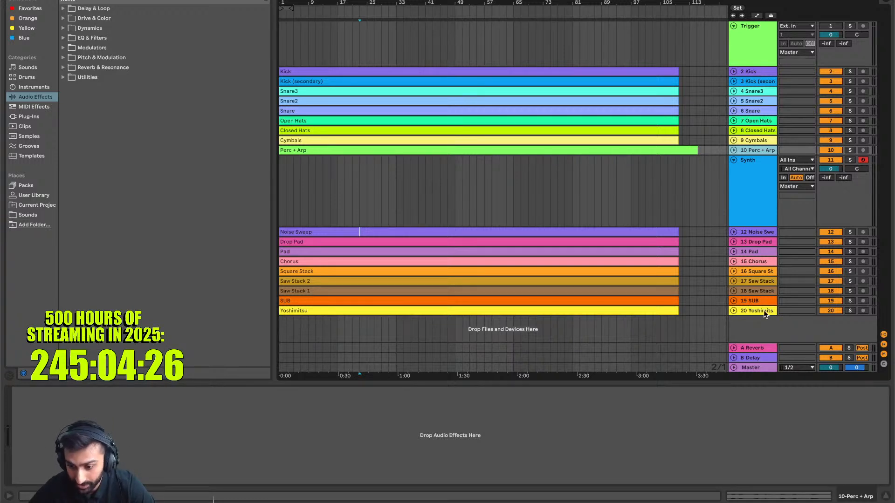
Reorder the melodic tracks as Yoshimitsu, Square Stack, Saw Stack 2, Saw Stack 1, SUB, Drop Pad, Pad, Chorus, Noise Sweep, and delete the Synth track
{"action": "left_click_drag", "start_coordinate": [765, 314], "coordinate": [757, 211]}
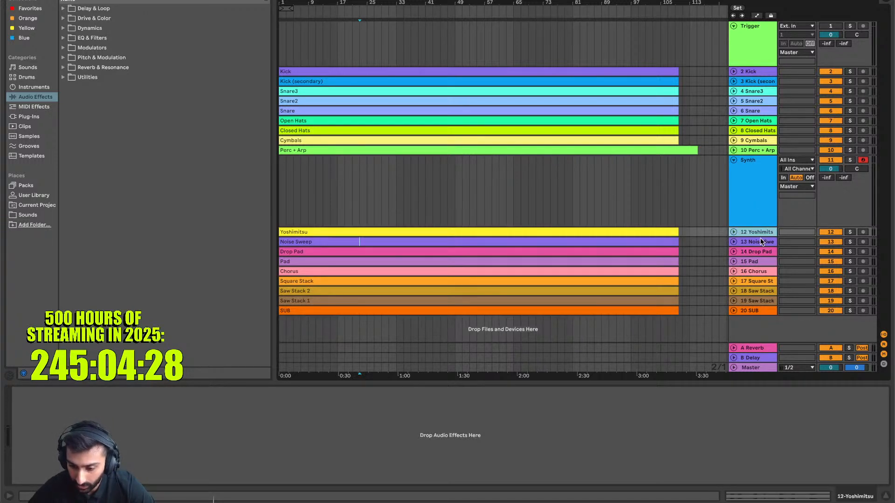
{"action": "left_click_drag", "start_coordinate": [762, 242], "coordinate": [782, 312]}
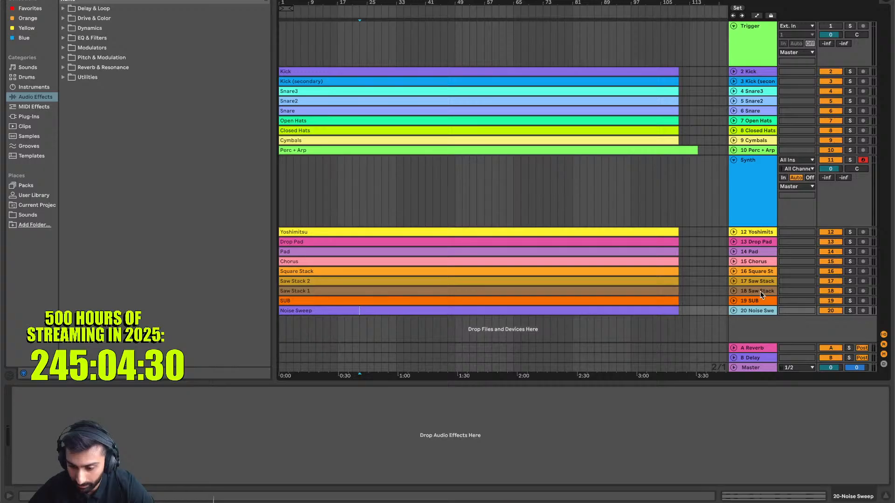
{"action": "left_click_drag", "start_coordinate": [755, 265], "coordinate": [761, 307]}
{"action": "left_click", "coordinate": [754, 245], "text": "shift"}
{"action": "left_click", "coordinate": [751, 203]}
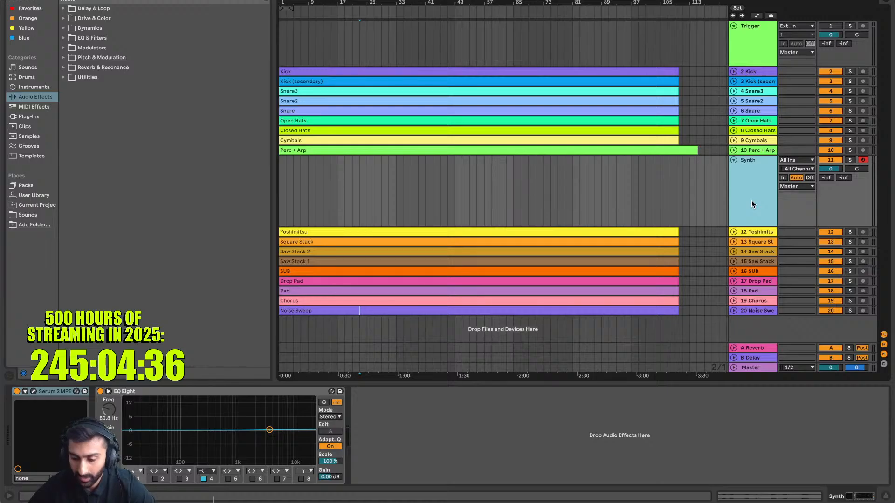
{"action": "key", "text": "Delete"}
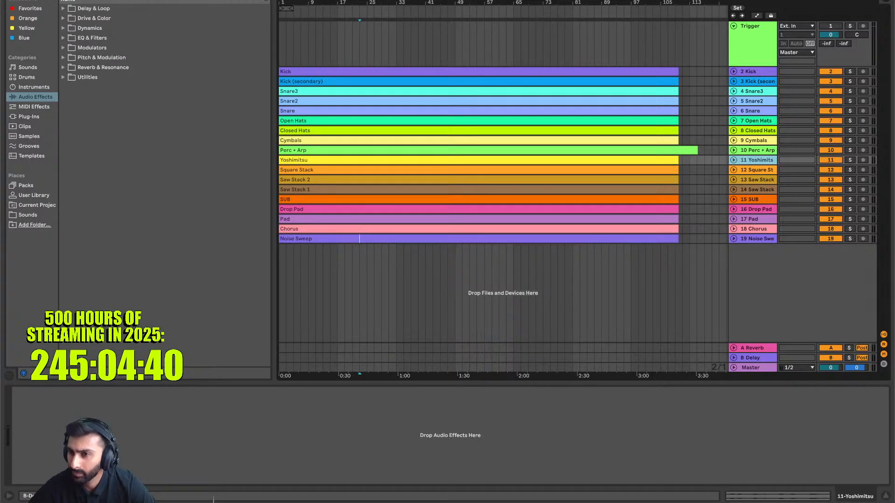
Group the tracks from Kick through Perc + Arp and name the group DRUMS
{"action": "left_click", "coordinate": [750, 72]}
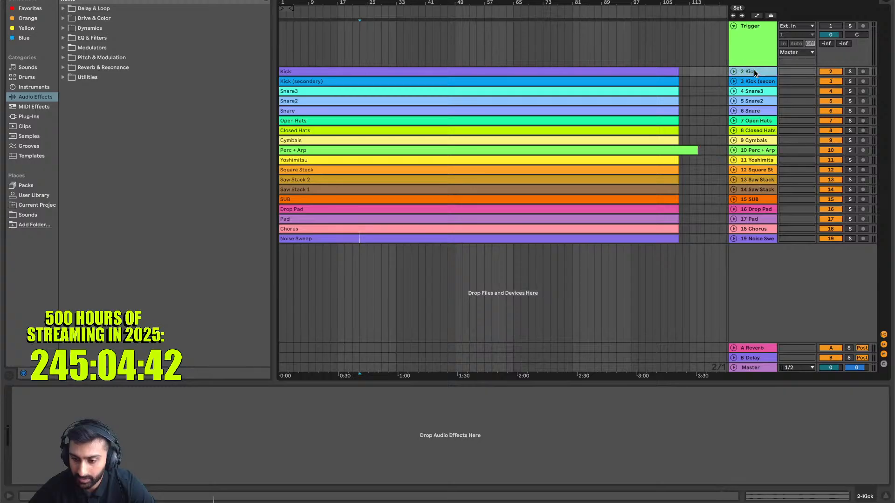
{"action": "left_click", "coordinate": [765, 150], "text": "shift"}
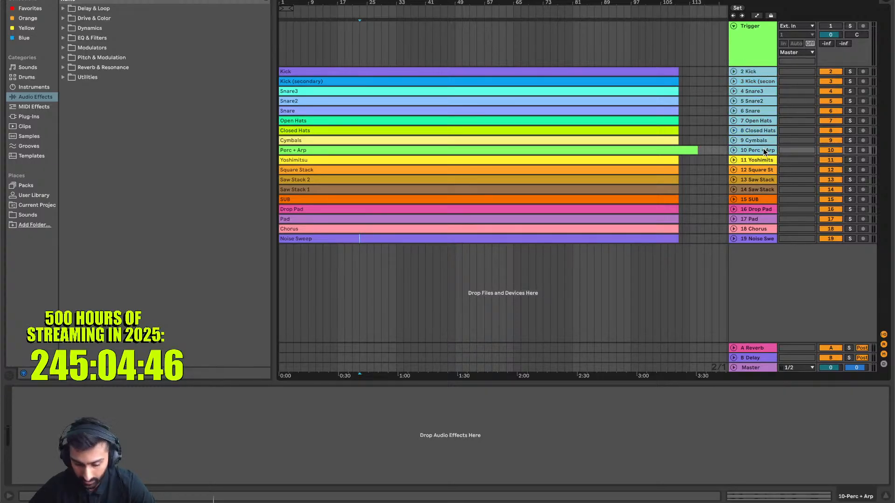
{"action": "key", "text": "ctrl+g"}
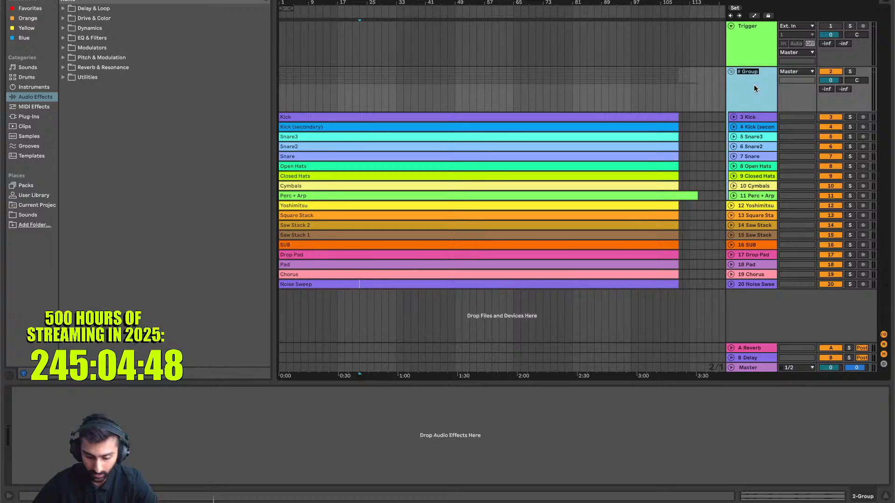
{"action": "type", "text": "DRUMS"}
{"action": "key", "text": "Return"}
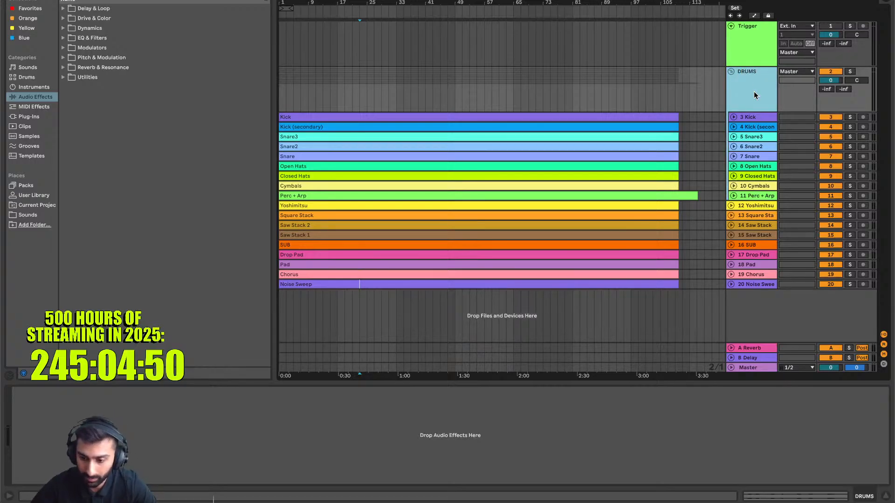
Group the Kick and Kick (secondary) tracks inside DRUMS and name the subgroup Kicks
{"action": "left_click", "coordinate": [747, 116]}
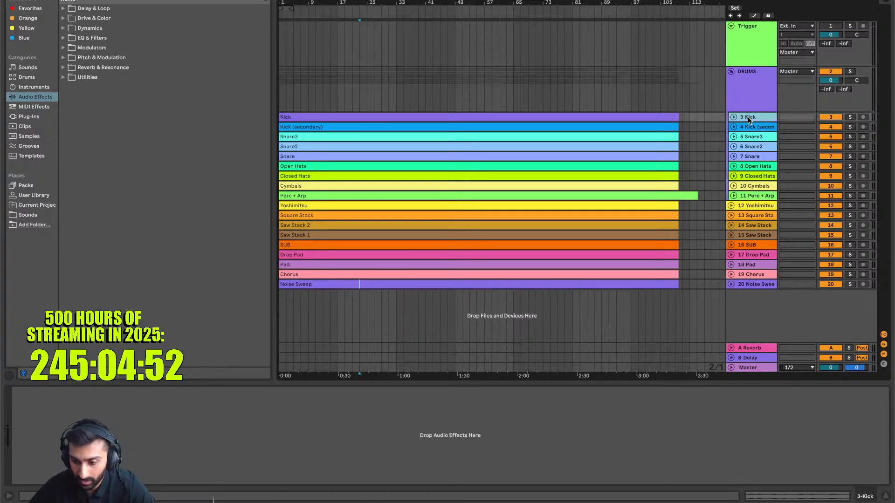
{"action": "left_click", "coordinate": [748, 126], "text": "shift"}
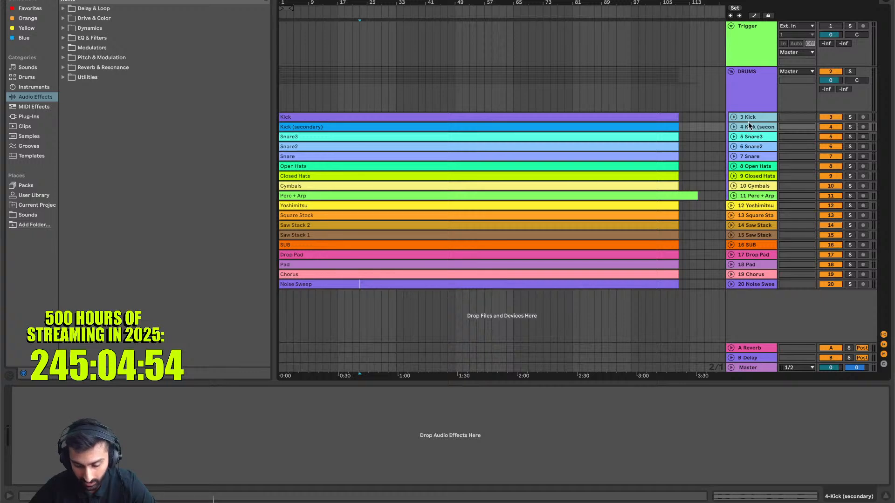
{"action": "key", "text": "ctrl+g"}
{"action": "type", "text": "Kicks"}
{"action": "key", "text": "Return"}
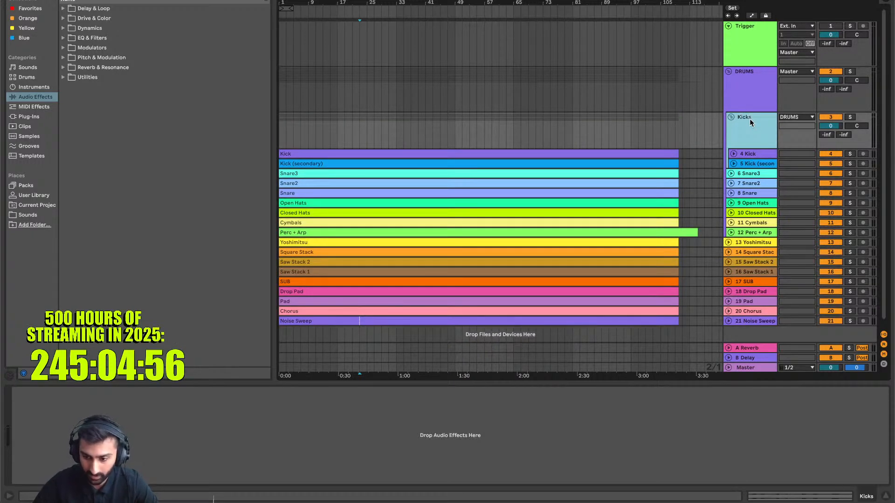
Unfold the Kick and Kick (secondary) tracks to inspect their waveforms and play the song from bar 17
{"action": "left_click", "coordinate": [733, 155]}
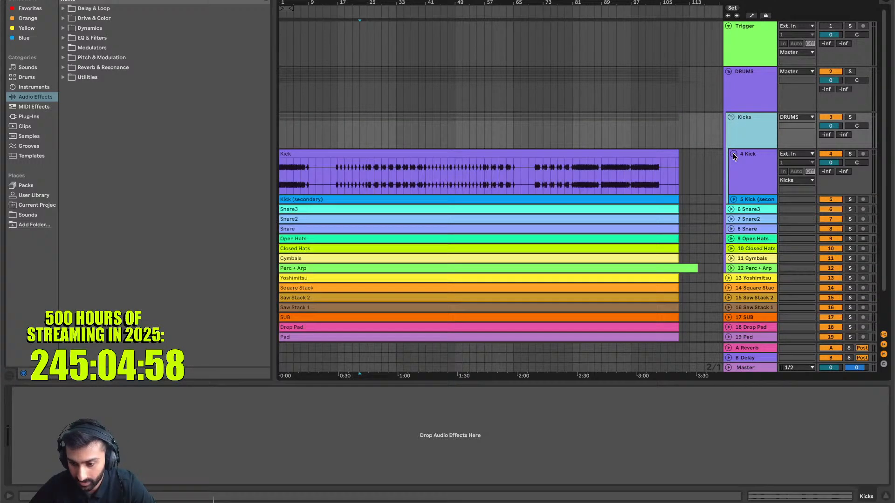
{"action": "left_click", "coordinate": [733, 199]}
{"action": "scroll", "coordinate": [448, 173], "scroll_direction": "down", "scroll_amount": 1}
{"action": "scroll", "coordinate": [364, 152], "scroll_direction": "up", "scroll_amount": 4}
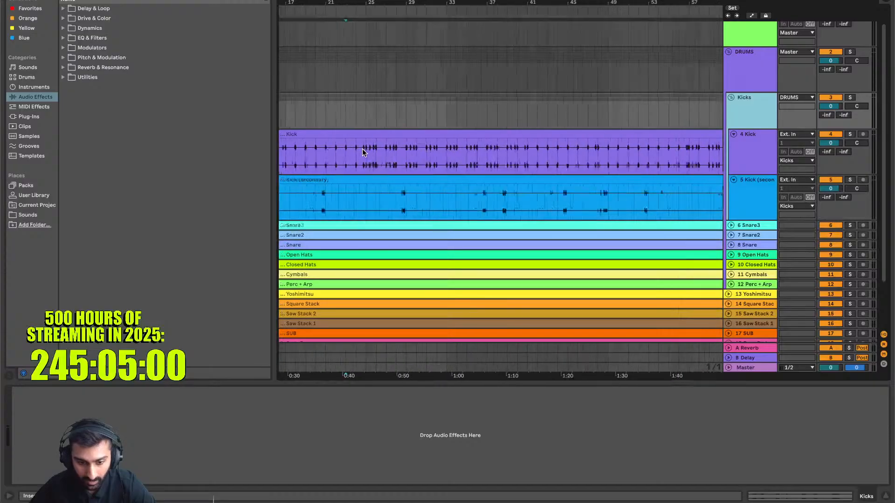
{"action": "scroll", "coordinate": [363, 149], "scroll_direction": "up", "scroll_amount": 3}
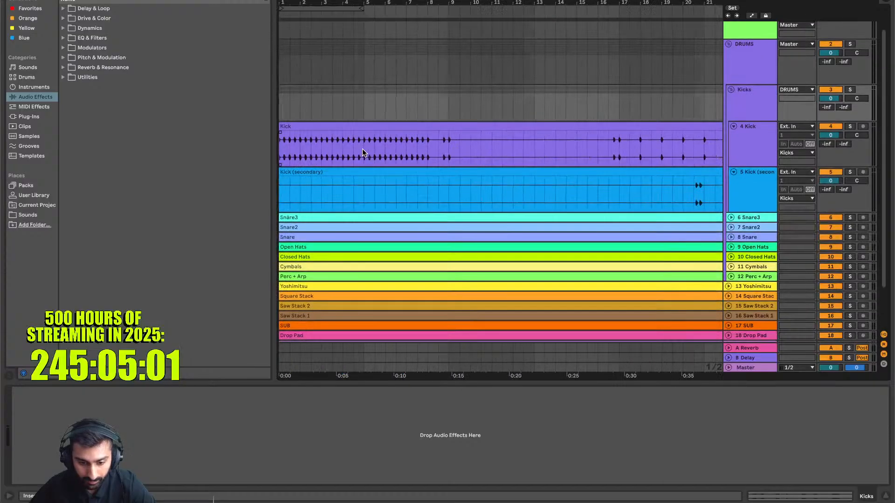
{"action": "left_click", "coordinate": [623, 144]}
{"action": "key", "text": "space"}
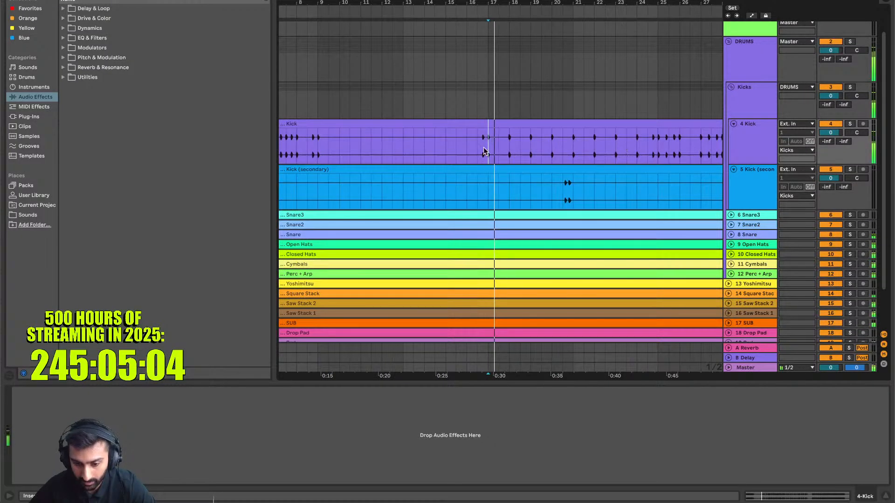
Loop bar 17 using the Kick clip, listen to it, and stop playback
{"action": "left_click_drag", "start_coordinate": [486, 144], "coordinate": [511, 144]}
{"action": "key", "text": "super+l"}
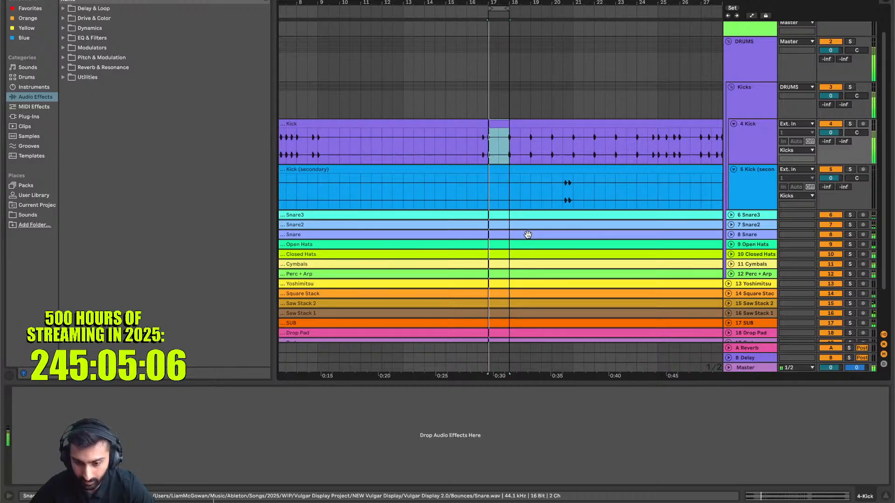
{"action": "left_click", "coordinate": [769, 151]}
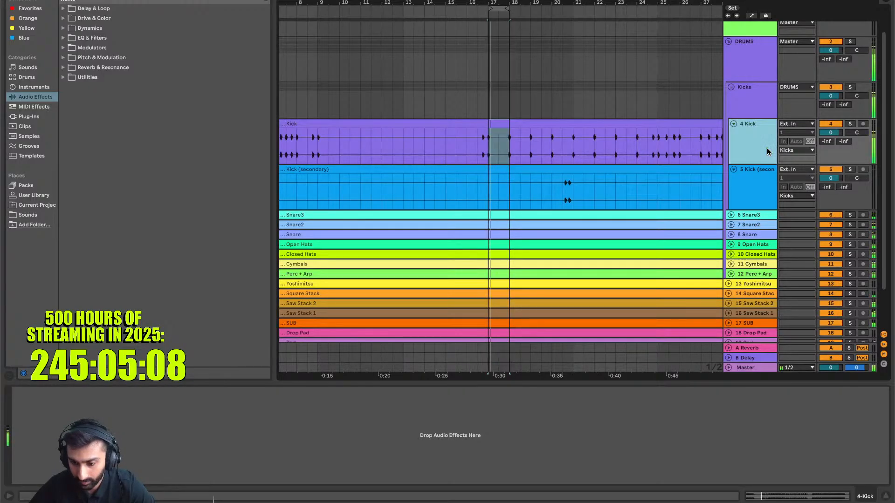
{"action": "left_click", "coordinate": [755, 189]}
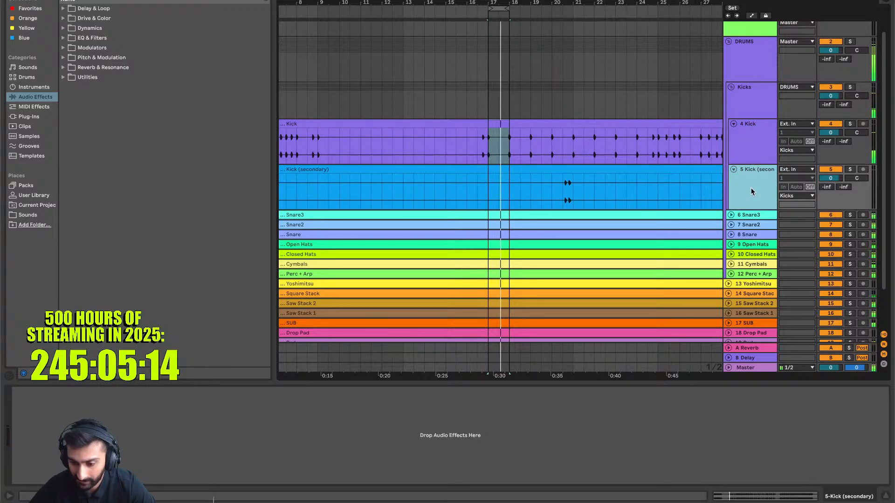
{"action": "key", "text": "space"}
Collapse the Kicks group so its two kick tracks are folded into one row
{"action": "scroll", "coordinate": [648, 248], "scroll_direction": "down", "scroll_amount": 5}
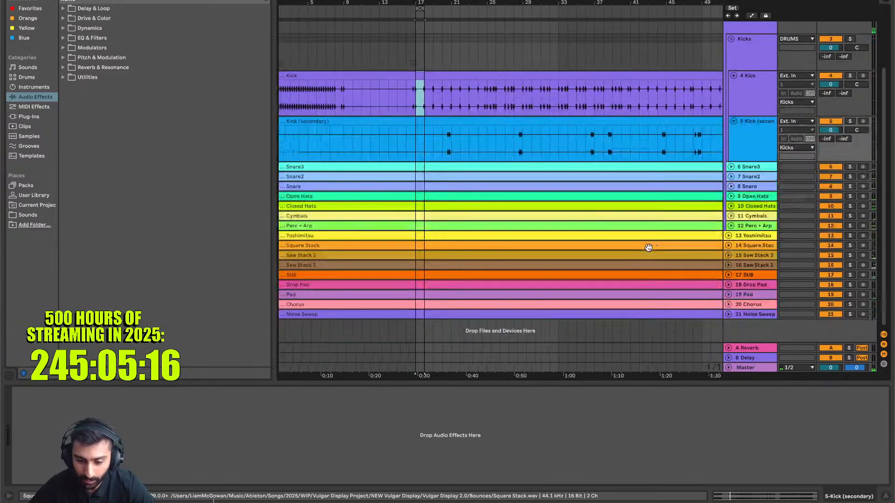
{"action": "scroll", "coordinate": [649, 247], "scroll_direction": "left", "scroll_amount": 2}
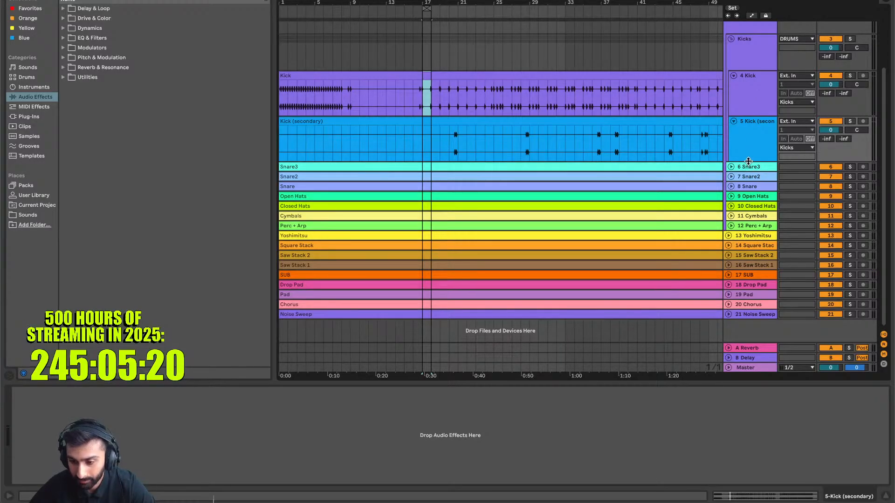
{"action": "left_click", "coordinate": [751, 81]}
{"action": "left_click", "coordinate": [752, 44]}
{"action": "key", "text": "u"}
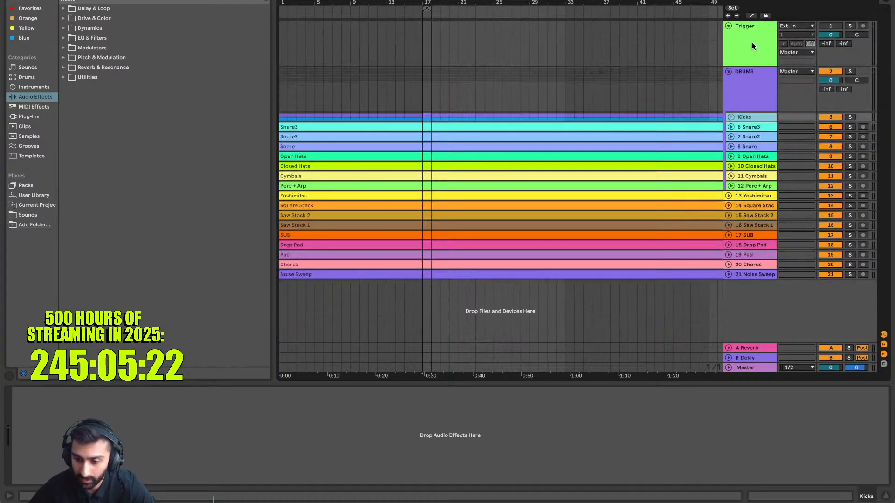
Unfold the Snare3, Snare2 and Snare tracks together and play the looped bar 17
{"action": "left_click", "coordinate": [748, 146], "text": "shift"}
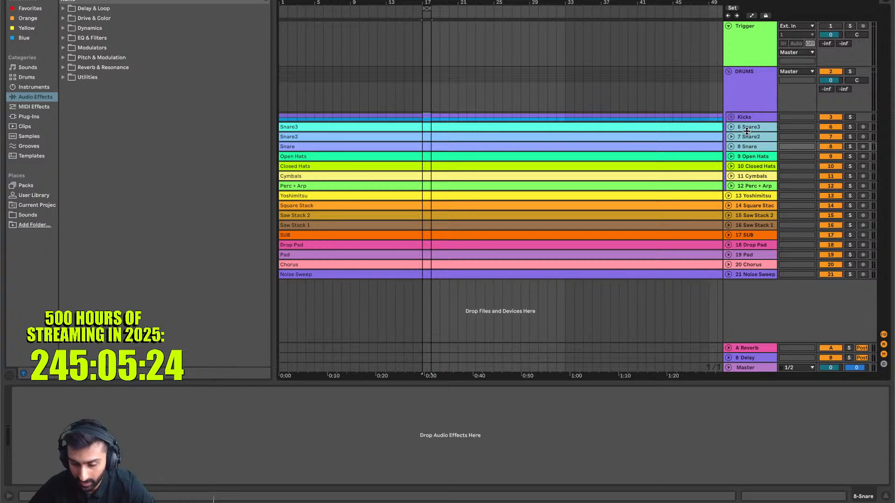
{"action": "left_click", "coordinate": [731, 146]}
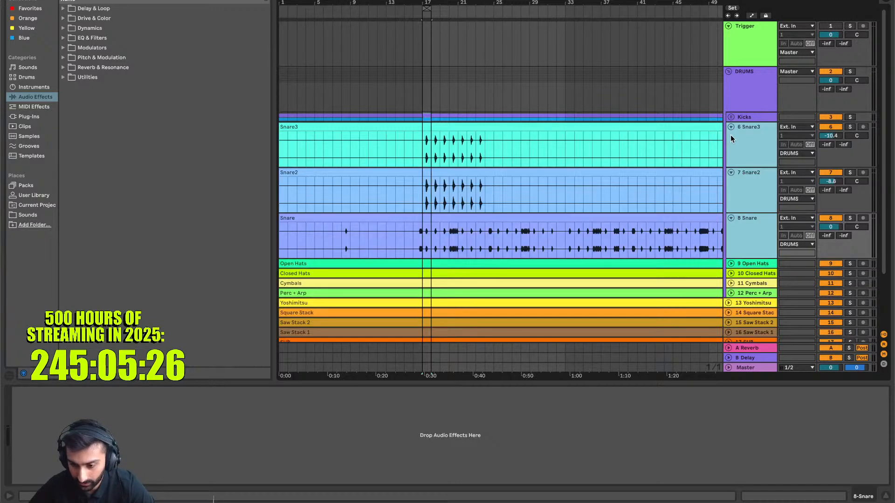
{"action": "key", "text": "space"}
{"action": "scroll", "coordinate": [463, 161], "scroll_direction": "up", "scroll_amount": 5}
{"action": "left_click_drag", "start_coordinate": [462, 160], "coordinate": [609, 147]}
Solo the individual snare tracks, Snare, Snare3 and Snare2, during playback to compare their sounds
{"action": "left_click", "coordinate": [761, 139]}
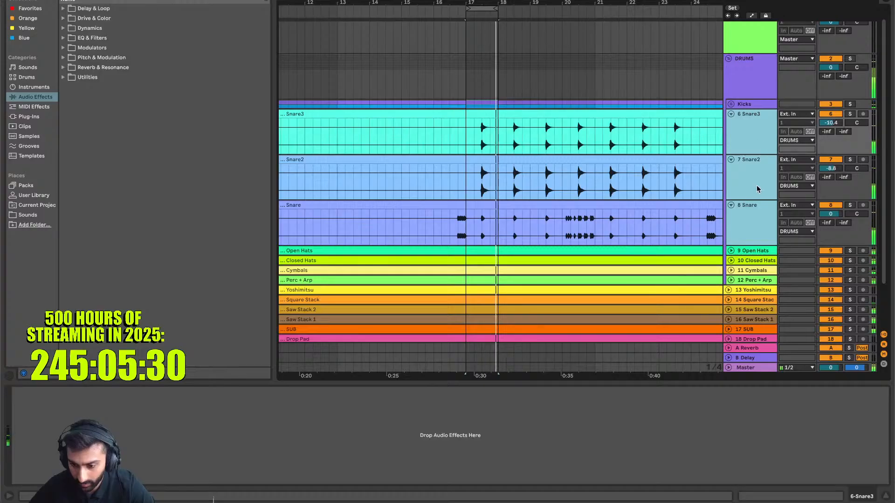
{"action": "left_click", "coordinate": [758, 188]}
{"action": "left_click", "coordinate": [756, 215]}
{"action": "left_click", "coordinate": [850, 205]}
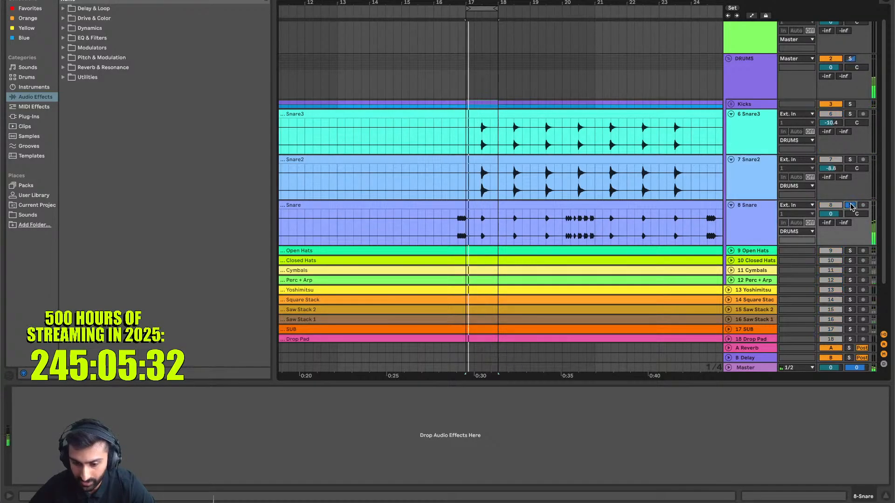
{"action": "left_click", "coordinate": [851, 205]}
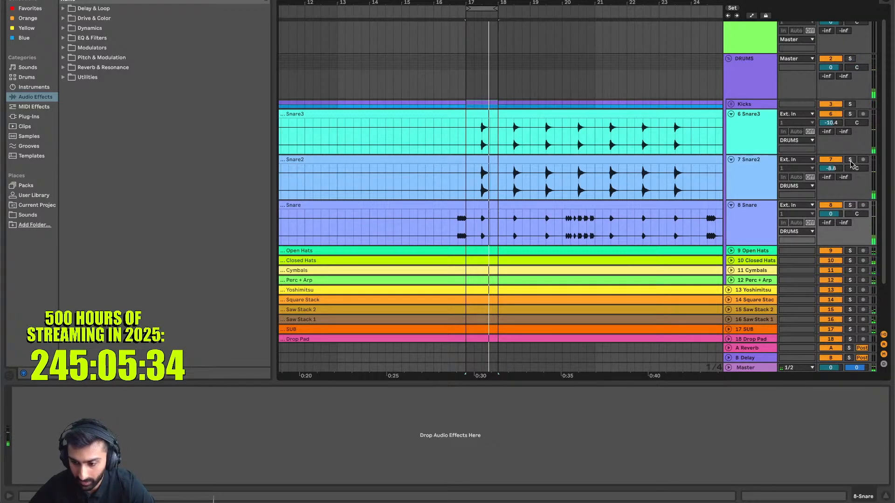
{"action": "left_click", "coordinate": [850, 160]}
{"action": "left_click", "coordinate": [850, 114]}
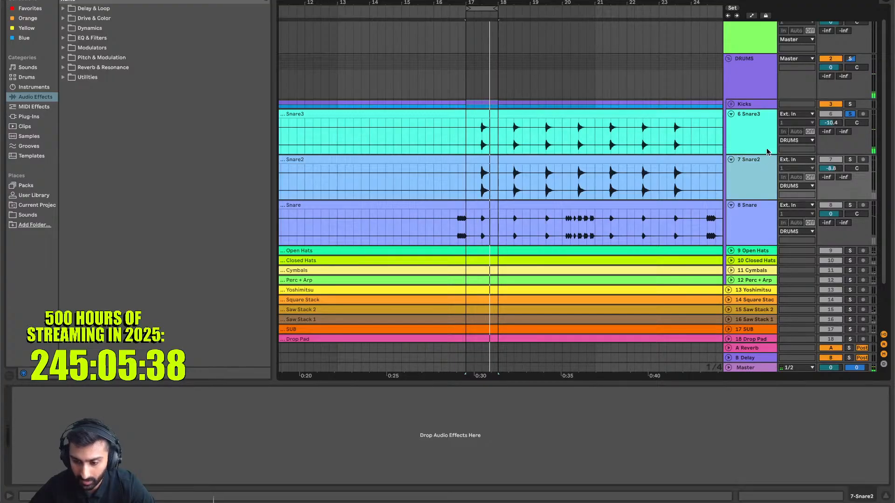
{"action": "left_click", "coordinate": [796, 181]}
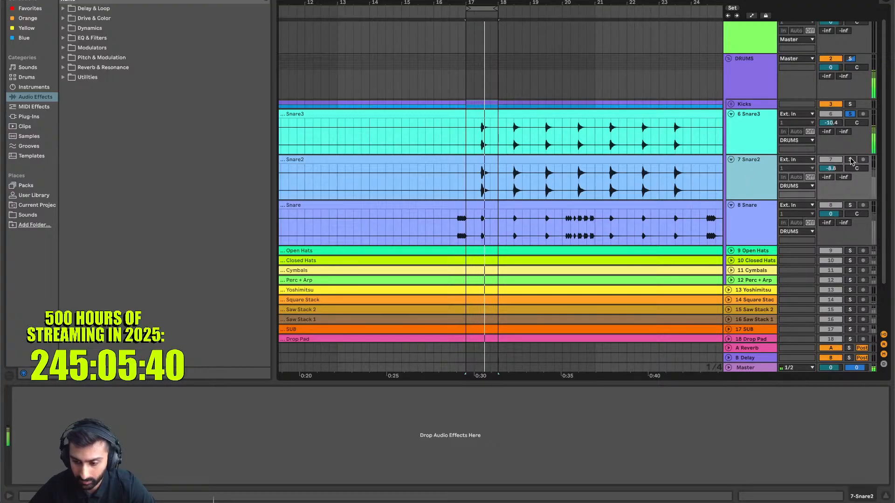
{"action": "left_click", "coordinate": [851, 160]}
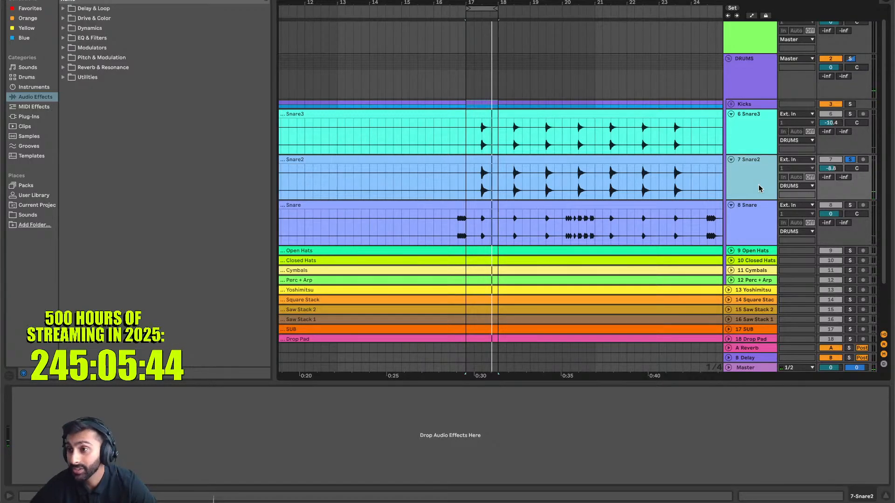
Clear the snare solo, switch off the Snare3 and Snare tracks, and play the looped bar 17
{"action": "left_click", "coordinate": [748, 130]}
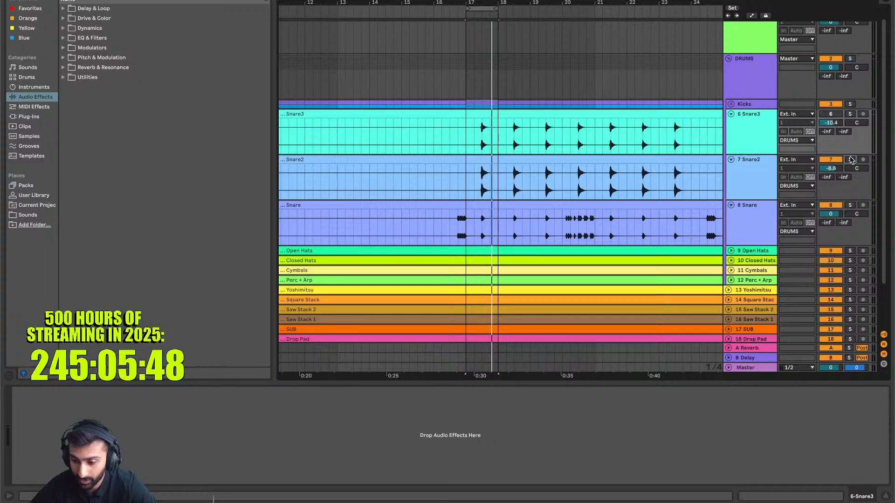
{"action": "left_click", "coordinate": [751, 171]}
{"action": "key", "text": "space"}
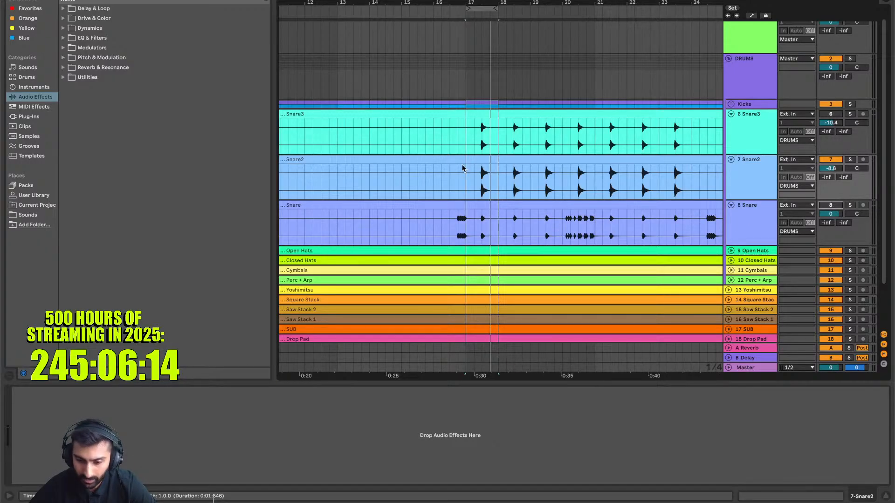
Examine the start of the first snare hit at 17.3 in the Snare3, Snare2 and Snare waveforms
{"action": "scroll", "coordinate": [472, 139], "scroll_direction": "up", "scroll_amount": 5}
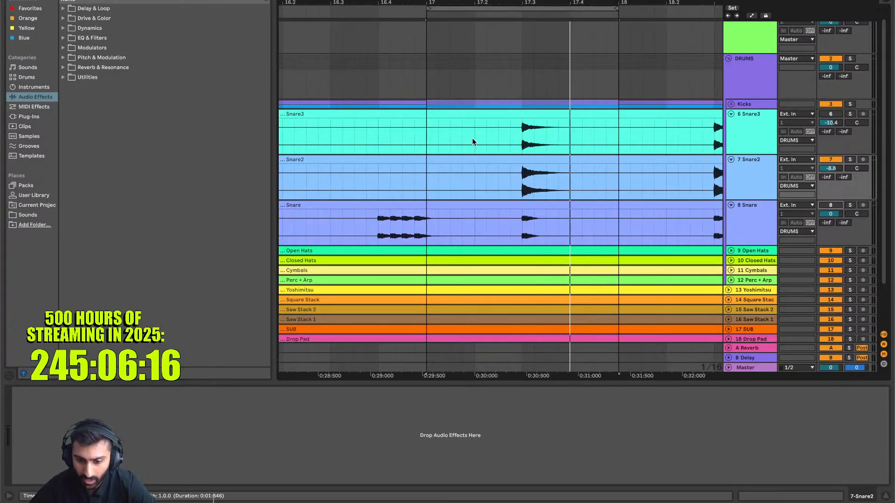
{"action": "scroll", "coordinate": [472, 138], "scroll_direction": "right", "scroll_amount": 3}
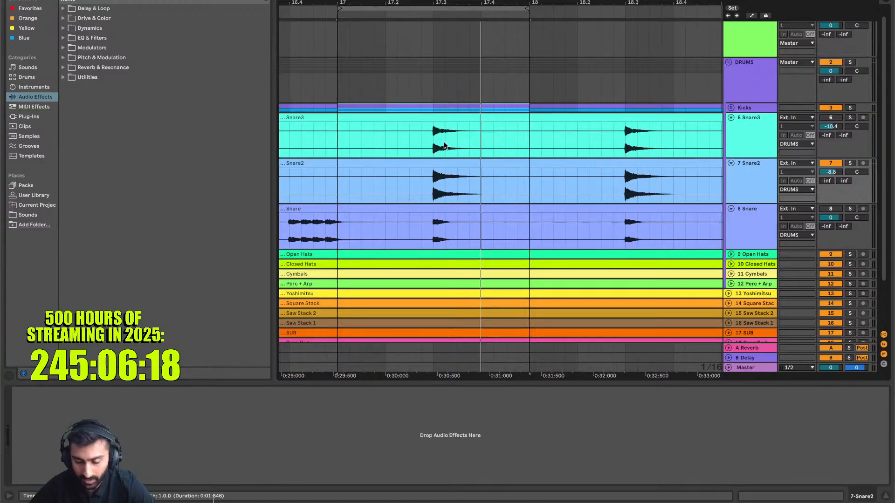
{"action": "scroll", "coordinate": [443, 146], "scroll_direction": "up", "scroll_amount": 4}
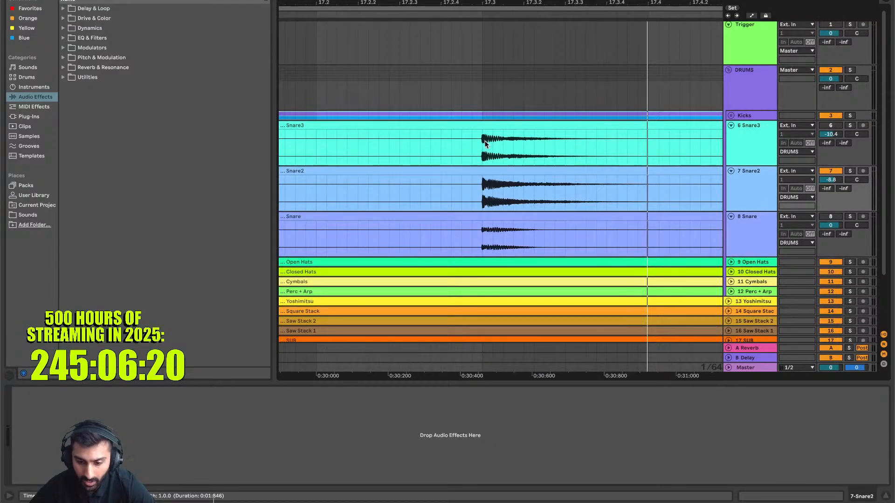
{"action": "left_click", "coordinate": [482, 146]}
{"action": "scroll", "coordinate": [482, 146], "scroll_direction": "up", "scroll_amount": 15}
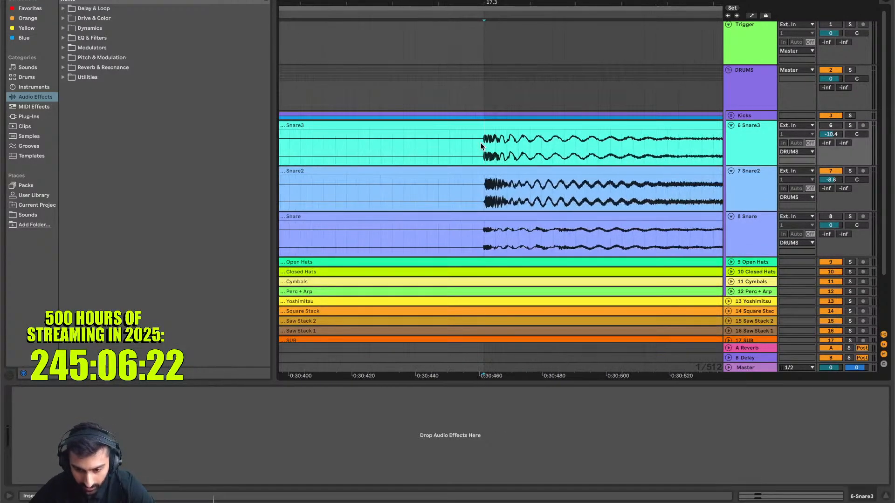
{"action": "scroll", "coordinate": [481, 146], "scroll_direction": "up", "scroll_amount": 5}
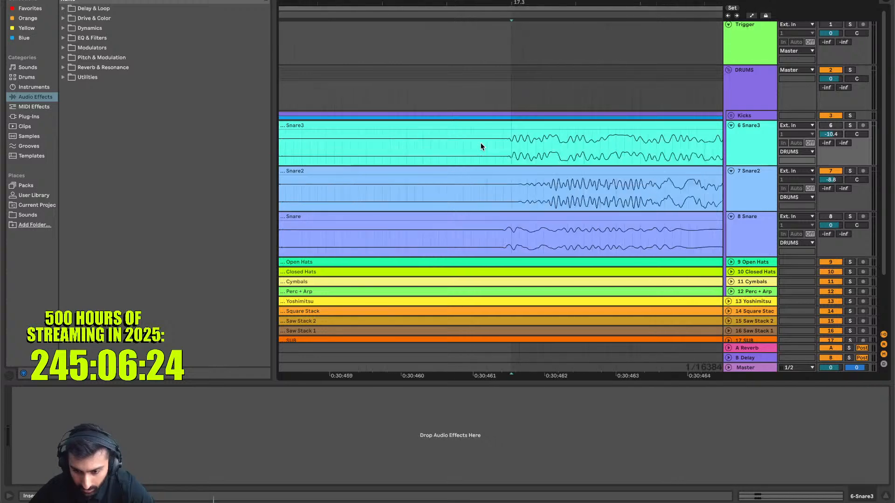
{"action": "scroll", "coordinate": [481, 146], "scroll_direction": "down", "scroll_amount": 18}
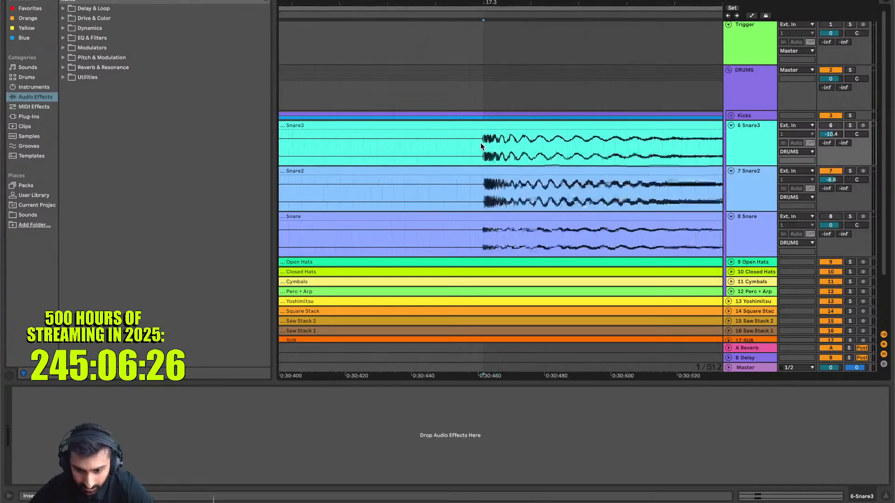
Try to isolate the first Snare3 hit at 17.3 by splitting its clip and deleting the surrounding audio, and undo the edits
{"action": "key", "text": "w"}
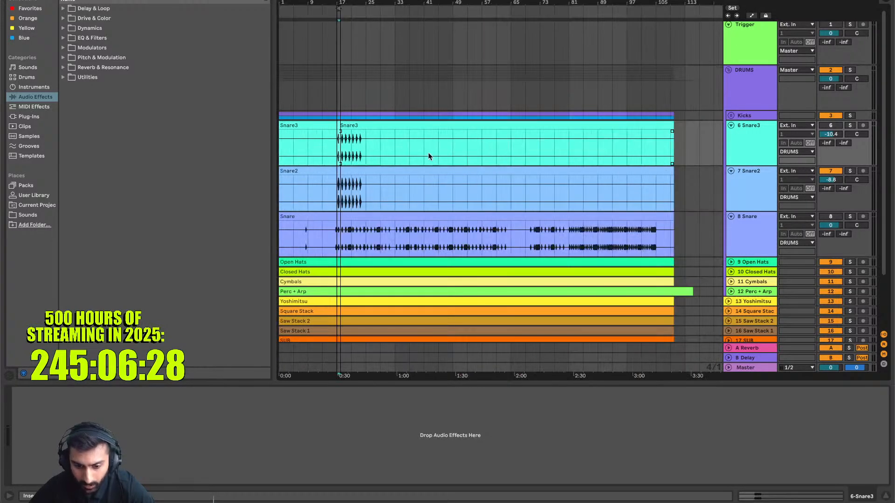
{"action": "key", "text": "z"}
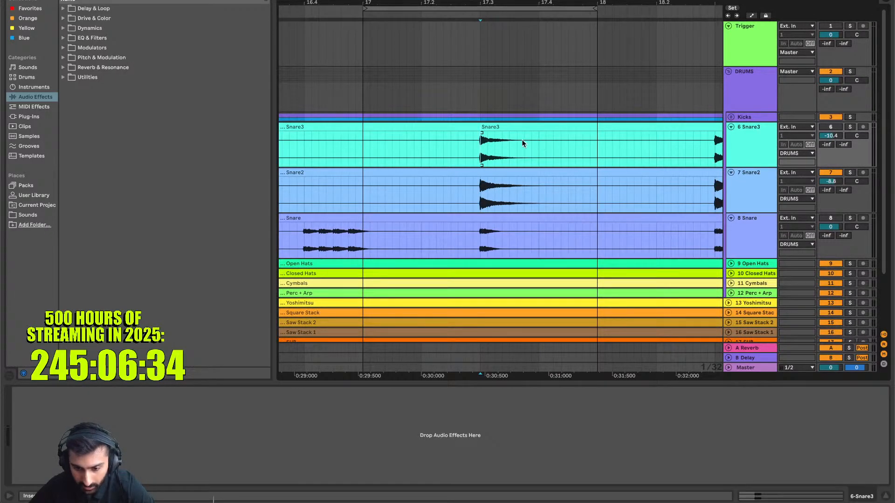
{"action": "left_click", "coordinate": [510, 138]}
{"action": "key", "text": "ctrl+e"}
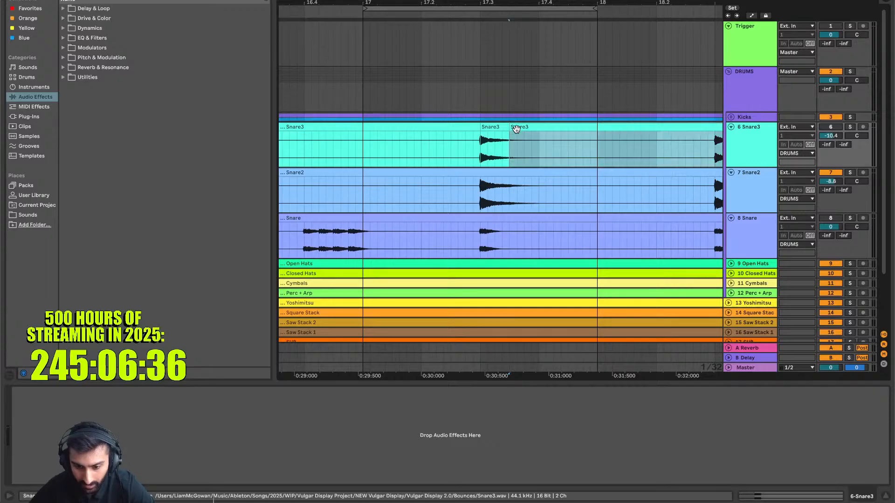
{"action": "key", "text": "Delete"}
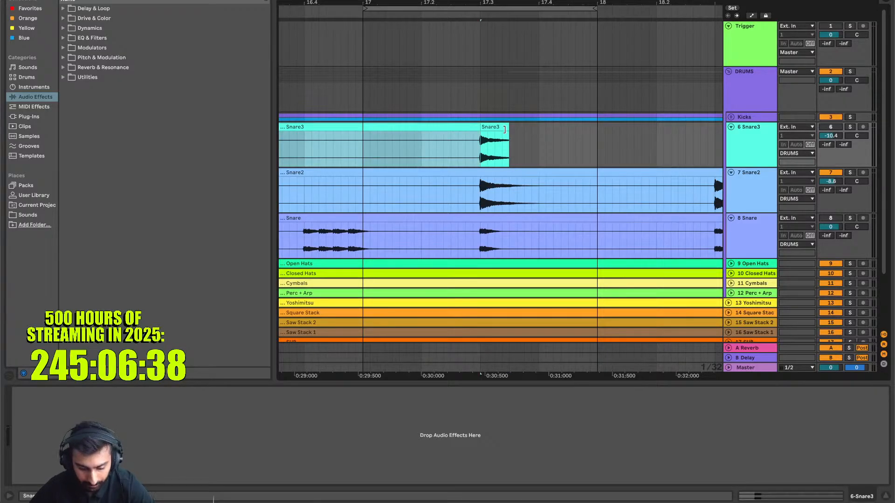
{"action": "key", "text": "ctrl+z"}
{"action": "left_click", "coordinate": [530, 141]}
{"action": "scroll", "coordinate": [510, 155], "scroll_direction": "down", "scroll_amount": 2}
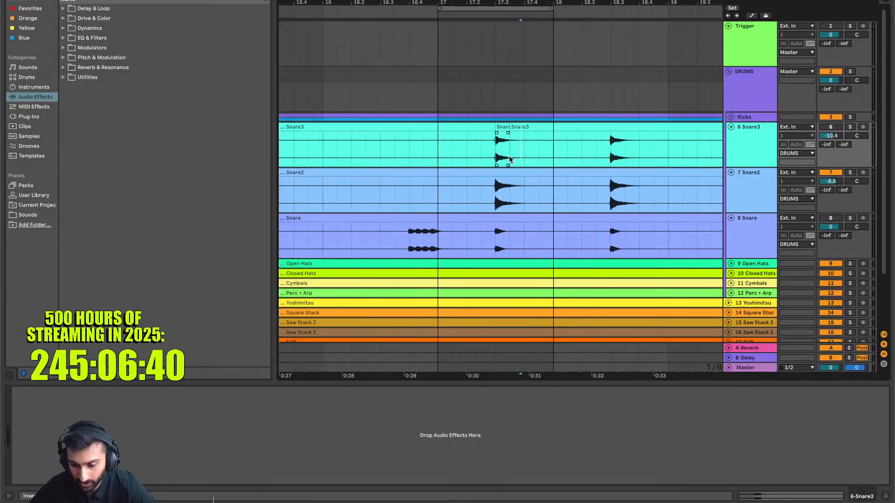
{"action": "scroll", "coordinate": [510, 159], "scroll_direction": "down", "scroll_amount": 2}
{"action": "key", "text": "ctrl+z"}
{"action": "key", "text": "ctrl+z"}
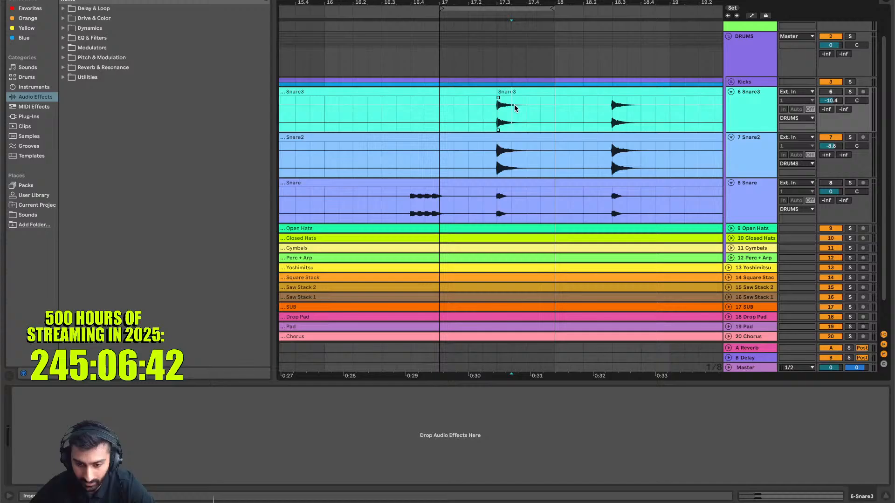
{"action": "left_click", "coordinate": [554, 139]}
{"action": "key", "text": "0"}
Group the Open Hats, Closed Hats and Cymbals tracks under the name Hats
{"action": "left_click", "coordinate": [752, 104]}
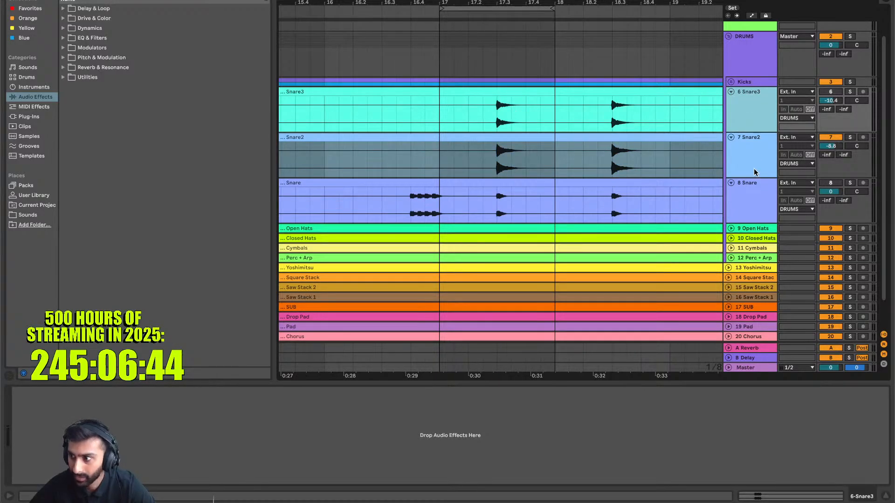
{"action": "left_click", "coordinate": [751, 209]}
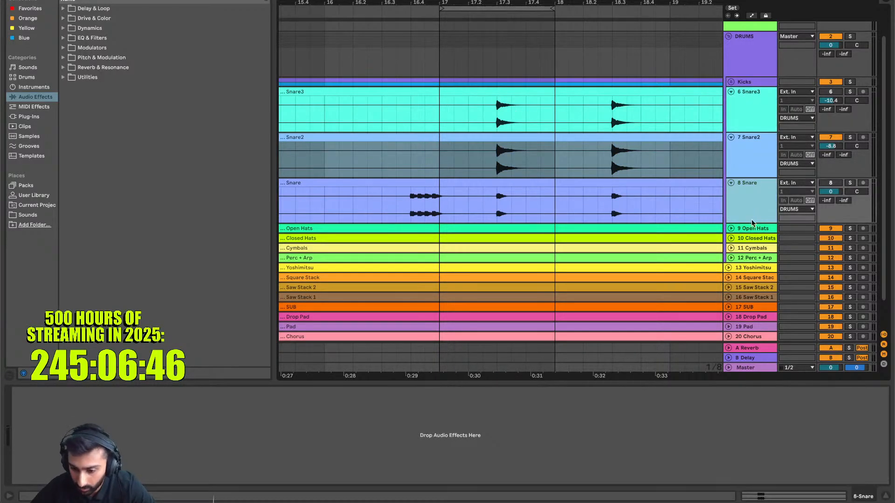
{"action": "left_click", "coordinate": [754, 227]}
{"action": "left_click", "coordinate": [754, 249], "text": "shift"}
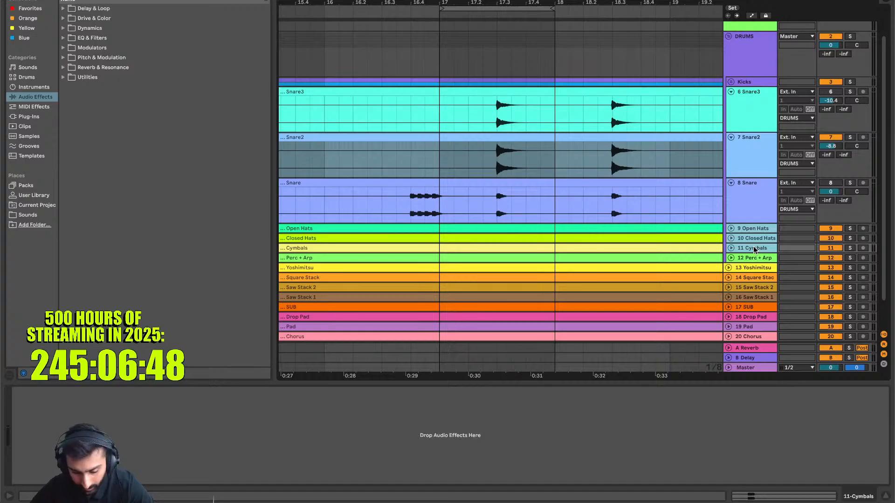
{"action": "key", "text": "ctrl+g"}
{"action": "type", "text": "Hats"}
{"action": "key", "text": "Return"}
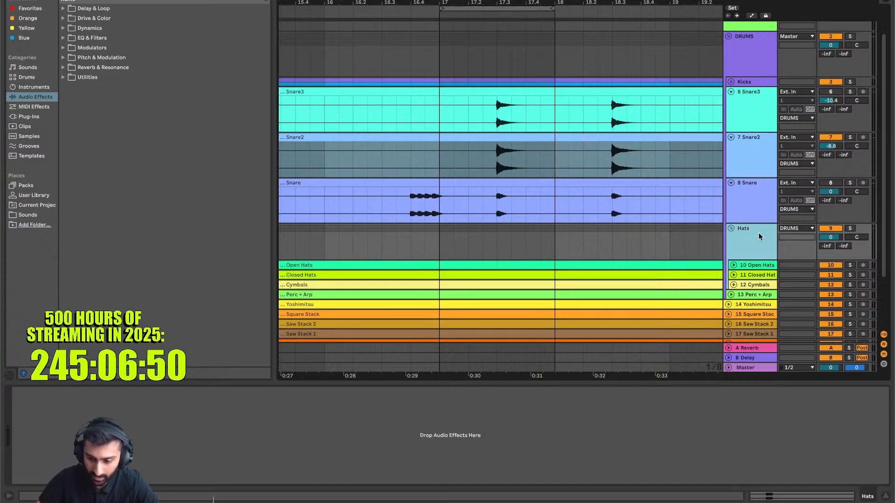
Group all tracks from Yoshimitsu through Noise Sweep under the name DUCK
{"action": "scroll", "coordinate": [759, 233], "scroll_direction": "down", "scroll_amount": 3}
{"action": "left_click", "coordinate": [747, 228]}
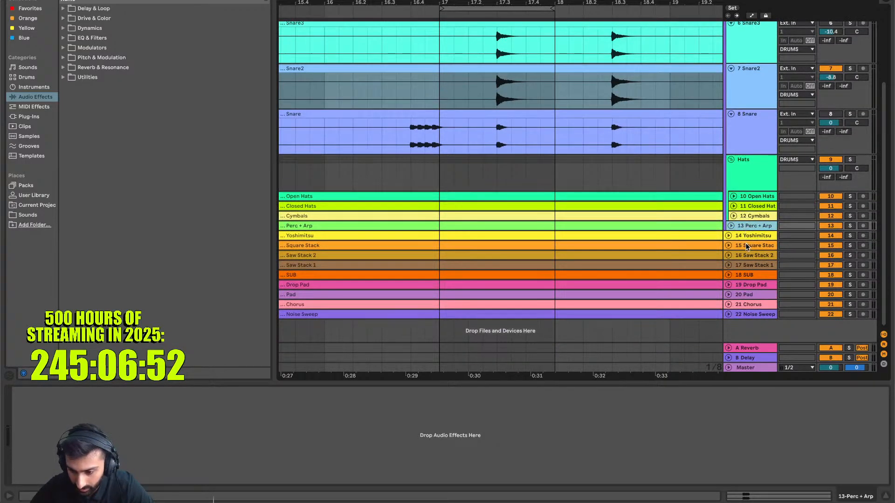
{"action": "left_click", "coordinate": [745, 236]}
{"action": "left_click", "coordinate": [749, 314], "text": "shift"}
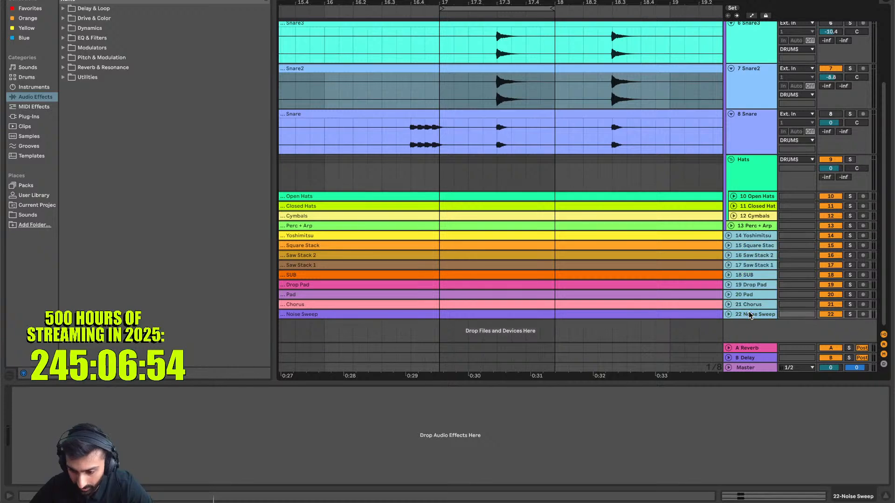
{"action": "key", "text": "ctrl+g"}
{"action": "type", "text": "D"}
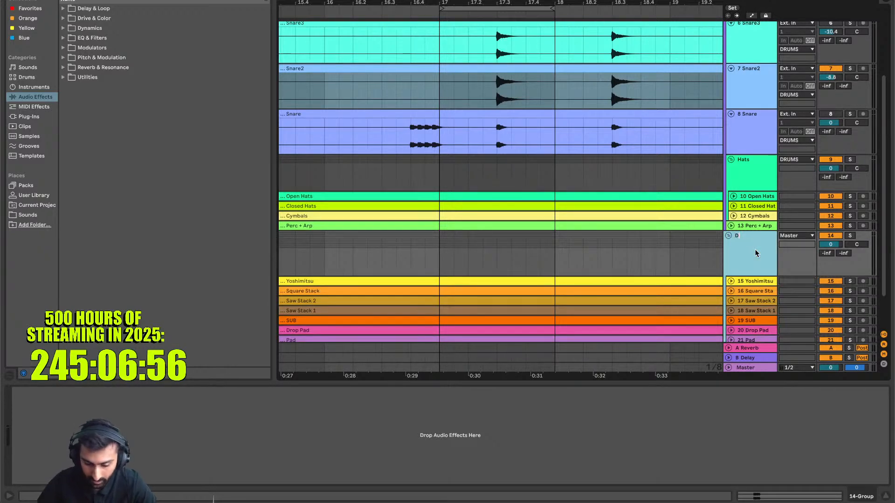
{"action": "type", "text": "UCK"}
{"action": "key", "text": "Return"}
{"action": "scroll", "coordinate": [756, 250], "scroll_direction": "down", "scroll_amount": 1}
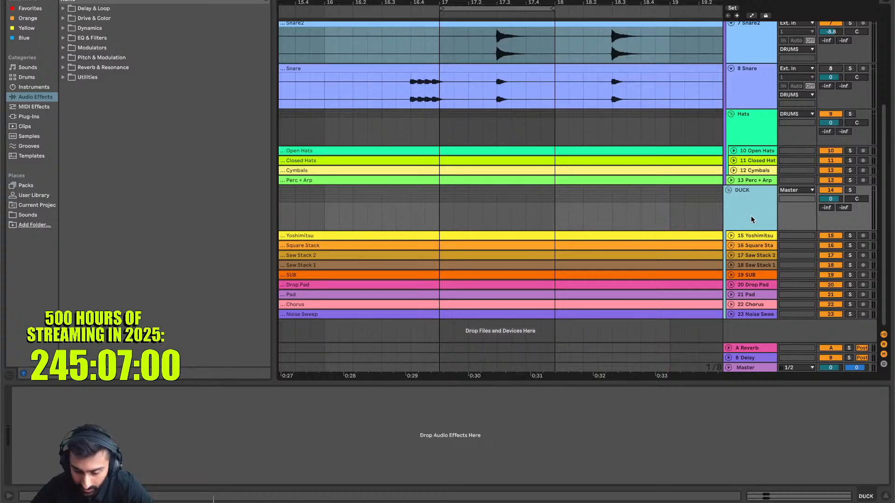
Collect all files into the project and save the Live Set
{"action": "scroll", "coordinate": [533, 167], "scroll_direction": "up", "scroll_amount": 3}
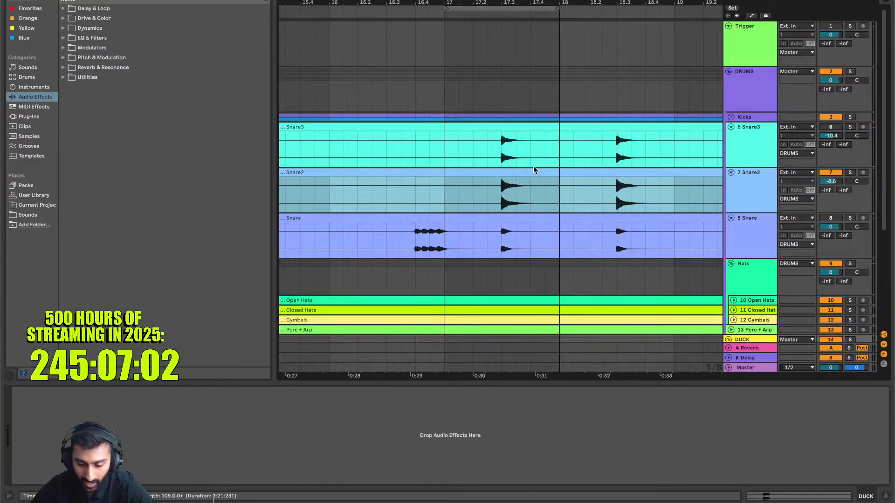
{"action": "scroll", "coordinate": [534, 166], "scroll_direction": "down", "scroll_amount": 2}
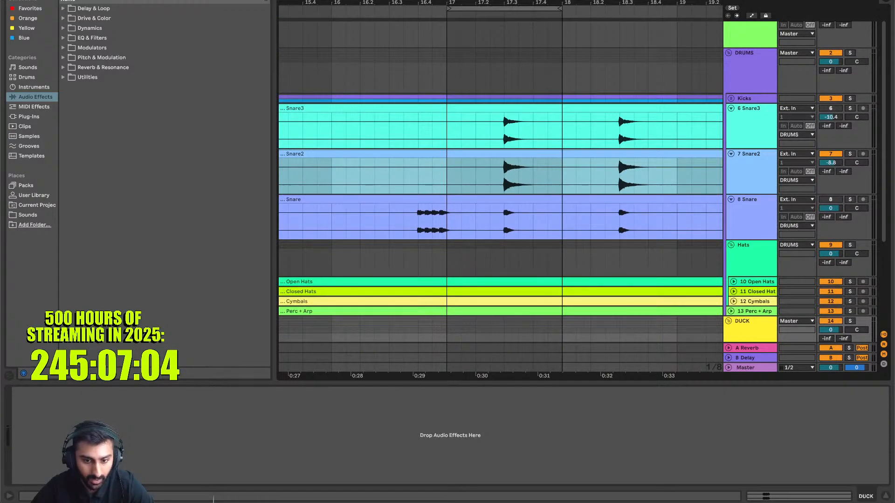
{"action": "left_click", "coordinate": [51, 0]}
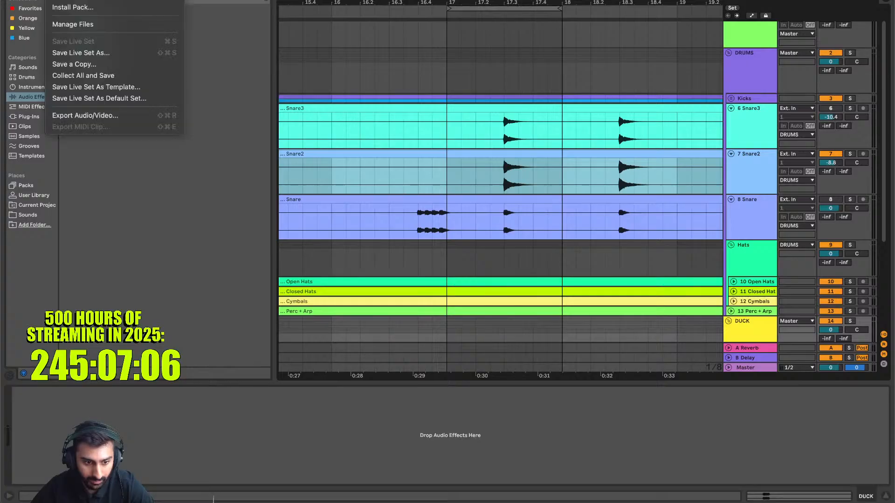
{"action": "left_click", "coordinate": [107, 74]}
{"action": "key", "text": "Return"}
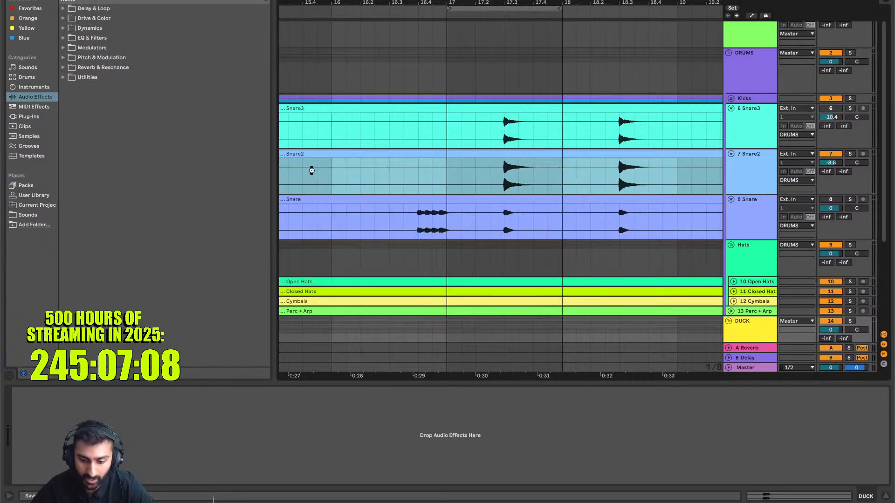
Save a copy of the Live Set as CURRENT Ableton Vulgar Display 2.0 Copy in the NEW Vulgar Display folder
{"action": "left_click", "coordinate": [53, 0]}
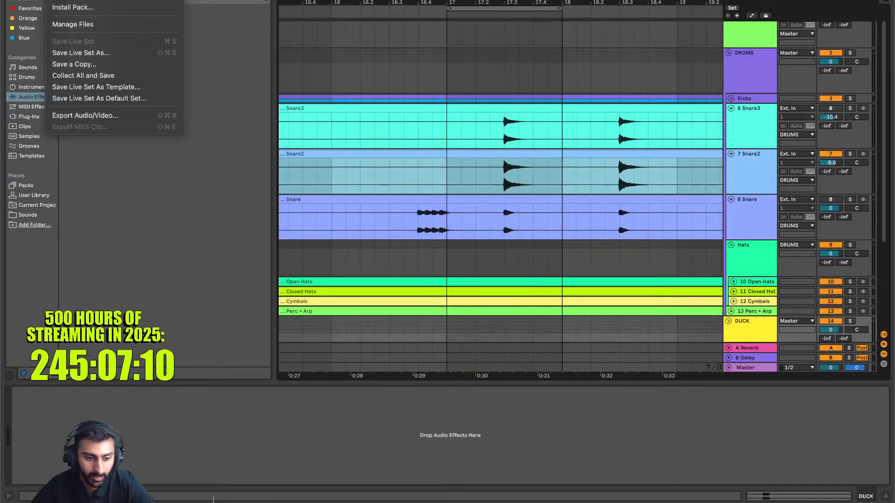
{"action": "left_click", "coordinate": [138, 69]}
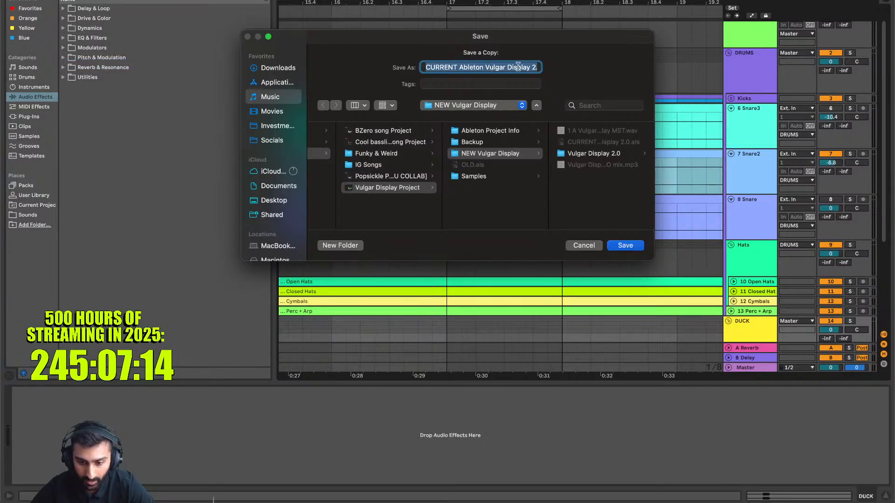
{"action": "left_click", "coordinate": [518, 67]}
{"action": "key", "text": "super+Right"}
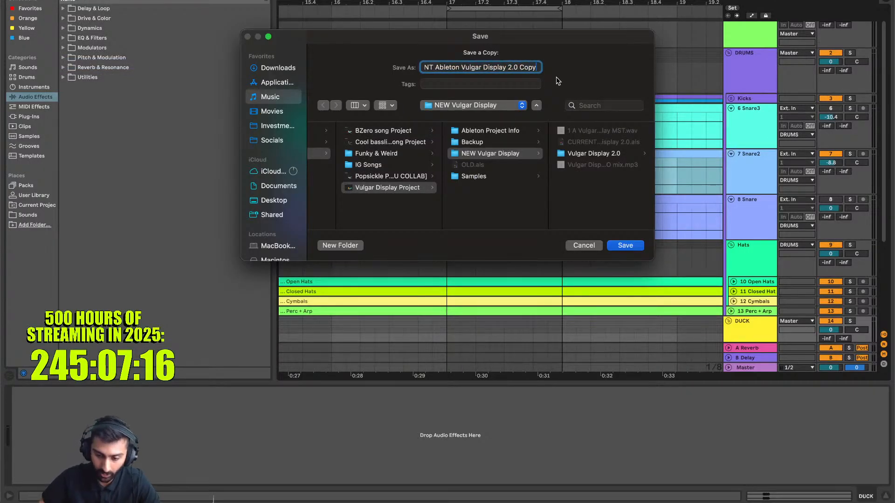
{"action": "key", "text": "Return"}
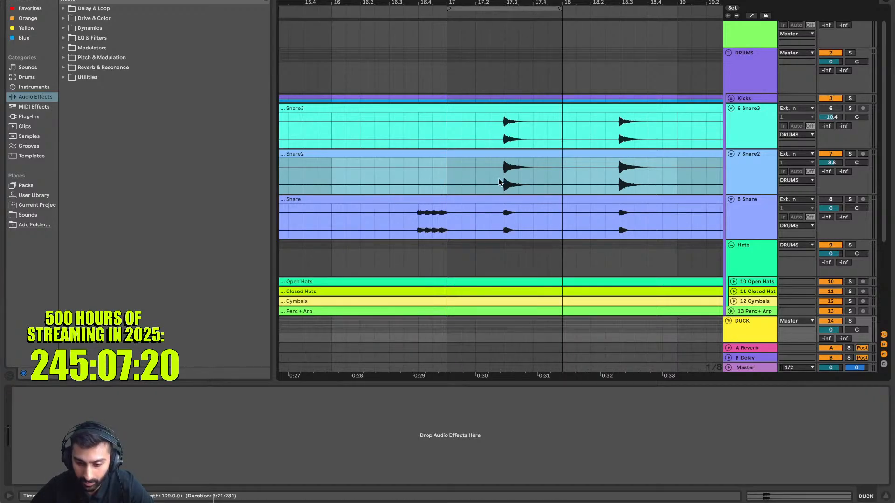
Split the first Snare3 hit at 17.3 into its own one-beat clip and switch the Snare3 track back on
{"action": "left_click_drag", "start_coordinate": [504, 118], "coordinate": [534, 121]}
{"action": "key", "text": "ctrl+e"}
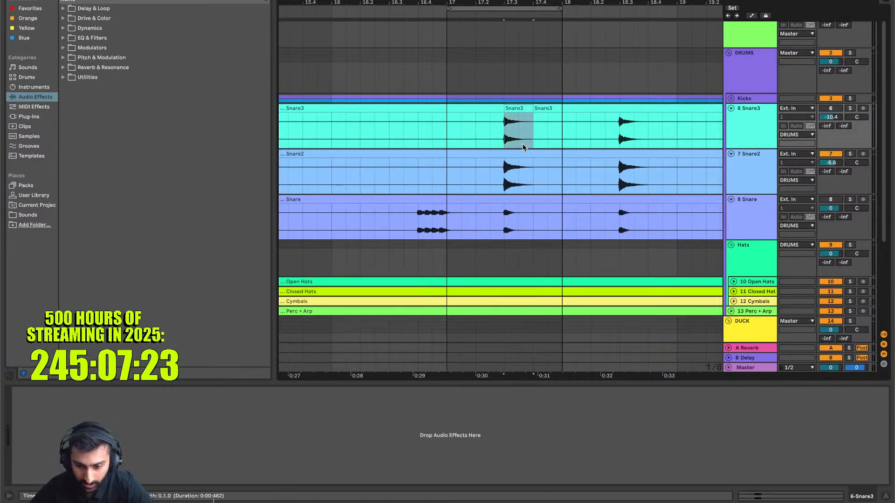
{"action": "left_click", "coordinate": [837, 109]}
Group the Snare3, Snare2 and Snare tracks under the name Snares
{"action": "left_click", "coordinate": [756, 172]}
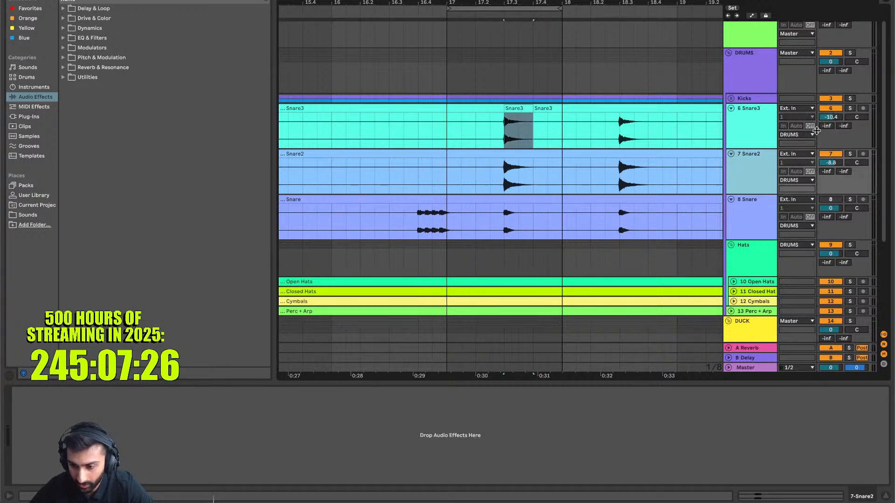
{"action": "left_click", "coordinate": [757, 230]}
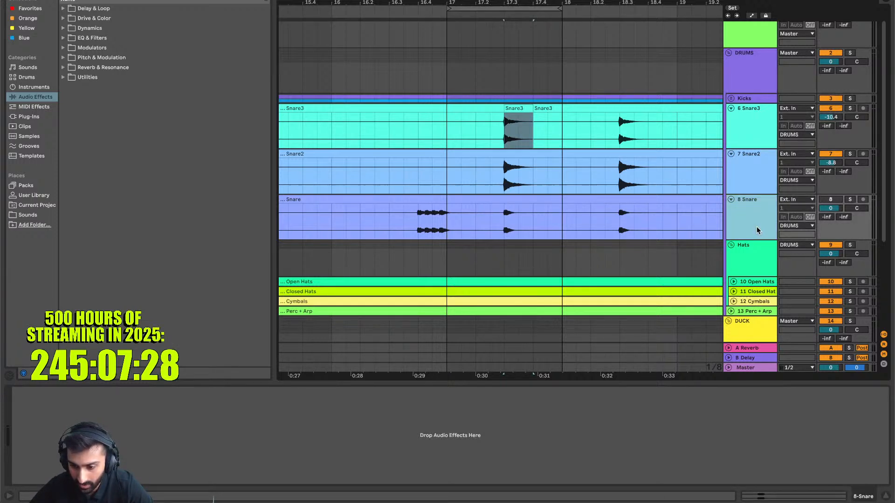
{"action": "left_click", "coordinate": [756, 136], "text": "shift"}
{"action": "key", "text": "ctrl+g"}
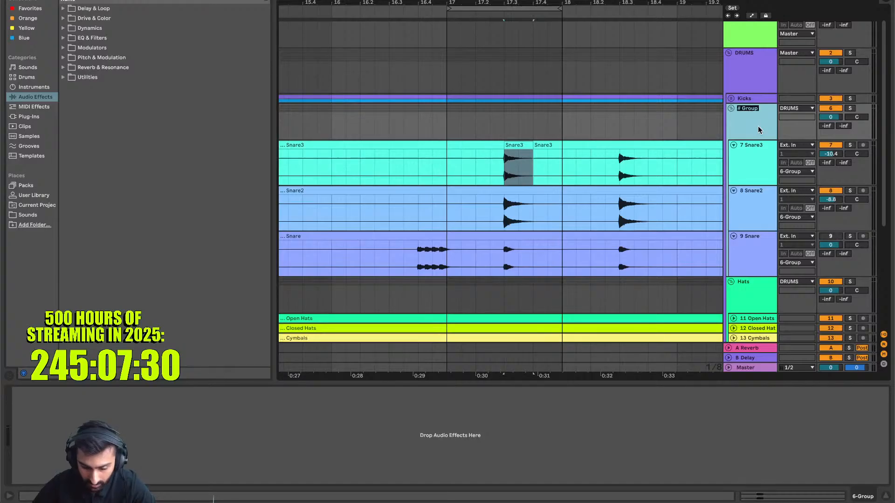
{"action": "type", "text": "Snares"}
{"action": "key", "text": "Return"}
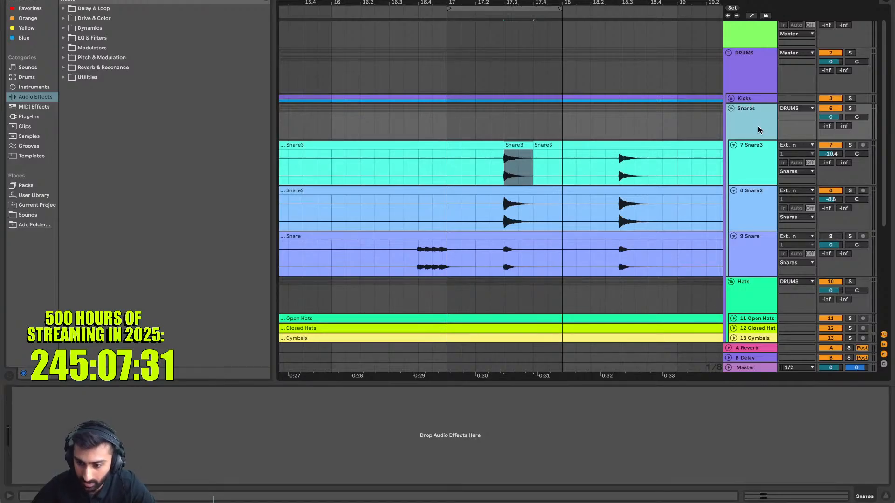
Solo the Snares group, start playback of the 17.3 hit, and isolate the Snare3 track within the group
{"action": "left_click", "coordinate": [850, 108]}
{"action": "left_click", "coordinate": [762, 263]}
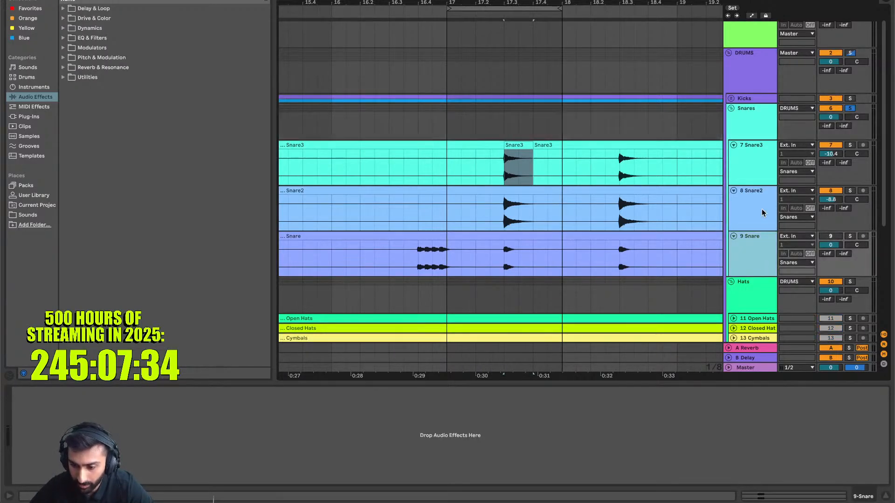
{"action": "left_click", "coordinate": [762, 209]}
{"action": "left_click", "coordinate": [758, 173]}
{"action": "left_click", "coordinate": [771, 206]}
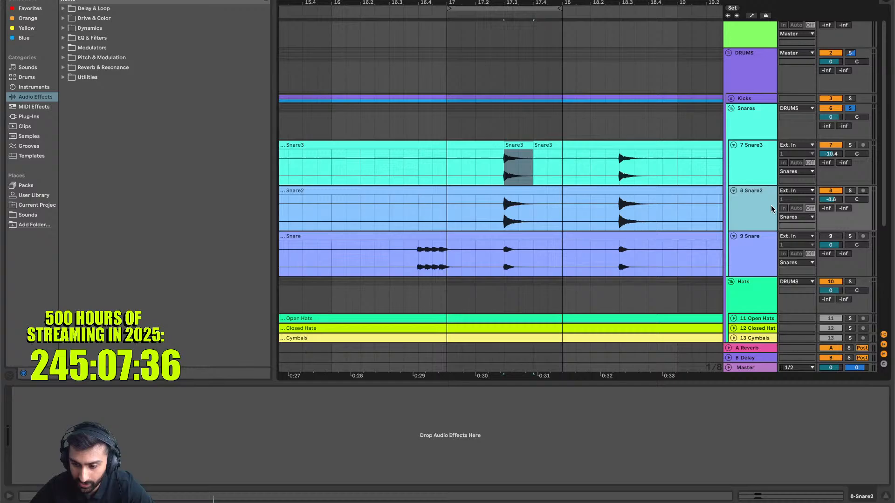
{"action": "key", "text": "space"}
{"action": "left_click", "coordinate": [851, 191]}
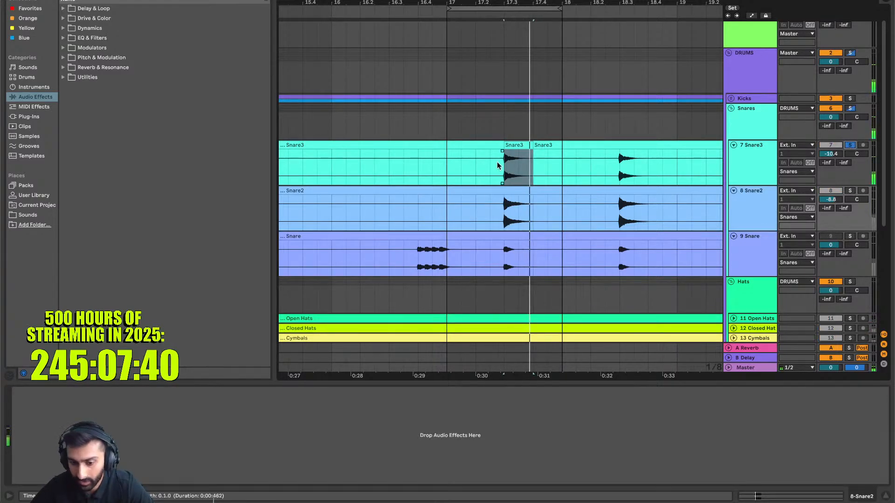
Shorten the split Snare3 clip at 17.3 to a sixteenth note (0.0.1) and give it a fade-out
{"action": "scroll", "coordinate": [523, 167], "scroll_direction": "up", "scroll_amount": 3}
{"action": "key", "text": "XF86AudioLowerVolume"}
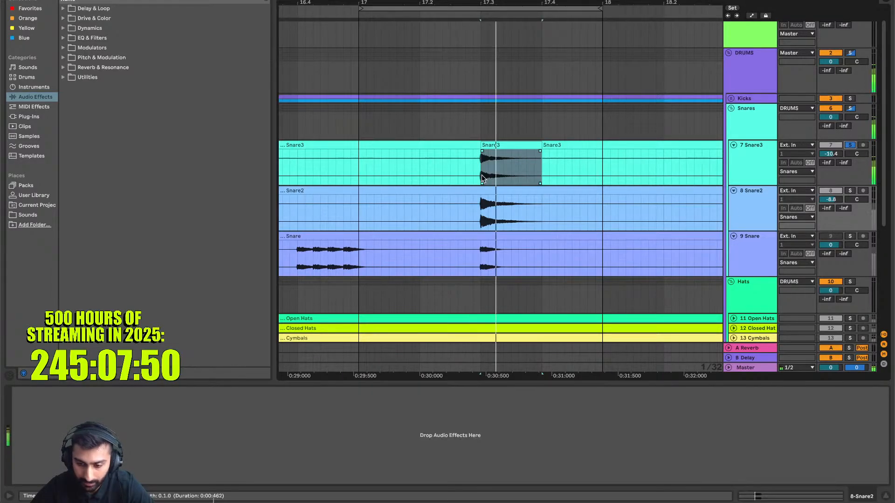
{"action": "left_click", "coordinate": [780, 370]}
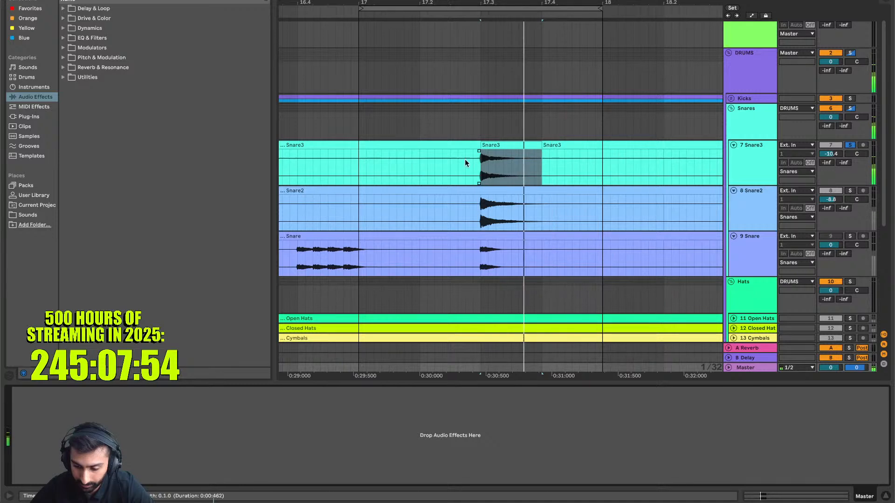
{"action": "scroll", "coordinate": [510, 157], "scroll_direction": "up", "scroll_amount": 4}
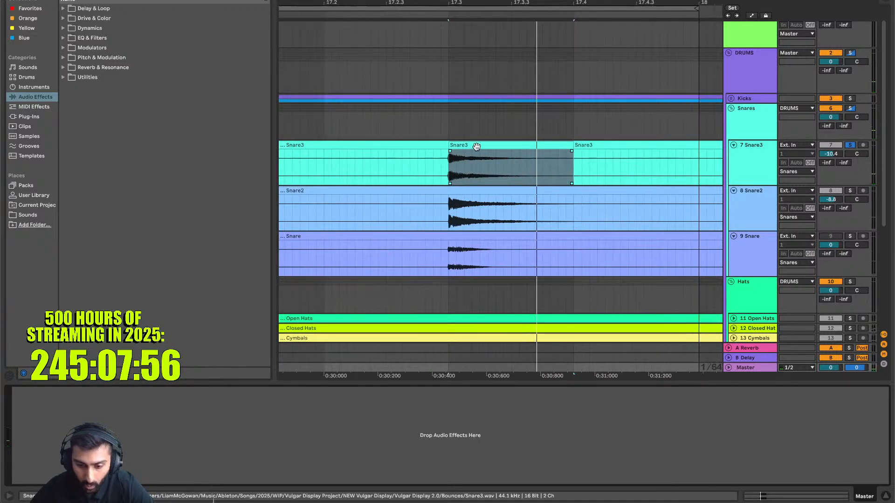
{"action": "left_click_drag", "start_coordinate": [569, 146], "coordinate": [478, 145]}
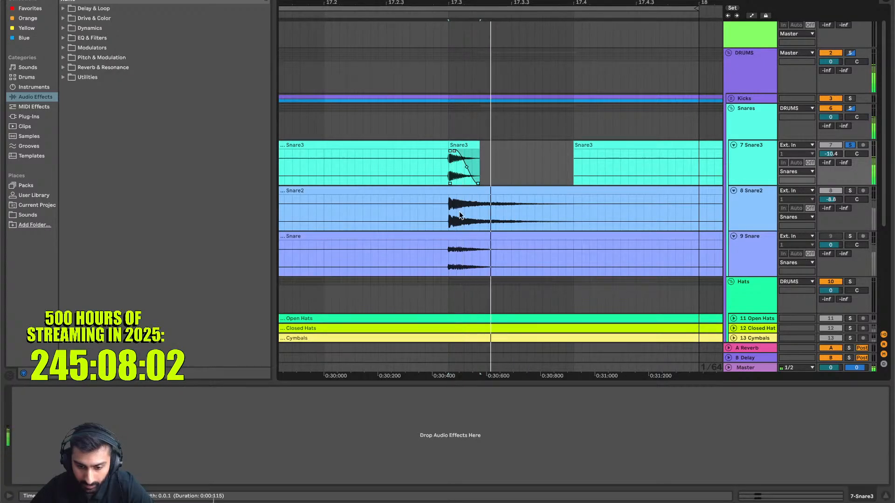
Split the Snare2 clip at 17.3 and add a short fade-in at the start of the new clip
{"action": "left_click", "coordinate": [445, 210]}
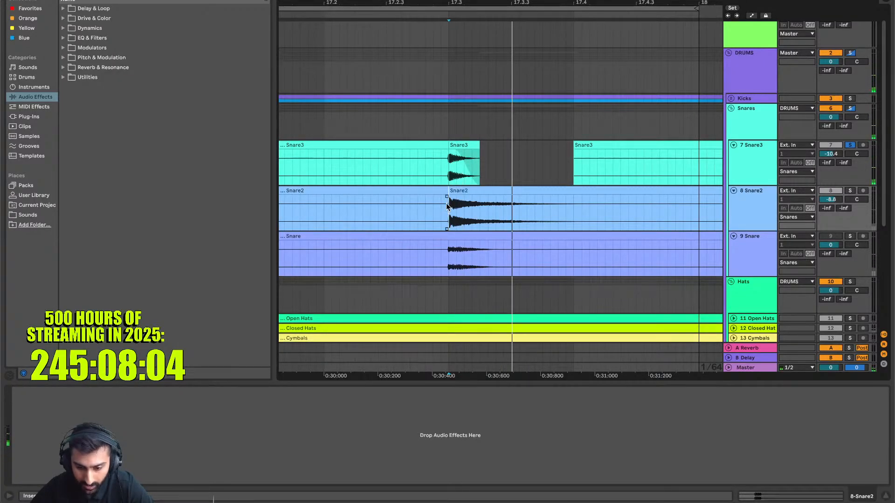
{"action": "key", "text": "ctrl+e"}
{"action": "left_click_drag", "start_coordinate": [450, 196], "coordinate": [471, 199]}
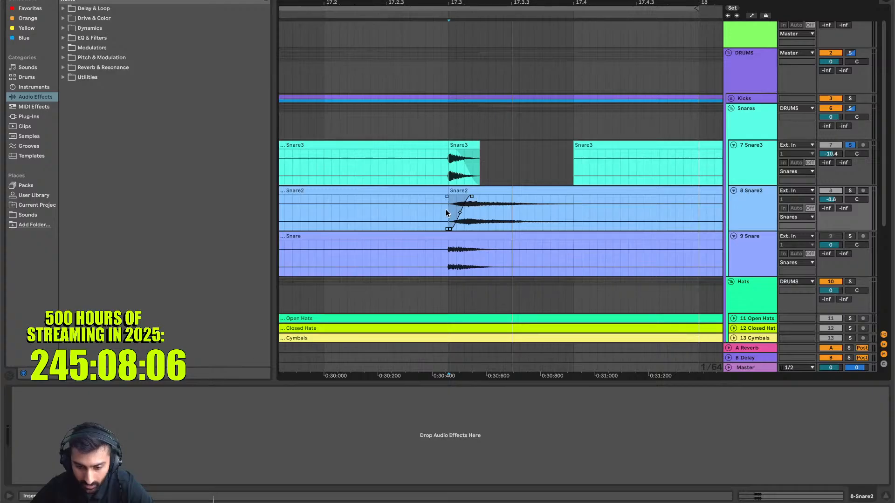
{"action": "scroll", "coordinate": [446, 213], "scroll_direction": "down", "scroll_amount": 2}
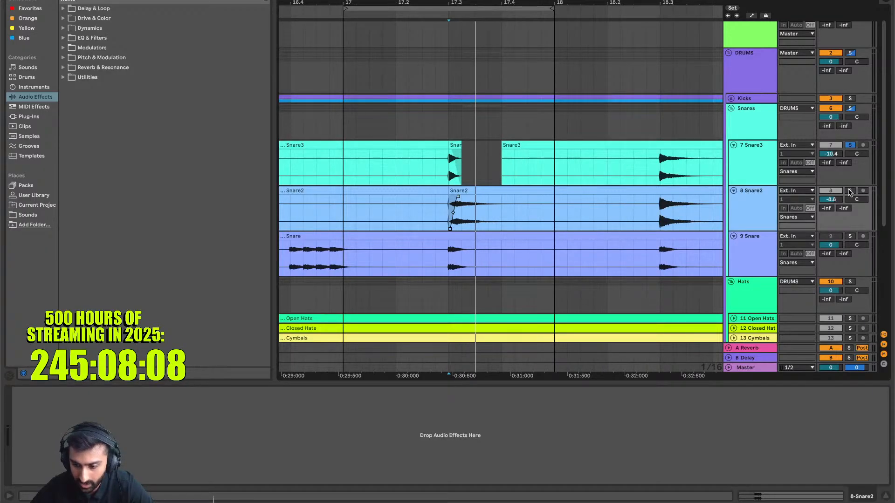
Solo the whole Snares group and repeatedly audition the layered hit at 17.3
{"action": "left_click", "coordinate": [853, 109]}
{"action": "key", "text": "space"}
{"action": "key", "text": "space"}
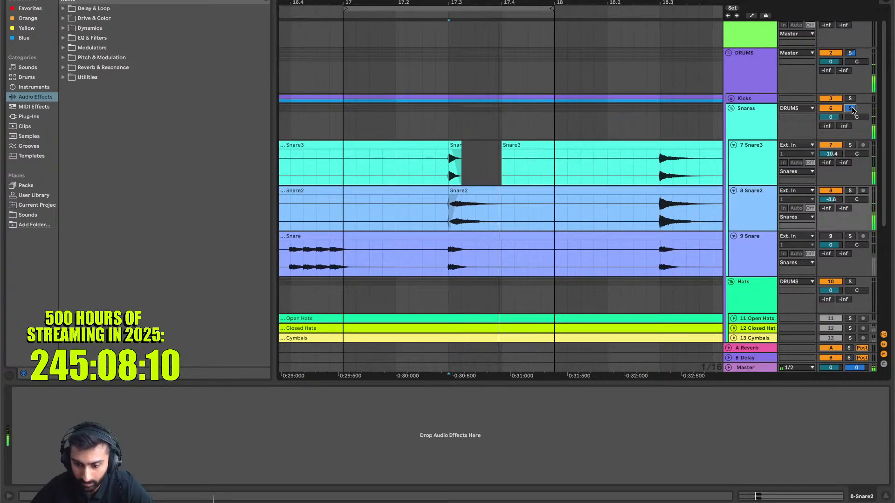
{"action": "key", "text": "space"}
{"action": "key", "text": "space"}
{"action": "key", "text": "space"}
{"action": "key", "text": "space"}
{"action": "key", "text": "space"}
{"action": "scroll", "coordinate": [440, 171], "scroll_direction": "up", "scroll_amount": 4}
{"action": "key", "text": "space"}
{"action": "key", "text": "space"}
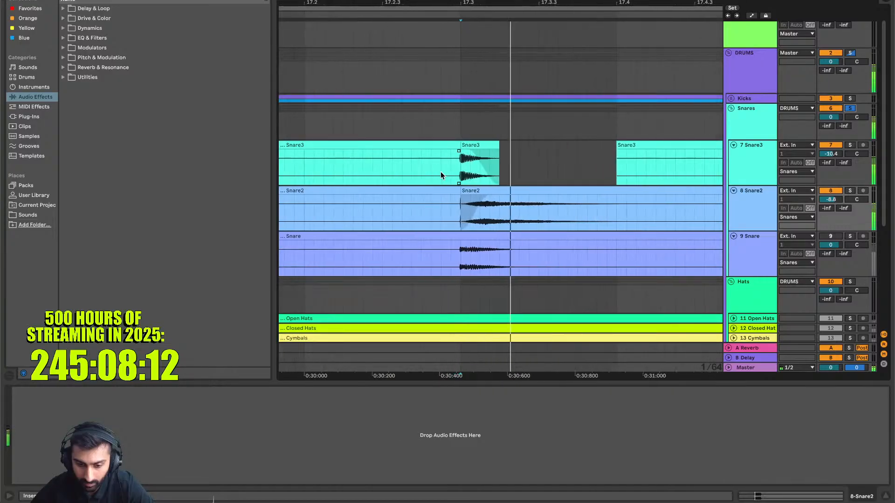
{"action": "key", "text": "space"}
{"action": "key", "text": "space"}
{"action": "scroll", "coordinate": [440, 171], "scroll_direction": "down", "scroll_amount": 5}
{"action": "key", "text": "space"}
{"action": "key", "text": "space"}
Delete the Snare3 clips before and after the short hit at 17.3
{"action": "left_click", "coordinate": [398, 142]}
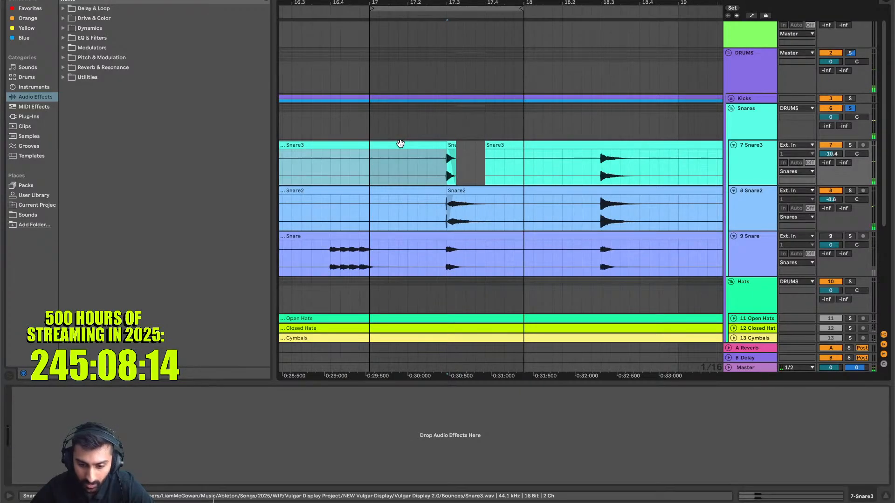
{"action": "key", "text": "Delete"}
{"action": "left_click", "coordinate": [519, 143]}
{"action": "key", "text": "Delete"}
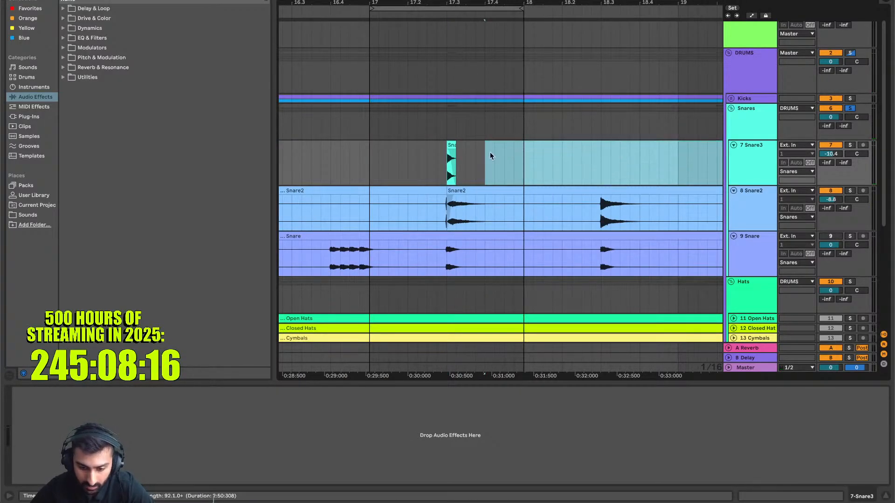
Isolate the Snare2 hit from 17.3 to 17.4 by splitting at 17.4 and deleting the clips on both sides
{"action": "left_click", "coordinate": [420, 190]}
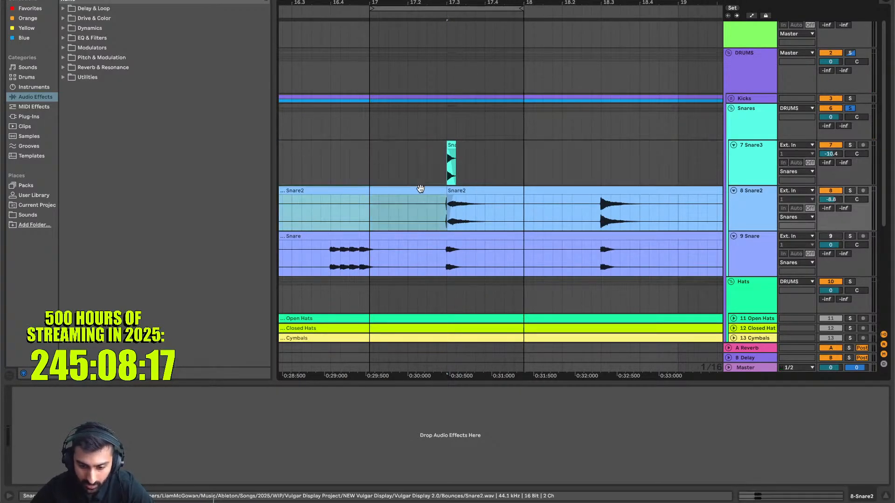
{"action": "left_click", "coordinate": [486, 203]}
{"action": "key", "text": "super+e"}
{"action": "left_click", "coordinate": [502, 192]}
{"action": "key", "text": "Delete"}
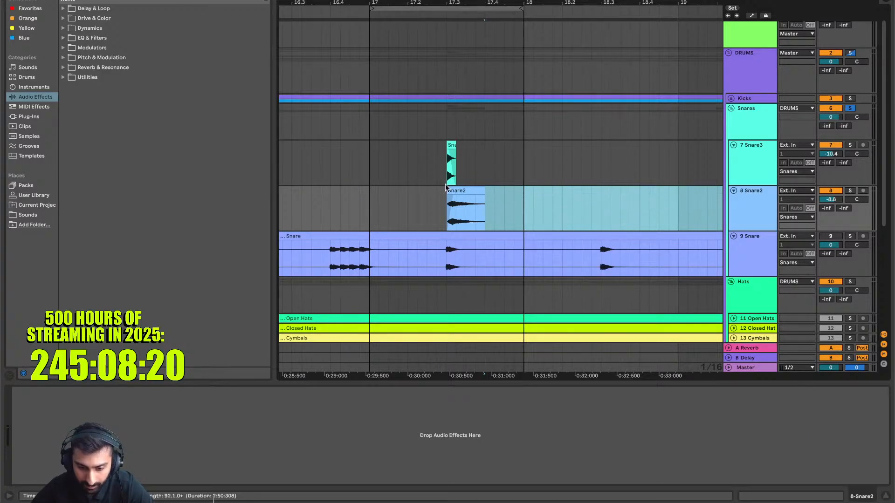
Play the isolated Snare3 and Snare2 hits together from just before 17.2
{"action": "left_click", "coordinate": [389, 182]}
{"action": "key", "text": "space"}
{"action": "scroll", "coordinate": [389, 182], "scroll_direction": "up", "scroll_amount": 5}
{"action": "scroll", "coordinate": [396, 177], "scroll_direction": "right", "scroll_amount": 3}
{"action": "scroll", "coordinate": [402, 174], "scroll_direction": "up", "scroll_amount": 1}
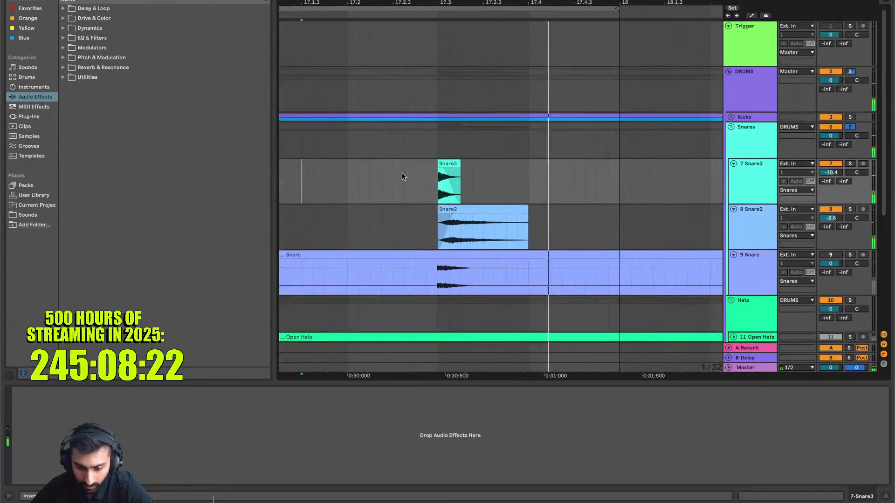
{"action": "key", "text": "space"}
Loop the beat from 17.3 to 17.4 and shorten the Snare2 clip's fade-in during playback
{"action": "left_click_drag", "start_coordinate": [438, 186], "coordinate": [529, 198]}
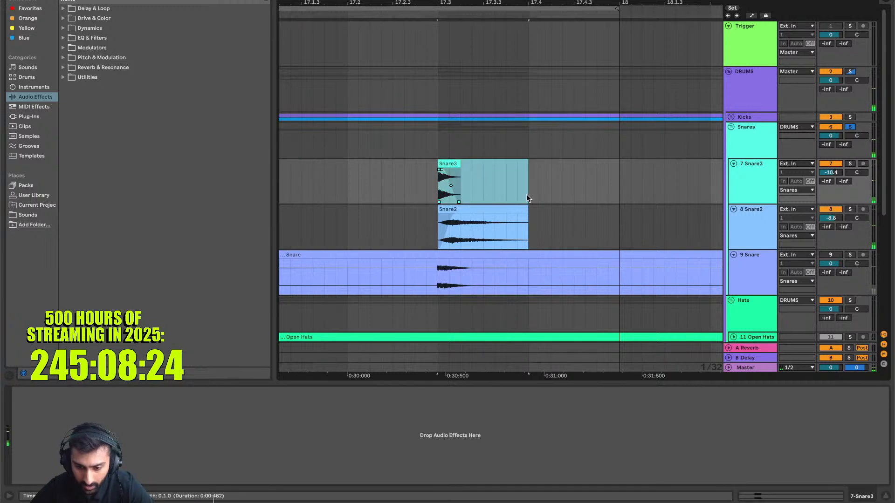
{"action": "key", "text": "super+l"}
{"action": "key", "text": "space"}
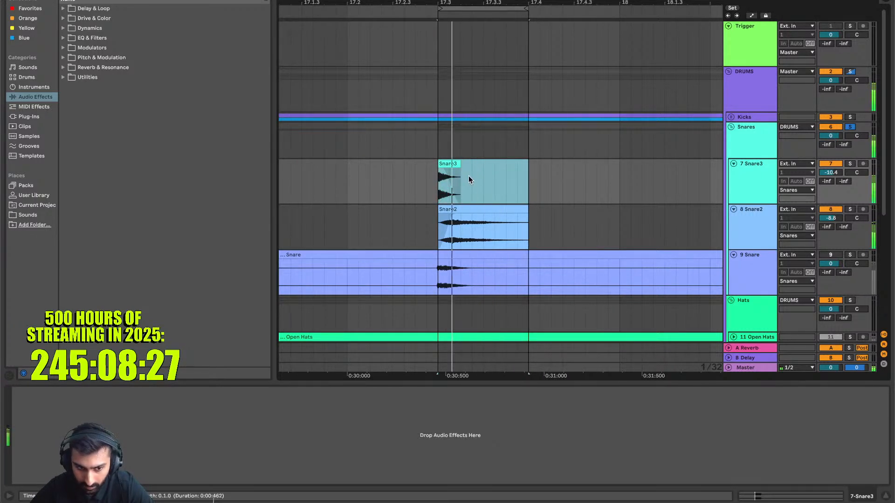
{"action": "left_click", "coordinate": [448, 220]}
{"action": "mouse_move", "coordinate": [449, 217]}
{"action": "left_mouse_down"}
{"action": "mouse_move", "coordinate": [439, 218]}
{"action": "mouse_move", "coordinate": [447, 214]}
{"action": "left_mouse_up"}
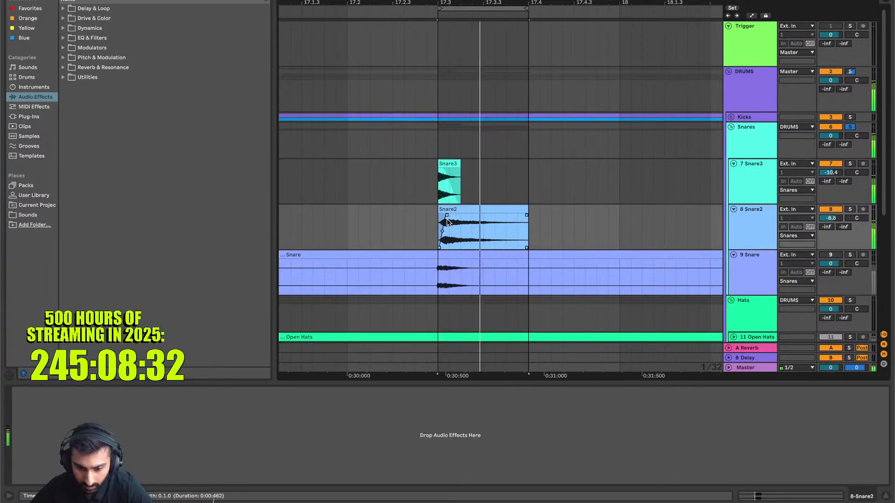
Solo the Snare3 track, trim its clip to about 58 ms, and set a fade-out starting near the clip's beginning
{"action": "left_click", "coordinate": [850, 164]}
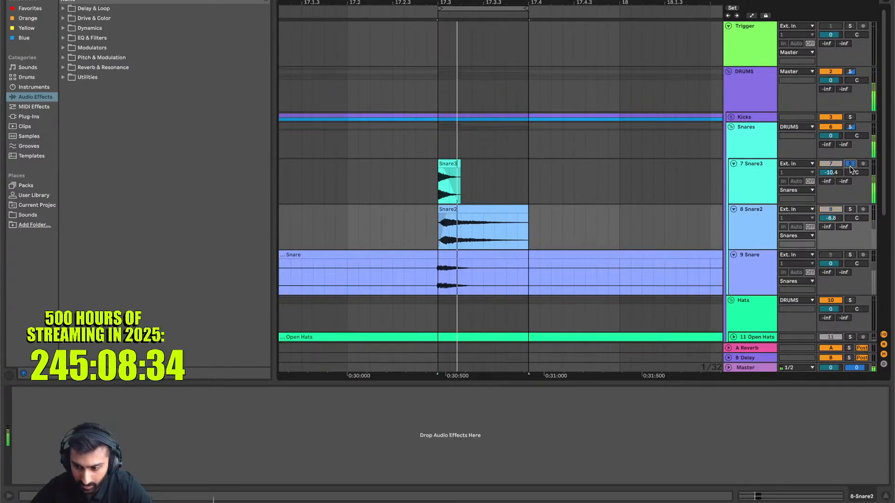
{"action": "scroll", "coordinate": [460, 172], "scroll_direction": "up", "scroll_amount": 5}
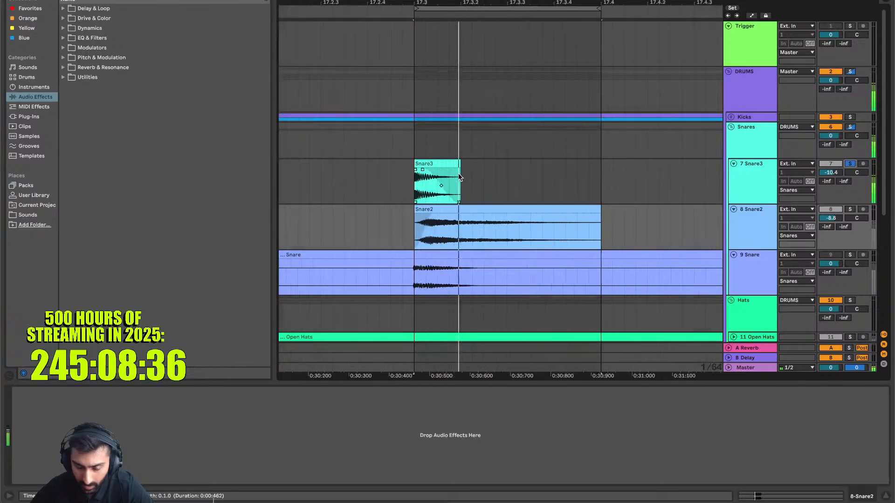
{"action": "mouse_move", "coordinate": [421, 169]}
{"action": "left_mouse_down"}
{"action": "mouse_move", "coordinate": [456, 169]}
{"action": "mouse_move", "coordinate": [412, 170]}
{"action": "left_mouse_up"}
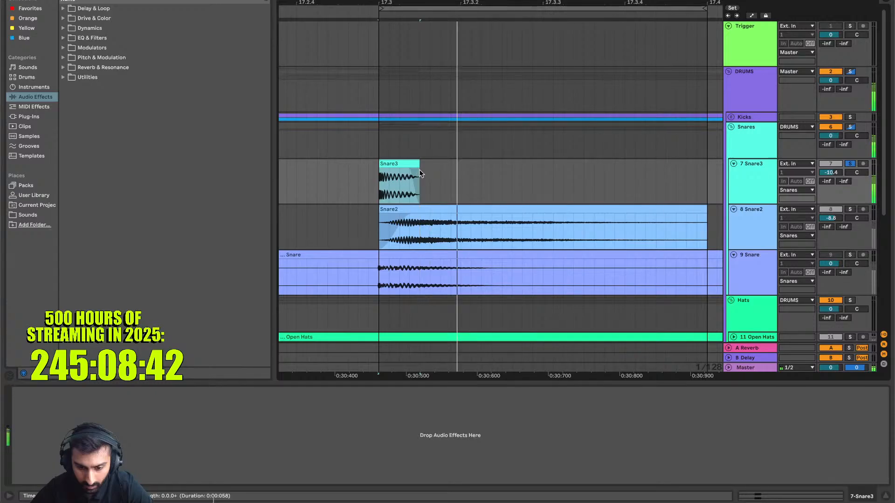
{"action": "left_click_drag", "start_coordinate": [418, 170], "coordinate": [390, 176]}
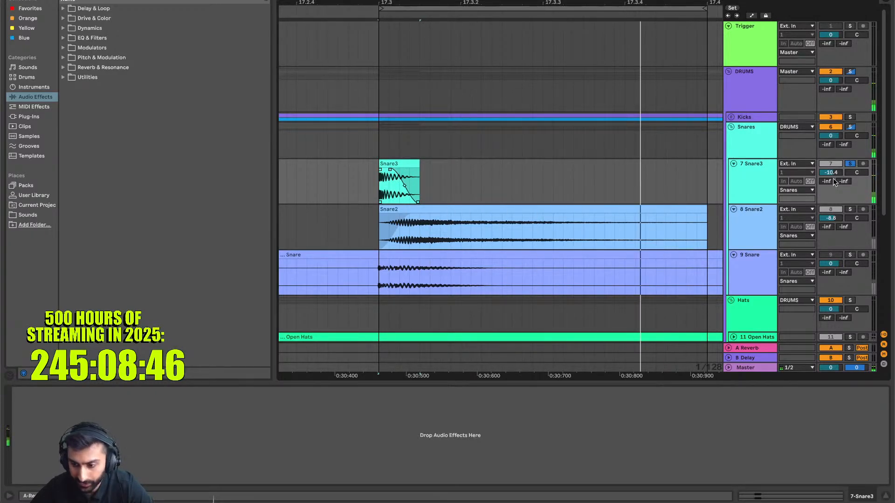
Solo the whole Snares group again and reshape the Snare2 clip's fade-in so it swells in beneath the Snare3 hit
{"action": "left_click", "coordinate": [742, 225]}
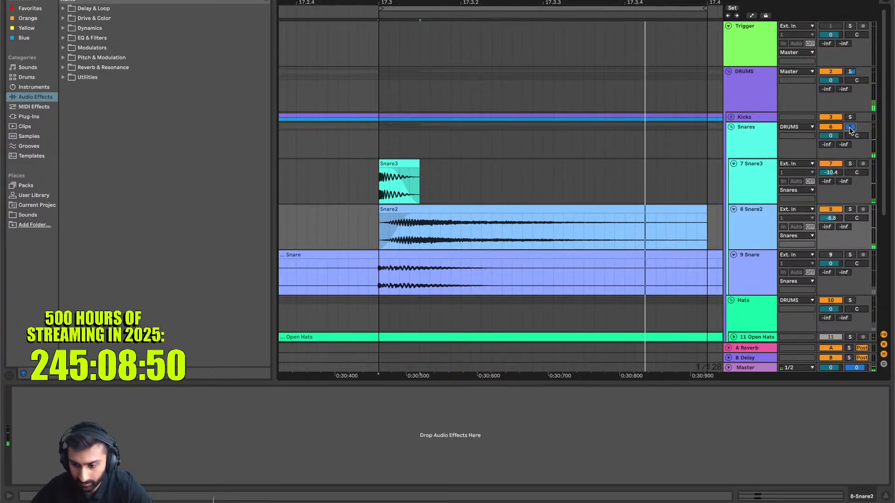
{"action": "mouse_move", "coordinate": [381, 216]}
{"action": "left_mouse_down"}
{"action": "mouse_move", "coordinate": [421, 219]}
{"action": "mouse_move", "coordinate": [409, 243]}
{"action": "left_mouse_up"}
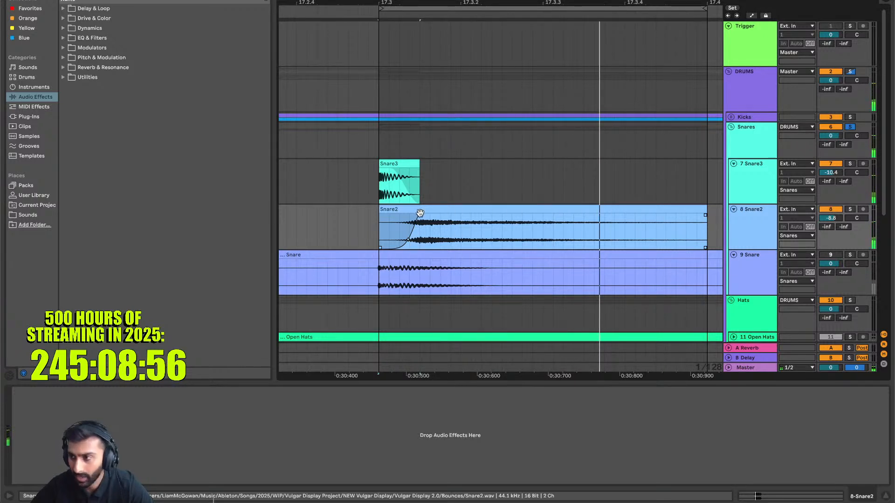
{"action": "scroll", "coordinate": [421, 212], "scroll_direction": "down", "scroll_amount": 5}
{"action": "scroll", "coordinate": [426, 212], "scroll_direction": "up", "scroll_amount": 5}
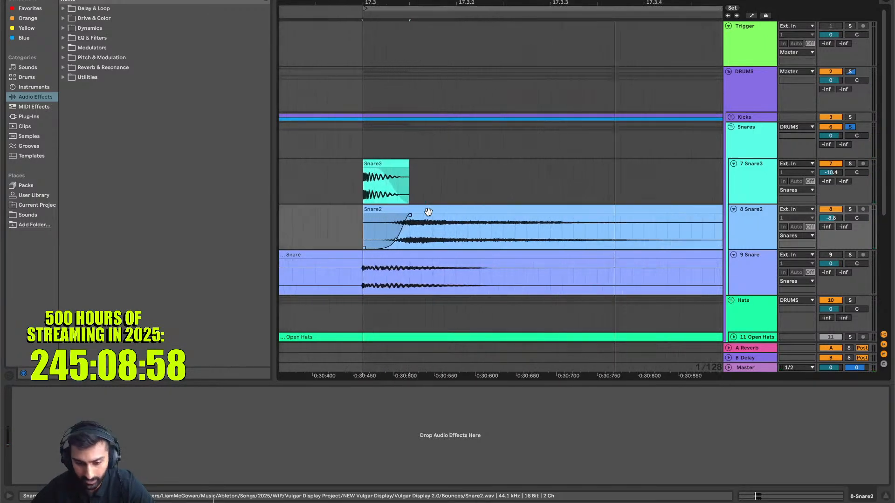
{"action": "scroll", "coordinate": [428, 212], "scroll_direction": "up", "scroll_amount": 2}
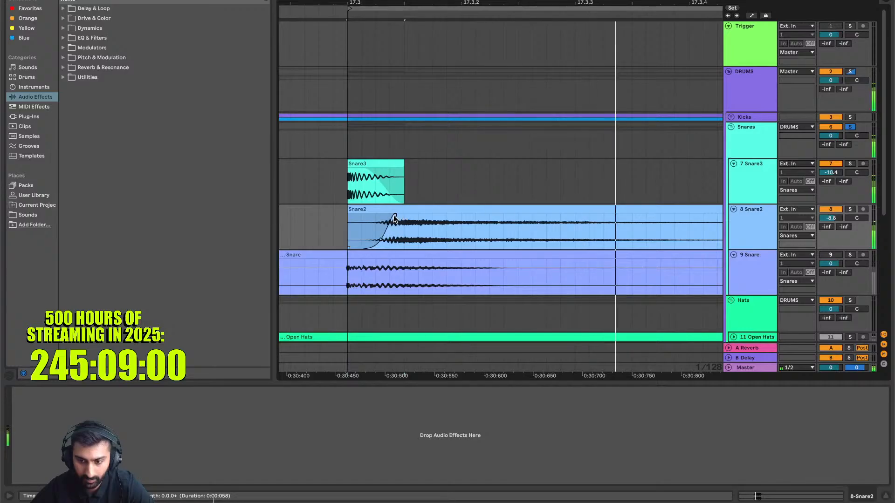
{"action": "mouse_move", "coordinate": [394, 218]}
{"action": "left_mouse_down"}
{"action": "mouse_move", "coordinate": [338, 223]}
{"action": "mouse_move", "coordinate": [387, 216]}
{"action": "left_mouse_up"}
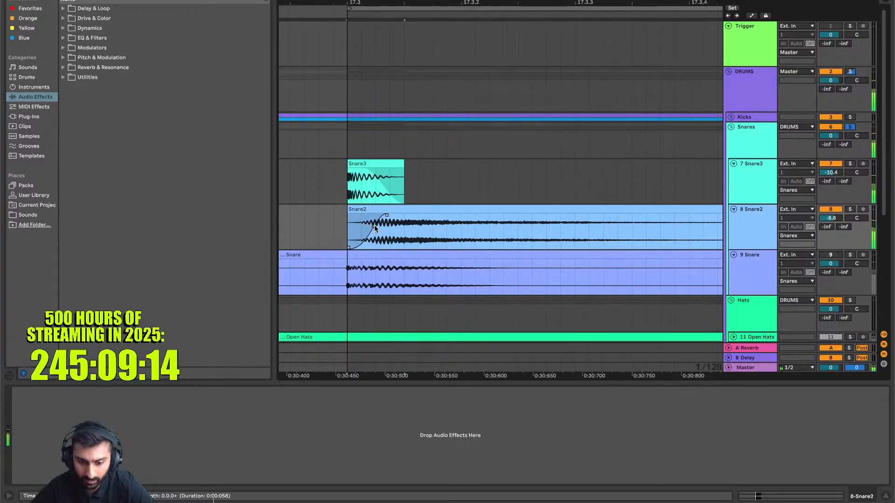
Place an unfaded copy of the Snare2 hit at 17.2, extend the loop to start there, and compare both hits
{"action": "scroll", "coordinate": [489, 229], "scroll_direction": "down", "scroll_amount": 10}
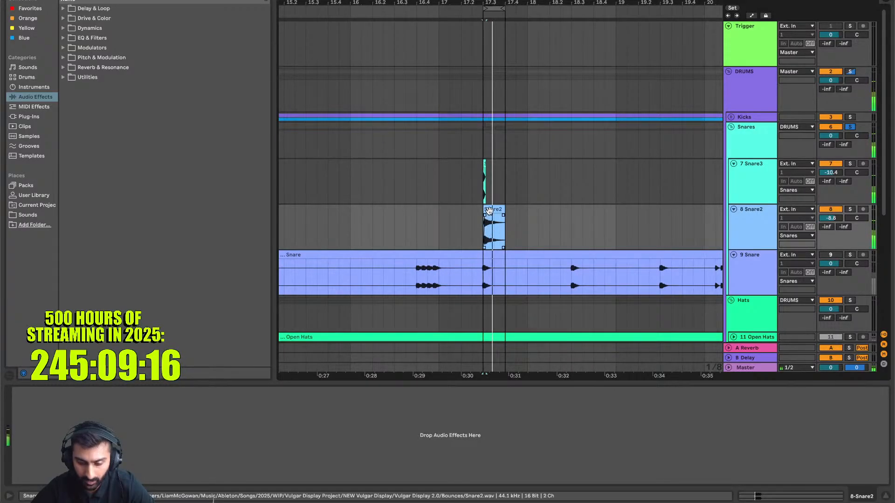
{"action": "scroll", "coordinate": [489, 212], "scroll_direction": "up", "scroll_amount": 5}
{"action": "left_click_drag", "start_coordinate": [491, 209], "coordinate": [405, 227]}
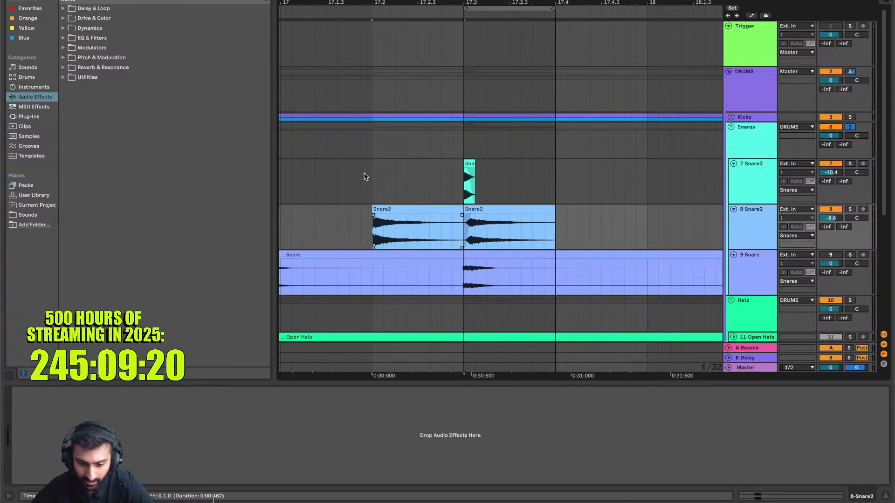
{"action": "left_click_drag", "start_coordinate": [467, 7], "coordinate": [373, 8]}
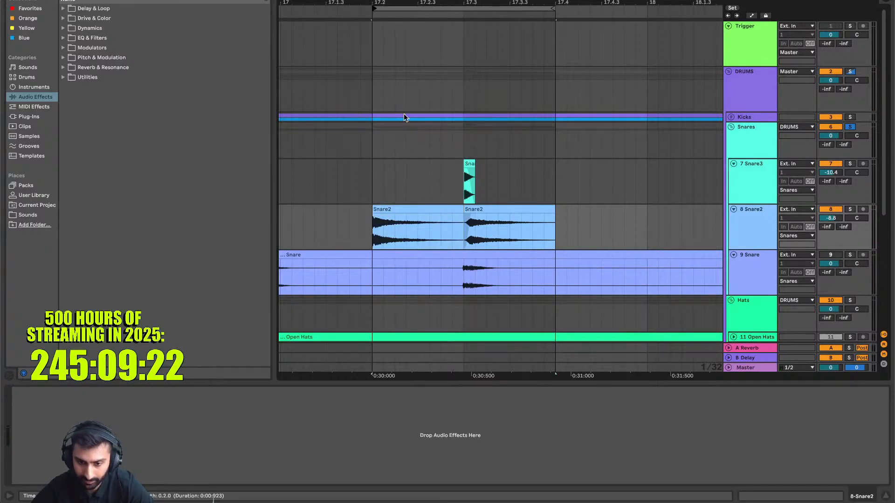
{"action": "key", "text": "space"}
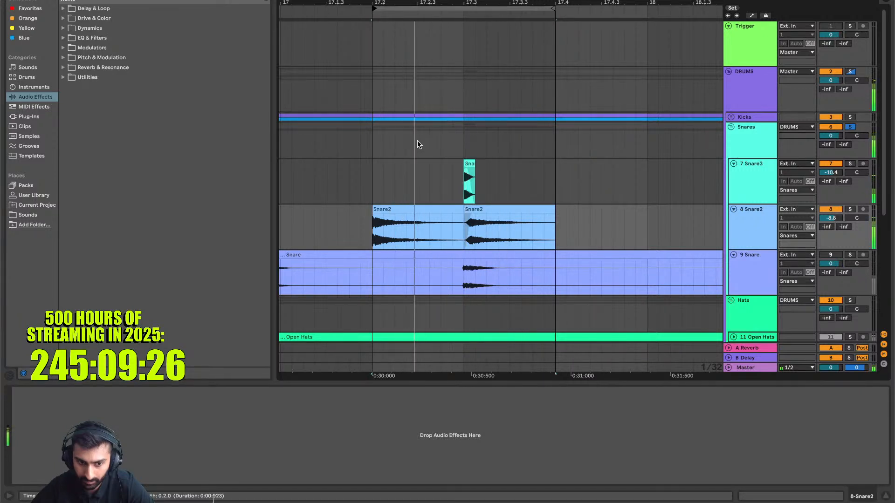
Add an EQ Eight to the Snares group and open its expanded frequency display
{"action": "left_click", "coordinate": [751, 132]}
{"action": "left_click", "coordinate": [110, 37]}
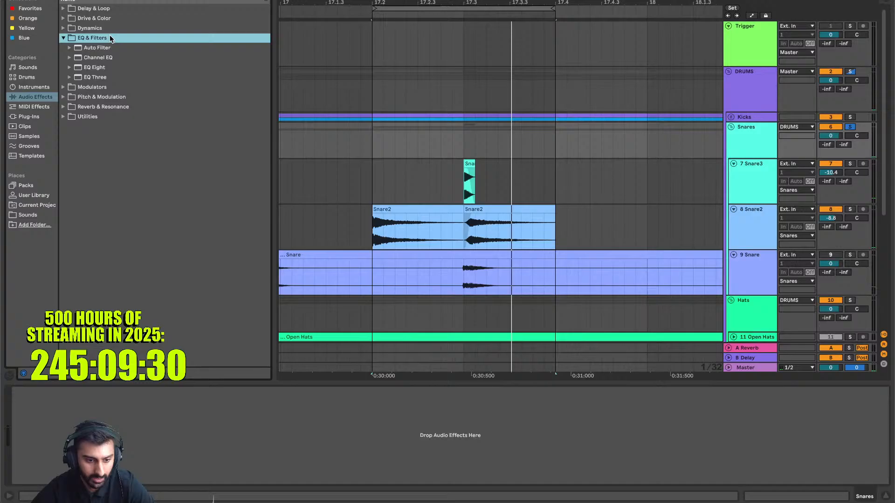
{"action": "double_click", "coordinate": [109, 67]}
{"action": "left_click", "coordinate": [26, 392]}
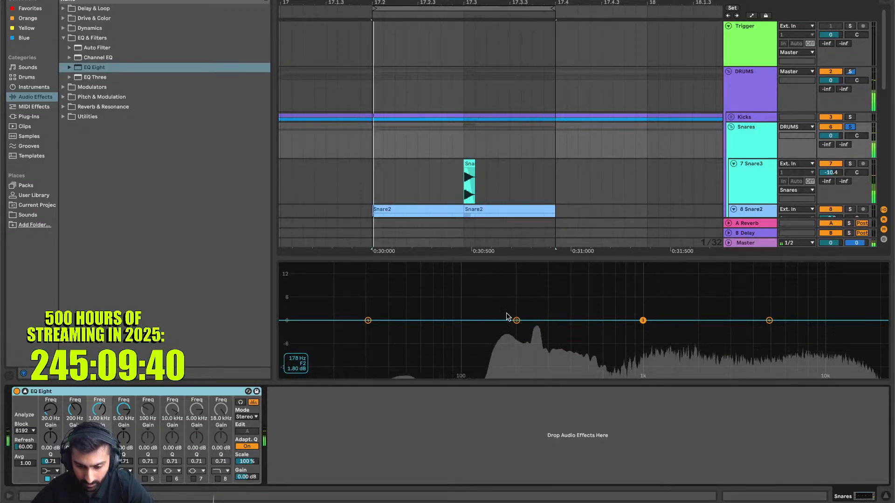
Collapse the expanded EQ Eight display and play the two Snare2 hits from 17.2
{"action": "left_click", "coordinate": [25, 392]}
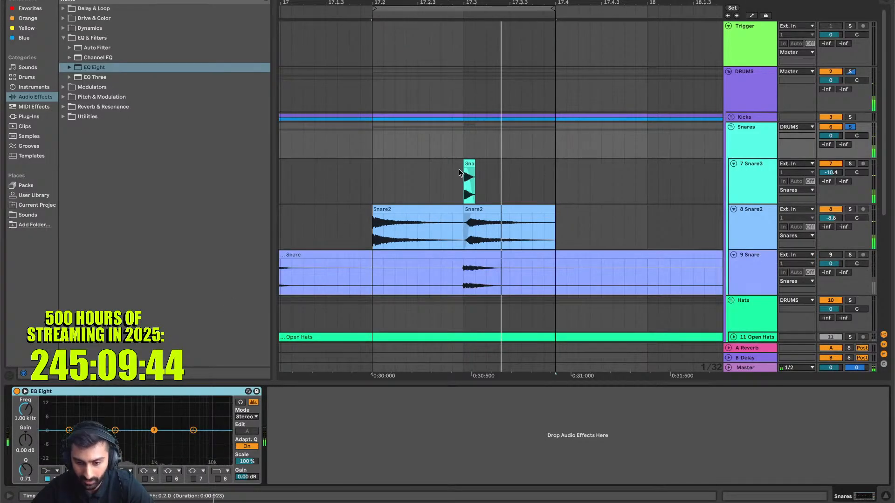
{"action": "key", "text": "minus"}
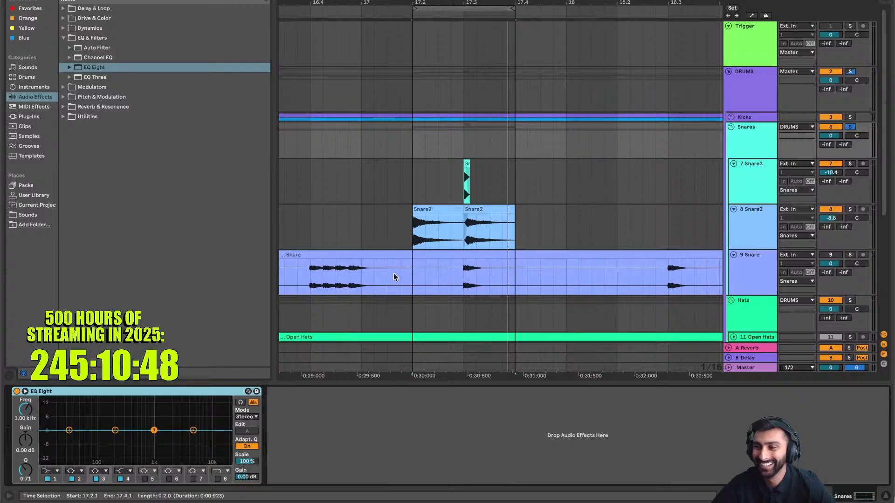
{"action": "left_click", "coordinate": [411, 221]}
{"action": "key", "text": "space"}
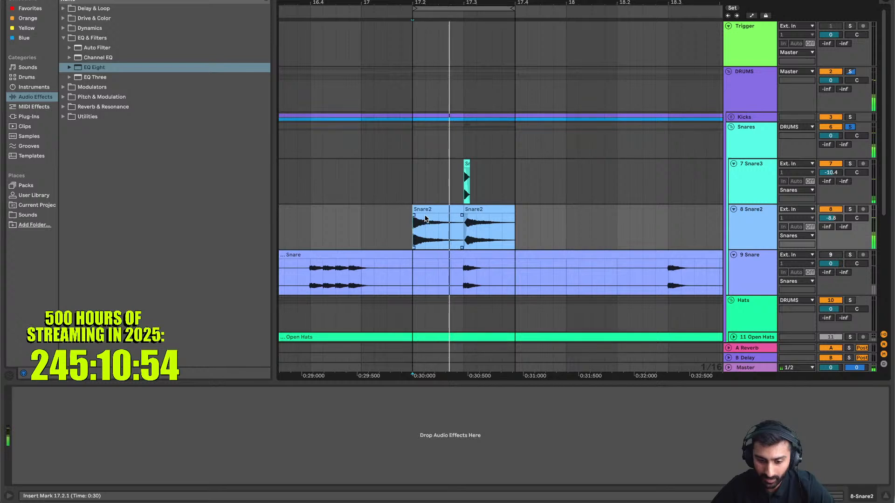
Delete the Snare2 copy at 17.2 and shorten the loop so it starts at 17.3
{"action": "left_click", "coordinate": [426, 208]}
{"action": "key", "text": "space"}
{"action": "key", "text": "Delete"}
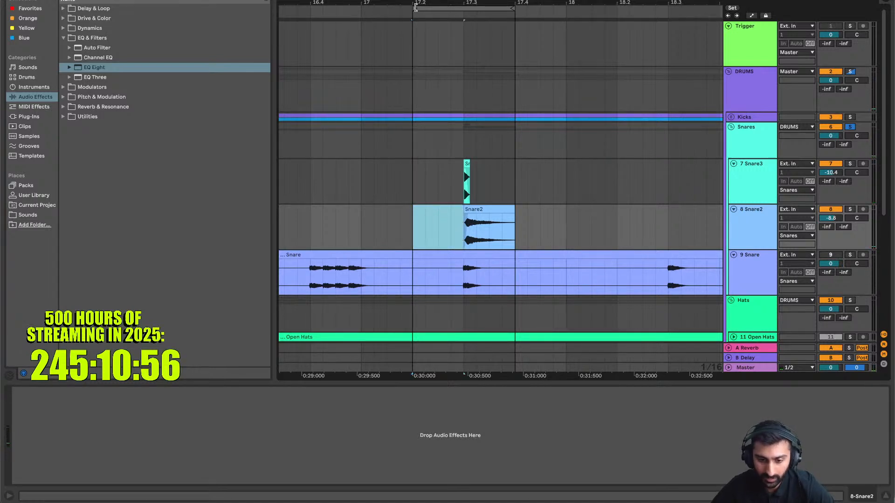
{"action": "left_click_drag", "start_coordinate": [415, 7], "coordinate": [465, 7]}
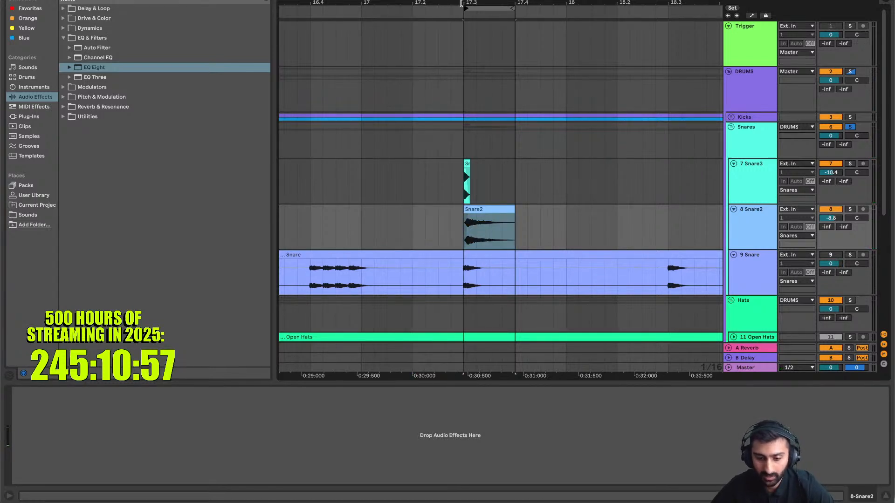
Group the Snare3 and Snare2 tracks into a subgroup inside the Snares group
{"action": "left_click", "coordinate": [748, 187], "text": "shift"}
{"action": "key", "text": "ctrl+g"}
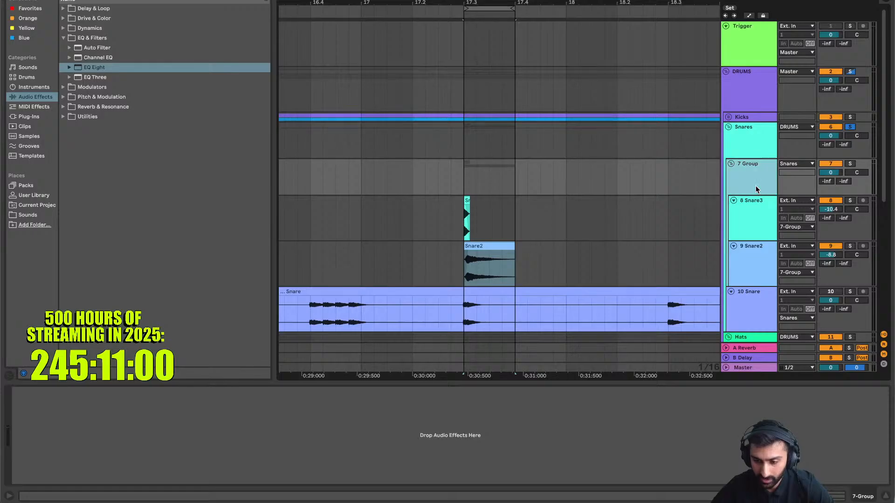
Browse the Drive & Color audio effects, from Drum Buss through Saturator, for a processor that suits the snare subgroup
{"action": "left_click", "coordinate": [93, 20]}
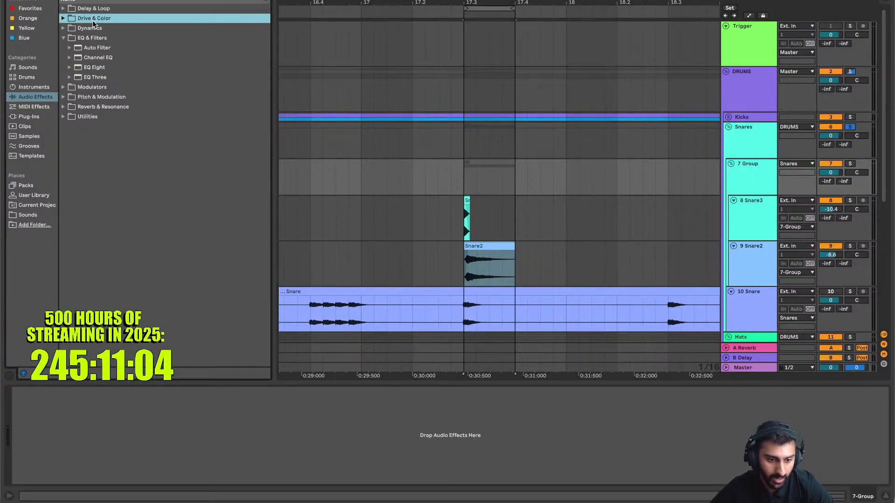
{"action": "key", "text": "Right"}
{"action": "key", "text": "Down"}
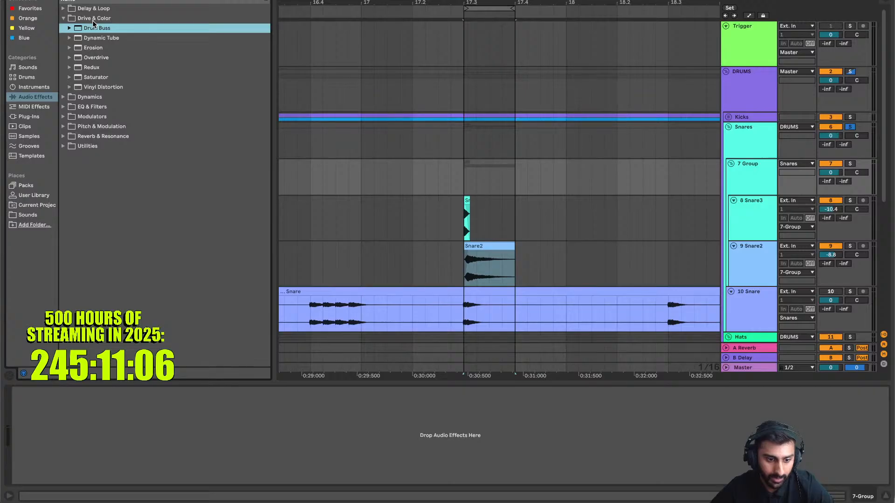
{"action": "key", "text": "Down"}
{"action": "key", "text": "Down"}
{"action": "key", "text": "Down"}
{"action": "key", "text": "Down"}
{"action": "key", "text": "Down"}
{"action": "key", "text": "Up"}
{"action": "key", "text": "Up"}
{"action": "key", "text": "Up"}
{"action": "key", "text": "Up"}
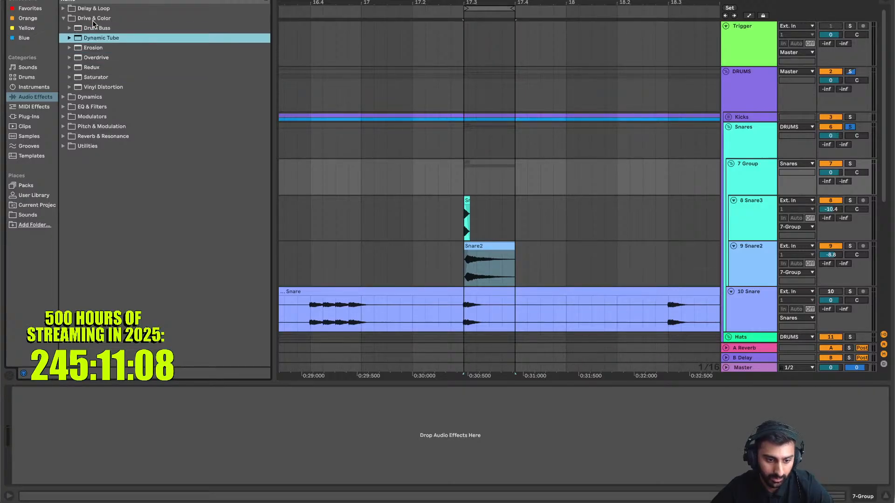
{"action": "key", "text": "Up"}
{"action": "key", "text": "Down"}
{"action": "key", "text": "Down"}
{"action": "key", "text": "Down"}
{"action": "key", "text": "Down"}
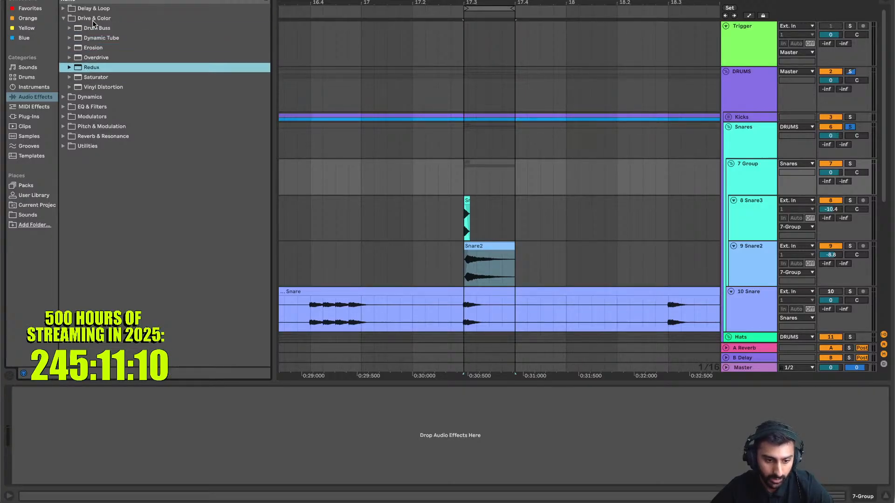
{"action": "key", "text": "Down"}
{"action": "key", "text": "Up"}
{"action": "key", "text": "Up"}
{"action": "key", "text": "Up"}
{"action": "key", "text": "Up"}
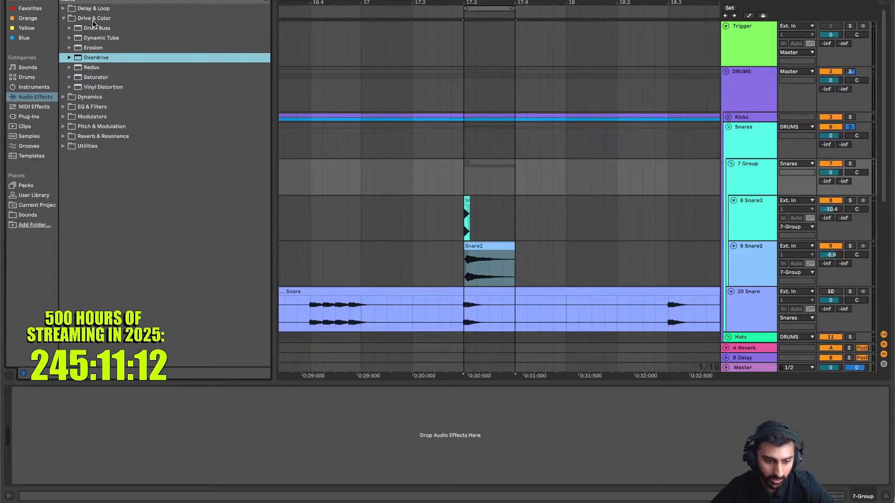
{"action": "key", "text": "Up"}
{"action": "key", "text": "Up"}
Add a Glue Compressor from the Dynamics effects to the snare subgroup and start loop playback
{"action": "key", "text": "Left"}
{"action": "key", "text": "Down"}
{"action": "key", "text": "Right"}
{"action": "key", "text": "Down"}
{"action": "key", "text": "Down"}
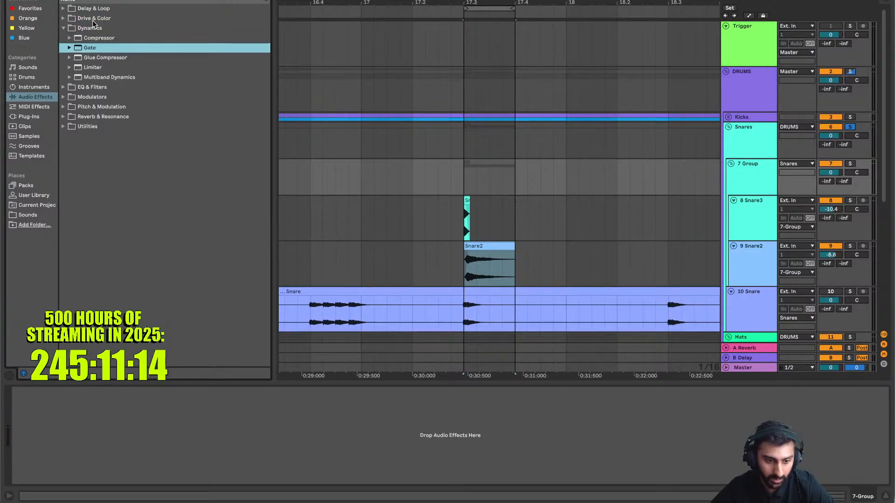
{"action": "key", "text": "Down"}
{"action": "key", "text": "Return"}
{"action": "key", "text": "space"}
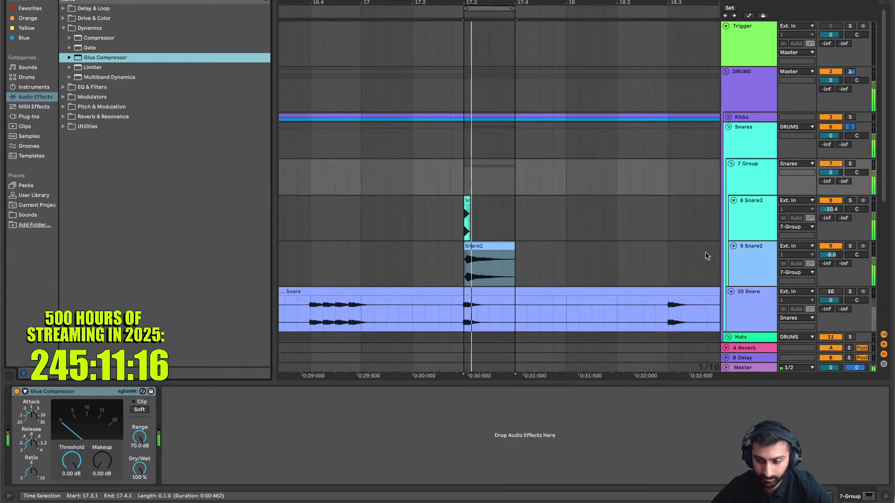
Enable the Glue Compressor's soft clipping and lower its threshold to -18.7 dB, comparing the sound with it bypassed
{"action": "left_click", "coordinate": [139, 410]}
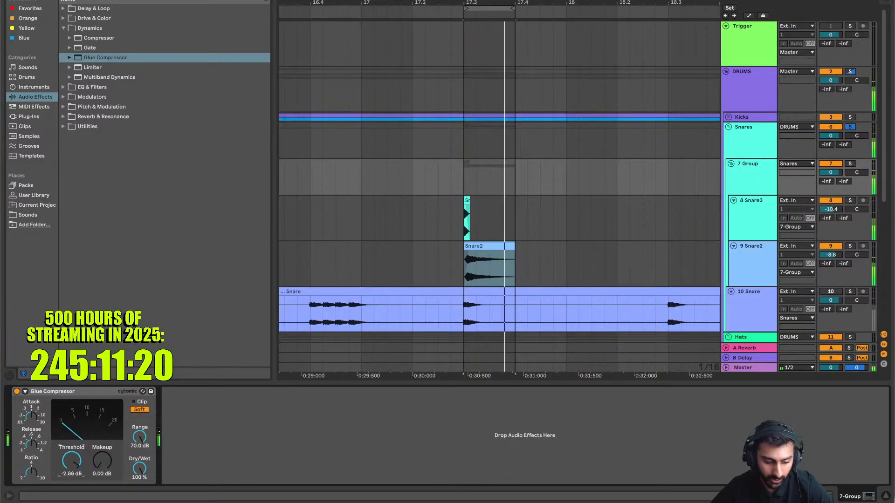
{"action": "left_click_drag", "start_coordinate": [71, 462], "coordinate": [72, 476]}
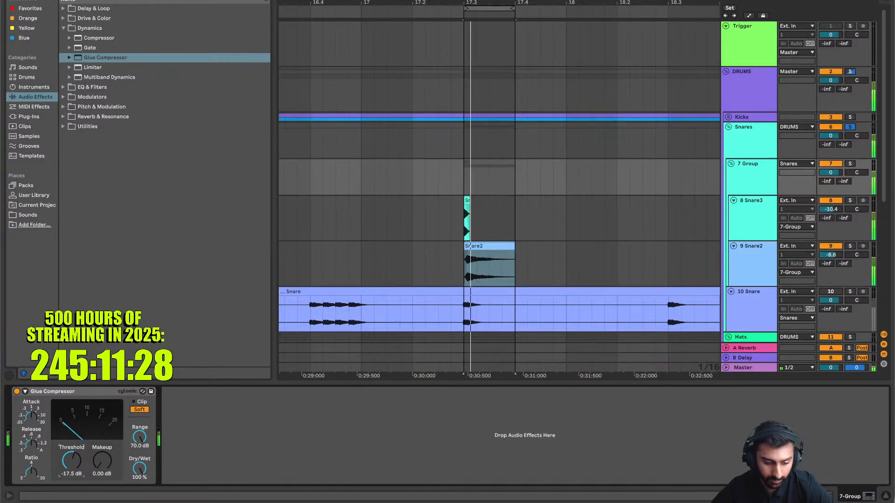
{"action": "left_click_drag", "start_coordinate": [71, 461], "coordinate": [71, 461]}
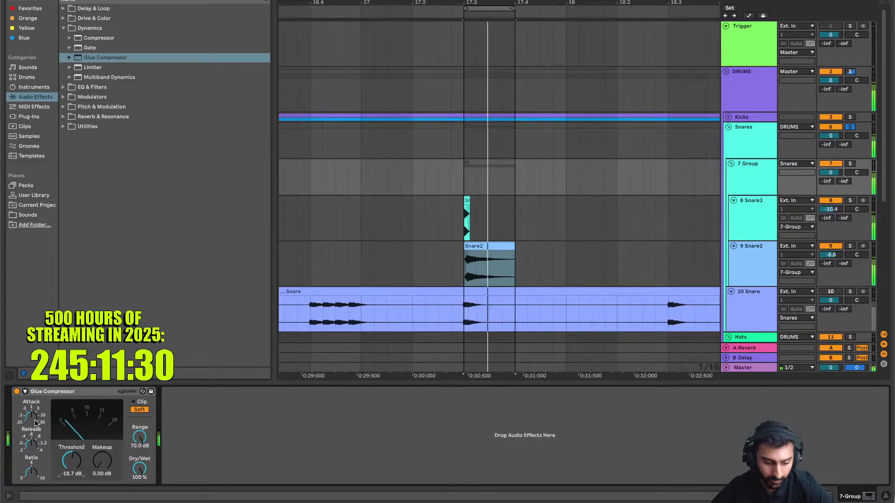
{"action": "left_click", "coordinate": [17, 392]}
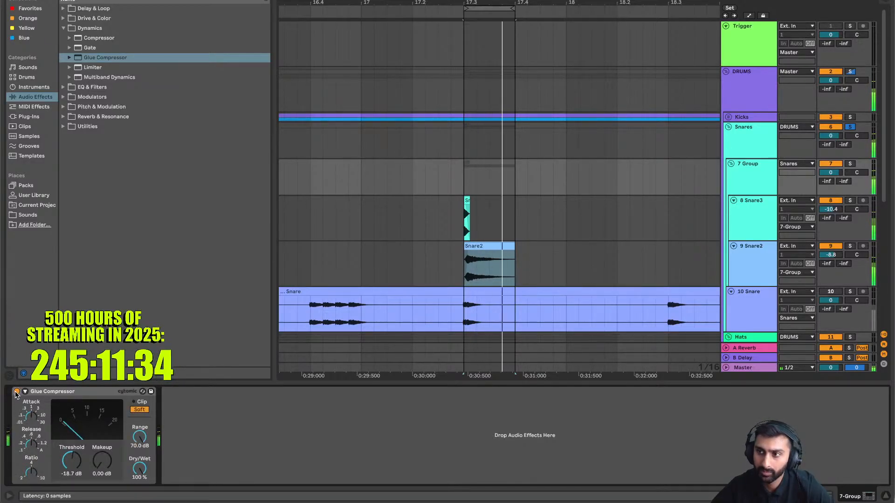
Add a Saturator after the Glue Compressor with its DC filter and Soft Clip turned on
{"action": "left_click", "coordinate": [65, 28]}
{"action": "left_click", "coordinate": [64, 19]}
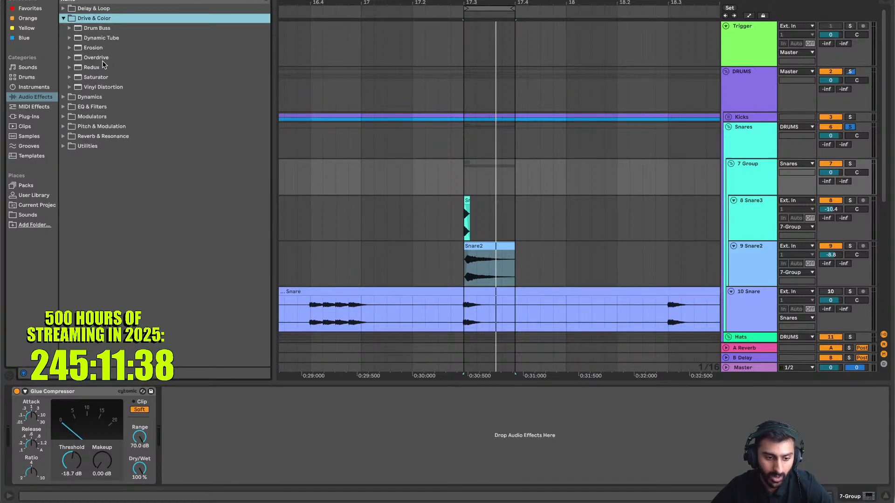
{"action": "double_click", "coordinate": [109, 77]}
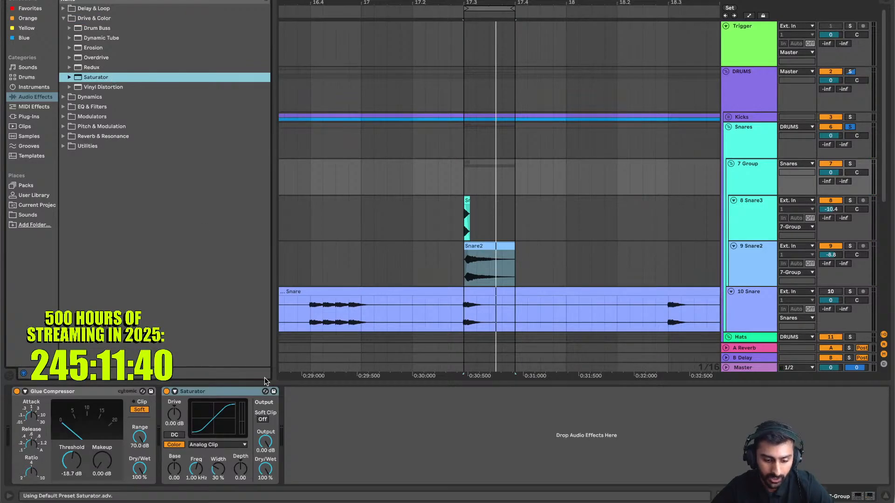
{"action": "left_click", "coordinate": [177, 436]}
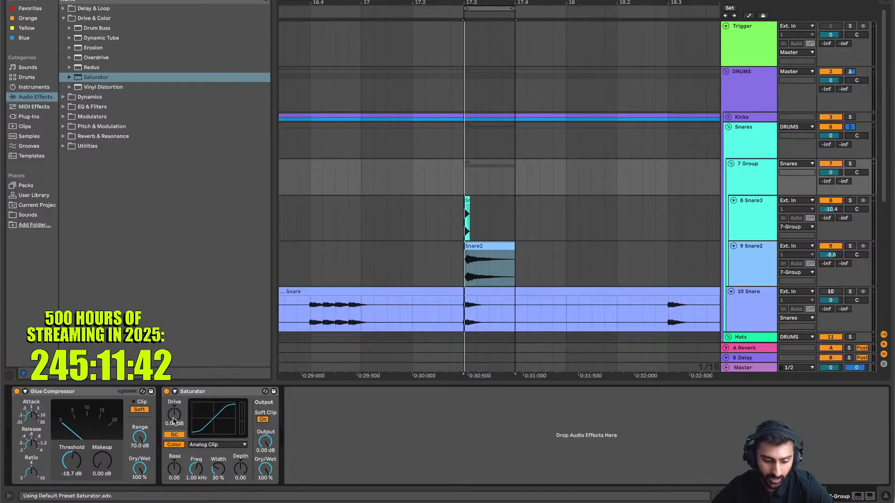
Set the Saturator's drive to 5.14 dB during playback and compare the snare with it bypassed and active
{"action": "key", "text": "space"}
{"action": "left_click_drag", "start_coordinate": [174, 414], "coordinate": [174, 422]}
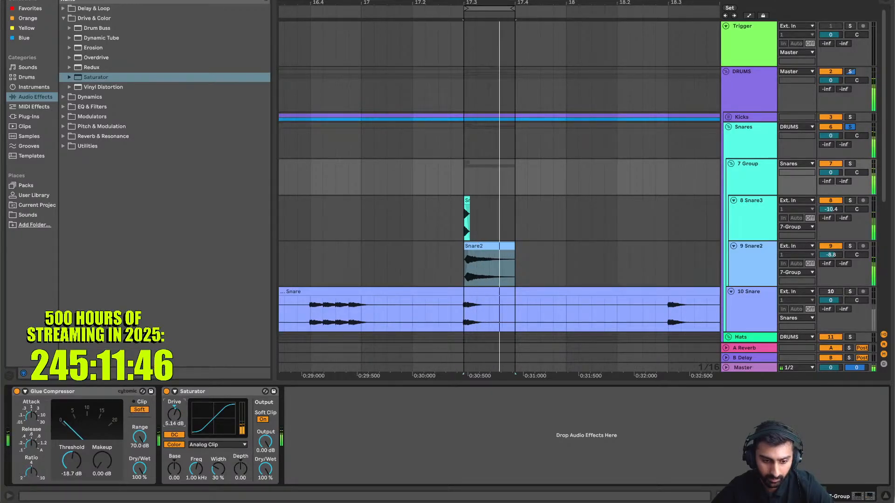
{"action": "left_click", "coordinate": [166, 392]}
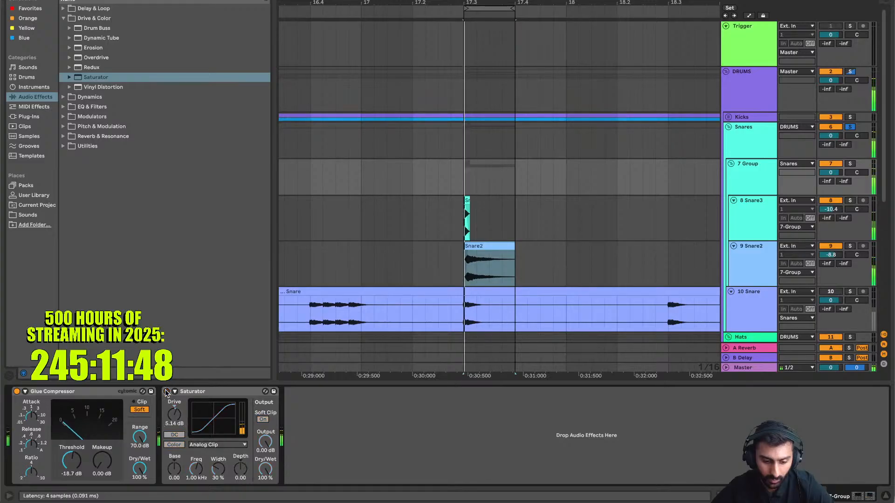
{"action": "left_click", "coordinate": [166, 391]}
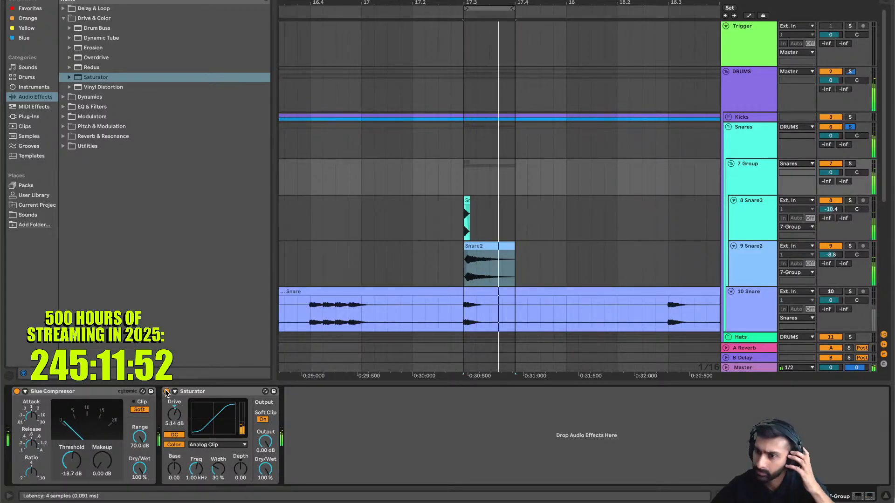
Try extending the Snare3 clip to 17.4 to hear its full tail, and undo the extension
{"action": "left_click", "coordinate": [759, 254]}
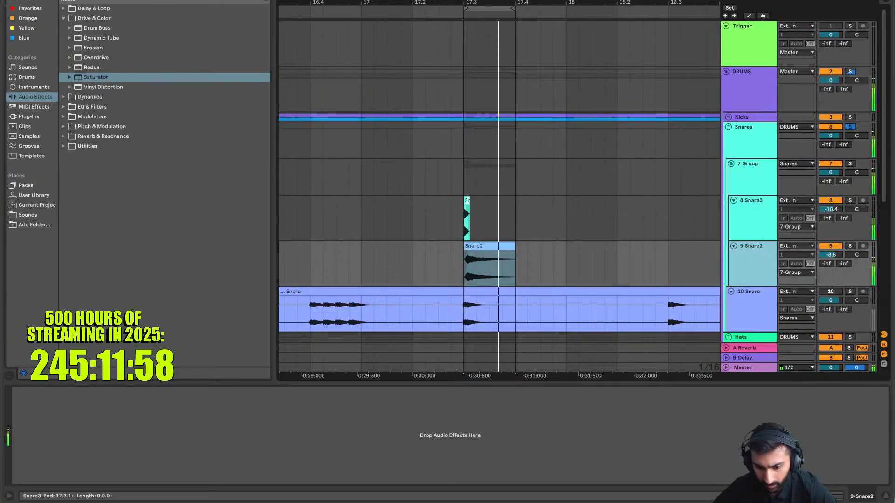
{"action": "left_click_drag", "start_coordinate": [470, 205], "coordinate": [509, 198]}
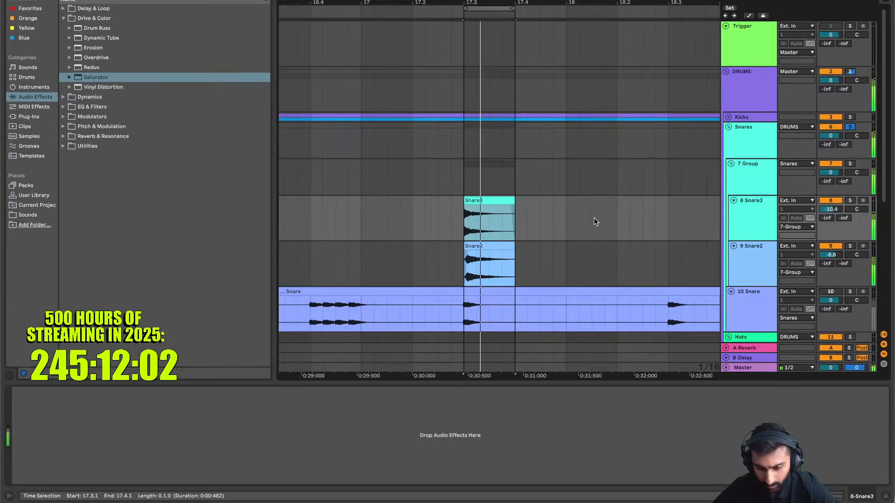
{"action": "key", "text": "ctrl+z"}
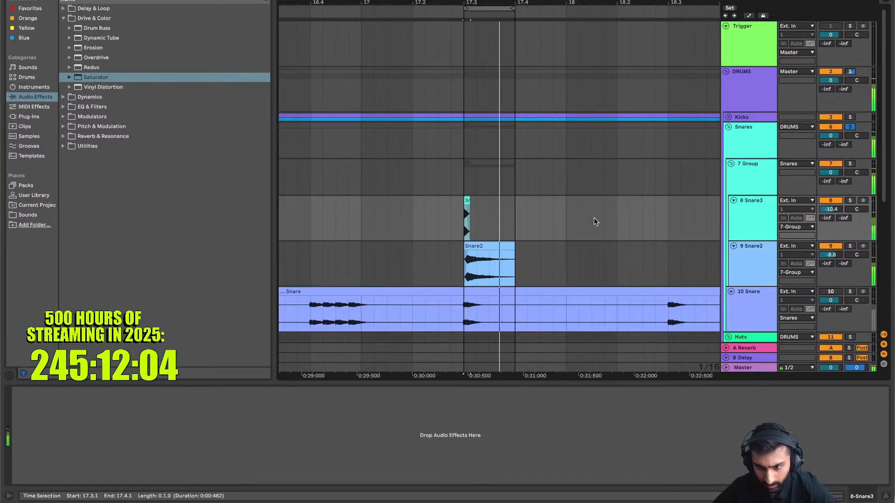
Lower the Snare3 track volume to -14.3 dB and fine-tune the Snare2 volume by ear
{"action": "mouse_move", "coordinate": [830, 209]}
{"action": "left_mouse_down"}
{"action": "mouse_move", "coordinate": [830, 261]}
{"action": "mouse_move", "coordinate": [830, 219]}
{"action": "left_mouse_up"}
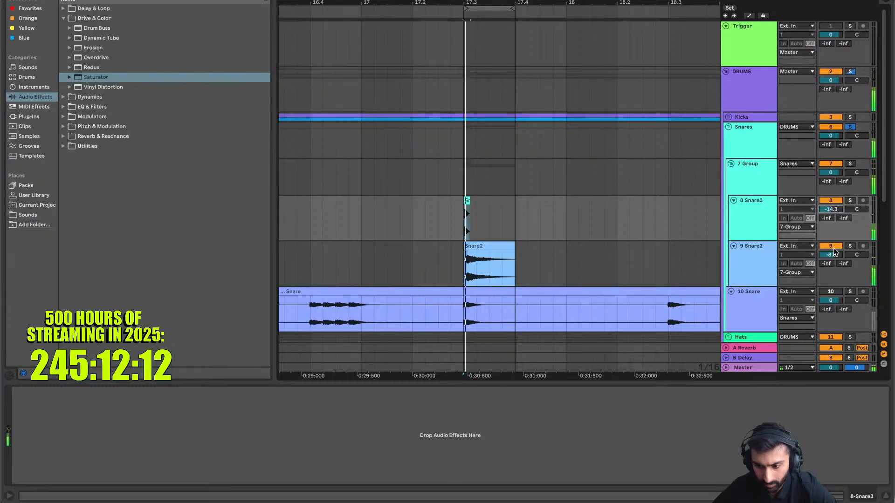
{"action": "mouse_move", "coordinate": [830, 255]}
{"action": "left_mouse_down"}
{"action": "mouse_move", "coordinate": [831, 303]}
{"action": "mouse_move", "coordinate": [831, 252]}
{"action": "left_mouse_up"}
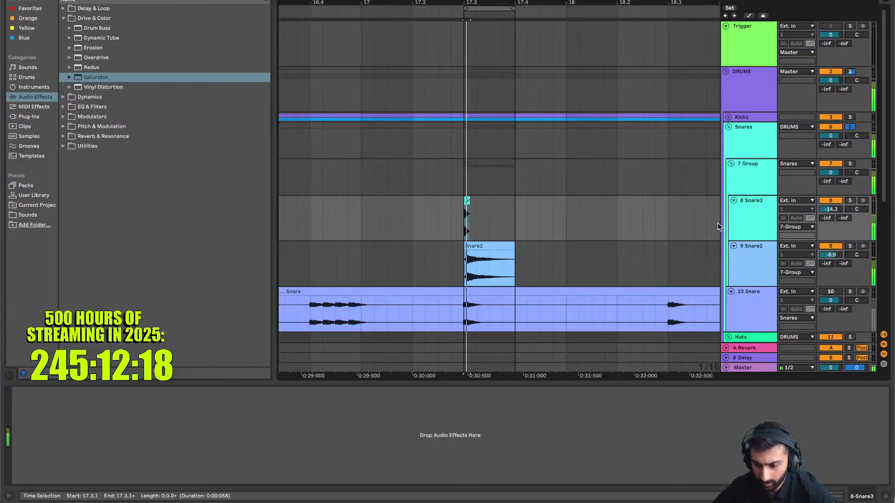
Add an EQ Eight to the snare subgroup, place it between the Glue Compressor and Saturator, and open its expanded display
{"action": "left_click", "coordinate": [743, 192]}
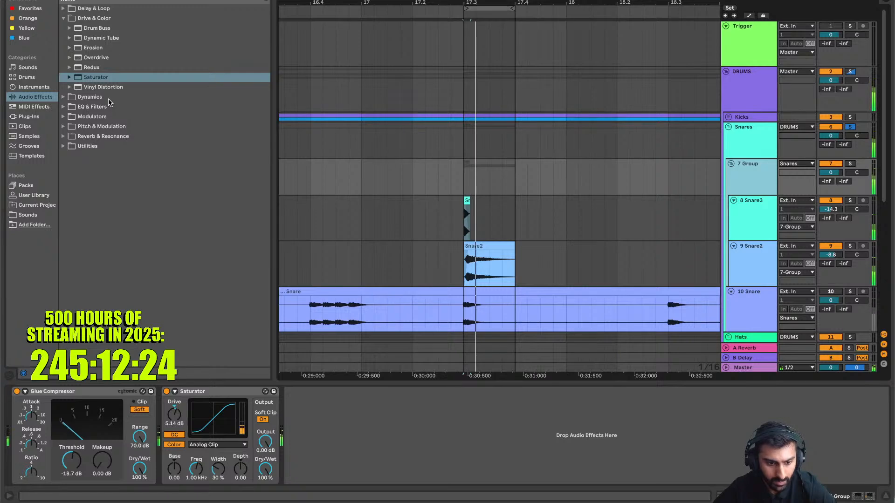
{"action": "left_click", "coordinate": [102, 107]}
{"action": "double_click", "coordinate": [111, 69]}
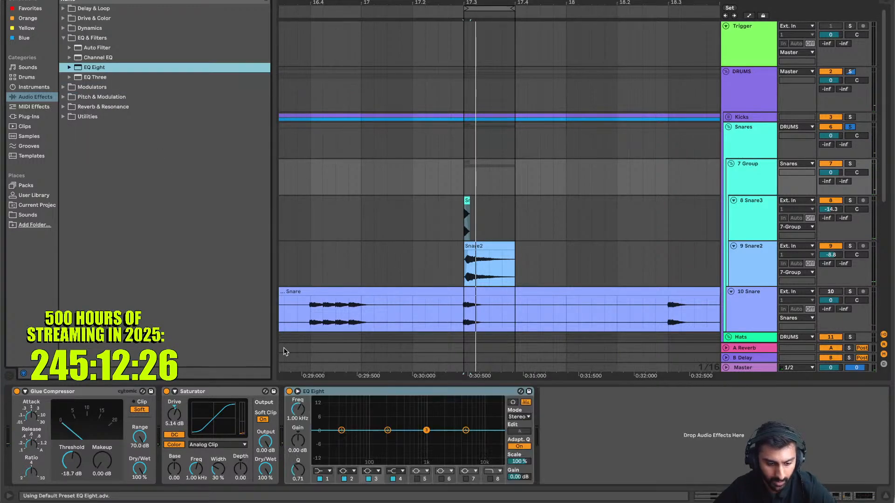
{"action": "left_click_drag", "start_coordinate": [361, 393], "coordinate": [175, 394]}
{"action": "left_click", "coordinate": [175, 392]}
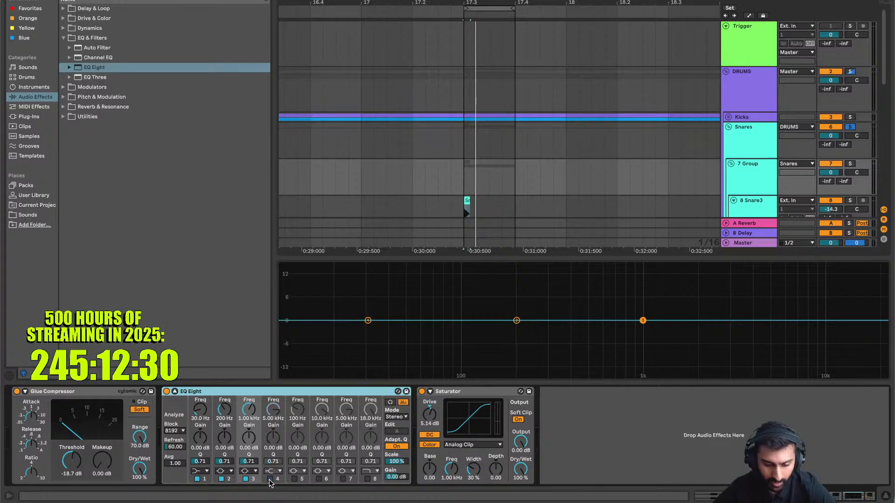
Keep only bands 1 to 3 of the subgroup's EQ Eight active
{"action": "left_click", "coordinate": [222, 480]}
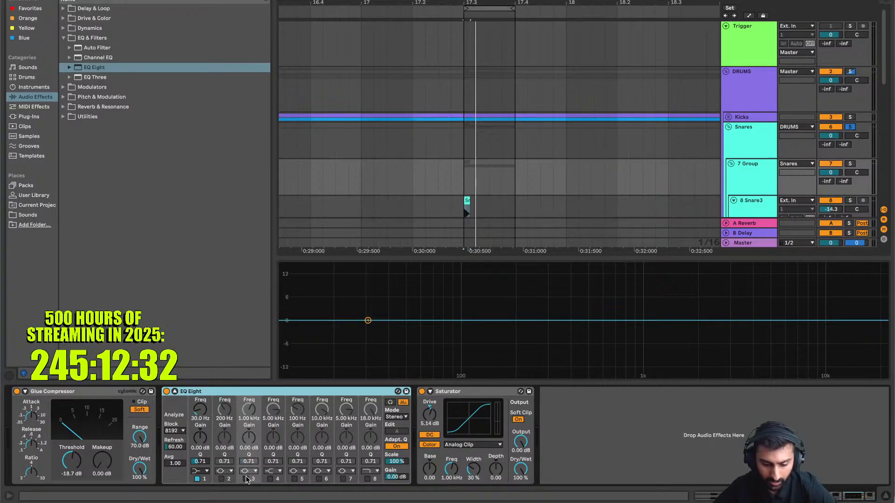
{"action": "left_click", "coordinate": [222, 480]}
{"action": "left_click", "coordinate": [246, 479]}
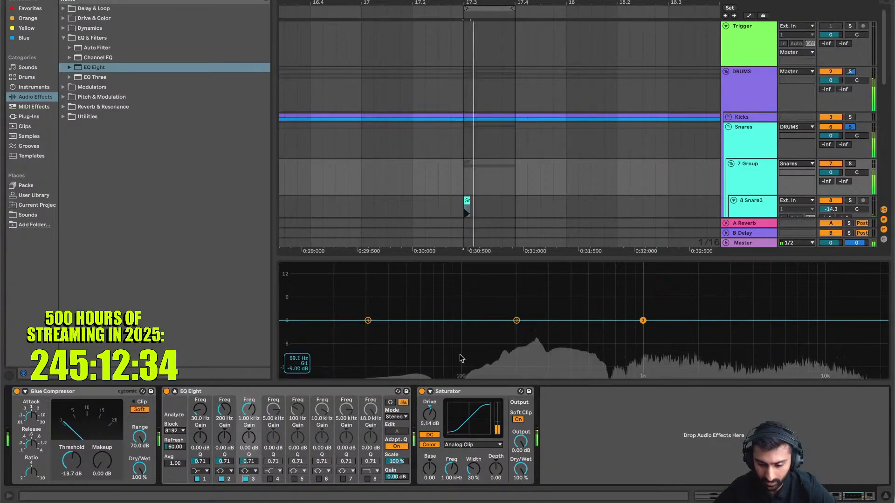
Change EQ Eight's band 1 to a low-cut filter and place it at 171 Hz
{"action": "left_click", "coordinate": [200, 471]}
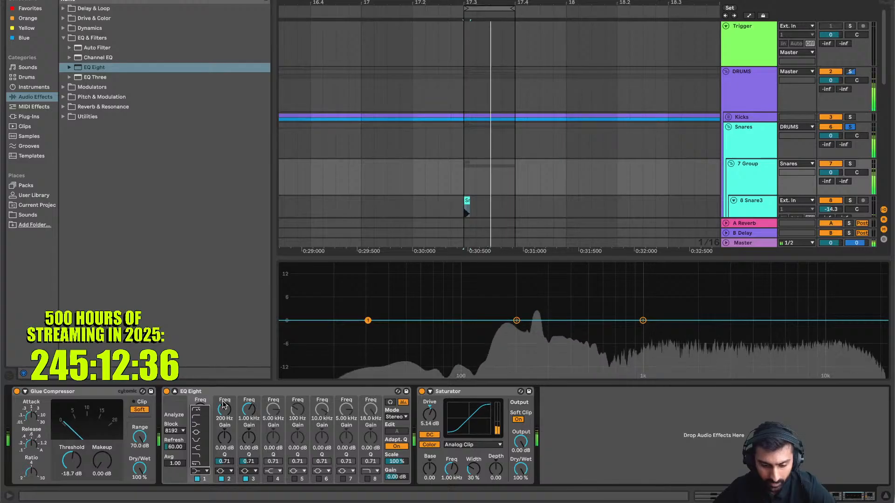
{"action": "left_click", "coordinate": [195, 417]}
{"action": "left_click_drag", "start_coordinate": [367, 332], "coordinate": [526, 319]}
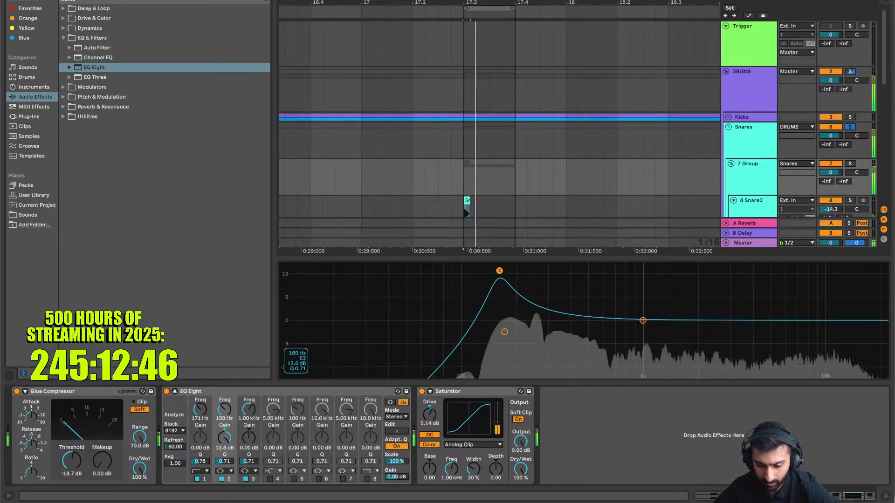
Sweep EQ Eight's band 2 from the low mids to the highs with boosts and cuts to find what needs correcting
{"action": "left_click_drag", "start_coordinate": [500, 271], "coordinate": [534, 266]}
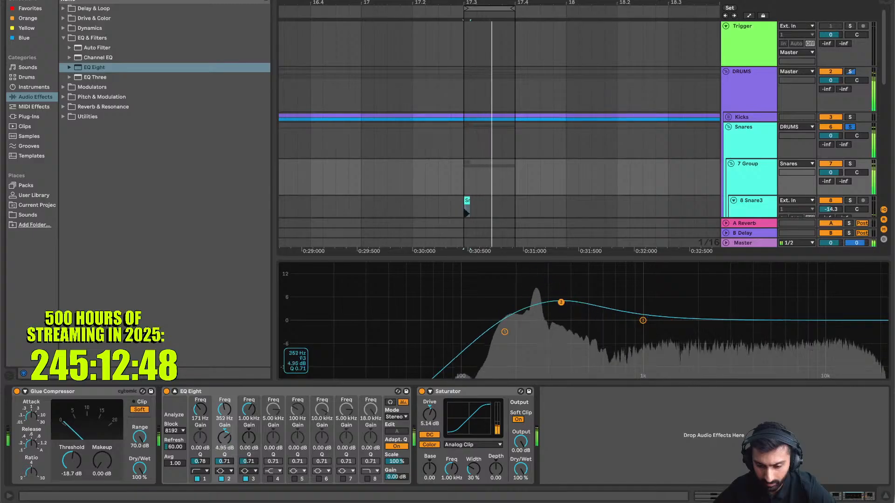
{"action": "left_click_drag", "start_coordinate": [561, 302], "coordinate": [593, 334]}
{"action": "left_click_drag", "start_coordinate": [602, 371], "coordinate": [695, 355]}
{"action": "left_click_drag", "start_coordinate": [759, 345], "coordinate": [692, 321]}
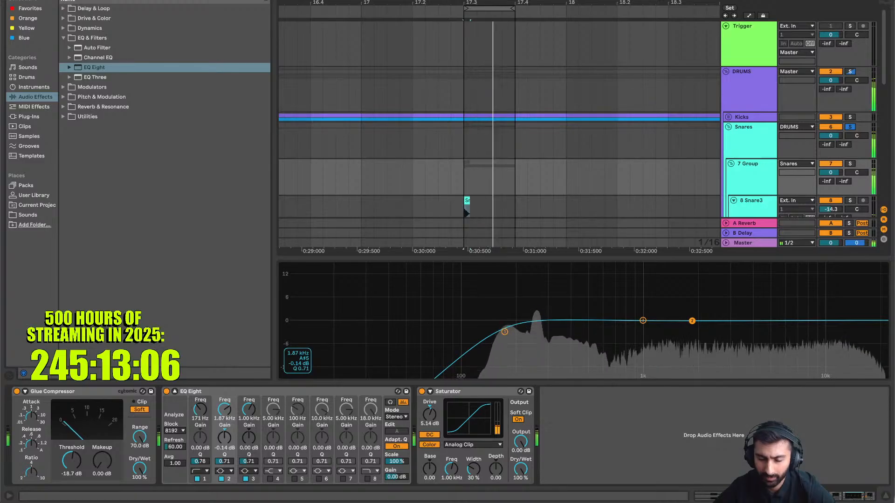
Shape band 2 into a narrow cut at 2.31 kHz with a gain of -5.48 dB and a Q of 16.6
{"action": "mouse_move", "coordinate": [693, 321]}
{"action": "left_mouse_down"}
{"action": "mouse_move", "coordinate": [695, 307]}
{"action": "mouse_move", "coordinate": [697, 330]}
{"action": "left_mouse_up"}
{"action": "left_click_drag", "start_coordinate": [224, 461], "coordinate": [224, 455]}
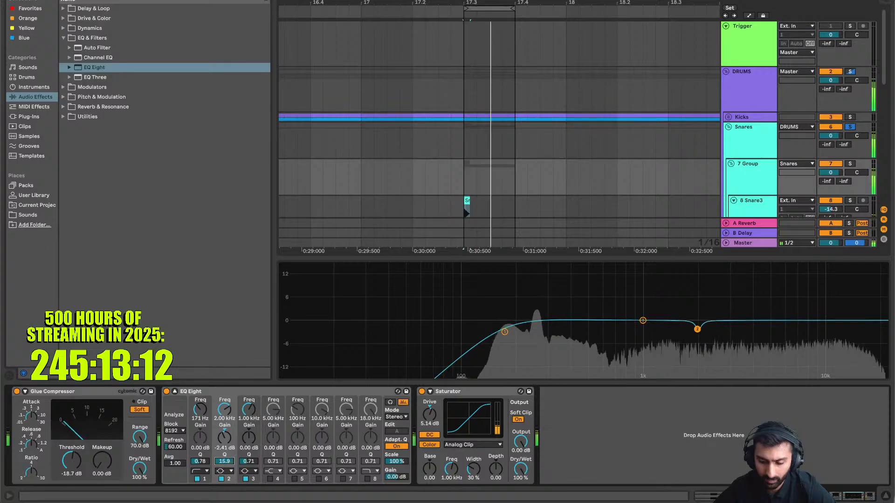
{"action": "left_click_drag", "start_coordinate": [697, 329], "coordinate": [682, 332]}
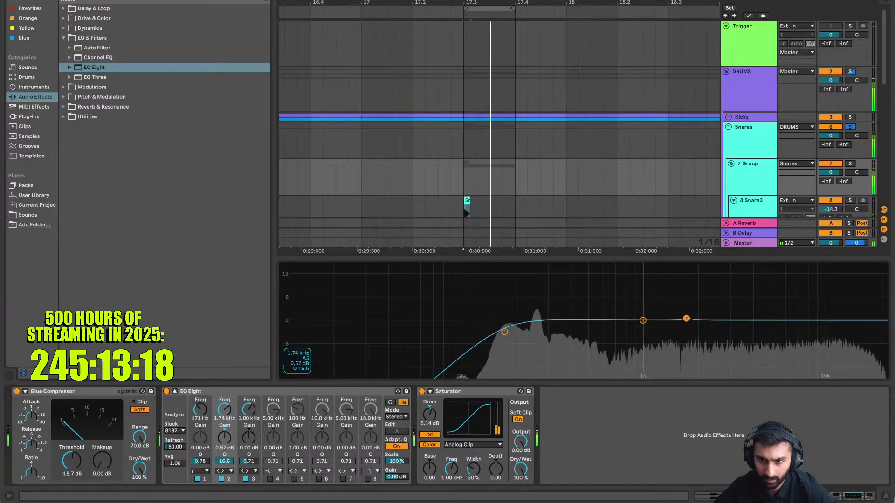
{"action": "mouse_move", "coordinate": [693, 299]}
{"action": "left_mouse_down"}
{"action": "mouse_move", "coordinate": [683, 299]}
{"action": "mouse_move", "coordinate": [708, 297]}
{"action": "left_mouse_up"}
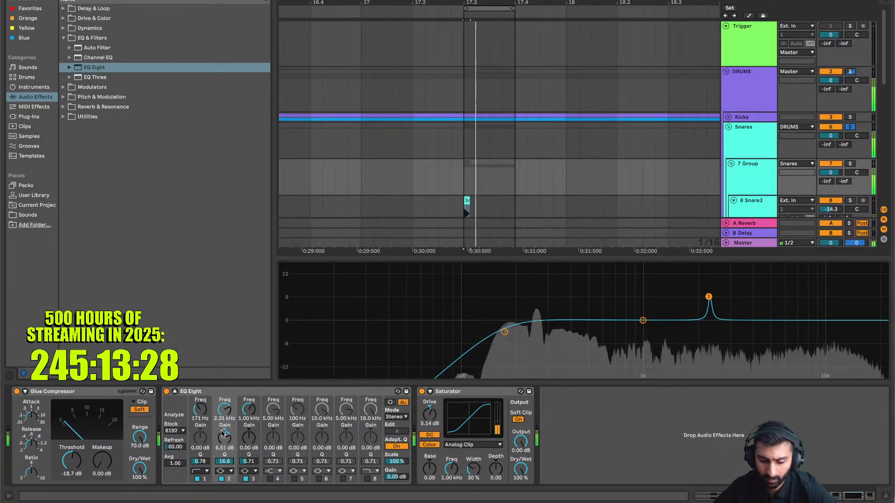
{"action": "mouse_move", "coordinate": [223, 434]}
{"action": "left_mouse_down"}
{"action": "mouse_move", "coordinate": [222, 445]}
{"action": "mouse_move", "coordinate": [224, 435]}
{"action": "left_mouse_up"}
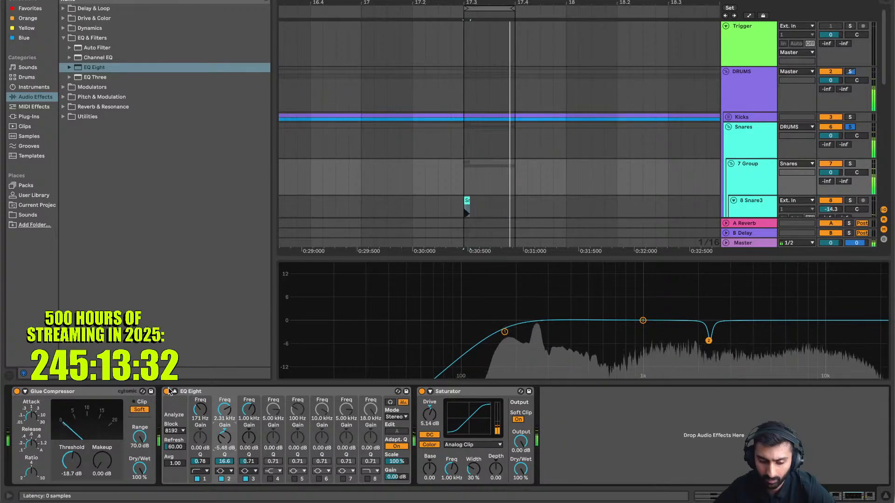
Compare the snare with EQ Eight bypassed and active, and stop playback
{"action": "left_click", "coordinate": [167, 392]}
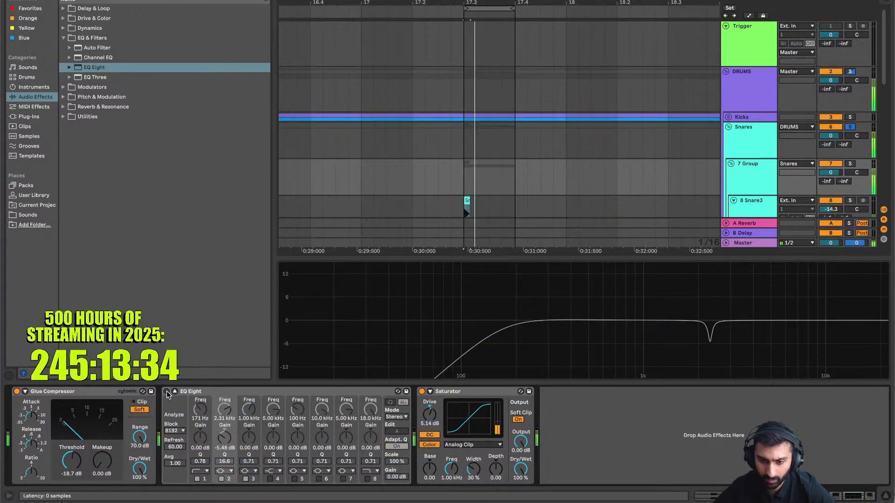
{"action": "left_click", "coordinate": [167, 392]}
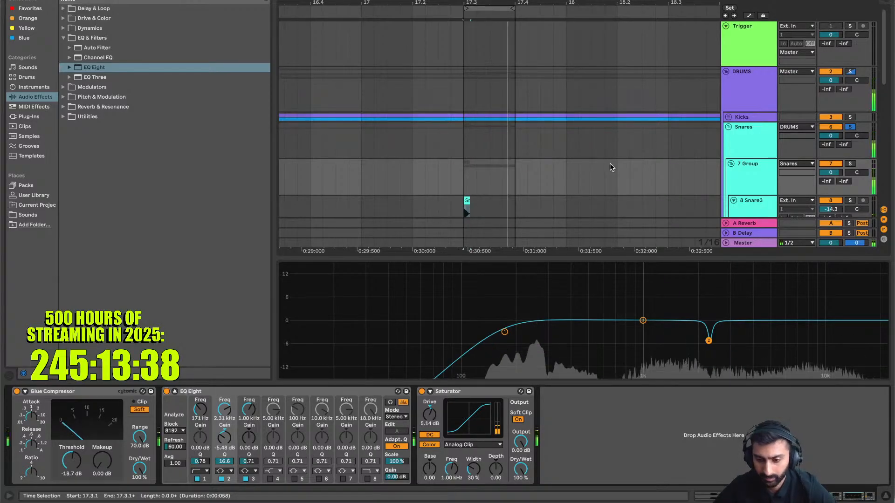
{"action": "key", "text": "space"}
Rename the group that holds Snare3 and Snare2 to Main Snare
{"action": "scroll", "coordinate": [633, 140], "scroll_direction": "down", "scroll_amount": 5}
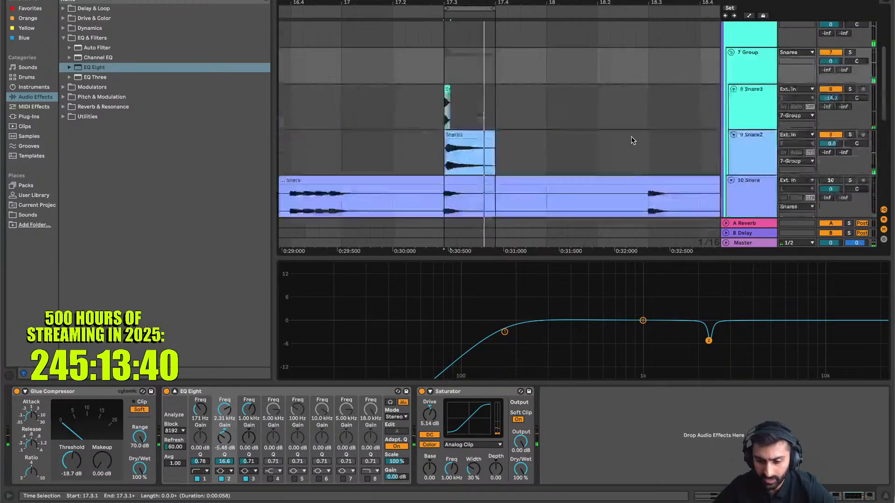
{"action": "scroll", "coordinate": [501, 131], "scroll_direction": "down", "scroll_amount": 3}
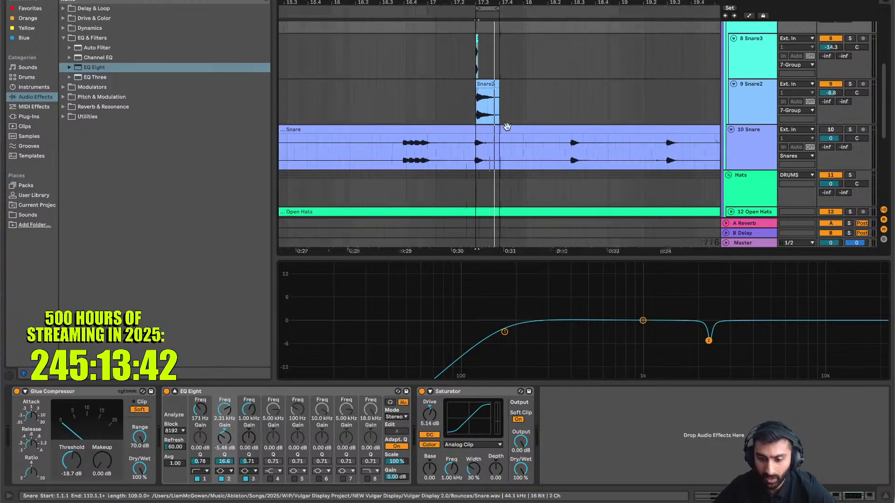
{"action": "scroll", "coordinate": [477, 123], "scroll_direction": "up", "scroll_amount": 2}
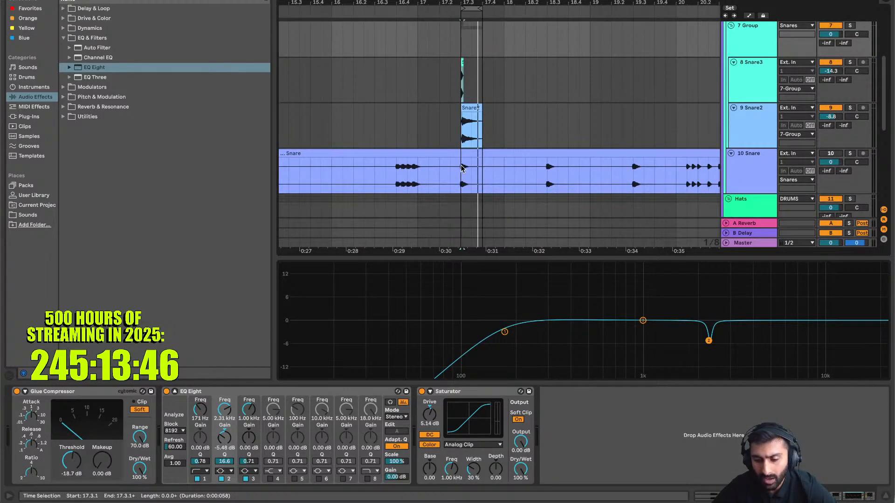
{"action": "left_click", "coordinate": [763, 43]}
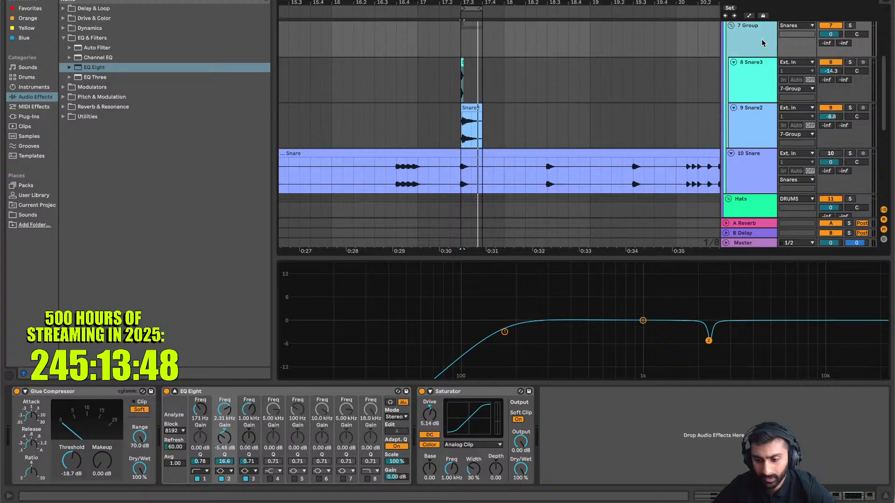
{"action": "type", "text": "Main S"}
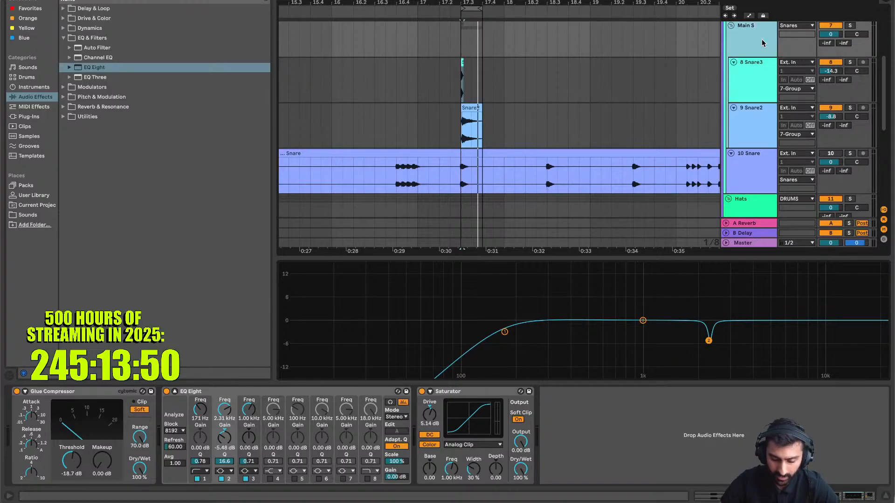
{"action": "type", "text": "nare"}
{"action": "key", "text": "Return"}
Add a Compressor from the Dynamics effects to the 10 Snare track
{"action": "left_click", "coordinate": [566, 168]}
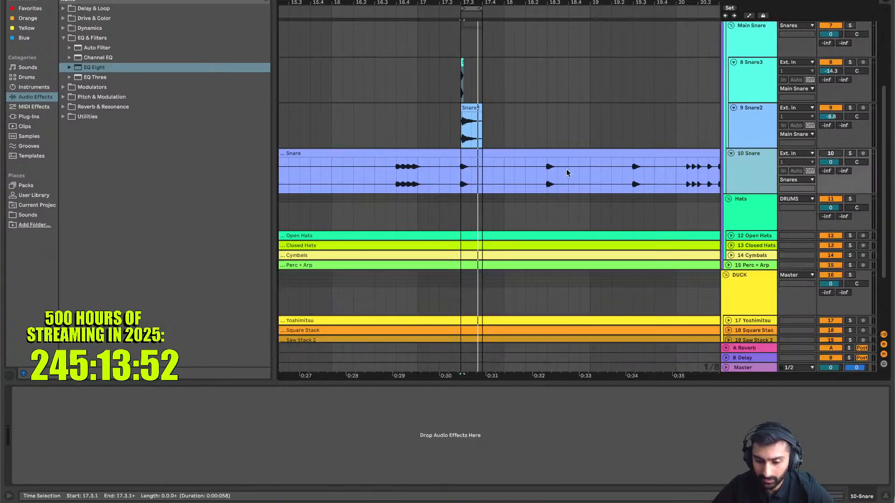
{"action": "left_click_drag", "start_coordinate": [459, 173], "coordinate": [494, 174]}
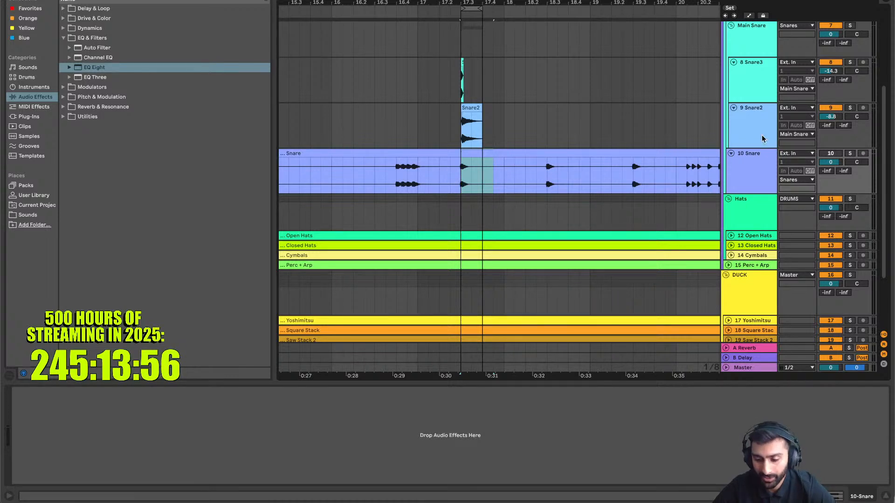
{"action": "left_click", "coordinate": [747, 162]}
{"action": "left_click", "coordinate": [92, 31]}
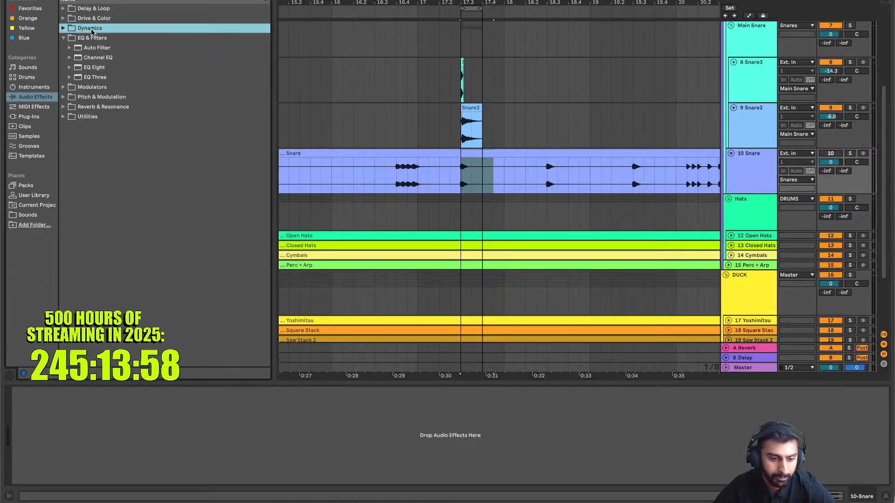
{"action": "key", "text": "Down"}
{"action": "key", "text": "Down"}
{"action": "key", "text": "Down"}
{"action": "key", "text": "Down"}
{"action": "key", "text": "Down"}
{"action": "key", "text": "Down"}
{"action": "key", "text": "Down"}
{"action": "key", "text": "Down"}
{"action": "key", "text": "Right"}
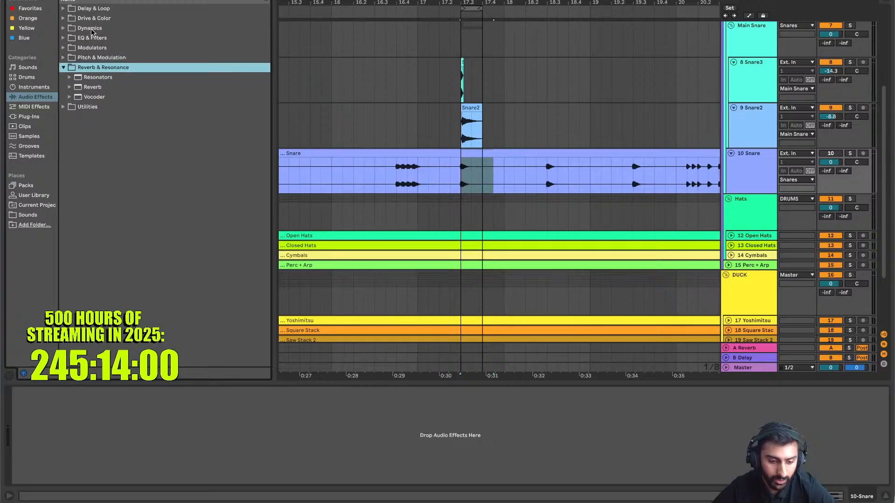
{"action": "key", "text": "Down"}
{"action": "key", "text": "Down"}
{"action": "key", "text": "Down"}
{"action": "key", "text": "Down"}
{"action": "key", "text": "Up"}
{"action": "key", "text": "Up"}
{"action": "key", "text": "Up"}
{"action": "key", "text": "Up"}
{"action": "key", "text": "Up"}
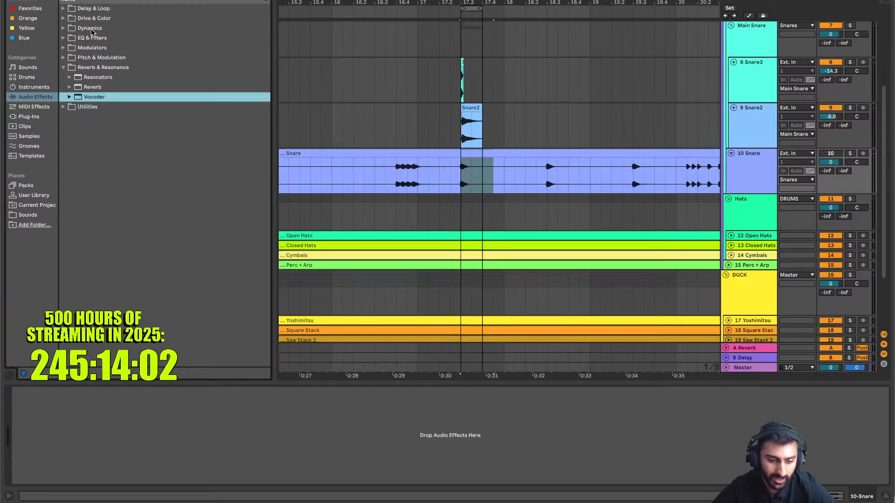
{"action": "key", "text": "Up"}
{"action": "key", "text": "Up"}
{"action": "key", "text": "Up"}
{"action": "key", "text": "Right"}
{"action": "key", "text": "Down"}
{"action": "key", "text": "Down"}
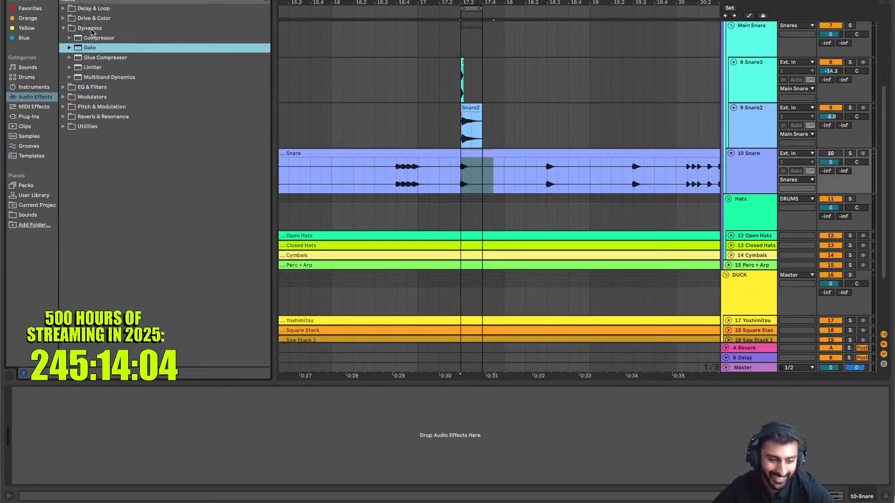
{"action": "key", "text": "Up"}
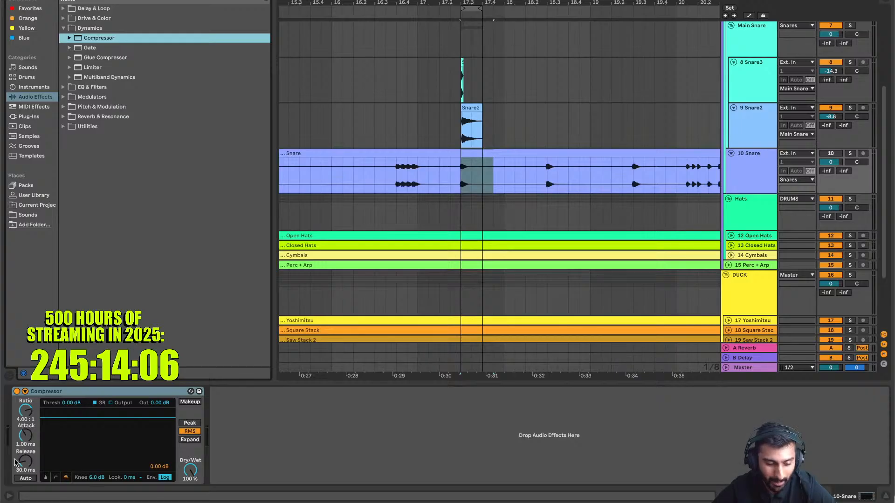
Enable the Compressor's sidechain and its EQ, and take the sidechain audio from Main Snare
{"action": "left_click", "coordinate": [25, 391]}
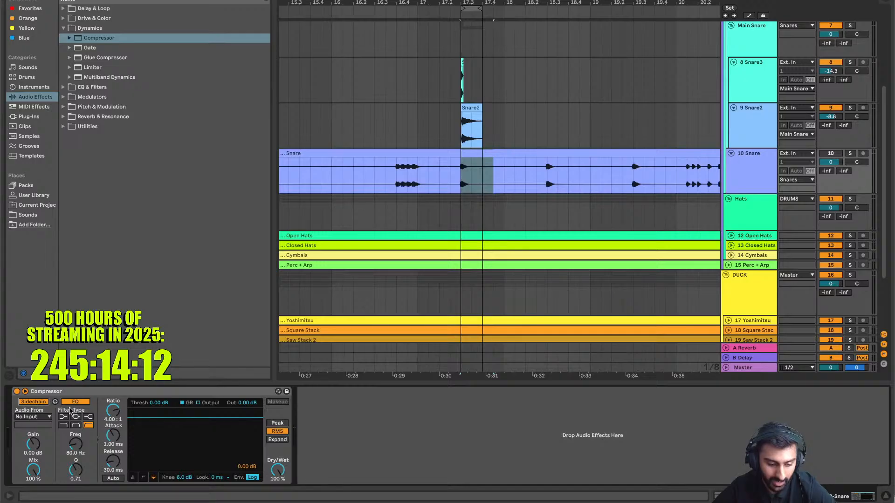
{"action": "left_click", "coordinate": [27, 417]}
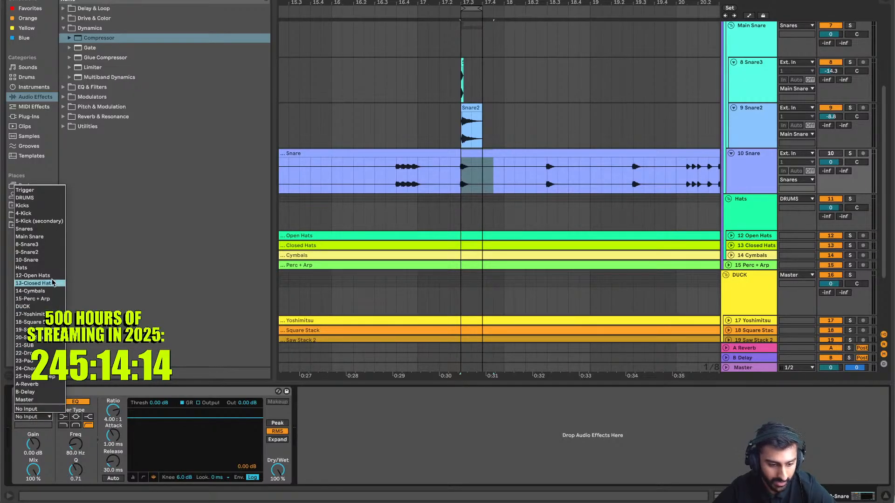
{"action": "left_click", "coordinate": [53, 238]}
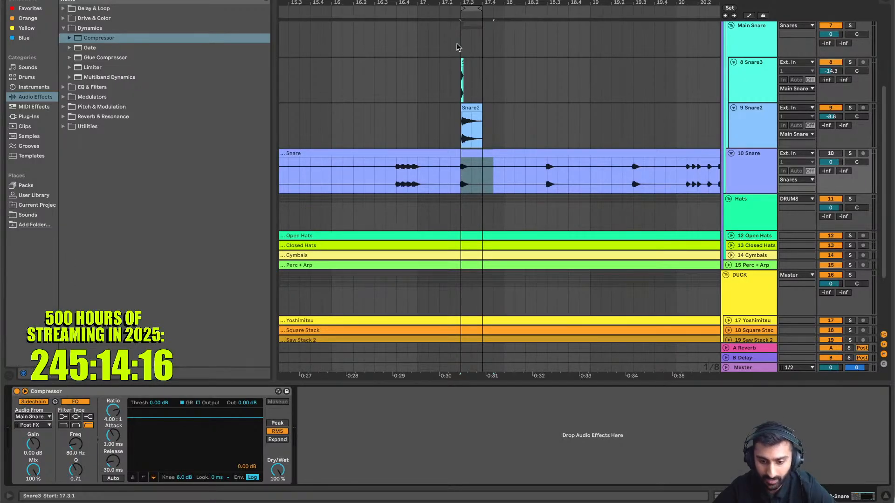
Start playback from bar 17 and extend the loop to span 17.1.1 to 18.1.1
{"action": "left_click", "coordinate": [416, 34]}
{"action": "key", "text": "space"}
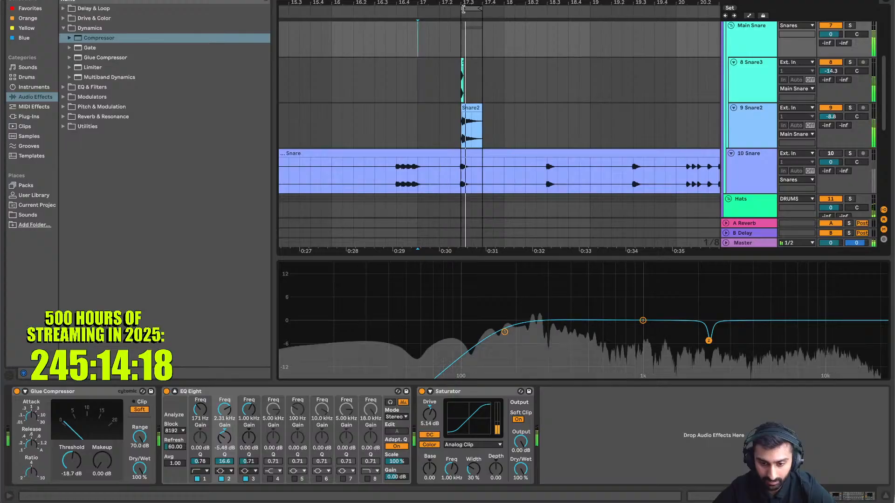
{"action": "left_click", "coordinate": [461, 9]}
{"action": "left_click_drag", "start_coordinate": [461, 9], "coordinate": [419, 8]}
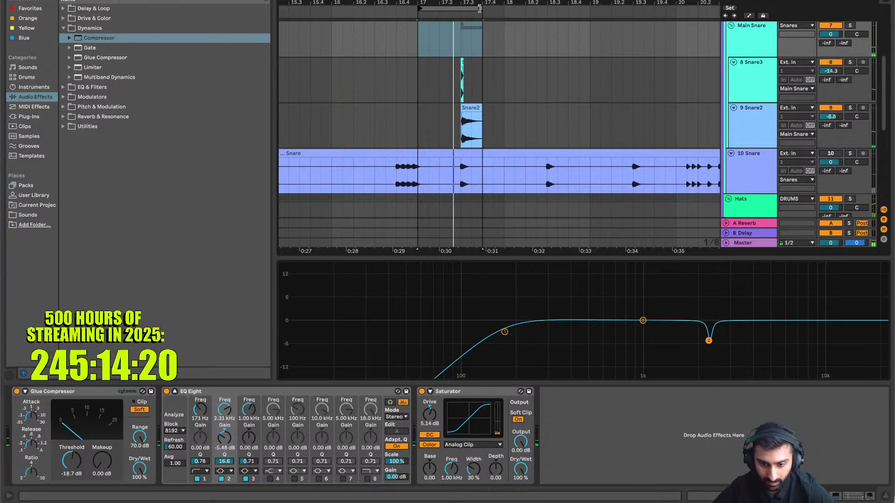
{"action": "left_click_drag", "start_coordinate": [482, 9], "coordinate": [501, 8]}
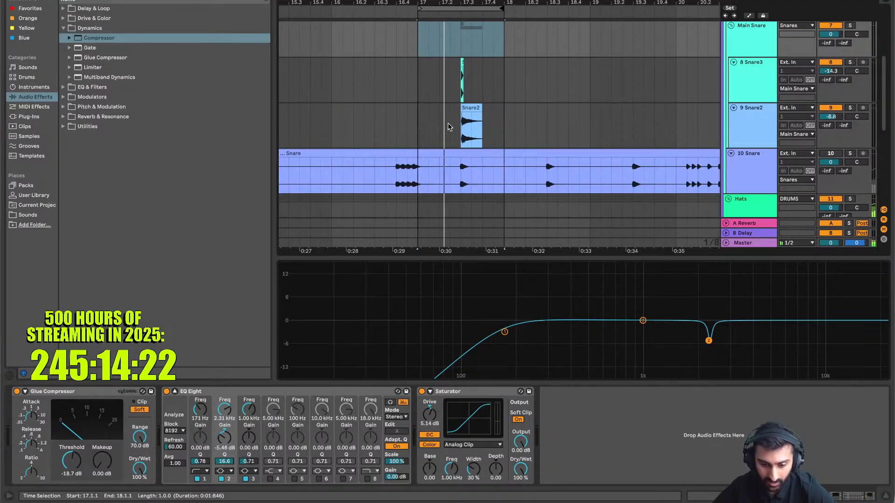
Set the 10 Snare Compressor to Peak mode with inf:1 ratio, -inf dB threshold, 0.01 ms attack and 1.00 ms release
{"action": "left_click", "coordinate": [749, 173]}
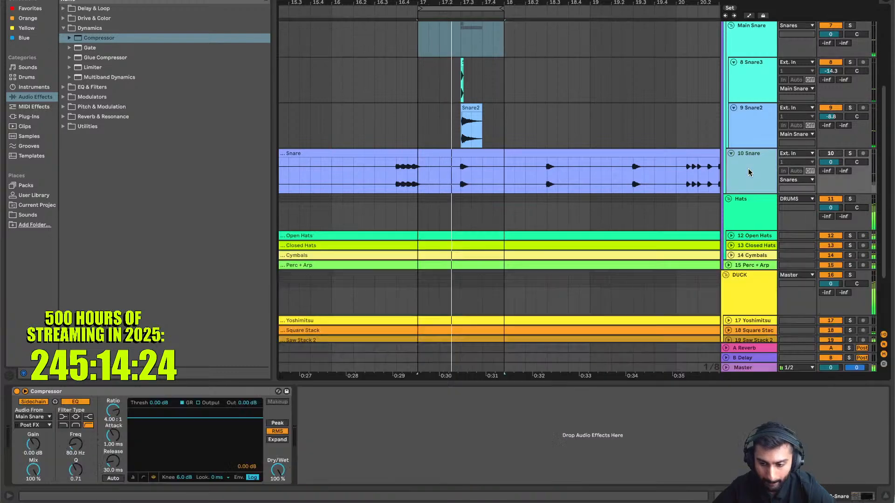
{"action": "left_click_drag", "start_coordinate": [232, 418], "coordinate": [232, 448]}
{"action": "left_click", "coordinate": [278, 423]}
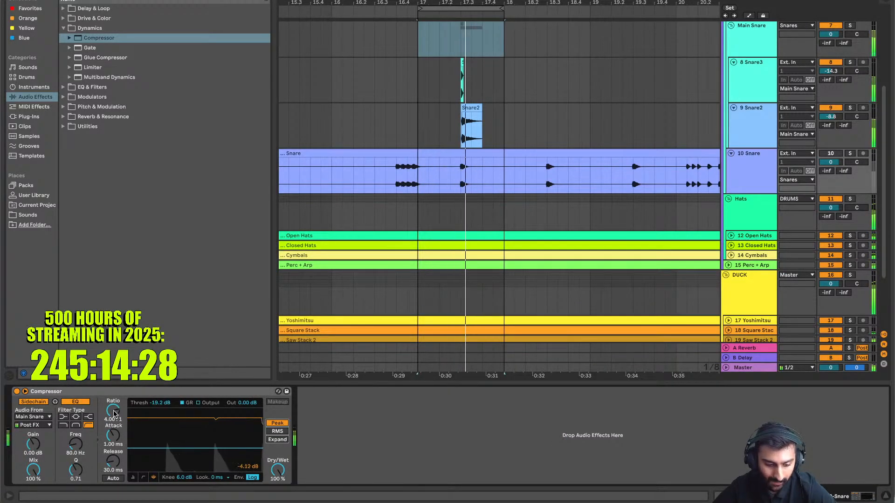
{"action": "left_click_drag", "start_coordinate": [114, 413], "coordinate": [115, 373]}
{"action": "left_click_drag", "start_coordinate": [160, 403], "coordinate": [160, 447]}
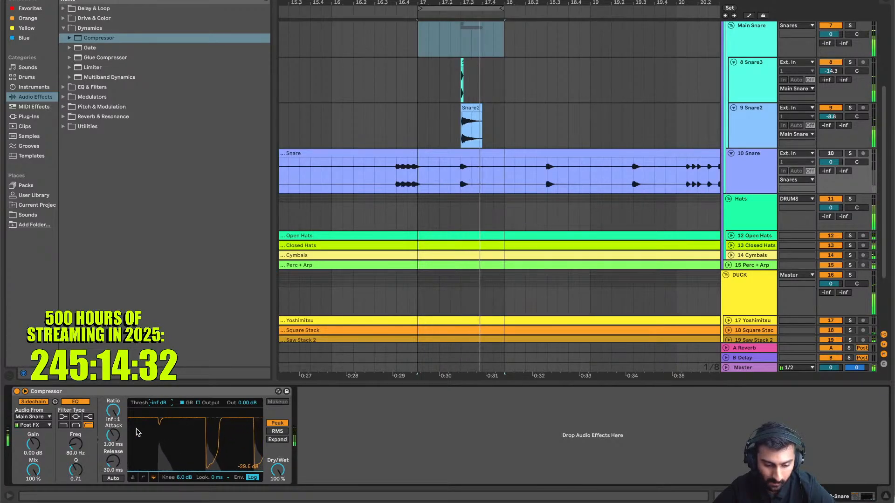
{"action": "left_click_drag", "start_coordinate": [113, 436], "coordinate": [113, 494]}
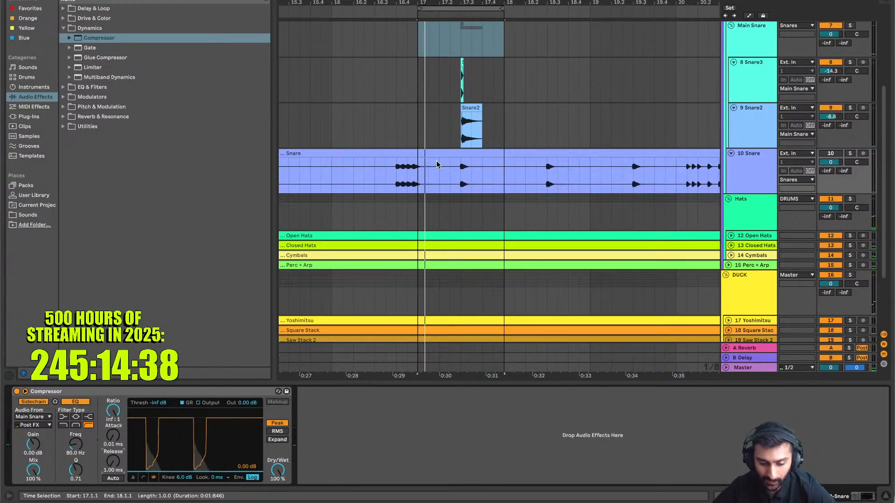
Duplicate bar 17 of the Snare3 and Snare2 tracks into bars 18, 19 and 20, and place the insert mark at 20.3.1 on the Snare track
{"action": "scroll", "coordinate": [437, 165], "scroll_direction": "down", "scroll_amount": 2}
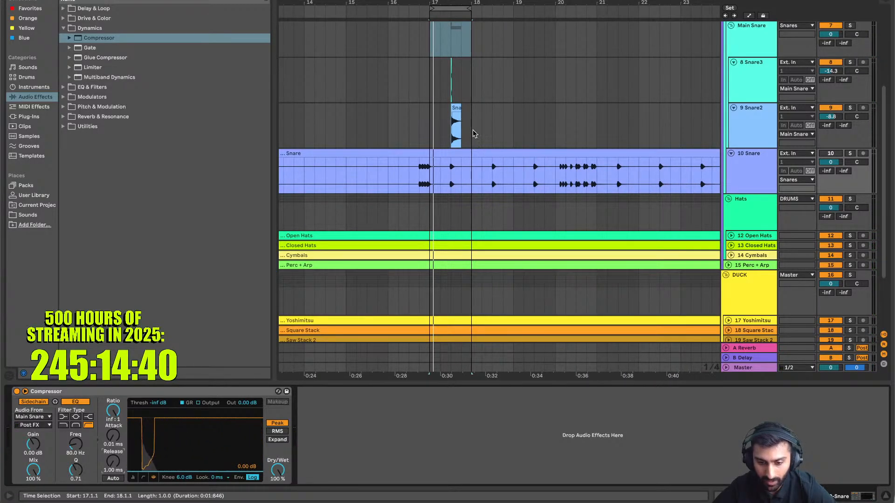
{"action": "key", "text": "space"}
{"action": "left_click_drag", "start_coordinate": [472, 129], "coordinate": [426, 95]}
{"action": "key", "text": "super+d"}
{"action": "key", "text": "super+d"}
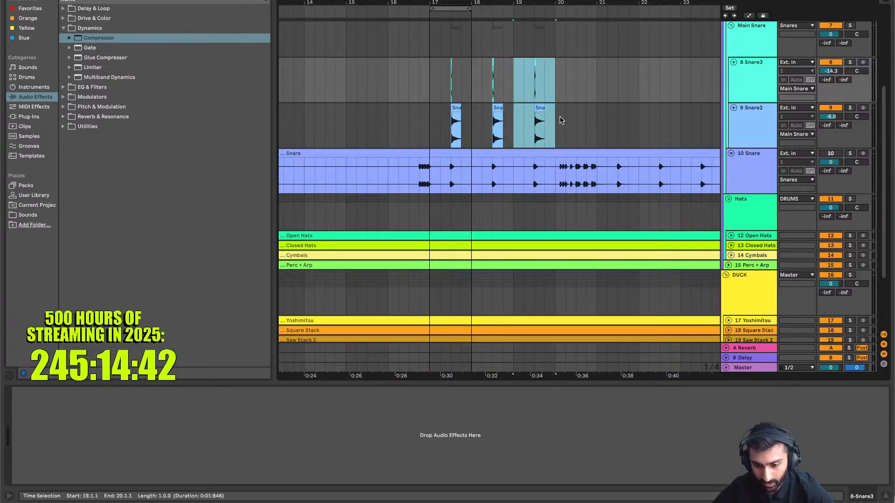
{"action": "scroll", "coordinate": [584, 122], "scroll_direction": "up", "scroll_amount": 4}
{"action": "left_click", "coordinate": [555, 166]}
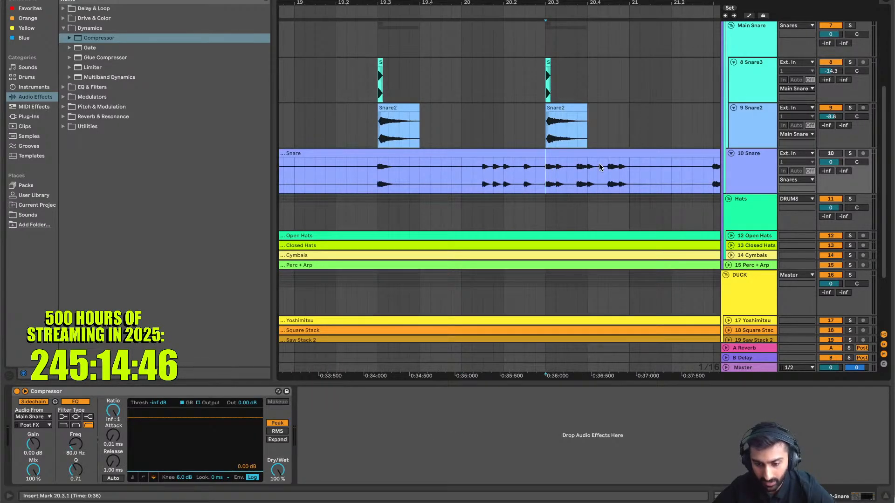
Set the 10 Snare Compressor's sidechain source to 8-Snare3
{"action": "left_click", "coordinate": [758, 179]}
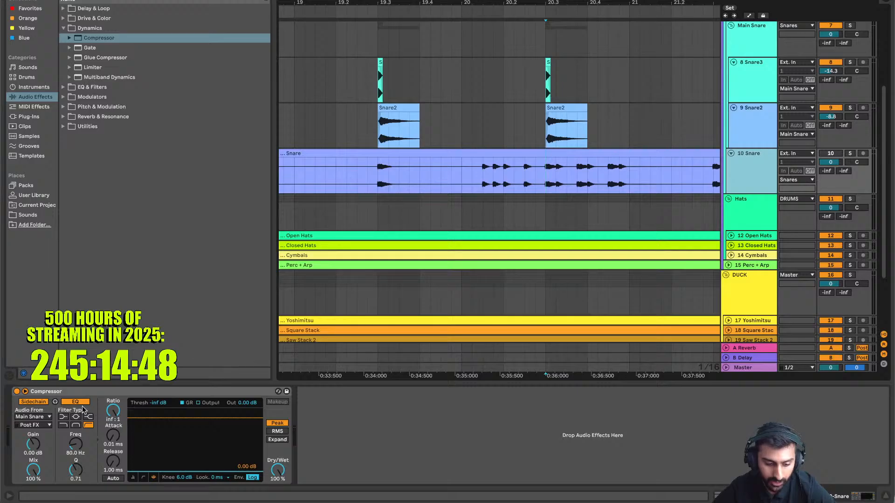
{"action": "left_click", "coordinate": [39, 418]}
{"action": "left_click", "coordinate": [40, 245]}
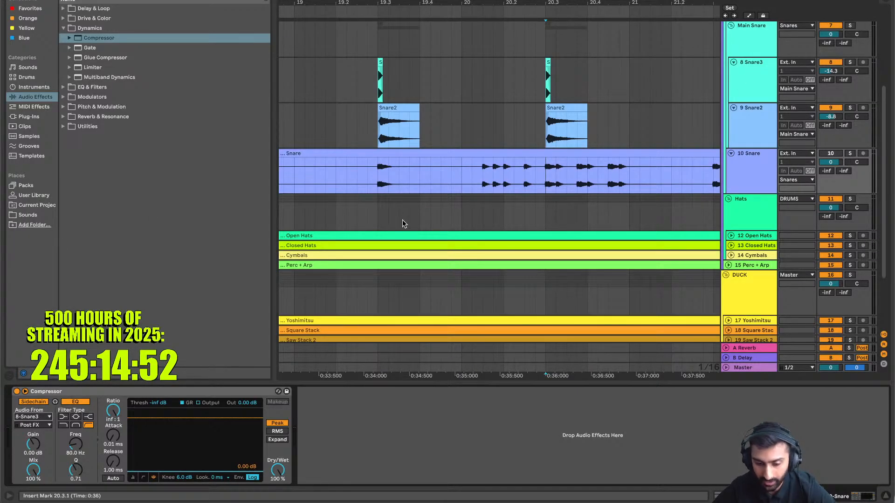
Play from 20.1.2 and briefly solo the 10 Snare track to check the ducking
{"action": "left_click", "coordinate": [468, 176]}
{"action": "key", "text": "space"}
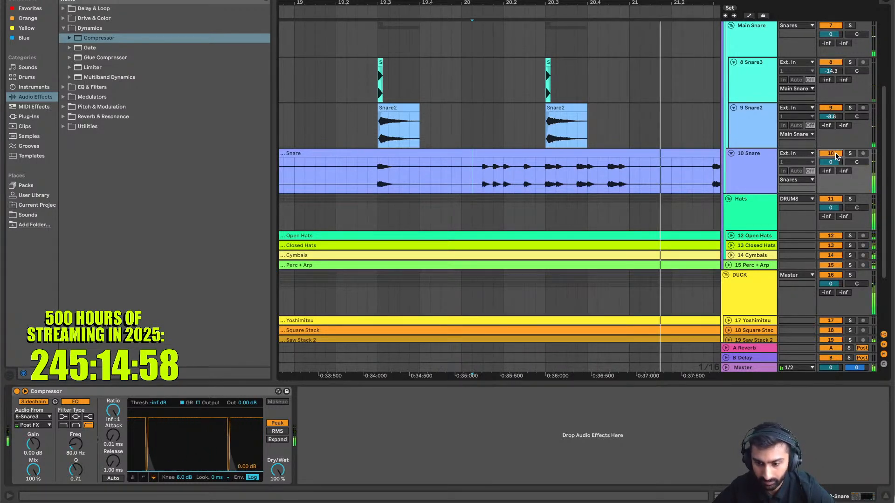
{"action": "left_click", "coordinate": [851, 154]}
{"action": "left_click", "coordinate": [851, 154]}
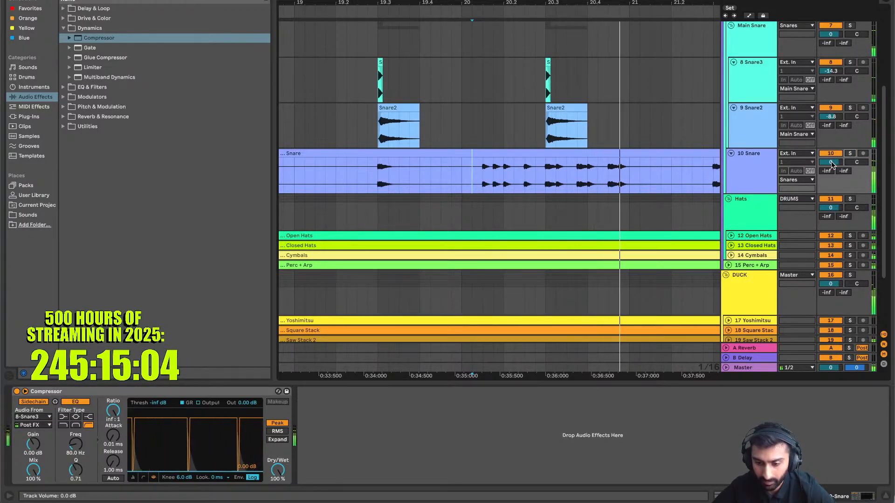
With Main Snare soloed and the loop spanning 20.3.1 to 20.4.1, set its Saturator Drive to 14.3 dB
{"action": "scroll", "coordinate": [813, 88], "scroll_direction": "up", "scroll_amount": 2}
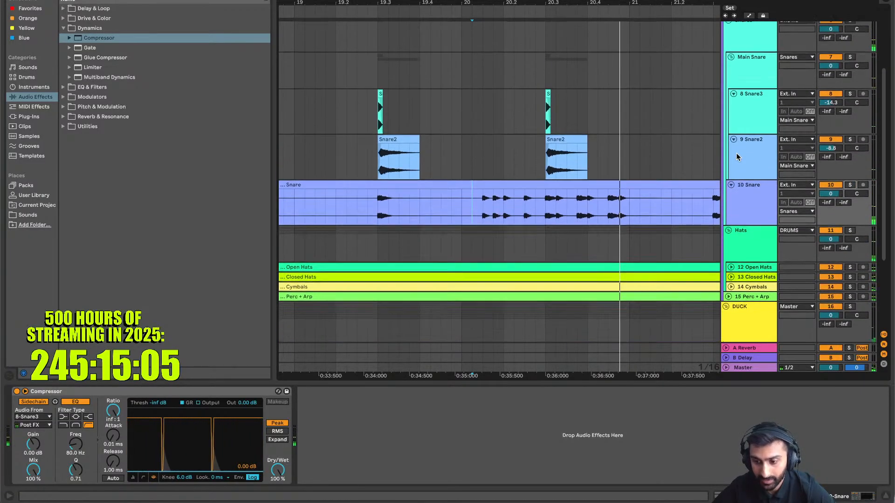
{"action": "left_click", "coordinate": [752, 70]}
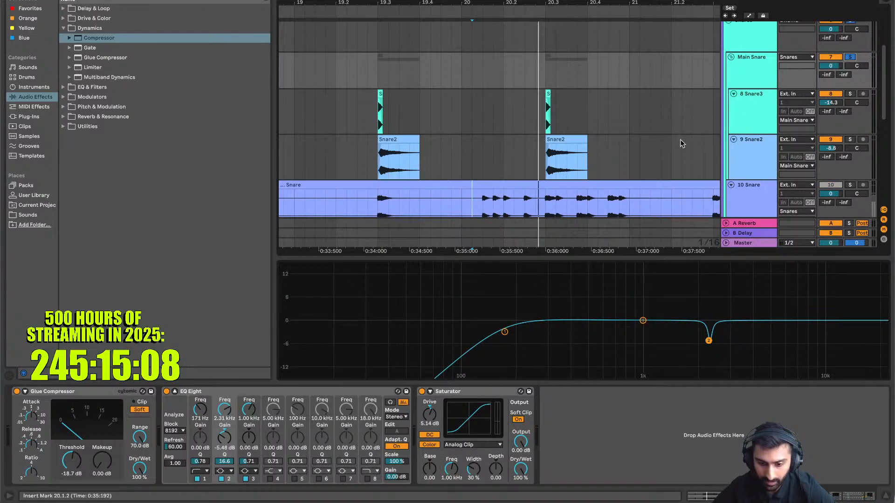
{"action": "left_click_drag", "start_coordinate": [429, 416], "coordinate": [430, 396]}
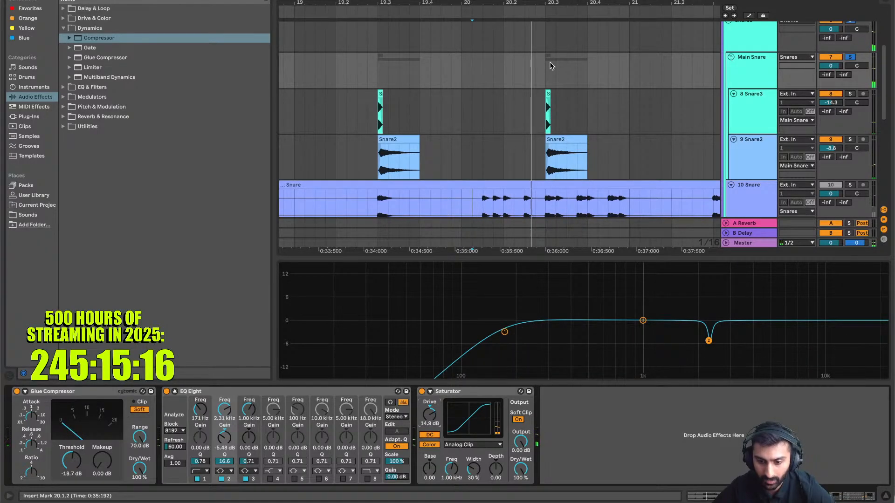
{"action": "left_click_drag", "start_coordinate": [550, 66], "coordinate": [588, 67]}
{"action": "key", "text": "ctrl+l"}
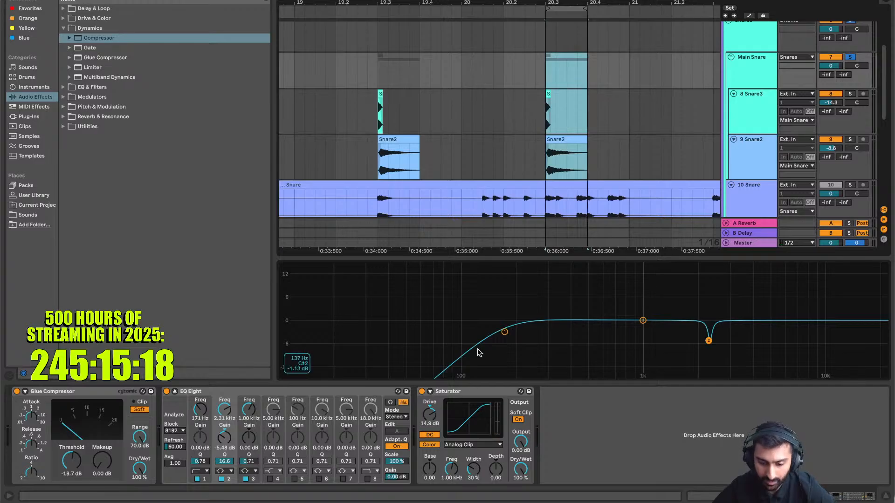
{"action": "key", "text": "space"}
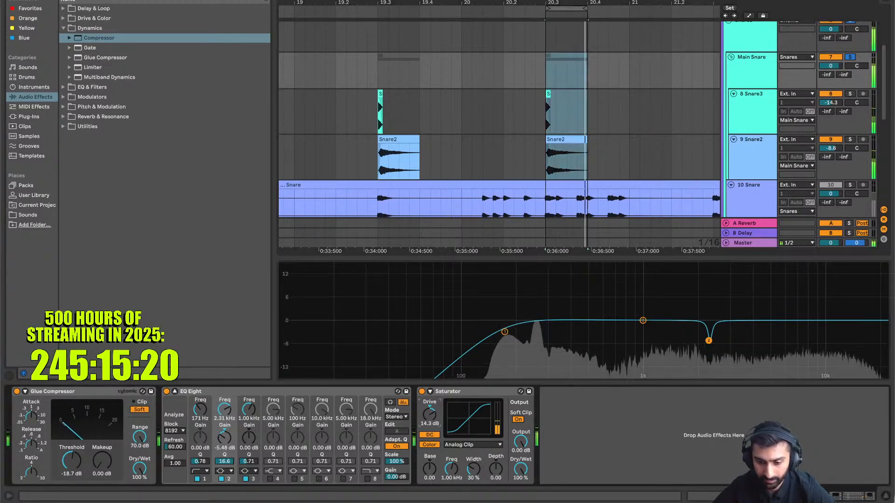
{"action": "mouse_move", "coordinate": [430, 415]}
{"action": "left_mouse_down"}
{"action": "mouse_move", "coordinate": [430, 427]}
{"action": "mouse_move", "coordinate": [429, 408]}
{"action": "mouse_move", "coordinate": [430, 418]}
{"action": "left_mouse_up"}
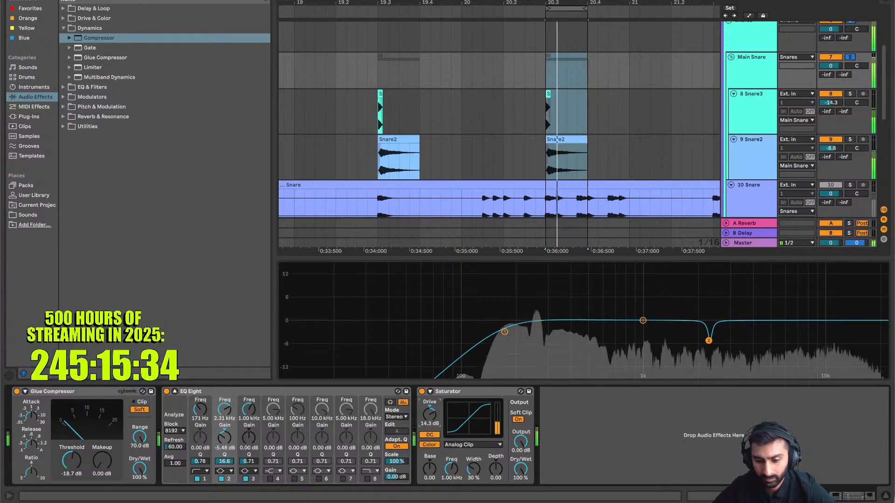
Extend the loop to span 17.1.1 to 21.1.1
{"action": "scroll", "coordinate": [593, 96], "scroll_direction": "down", "scroll_amount": 4}
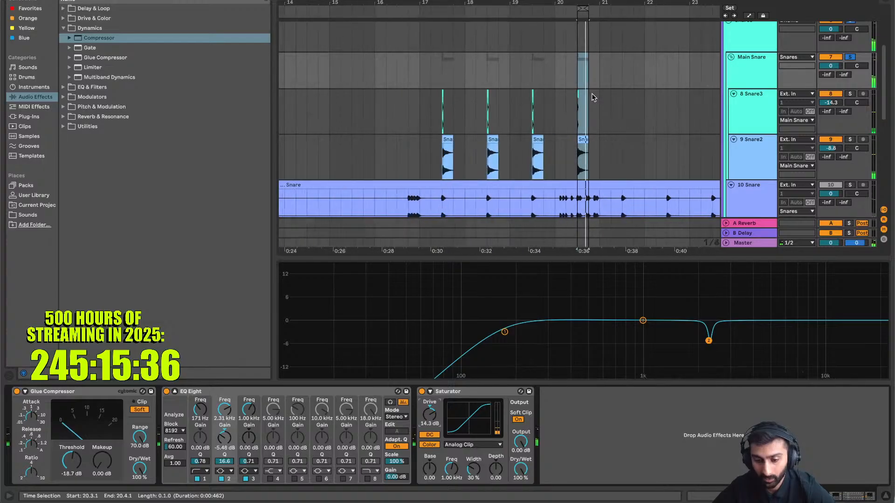
{"action": "left_click_drag", "start_coordinate": [577, 8], "coordinate": [420, 43]}
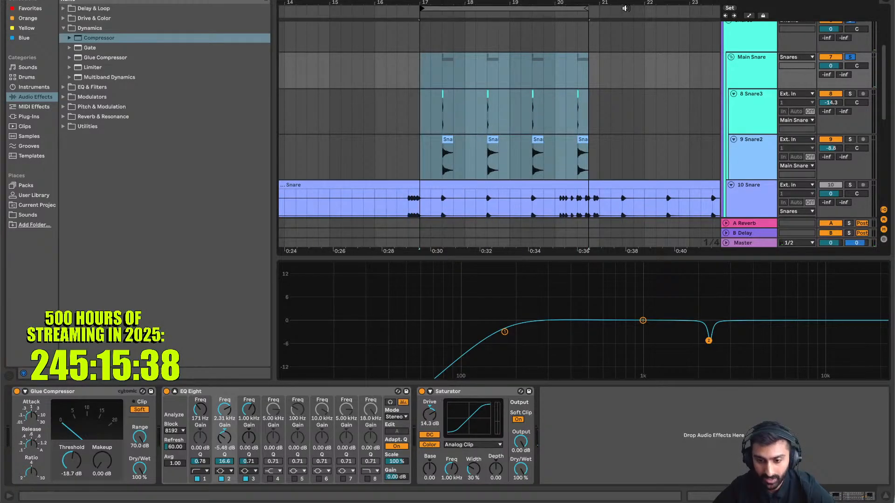
{"action": "left_click_drag", "start_coordinate": [585, 8], "coordinate": [594, 9]}
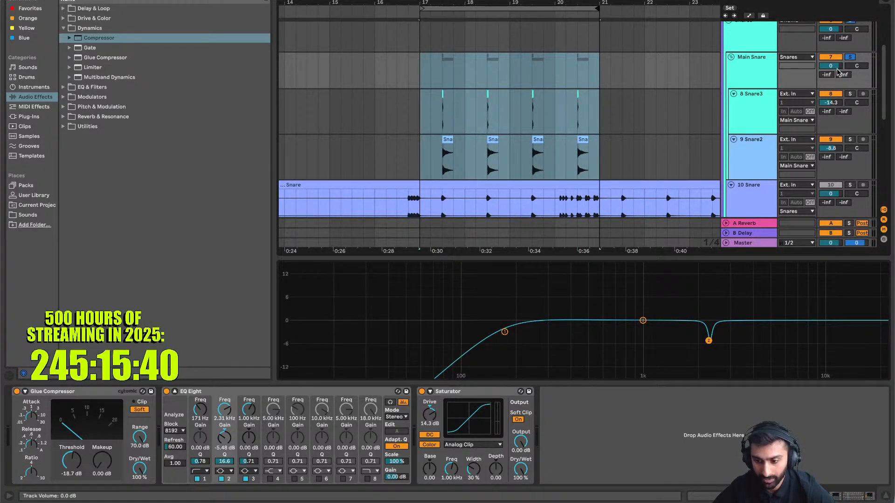
Unsolo Main Snare and lower the group's volume to -6.2 dB during playback
{"action": "left_click_drag", "start_coordinate": [833, 67], "coordinate": [833, 81]}
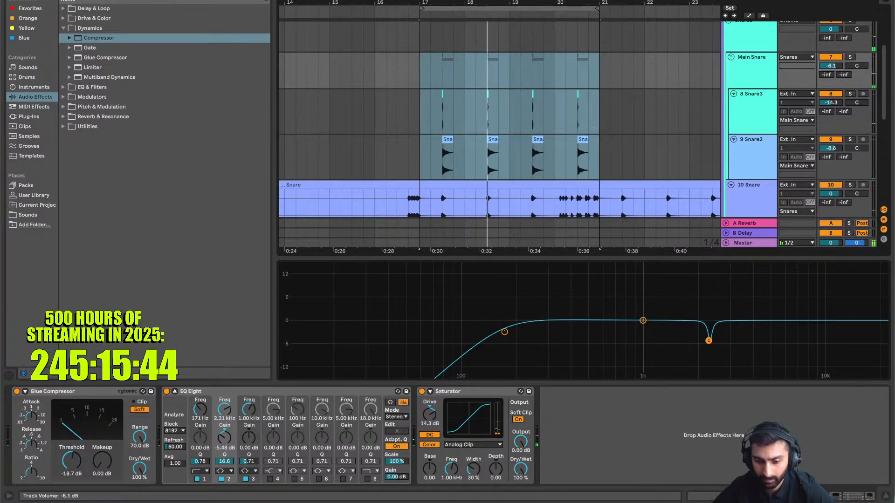
{"action": "left_click_drag", "start_coordinate": [832, 67], "coordinate": [831, 65]}
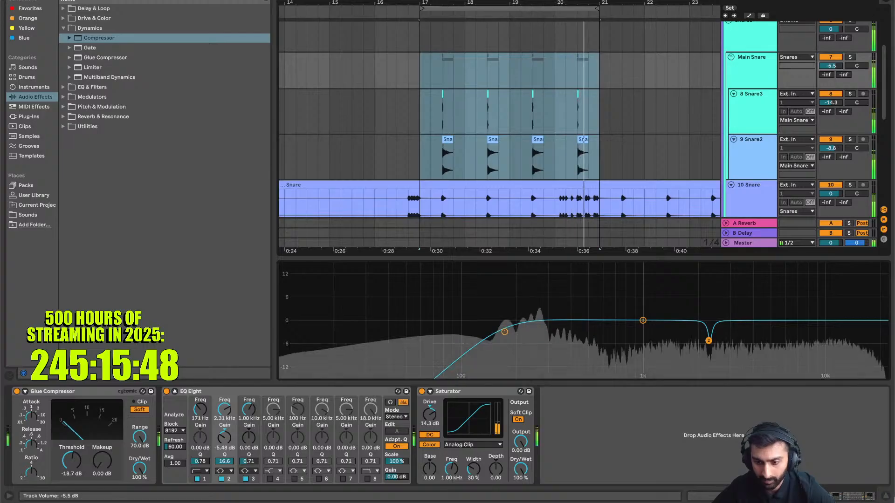
{"action": "left_click_drag", "start_coordinate": [832, 65], "coordinate": [832, 68]}
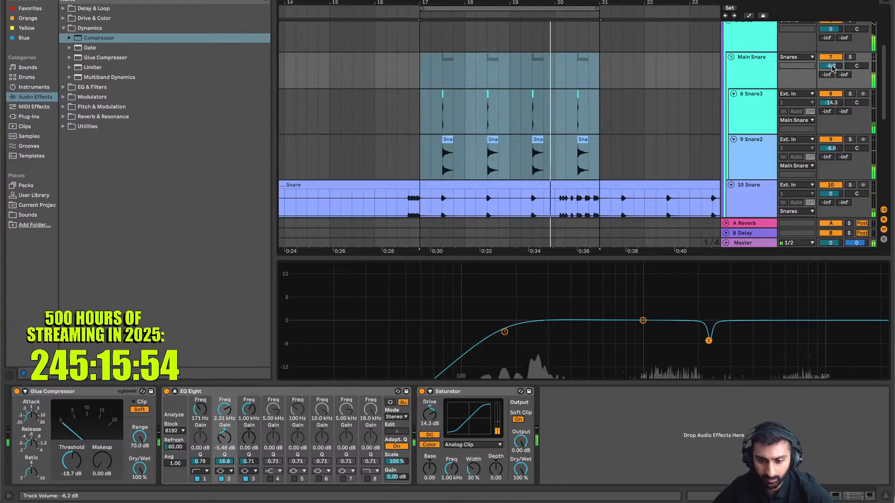
Collapse the Snares group and add a Compressor to the DUCK group
{"action": "scroll", "coordinate": [631, 138], "scroll_direction": "down", "scroll_amount": 5}
{"action": "scroll", "coordinate": [631, 138], "scroll_direction": "up", "scroll_amount": 5}
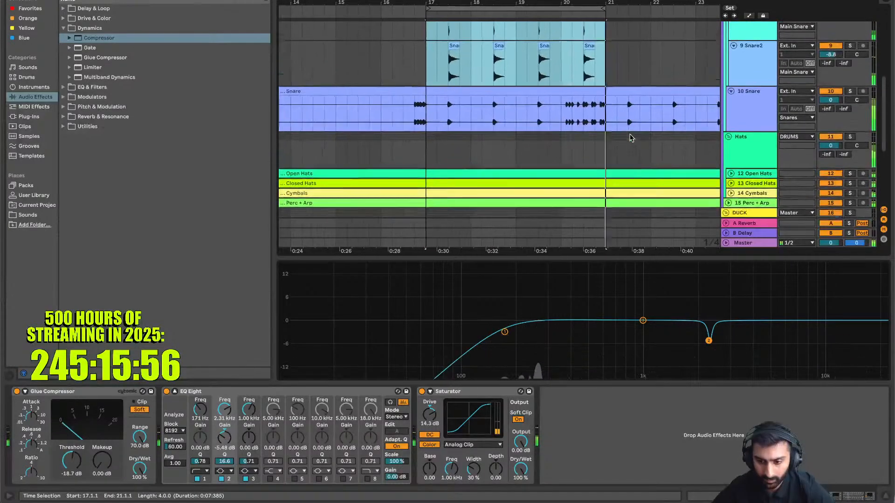
{"action": "scroll", "coordinate": [630, 137], "scroll_direction": "up", "scroll_amount": 3}
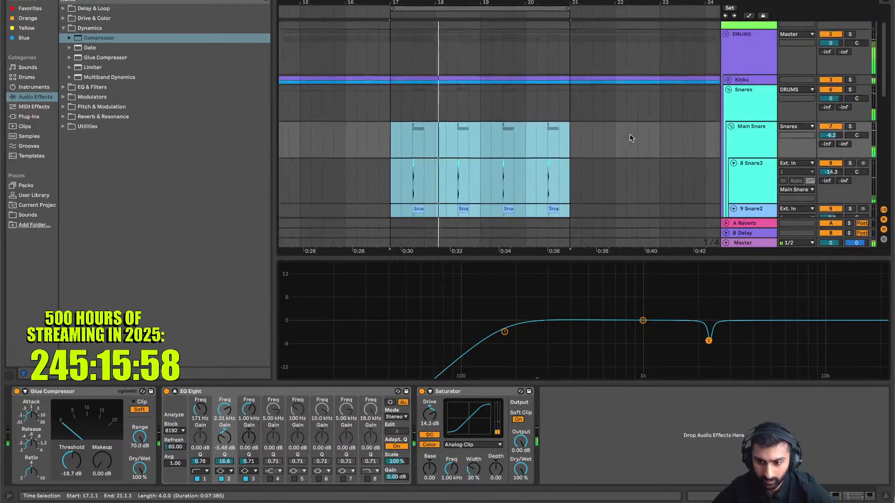
{"action": "left_click", "coordinate": [729, 101]}
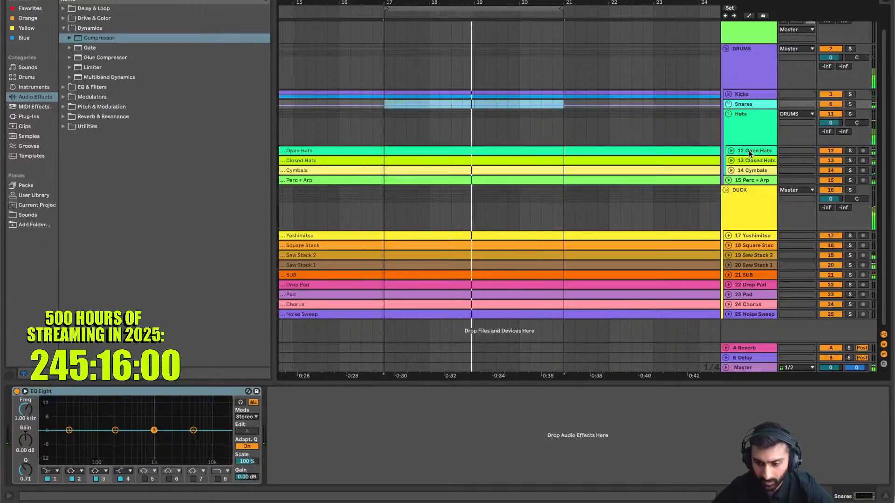
{"action": "left_click", "coordinate": [749, 197]}
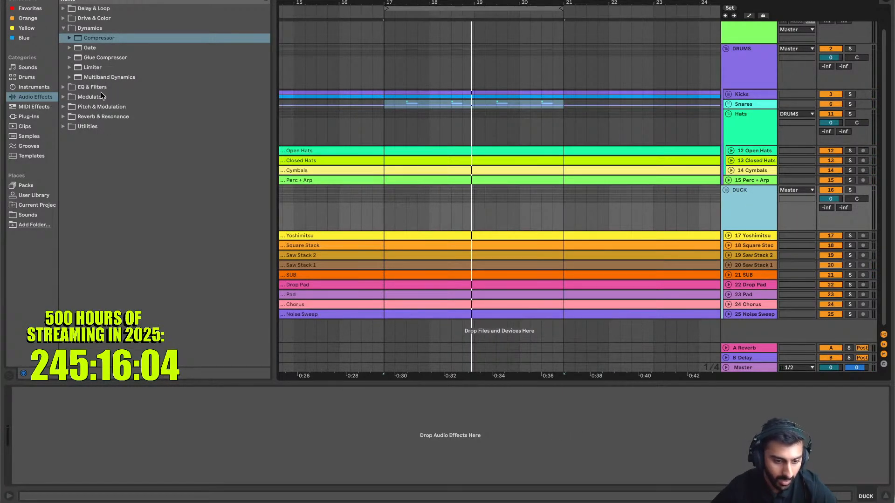
{"action": "left_click", "coordinate": [68, 37]}
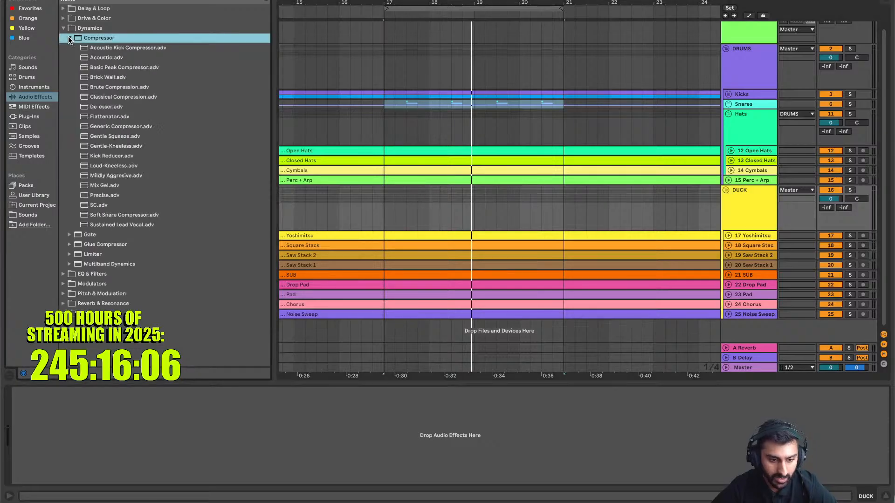
{"action": "left_click", "coordinate": [67, 38]}
{"action": "double_click", "coordinate": [95, 40]}
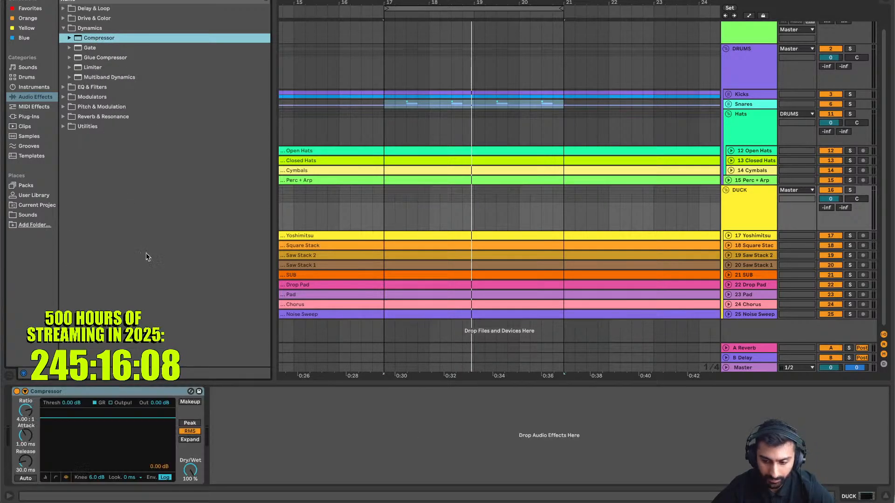
Sidechain the DUCK Compressor from Trigger with inf:1 ratio, -inf dB threshold, 0.01 ms attack and 1.00 ms release
{"action": "left_click", "coordinate": [742, 201]}
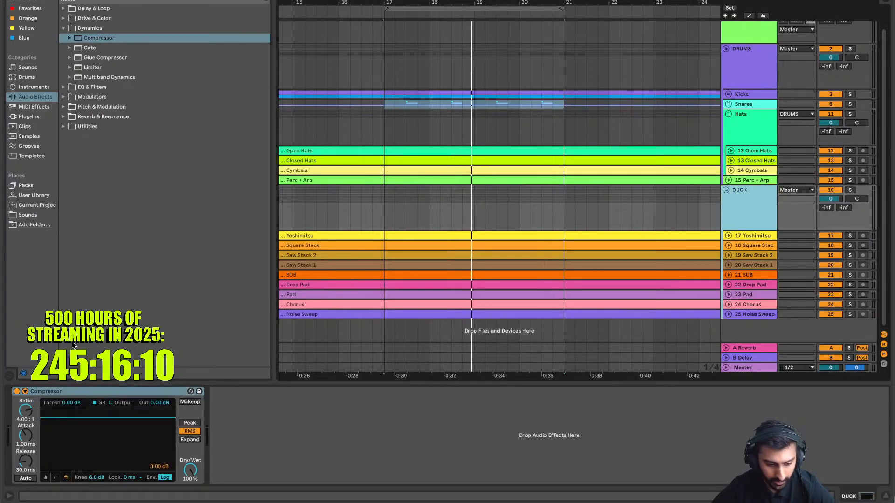
{"action": "left_click", "coordinate": [26, 392]}
{"action": "left_click", "coordinate": [40, 415]}
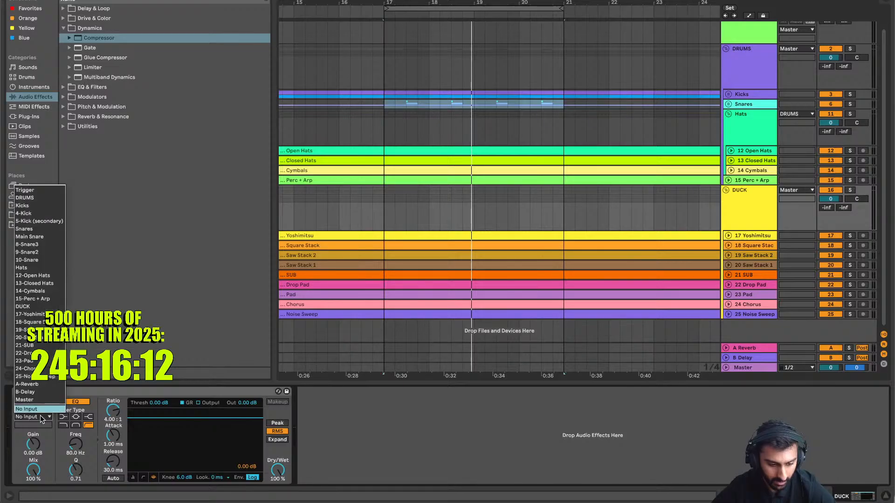
{"action": "left_click", "coordinate": [37, 191]}
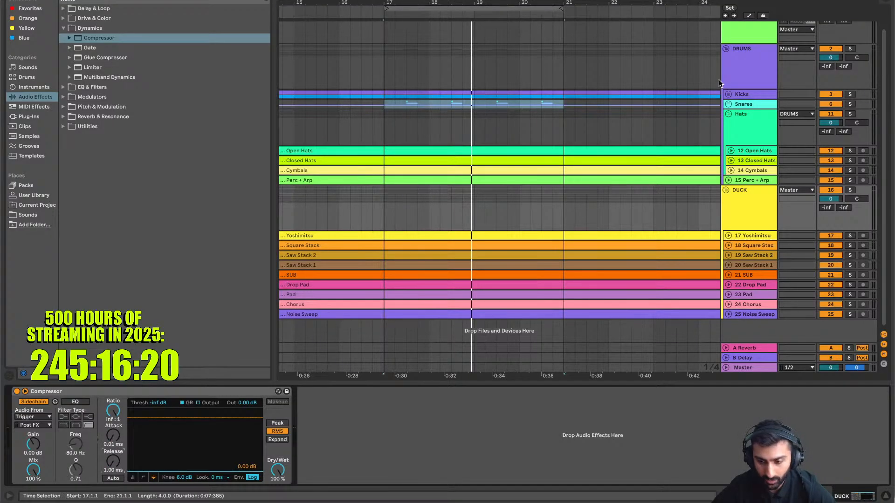
Expand the Kicks group and copy the single kick hit at 17.1.1 from the 4 Kick track
{"action": "left_click", "coordinate": [729, 94]}
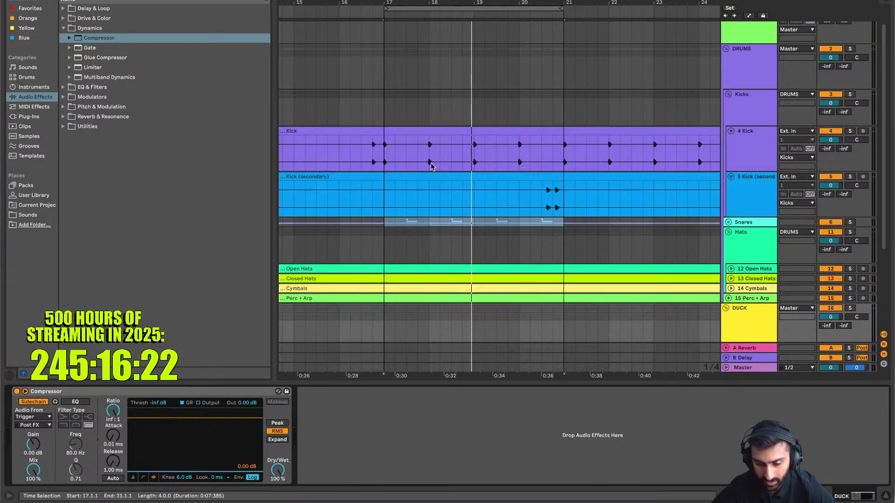
{"action": "scroll", "coordinate": [431, 163], "scroll_direction": "up", "scroll_amount": 5}
{"action": "scroll", "coordinate": [431, 163], "scroll_direction": "down", "scroll_amount": 5}
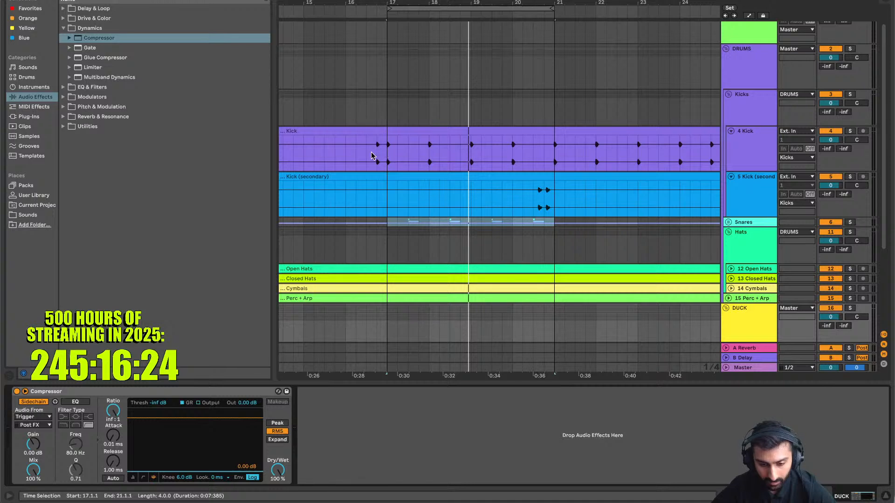
{"action": "scroll", "coordinate": [371, 152], "scroll_direction": "up", "scroll_amount": 4}
{"action": "scroll", "coordinate": [430, 147], "scroll_direction": "up", "scroll_amount": 2}
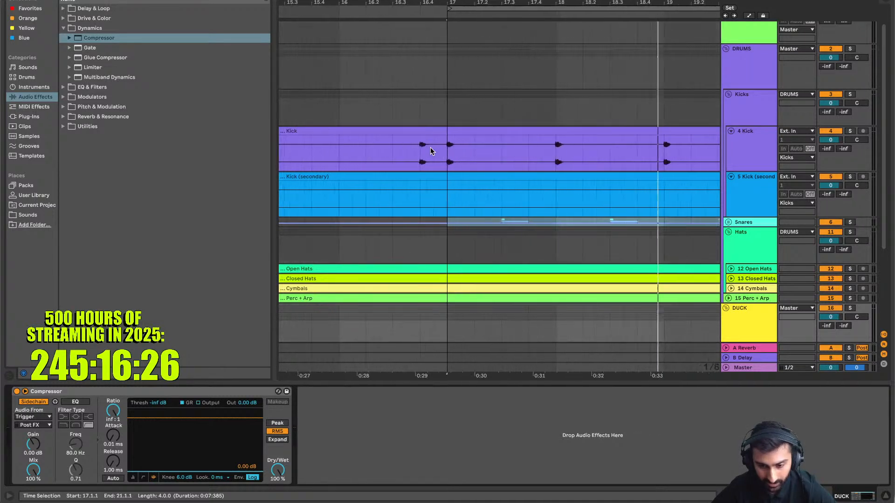
{"action": "scroll", "coordinate": [430, 147], "scroll_direction": "up", "scroll_amount": 2}
{"action": "scroll", "coordinate": [487, 147], "scroll_direction": "up", "scroll_amount": 3}
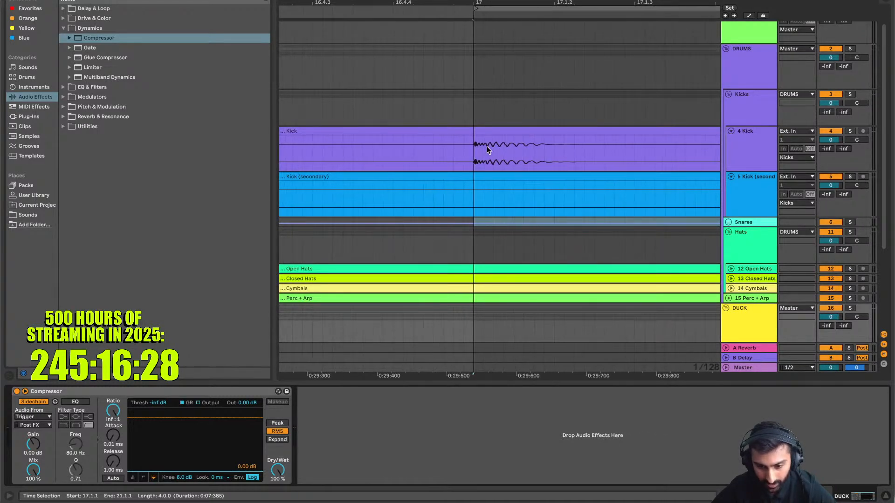
{"action": "scroll", "coordinate": [486, 146], "scroll_direction": "down", "scroll_amount": 2}
{"action": "left_click_drag", "start_coordinate": [483, 153], "coordinate": [507, 152]}
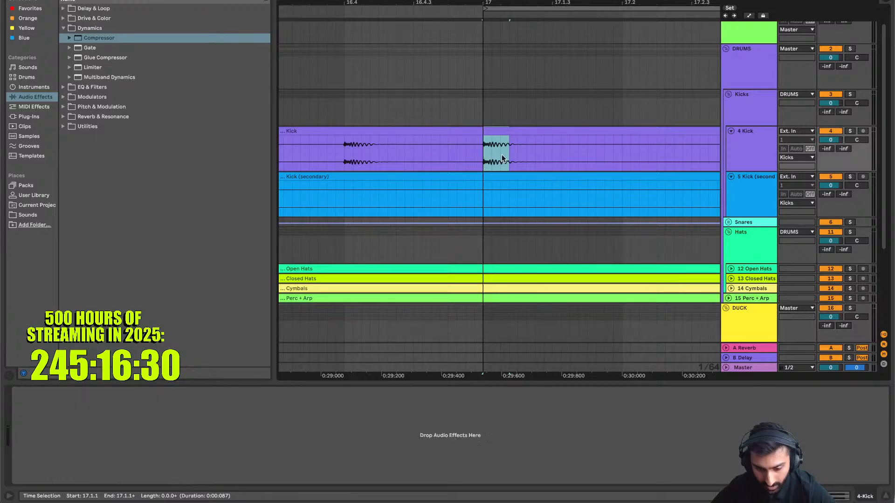
Paste the copied kick hit at 1.1.1 on the Trigger track and consolidate it into a clip ending at 1.1.3
{"action": "scroll", "coordinate": [477, 165], "scroll_direction": "down", "scroll_amount": 8}
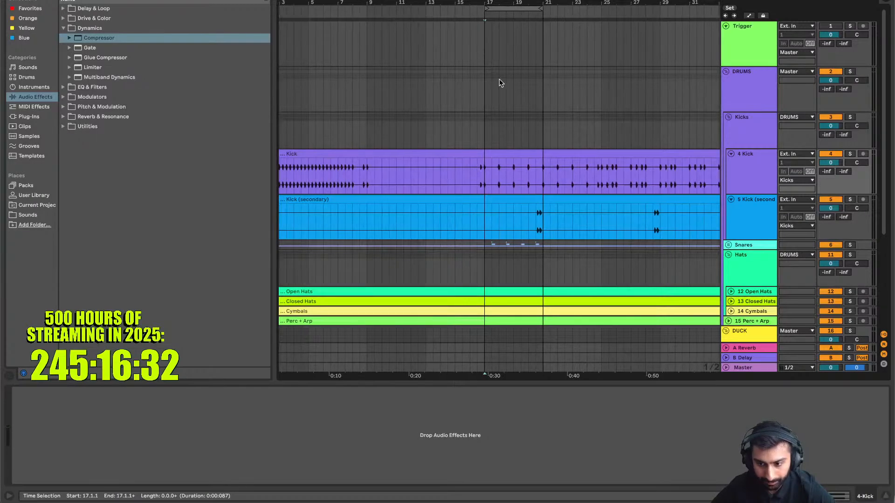
{"action": "scroll", "coordinate": [382, 107], "scroll_direction": "left", "scroll_amount": 2}
{"action": "scroll", "coordinate": [383, 107], "scroll_direction": "down", "scroll_amount": 1}
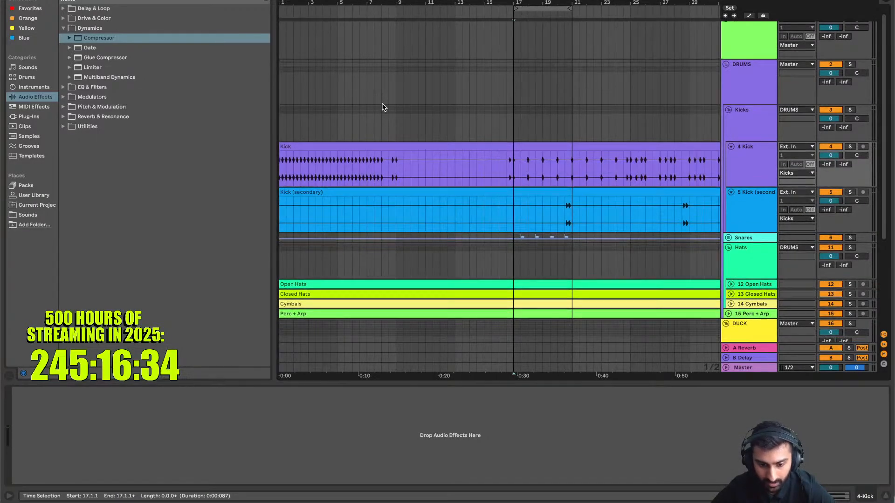
{"action": "left_click", "coordinate": [282, 32]}
{"action": "key", "text": "space"}
{"action": "scroll", "coordinate": [281, 36], "scroll_direction": "up", "scroll_amount": 3}
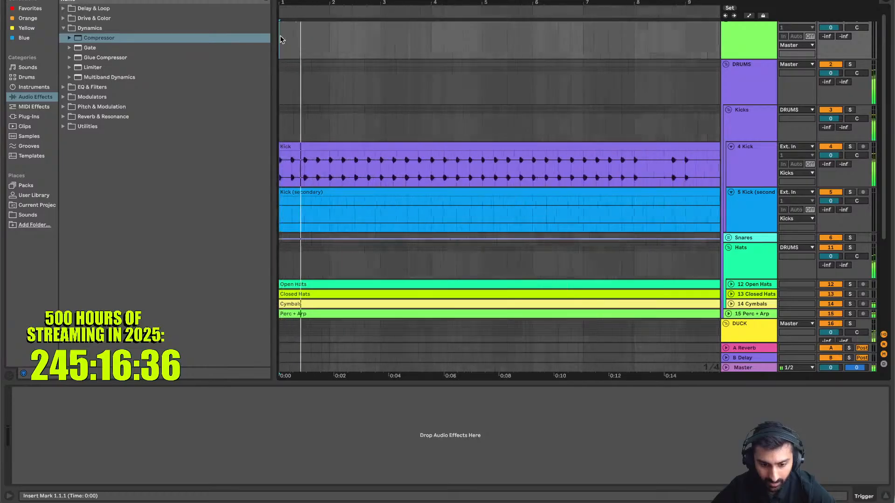
{"action": "scroll", "coordinate": [280, 39], "scroll_direction": "up", "scroll_amount": 2}
{"action": "key", "text": "space"}
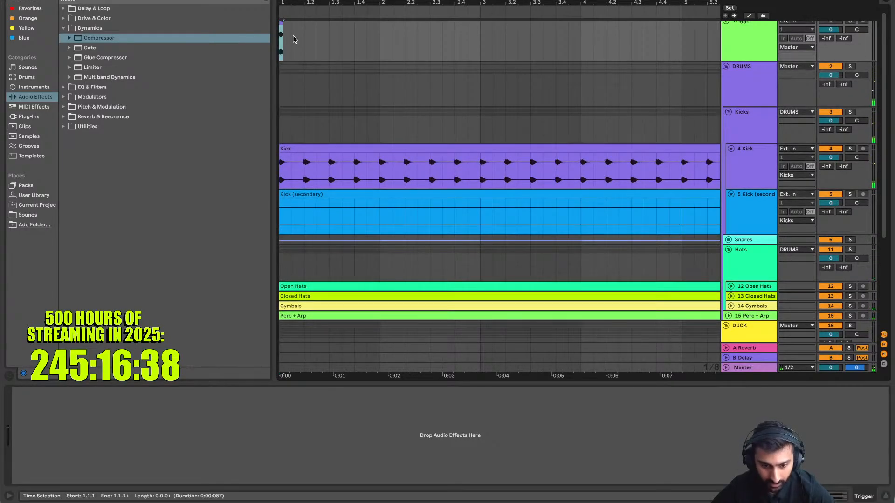
{"action": "left_click_drag", "start_coordinate": [296, 42], "coordinate": [281, 45]}
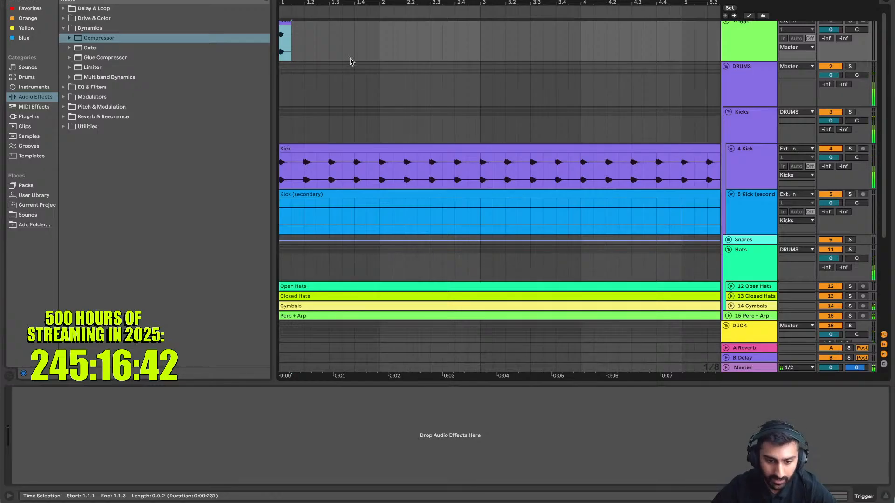
Play the track from the start and switch the DUCK group's Compressor to Peak detection
{"action": "key", "text": "space"}
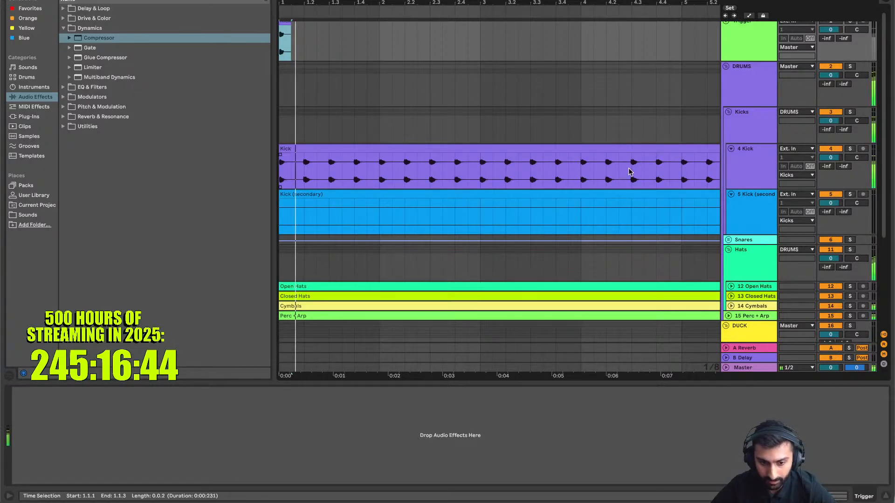
{"action": "key", "text": "space"}
{"action": "left_click", "coordinate": [755, 262]}
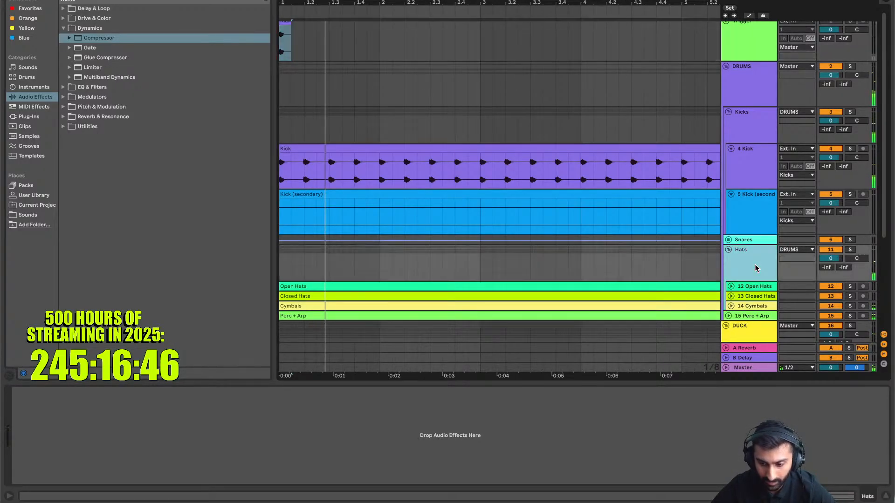
{"action": "scroll", "coordinate": [755, 262], "scroll_direction": "down", "scroll_amount": 3}
{"action": "left_click", "coordinate": [754, 262]}
{"action": "key", "text": "space"}
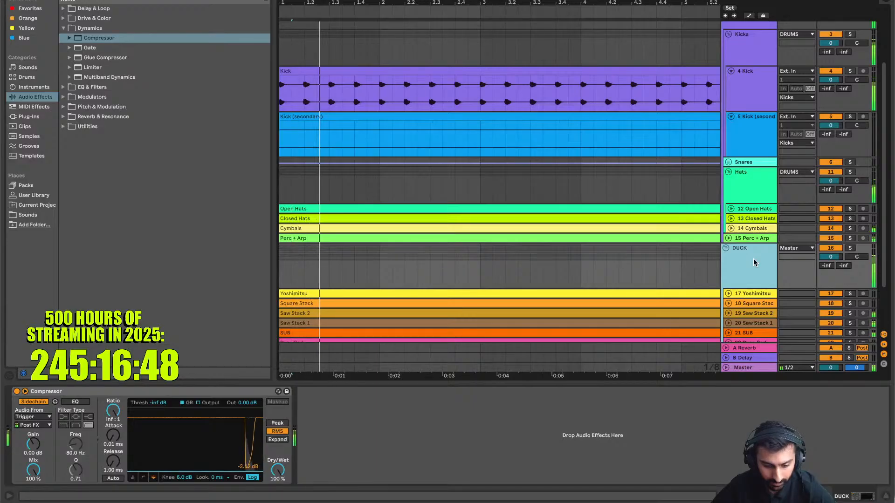
{"action": "left_click", "coordinate": [277, 423]}
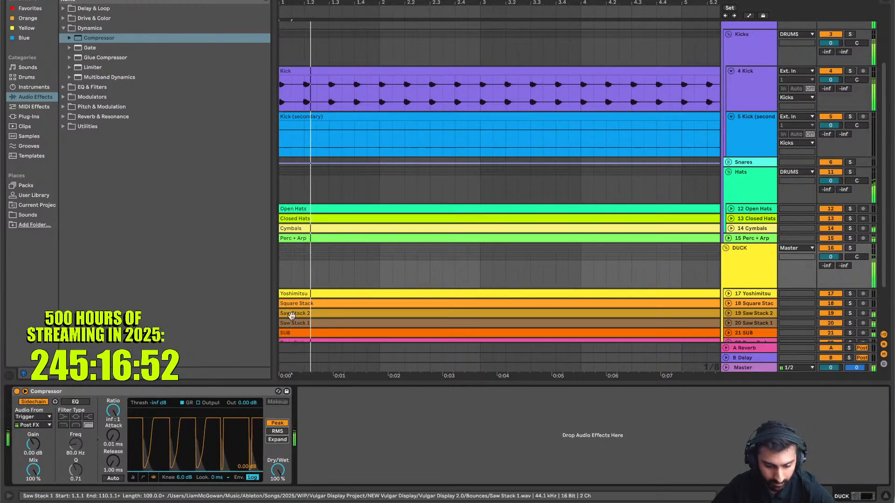
Duplicate the Trigger kick at one-beat intervals from 1.1.1 through 8.1.1, matching the 4 Kick pattern
{"action": "scroll", "coordinate": [322, 89], "scroll_direction": "up", "scroll_amount": 1}
{"action": "scroll", "coordinate": [321, 90], "scroll_direction": "up", "scroll_amount": 4}
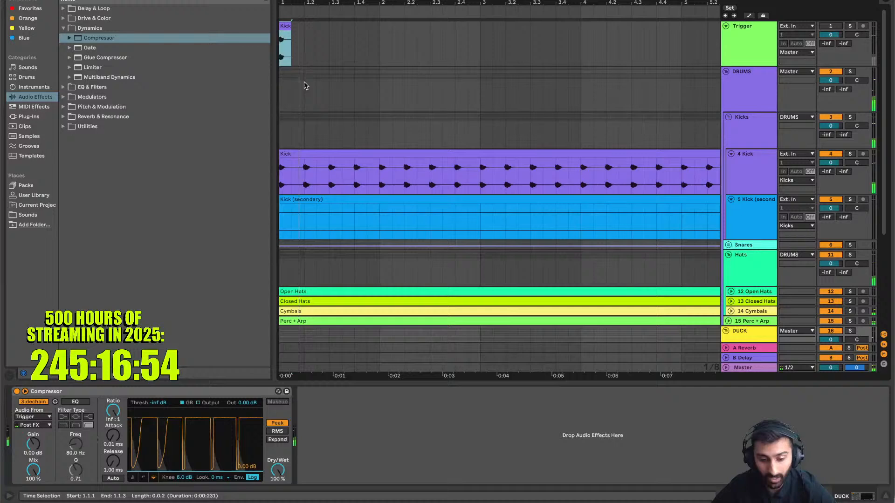
{"action": "left_click", "coordinate": [294, 54]}
{"action": "left_click_drag", "start_coordinate": [260, 51], "coordinate": [261, 51]}
{"action": "scroll", "coordinate": [385, 97], "scroll_direction": "down", "scroll_amount": 4}
{"action": "key", "text": "super+d"}
{"action": "key", "text": "super+d"}
{"action": "key", "text": "super+d"}
{"action": "key", "text": "super+d"}
{"action": "key", "text": "super+d"}
{"action": "key", "text": "super+d"}
{"action": "key", "text": "super+d"}
{"action": "key", "text": "super+d"}
{"action": "key", "text": "super+d"}
{"action": "key", "text": "super+d"}
{"action": "key", "text": "super+d"}
{"action": "key", "text": "super+d"}
{"action": "key", "text": "super+d"}
{"action": "key", "text": "super+d"}
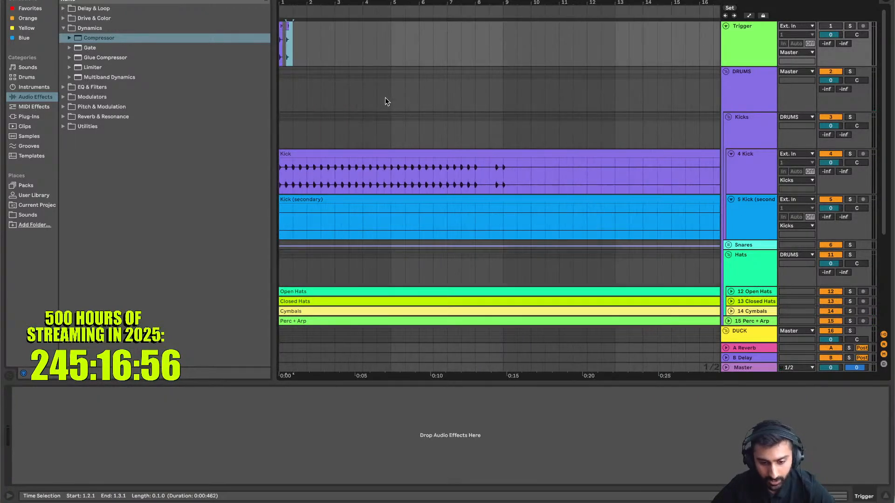
{"action": "key", "text": "super+d"}
{"action": "key", "text": "super+d"}
{"action": "key", "text": "super+d"}
{"action": "key", "text": "super+d"}
{"action": "key", "text": "super+d"}
{"action": "key", "text": "super+d"}
{"action": "key", "text": "super+d"}
{"action": "key", "text": "super+d"}
{"action": "key", "text": "super+d"}
{"action": "key", "text": "super+d"}
{"action": "key", "text": "super+d"}
{"action": "key", "text": "super+d"}
{"action": "key", "text": "super+d"}
{"action": "key", "text": "super+d"}
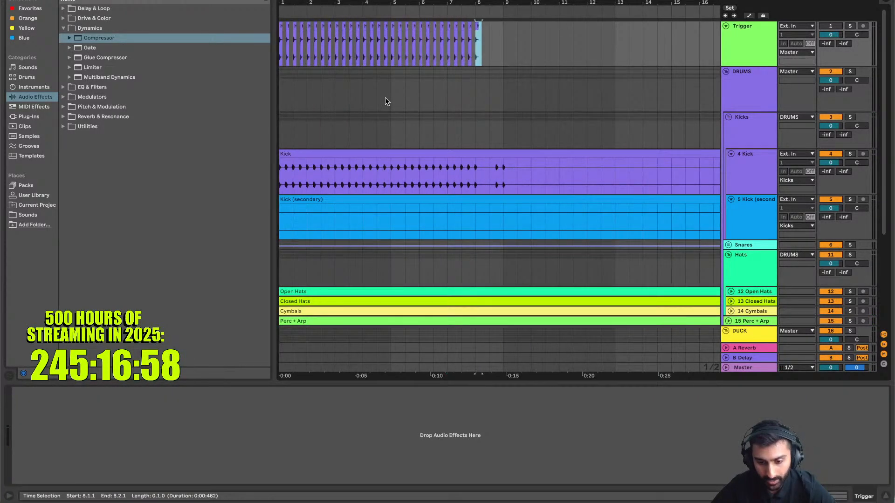
Place one-beat kick clips at 8.4.1 and 9.1.1 on the Trigger track
{"action": "scroll", "coordinate": [503, 56], "scroll_direction": "up", "scroll_amount": 3}
{"action": "left_click", "coordinate": [501, 55]}
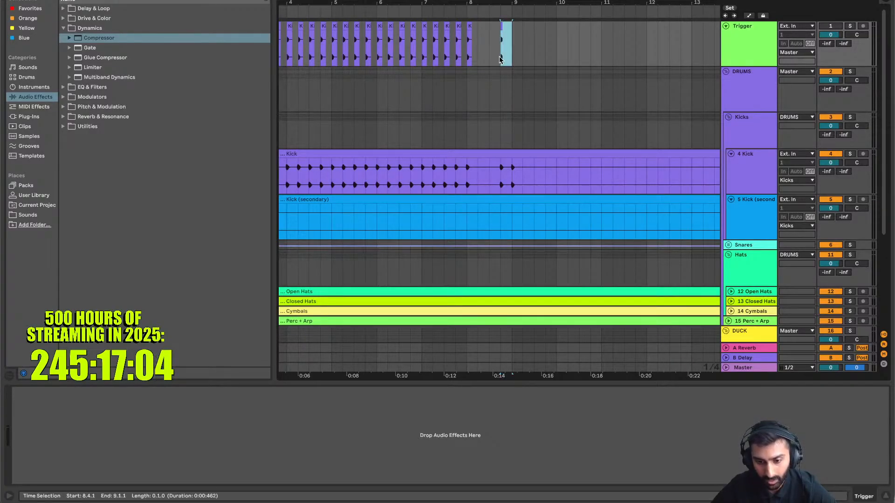
{"action": "scroll", "coordinate": [505, 55], "scroll_direction": "up", "scroll_amount": 2}
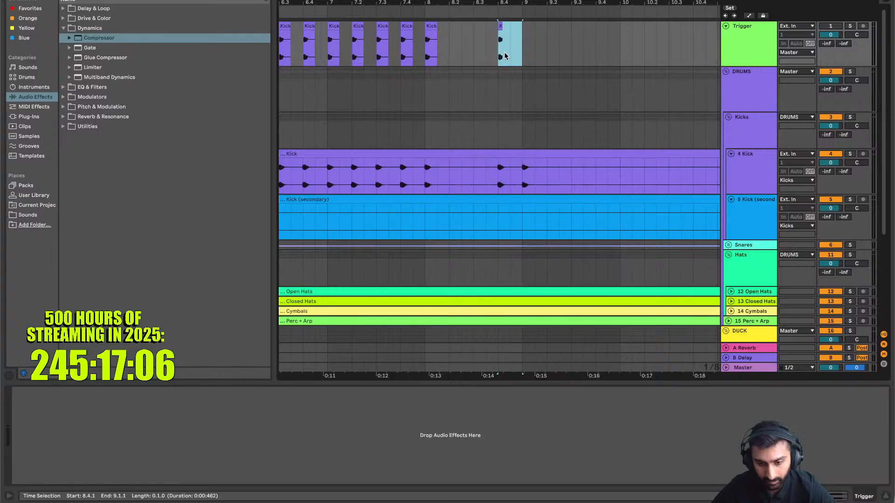
{"action": "key", "text": "ctrl+d"}
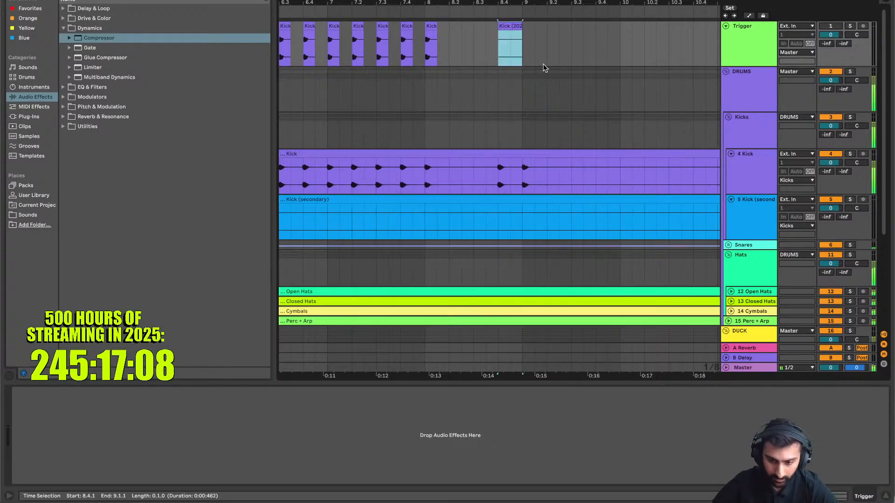
Paste the one-beat kick clips at 16.4.1 and 17.1.1 on the Trigger track
{"action": "scroll", "coordinate": [543, 63], "scroll_direction": "down", "scroll_amount": 3}
{"action": "scroll", "coordinate": [544, 68], "scroll_direction": "right", "scroll_amount": 4}
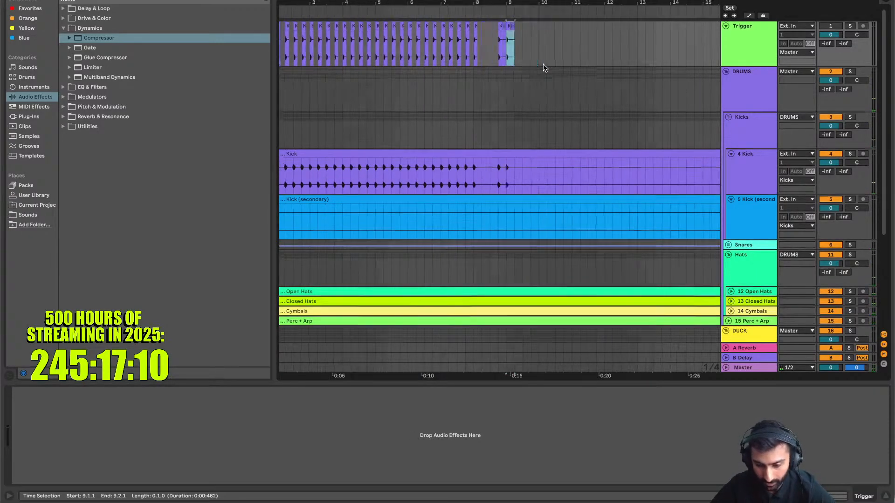
{"action": "scroll", "coordinate": [545, 68], "scroll_direction": "down", "scroll_amount": 1}
{"action": "scroll", "coordinate": [591, 69], "scroll_direction": "up", "scroll_amount": 1}
{"action": "scroll", "coordinate": [591, 69], "scroll_direction": "right", "scroll_amount": 1}
{"action": "left_click", "coordinate": [573, 38]}
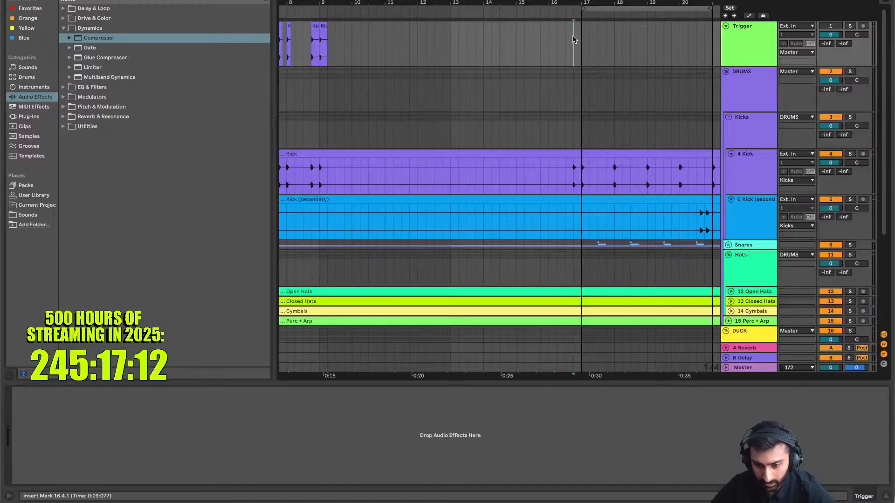
{"action": "key", "text": "ctrl+v"}
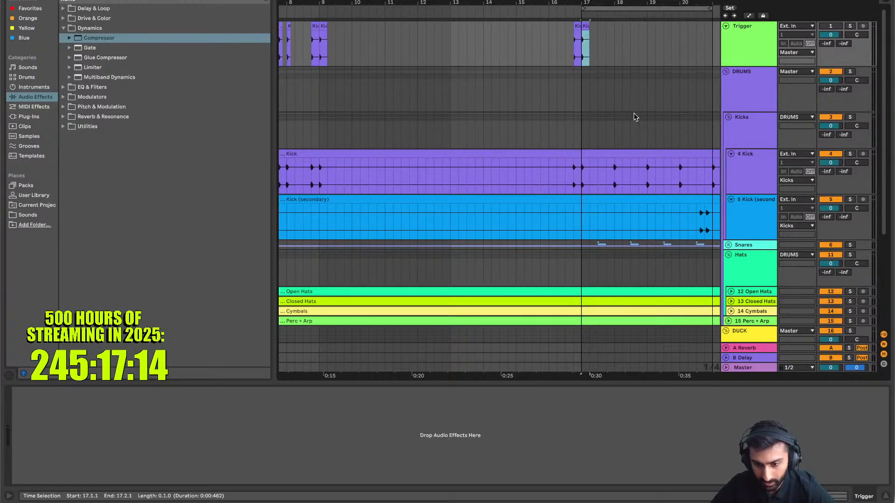
Expand the Snares group and copy the Snare3 and Snare2 hit from bar 17 to bar 8
{"action": "left_click", "coordinate": [728, 247]}
{"action": "scroll", "coordinate": [461, 230], "scroll_direction": "down", "scroll_amount": 5}
{"action": "scroll", "coordinate": [460, 231], "scroll_direction": "left", "scroll_amount": 1}
{"action": "scroll", "coordinate": [461, 230], "scroll_direction": "down", "scroll_amount": 3}
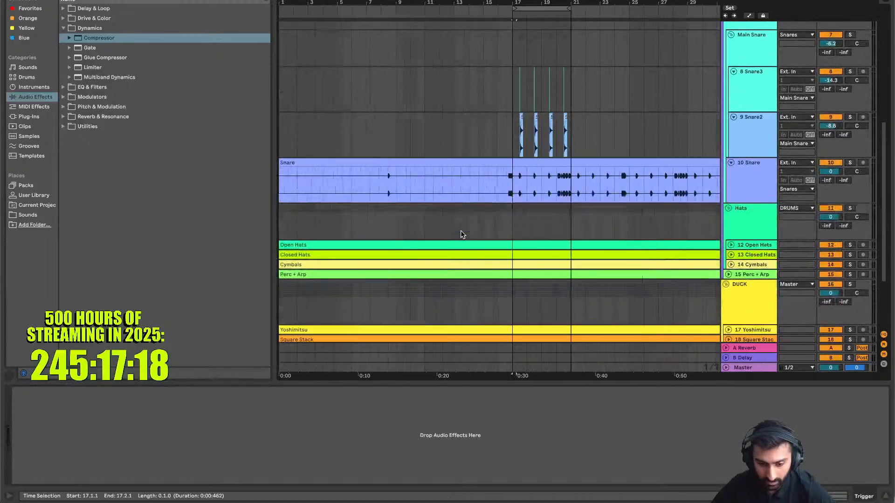
{"action": "scroll", "coordinate": [461, 231], "scroll_direction": "up", "scroll_amount": 1}
{"action": "scroll", "coordinate": [460, 233], "scroll_direction": "up", "scroll_amount": 2}
{"action": "scroll", "coordinate": [376, 216], "scroll_direction": "up", "scroll_amount": 2}
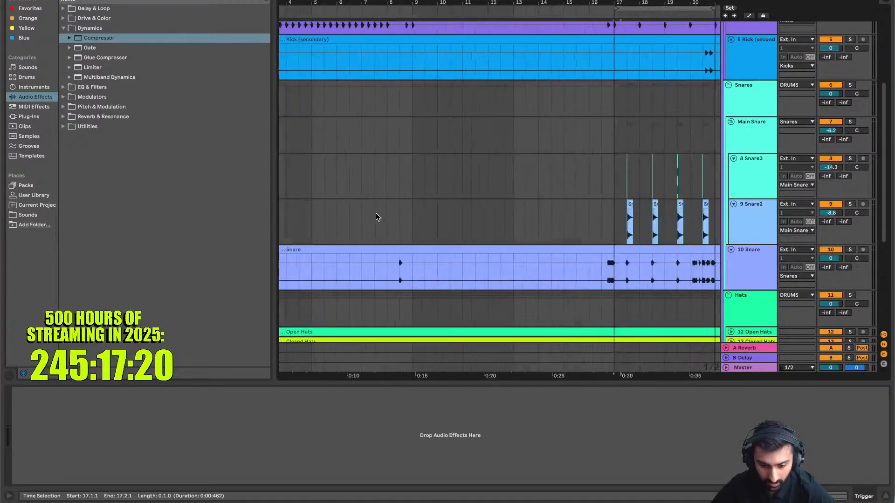
{"action": "scroll", "coordinate": [376, 216], "scroll_direction": "down", "scroll_amount": 2}
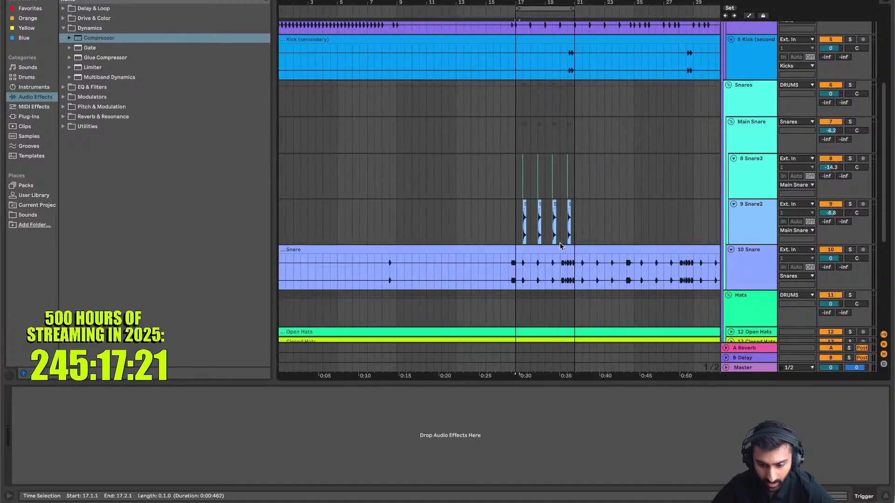
{"action": "left_click", "coordinate": [529, 187]}
{"action": "left_click", "coordinate": [384, 180]}
{"action": "key", "text": "ctrl+v"}
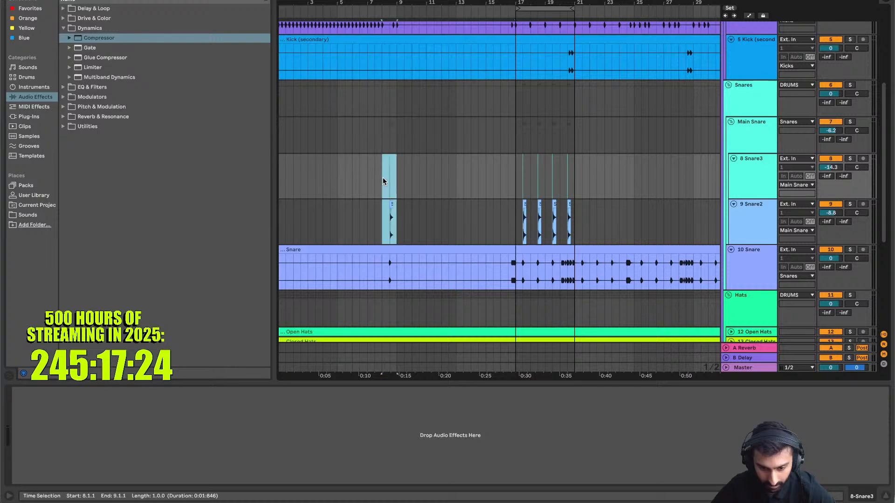
Copy the Snare3 hit to 8.3.1 on the Trigger track and consolidate it into a clip ending at 8.3.2
{"action": "scroll", "coordinate": [383, 181], "scroll_direction": "up", "scroll_amount": 3}
{"action": "scroll", "coordinate": [419, 172], "scroll_direction": "up", "scroll_amount": 5}
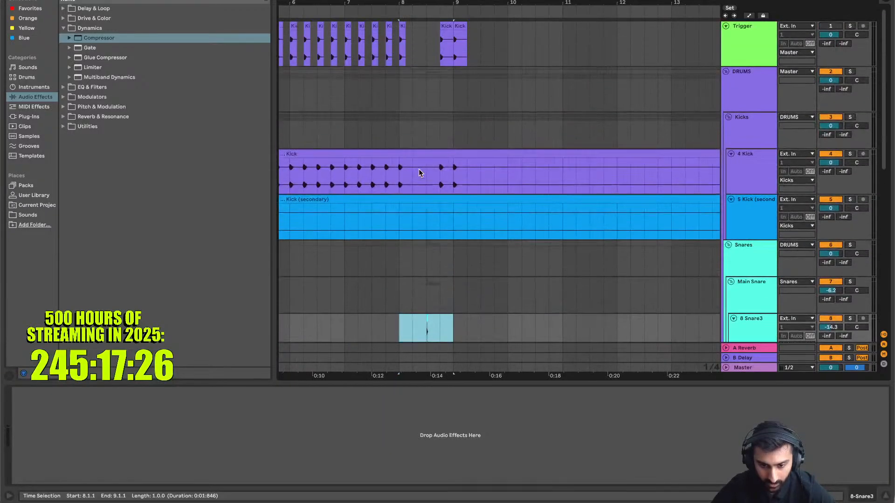
{"action": "left_click", "coordinate": [424, 53]}
{"action": "scroll", "coordinate": [423, 53], "scroll_direction": "down", "scroll_amount": 5}
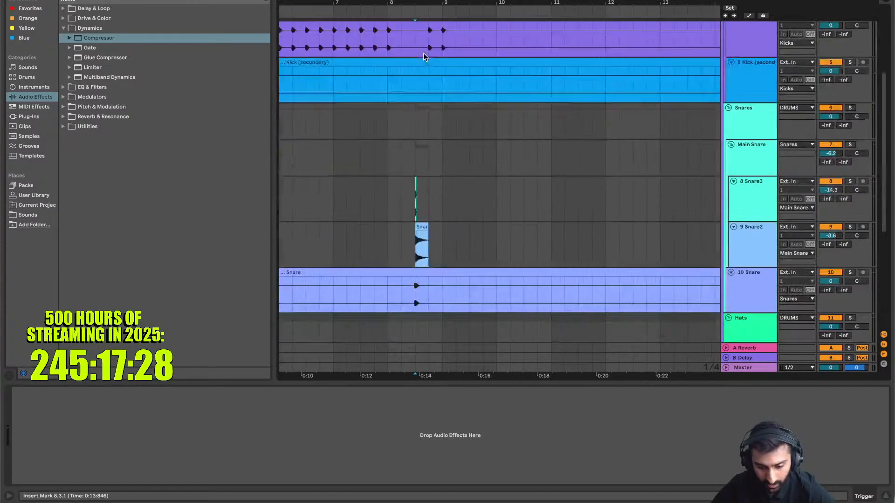
{"action": "scroll", "coordinate": [407, 210], "scroll_direction": "up", "scroll_amount": 3}
{"action": "scroll", "coordinate": [407, 213], "scroll_direction": "up", "scroll_amount": 2}
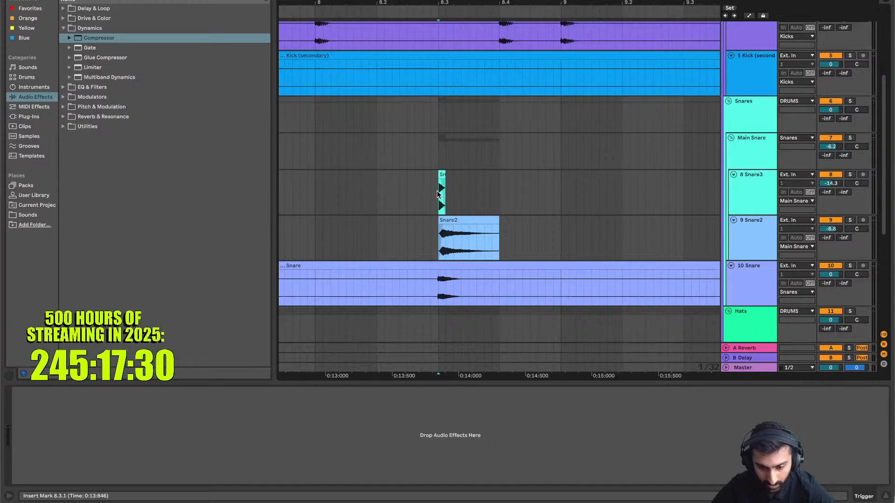
{"action": "left_click", "coordinate": [444, 191]}
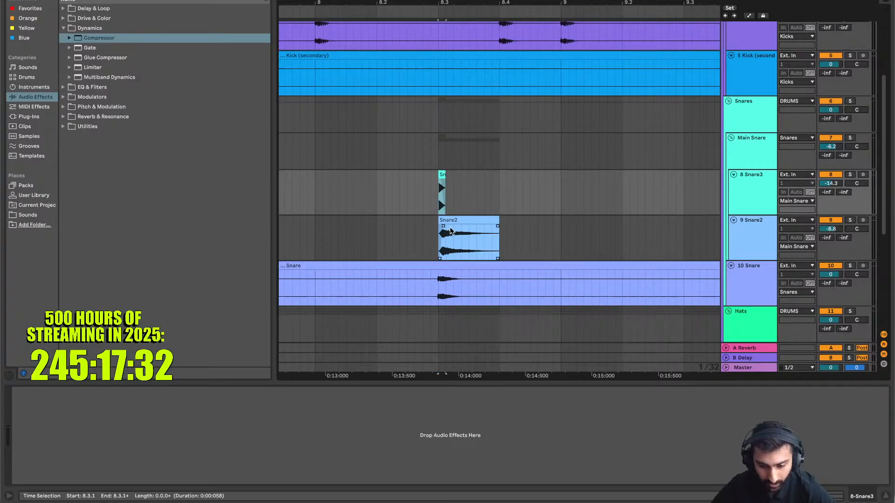
{"action": "scroll", "coordinate": [451, 230], "scroll_direction": "up", "scroll_amount": 5}
{"action": "left_click", "coordinate": [441, 50]}
{"action": "key", "text": "ctrl+v"}
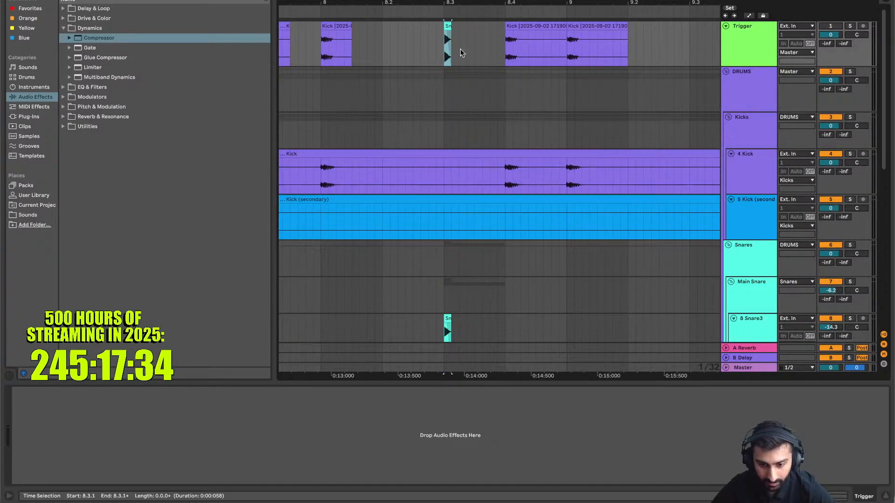
{"action": "left_click_drag", "start_coordinate": [458, 50], "coordinate": [446, 48]}
{"action": "key", "text": "ctrl+j"}
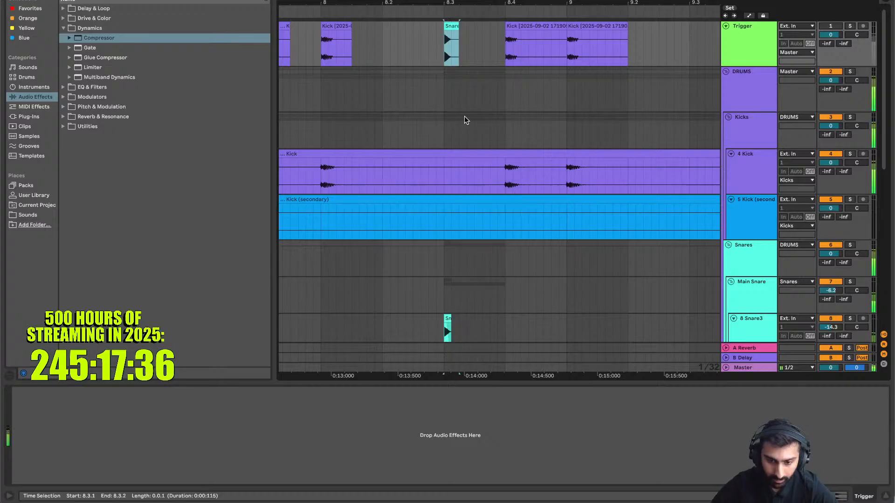
Paste the consolidated snare trigger clip at 17.3.1 on the Trigger track
{"action": "scroll", "coordinate": [464, 54], "scroll_direction": "down", "scroll_amount": 5}
{"action": "scroll", "coordinate": [463, 52], "scroll_direction": "right", "scroll_amount": 2}
{"action": "scroll", "coordinate": [463, 52], "scroll_direction": "down", "scroll_amount": 1}
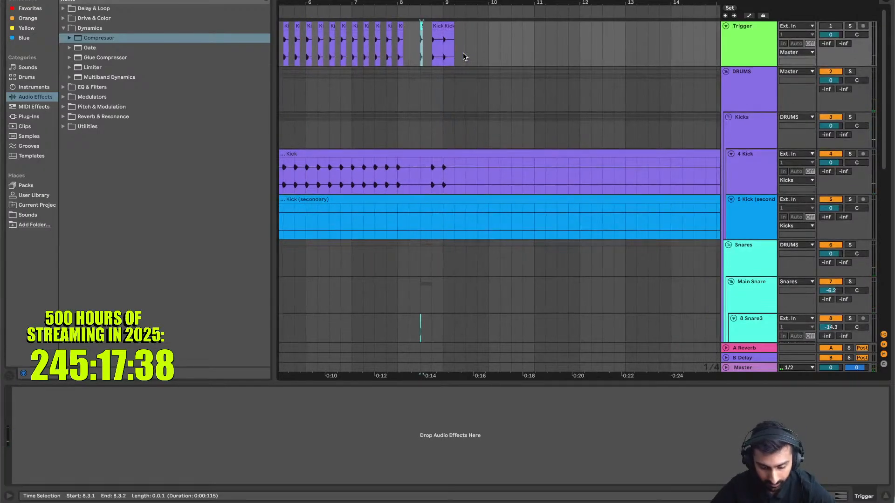
{"action": "scroll", "coordinate": [463, 56], "scroll_direction": "down", "scroll_amount": 3}
{"action": "scroll", "coordinate": [464, 56], "scroll_direction": "right", "scroll_amount": 5}
{"action": "scroll", "coordinate": [463, 56], "scroll_direction": "up", "scroll_amount": 4}
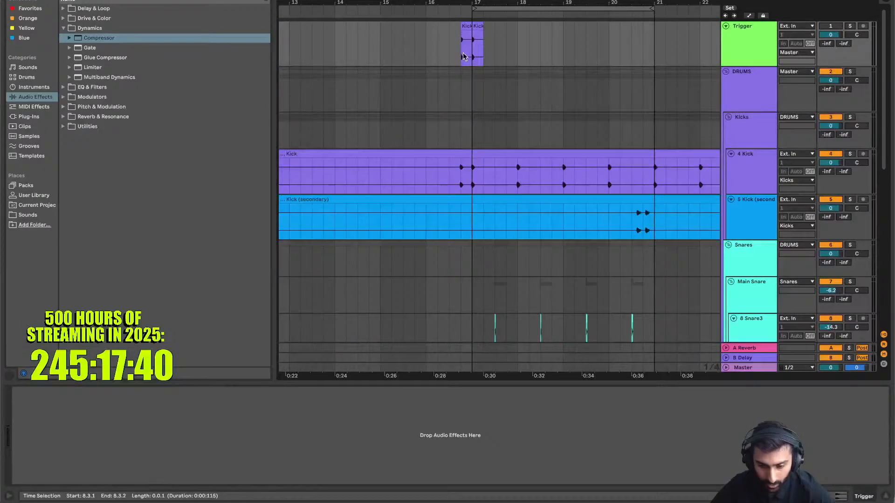
{"action": "left_click", "coordinate": [495, 42]}
{"action": "key", "text": "ctrl+v"}
Duplicate the Trigger track's one-bar kick and snare pattern from bar 17 across bars 18 to 20
{"action": "scroll", "coordinate": [505, 49], "scroll_direction": "right", "scroll_amount": 3}
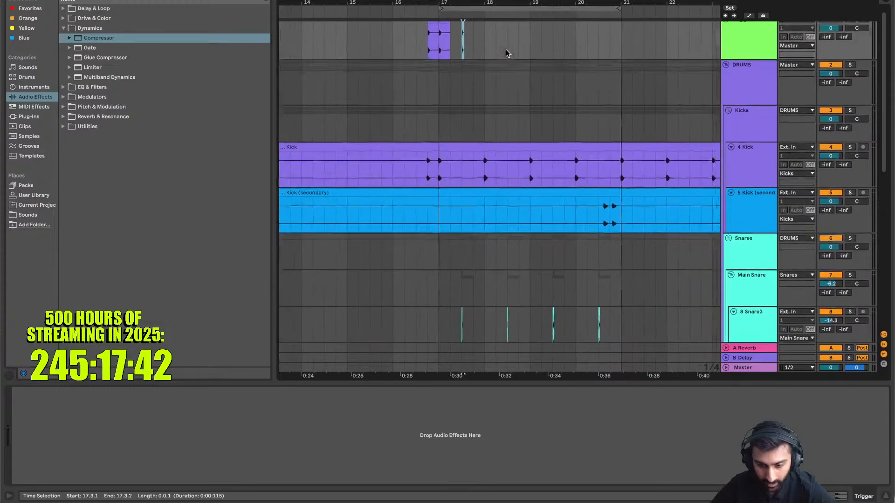
{"action": "scroll", "coordinate": [505, 50], "scroll_direction": "down", "scroll_amount": 3}
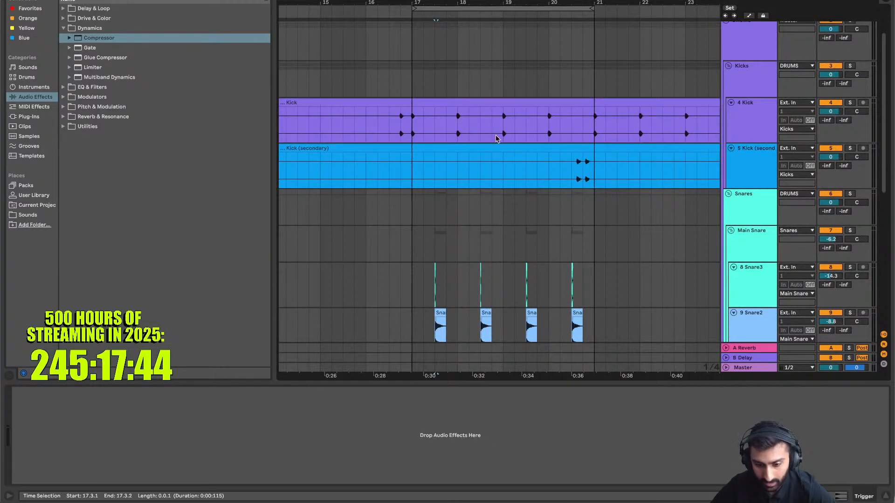
{"action": "scroll", "coordinate": [471, 139], "scroll_direction": "up", "scroll_amount": 2}
{"action": "scroll", "coordinate": [472, 139], "scroll_direction": "left", "scroll_amount": 1}
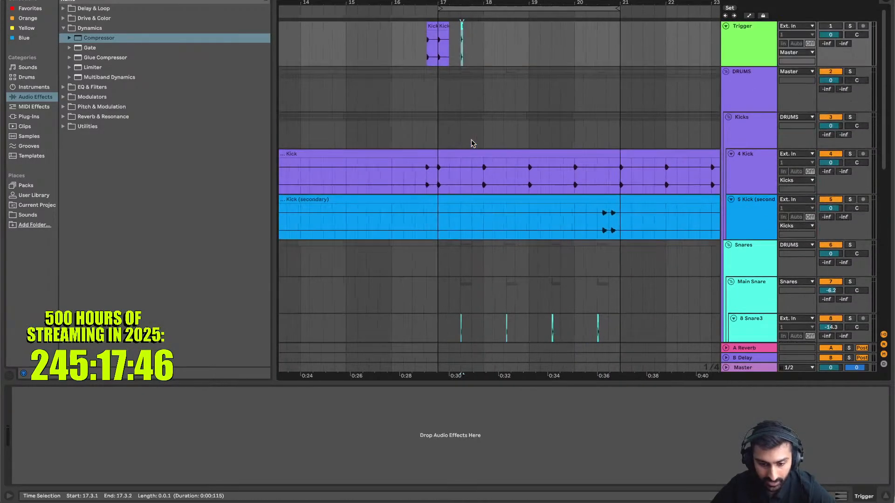
{"action": "left_click_drag", "start_coordinate": [437, 52], "coordinate": [463, 47]}
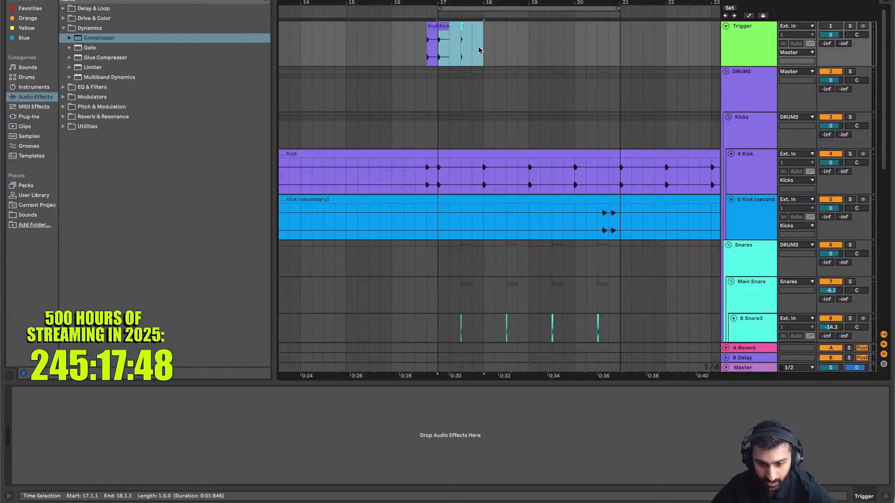
{"action": "key", "text": "ctrl+d"}
{"action": "key", "text": "ctrl+d"}
{"action": "key", "text": "ctrl+d"}
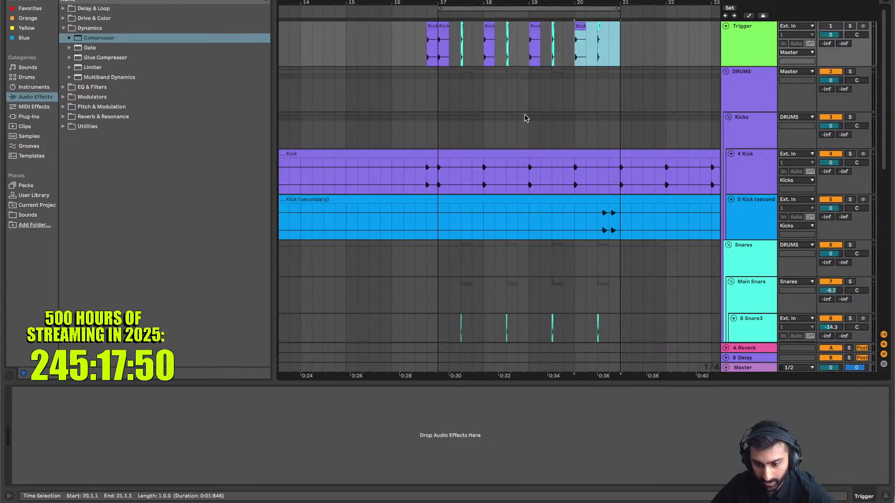
Play back the drums from 19.4.3 to check the secondary kick hits, and select the looped bars 17 to 20
{"action": "scroll", "coordinate": [525, 115], "scroll_direction": "down", "scroll_amount": 1}
{"action": "scroll", "coordinate": [525, 116], "scroll_direction": "right", "scroll_amount": 1}
{"action": "left_click", "coordinate": [553, 183]}
{"action": "scroll", "coordinate": [553, 184], "scroll_direction": "up", "scroll_amount": 5}
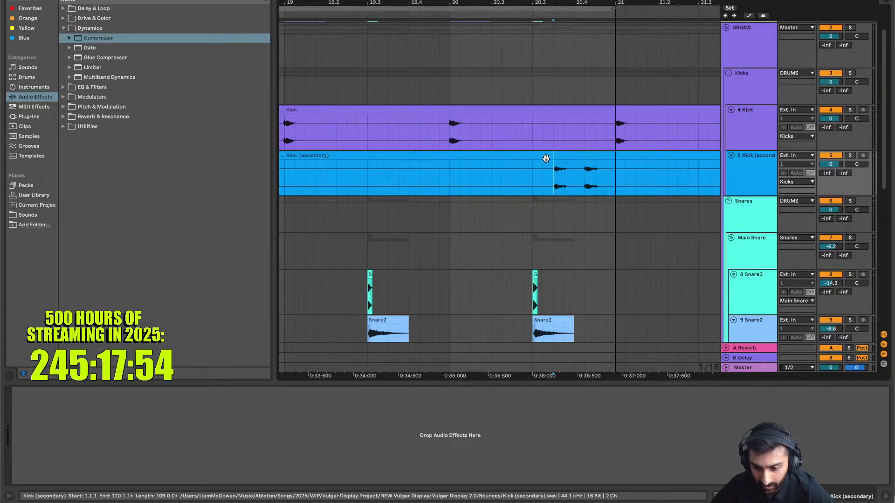
{"action": "scroll", "coordinate": [545, 159], "scroll_direction": "down", "scroll_amount": 5}
{"action": "left_click", "coordinate": [486, 174]}
{"action": "key", "text": "space"}
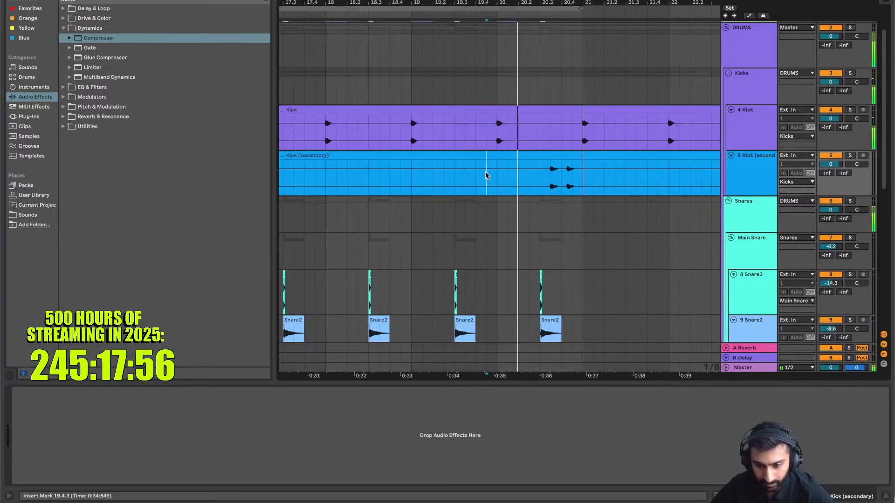
{"action": "scroll", "coordinate": [485, 172], "scroll_direction": "down", "scroll_amount": 5}
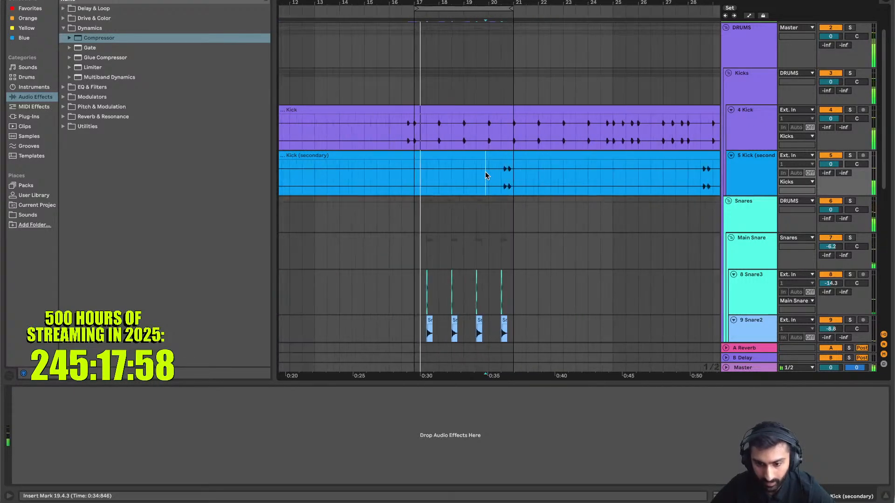
{"action": "scroll", "coordinate": [486, 176], "scroll_direction": "up", "scroll_amount": 2}
{"action": "left_click", "coordinate": [479, 8]}
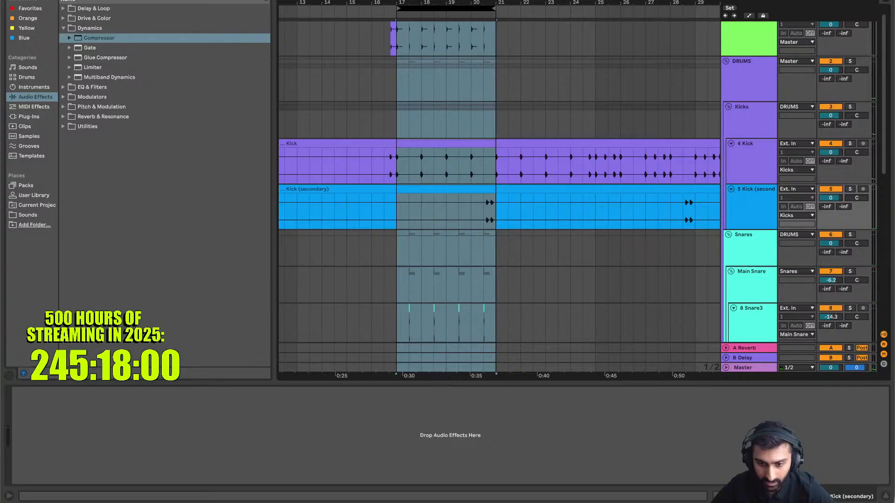
{"action": "left_click", "coordinate": [405, 90]}
{"action": "scroll", "coordinate": [404, 90], "scroll_direction": "up", "scroll_amount": 1}
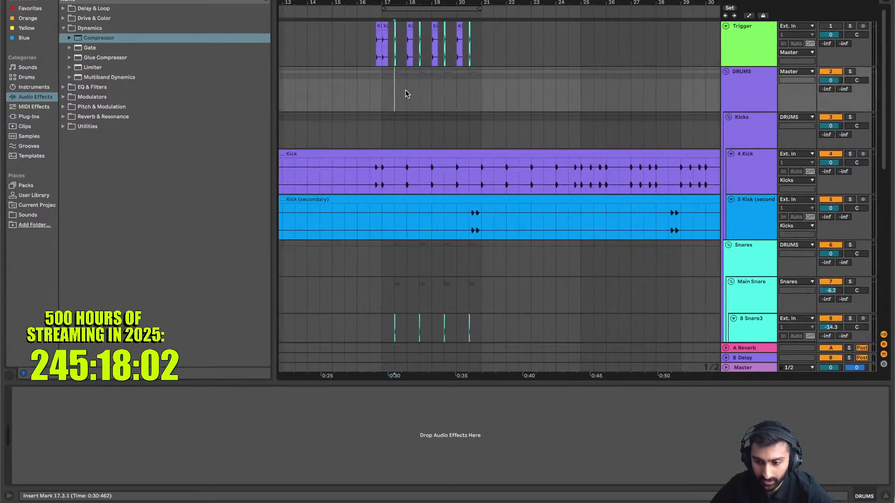
{"action": "scroll", "coordinate": [404, 90], "scroll_direction": "left", "scroll_amount": 2}
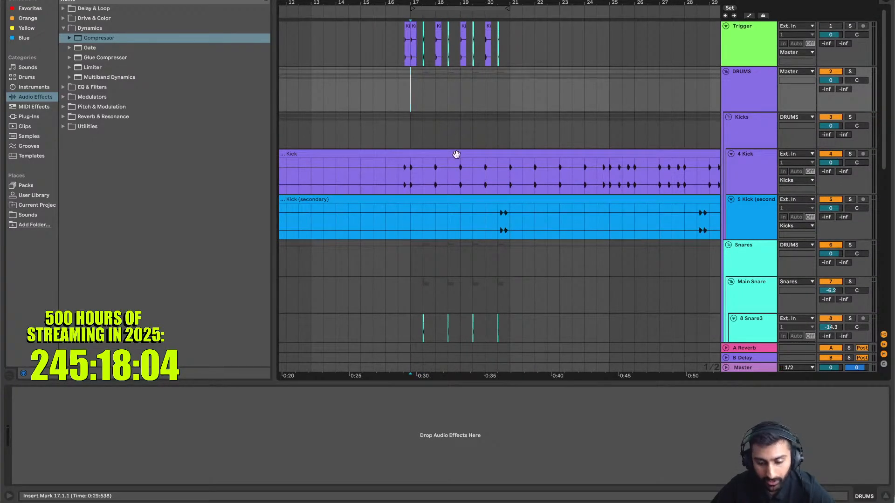
Duplicate the four-bar Snare3 and Snare2 pattern starting at 17.1.1 across bars 21 to 32
{"action": "scroll", "coordinate": [471, 215], "scroll_direction": "down", "scroll_amount": 4}
{"action": "scroll", "coordinate": [496, 287], "scroll_direction": "down", "scroll_amount": 4}
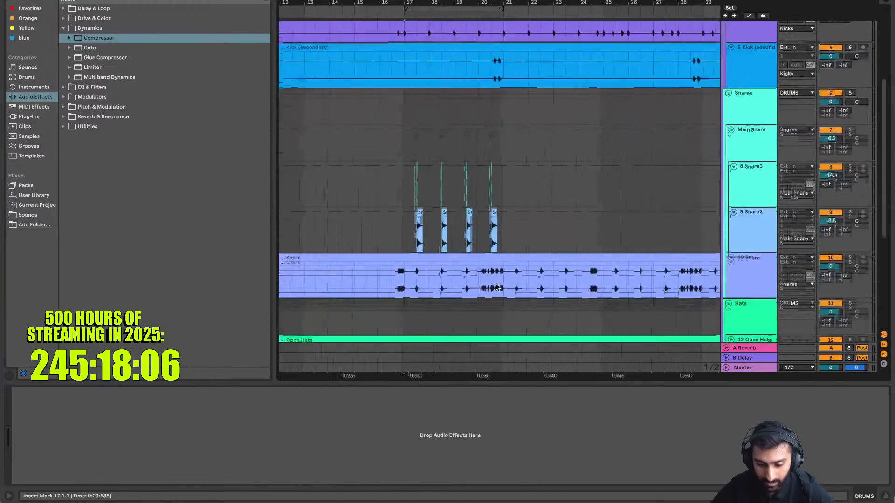
{"action": "left_click_drag", "start_coordinate": [505, 245], "coordinate": [406, 198]}
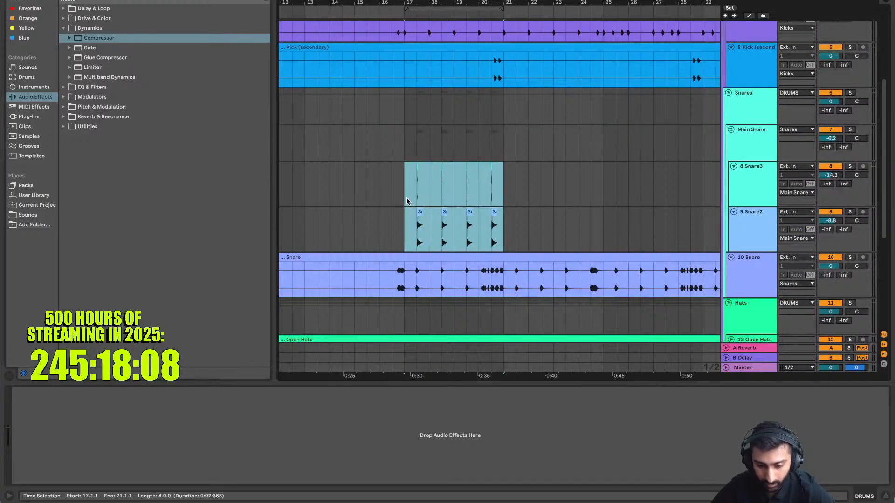
{"action": "scroll", "coordinate": [493, 213], "scroll_direction": "up", "scroll_amount": 8}
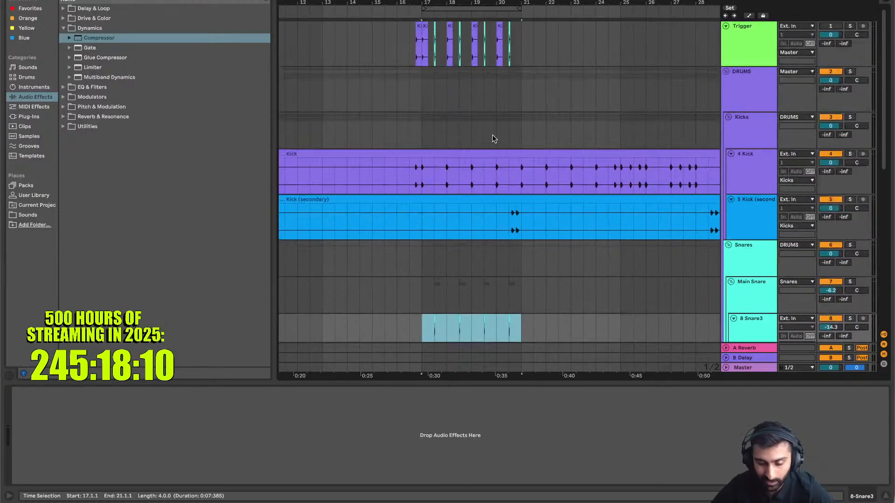
{"action": "scroll", "coordinate": [505, 191], "scroll_direction": "down", "scroll_amount": 6}
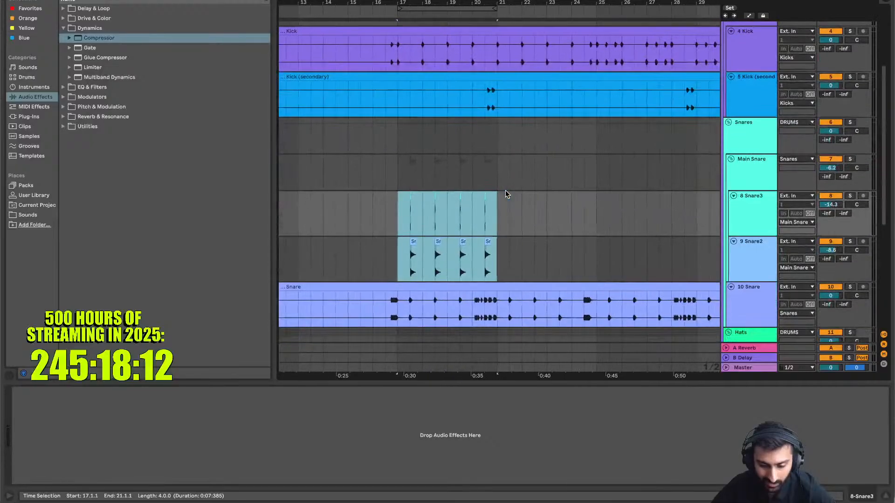
{"action": "key", "text": "ctrl+d"}
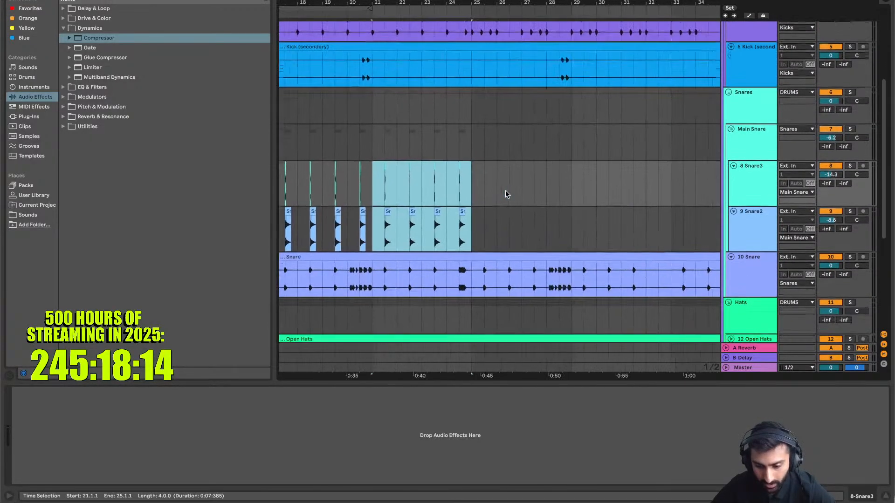
{"action": "key", "text": "ctrl+d"}
{"action": "key", "text": "ctrl+d"}
Delete the Snare3 and Snare2 hits in bar 32 and duplicate bars 29 to 32 at bar 33
{"action": "left_click_drag", "start_coordinate": [591, 236], "coordinate": [564, 197]}
{"action": "key", "text": "Delete"}
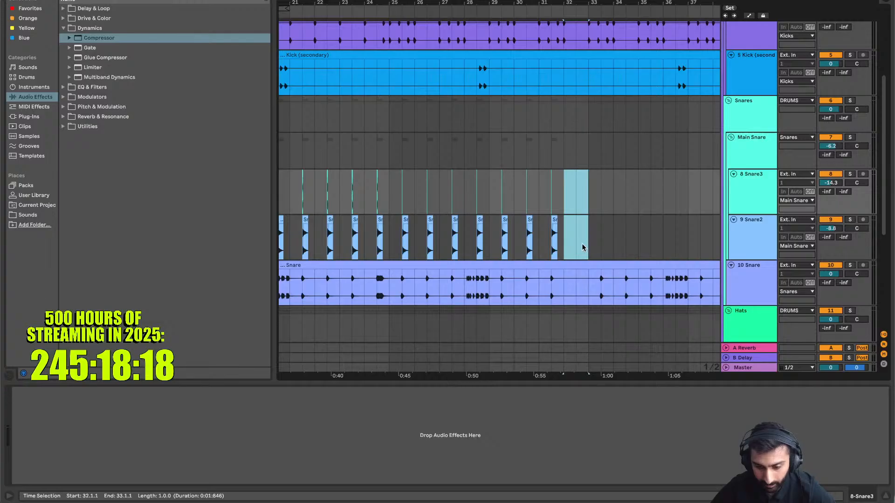
{"action": "left_click_drag", "start_coordinate": [582, 244], "coordinate": [489, 200]}
{"action": "key", "text": "ctrl+d"}
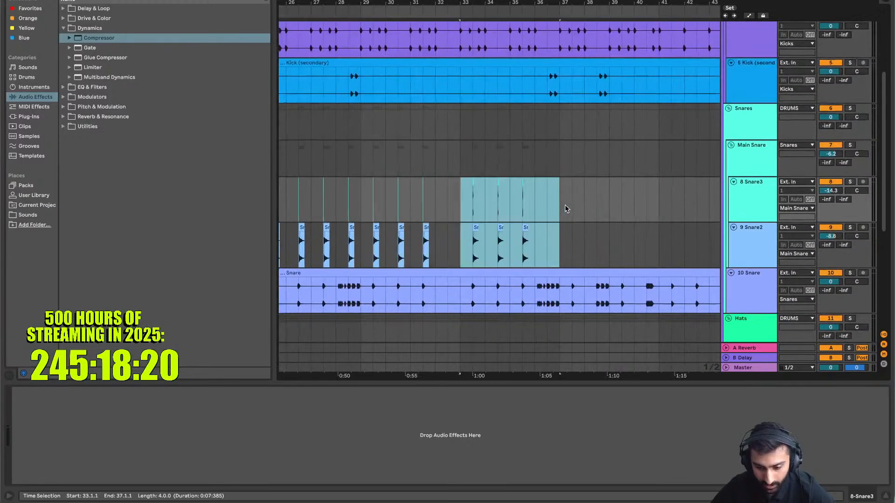
{"action": "left_click_drag", "start_coordinate": [536, 246], "coordinate": [513, 208]}
{"action": "key", "text": "ctrl+d"}
{"action": "key", "text": "ctrl+z"}
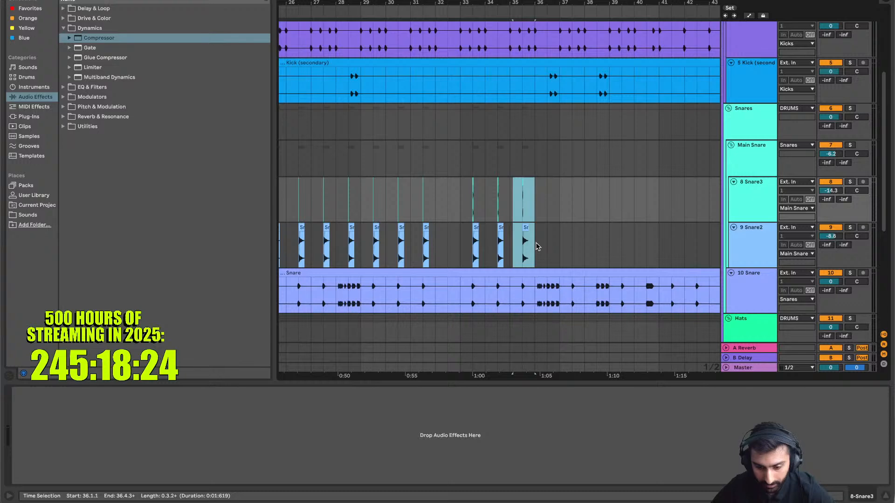
Copy the Snare3 and Snare2 hit from bar 35 to bar 36, and duplicate the four-bar block from bar 33 through bar 64
{"action": "left_click_drag", "start_coordinate": [536, 246], "coordinate": [509, 210]}
{"action": "key", "text": "ctrl+d"}
{"action": "left_click_drag", "start_coordinate": [559, 255], "coordinate": [460, 218]}
{"action": "key", "text": "ctrl+d"}
{"action": "key", "text": "ctrl+d"}
{"action": "key", "text": "ctrl+d"}
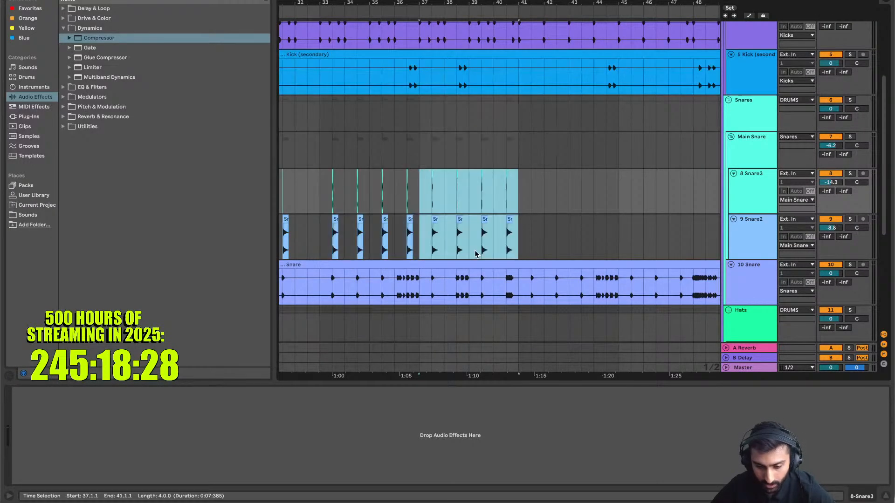
{"action": "scroll", "coordinate": [475, 252], "scroll_direction": "down", "scroll_amount": 1}
{"action": "key", "text": "ctrl+d"}
{"action": "key", "text": "ctrl+d"}
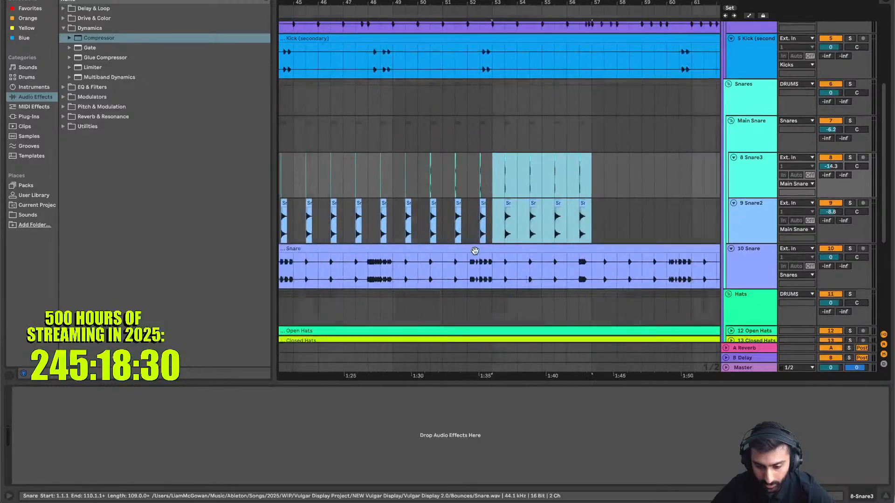
{"action": "scroll", "coordinate": [490, 250], "scroll_direction": "down", "scroll_amount": 1}
{"action": "key", "text": "ctrl+d"}
{"action": "key", "text": "ctrl+d"}
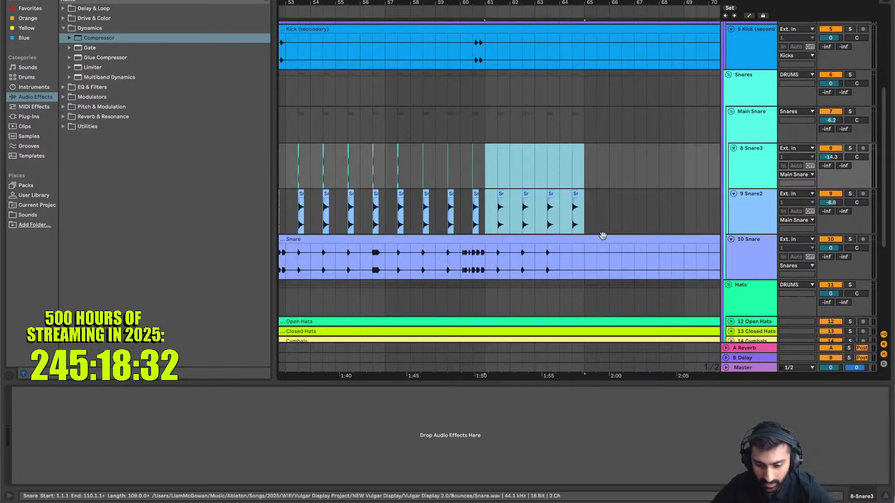
Clear Snare3 and Snare2 from 64.1.1 to 65.3.1 and paste the four-bar pattern at 70.1.1
{"action": "left_click_drag", "start_coordinate": [598, 171], "coordinate": [563, 170]}
{"action": "scroll", "coordinate": [575, 191], "scroll_direction": "right", "scroll_amount": 10}
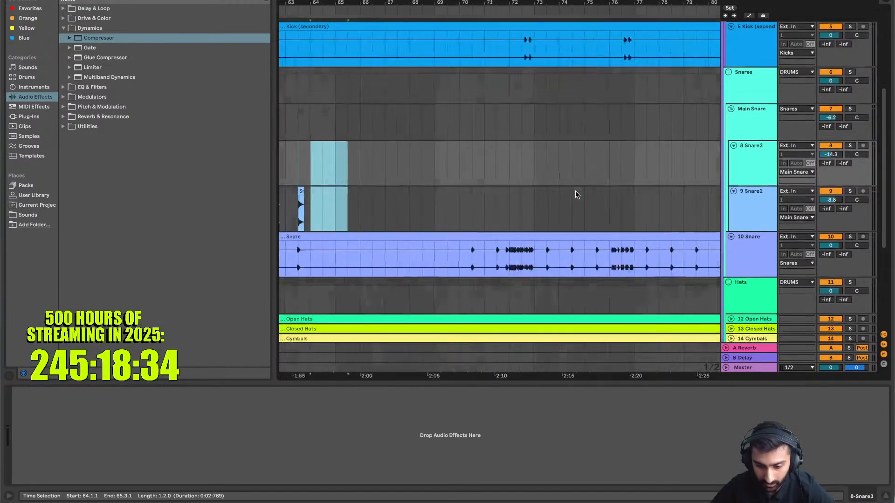
{"action": "scroll", "coordinate": [574, 192], "scroll_direction": "down", "scroll_amount": 1}
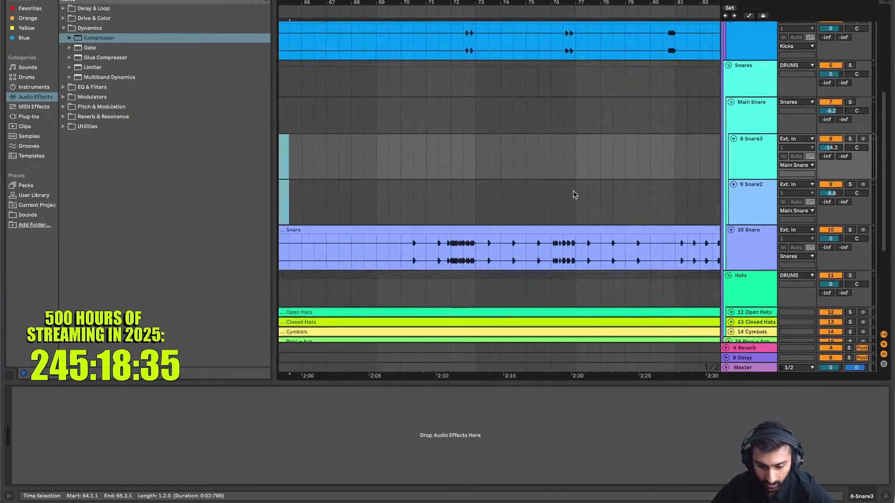
{"action": "left_click", "coordinate": [401, 156]}
{"action": "key", "text": "ctrl+v"}
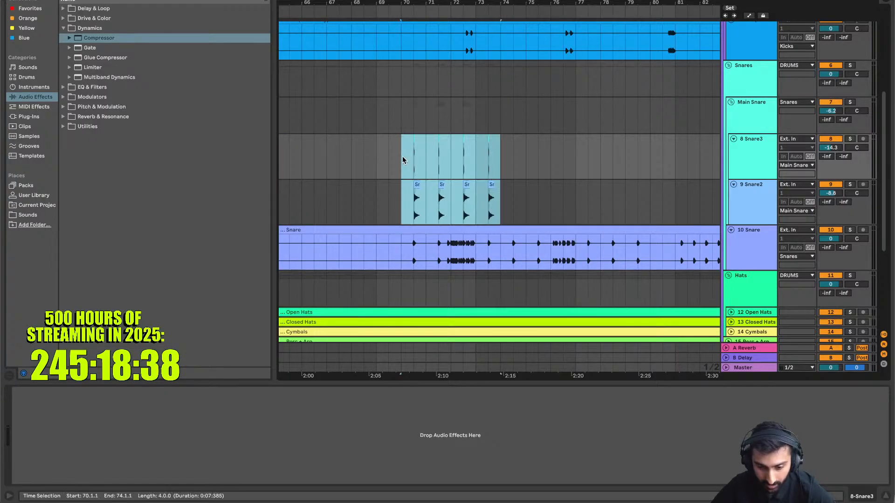
Duplicate the four-bar layered snare pattern from bar 70 through bar 85, and delete its hits in bar 80
{"action": "scroll", "coordinate": [544, 202], "scroll_direction": "right", "scroll_amount": 3}
{"action": "scroll", "coordinate": [544, 202], "scroll_direction": "up", "scroll_amount": 1}
{"action": "key", "text": "ctrl+d"}
{"action": "key", "text": "ctrl+d"}
{"action": "key", "text": "ctrl+d"}
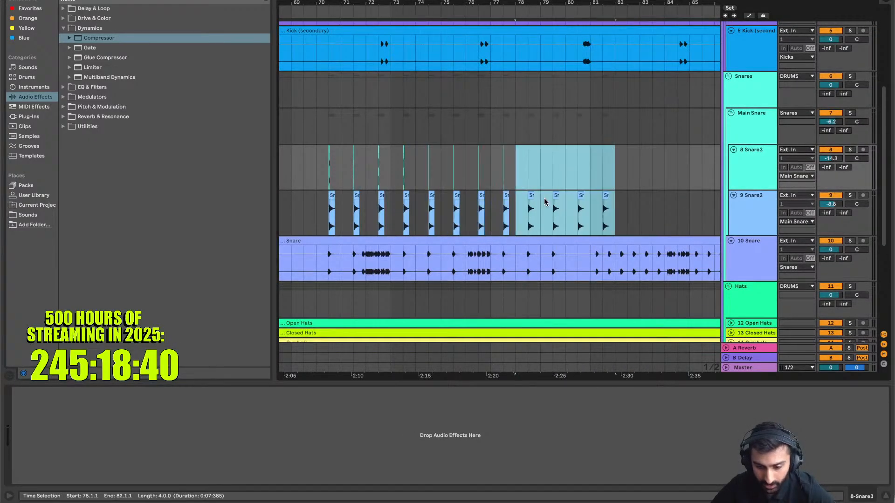
{"action": "left_click_drag", "start_coordinate": [590, 223], "coordinate": [564, 185]}
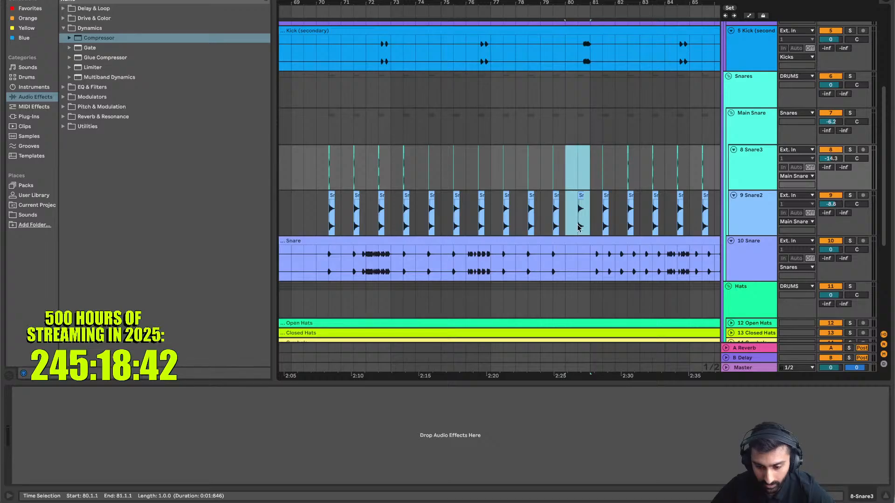
{"action": "key", "text": "Delete"}
Play the arrangement from 81.1.1 to compare the layered snares with the original Snare track's rhythm
{"action": "scroll", "coordinate": [577, 225], "scroll_direction": "right", "scroll_amount": 6}
{"action": "scroll", "coordinate": [577, 225], "scroll_direction": "up", "scroll_amount": 1}
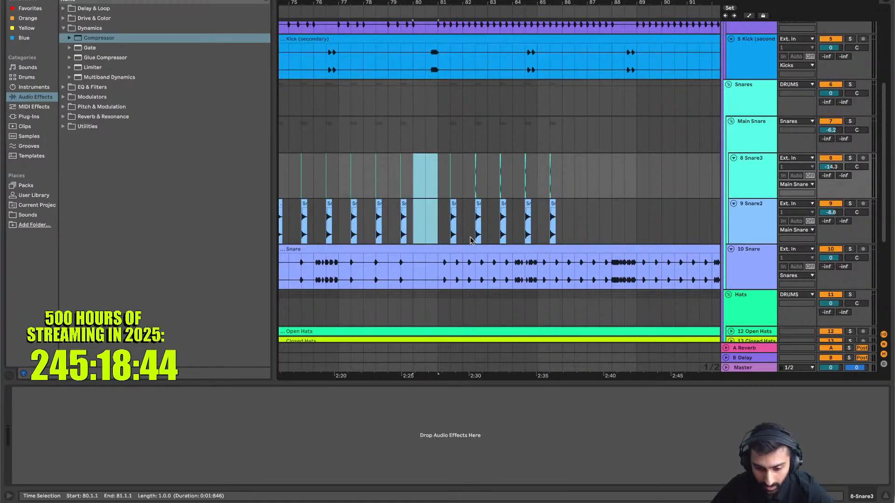
{"action": "left_click", "coordinate": [438, 189]}
{"action": "key", "text": "space"}
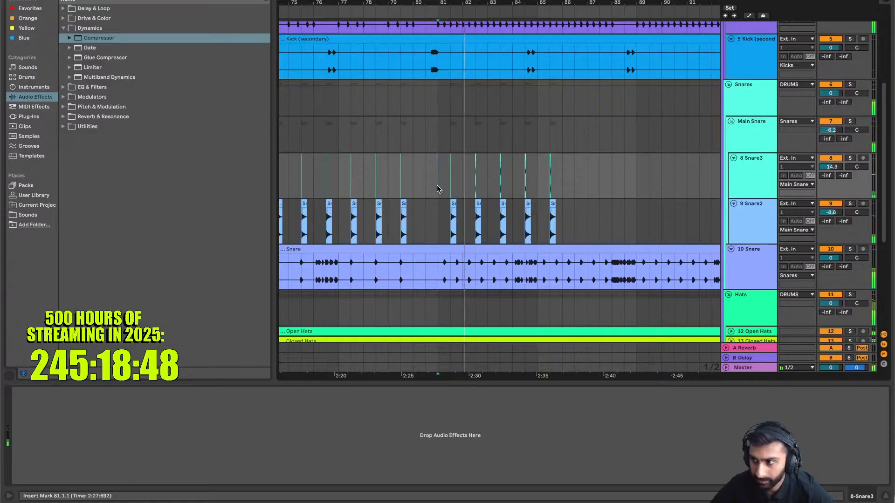
{"action": "scroll", "coordinate": [437, 189], "scroll_direction": "up", "scroll_amount": 2}
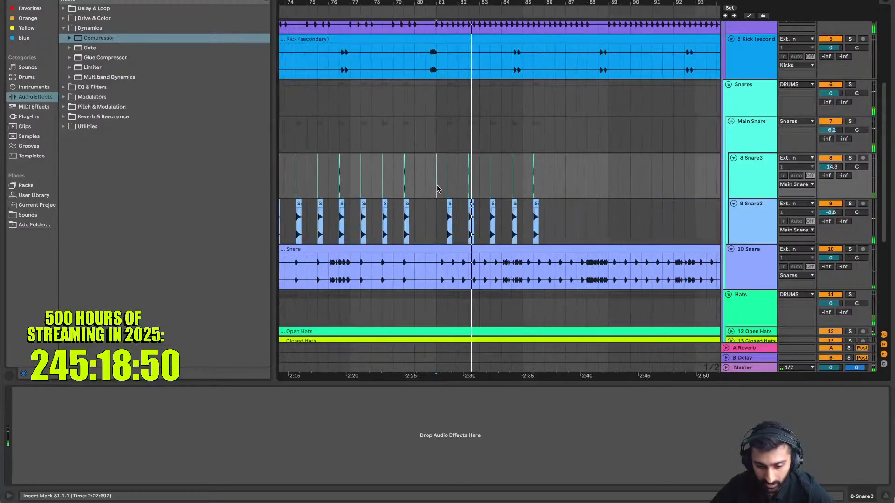
{"action": "scroll", "coordinate": [437, 189], "scroll_direction": "up", "scroll_amount": 2}
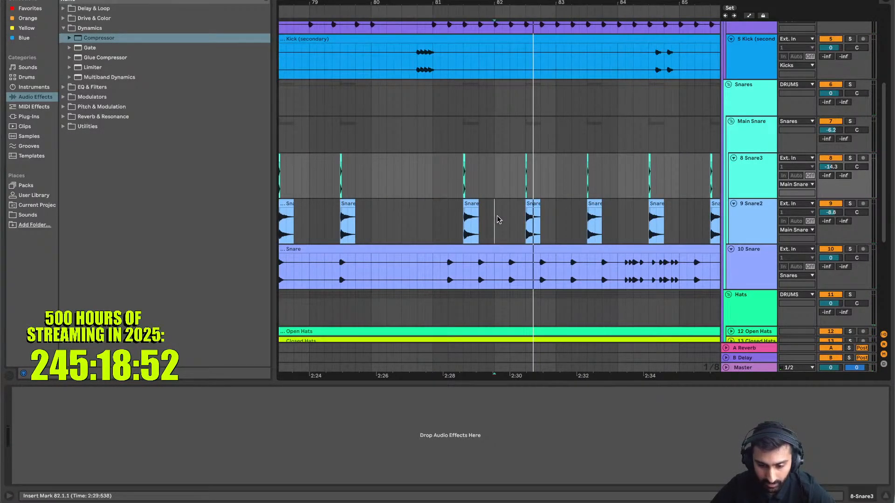
{"action": "key", "text": "space"}
Move the Snare3 and Snare2 hit from 81.3.1 to 81.2.1 and duplicate it at 81.4.1
{"action": "left_click_drag", "start_coordinate": [498, 219], "coordinate": [464, 187]}
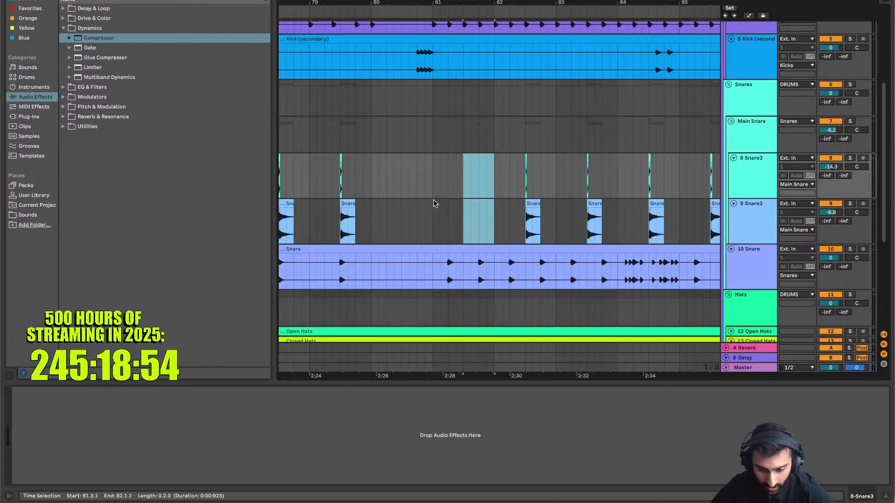
{"action": "left_click", "coordinate": [446, 190]}
{"action": "key", "text": "super+v"}
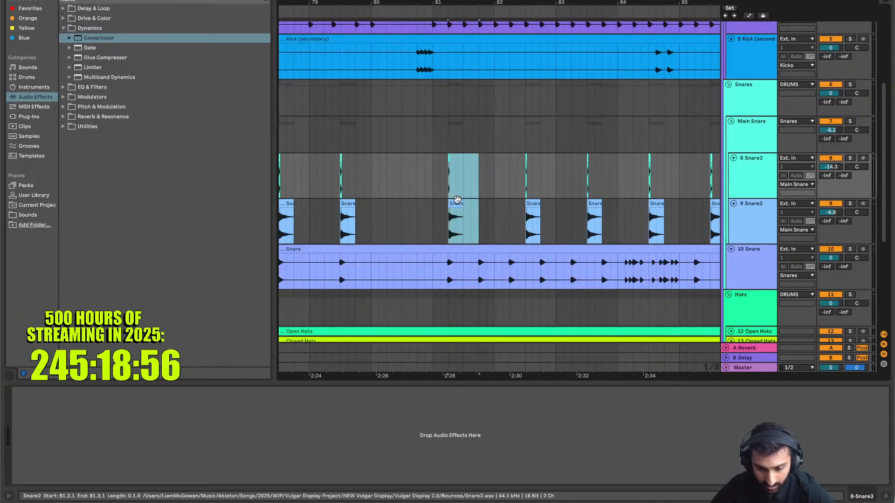
{"action": "key", "text": "super+d"}
Delete the leftover Snare3 and Snare2 hits after bar 81
{"action": "scroll", "coordinate": [473, 216], "scroll_direction": "right", "scroll_amount": 2}
{"action": "scroll", "coordinate": [473, 215], "scroll_direction": "down", "scroll_amount": 1}
{"action": "left_click_drag", "start_coordinate": [671, 205], "coordinate": [378, 159]}
{"action": "key", "text": "Delete"}
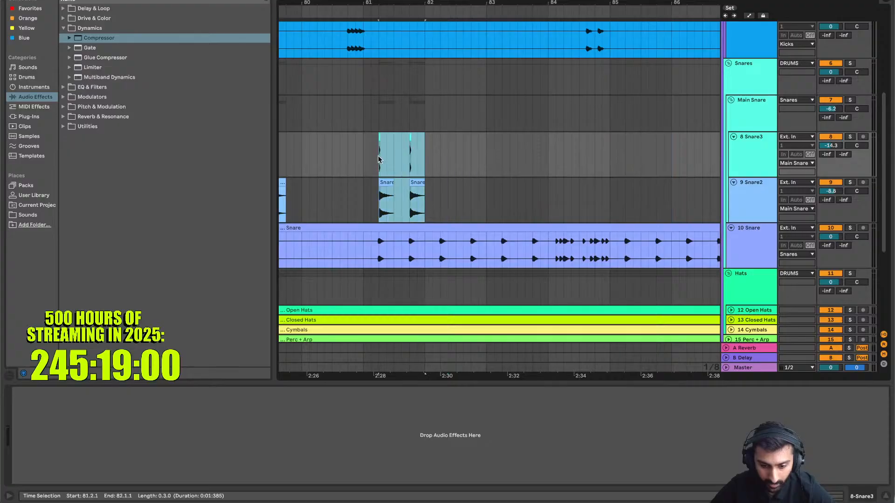
Duplicate the one-bar Snare3 and Snare2 pattern from bar 81 repeatedly through bar 104
{"action": "left_click_drag", "start_coordinate": [426, 199], "coordinate": [368, 200]}
{"action": "scroll", "coordinate": [452, 188], "scroll_direction": "right", "scroll_amount": 2}
{"action": "scroll", "coordinate": [451, 187], "scroll_direction": "up", "scroll_amount": 1}
{"action": "key", "text": "super+d"}
{"action": "key", "text": "super+d"}
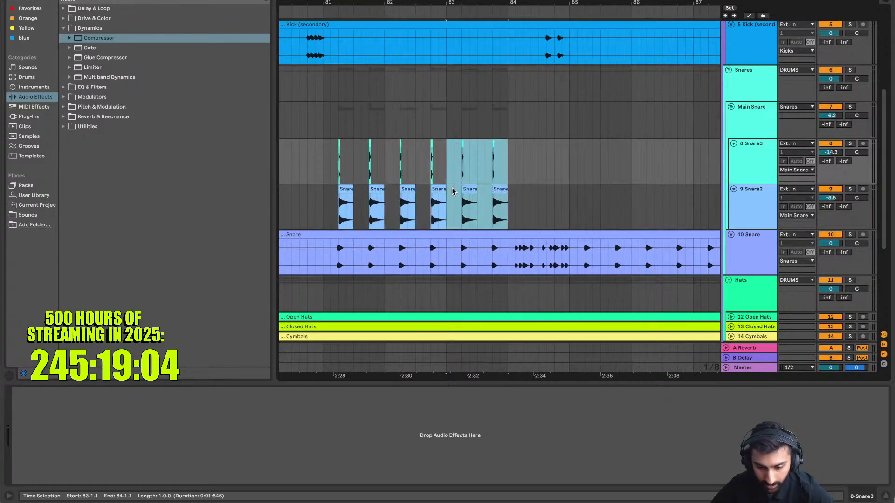
{"action": "key", "text": "super+d"}
{"action": "scroll", "coordinate": [451, 188], "scroll_direction": "right", "scroll_amount": 2}
{"action": "scroll", "coordinate": [451, 187], "scroll_direction": "up", "scroll_amount": 1}
{"action": "key", "text": "super+d"}
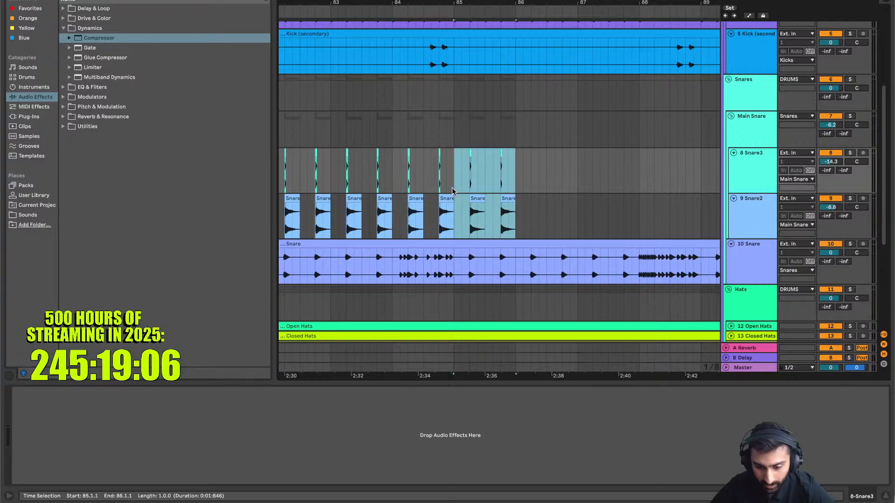
{"action": "key", "text": "super+d"}
{"action": "key", "text": "super+d"}
{"action": "scroll", "coordinate": [537, 233], "scroll_direction": "right", "scroll_amount": 2}
{"action": "scroll", "coordinate": [537, 233], "scroll_direction": "down", "scroll_amount": 1}
{"action": "key", "text": "super+d"}
{"action": "scroll", "coordinate": [537, 233], "scroll_direction": "right", "scroll_amount": 2}
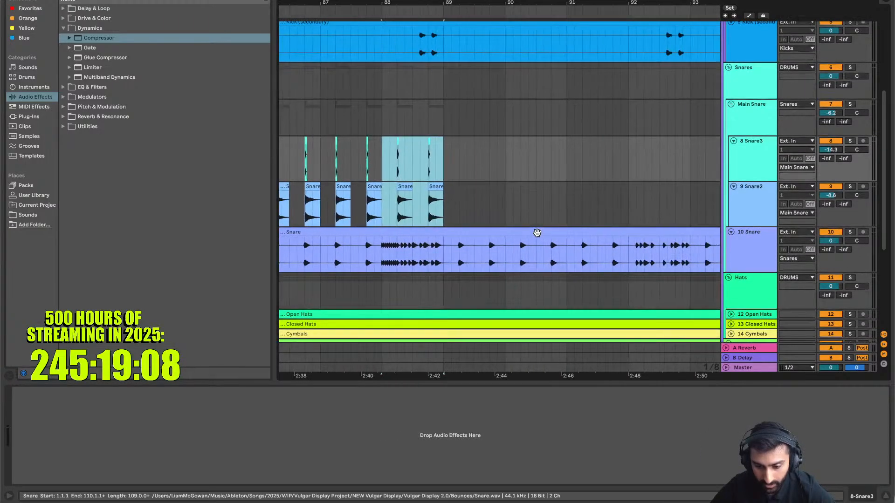
{"action": "key", "text": "super+d"}
{"action": "key", "text": "super+d"}
{"action": "scroll", "coordinate": [537, 233], "scroll_direction": "right", "scroll_amount": 1}
{"action": "scroll", "coordinate": [537, 233], "scroll_direction": "down", "scroll_amount": 1}
{"action": "key", "text": "super+d"}
{"action": "key", "text": "super+d"}
{"action": "scroll", "coordinate": [537, 235], "scroll_direction": "right", "scroll_amount": 2}
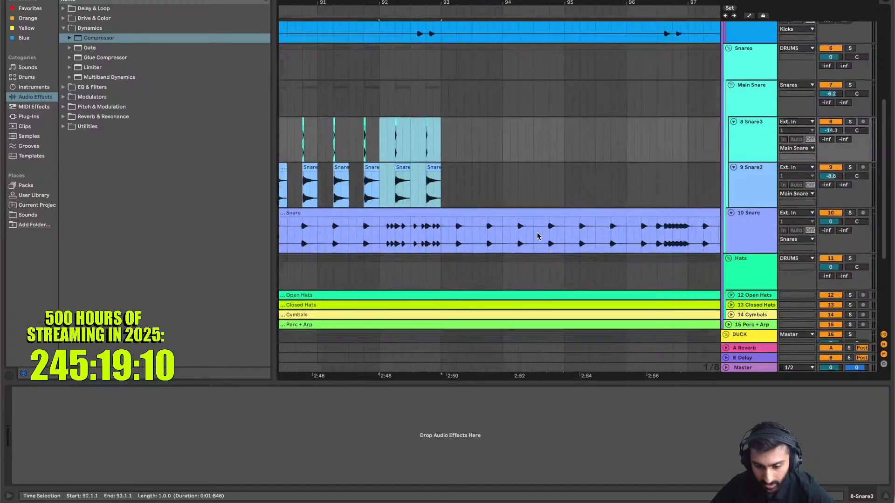
{"action": "key", "text": "super+d"}
{"action": "key", "text": "super+d"}
{"action": "scroll", "coordinate": [537, 236], "scroll_direction": "right", "scroll_amount": 1}
{"action": "scroll", "coordinate": [537, 235], "scroll_direction": "down", "scroll_amount": 1}
{"action": "key", "text": "super+d"}
{"action": "scroll", "coordinate": [537, 236], "scroll_direction": "right", "scroll_amount": 2}
{"action": "scroll", "coordinate": [537, 236], "scroll_direction": "down", "scroll_amount": 1}
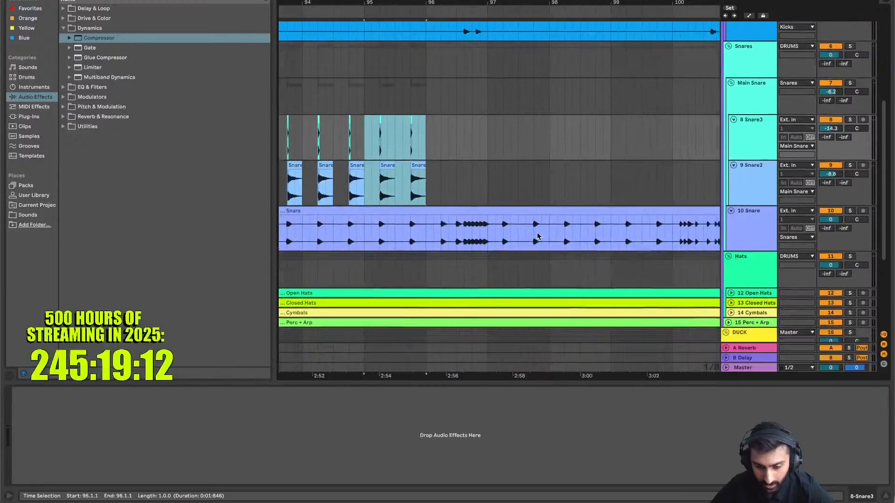
{"action": "key", "text": "super+d"}
{"action": "key", "text": "super+d"}
{"action": "scroll", "coordinate": [537, 235], "scroll_direction": "right", "scroll_amount": 2}
{"action": "scroll", "coordinate": [537, 236], "scroll_direction": "down", "scroll_amount": 1}
{"action": "key", "text": "super+d"}
{"action": "key", "text": "super+d"}
{"action": "scroll", "coordinate": [537, 235], "scroll_direction": "right", "scroll_amount": 2}
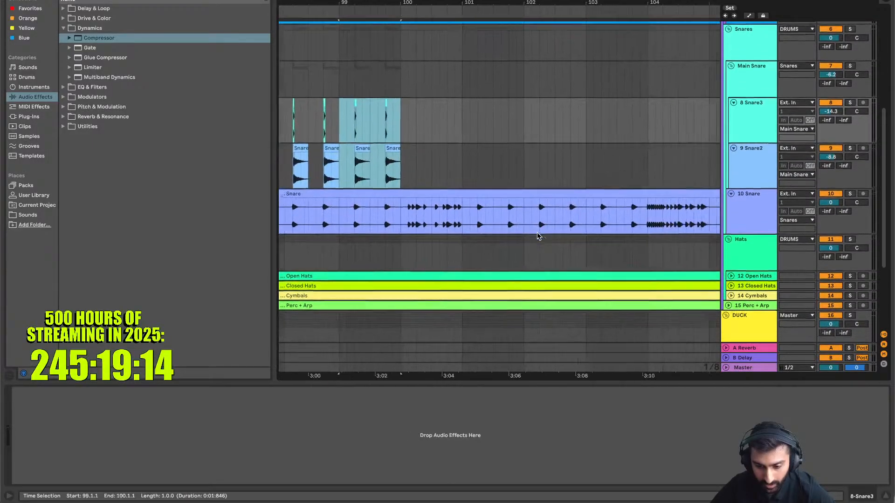
{"action": "key", "text": "super+d"}
{"action": "scroll", "coordinate": [537, 236], "scroll_direction": "down", "scroll_amount": 1}
{"action": "key", "text": "super+d"}
{"action": "scroll", "coordinate": [537, 235], "scroll_direction": "right", "scroll_amount": 1}
{"action": "key", "text": "super+d"}
{"action": "key", "text": "super+d"}
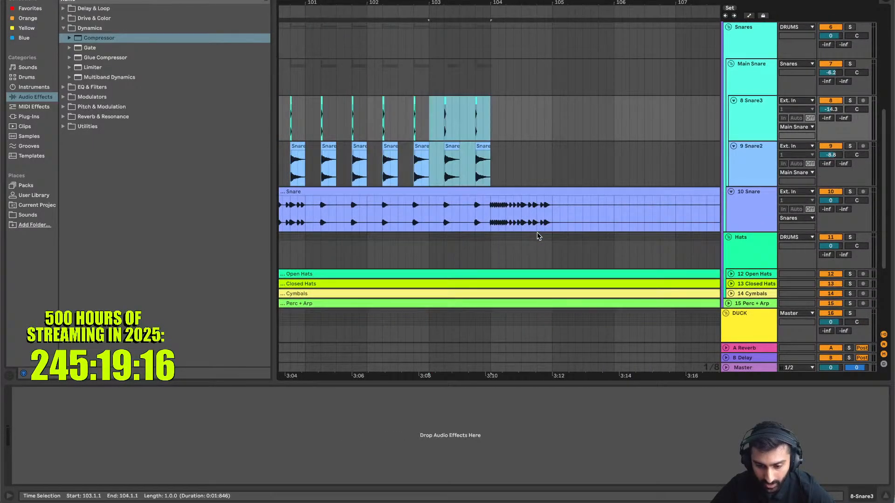
{"action": "key", "text": "super+d"}
Duplicate the Trigger track's four-bar kick and snare pattern from bars 17–20 into bars 21–24
{"action": "scroll", "coordinate": [537, 236], "scroll_direction": "left", "scroll_amount": 1}
{"action": "scroll", "coordinate": [537, 235], "scroll_direction": "up", "scroll_amount": 5}
{"action": "scroll", "coordinate": [537, 236], "scroll_direction": "left", "scroll_amount": 7}
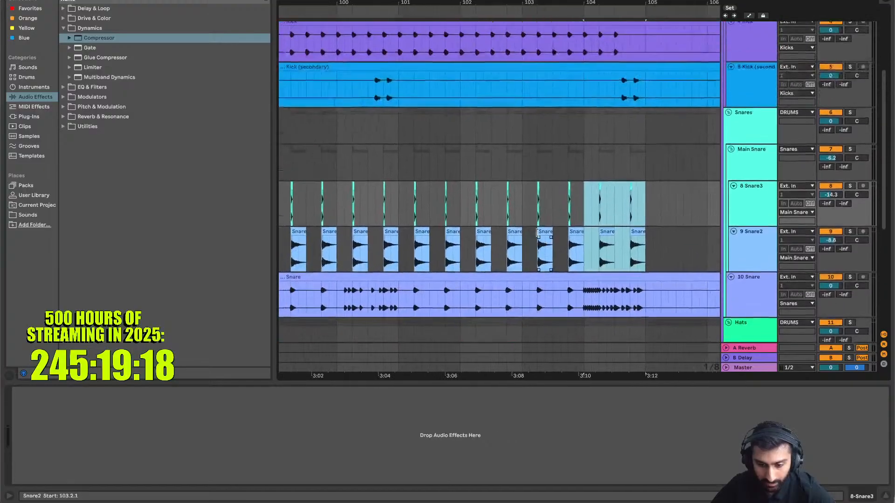
{"action": "scroll", "coordinate": [537, 235], "scroll_direction": "left", "scroll_amount": 20}
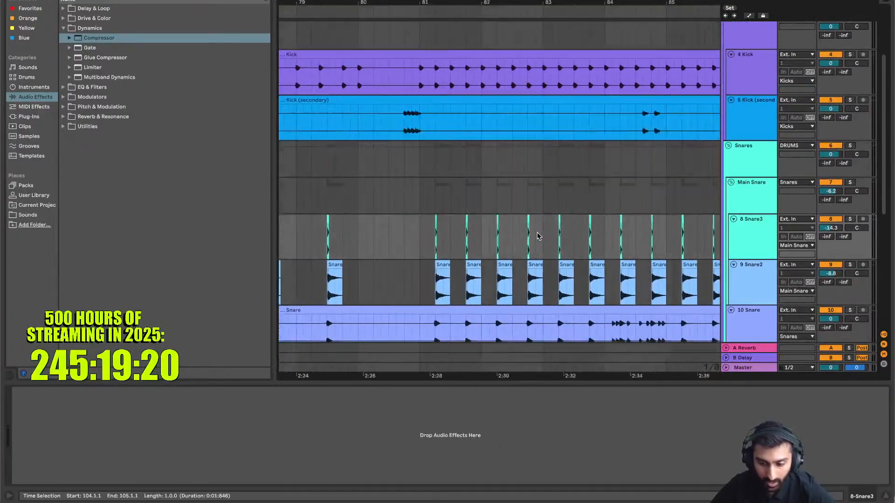
{"action": "scroll", "coordinate": [537, 236], "scroll_direction": "down", "scroll_amount": 2}
{"action": "scroll", "coordinate": [537, 236], "scroll_direction": "left", "scroll_amount": 13}
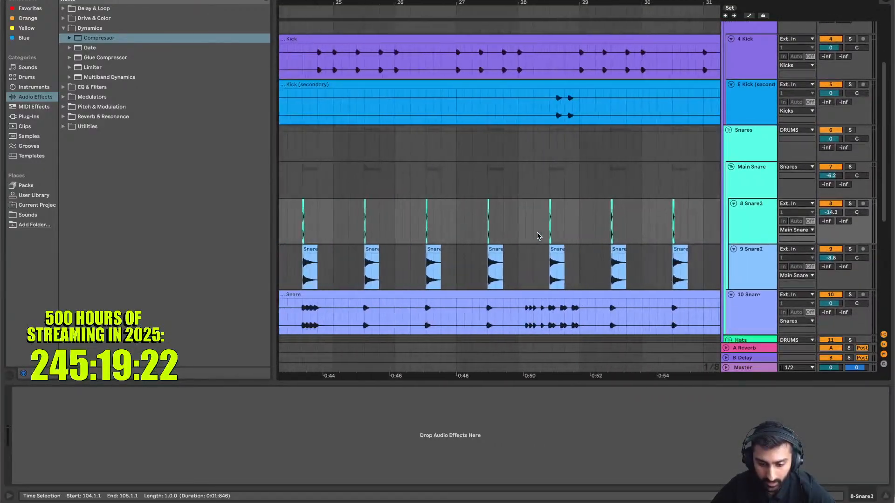
{"action": "scroll", "coordinate": [537, 236], "scroll_direction": "up", "scroll_amount": 4}
{"action": "scroll", "coordinate": [537, 236], "scroll_direction": "right", "scroll_amount": 2}
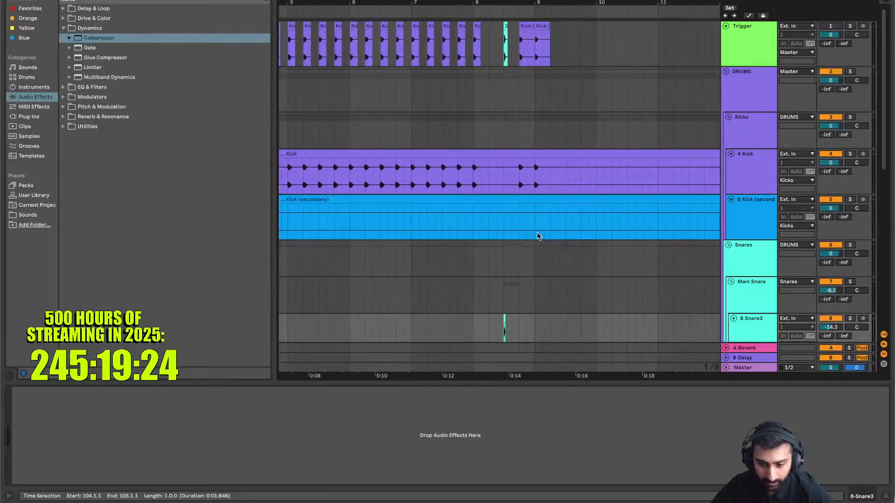
{"action": "scroll", "coordinate": [519, 135], "scroll_direction": "right", "scroll_amount": 2}
{"action": "scroll", "coordinate": [519, 135], "scroll_direction": "left", "scroll_amount": 1}
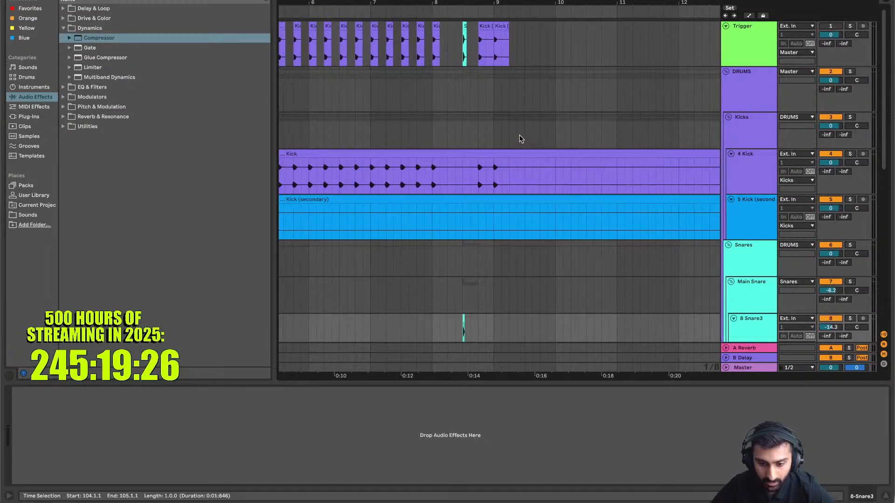
{"action": "left_click_drag", "start_coordinate": [432, 44], "coordinate": [491, 44]}
{"action": "key", "text": "minus"}
{"action": "key", "text": "minus"}
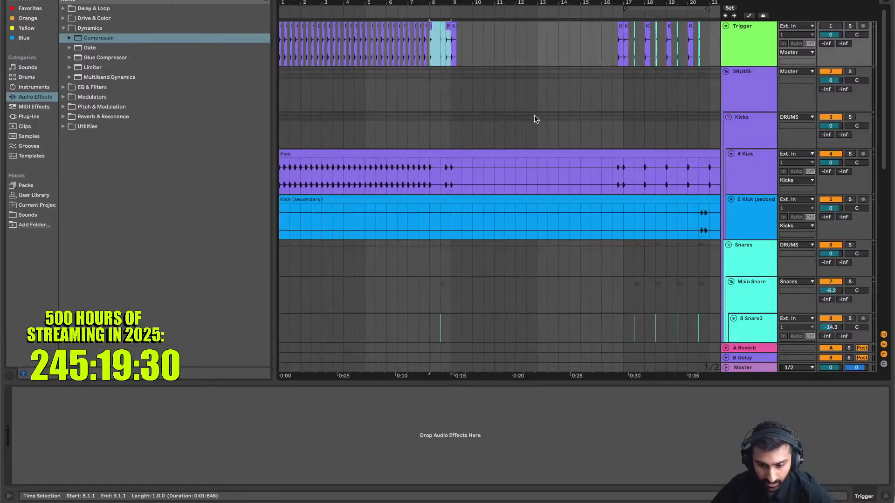
{"action": "scroll", "coordinate": [557, 120], "scroll_direction": "right", "scroll_amount": 3}
{"action": "scroll", "coordinate": [516, 109], "scroll_direction": "up", "scroll_amount": 3}
{"action": "scroll", "coordinate": [514, 107], "scroll_direction": "right", "scroll_amount": 2}
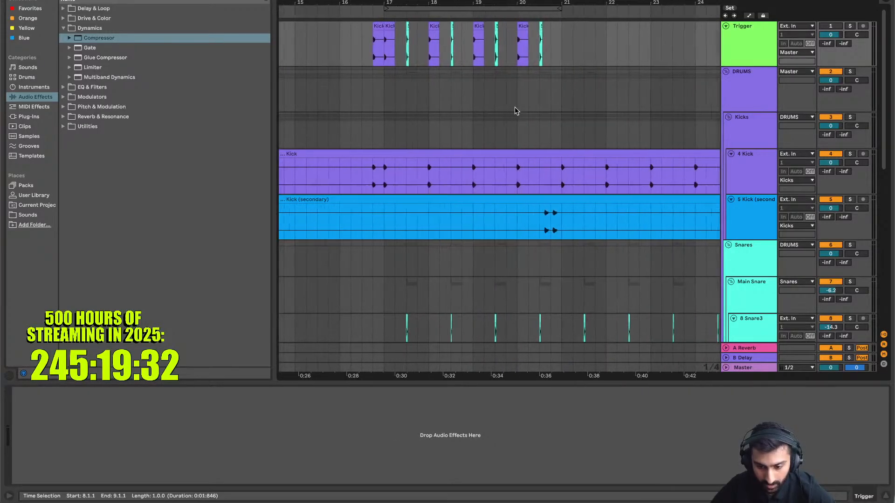
{"action": "left_click_drag", "start_coordinate": [541, 38], "coordinate": [359, 48]}
{"action": "scroll", "coordinate": [536, 82], "scroll_direction": "left", "scroll_amount": 2}
{"action": "scroll", "coordinate": [537, 83], "scroll_direction": "right", "scroll_amount": 2}
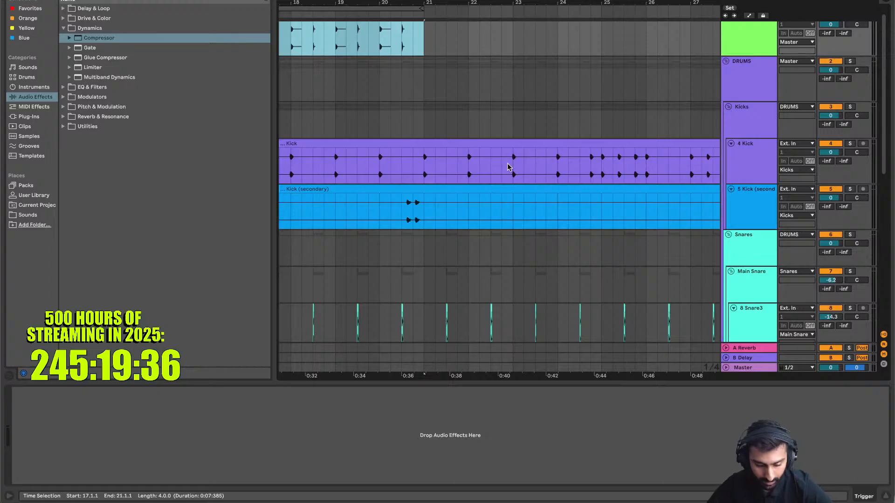
{"action": "key", "text": "ctrl+d"}
{"action": "scroll", "coordinate": [507, 167], "scroll_direction": "right", "scroll_amount": 2}
{"action": "scroll", "coordinate": [510, 156], "scroll_direction": "up", "scroll_amount": 1}
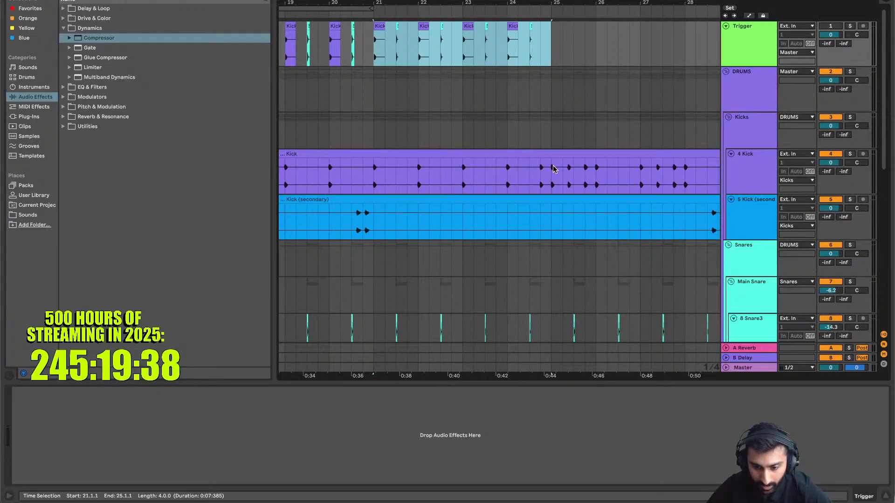
Play the arrangement from 24.3.1 to check the drum rhythm going into bar 25
{"action": "left_click", "coordinate": [530, 90]}
{"action": "key", "text": "space"}
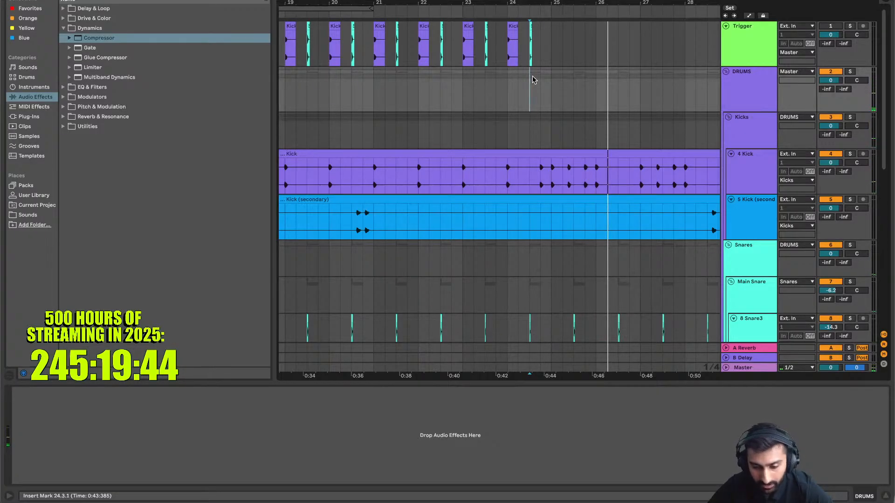
{"action": "key", "text": "space"}
Duplicate the Trigger track's bar 24 into bar 25 and delete the copied kick at 25.1.1
{"action": "left_click", "coordinate": [513, 46]}
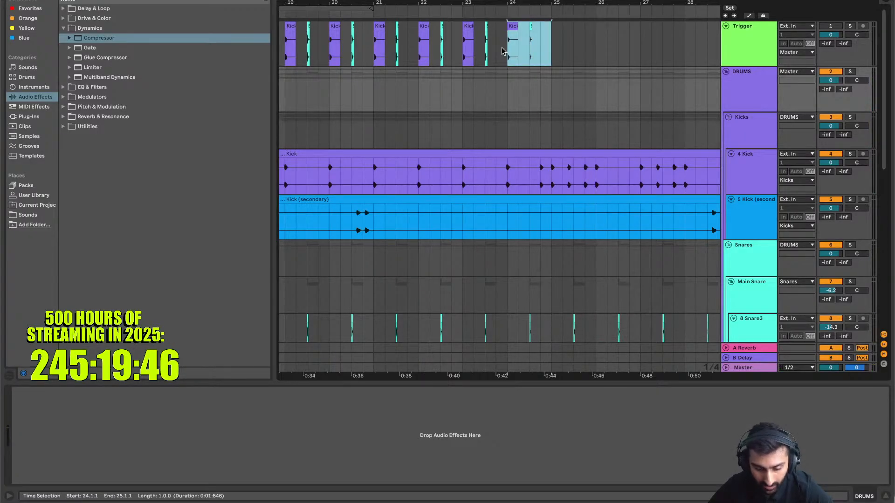
{"action": "key", "text": "ctrl+d"}
{"action": "left_click", "coordinate": [559, 27]}
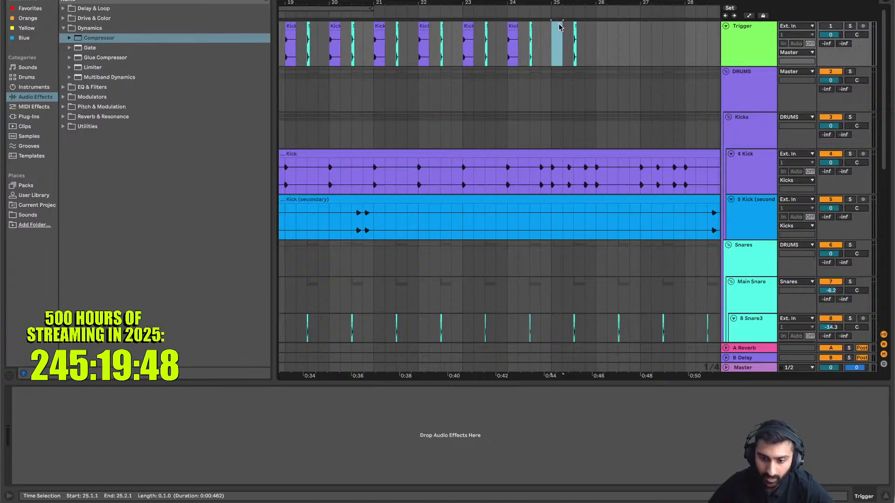
Duplicate the Trigger track's snare-only bar 25 through bar 28
{"action": "left_click_drag", "start_coordinate": [554, 39], "coordinate": [596, 40]}
{"action": "scroll", "coordinate": [510, 86], "scroll_direction": "right", "scroll_amount": 3}
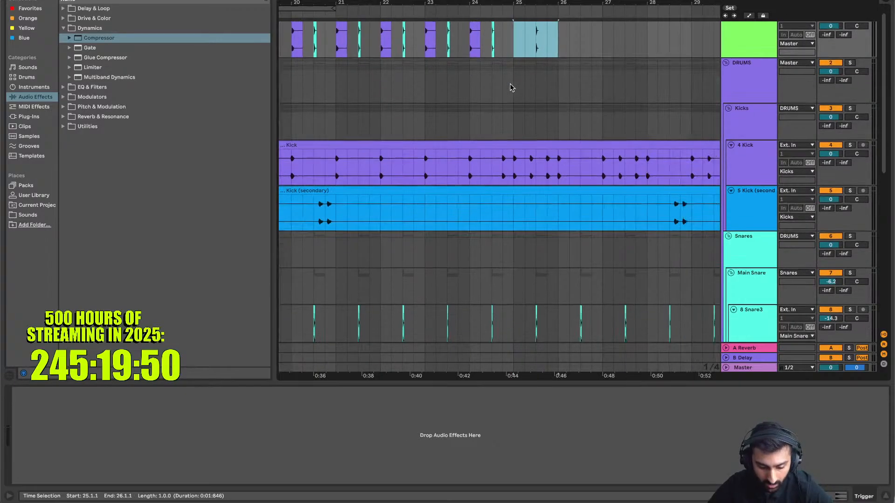
{"action": "key", "text": "ctrl+d"}
{"action": "key", "text": "ctrl+d"}
{"action": "key", "text": "ctrl+d"}
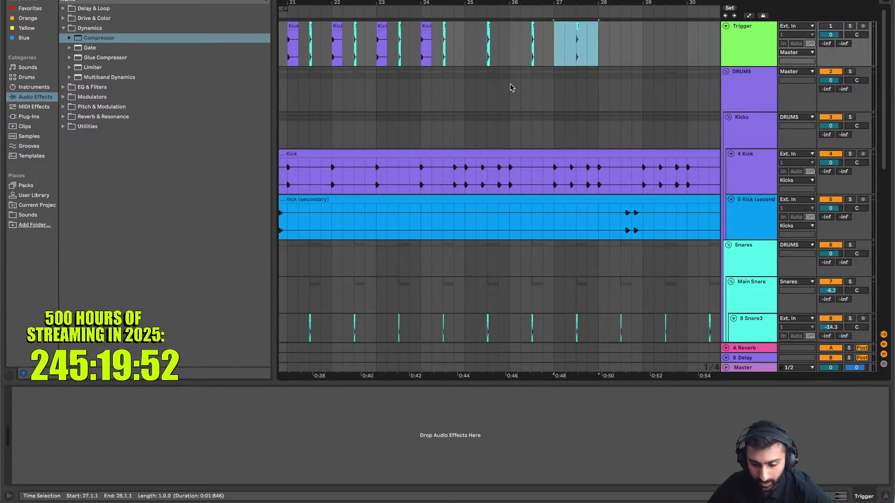
Collapse the Kicks group and extend the one-bar Trigger snare pattern through bar 31, leaving bar 32 empty
{"action": "scroll", "coordinate": [510, 87], "scroll_direction": "right", "scroll_amount": 3}
{"action": "scroll", "coordinate": [510, 87], "scroll_direction": "right", "scroll_amount": 2}
{"action": "scroll", "coordinate": [510, 87], "scroll_direction": "up", "scroll_amount": 1}
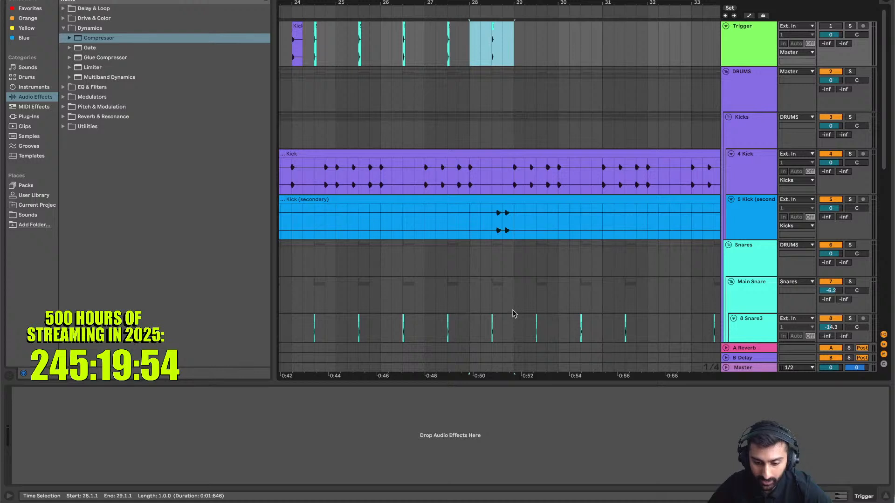
{"action": "scroll", "coordinate": [522, 318], "scroll_direction": "right", "scroll_amount": 3}
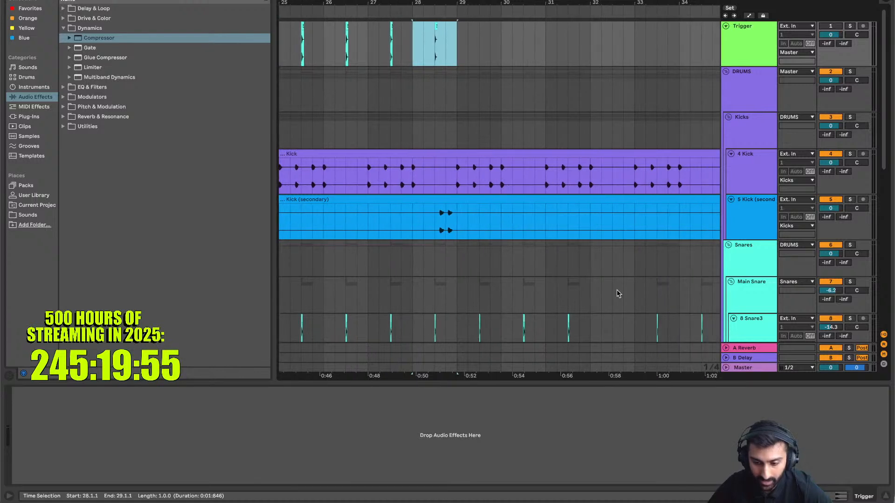
{"action": "left_click", "coordinate": [728, 117]}
{"action": "scroll", "coordinate": [556, 226], "scroll_direction": "right", "scroll_amount": 2}
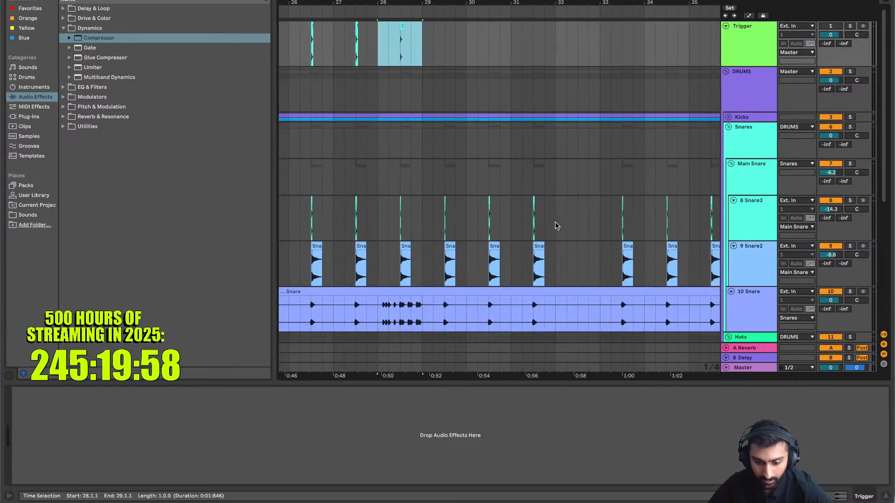
{"action": "key", "text": "ctrl+d"}
{"action": "key", "text": "ctrl+d"}
{"action": "key", "text": "ctrl+d"}
{"action": "key", "text": "ctrl+d"}
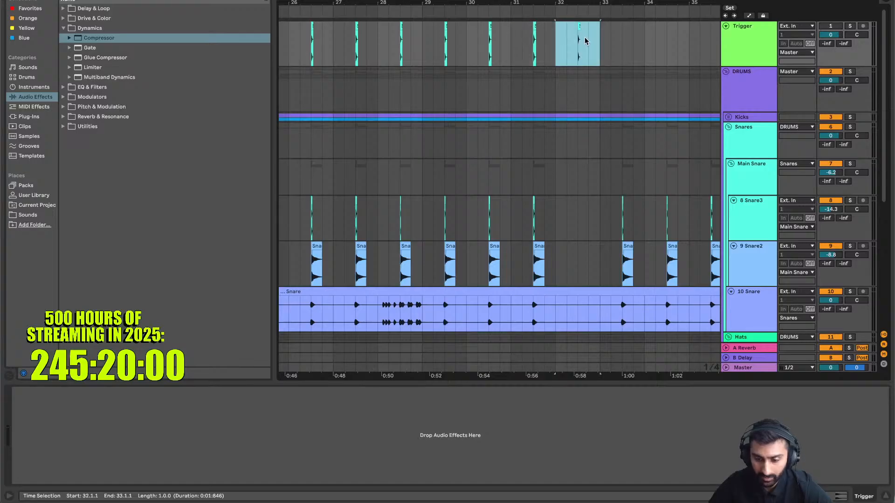
{"action": "left_click", "coordinate": [601, 47]}
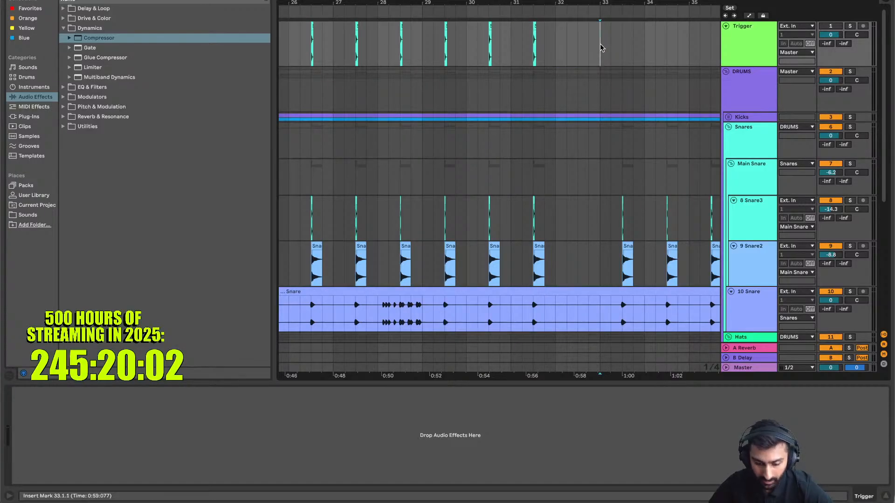
Copy the Trigger track's four snare hits from bars 28–31 to 33.1.1
{"action": "key", "text": "ctrl+v"}
{"action": "key", "text": "ctrl+z"}
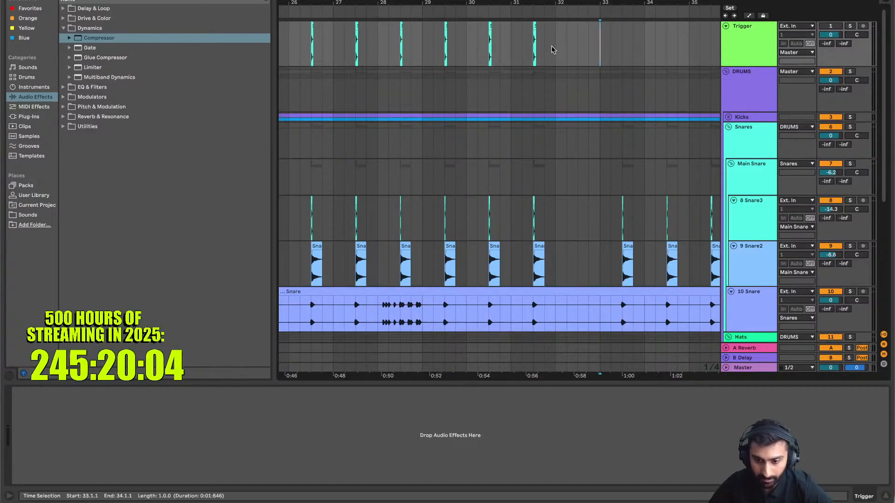
{"action": "left_click_drag", "start_coordinate": [552, 49], "coordinate": [378, 60]}
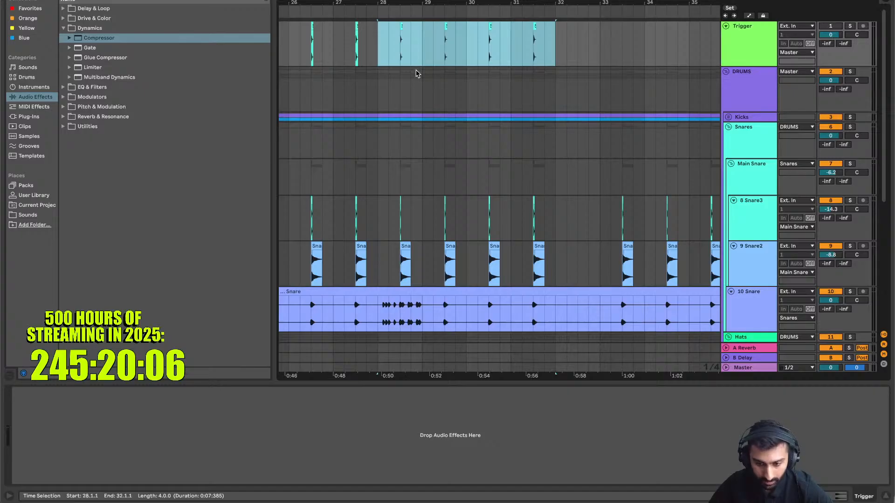
{"action": "scroll", "coordinate": [507, 47], "scroll_direction": "right", "scroll_amount": 3}
{"action": "left_click", "coordinate": [532, 44]}
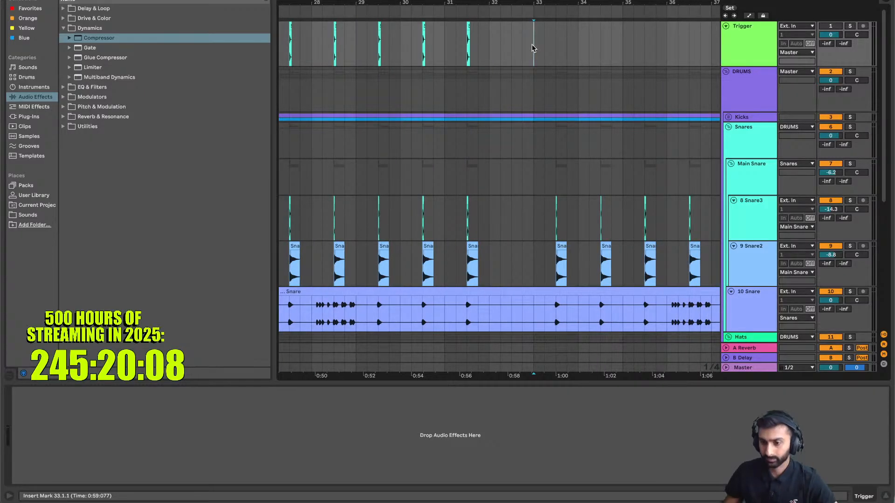
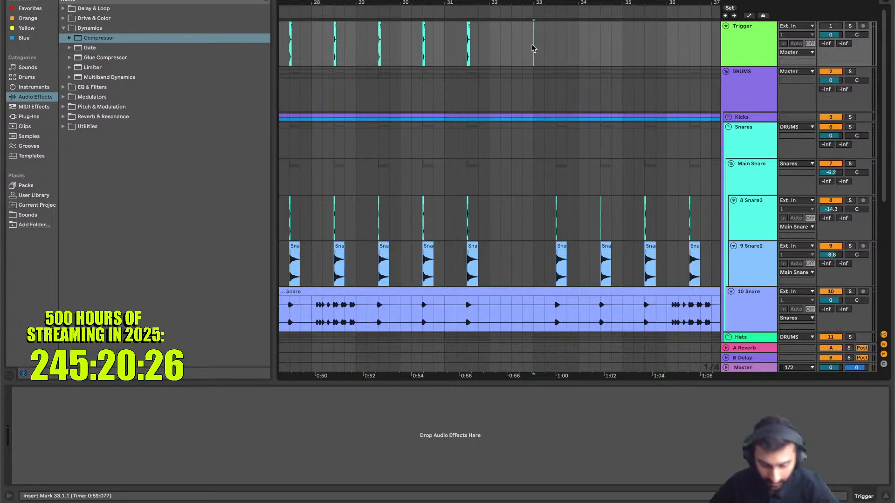
{"action": "scroll", "coordinate": [534, 48], "scroll_direction": "right", "scroll_amount": 3}
{"action": "key", "text": "super+v"}
{"action": "scroll", "coordinate": [534, 48], "scroll_direction": "right", "scroll_amount": 4}
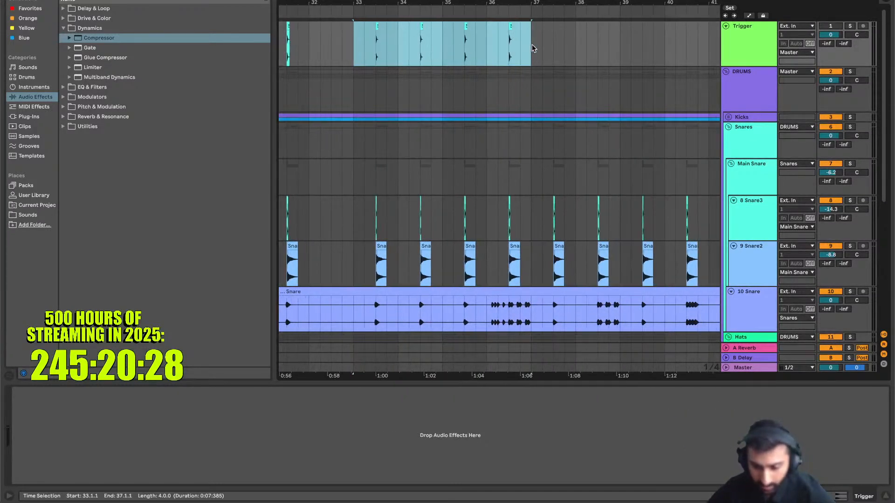
Duplicate the four-bar Trigger snare pattern from bar 37 through bar 64 and delete the extra hit in bar 64
{"action": "scroll", "coordinate": [532, 48], "scroll_direction": "right", "scroll_amount": 2}
{"action": "key", "text": "super+d"}
{"action": "scroll", "coordinate": [532, 48], "scroll_direction": "right", "scroll_amount": 4}
{"action": "key", "text": "super+d"}
{"action": "scroll", "coordinate": [532, 48], "scroll_direction": "right", "scroll_amount": 3}
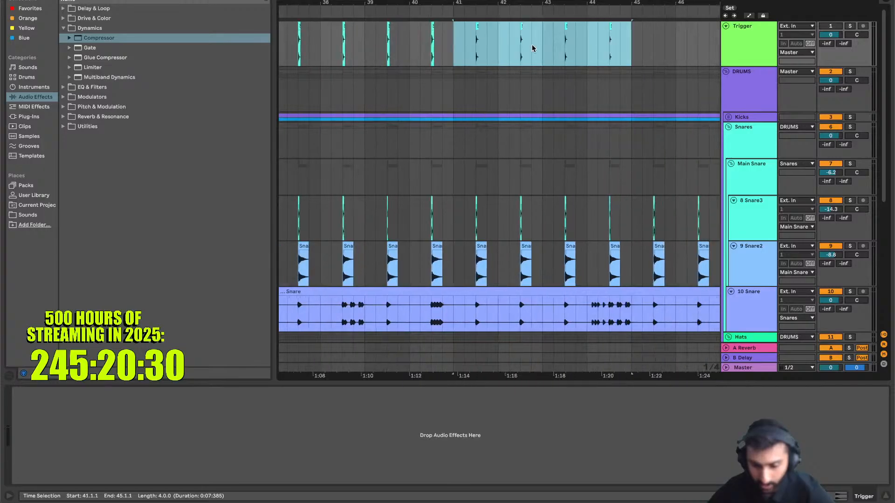
{"action": "scroll", "coordinate": [532, 47], "scroll_direction": "right", "scroll_amount": 3}
{"action": "key", "text": "super+d"}
{"action": "key", "text": "super+d"}
{"action": "scroll", "coordinate": [532, 47], "scroll_direction": "right", "scroll_amount": 3}
{"action": "key", "text": "super+d"}
{"action": "scroll", "coordinate": [533, 46], "scroll_direction": "right", "scroll_amount": 4}
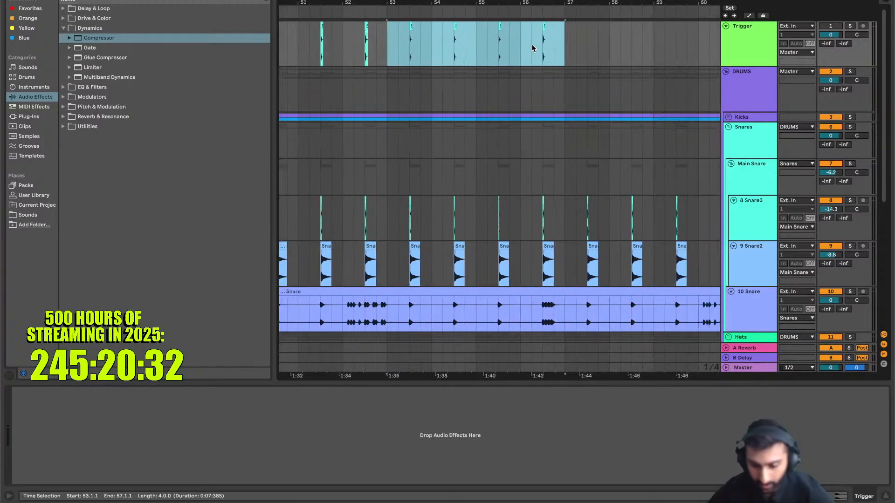
{"action": "key", "text": "super+d"}
{"action": "scroll", "coordinate": [533, 47], "scroll_direction": "right", "scroll_amount": 5}
{"action": "key", "text": "super+d"}
{"action": "scroll", "coordinate": [532, 46], "scroll_direction": "right", "scroll_amount": 2}
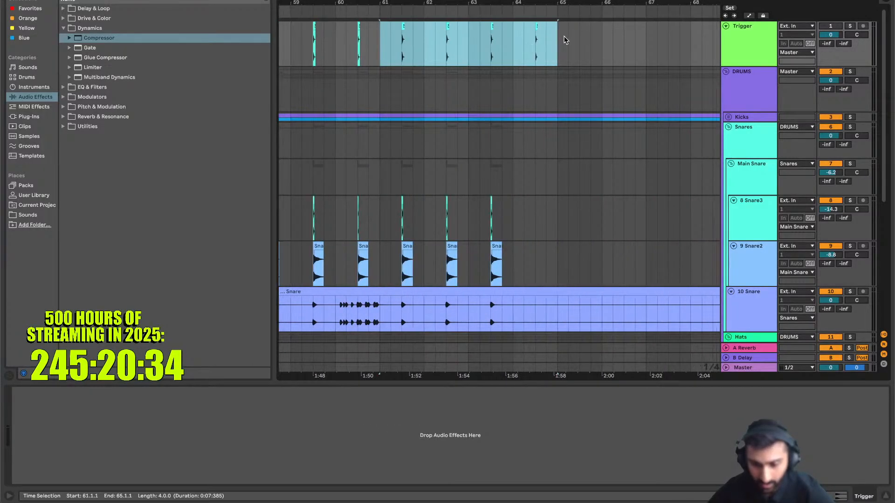
{"action": "left_click_drag", "start_coordinate": [562, 40], "coordinate": [513, 44]}
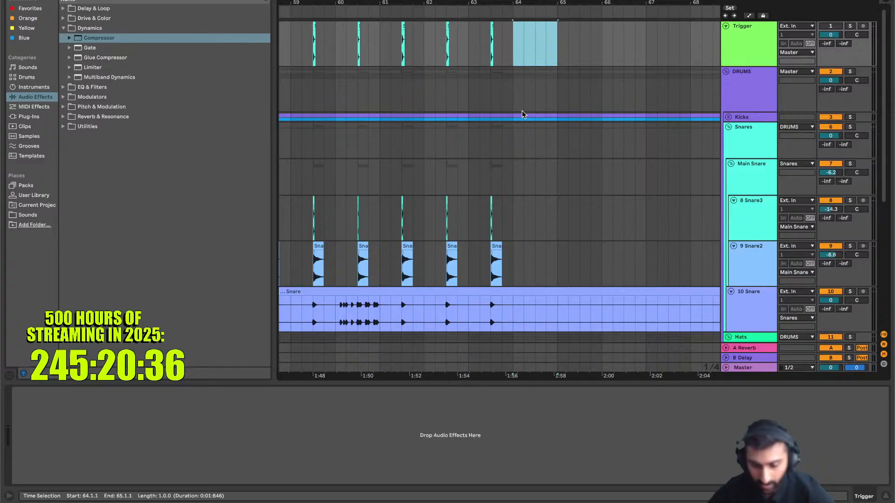
Paste the four-bar Trigger snare pattern at 70.1.1 and duplicate it through bar 77
{"action": "scroll", "coordinate": [522, 115], "scroll_direction": "right", "scroll_amount": 5}
{"action": "scroll", "coordinate": [523, 114], "scroll_direction": "down", "scroll_amount": 1}
{"action": "left_click", "coordinate": [423, 37]}
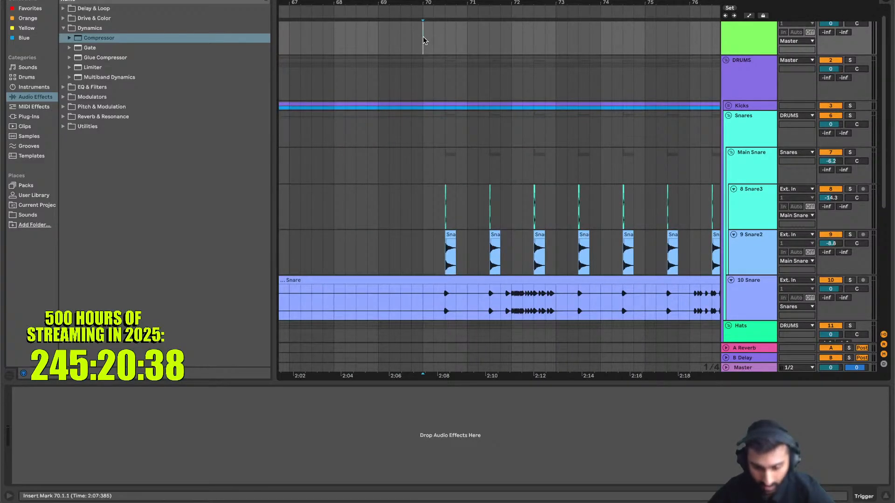
{"action": "key", "text": "super+v"}
{"action": "scroll", "coordinate": [491, 74], "scroll_direction": "right", "scroll_amount": 2}
{"action": "scroll", "coordinate": [491, 74], "scroll_direction": "up", "scroll_amount": 1}
{"action": "key", "text": "super+d"}
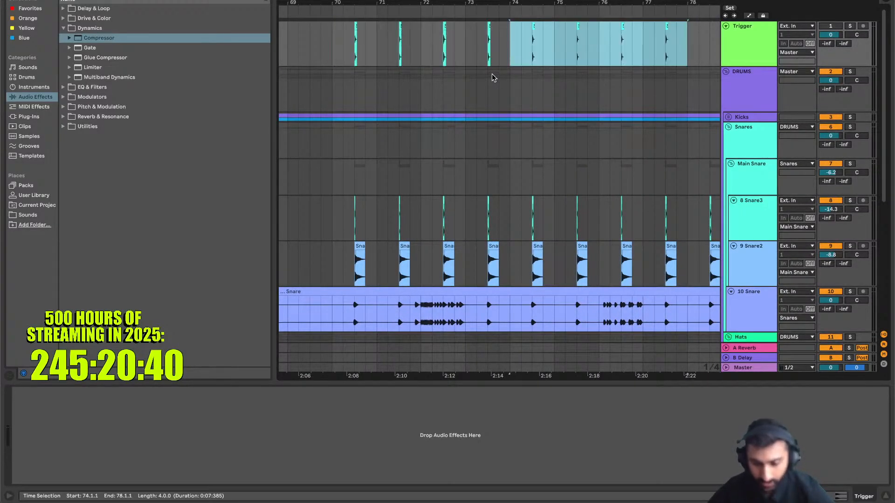
Duplicate the four-bar Trigger snare pattern through bar 81 and delete the hit in bar 80
{"action": "scroll", "coordinate": [492, 74], "scroll_direction": "right", "scroll_amount": 3}
{"action": "key", "text": "super+d"}
{"action": "scroll", "coordinate": [491, 74], "scroll_direction": "right", "scroll_amount": 2}
{"action": "left_click", "coordinate": [496, 49]}
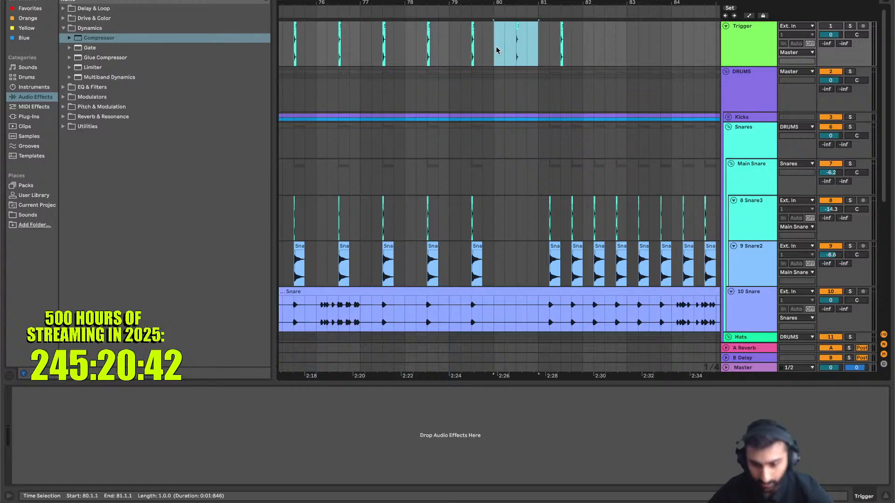
Move the Trigger snare hit in bar 81 to 81.2.1, aligned with the first Snare2 hit of that section
{"action": "scroll", "coordinate": [566, 43], "scroll_direction": "up", "scroll_amount": 4, "text": "super"}
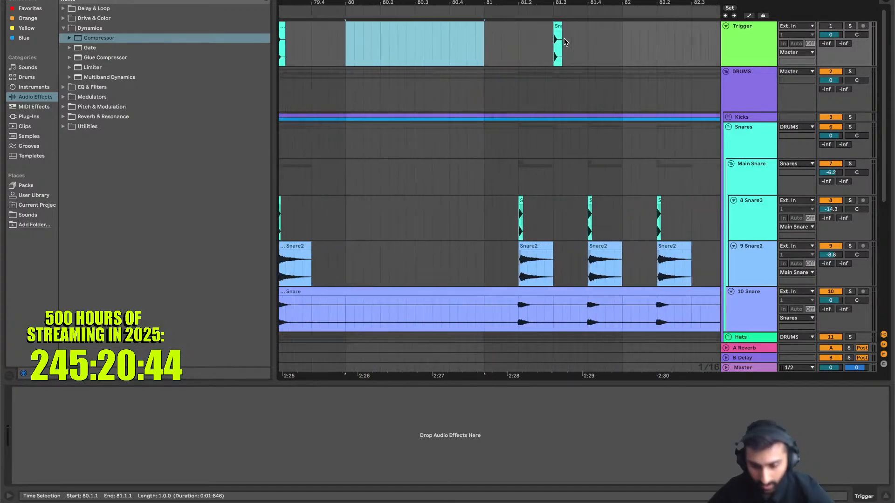
{"action": "left_click", "coordinate": [556, 27]}
{"action": "left_click_drag", "start_coordinate": [518, 32], "coordinate": [526, 34]}
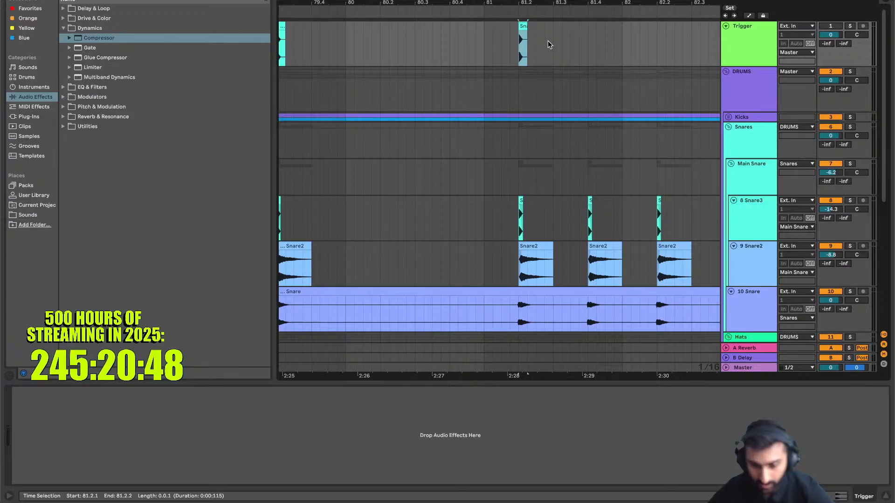
Duplicate the half-bar Trigger snare pattern starting at 81.1.1 repeatedly through the end of bar 104
{"action": "key", "text": "minus"}
{"action": "key", "text": "ctrl+d"}
{"action": "key", "text": "ctrl+d"}
{"action": "key", "text": "ctrl+d"}
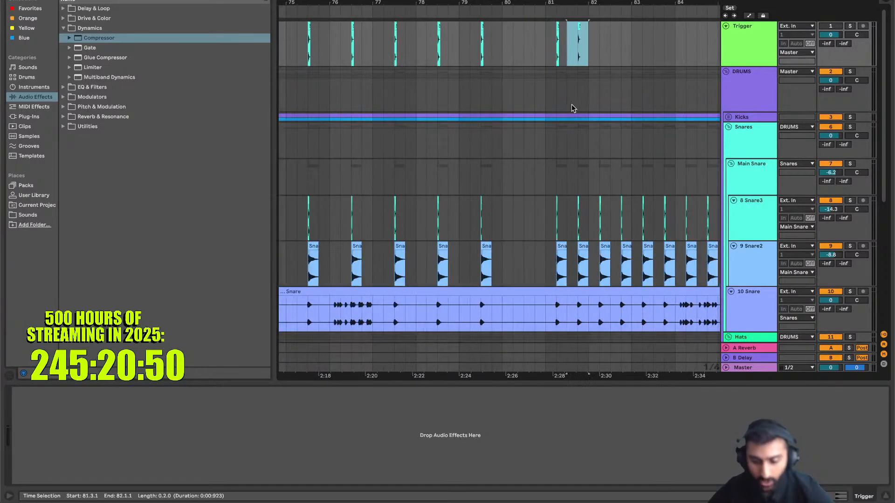
{"action": "key", "text": "ctrl+d"}
{"action": "key", "text": "ctrl+d"}
{"action": "key", "text": "ctrl+d"}
{"action": "key", "text": "ctrl+d"}
{"action": "key", "text": "ctrl+d"}
{"action": "key", "text": "ctrl+d"}
{"action": "key", "text": "ctrl+d"}
{"action": "key", "text": "ctrl+d"}
{"action": "key", "text": "ctrl+d"}
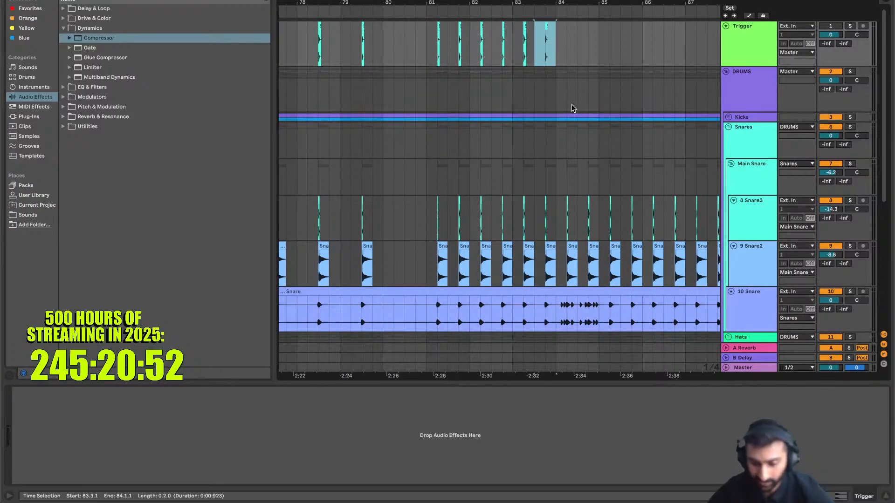
{"action": "key", "text": "ctrl+d"}
{"action": "key", "text": "ctrl+d"}
{"action": "key", "text": "ctrl+d"}
{"action": "key", "text": "ctrl+d"}
{"action": "key", "text": "ctrl+d"}
{"action": "key", "text": "ctrl+d"}
{"action": "key", "text": "ctrl+d"}
{"action": "key", "text": "ctrl+d"}
{"action": "key", "text": "ctrl+d"}
{"action": "key", "text": "ctrl+d"}
{"action": "key", "text": "ctrl+d"}
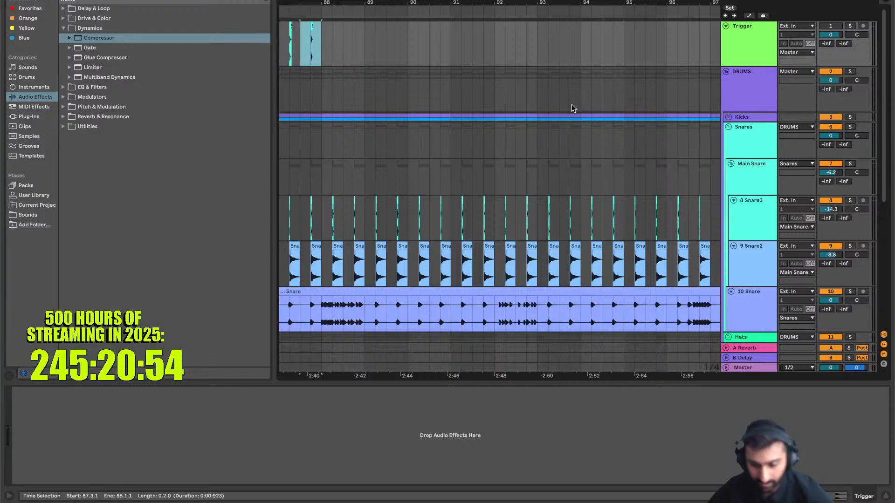
{"action": "key", "text": "ctrl+d"}
{"action": "key", "text": "ctrl+d"}
{"action": "key", "text": "ctrl+d"}
{"action": "key", "text": "ctrl+d"}
{"action": "key", "text": "ctrl+d"}
{"action": "key", "text": "ctrl+d"}
{"action": "key", "text": "ctrl+d"}
{"action": "key", "text": "ctrl+d"}
{"action": "key", "text": "ctrl+d"}
{"action": "key", "text": "ctrl+d"}
{"action": "key", "text": "ctrl+d"}
{"action": "key", "text": "ctrl+d"}
{"action": "key", "text": "ctrl+d"}
{"action": "key", "text": "ctrl+d"}
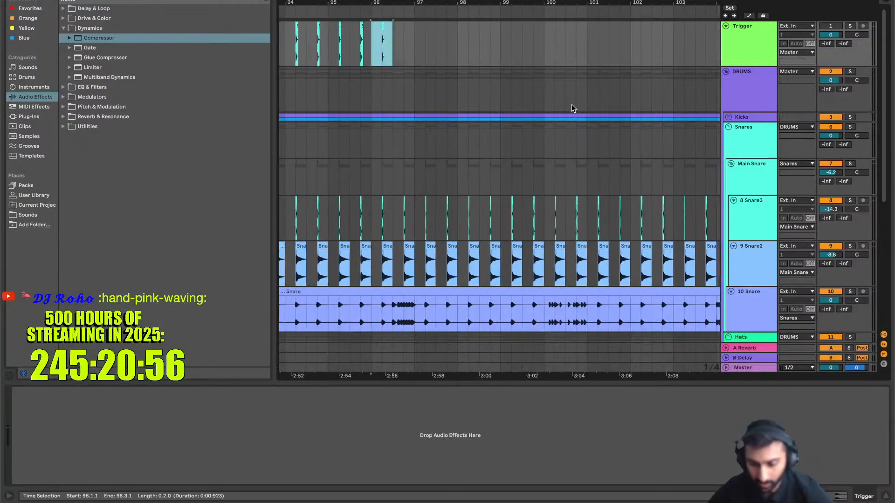
{"action": "key", "text": "ctrl+d"}
{"action": "key", "text": "ctrl+d"}
{"action": "key", "text": "ctrl+d"}
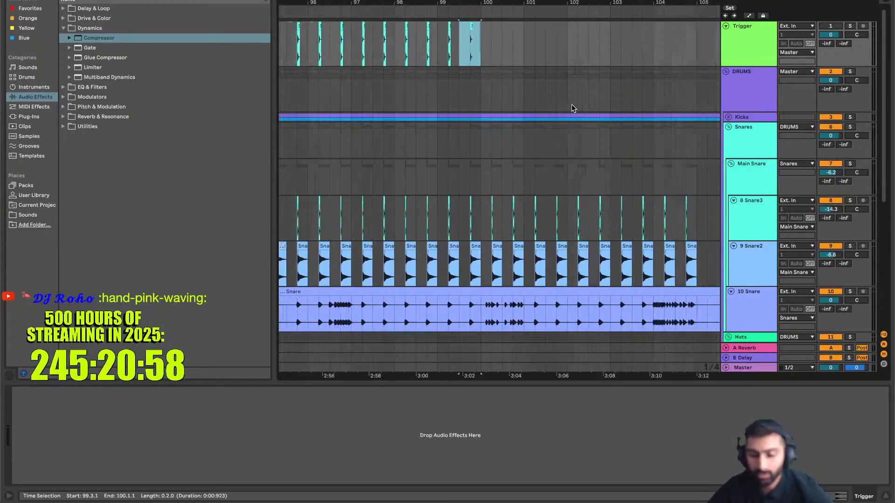
{"action": "key", "text": "ctrl+d"}
{"action": "key", "text": "ctrl+d"}
{"action": "key", "text": "ctrl+d"}
{"action": "key", "text": "ctrl+d"}
{"action": "key", "text": "ctrl+d"}
{"action": "key", "text": "ctrl+d"}
{"action": "key", "text": "ctrl+d"}
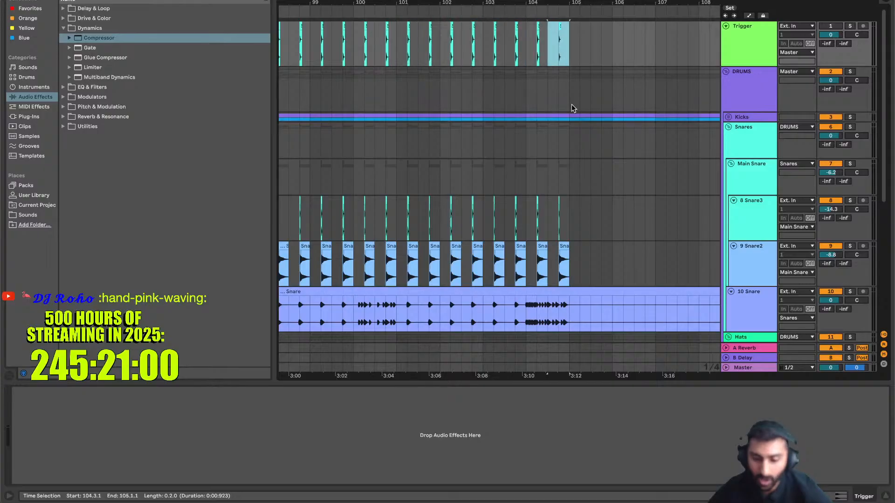
{"action": "scroll", "coordinate": [563, 151], "scroll_direction": "right", "scroll_amount": 5}
{"action": "scroll", "coordinate": [564, 151], "scroll_direction": "left", "scroll_amount": 20}
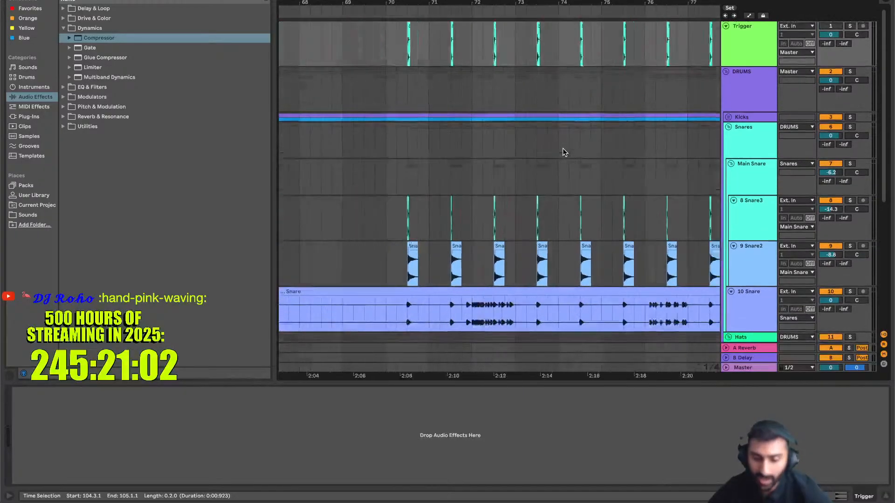
{"action": "scroll", "coordinate": [563, 152], "scroll_direction": "right", "scroll_amount": 10}
{"action": "scroll", "coordinate": [563, 152], "scroll_direction": "right", "scroll_amount": 10}
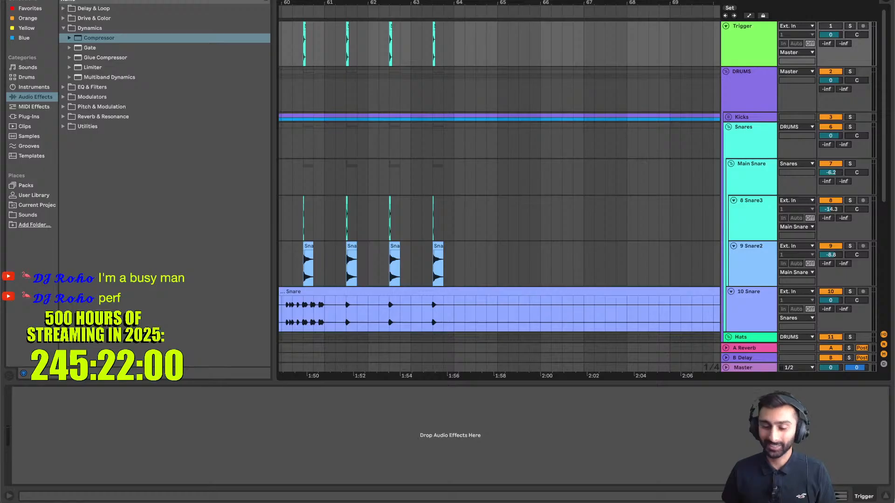
Expand the Kicks group to show its two kick tracks in the arrangement around bar 24
{"action": "scroll", "coordinate": [484, 227], "scroll_direction": "left", "scroll_amount": 8}
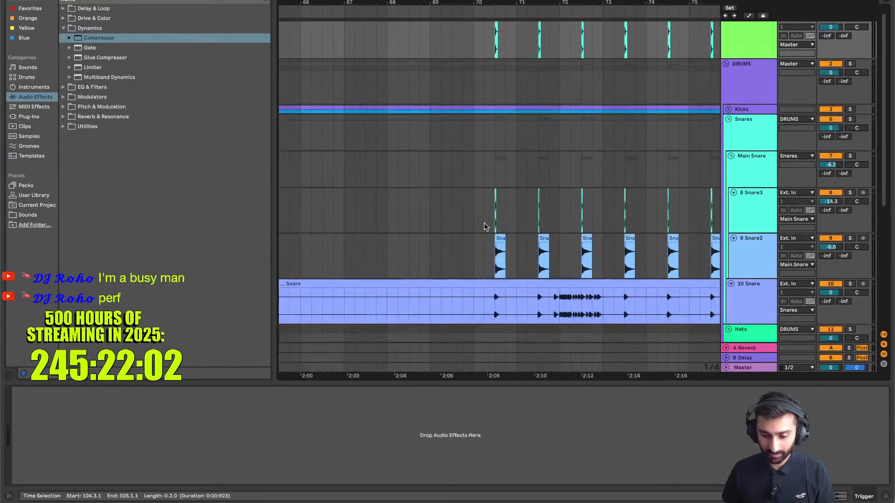
{"action": "scroll", "coordinate": [484, 227], "scroll_direction": "left", "scroll_amount": 15}
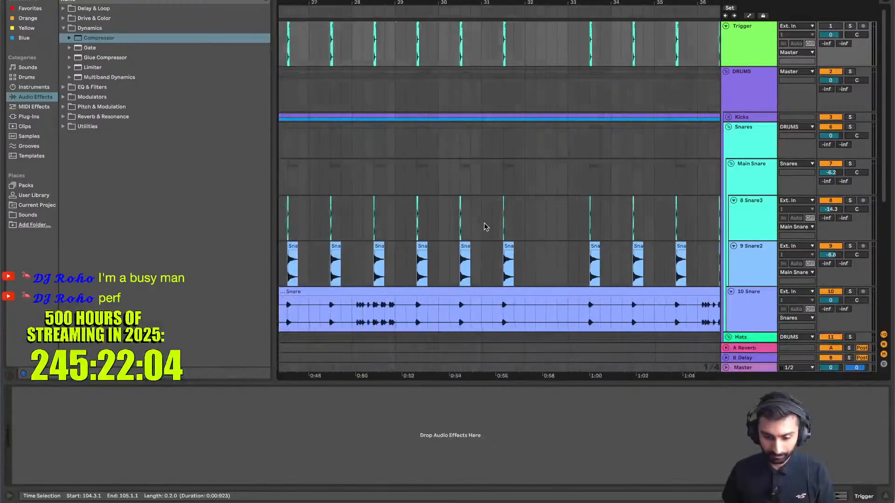
{"action": "scroll", "coordinate": [484, 227], "scroll_direction": "right", "scroll_amount": 2}
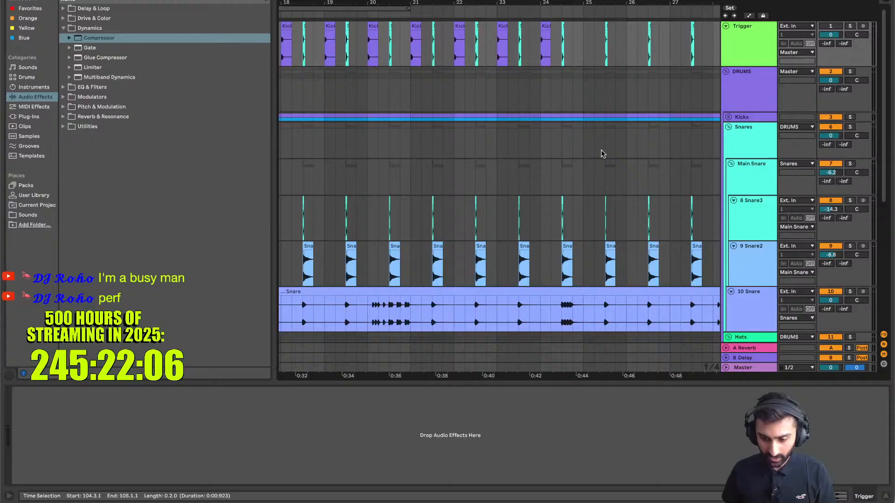
{"action": "left_click", "coordinate": [729, 117]}
{"action": "left_click", "coordinate": [551, 126]}
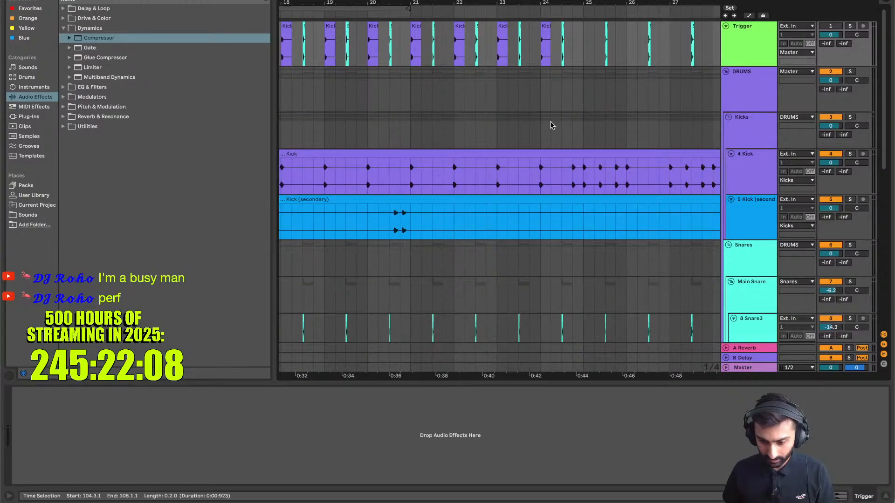
Copy the Trigger track's bar 24 kick clip to 24.4 and 25 on the same track
{"action": "scroll", "coordinate": [552, 126], "scroll_direction": "right", "scroll_amount": 1}
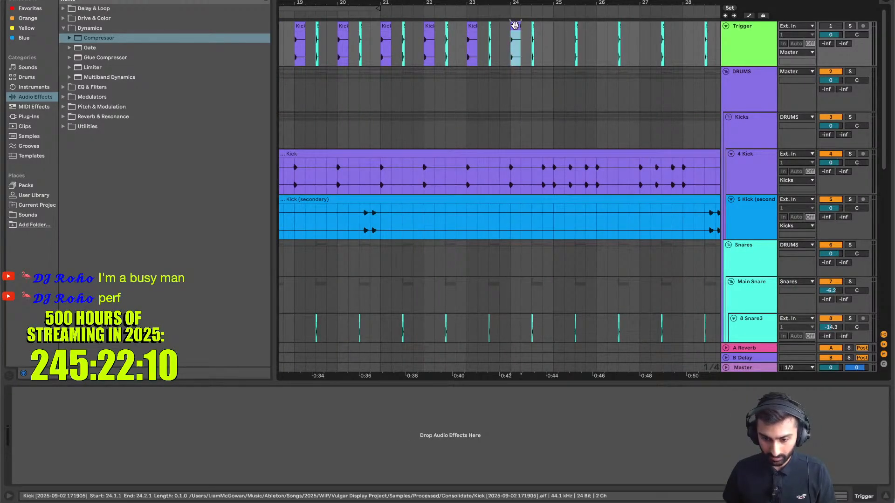
{"action": "left_click", "coordinate": [515, 42]}
{"action": "key", "text": "plus"}
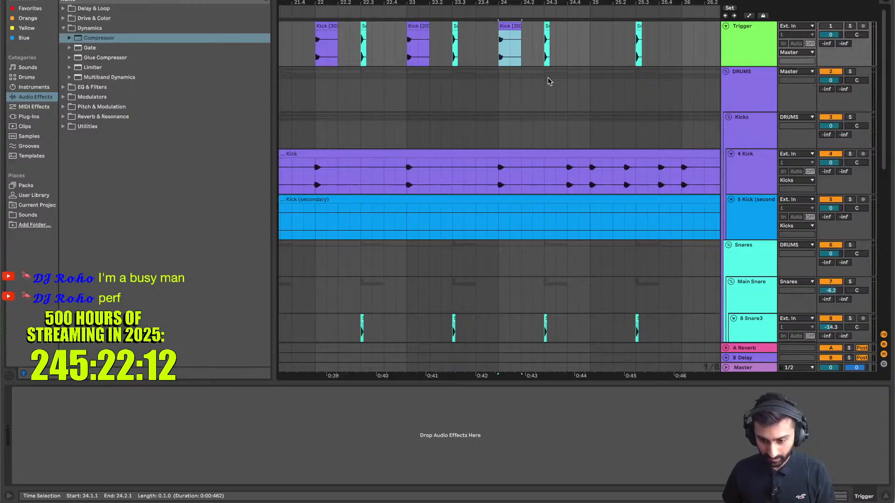
{"action": "left_click", "coordinate": [568, 52]}
{"action": "key", "text": "super+v"}
{"action": "key", "text": "super+d"}
{"action": "scroll", "coordinate": [567, 53], "scroll_direction": "right", "scroll_amount": 3}
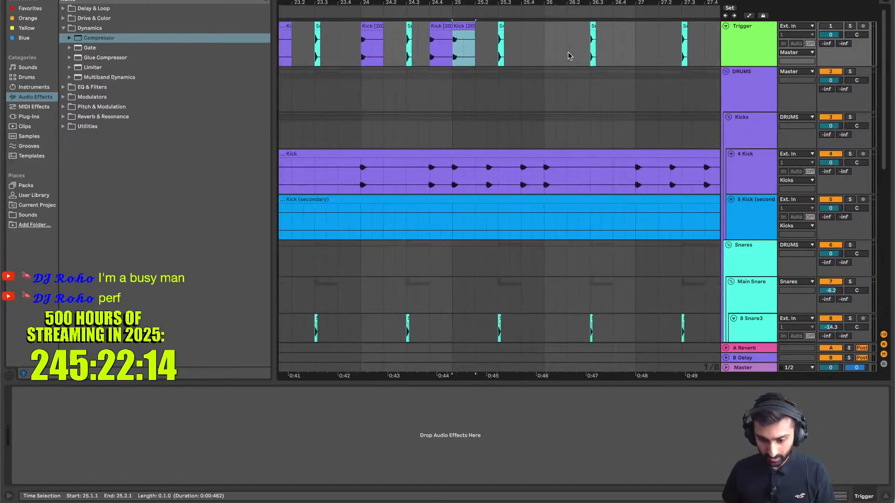
Copy the first half of the bar 25 kick clip and place it on the Trigger track at 25.2.3, 25.4 and 26
{"action": "left_click", "coordinate": [487, 43]}
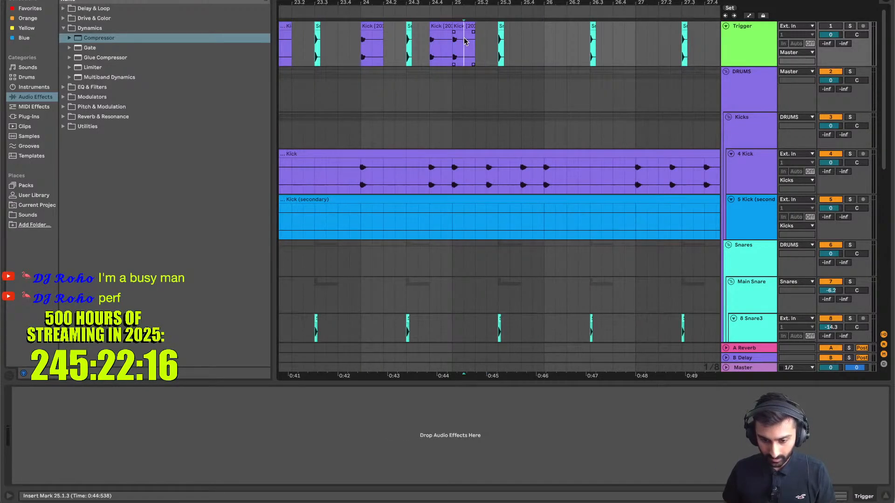
{"action": "left_click_drag", "start_coordinate": [465, 41], "coordinate": [456, 43]}
{"action": "left_click", "coordinate": [487, 59]}
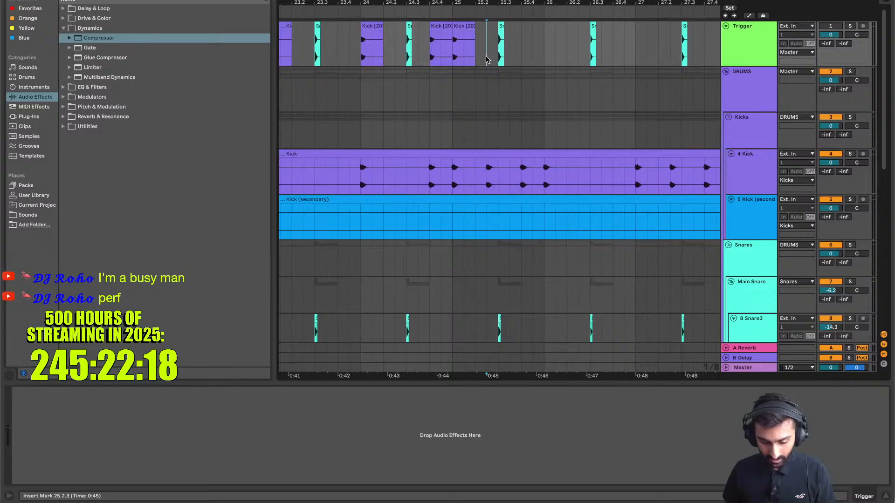
{"action": "key", "text": "ctrl+v"}
{"action": "left_click", "coordinate": [521, 49]}
{"action": "key", "text": "ctrl+v"}
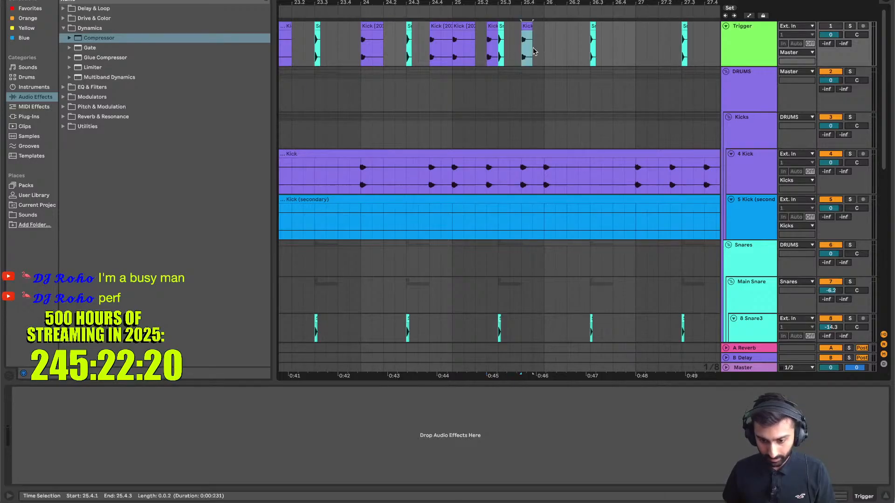
{"action": "left_click", "coordinate": [544, 46]}
{"action": "key", "text": "ctrl+v"}
{"action": "scroll", "coordinate": [543, 43], "scroll_direction": "right", "scroll_amount": 3}
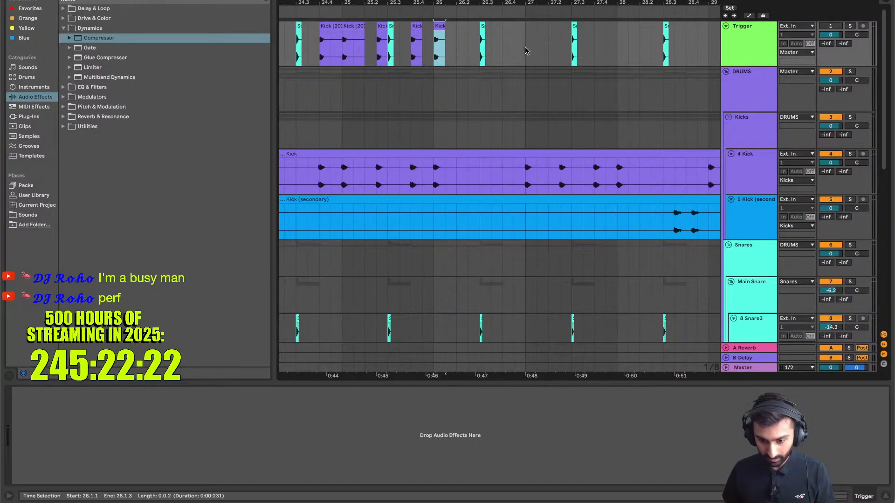
Paste the short kick clip on the Trigger track at 27, 27.2.3, 27.4 and 28, matching the Kick track's hits
{"action": "left_click", "coordinate": [525, 47]}
{"action": "key", "text": "ctrl+v"}
{"action": "left_click", "coordinate": [559, 49]}
{"action": "key", "text": "ctrl+v"}
{"action": "left_click", "coordinate": [601, 56]}
{"action": "key", "text": "ctrl+v"}
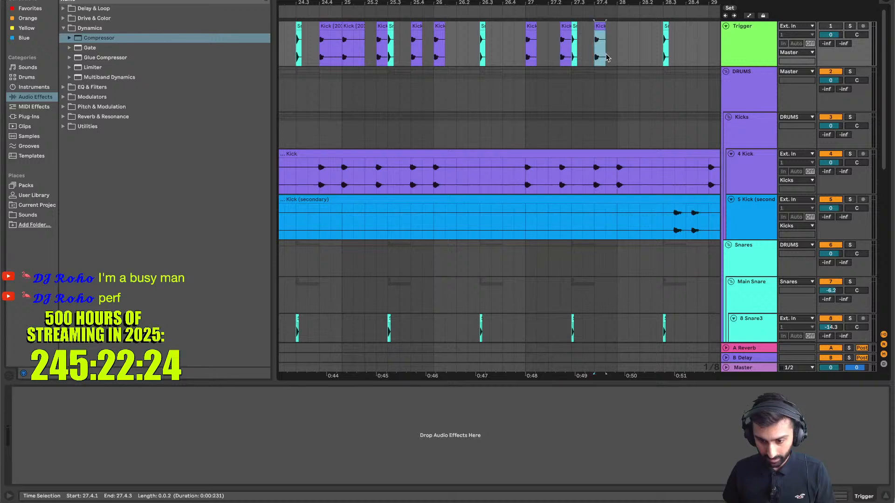
{"action": "left_click", "coordinate": [620, 57]}
{"action": "key", "text": "ctrl+v"}
Duplicate the Trigger track's two-bar pattern from bars 27–28 through bar 32, and delete the extra snare clip at 32.3
{"action": "scroll", "coordinate": [620, 57], "scroll_direction": "right", "scroll_amount": 5}
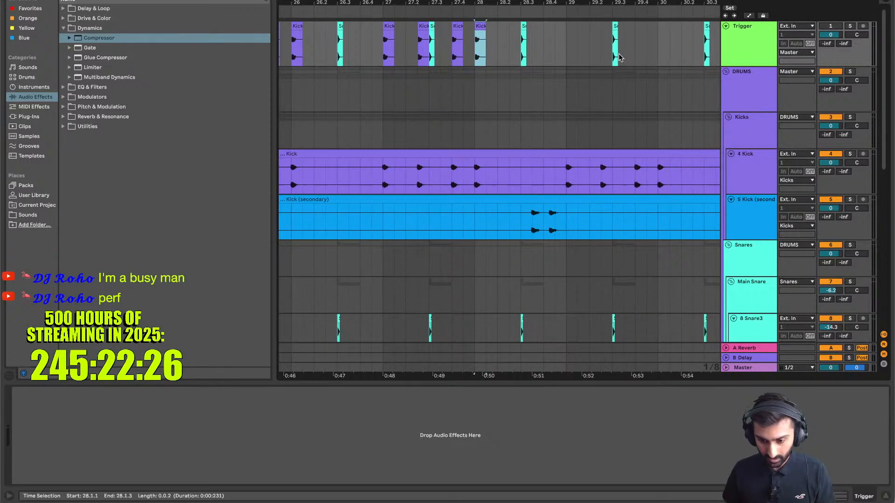
{"action": "left_click_drag", "start_coordinate": [384, 51], "coordinate": [539, 50]}
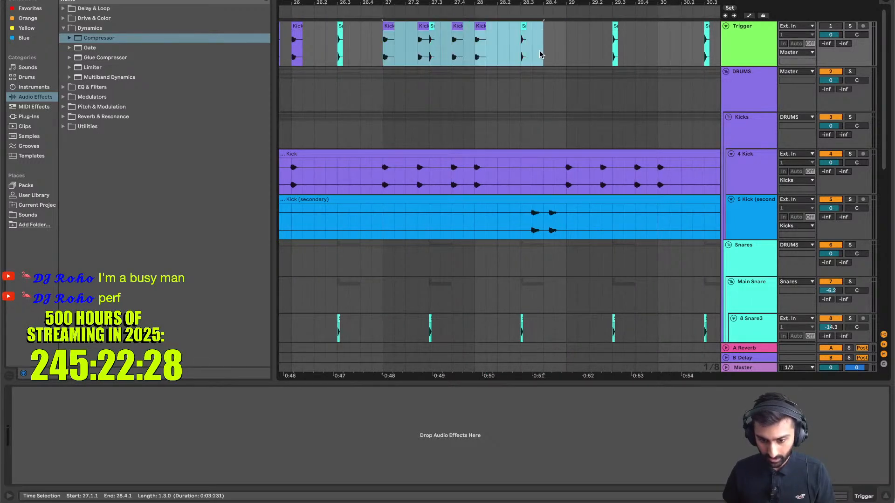
{"action": "key", "text": "ctrl+d"}
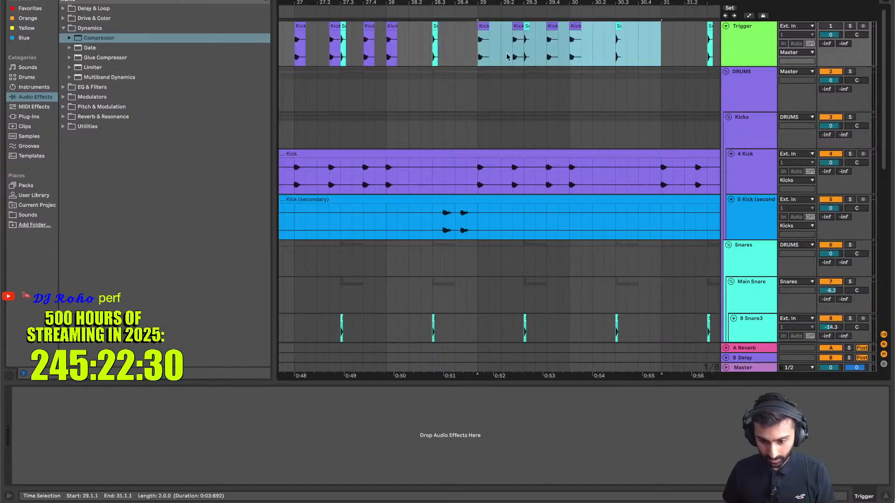
{"action": "scroll", "coordinate": [585, 102], "scroll_direction": "right", "scroll_amount": 8}
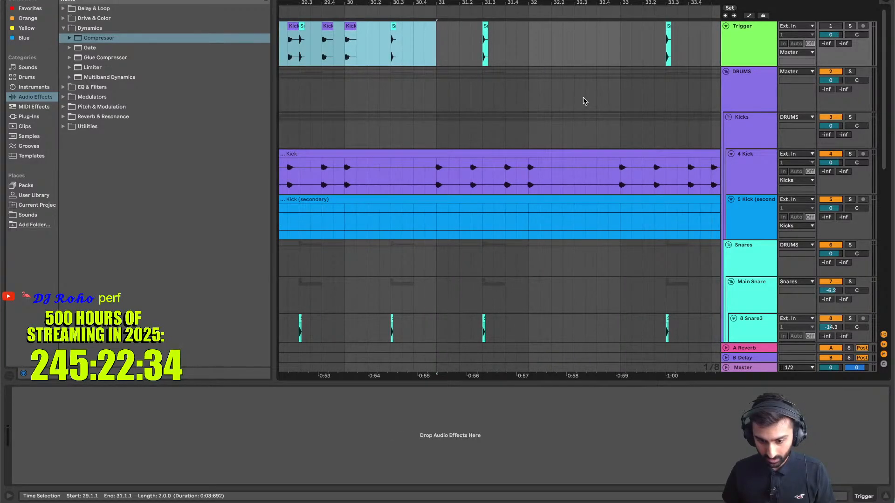
{"action": "key", "text": "ctrl+d"}
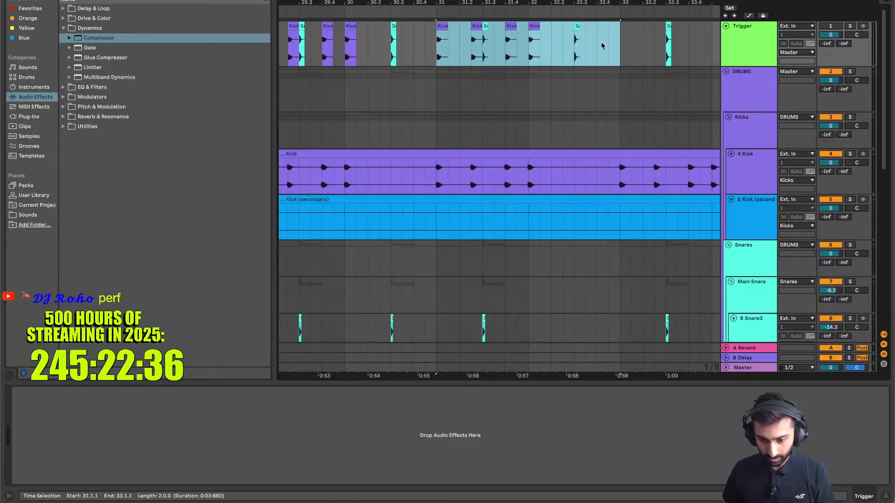
{"action": "left_click_drag", "start_coordinate": [591, 57], "coordinate": [547, 54]}
Paste the short kick clip on the Trigger track at 33, 33.2.3, 33.4 and 34
{"action": "scroll", "coordinate": [567, 66], "scroll_direction": "right", "scroll_amount": 4}
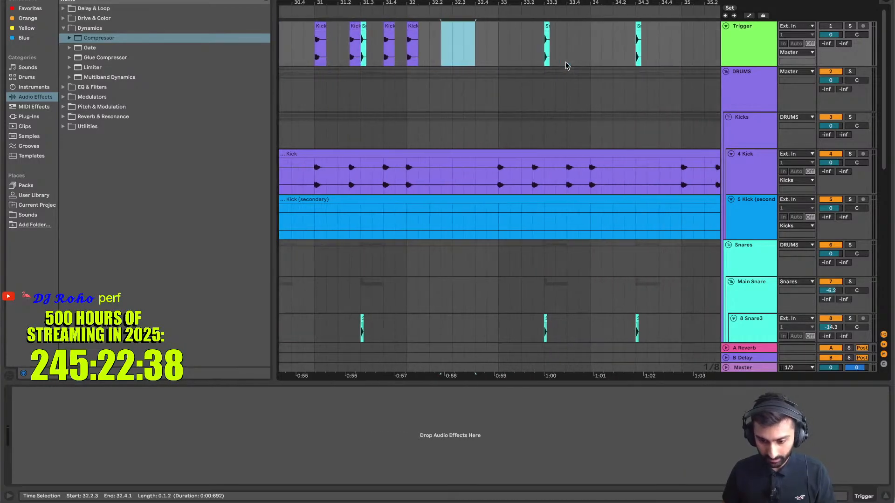
{"action": "left_click", "coordinate": [498, 55]}
{"action": "key", "text": "ctrl+v"}
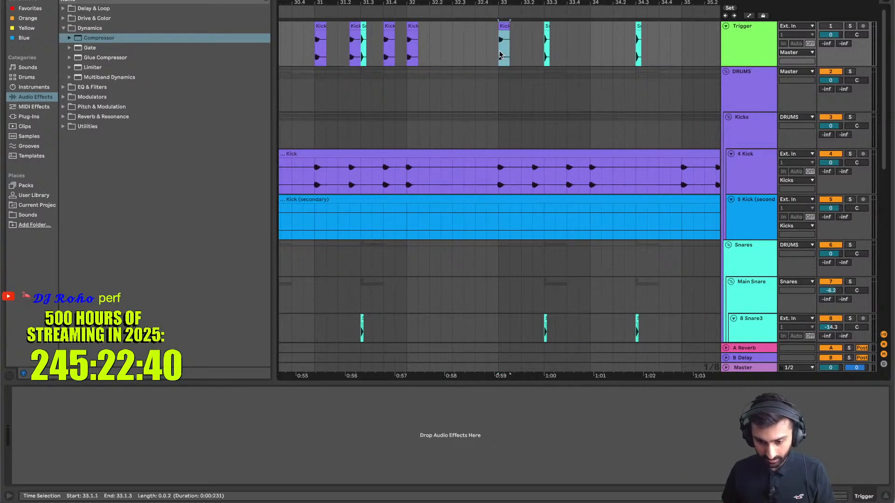
{"action": "left_click", "coordinate": [534, 47]}
{"action": "key", "text": "ctrl+v"}
{"action": "left_click", "coordinate": [568, 46]}
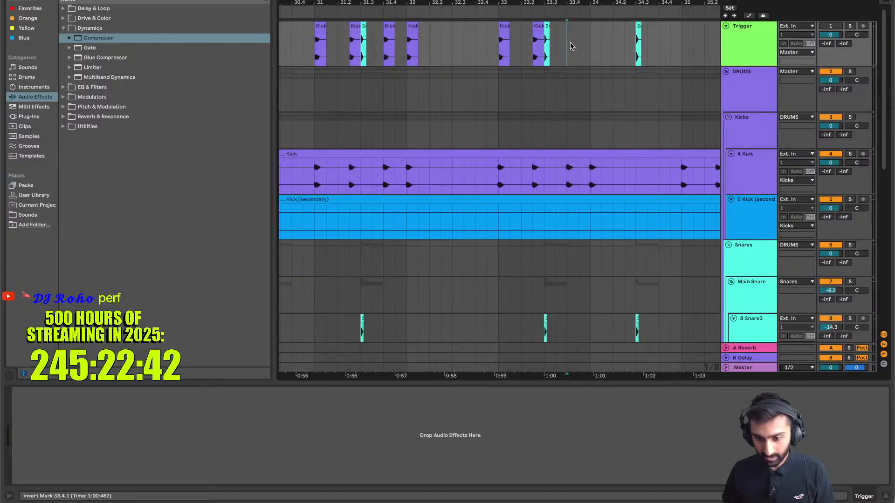
{"action": "key", "text": "ctrl+v"}
{"action": "left_click", "coordinate": [591, 47]}
{"action": "key", "text": "ctrl+v"}
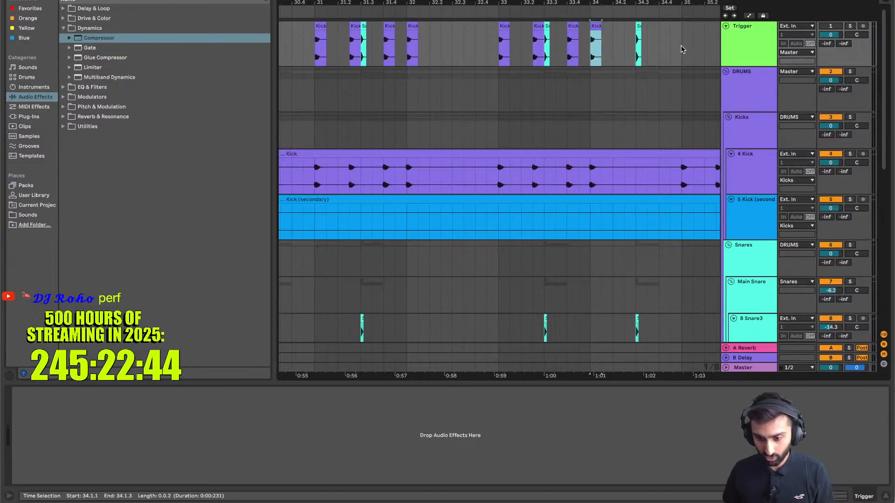
Duplicate the Trigger track's pattern from bars 33–34 three times, filling bars 35 through 40
{"action": "left_click_drag", "start_coordinate": [682, 48], "coordinate": [497, 65]}
{"action": "key", "text": "ctrl+d"}
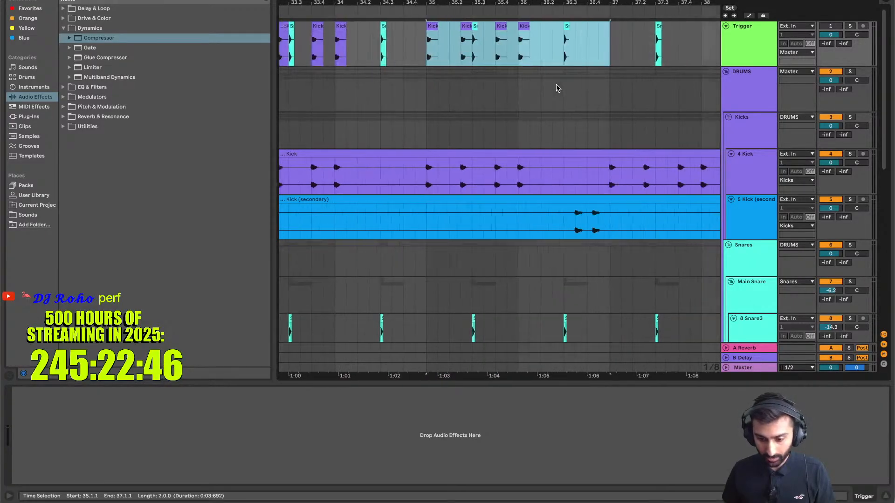
{"action": "key", "text": "ctrl+d"}
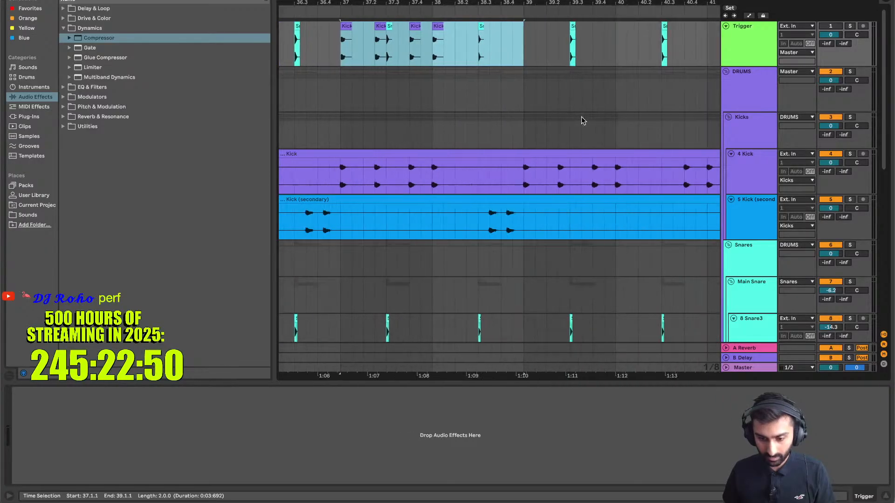
{"action": "key", "text": "ctrl+d"}
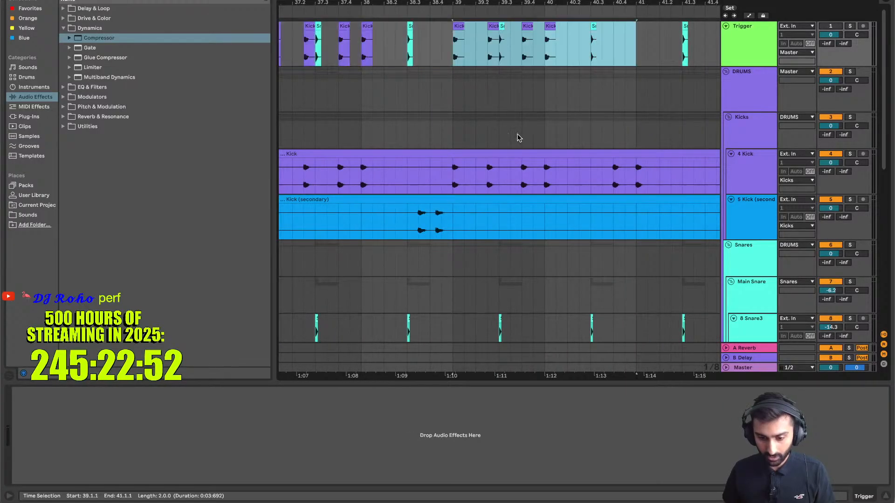
Paste the short kick clip on the Trigger track at 40.4, 41, 42 and 43
{"action": "left_click", "coordinate": [535, 47]}
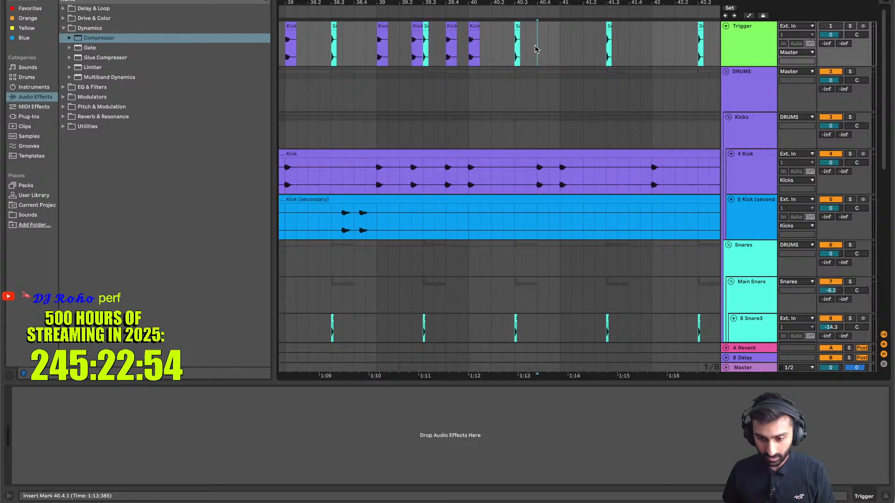
{"action": "key", "text": "ctrl+v"}
{"action": "left_click", "coordinate": [557, 48]}
{"action": "key", "text": "ctrl+v"}
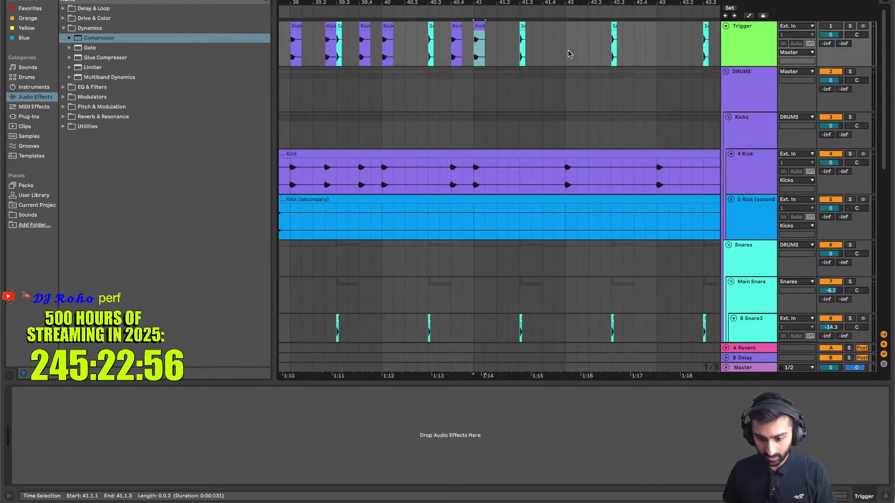
{"action": "left_click", "coordinate": [568, 50]}
{"action": "key", "text": "ctrl+v"}
{"action": "left_click", "coordinate": [579, 50]}
{"action": "key", "text": "ctrl+v"}
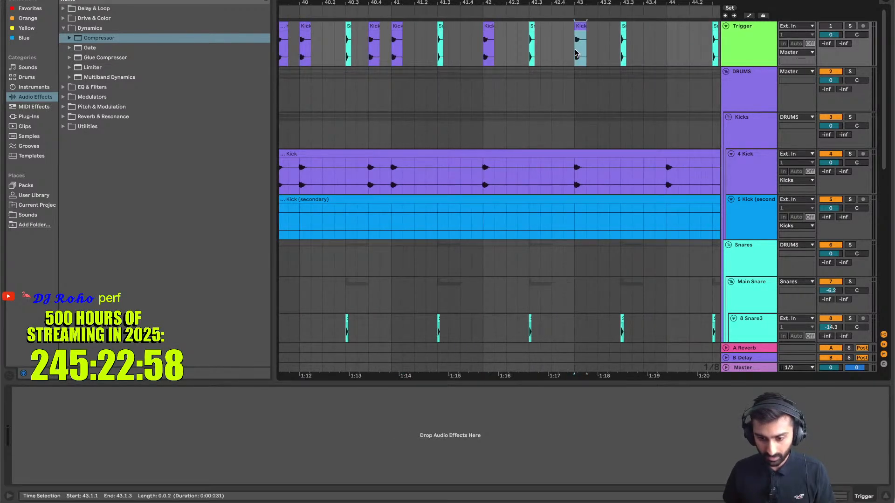
Duplicate the Trigger track's pattern from bars 41–42 three times, filling bars 43 through 48
{"action": "left_click_drag", "start_coordinate": [575, 49], "coordinate": [397, 50]}
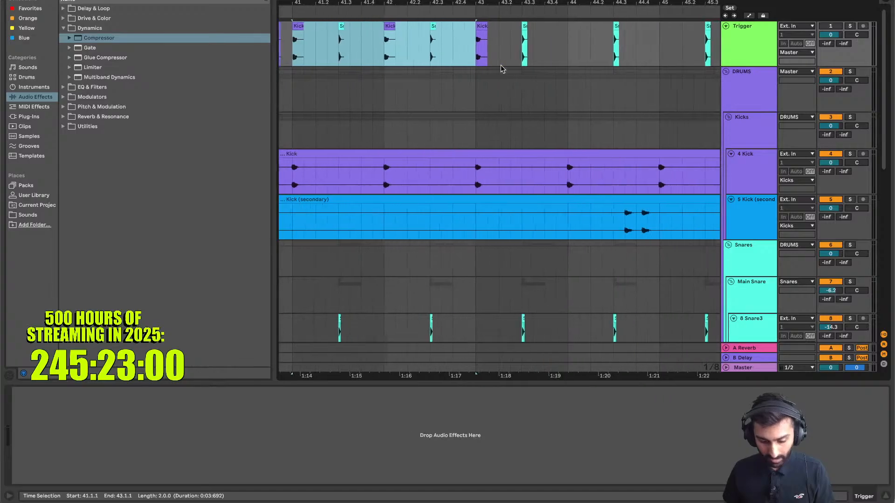
{"action": "key", "text": "ctrl+d"}
{"action": "key", "text": "ctrl+d"}
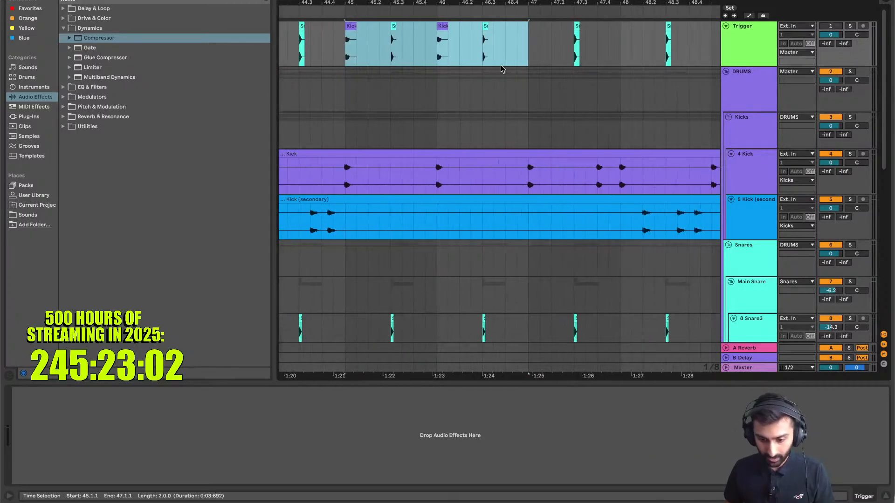
{"action": "key", "text": "ctrl+d"}
Paste the short kick clip on the Trigger track at 47.4, 49 and 50
{"action": "left_click", "coordinate": [506, 52]}
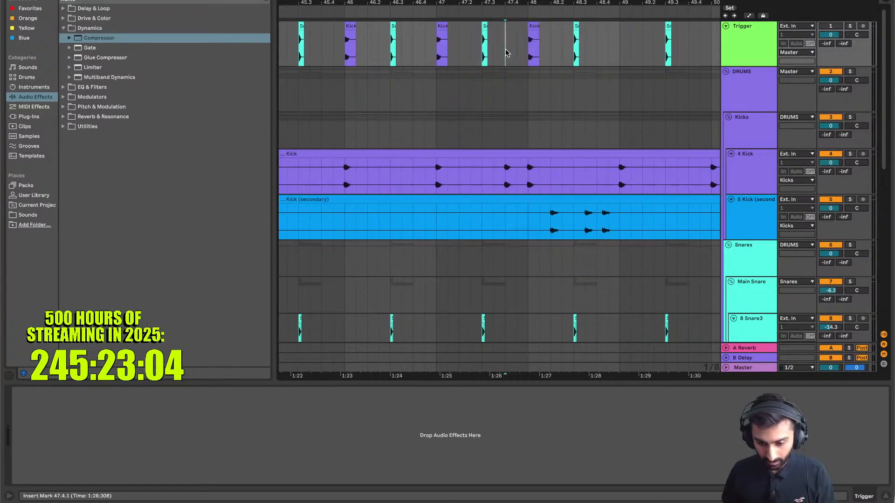
{"action": "key", "text": "ctrl+v"}
{"action": "scroll", "coordinate": [564, 60], "scroll_direction": "right", "scroll_amount": 2}
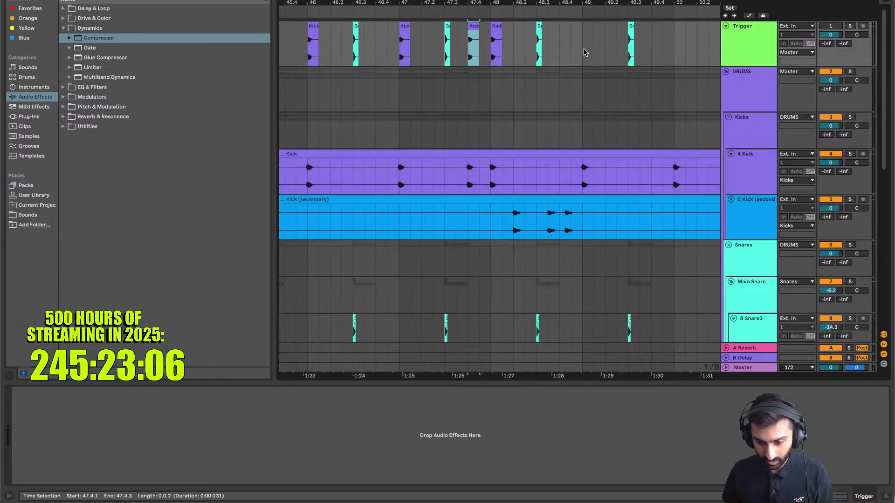
{"action": "left_click", "coordinate": [584, 52]}
{"action": "key", "text": "ctrl+v"}
{"action": "scroll", "coordinate": [582, 50], "scroll_direction": "right", "scroll_amount": 3}
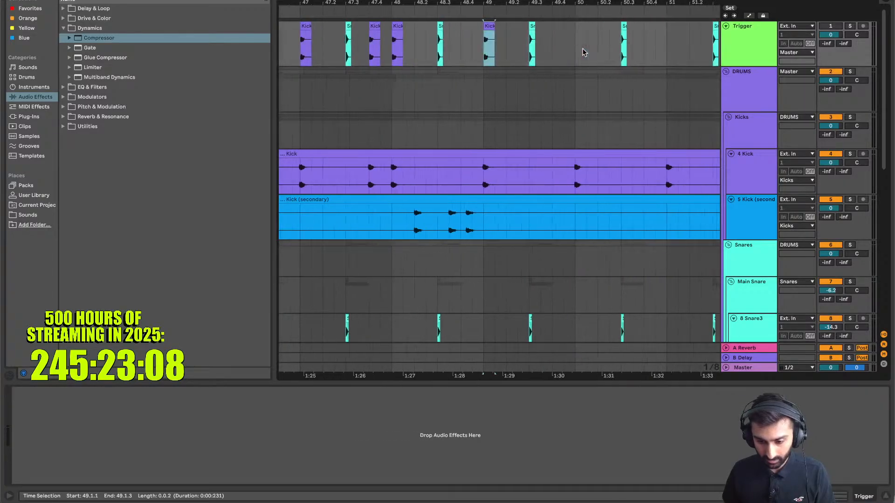
{"action": "left_click", "coordinate": [579, 49]}
{"action": "key", "text": "ctrl+v"}
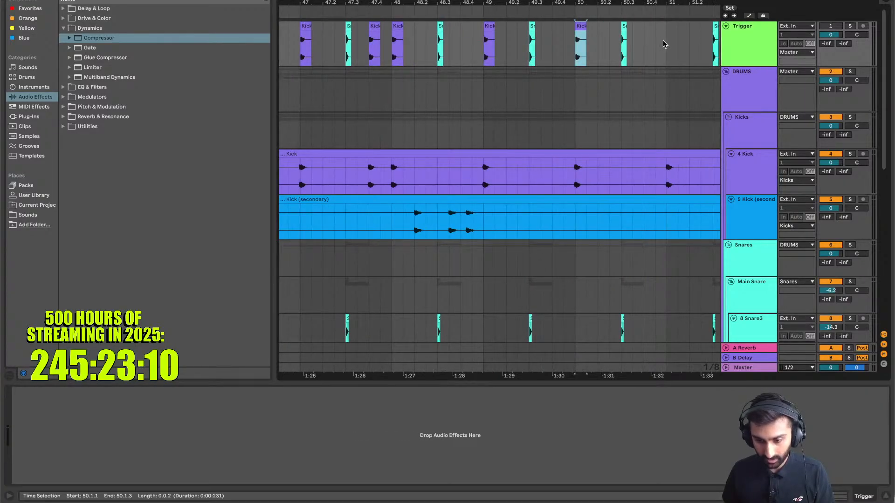
Duplicate the Trigger track's pattern from bars 49–50 three times, filling bars 51 through 56
{"action": "left_click_drag", "start_coordinate": [665, 44], "coordinate": [482, 105]}
{"action": "key", "text": "ctrl+d"}
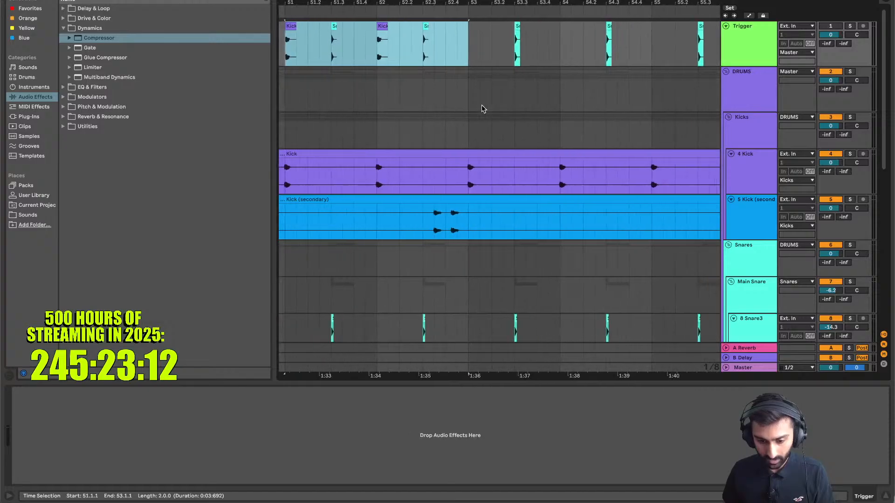
{"action": "key", "text": "ctrl+d"}
{"action": "key", "text": "ctrl+d"}
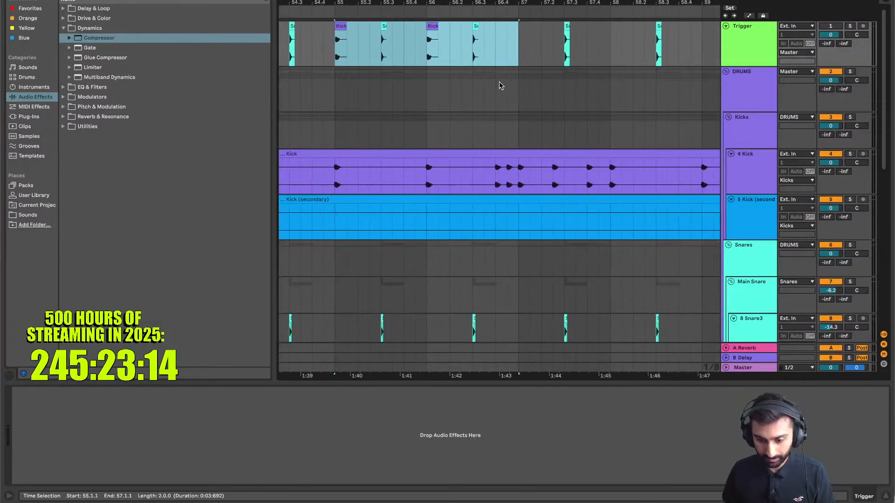
Paste the short kick clip on the Trigger track at 56.4 and duplicate it twice, to 56.4.3 and 57.1
{"action": "left_click", "coordinate": [493, 61]}
{"action": "key", "text": "ctrl+v"}
{"action": "scroll", "coordinate": [494, 61], "scroll_direction": "up", "scroll_amount": 3}
{"action": "key", "text": "ctrl+d"}
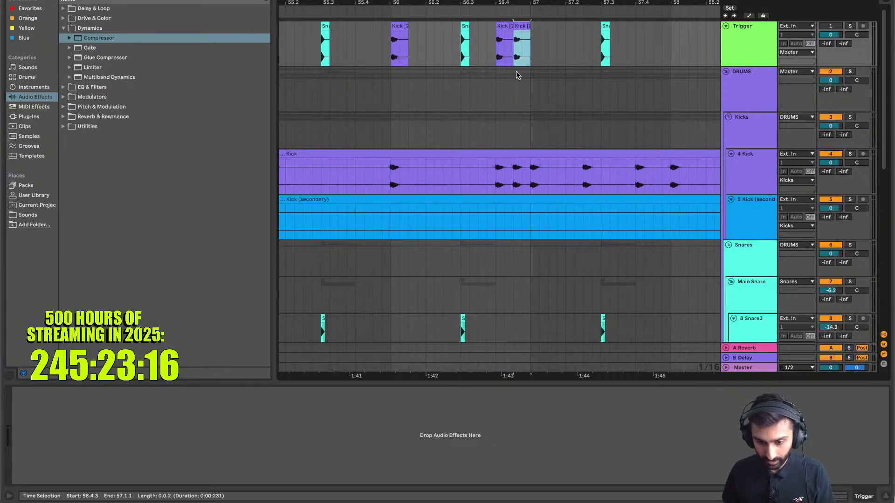
{"action": "key", "text": "ctrl+d"}
Paste the short kick clip on the Trigger track at 57.2.3, 57.4 and 58.1
{"action": "scroll", "coordinate": [516, 75], "scroll_direction": "down", "scroll_amount": 4}
{"action": "left_click", "coordinate": [496, 54]}
{"action": "key", "text": "ctrl+v"}
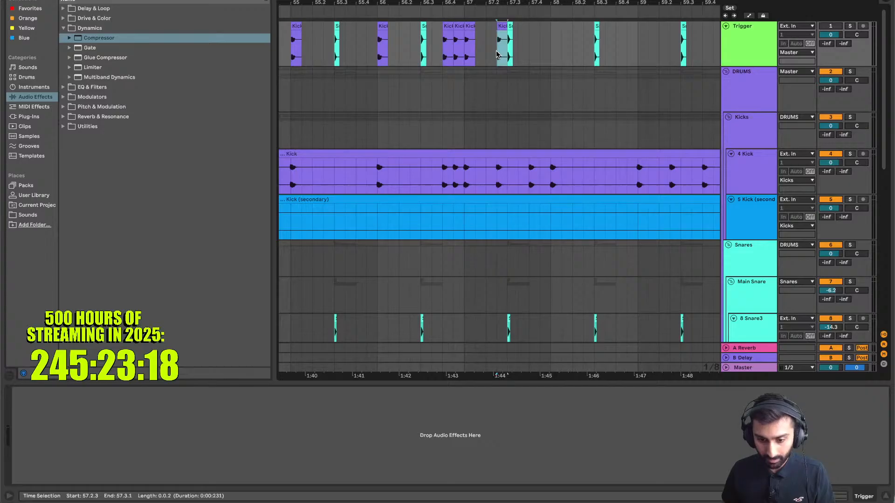
{"action": "left_click", "coordinate": [530, 52]}
{"action": "key", "text": "ctrl+v"}
{"action": "left_click", "coordinate": [554, 48]}
{"action": "key", "text": "ctrl+v"}
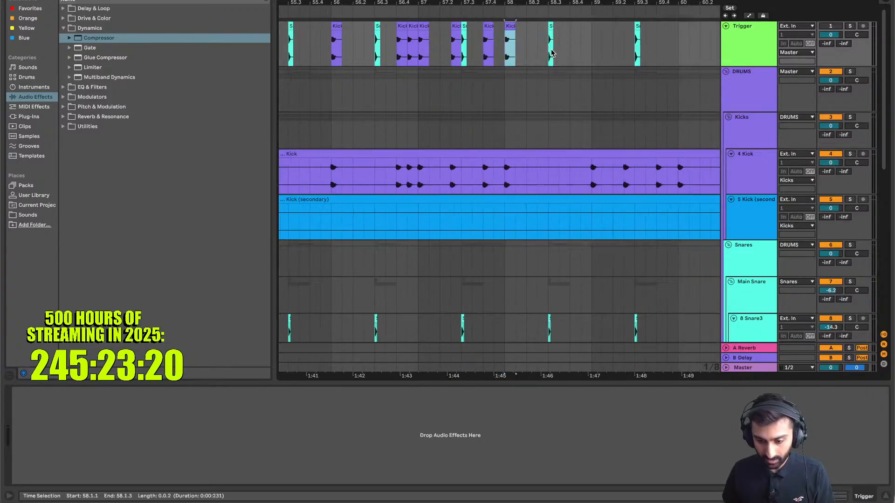
Paste the short kick clip on the Trigger track at 59.1, 59.2.3 and 59.4
{"action": "left_click", "coordinate": [555, 47]}
{"action": "key", "text": "ctrl+v"}
{"action": "left_click", "coordinate": [584, 50]}
{"action": "key", "text": "ctrl+v"}
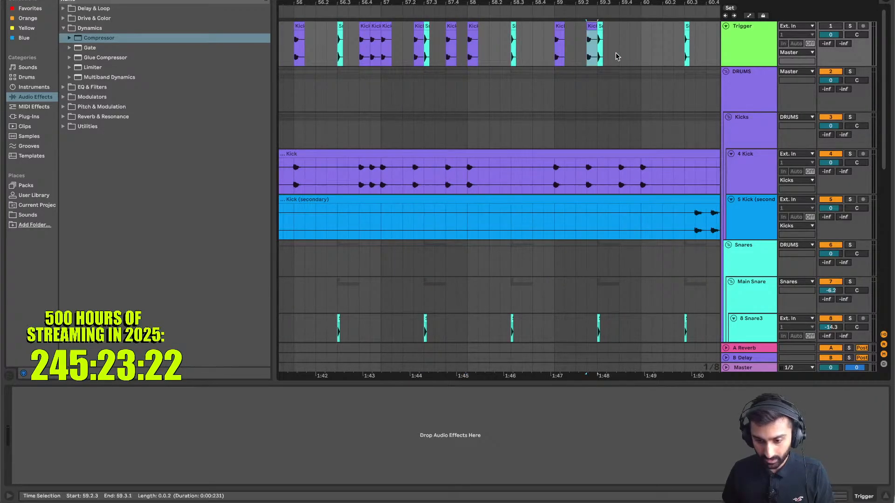
{"action": "left_click", "coordinate": [618, 55]}
{"action": "key", "text": "ctrl+v"}
Duplicate the Trigger track's pattern from bars 59–60 twice, filling bars 61 through 64
{"action": "scroll", "coordinate": [637, 56], "scroll_direction": "right", "scroll_amount": 3}
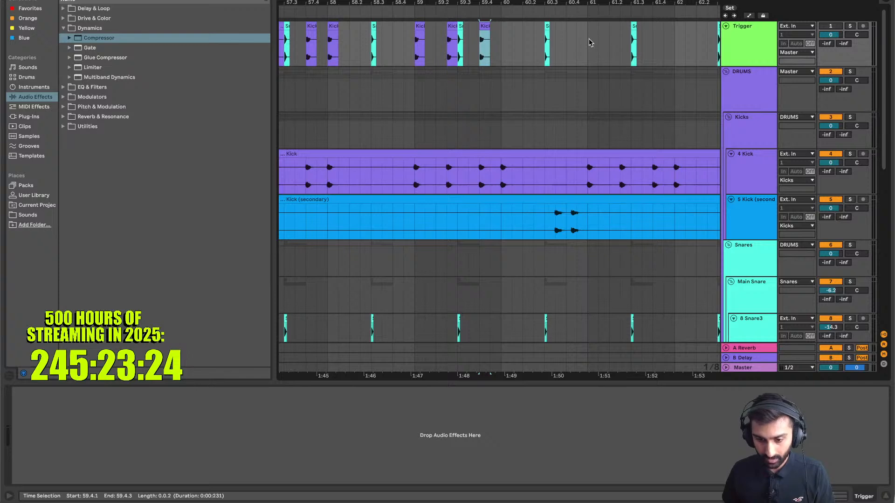
{"action": "left_click_drag", "start_coordinate": [589, 43], "coordinate": [410, 47]}
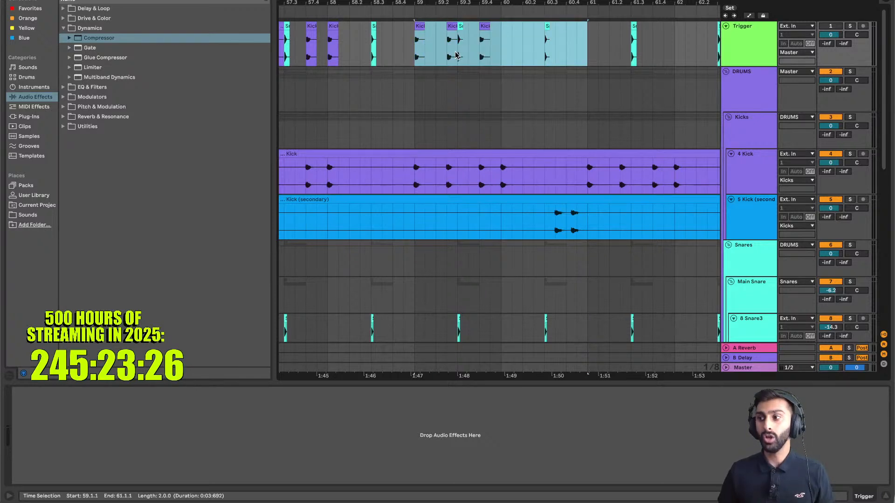
{"action": "key", "text": "ctrl+d"}
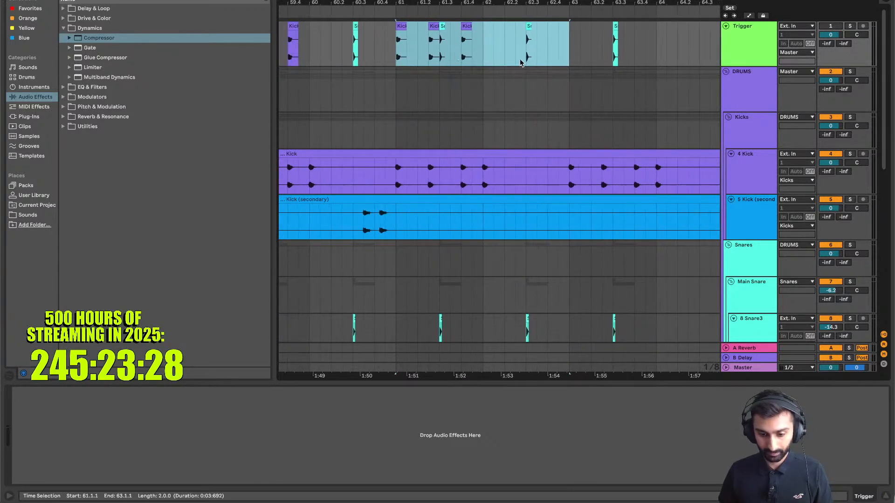
{"action": "key", "text": "ctrl+d"}
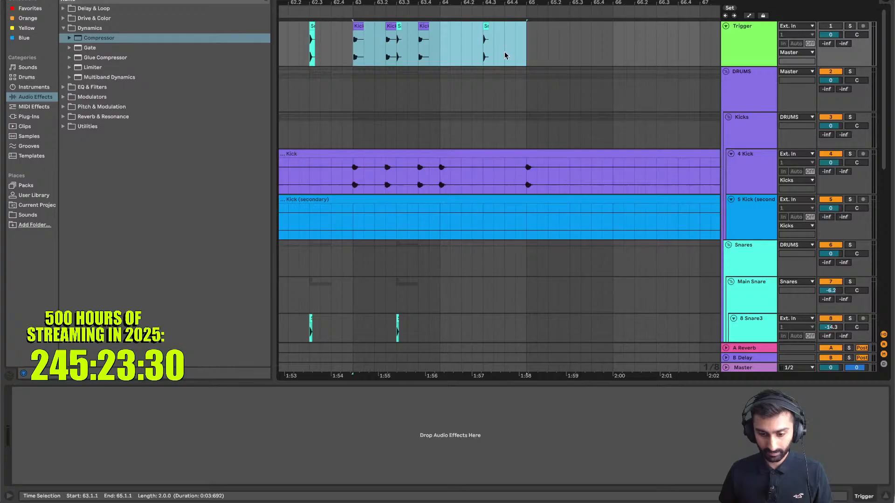
Remove the extra snare clip at 64.3 from the Trigger track and paste the short kick clip at 65.1
{"action": "left_click_drag", "start_coordinate": [504, 55], "coordinate": [457, 57]}
{"action": "left_click", "coordinate": [528, 56]}
{"action": "key", "text": "ctrl+v"}
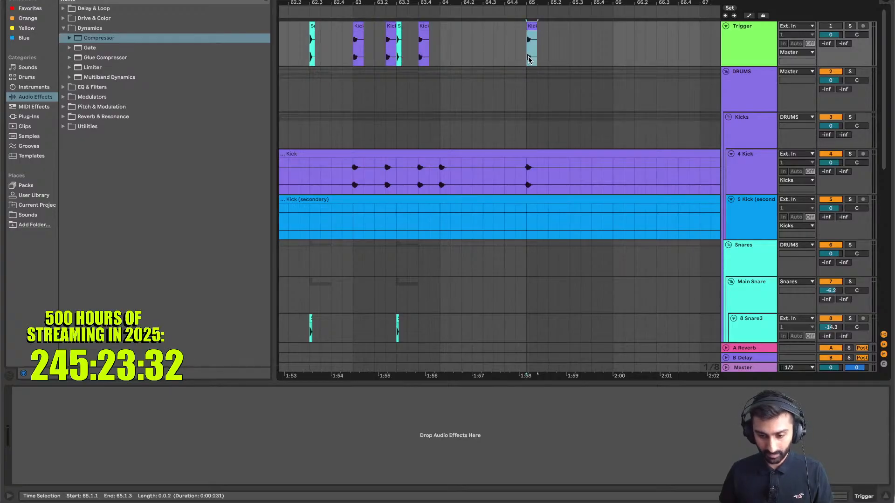
Paste the short kick clip on the Trigger track at 71.1, 71.2, 71.4 and 72.1
{"action": "scroll", "coordinate": [528, 56], "scroll_direction": "right", "scroll_amount": 10}
{"action": "scroll", "coordinate": [527, 56], "scroll_direction": "right", "scroll_amount": 2}
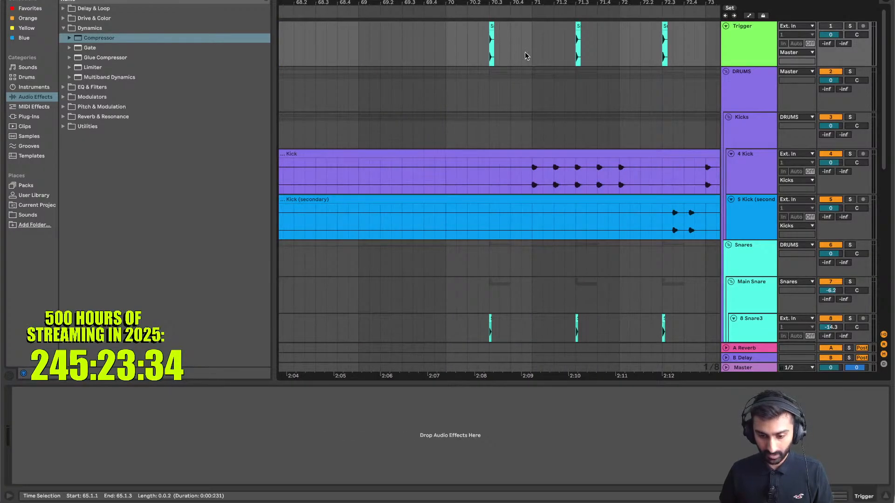
{"action": "left_click", "coordinate": [535, 45]}
{"action": "key", "text": "ctrl+v"}
{"action": "left_click", "coordinate": [555, 47]}
{"action": "key", "text": "ctrl+v"}
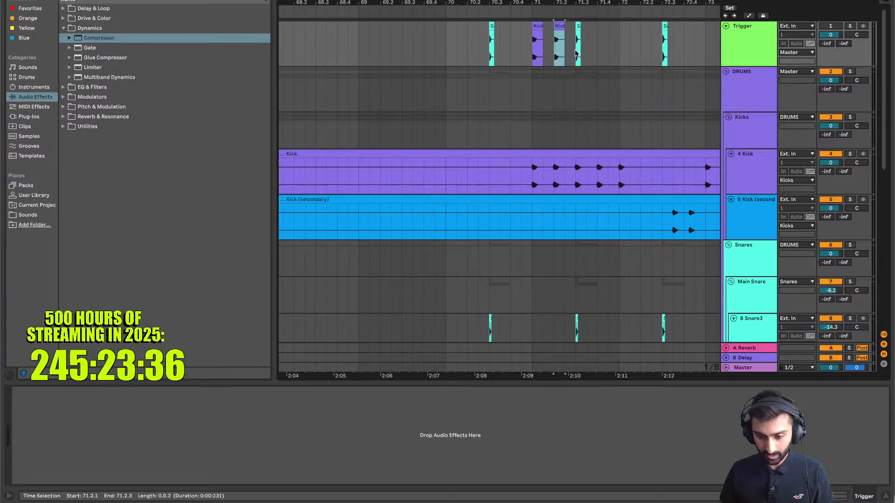
{"action": "left_click", "coordinate": [599, 44]}
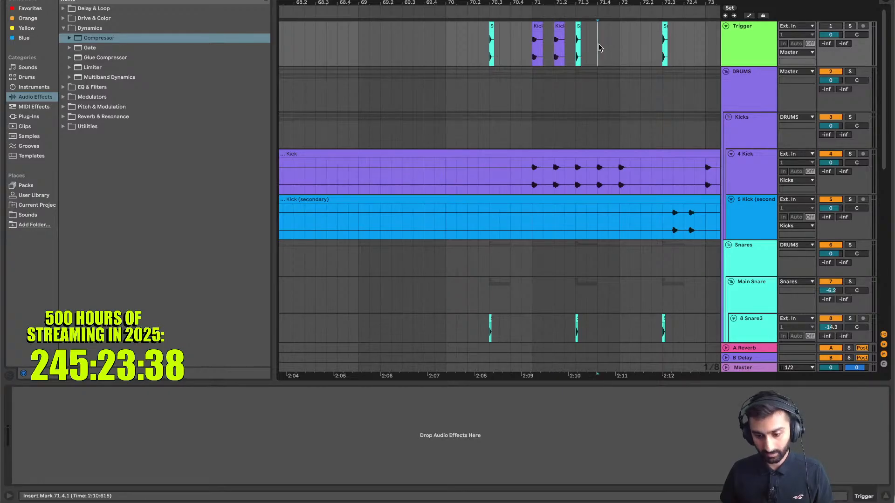
{"action": "key", "text": "ctrl+v"}
{"action": "key", "text": "ctrl+v"}
{"action": "scroll", "coordinate": [618, 43], "scroll_direction": "right", "scroll_amount": 2}
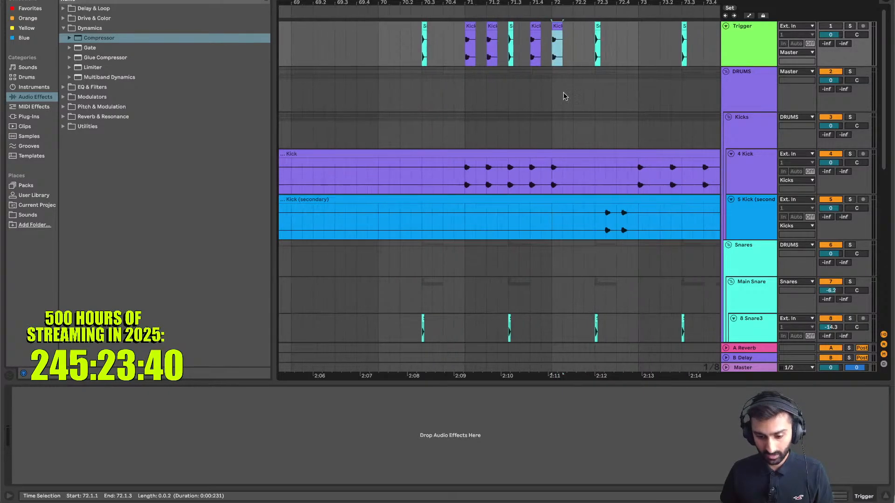
Play the song from 71.1 and repeatedly from 70.2.3 to check how the kick and snare hits fall in bar 71
{"action": "scroll", "coordinate": [508, 168], "scroll_direction": "down", "scroll_amount": 3}
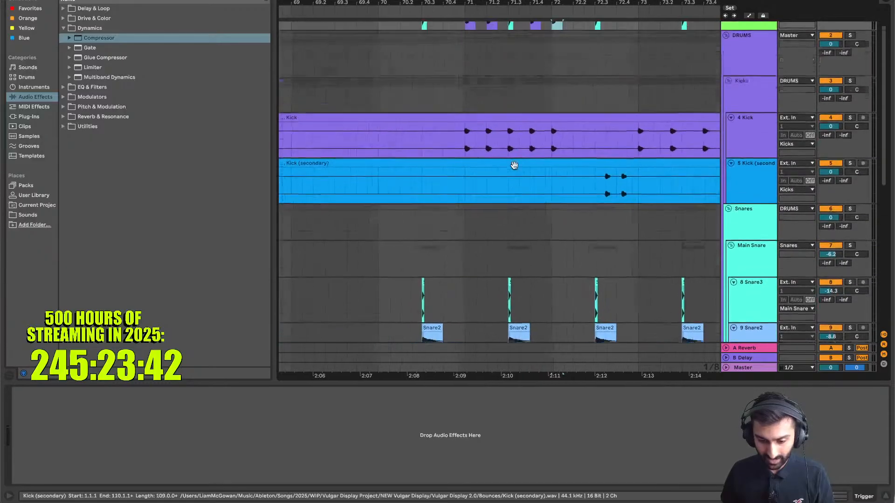
{"action": "left_click", "coordinate": [469, 95]}
{"action": "key", "text": "space"}
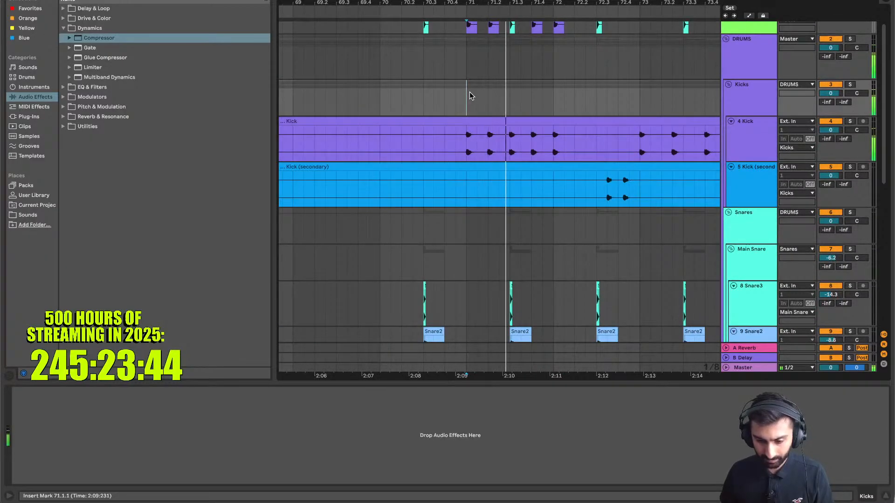
{"action": "key", "text": "space"}
{"action": "key", "text": "space"}
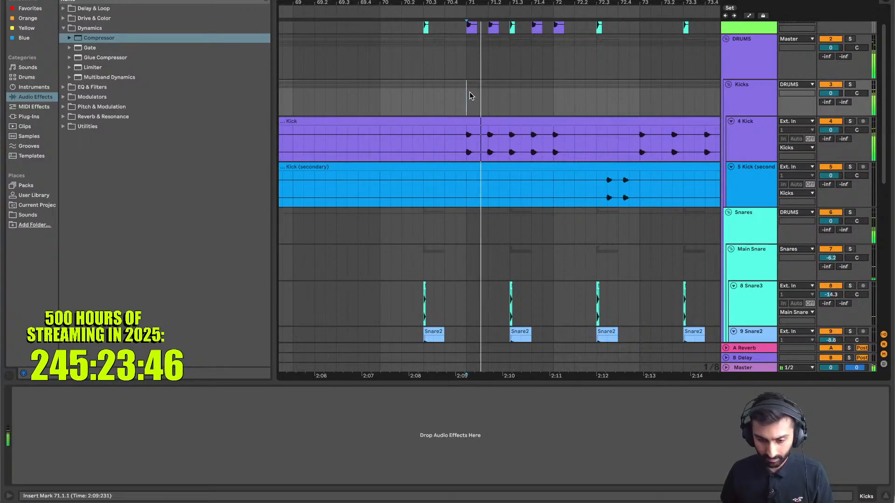
{"action": "left_click", "coordinate": [414, 91]}
{"action": "key", "text": "space"}
{"action": "key", "text": "space"}
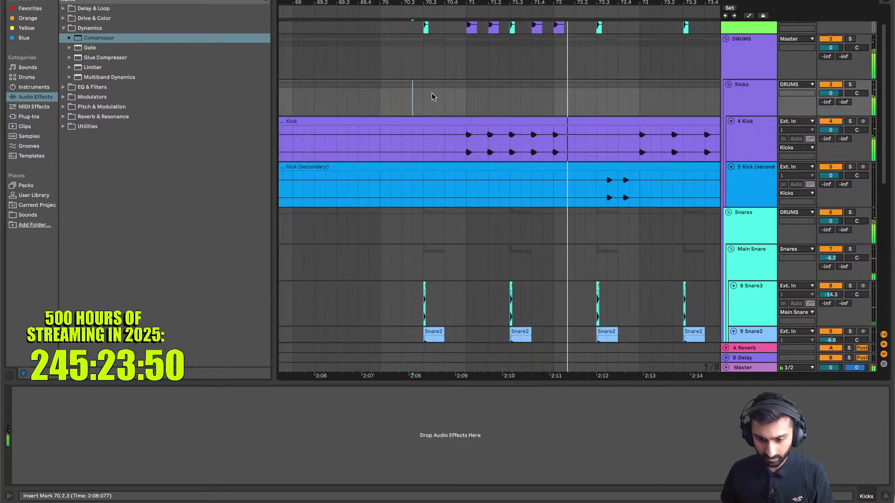
{"action": "key", "text": "space"}
{"action": "key", "text": "space"}
{"action": "scroll", "coordinate": [431, 96], "scroll_direction": "up", "scroll_amount": 1}
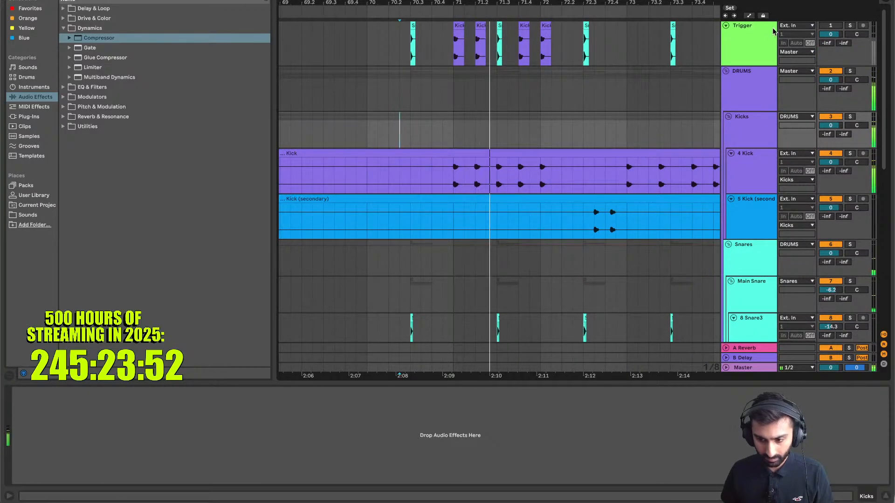
{"action": "key", "text": "space"}
{"action": "key", "text": "space"}
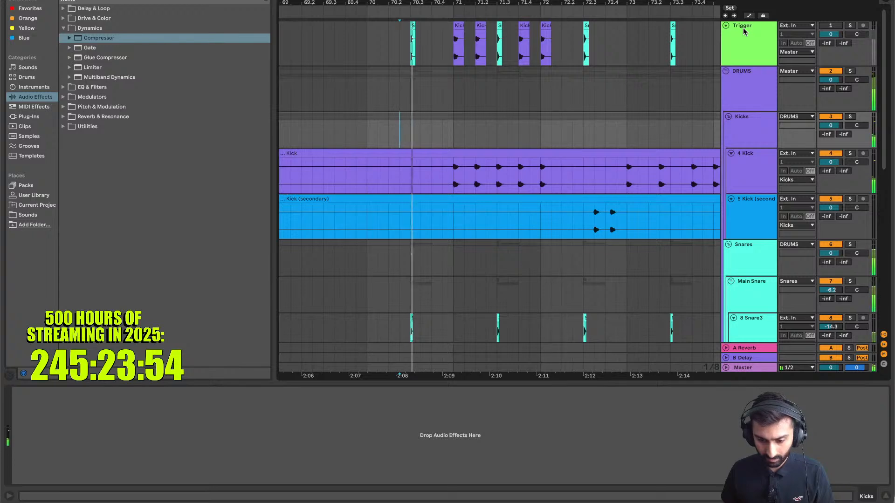
{"action": "key", "text": "space"}
{"action": "key", "text": "space"}
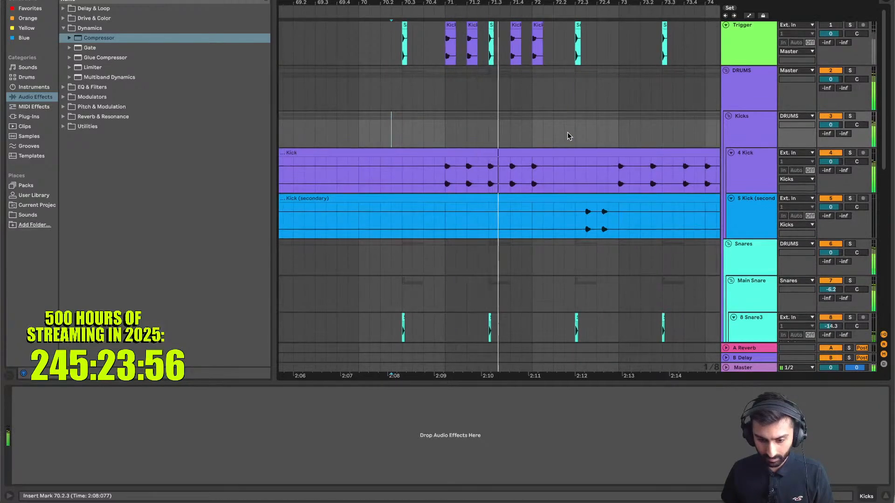
{"action": "key", "text": "space"}
Delete the kick hit at 71.3 on the 4 Kick track, trim the preceding clip's end to 71.2.3, and play back the edit
{"action": "left_click_drag", "start_coordinate": [488, 174], "coordinate": [499, 179]}
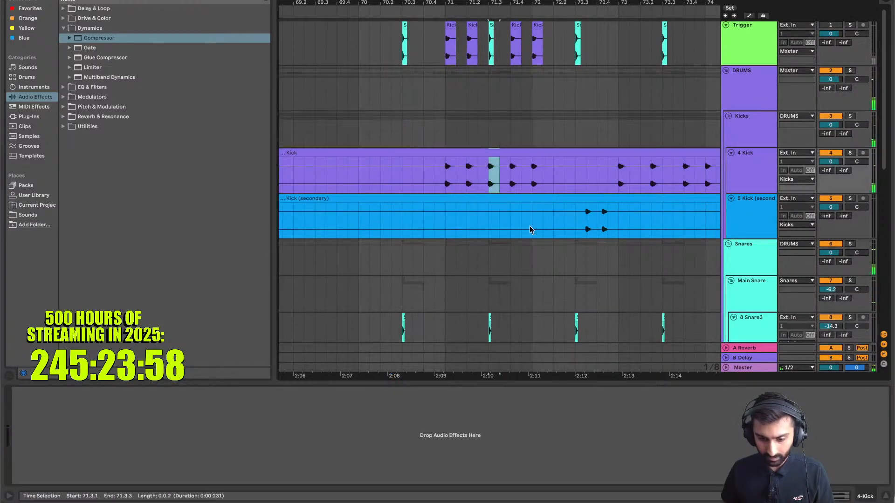
{"action": "key", "text": "Delete"}
{"action": "left_click", "coordinate": [441, 136]}
{"action": "key", "text": "space"}
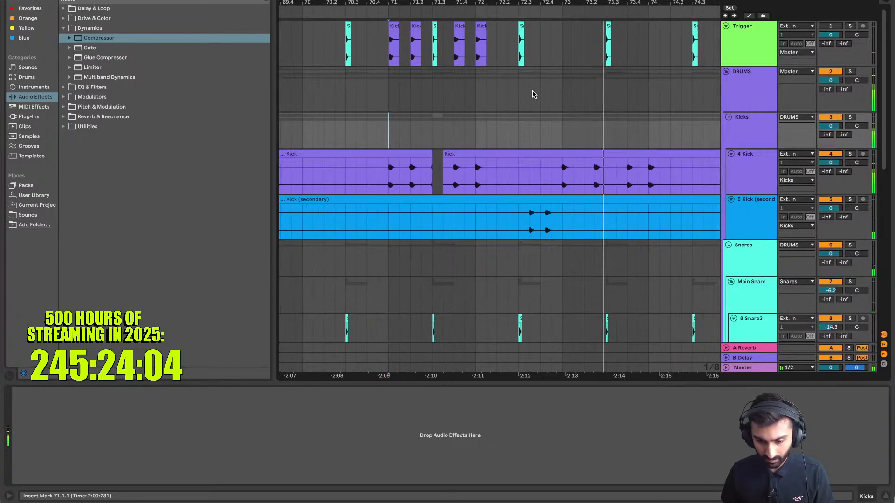
{"action": "left_click_drag", "start_coordinate": [406, 153], "coordinate": [400, 153]}
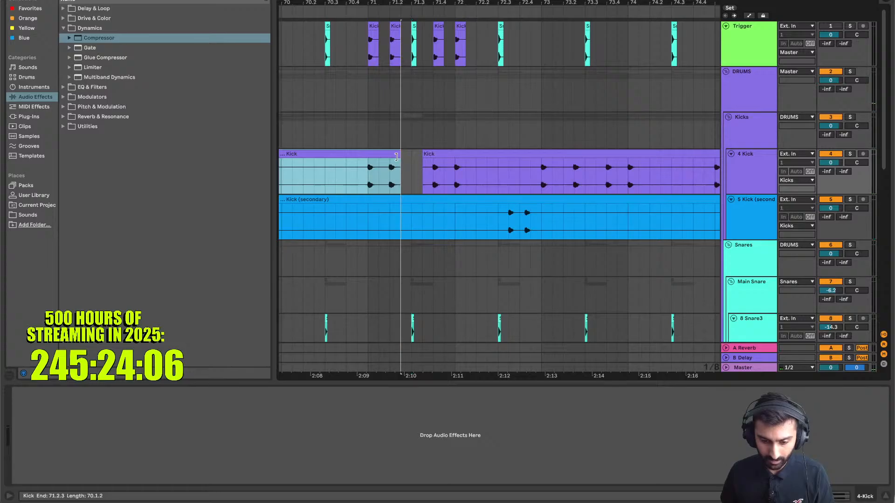
{"action": "left_click", "coordinate": [340, 133]}
{"action": "key", "text": "space"}
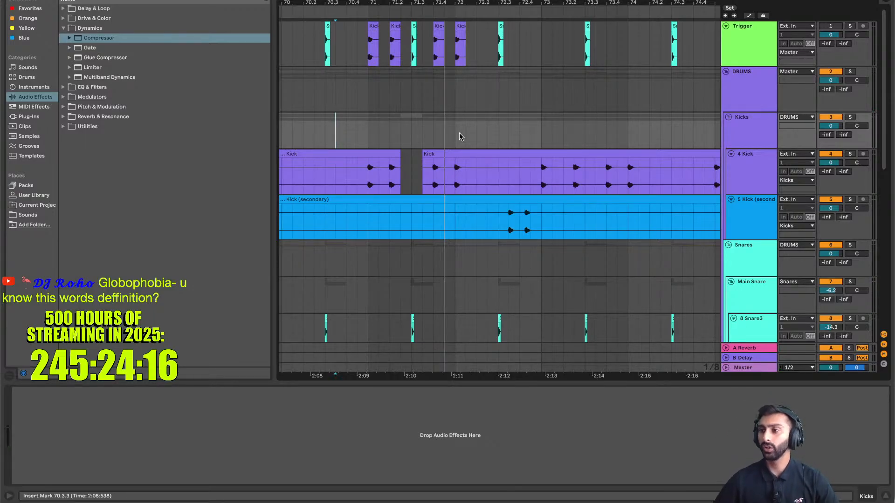
Paste the short kick clip on the Trigger track at 73.1, 73.2.3, 73.4 and 74.1
{"action": "scroll", "coordinate": [485, 116], "scroll_direction": "right", "scroll_amount": 2}
{"action": "left_click", "coordinate": [498, 50]}
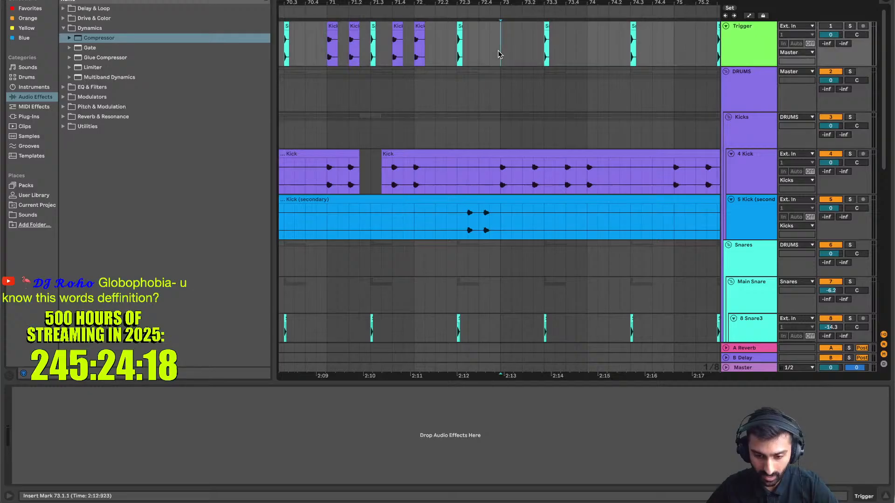
{"action": "key", "text": "ctrl+v"}
{"action": "left_click", "coordinate": [532, 51]}
{"action": "key", "text": "ctrl+v"}
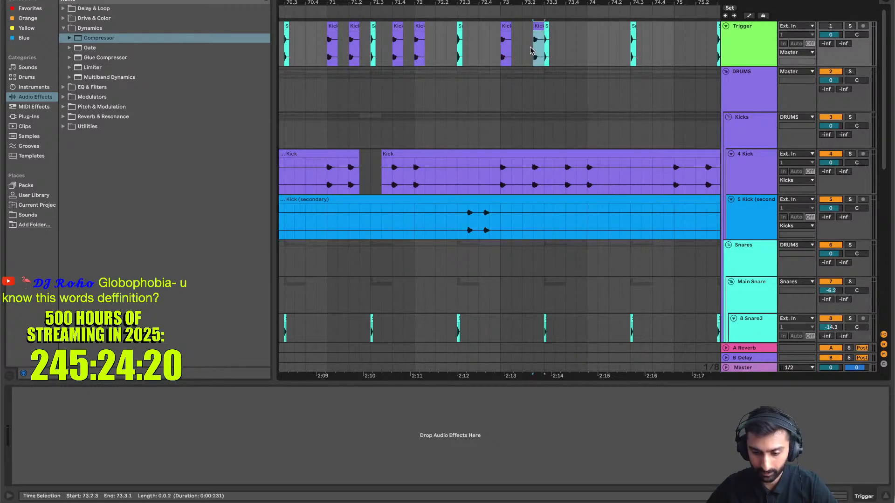
{"action": "left_click", "coordinate": [568, 51]}
{"action": "key", "text": "ctrl+v"}
{"action": "left_click", "coordinate": [588, 44]}
{"action": "key", "text": "ctrl+v"}
Duplicate the Trigger track's pattern from bars 73–74 three times, filling bars 75 through 80, and paste the short kick clip at 81.1
{"action": "scroll", "coordinate": [575, 43], "scroll_direction": "right", "scroll_amount": 4}
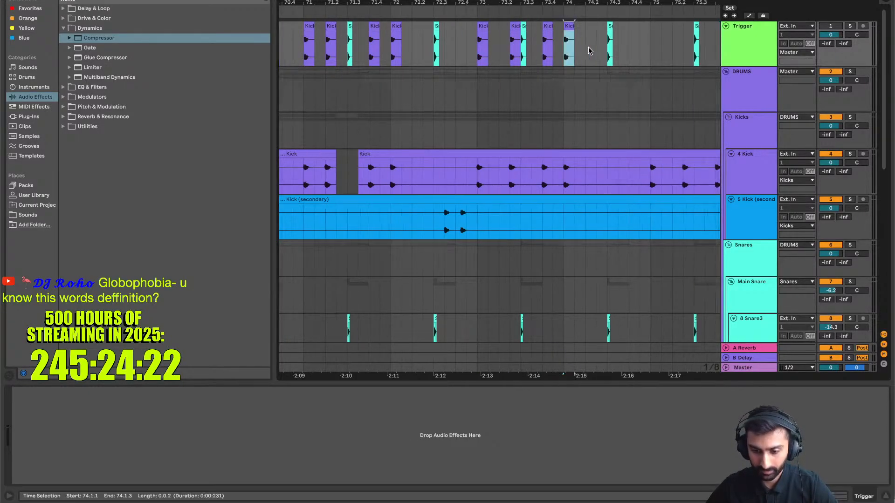
{"action": "left_click_drag", "start_coordinate": [577, 43], "coordinate": [407, 63]}
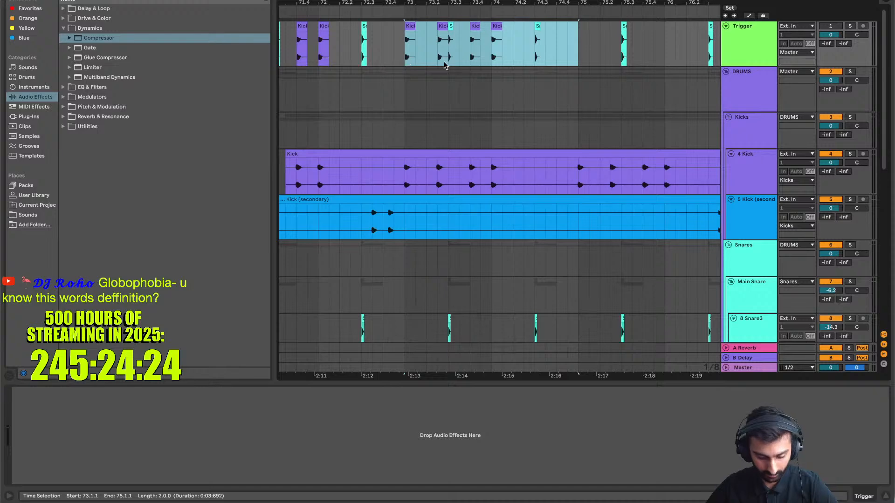
{"action": "key", "text": "ctrl+d"}
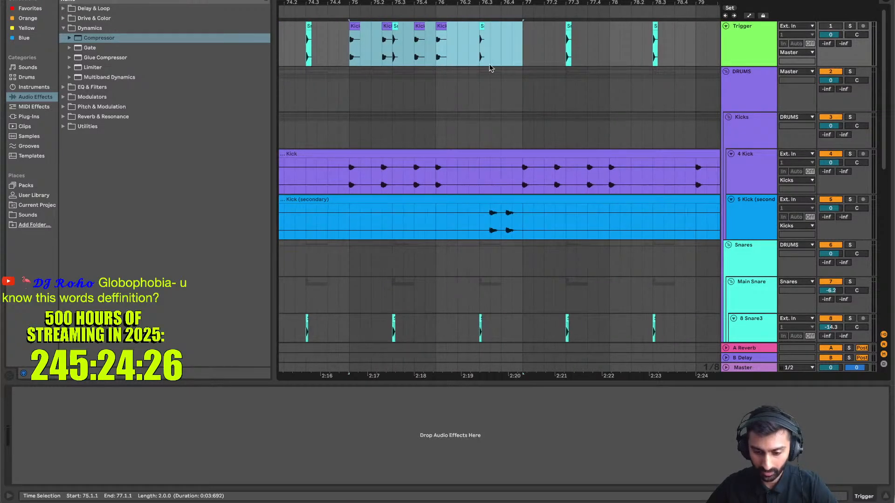
{"action": "key", "text": "ctrl+d"}
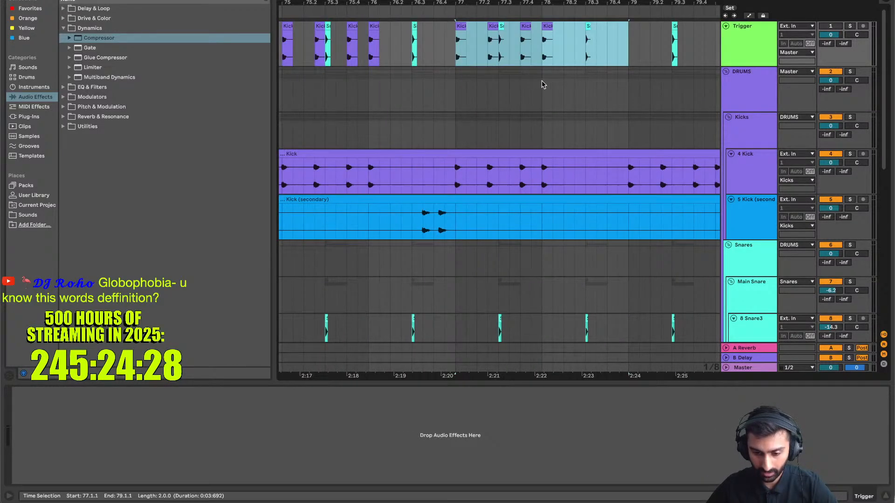
{"action": "key", "text": "ctrl+d"}
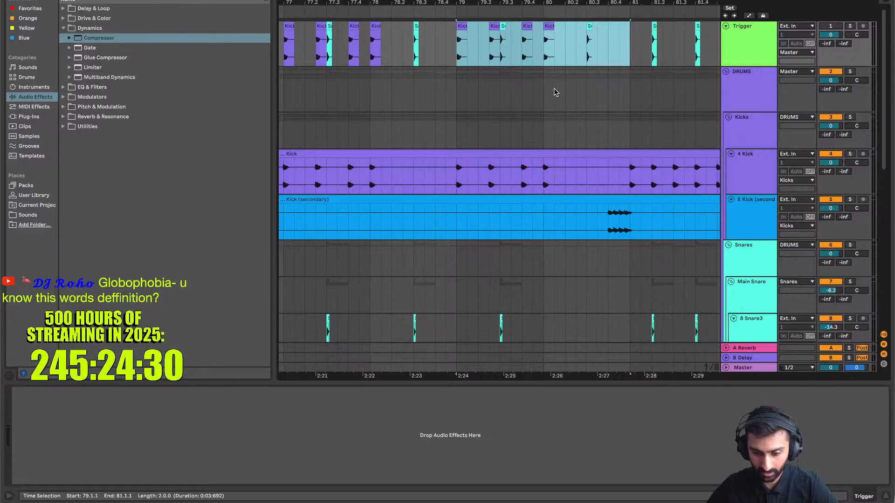
{"action": "left_click", "coordinate": [530, 53]}
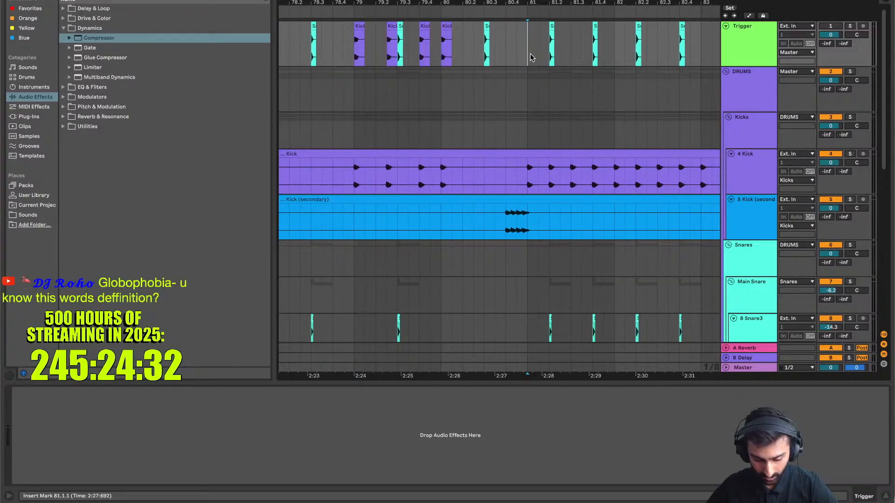
{"action": "key", "text": "ctrl+v"}
Play the song from 81.1 and compare the kick and snare pattern there with the earlier bars
{"action": "scroll", "coordinate": [540, 99], "scroll_direction": "down", "scroll_amount": 2}
{"action": "scroll", "coordinate": [540, 99], "scroll_direction": "right", "scroll_amount": 1}
{"action": "scroll", "coordinate": [522, 114], "scroll_direction": "up", "scroll_amount": 1}
{"action": "left_click", "coordinate": [497, 123]}
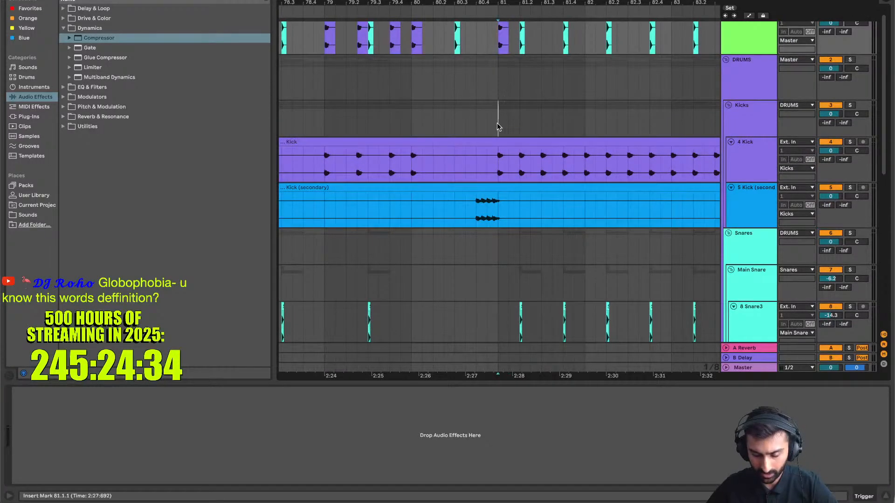
{"action": "key", "text": "space"}
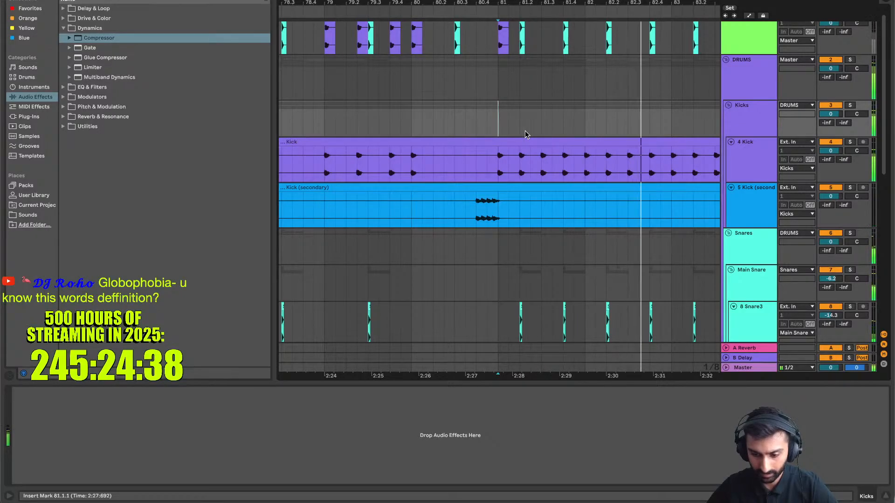
{"action": "scroll", "coordinate": [526, 134], "scroll_direction": "down", "scroll_amount": 5}
{"action": "scroll", "coordinate": [525, 135], "scroll_direction": "left", "scroll_amount": 5}
{"action": "scroll", "coordinate": [526, 135], "scroll_direction": "up", "scroll_amount": 1}
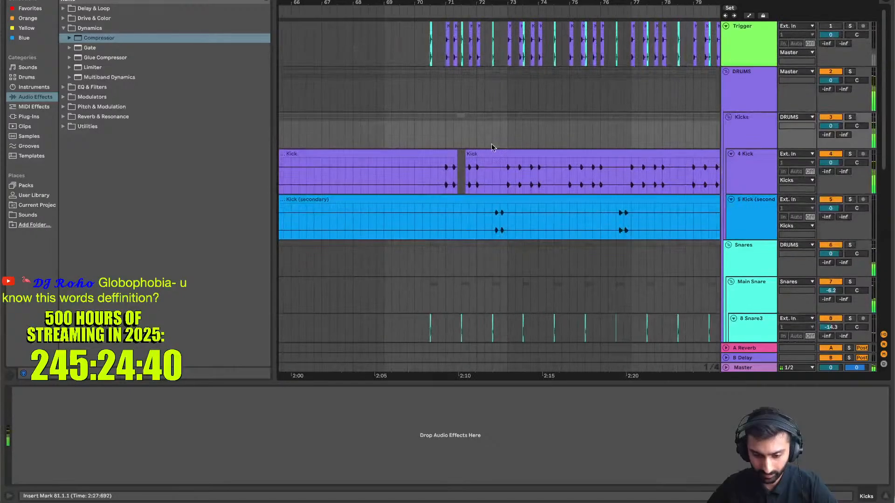
Extend the start of the second clip on the 4 Kick track back to 71.2.3, closing the gap
{"action": "left_click_drag", "start_coordinate": [466, 154], "coordinate": [457, 154]}
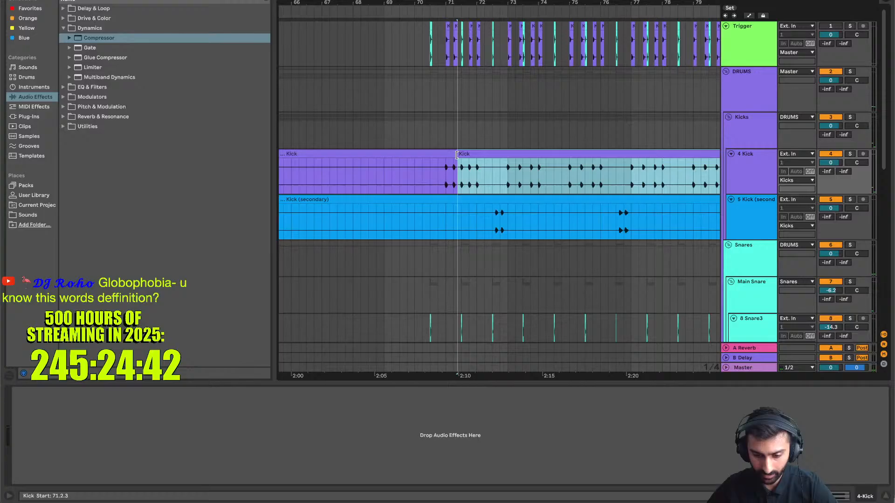
{"action": "left_click", "coordinate": [457, 154]}
{"action": "scroll", "coordinate": [545, 161], "scroll_direction": "right", "scroll_amount": 3}
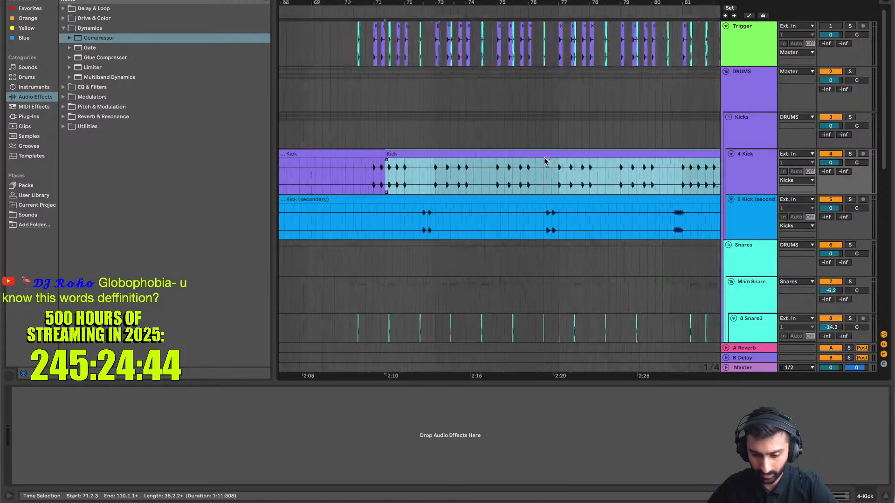
Paste the short kick clip on the Trigger track at 81.3 to match the kick hits in bar 81
{"action": "scroll", "coordinate": [545, 160], "scroll_direction": "right", "scroll_amount": 5}
{"action": "left_click_drag", "start_coordinate": [532, 187], "coordinate": [554, 182]}
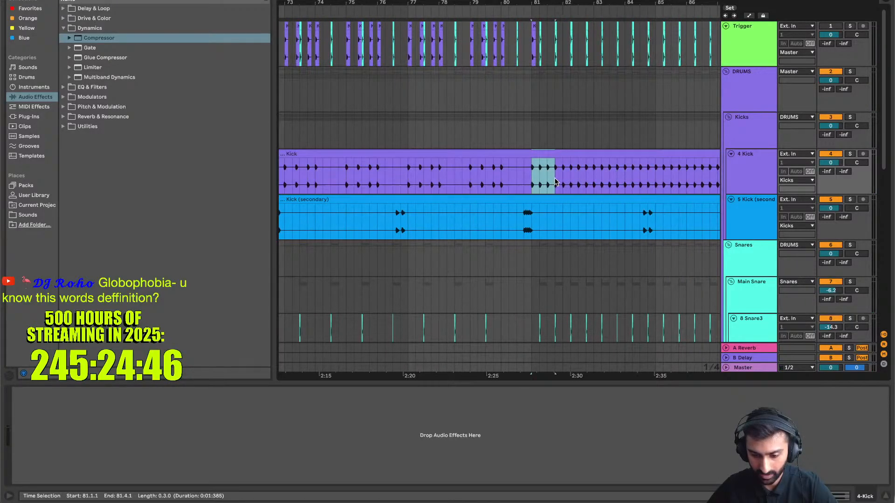
{"action": "scroll", "coordinate": [544, 94], "scroll_direction": "up", "scroll_amount": 3}
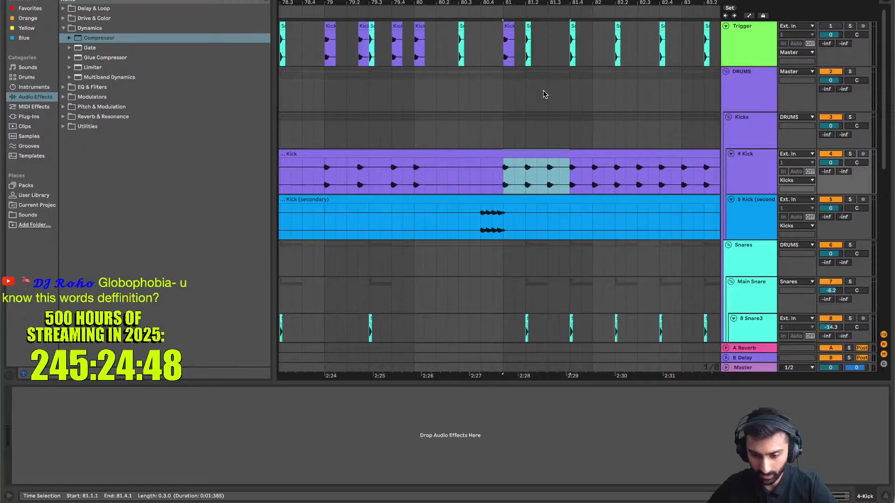
{"action": "left_click", "coordinate": [548, 53]}
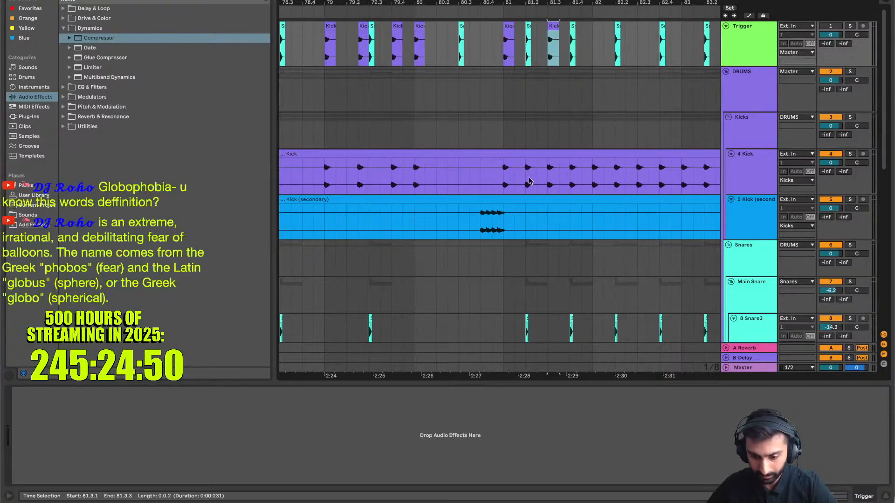
{"action": "key", "text": "ctrl+v"}
Loop bar 81 from 81.1 to 82.1 and add a Compressor to the Kicks group track
{"action": "left_click_drag", "start_coordinate": [505, 179], "coordinate": [591, 174]}
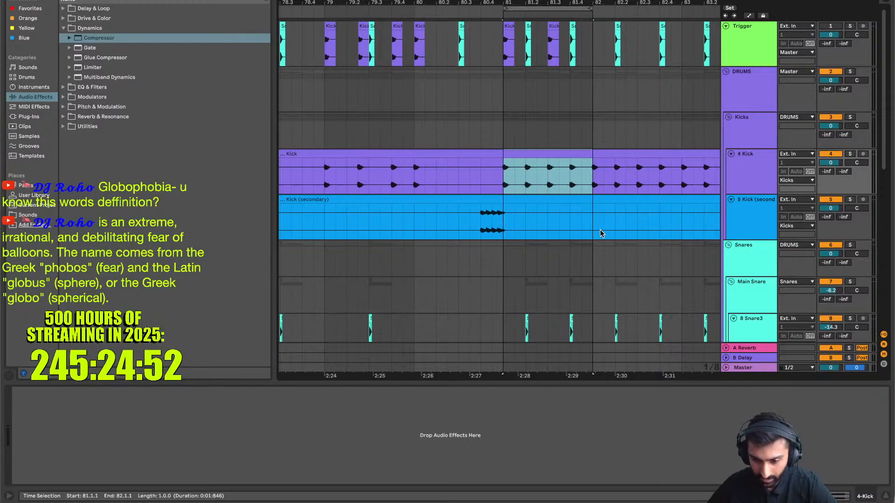
{"action": "left_click", "coordinate": [745, 176]}
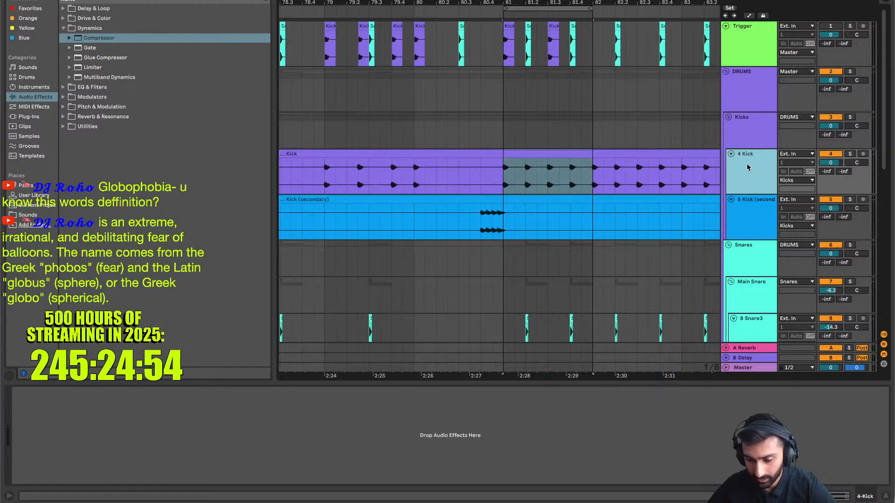
{"action": "left_click", "coordinate": [752, 281]}
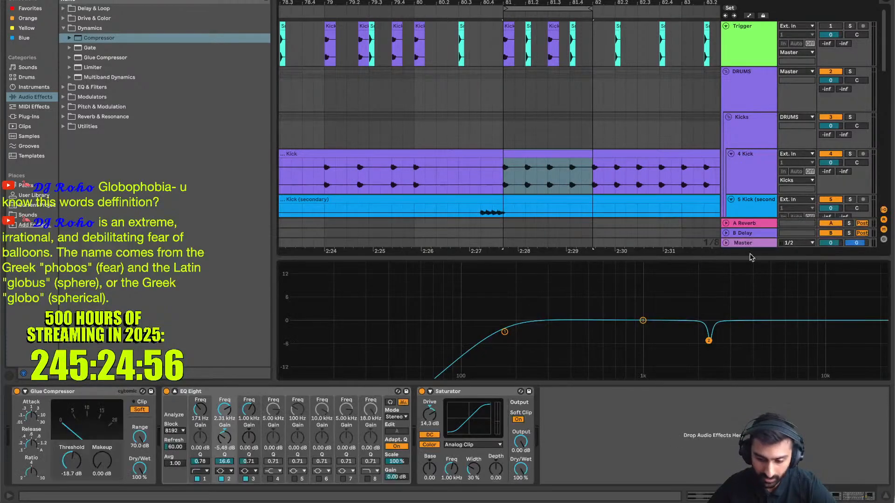
{"action": "scroll", "coordinate": [746, 98], "scroll_direction": "down", "scroll_amount": 3}
{"action": "left_click", "coordinate": [746, 162]}
{"action": "left_click", "coordinate": [754, 76]}
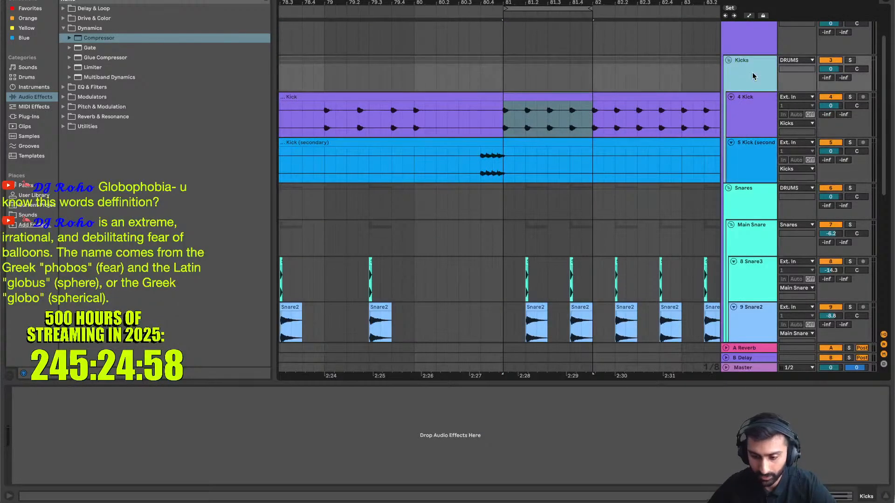
{"action": "double_click", "coordinate": [86, 37]}
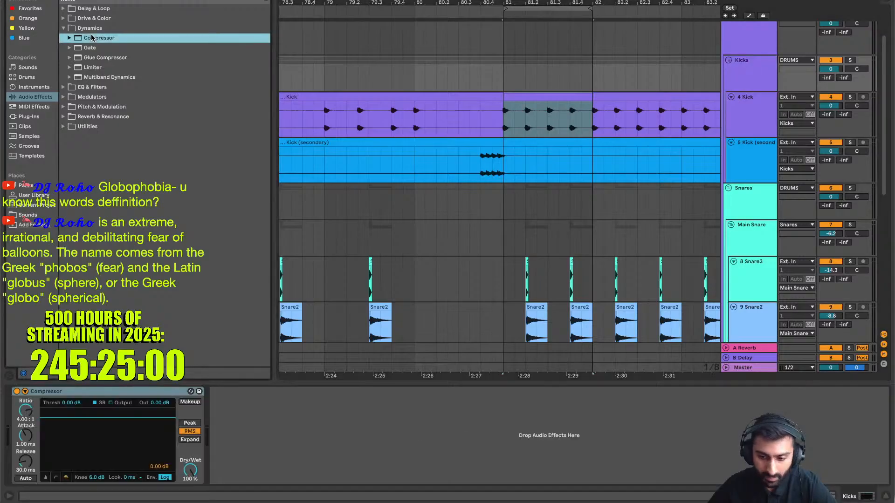
Sidechain the Kicks Compressor from Main Snare, with ratio inf:1, attack 0.01 ms and release 1.00 ms
{"action": "left_click", "coordinate": [25, 392]}
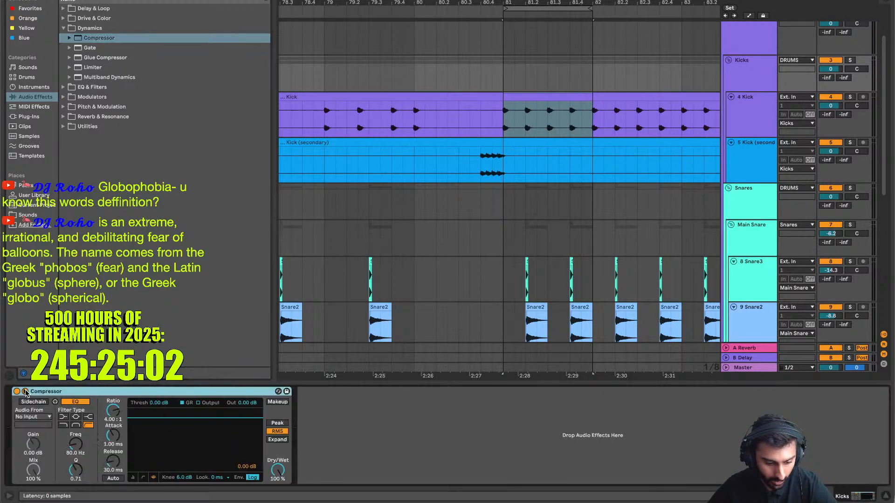
{"action": "left_click", "coordinate": [33, 417]}
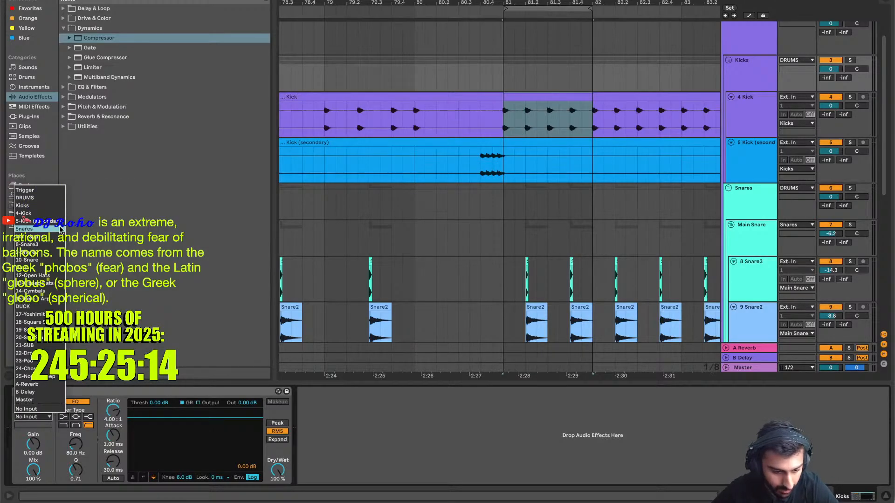
{"action": "left_click", "coordinate": [53, 236]}
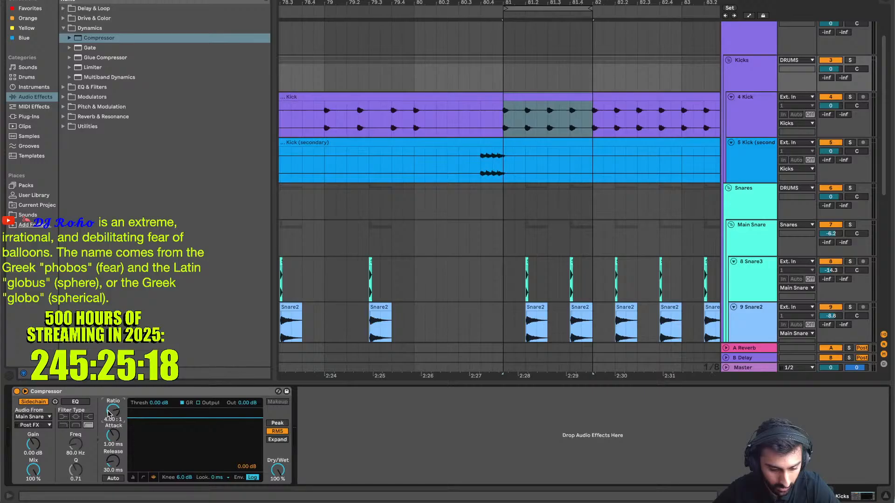
{"action": "left_click_drag", "start_coordinate": [109, 413], "coordinate": [108, 392]}
{"action": "left_click_drag", "start_coordinate": [114, 438], "coordinate": [114, 471]}
Play the loop, switch the Compressor to Peak detection and lower its threshold to -17.7 dB
{"action": "key", "text": "space"}
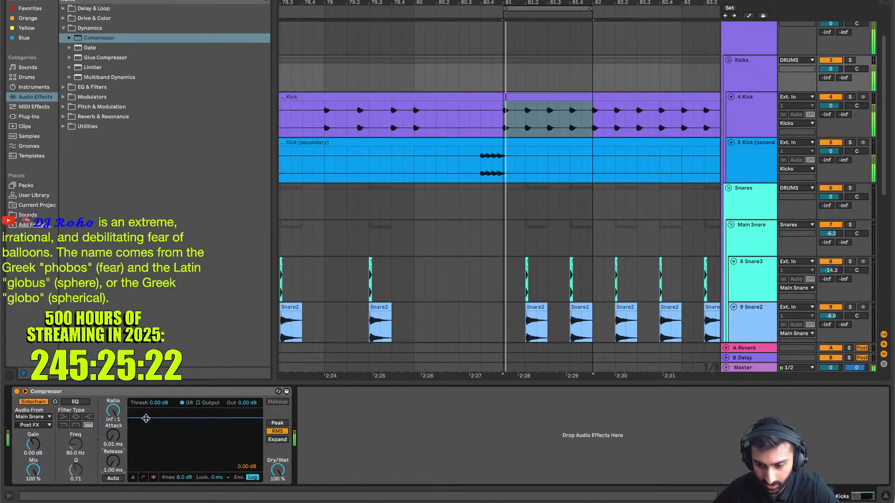
{"action": "left_click_drag", "start_coordinate": [146, 419], "coordinate": [146, 436]}
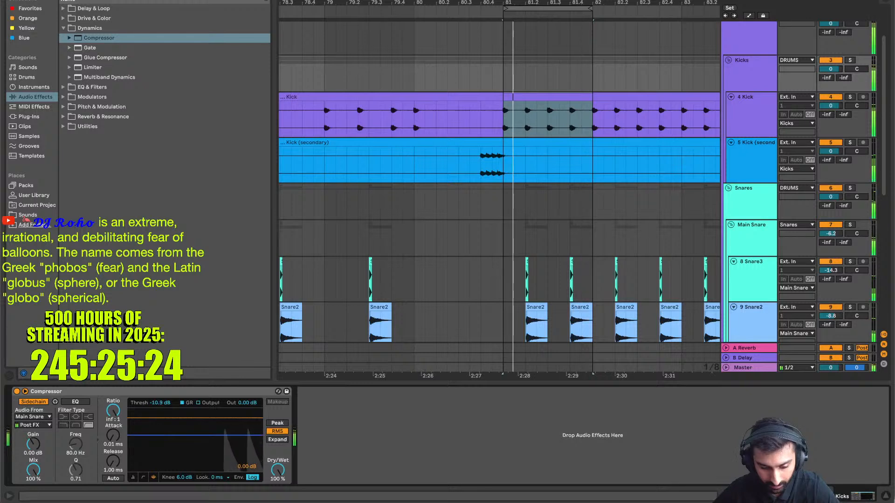
{"action": "left_click", "coordinate": [278, 424]}
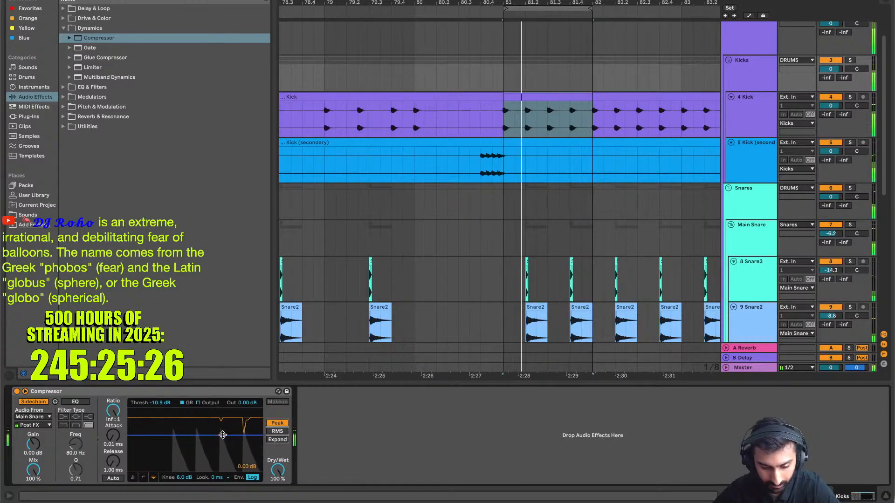
{"action": "left_click_drag", "start_coordinate": [222, 435], "coordinate": [222, 446]}
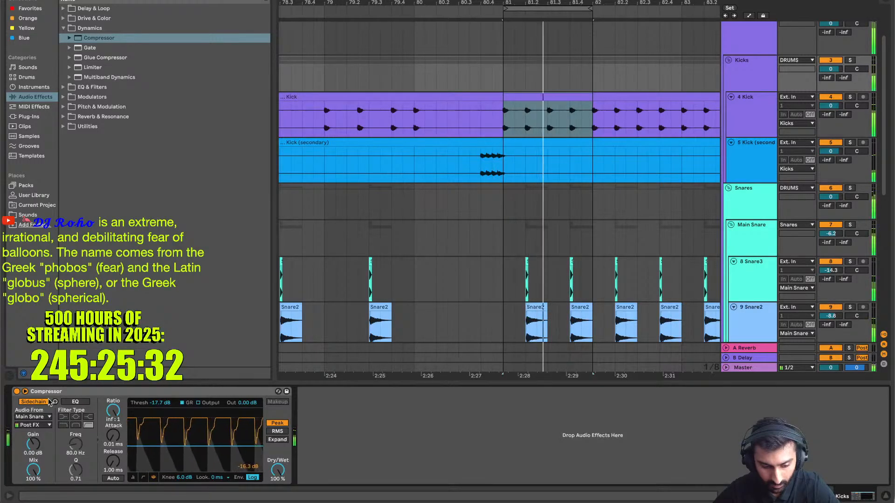
Compare the loop with the Compressor bypassed and active, and set its threshold to -12.9 dB
{"action": "left_click", "coordinate": [17, 392]}
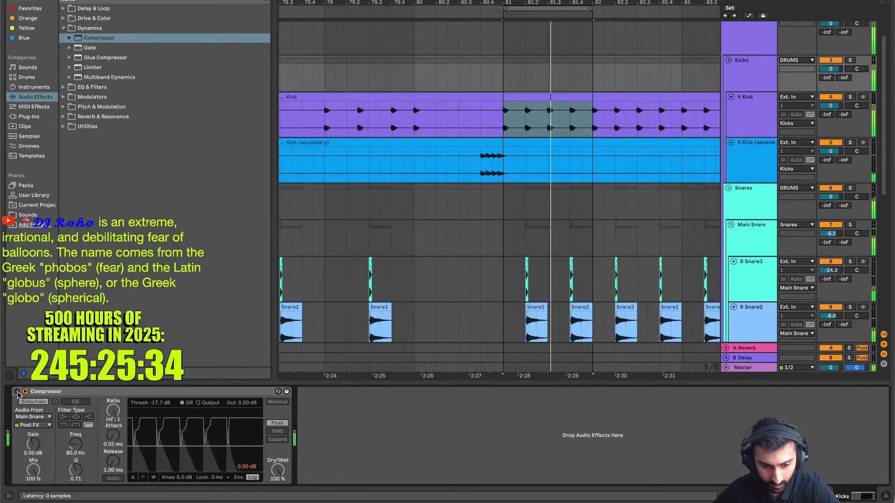
{"action": "left_click", "coordinate": [17, 392]}
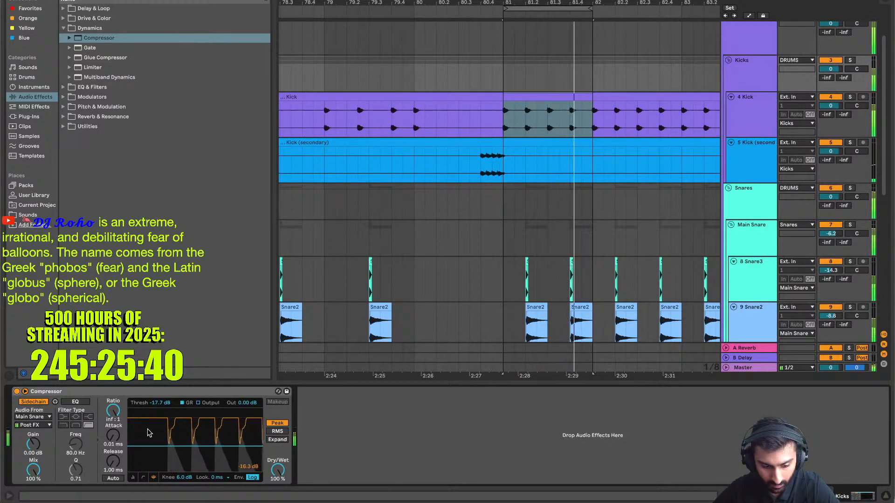
{"action": "left_click_drag", "start_coordinate": [150, 447], "coordinate": [150, 439]}
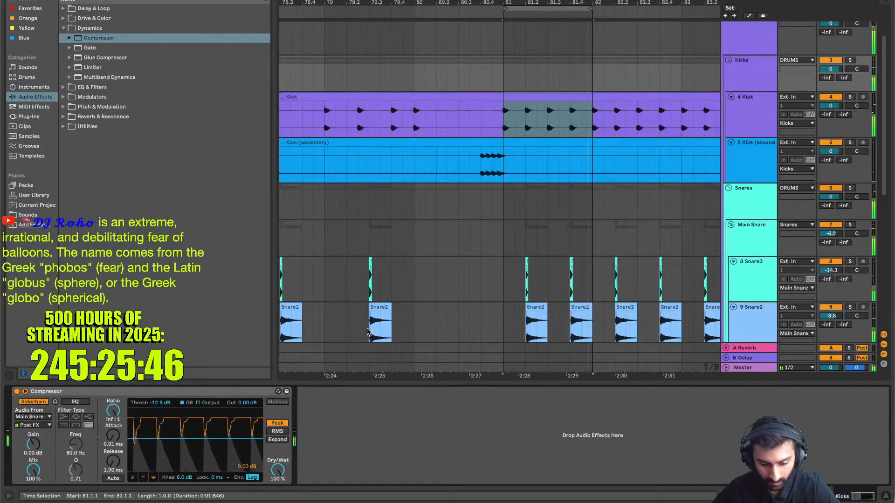
{"action": "key", "text": "space"}
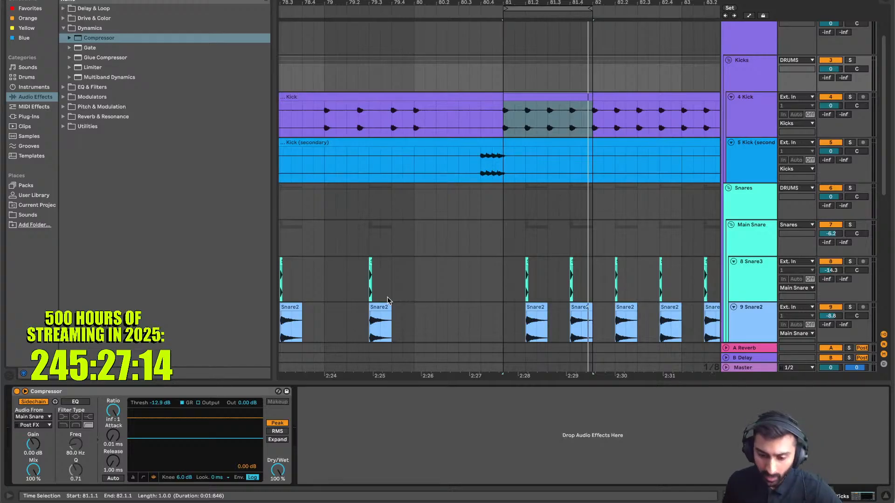
Duplicate the Trigger track's bar 81 kick and snare pattern into bars 82 through 87, undoing the extra copy in bar 88
{"action": "key", "text": "space"}
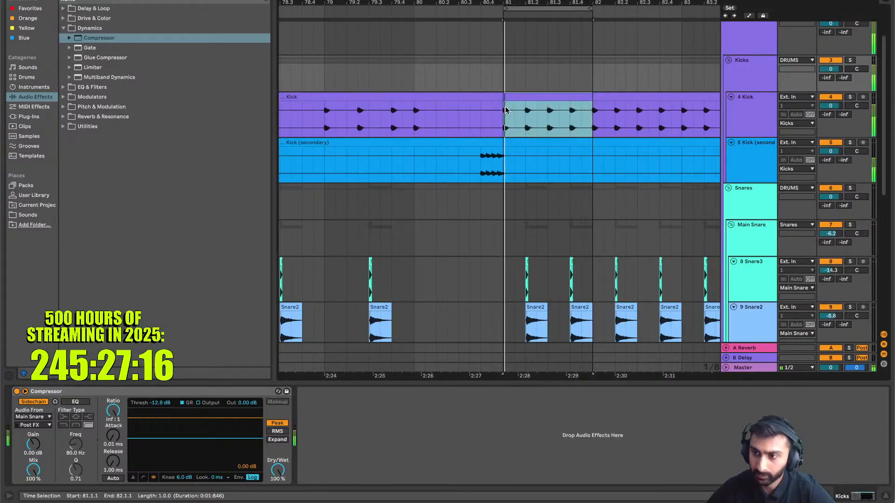
{"action": "scroll", "coordinate": [505, 110], "scroll_direction": "up", "scroll_amount": 3}
{"action": "scroll", "coordinate": [505, 111], "scroll_direction": "left", "scroll_amount": 5}
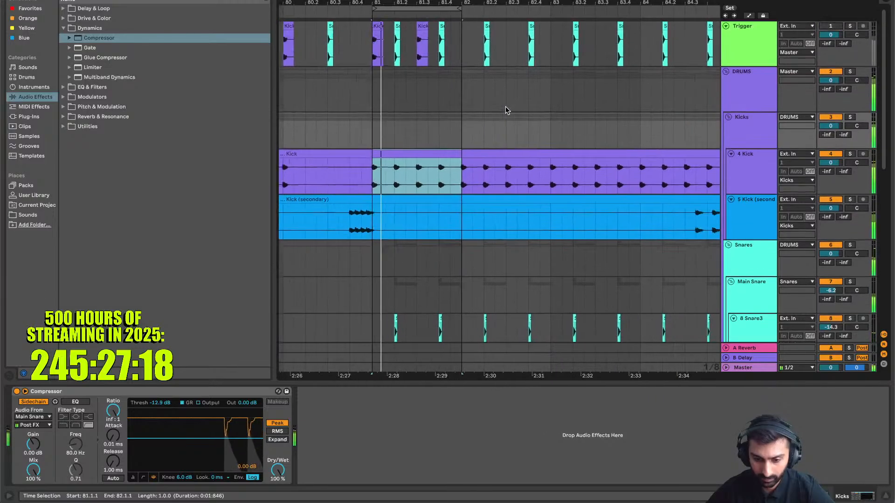
{"action": "left_click", "coordinate": [459, 181]}
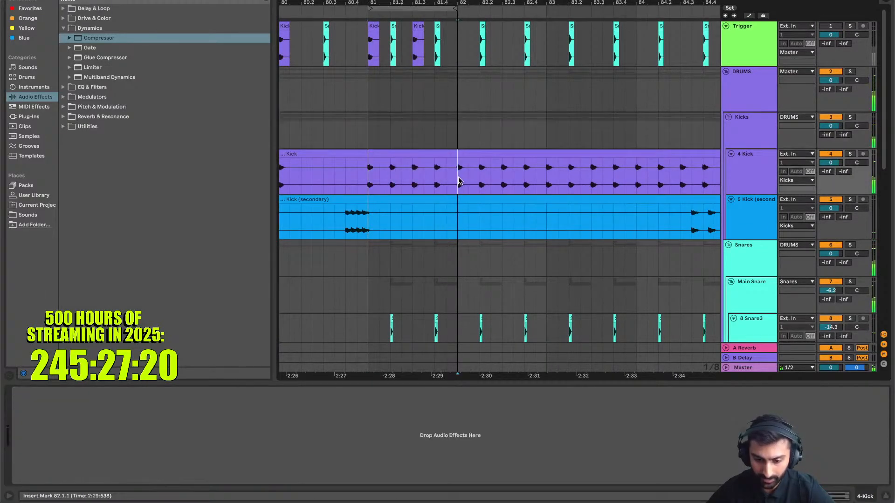
{"action": "left_click_drag", "start_coordinate": [458, 45], "coordinate": [367, 45]}
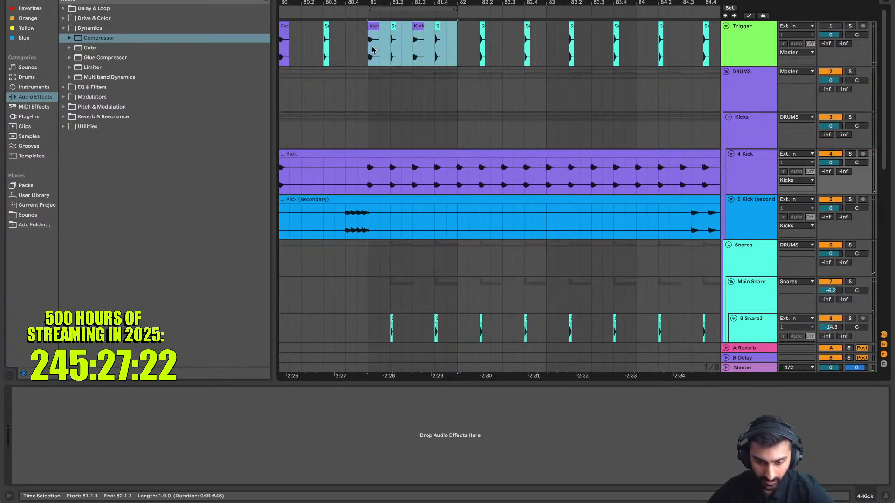
{"action": "key", "text": "ctrl+d"}
{"action": "key", "text": "ctrl+d"}
{"action": "key", "text": "ctrl+d"}
{"action": "key", "text": "ctrl+d"}
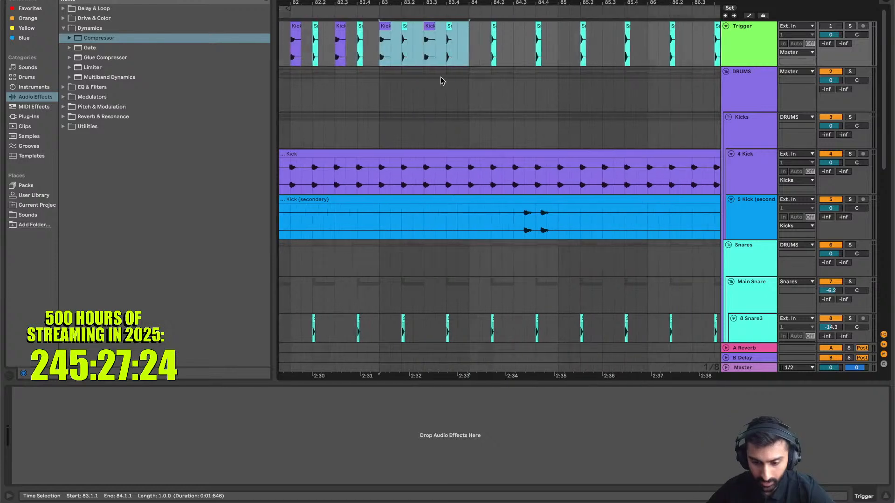
{"action": "key", "text": "ctrl+d"}
{"action": "key", "text": "ctrl+d"}
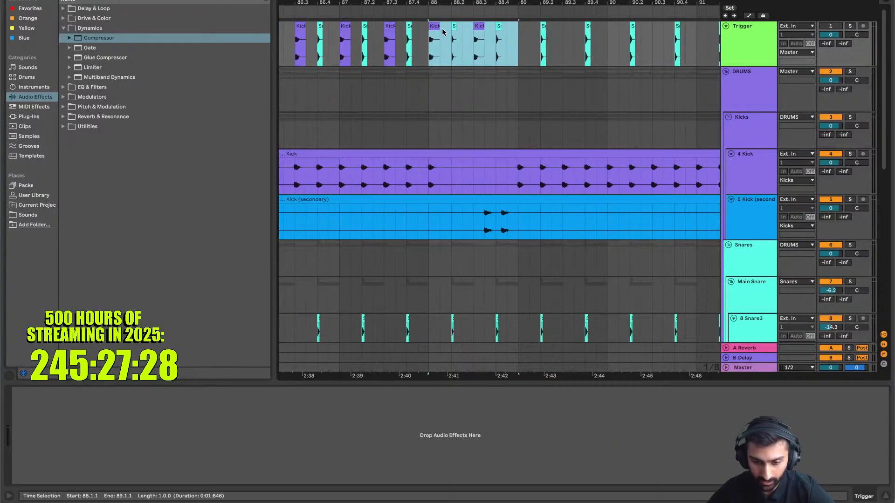
{"action": "key", "text": "ctrl+z"}
Paste the short kick clip on the Trigger track at 88.1, 89.1 and 89.3
{"action": "left_click", "coordinate": [430, 50]}
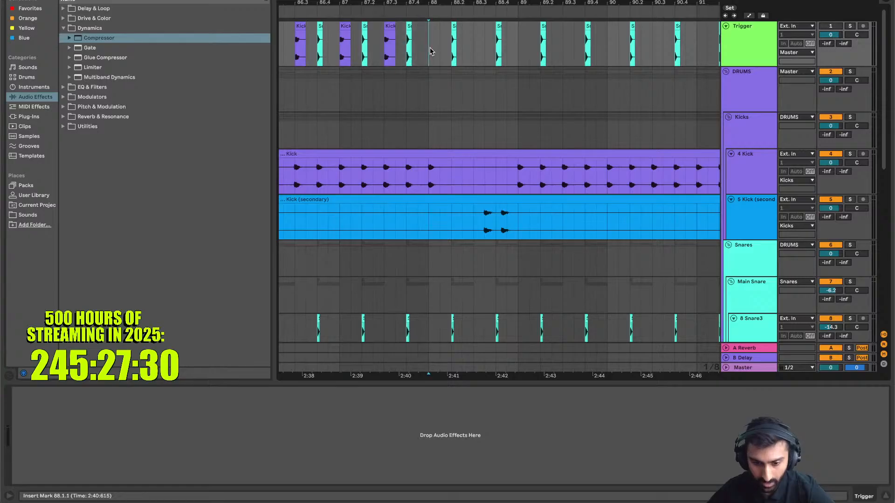
{"action": "left_click", "coordinate": [392, 36]}
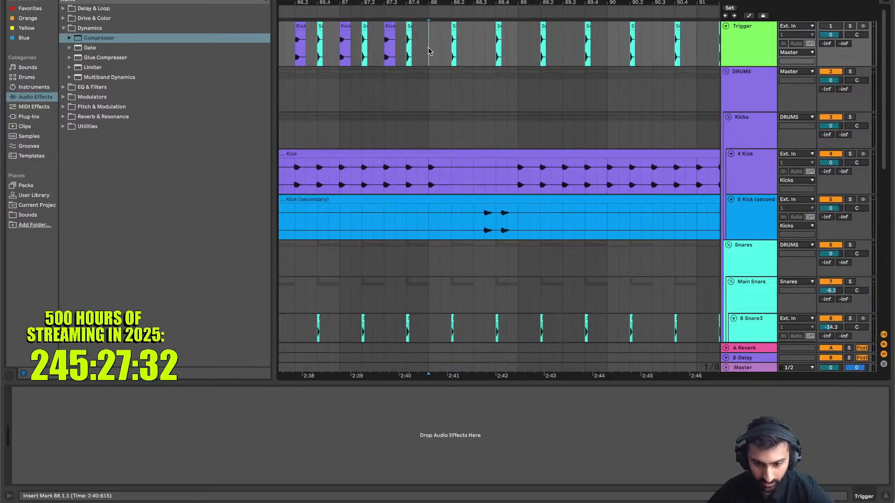
{"action": "key", "text": "ctrl+v"}
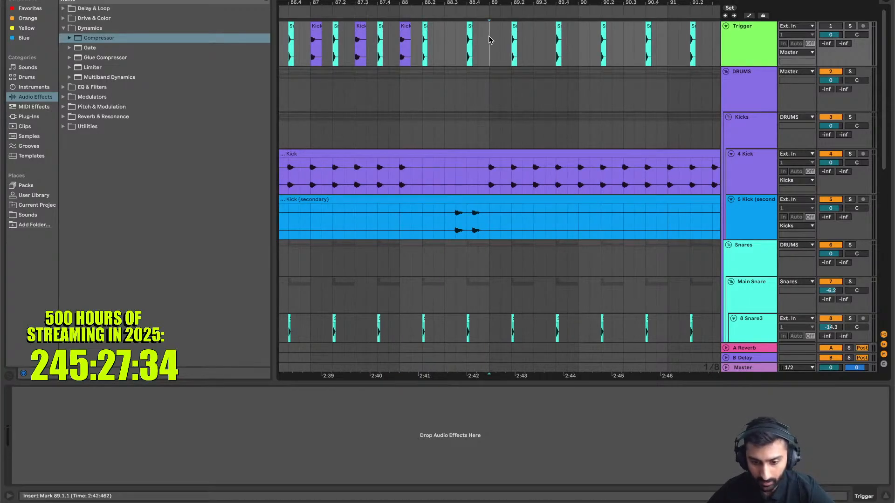
{"action": "key", "text": "ctrl+v"}
{"action": "left_click", "coordinate": [533, 45]}
Duplicate the Trigger track's bar 89 pattern into bars 90 and 91
{"action": "left_click_drag", "start_coordinate": [576, 46], "coordinate": [495, 66]}
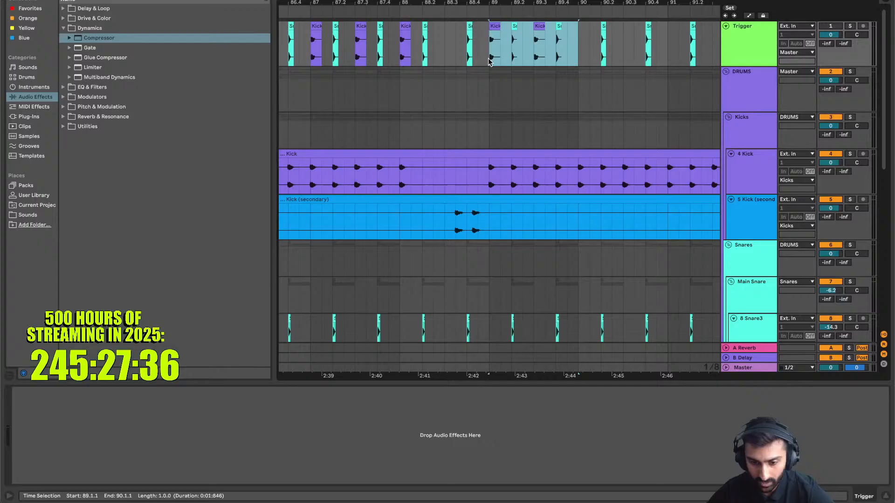
{"action": "key", "text": "ctrl+d"}
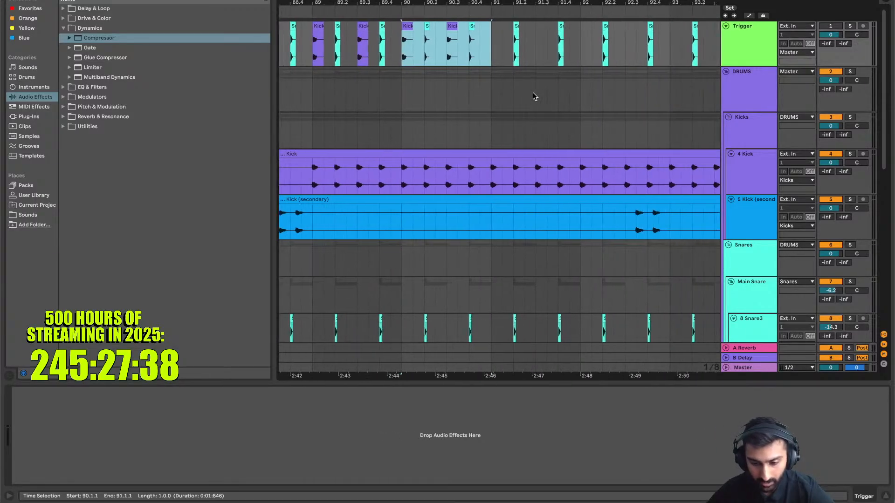
{"action": "key", "text": "ctrl+d"}
Delete the Snare3 and Snare2 clips between 88.1.3 and 89.1.1, and play back from 87.3.3
{"action": "scroll", "coordinate": [534, 97], "scroll_direction": "down", "scroll_amount": 5}
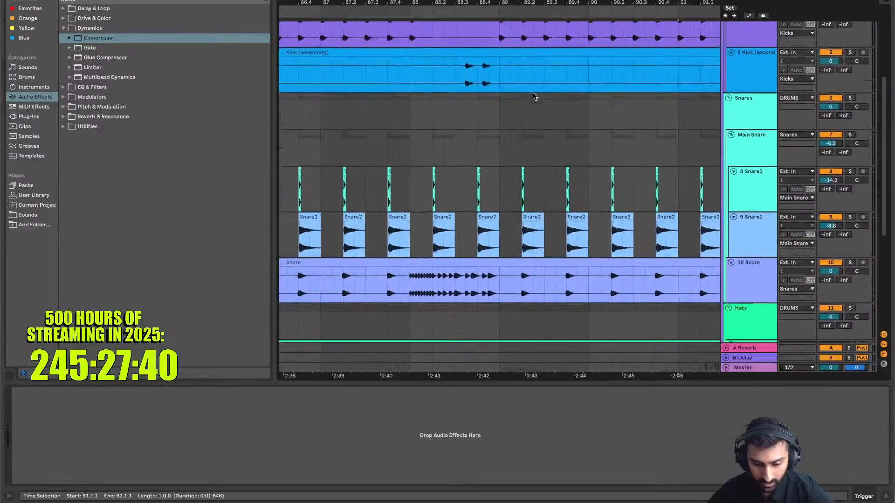
{"action": "scroll", "coordinate": [465, 133], "scroll_direction": "up", "scroll_amount": 1}
{"action": "key", "text": "space"}
{"action": "scroll", "coordinate": [410, 153], "scroll_direction": "down", "scroll_amount": 4}
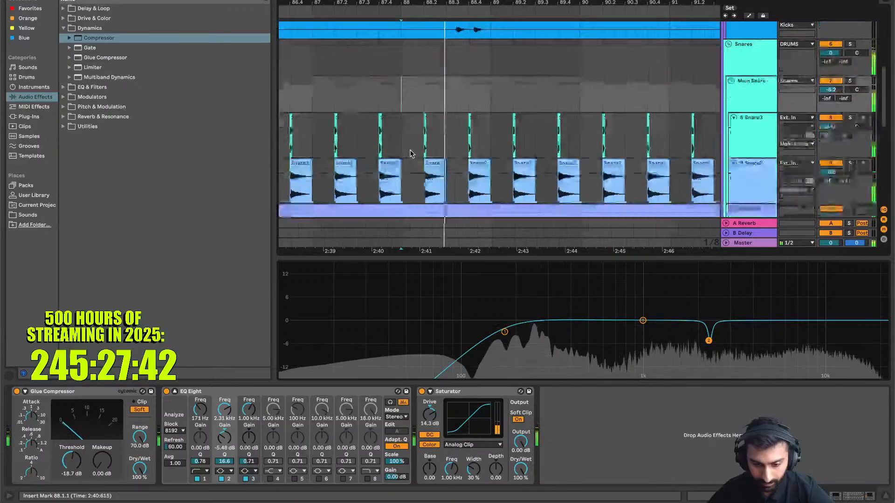
{"action": "left_click_drag", "start_coordinate": [418, 115], "coordinate": [492, 179]}
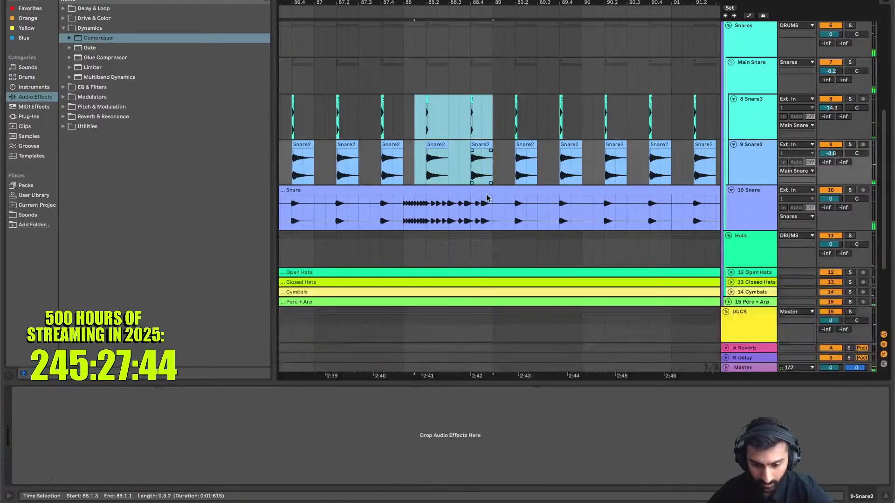
{"action": "left_click", "coordinate": [371, 70]}
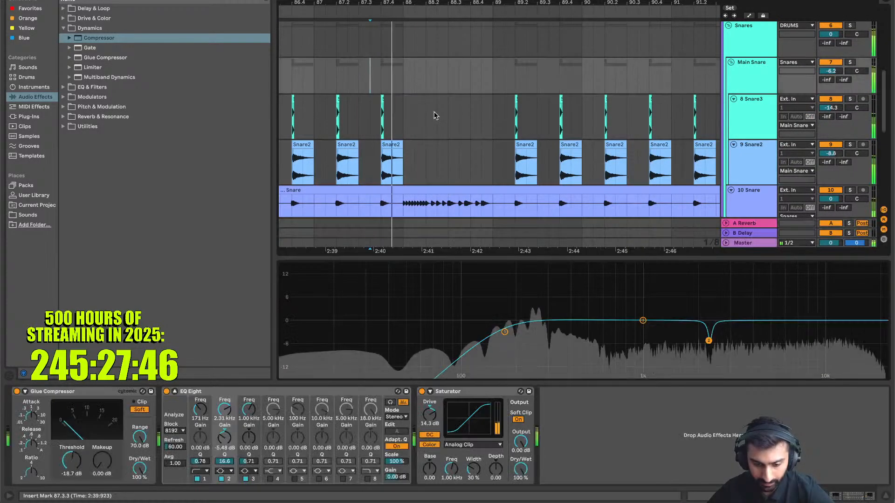
Delete the two snare clips between 88.2.1 and 88.4.2 on the Trigger track and play the section back
{"action": "scroll", "coordinate": [448, 120], "scroll_direction": "up", "scroll_amount": 5}
{"action": "scroll", "coordinate": [447, 120], "scroll_direction": "up", "scroll_amount": 5}
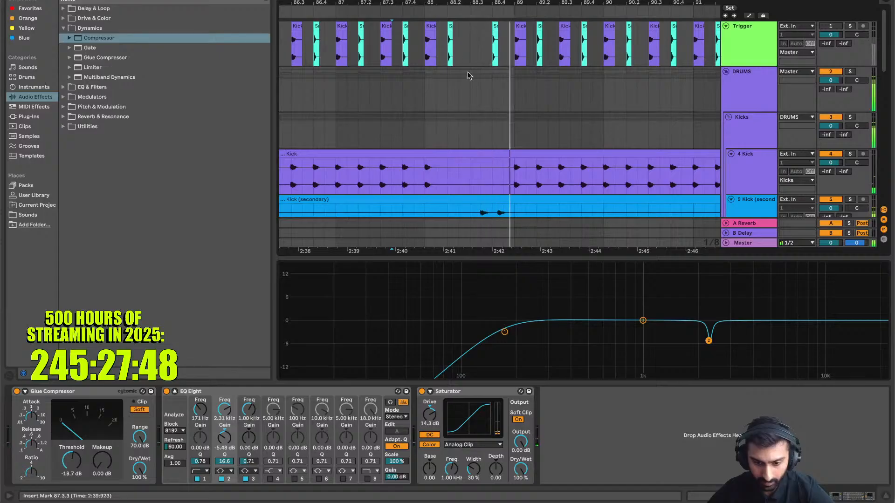
{"action": "key", "text": "space"}
{"action": "left_click", "coordinate": [450, 26]}
{"action": "left_click", "coordinate": [495, 24], "text": "shift"}
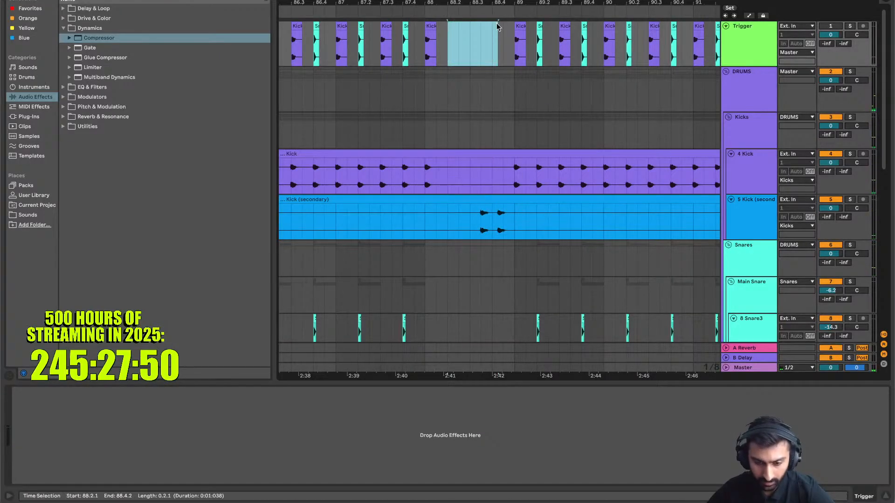
{"action": "left_click", "coordinate": [393, 124]}
{"action": "scroll", "coordinate": [420, 135], "scroll_direction": "down", "scroll_amount": 5}
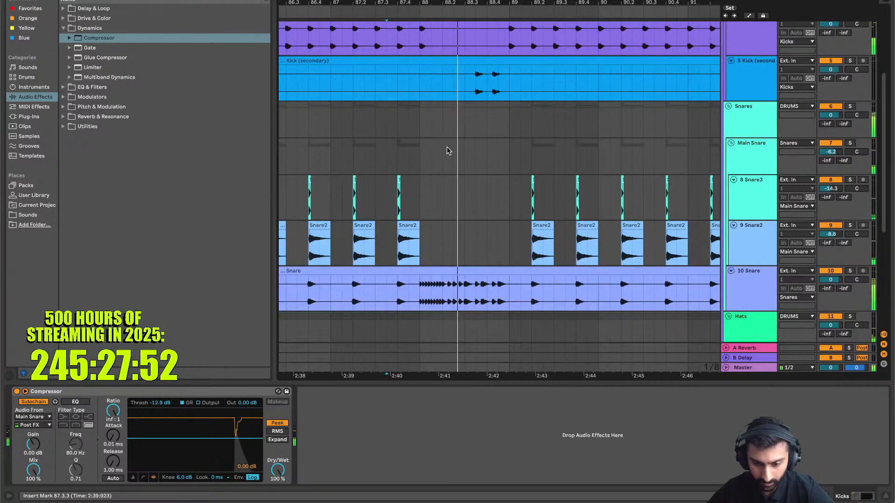
Duplicate the Trigger track's pattern from bars 89 through 91 twice, filling bars 92 through 97
{"action": "scroll", "coordinate": [447, 150], "scroll_direction": "up", "scroll_amount": 3}
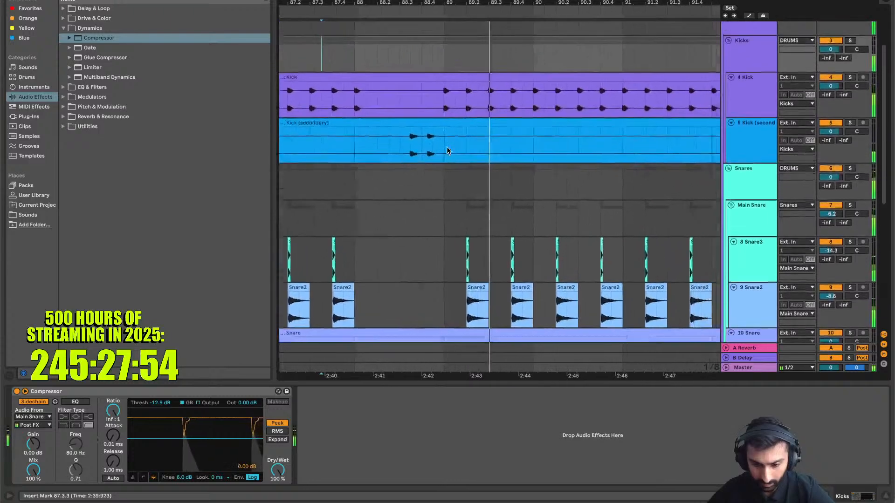
{"action": "scroll", "coordinate": [447, 150], "scroll_direction": "up", "scroll_amount": 3}
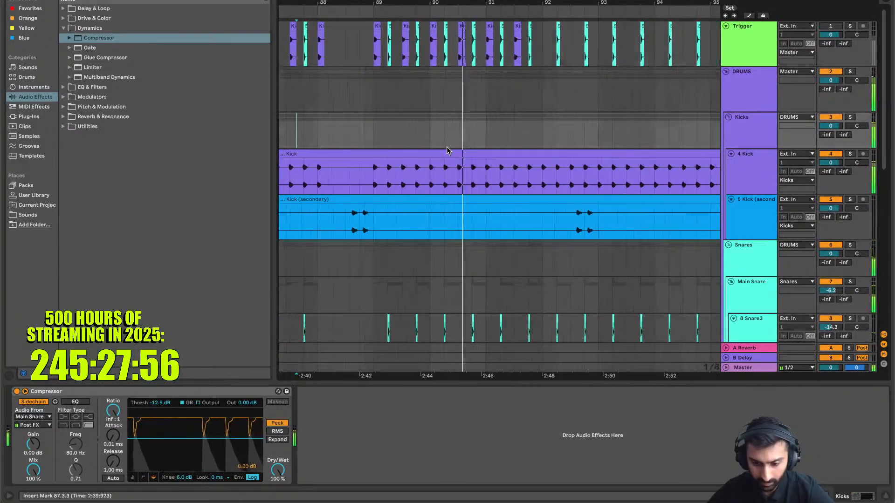
{"action": "scroll", "coordinate": [447, 151], "scroll_direction": "right", "scroll_amount": 1}
{"action": "left_click_drag", "start_coordinate": [513, 54], "coordinate": [340, 62]}
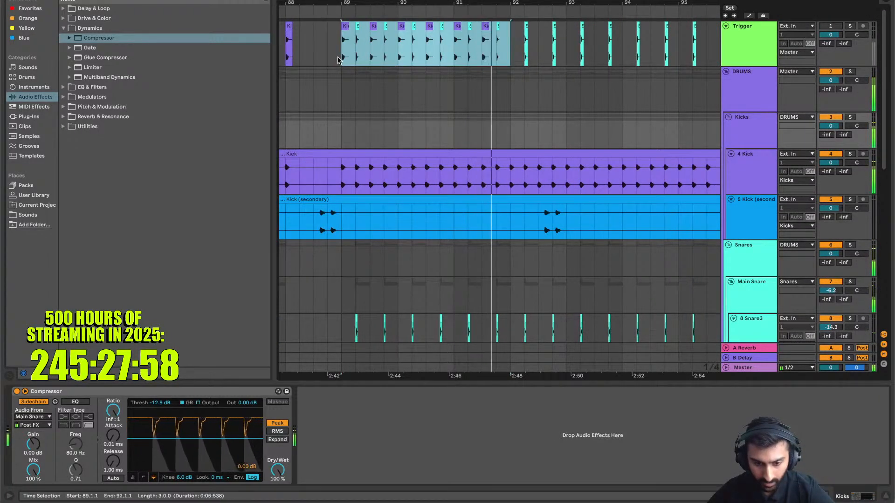
{"action": "key", "text": "ctrl+d"}
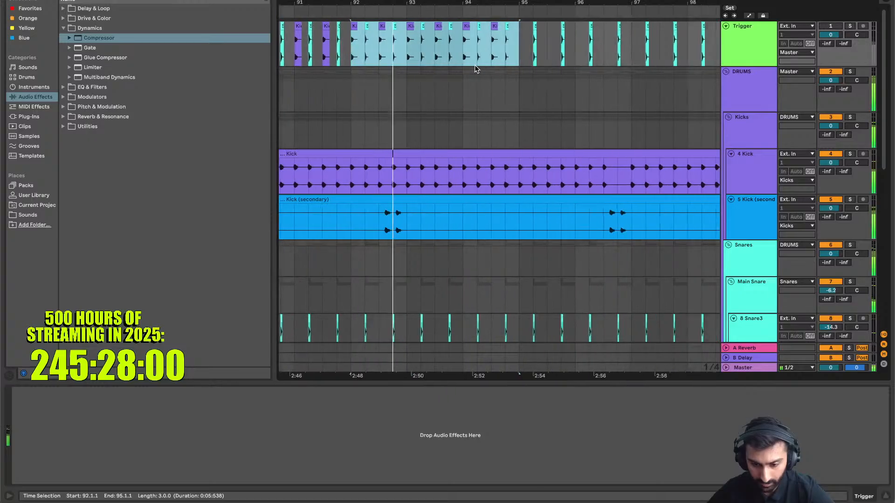
{"action": "key", "text": "ctrl+d"}
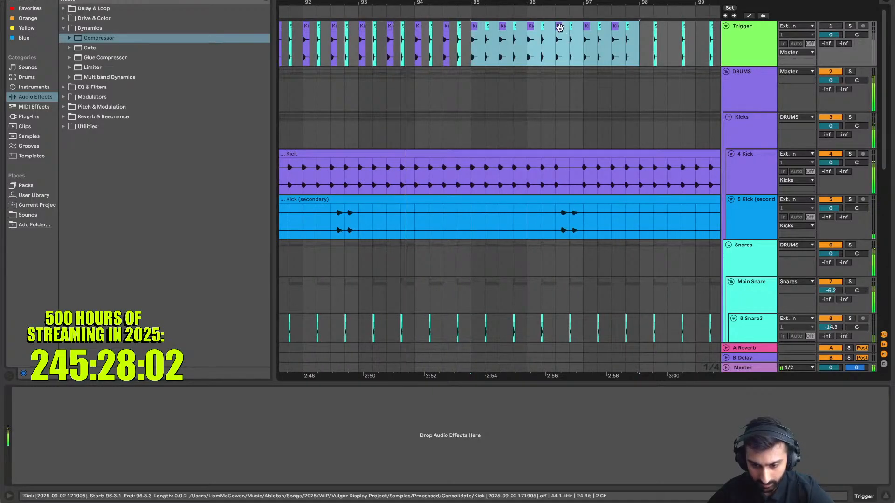
{"action": "left_click", "coordinate": [559, 26]}
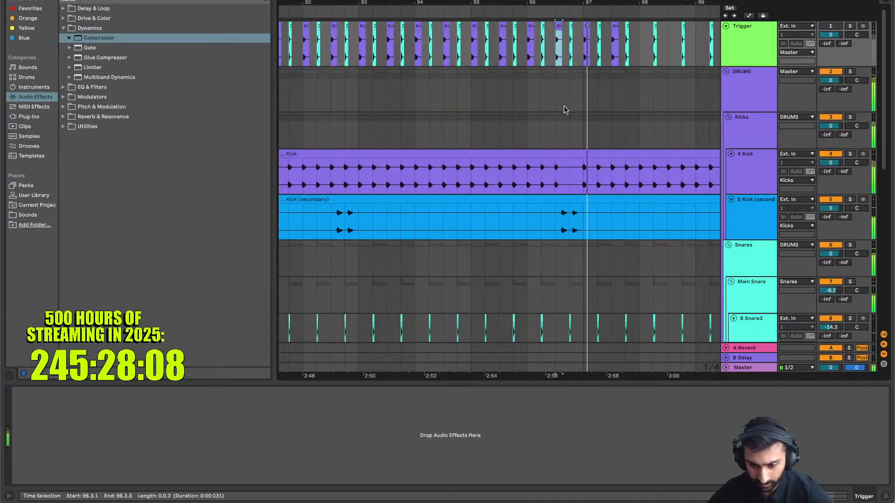
Duplicate the Trigger track's bar 97 kick and snare pattern into bars 98 through 104
{"action": "left_click_drag", "start_coordinate": [493, 47], "coordinate": [546, 59]}
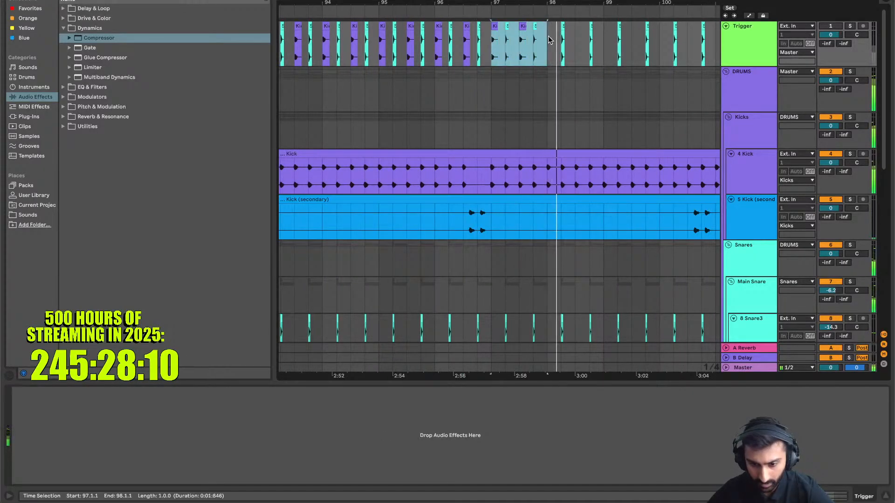
{"action": "key", "text": "super+d"}
{"action": "key", "text": "super+d"}
{"action": "key", "text": "super+d"}
{"action": "key", "text": "super+d"}
{"action": "key", "text": "super+d"}
{"action": "key", "text": "super+d"}
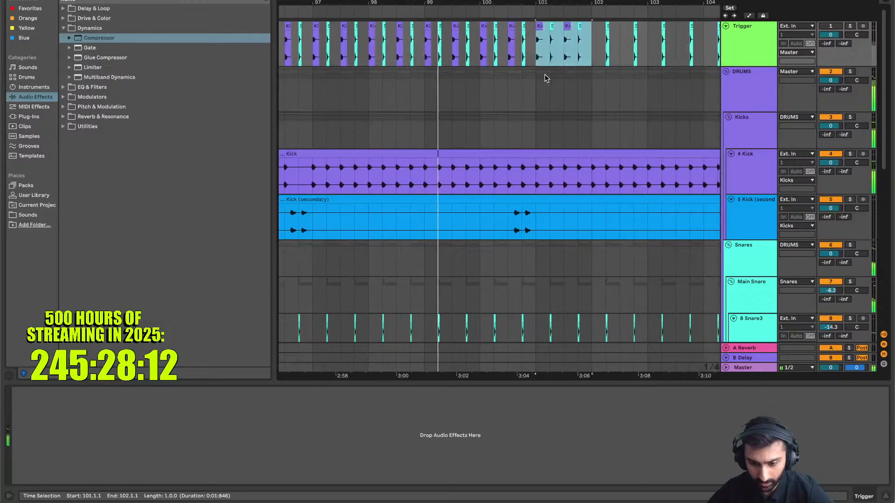
{"action": "key", "text": "super+d"}
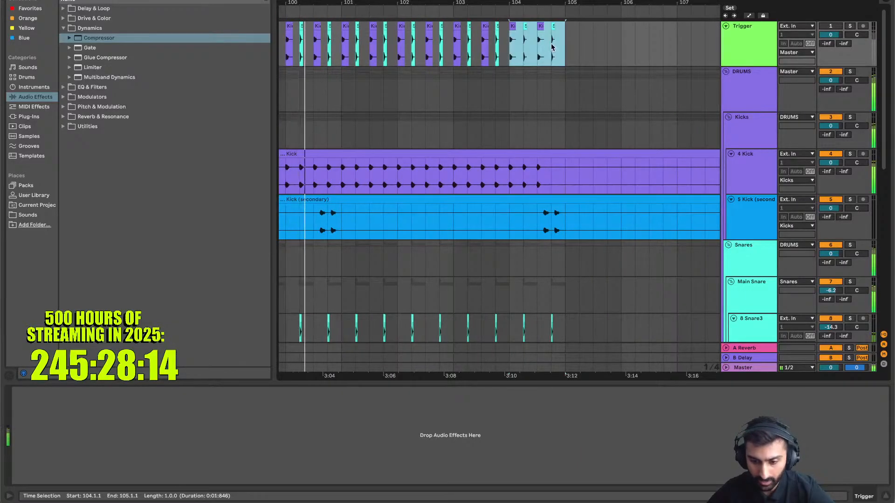
Expand the Perc + Arp track and examine how far its audio runs past the last drum hits
{"action": "scroll", "coordinate": [537, 135], "scroll_direction": "down", "scroll_amount": 1}
{"action": "scroll", "coordinate": [537, 135], "scroll_direction": "left", "scroll_amount": 1}
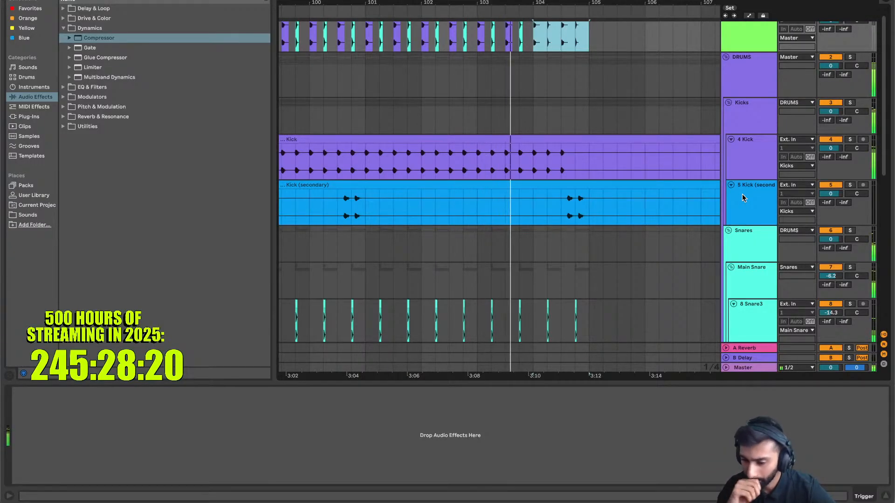
{"action": "scroll", "coordinate": [743, 197], "scroll_direction": "down", "scroll_amount": 5}
{"action": "scroll", "coordinate": [743, 195], "scroll_direction": "down", "scroll_amount": 1}
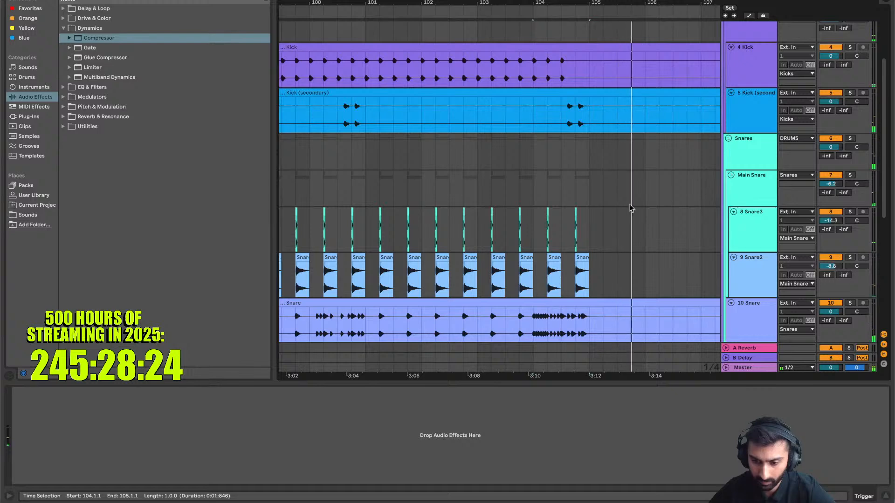
{"action": "scroll", "coordinate": [623, 207], "scroll_direction": "down", "scroll_amount": 10}
{"action": "scroll", "coordinate": [624, 207], "scroll_direction": "down", "scroll_amount": 3}
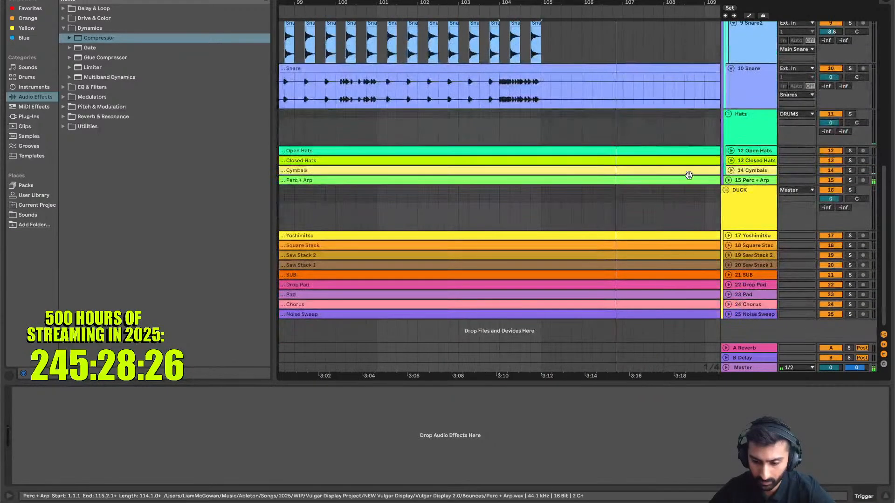
{"action": "left_click", "coordinate": [730, 180]}
{"action": "scroll", "coordinate": [618, 215], "scroll_direction": "down", "scroll_amount": 3}
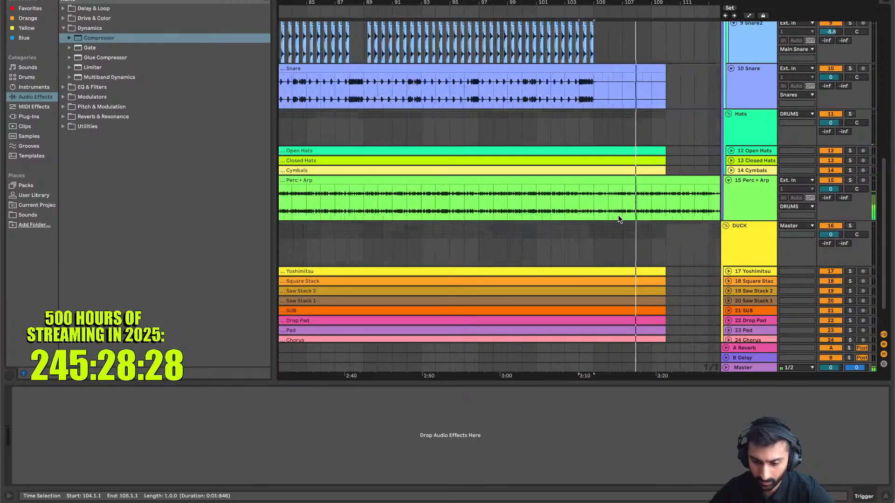
{"action": "scroll", "coordinate": [618, 215], "scroll_direction": "down", "scroll_amount": 3}
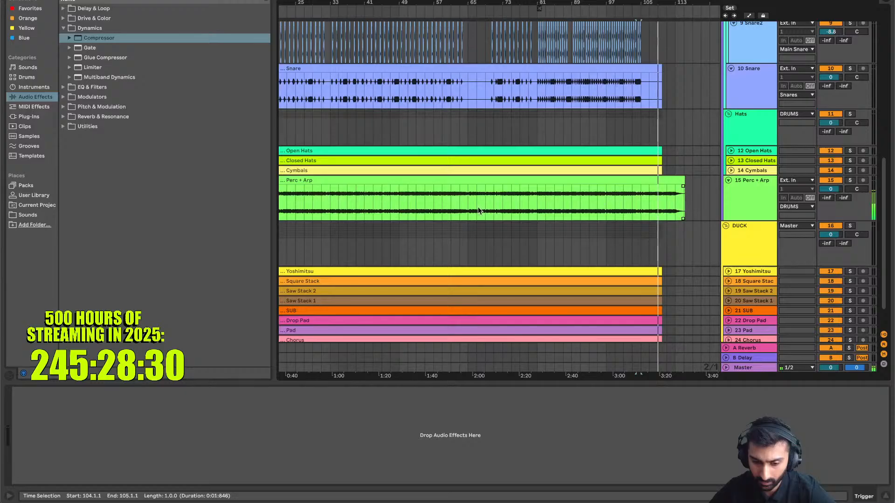
{"action": "scroll", "coordinate": [478, 206], "scroll_direction": "left", "scroll_amount": 5}
{"action": "scroll", "coordinate": [584, 208], "scroll_direction": "right", "scroll_amount": 4}
{"action": "scroll", "coordinate": [584, 208], "scroll_direction": "down", "scroll_amount": 1}
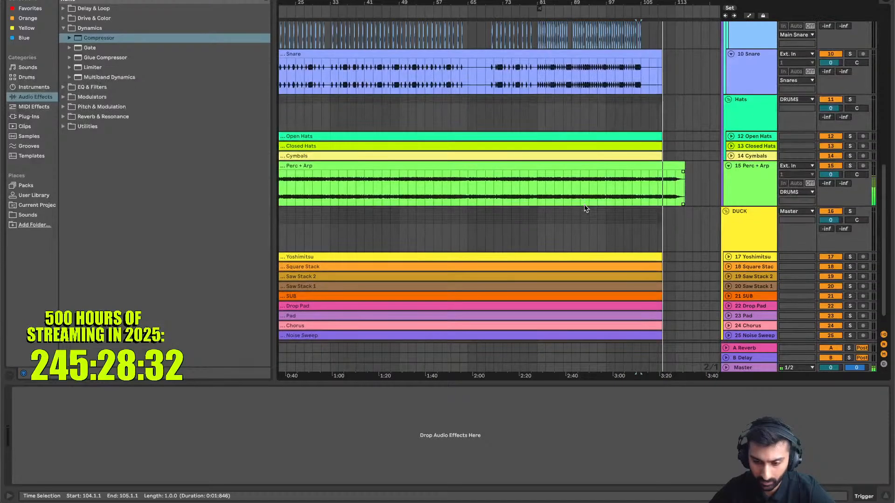
Listen to the ending from 105.1.1 and 99.1.1, and trim the end of the Perc + Arp clip to 105.1.1
{"action": "left_click", "coordinate": [640, 187]}
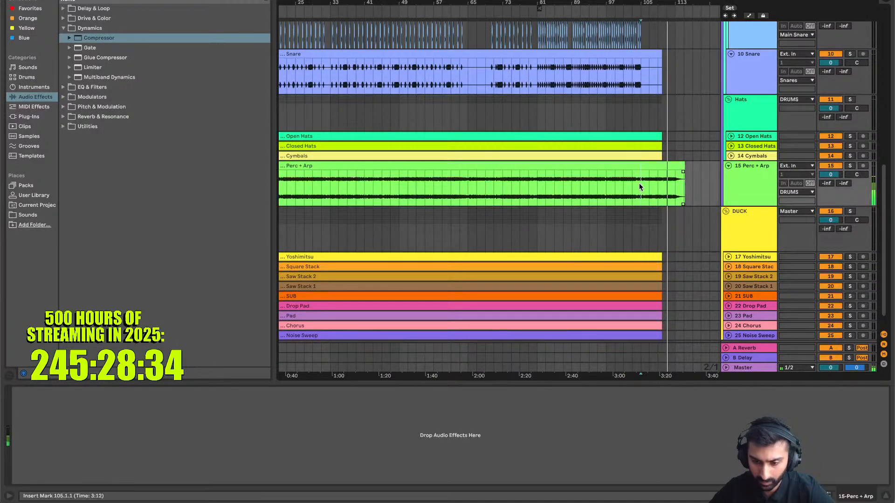
{"action": "key", "text": "space"}
{"action": "key", "text": "space"}
{"action": "scroll", "coordinate": [617, 186], "scroll_direction": "up", "scroll_amount": 4}
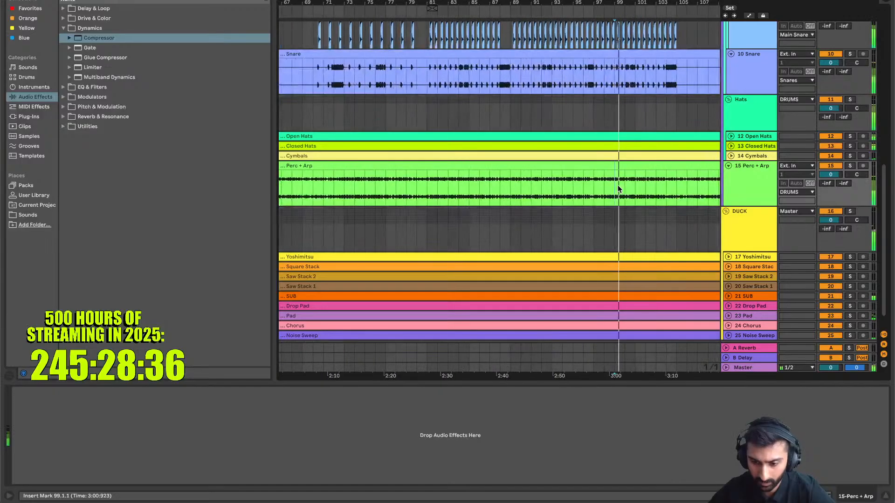
{"action": "scroll", "coordinate": [617, 185], "scroll_direction": "right", "scroll_amount": 4}
{"action": "scroll", "coordinate": [618, 186], "scroll_direction": "up", "scroll_amount": 4}
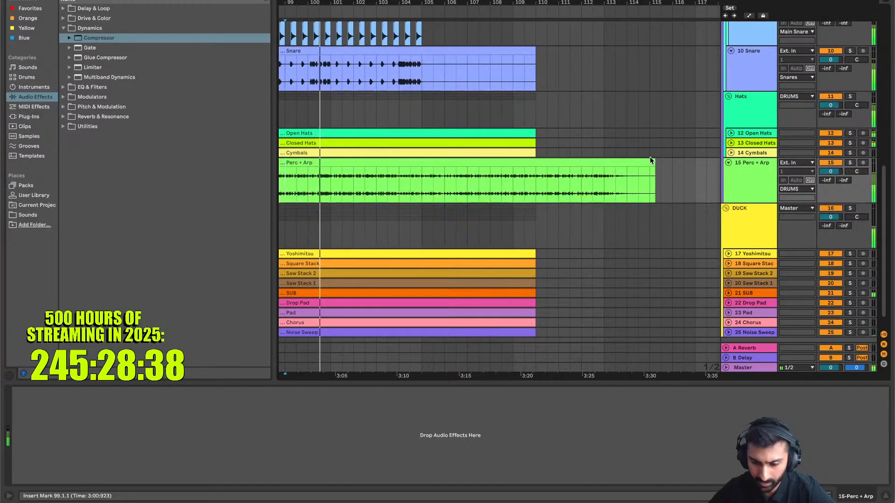
{"action": "left_click_drag", "start_coordinate": [651, 160], "coordinate": [423, 178]}
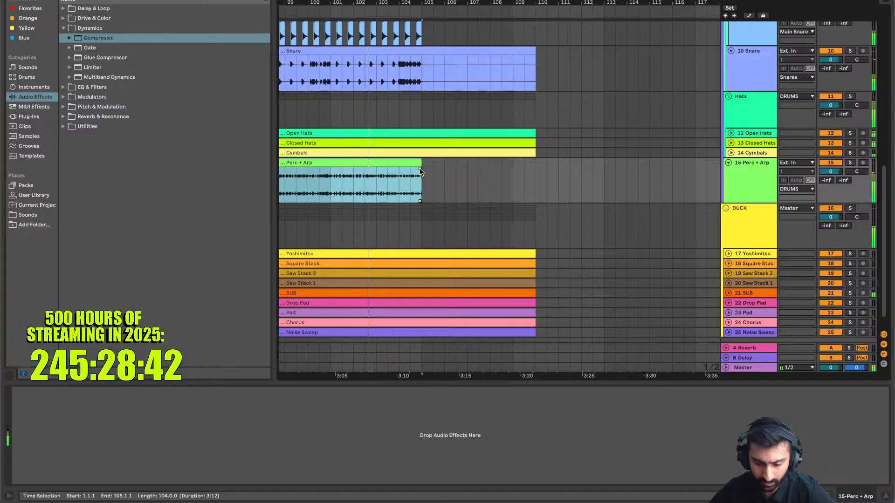
{"action": "scroll", "coordinate": [414, 174], "scroll_direction": "up", "scroll_amount": 5}
{"action": "scroll", "coordinate": [416, 174], "scroll_direction": "left", "scroll_amount": 3}
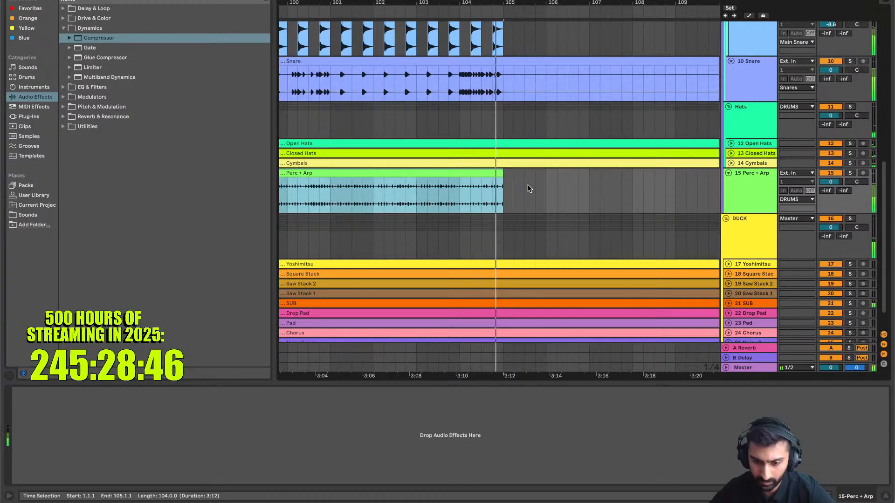
Collapse the Perc + Arp track and the Hats, Snares and Kicks groups for a compact overview of the arrangement
{"action": "key", "text": "z"}
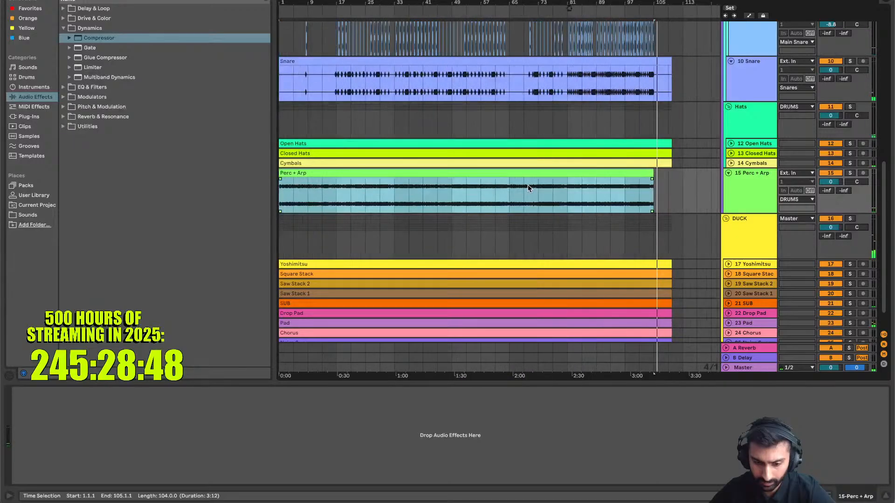
{"action": "scroll", "coordinate": [455, 203], "scroll_direction": "up", "scroll_amount": 5}
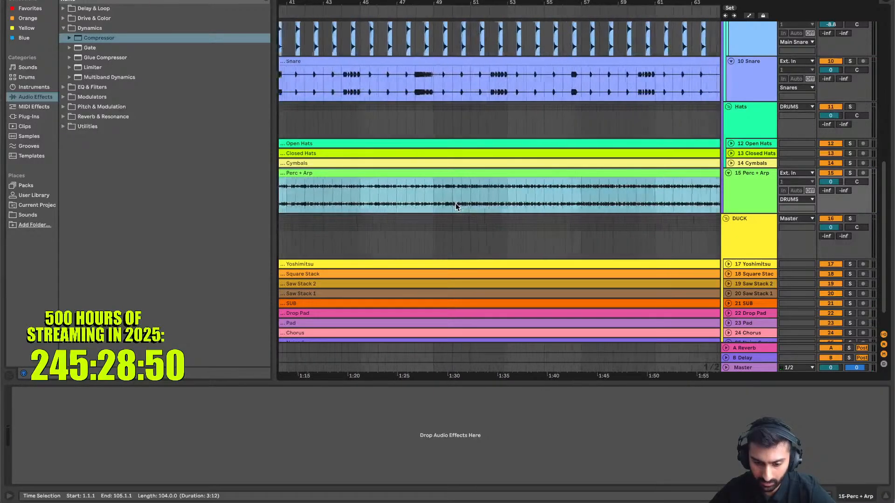
{"action": "scroll", "coordinate": [455, 203], "scroll_direction": "down", "scroll_amount": 6}
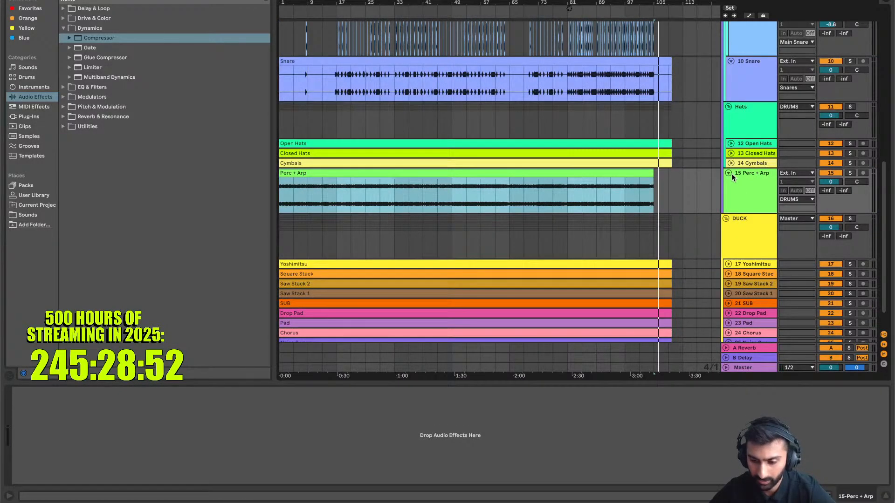
{"action": "left_click", "coordinate": [728, 173]}
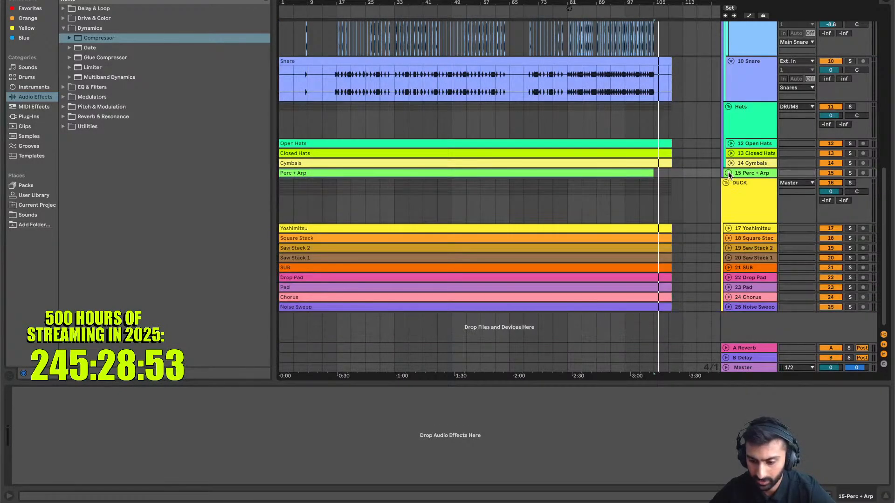
{"action": "left_click", "coordinate": [729, 108]}
{"action": "scroll", "coordinate": [729, 107], "scroll_direction": "up", "scroll_amount": 5}
{"action": "left_click", "coordinate": [728, 196]}
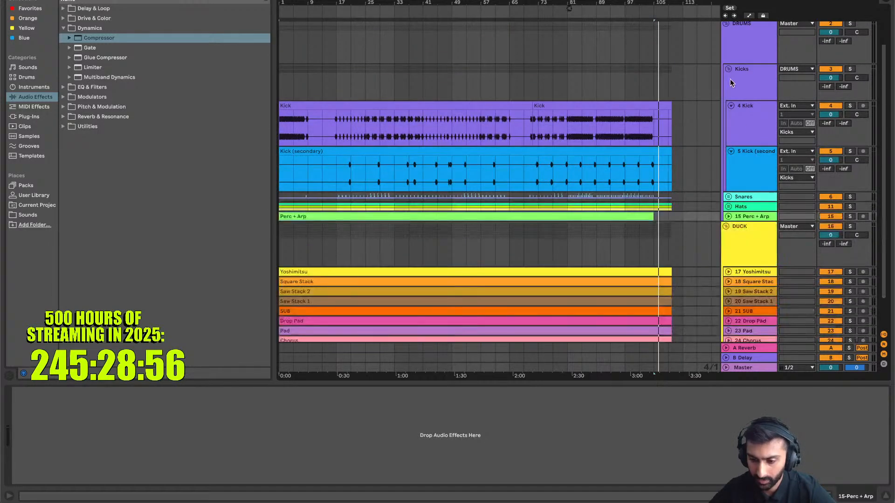
{"action": "left_click", "coordinate": [729, 68]}
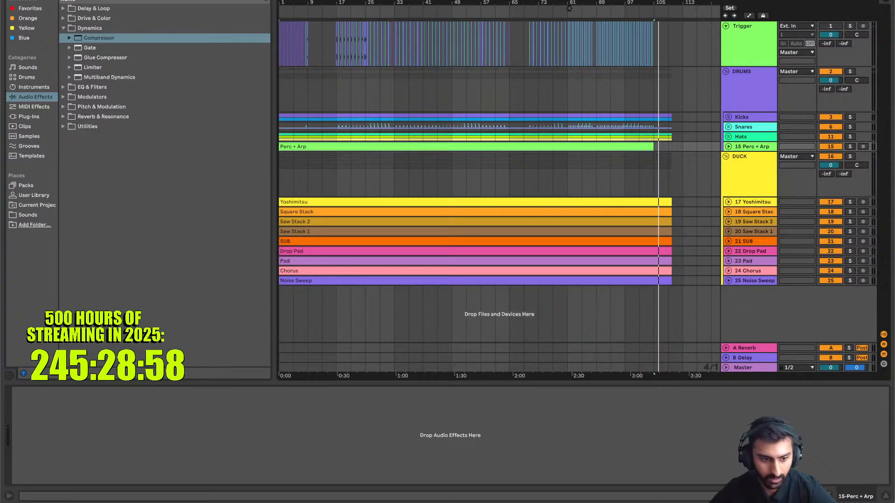
Collect all the project's files and save the Live Set
{"action": "left_click", "coordinate": [55, 0]}
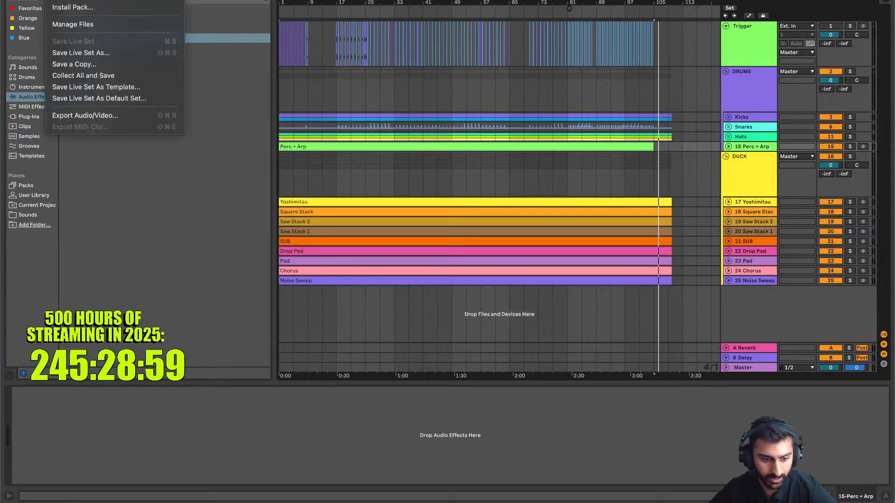
{"action": "left_click", "coordinate": [95, 75]}
{"action": "key", "text": "Return"}
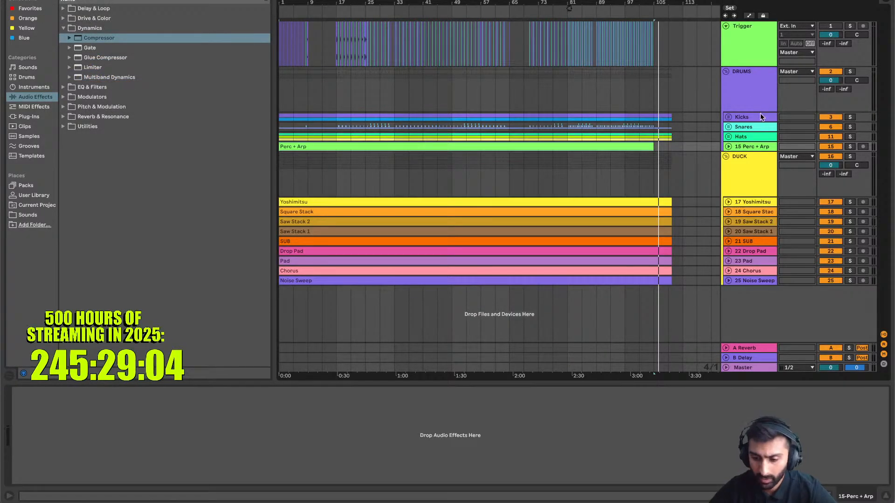
Unfold the Square Stack, Saw Stack 2, Saw Stack 1 and SUB tracks together in the DUCK group to show their waveforms
{"action": "left_click", "coordinate": [748, 94]}
{"action": "left_click", "coordinate": [749, 174]}
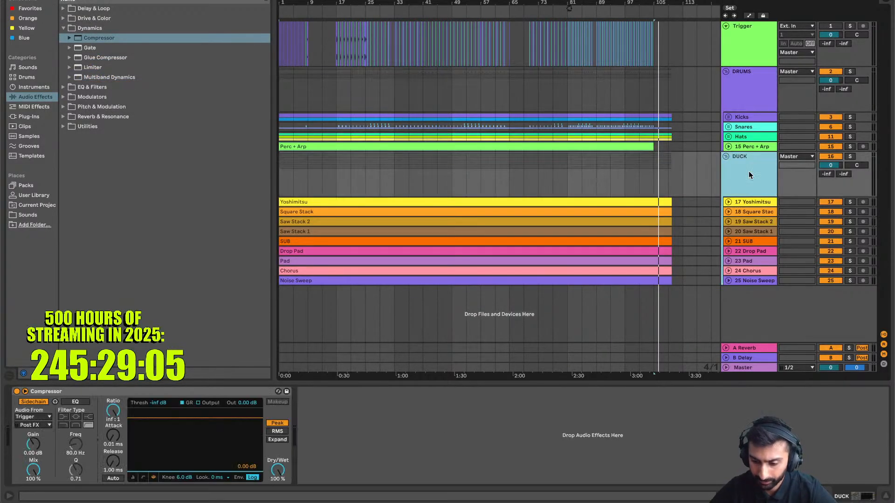
{"action": "left_click", "coordinate": [741, 204]}
{"action": "left_click", "coordinate": [744, 209]}
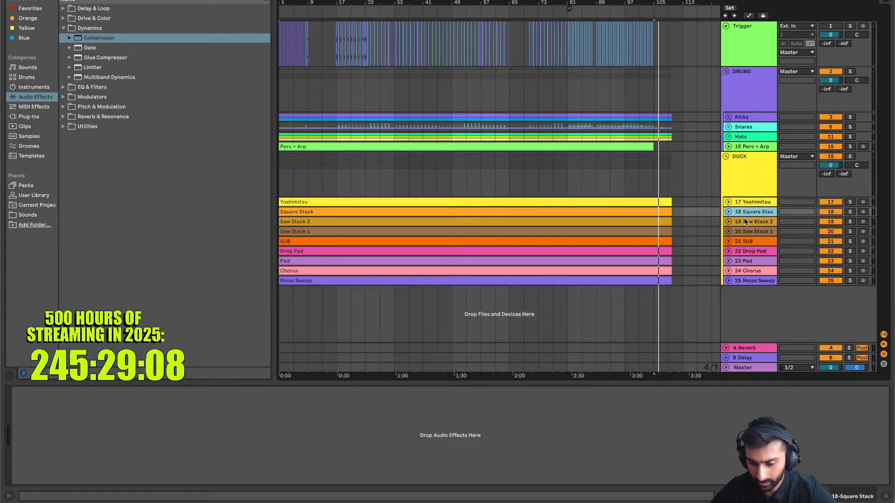
{"action": "left_click", "coordinate": [744, 217], "text": "shift"}
{"action": "left_click", "coordinate": [749, 231], "text": "shift"}
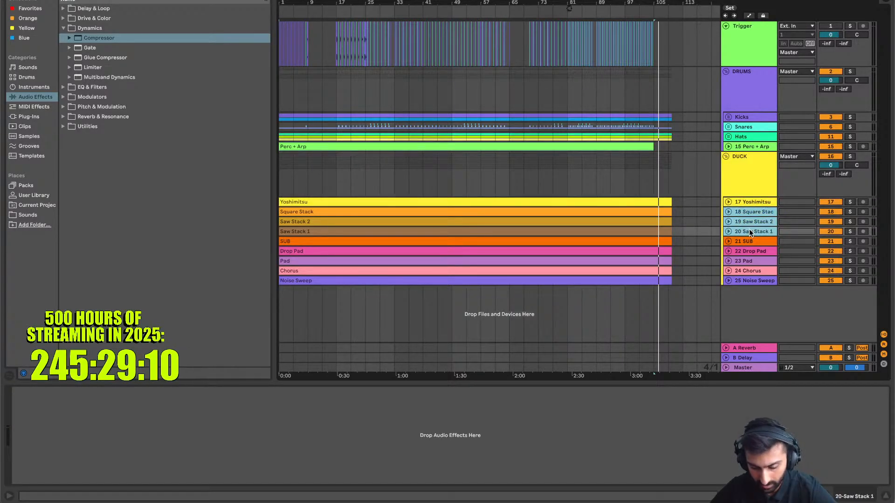
{"action": "left_click", "coordinate": [752, 241], "text": "shift"}
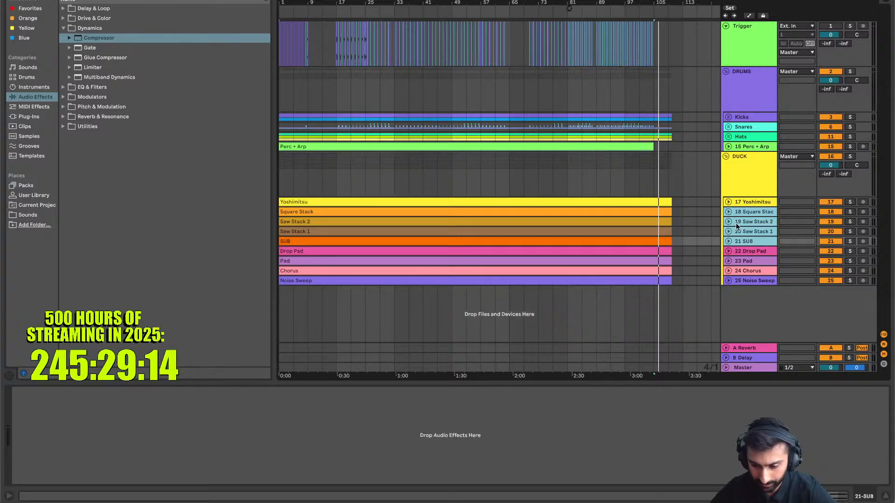
{"action": "left_click", "coordinate": [727, 212]}
{"action": "scroll", "coordinate": [614, 202], "scroll_direction": "down", "scroll_amount": 3}
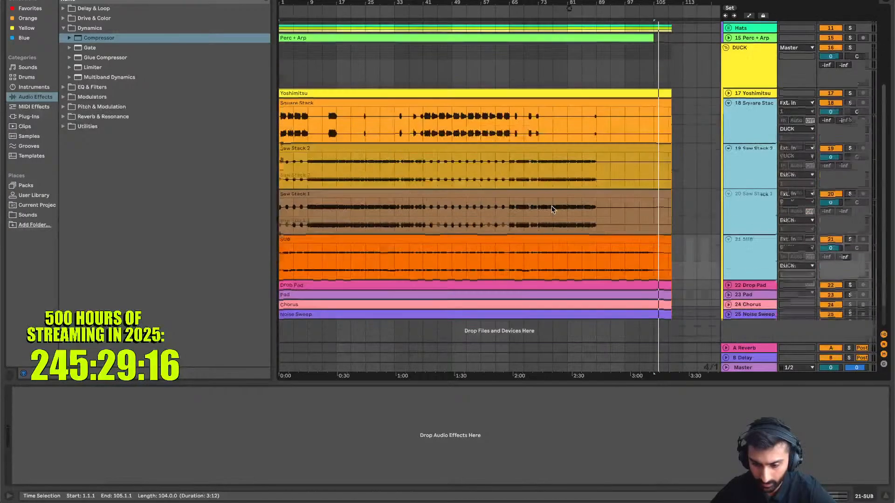
Listen to the song's opening from 1.1.1 and examine the Square Stack, Saw Stack and SUB waveforms
{"action": "scroll", "coordinate": [347, 171], "scroll_direction": "up", "scroll_amount": 5}
{"action": "scroll", "coordinate": [347, 172], "scroll_direction": "left", "scroll_amount": 6}
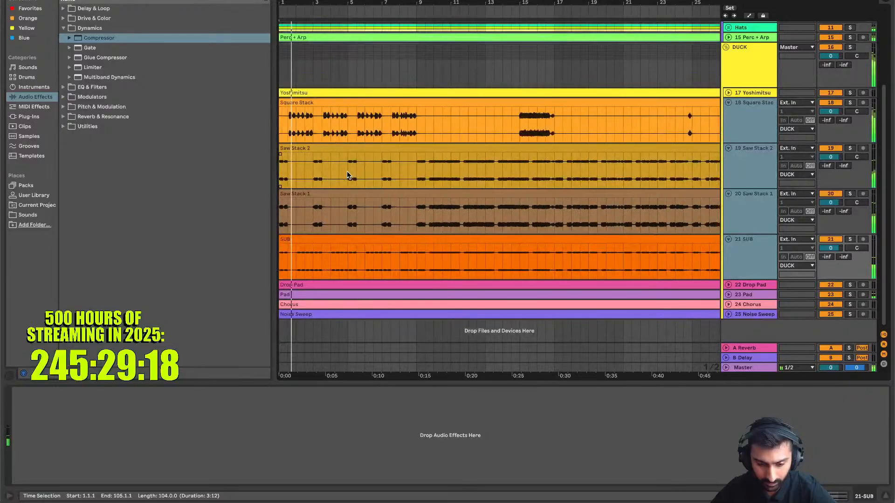
{"action": "key", "text": "space"}
{"action": "key", "text": "space"}
{"action": "scroll", "coordinate": [346, 172], "scroll_direction": "up", "scroll_amount": 4}
{"action": "scroll", "coordinate": [347, 172], "scroll_direction": "left", "scroll_amount": 3}
{"action": "key", "text": "space"}
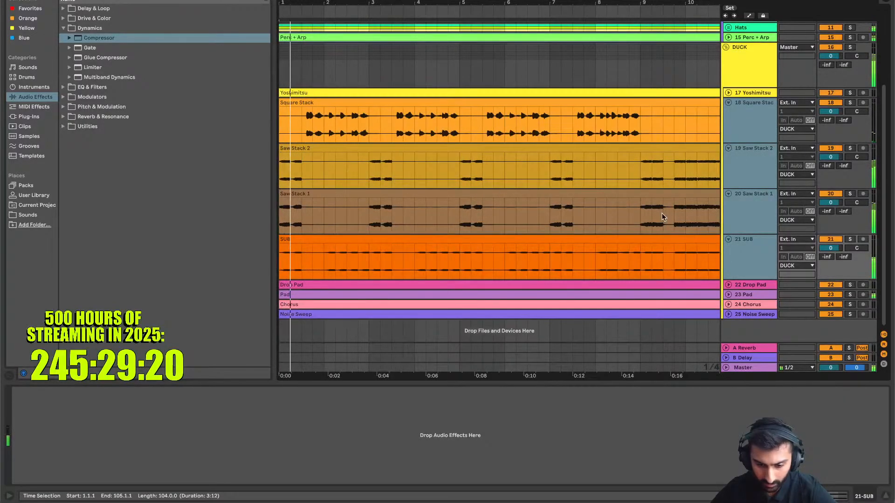
{"action": "double_click", "coordinate": [749, 209]}
{"action": "key", "text": "space"}
{"action": "left_click", "coordinate": [743, 237]}
{"action": "left_click", "coordinate": [748, 212]}
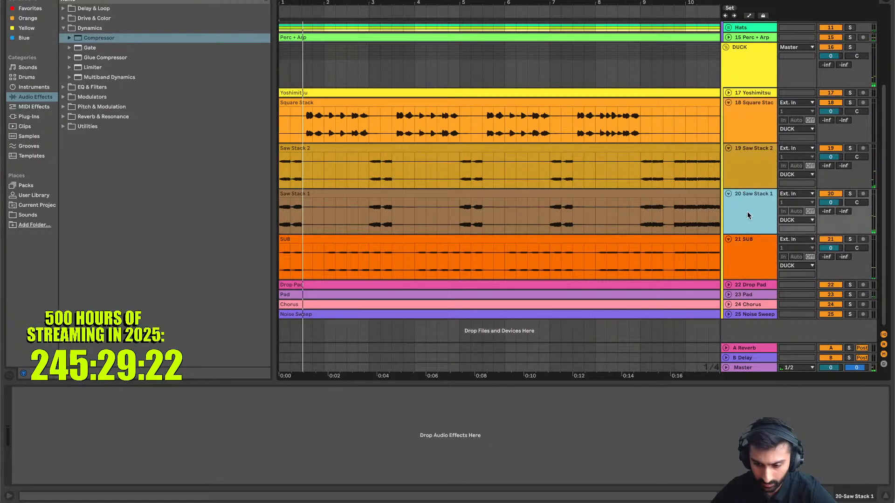
{"action": "key", "text": "space"}
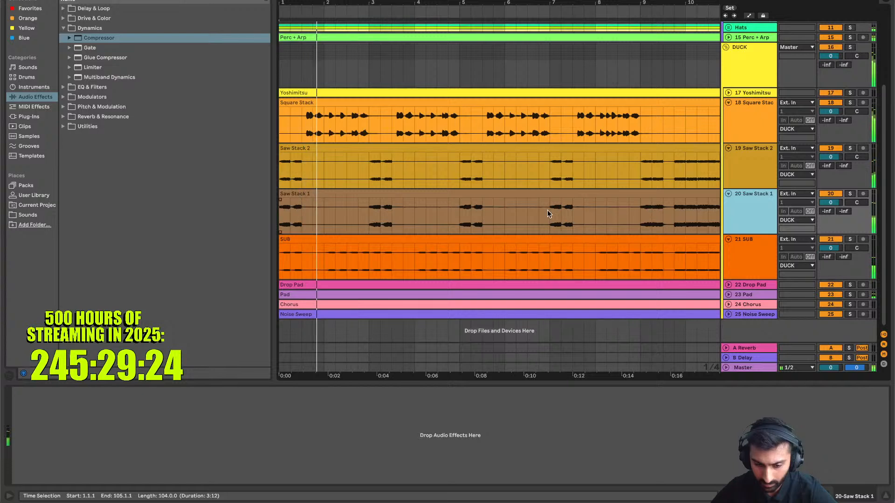
{"action": "scroll", "coordinate": [547, 213], "scroll_direction": "down", "scroll_amount": 3}
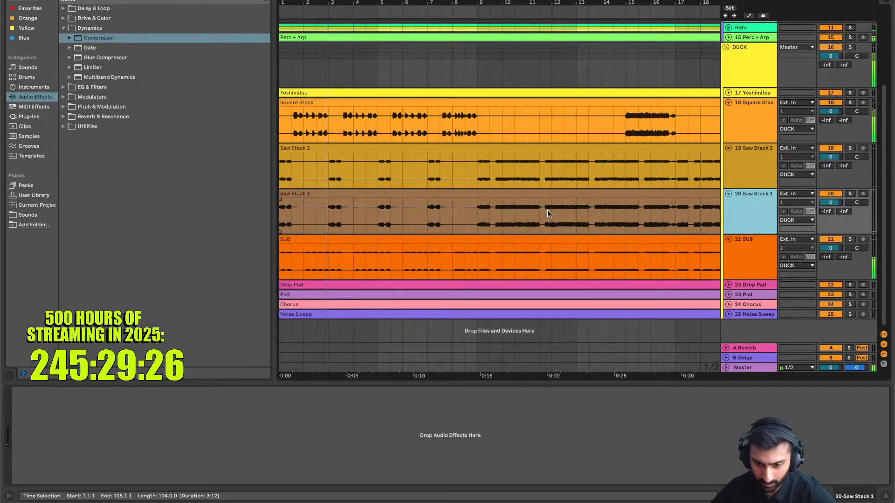
Collect all used media from elsewhere, other Projects, the User Library and Factory Packs, and save the Live Set
{"action": "left_click", "coordinate": [55, 0]}
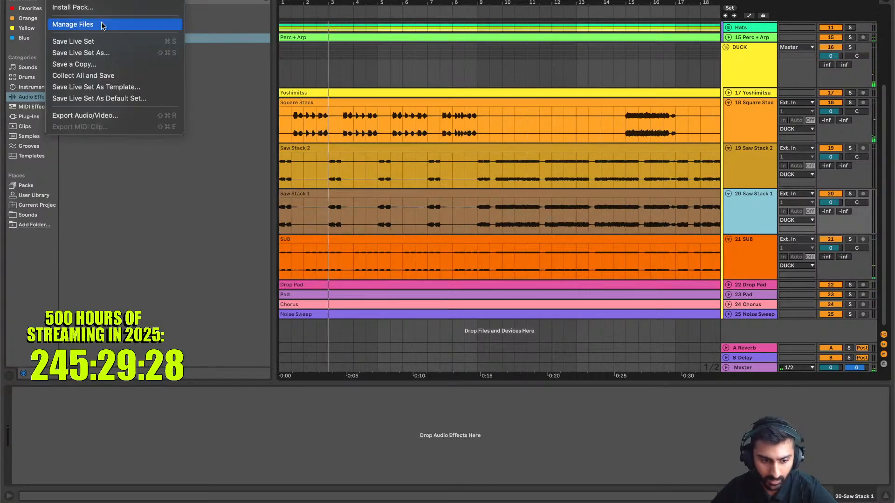
{"action": "left_click", "coordinate": [117, 78]}
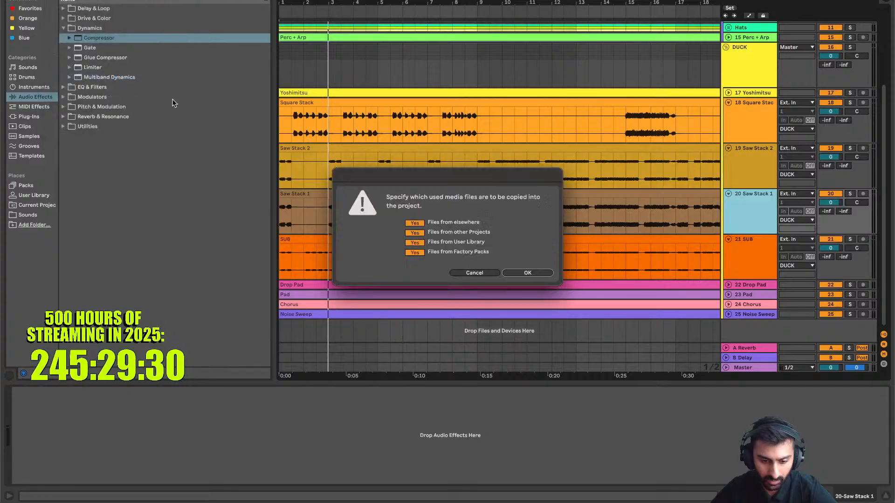
{"action": "key", "text": "Return"}
Switch to Finder and open OLD.als from the Vulgar Display Project folder
{"action": "key", "text": "ctrl+Right"}
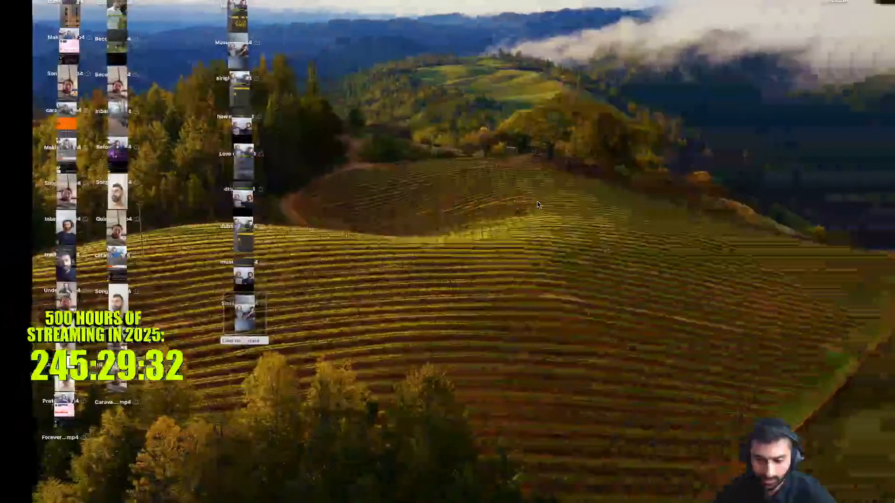
{"action": "key", "text": "ctrl+Left"}
{"action": "key", "text": "ctrl+Left"}
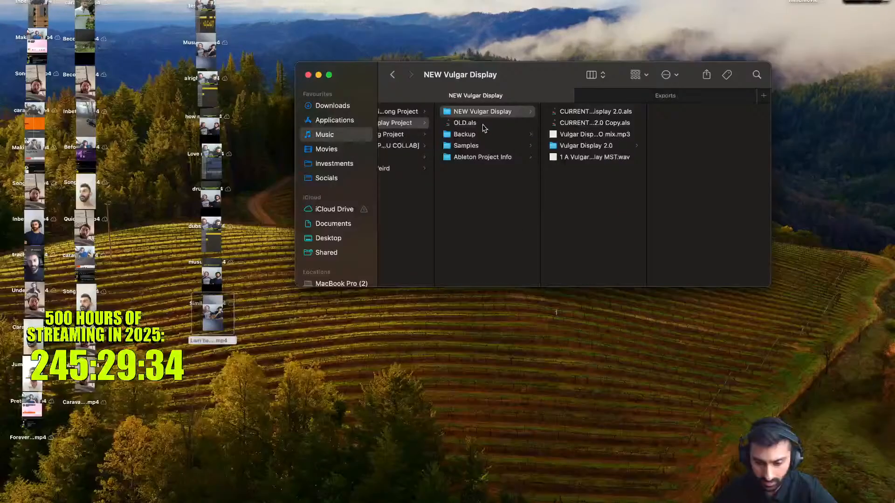
{"action": "scroll", "coordinate": [483, 128], "scroll_direction": "left", "scroll_amount": 1}
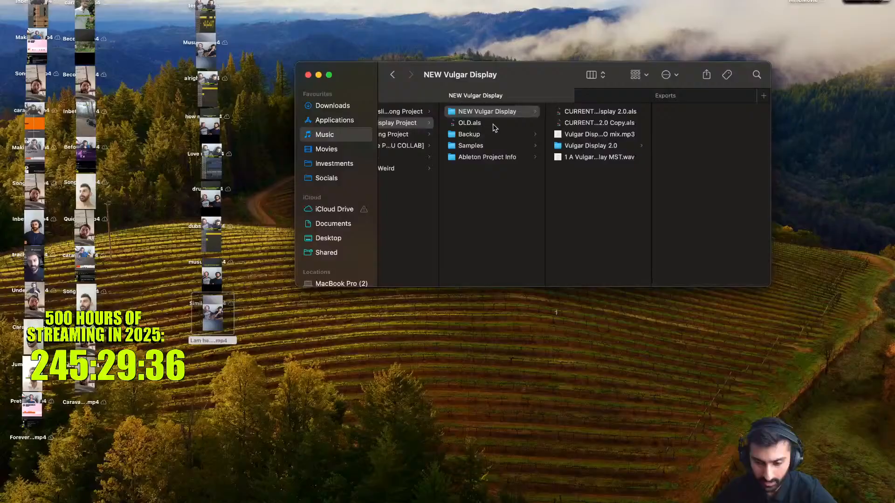
{"action": "left_click", "coordinate": [502, 124]}
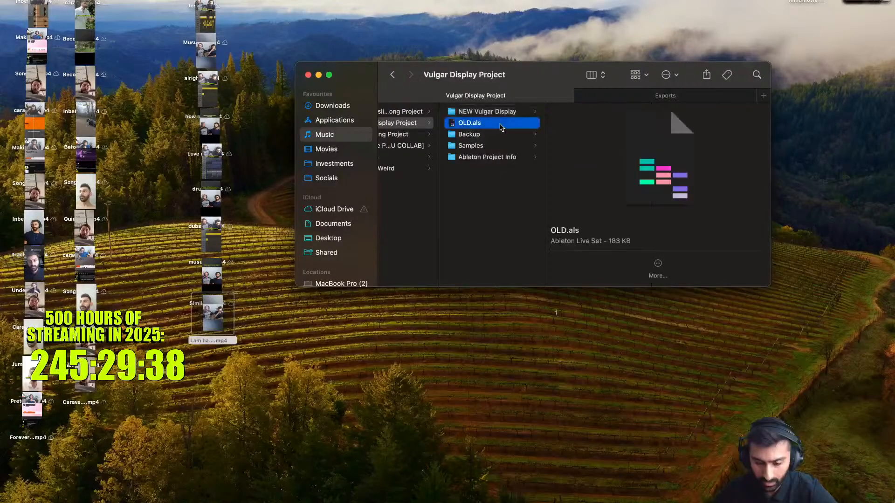
{"action": "double_click", "coordinate": [497, 125]}
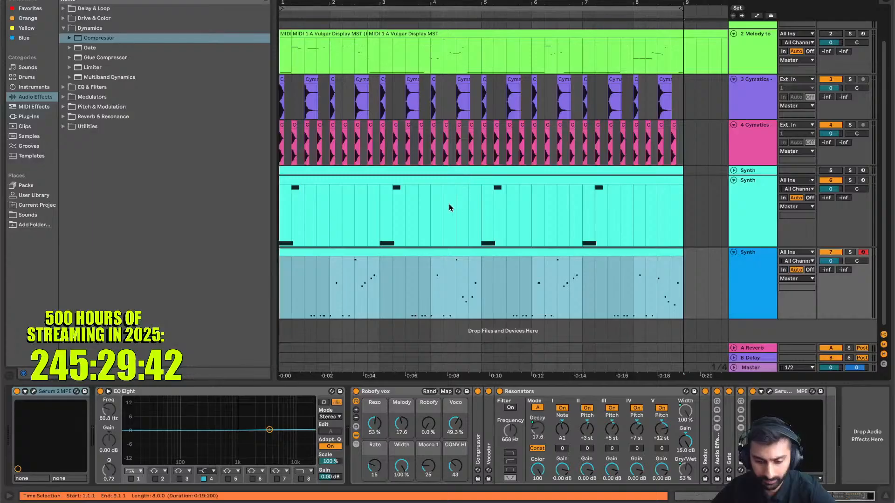
Play the old set and examine its melody, drum and Synth tracks, also listening from the melody clip at 2.4.1
{"action": "key", "text": "space"}
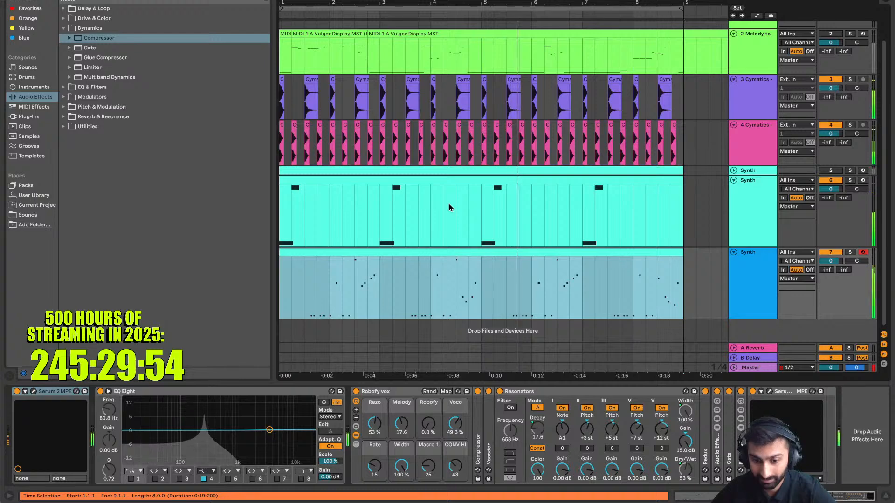
{"action": "scroll", "coordinate": [449, 204], "scroll_direction": "down", "scroll_amount": 3}
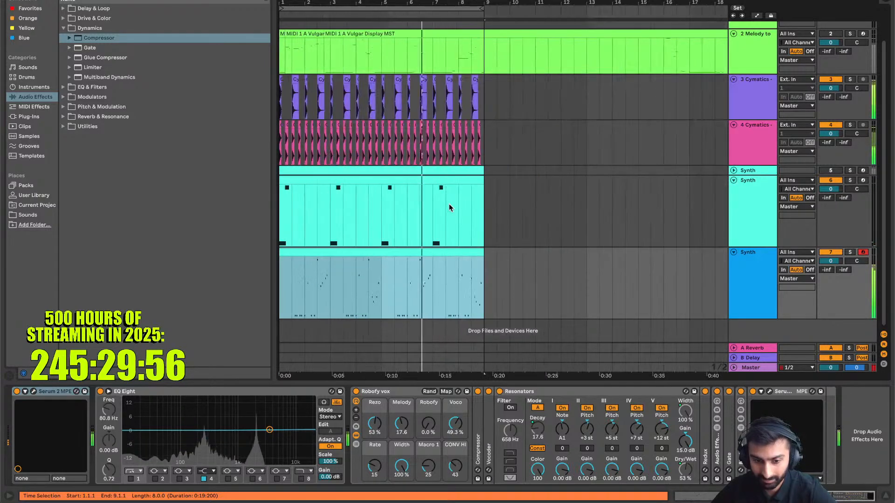
{"action": "scroll", "coordinate": [449, 204], "scroll_direction": "up", "scroll_amount": 2}
{"action": "left_click", "coordinate": [403, 70]}
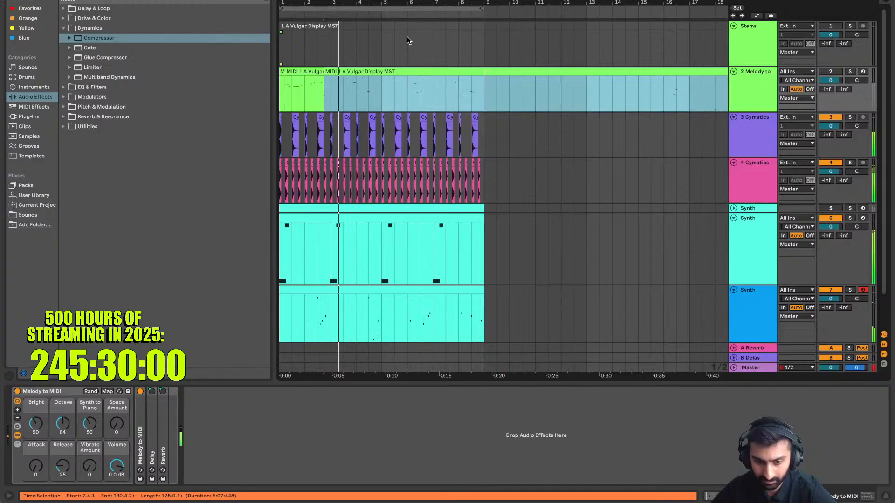
{"action": "scroll", "coordinate": [406, 36], "scroll_direction": "down", "scroll_amount": 1}
{"action": "scroll", "coordinate": [342, 211], "scroll_direction": "up", "scroll_amount": 5}
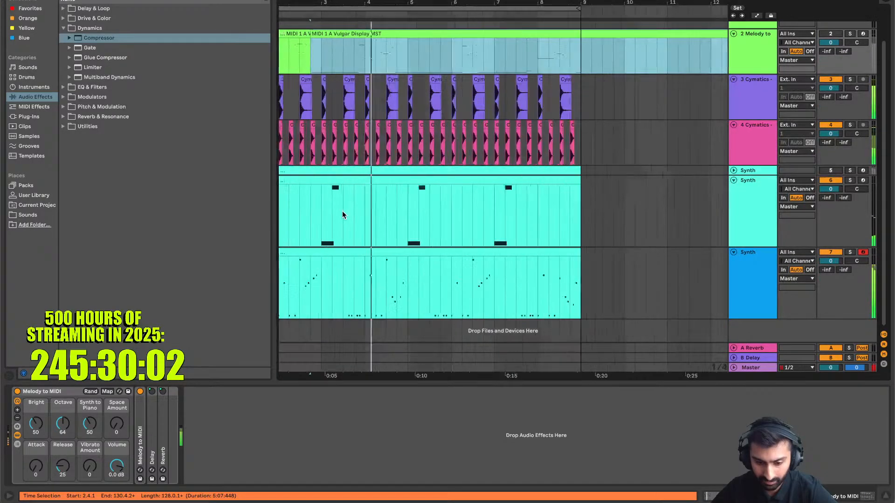
{"action": "scroll", "coordinate": [342, 211], "scroll_direction": "left", "scroll_amount": 2}
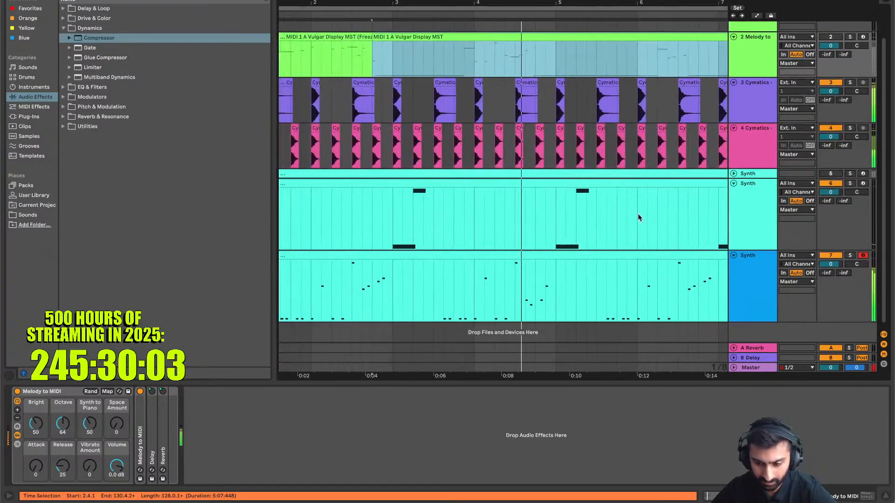
Unfold the first Synth track, listen to its clip from 1.1.1 in solo, and switch the solo off again
{"action": "left_click", "coordinate": [734, 174]}
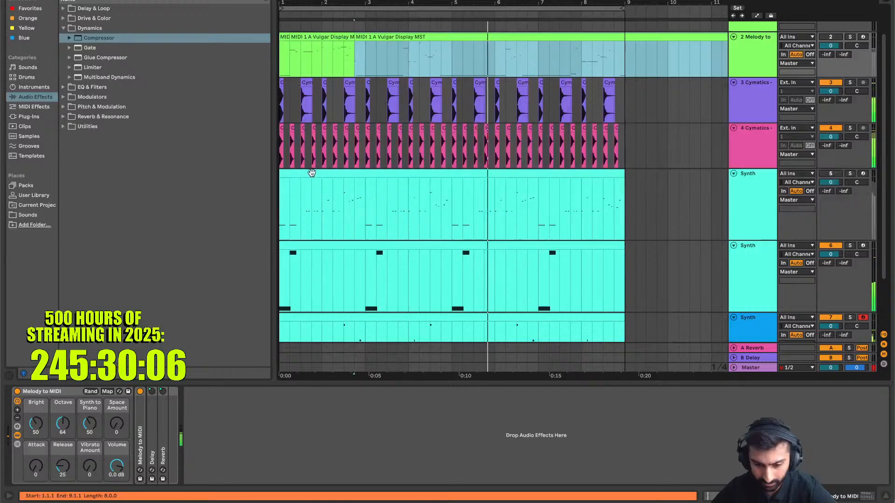
{"action": "left_click", "coordinate": [310, 174]}
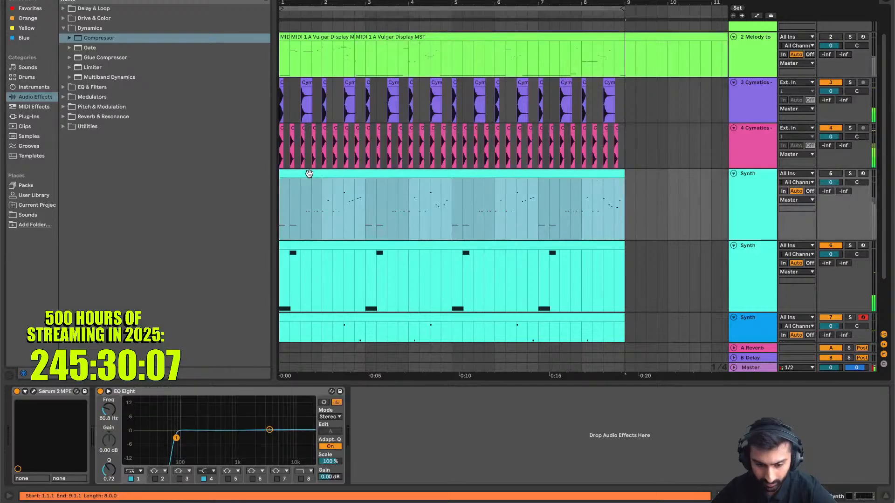
{"action": "left_click", "coordinate": [848, 174]}
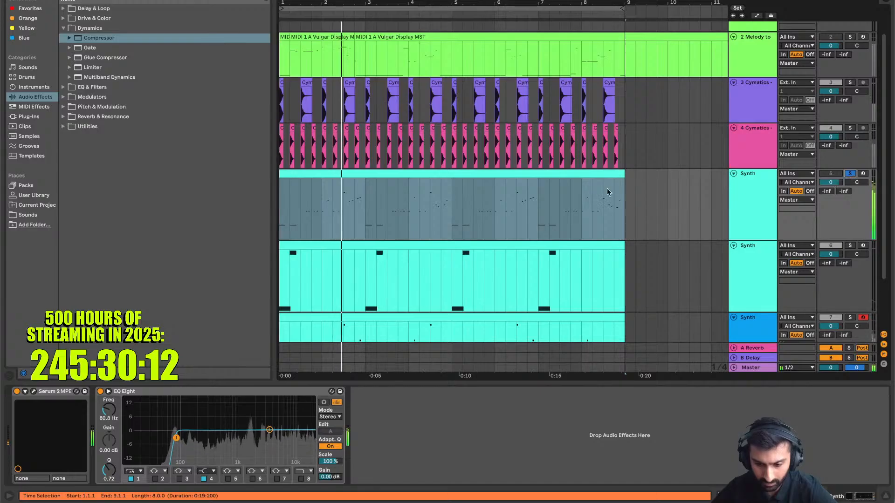
{"action": "left_click", "coordinate": [579, 173]}
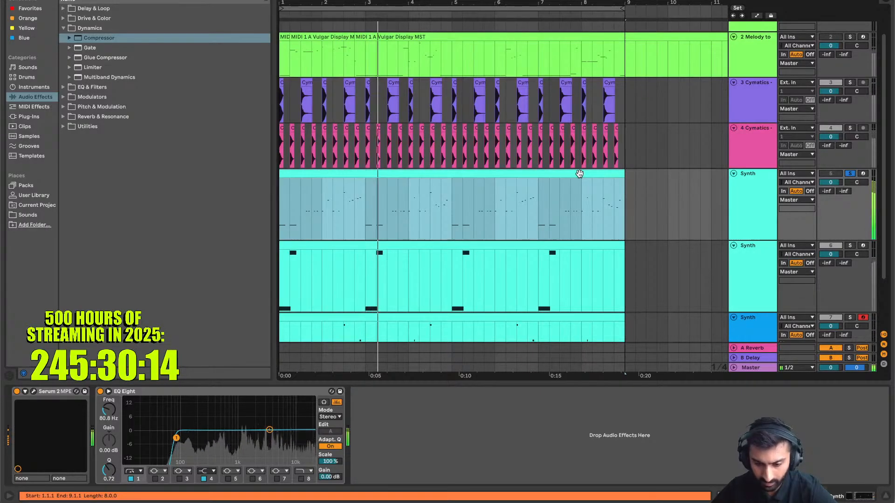
{"action": "left_click", "coordinate": [849, 174]}
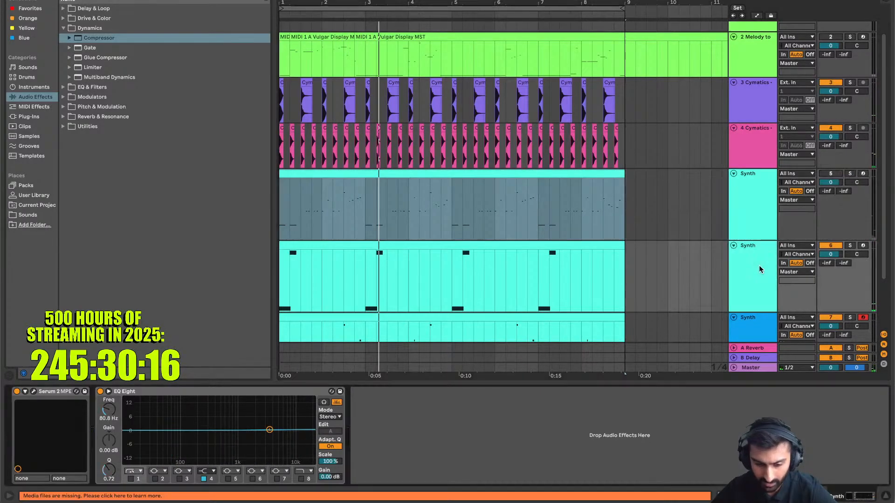
Listen to the second Synth track in solo and open its Serum 2 instrument to examine the patch
{"action": "key", "text": "space"}
{"action": "left_click", "coordinate": [850, 245]}
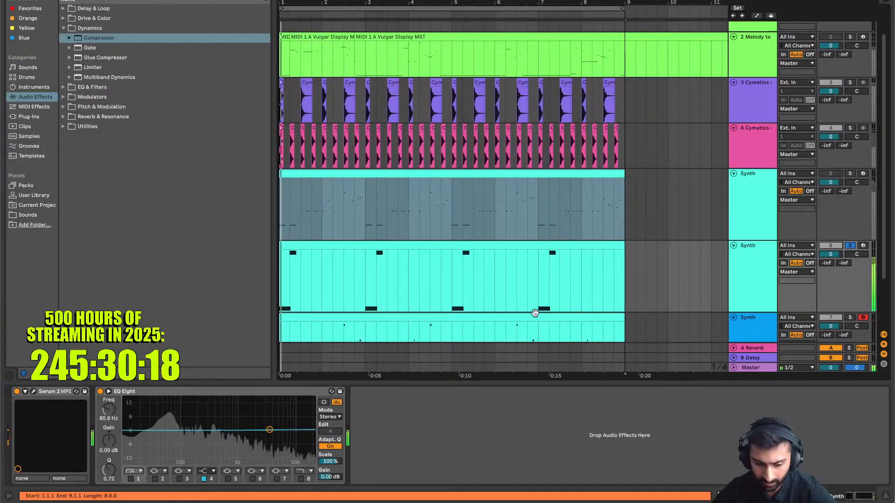
{"action": "left_click", "coordinate": [34, 392]}
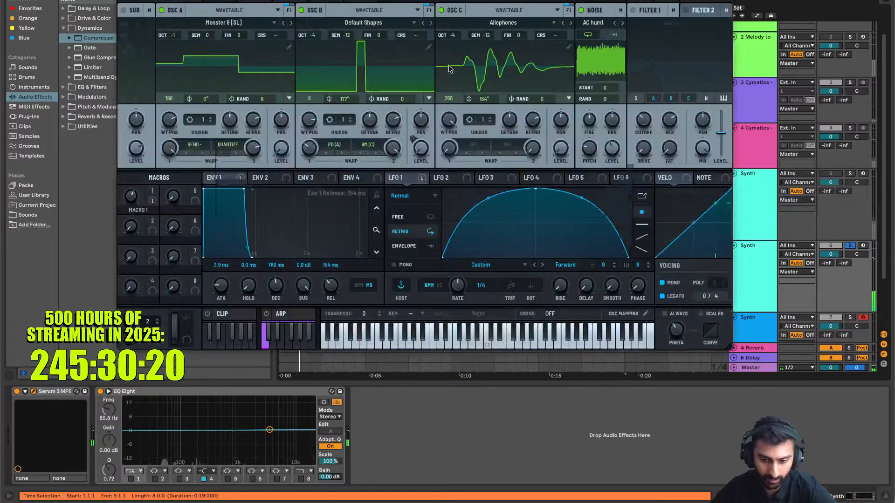
{"action": "left_click", "coordinate": [457, 218]}
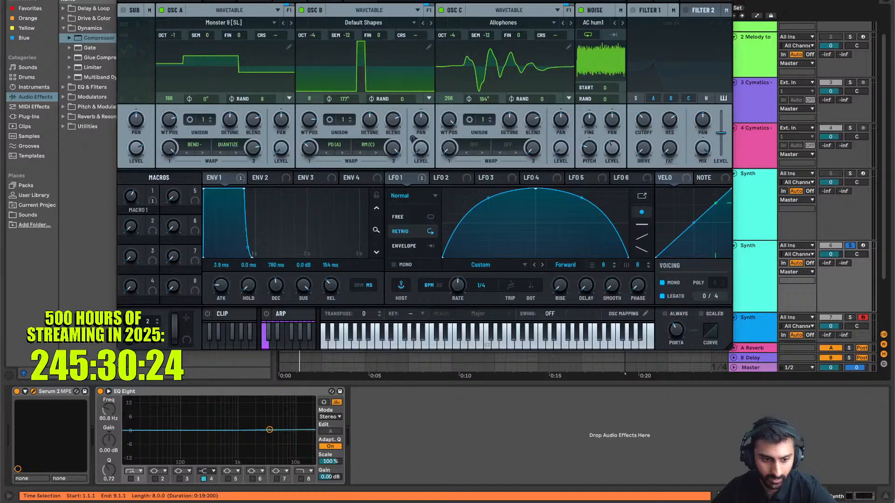
Reopen the current song's Live Set from the recent sets, discarding the changes to OLD
{"action": "left_click", "coordinate": [122, 0]}
{"action": "left_click", "coordinate": [55, 0]}
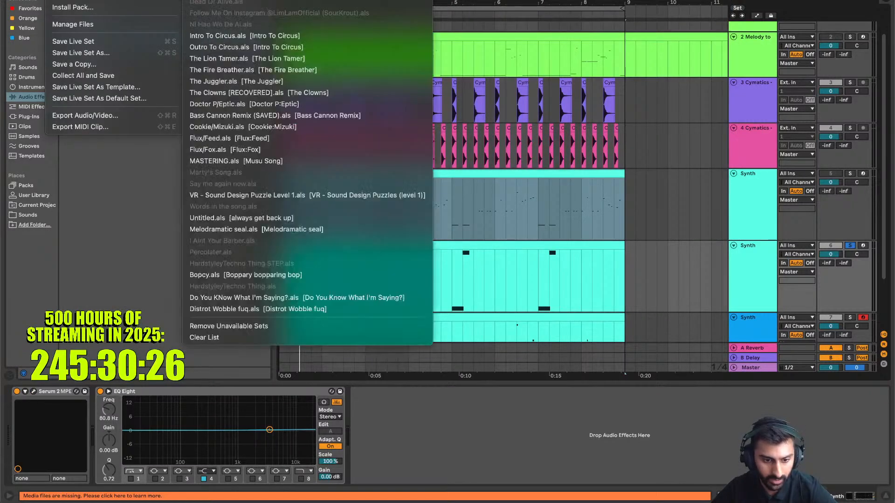
{"action": "left_click", "coordinate": [351, 130]}
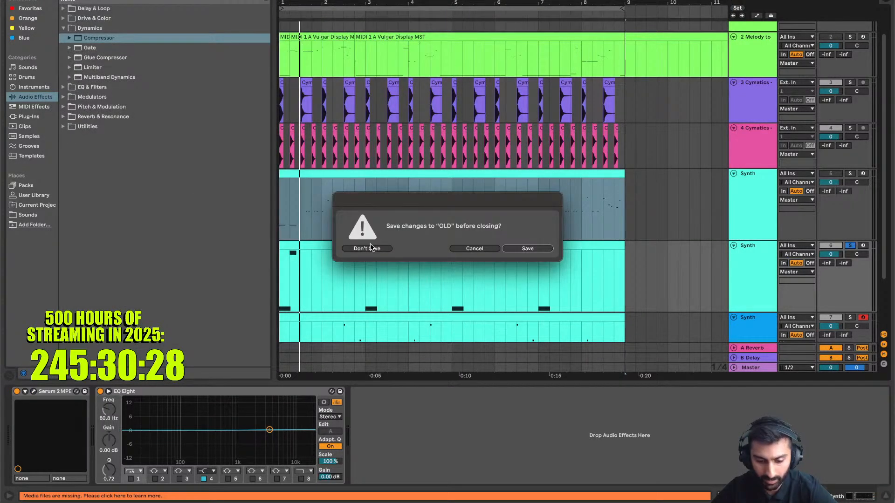
{"action": "left_click", "coordinate": [373, 247]}
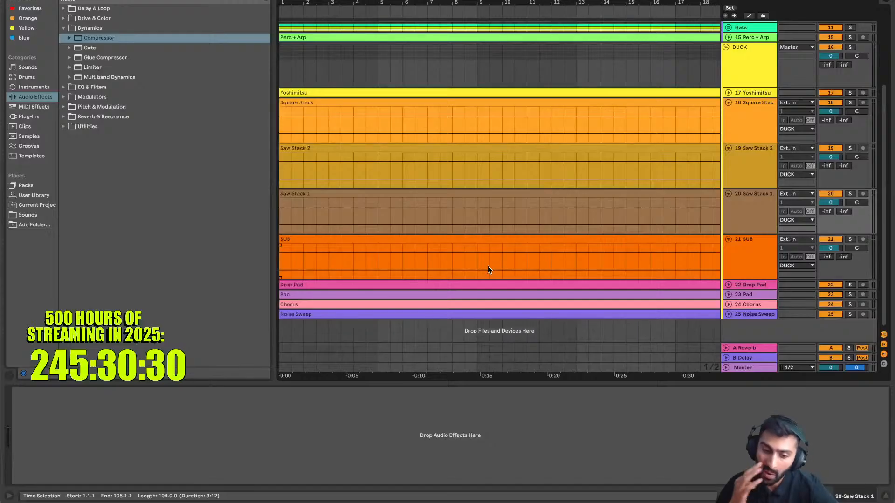
Check the device chains of the Saw Stack 2, Square Stack and Saw Stack 1 tracks one after another
{"action": "left_click", "coordinate": [748, 170]}
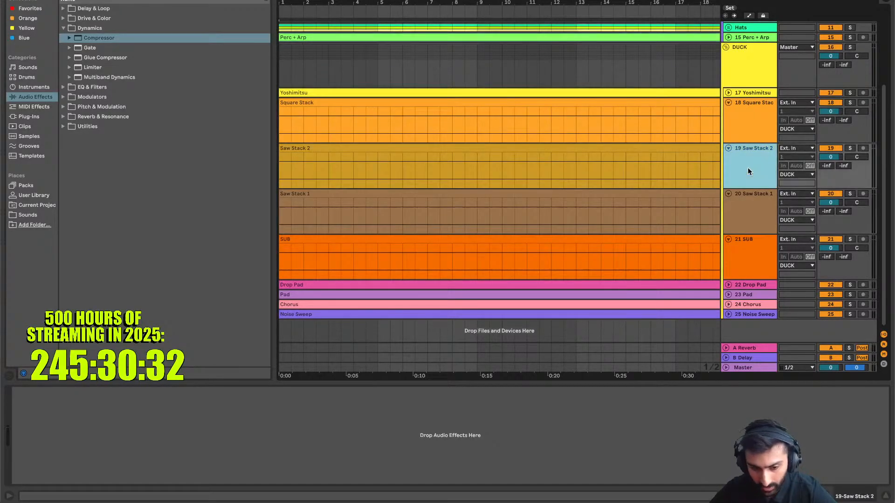
{"action": "left_click", "coordinate": [747, 113]}
{"action": "left_click", "coordinate": [750, 201]}
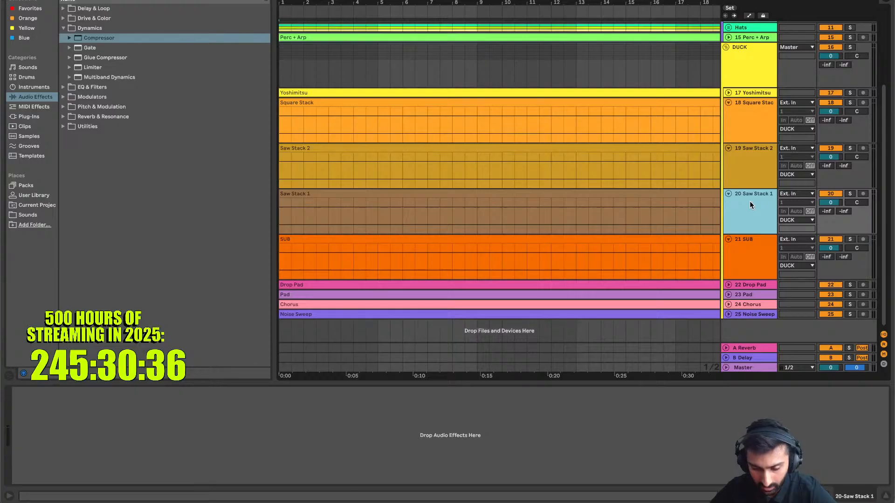
Insert a new Synth MIDI track below Saw Stack 1 and paste the eight-bar MIDI clip at 1.1.1
{"action": "key", "text": "ctrl+shift+t"}
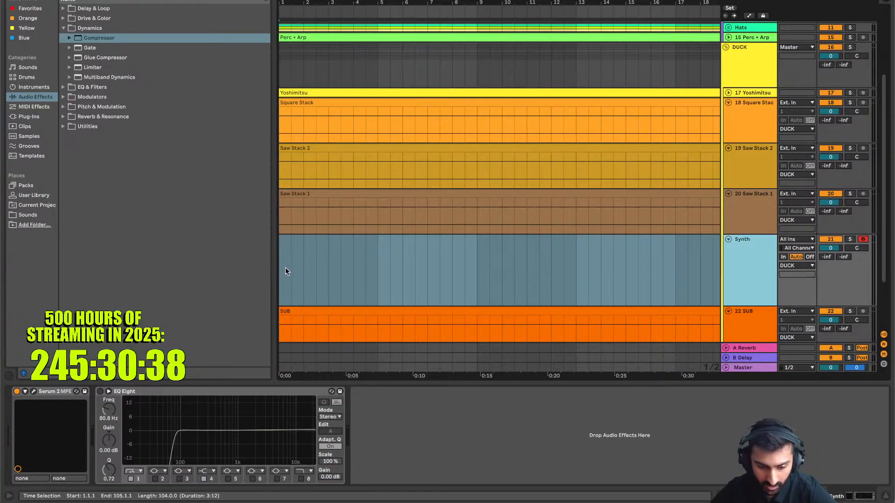
{"action": "double_click", "coordinate": [281, 268]}
{"action": "left_click", "coordinate": [280, 217]}
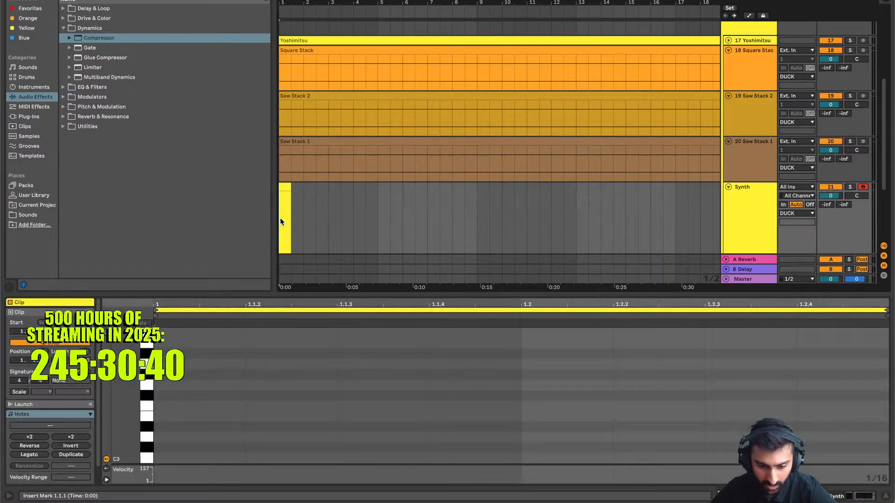
{"action": "scroll", "coordinate": [281, 217], "scroll_direction": "down", "scroll_amount": 2}
{"action": "key", "text": "ctrl+v"}
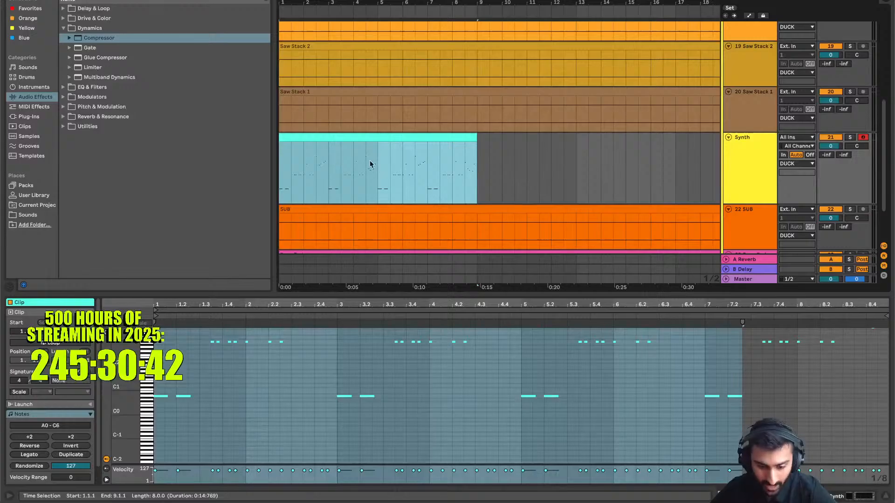
Solo the new Synth track and shorten its clip to the first two beats, ending at 1.3.1
{"action": "left_click", "coordinate": [851, 138]}
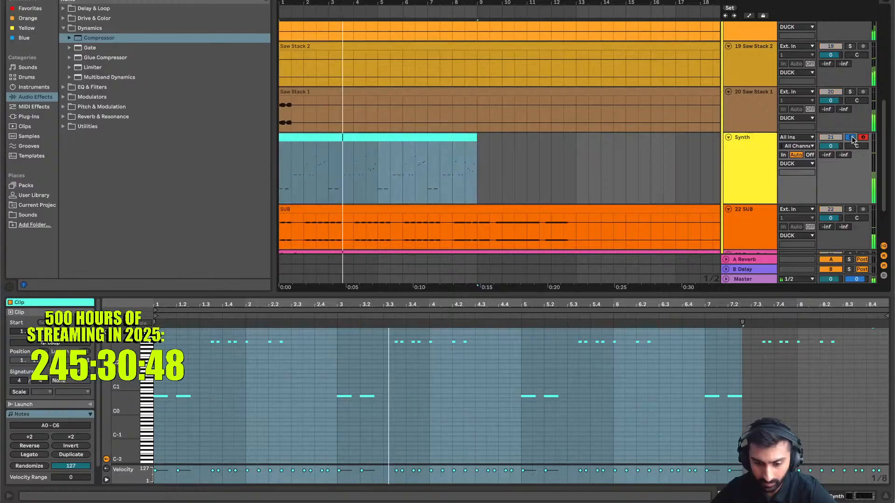
{"action": "left_click_drag", "start_coordinate": [469, 141], "coordinate": [294, 145]}
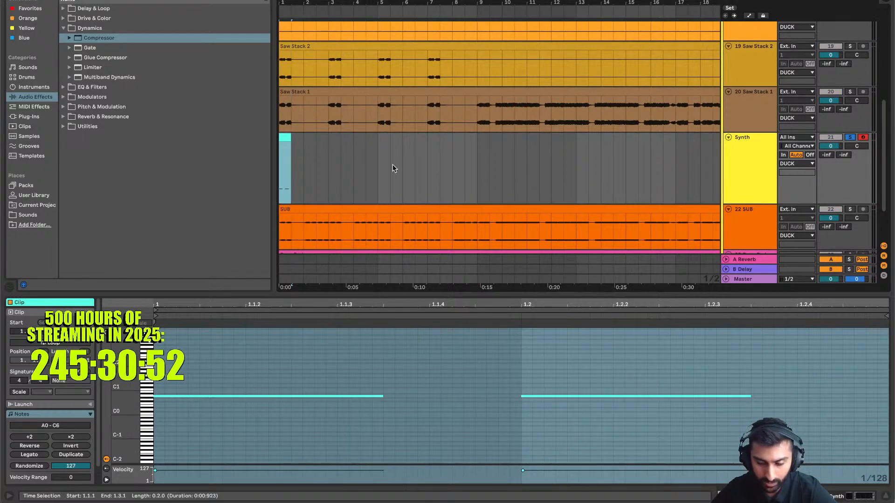
Loop bar 1 of the arrangement, from 1.1.1 to 2.1.1, around the shortened Synth clip
{"action": "scroll", "coordinate": [335, 179], "scroll_direction": "up", "scroll_amount": 5}
{"action": "scroll", "coordinate": [335, 179], "scroll_direction": "left", "scroll_amount": 4}
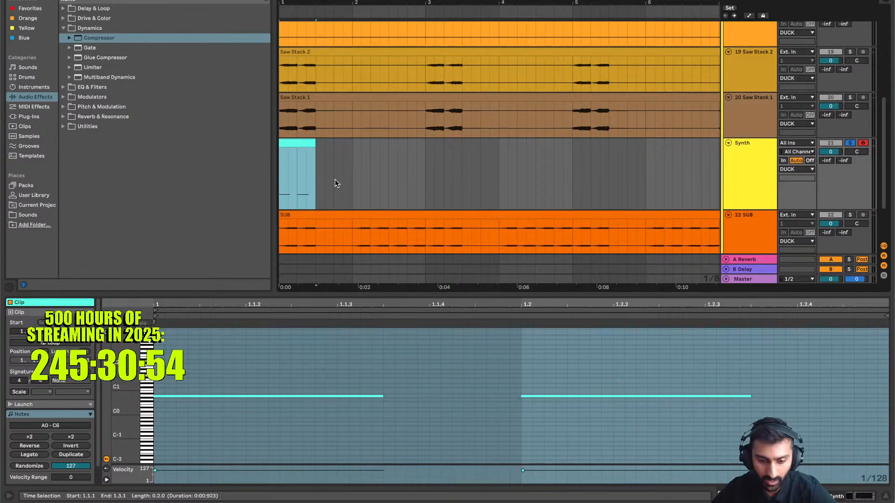
{"action": "scroll", "coordinate": [376, 175], "scroll_direction": "up", "scroll_amount": 3}
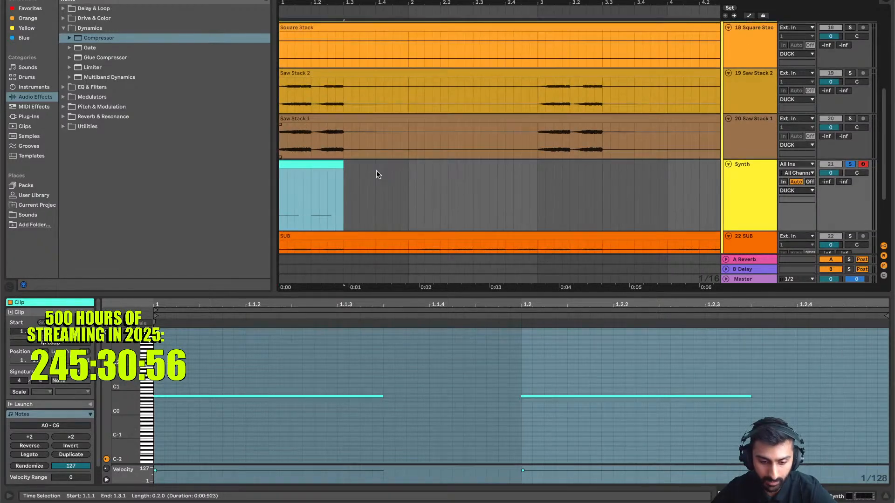
{"action": "left_click", "coordinate": [408, 182], "text": "shift"}
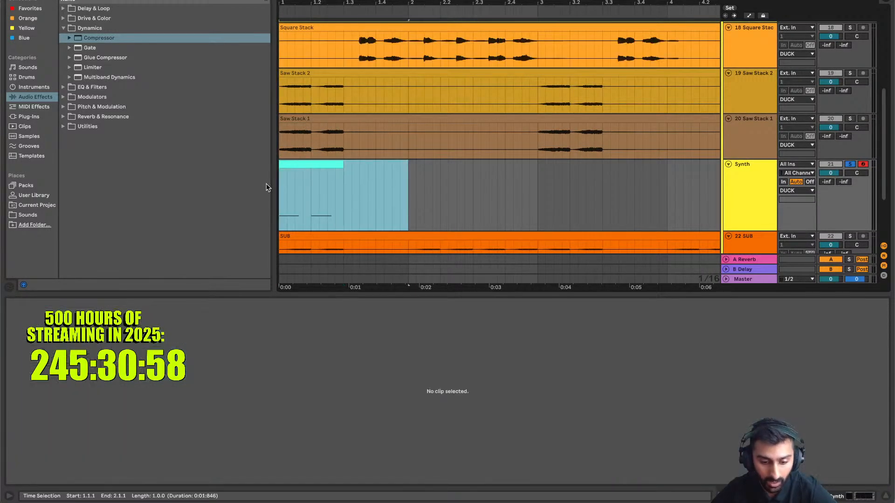
{"action": "key", "text": "ctrl+l"}
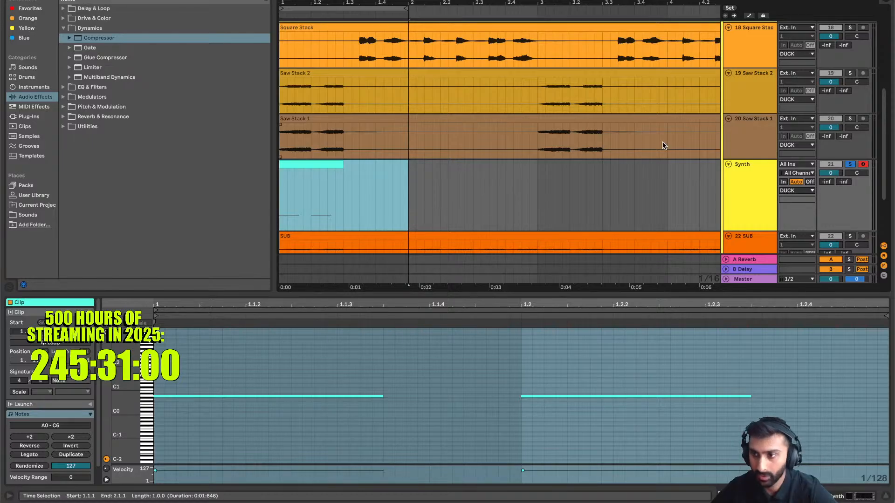
Load the user preset Gritty Tube PLUG from the 2025 folder into the Synth track's Serum 2, then close the instrument window
{"action": "left_click", "coordinate": [751, 194]}
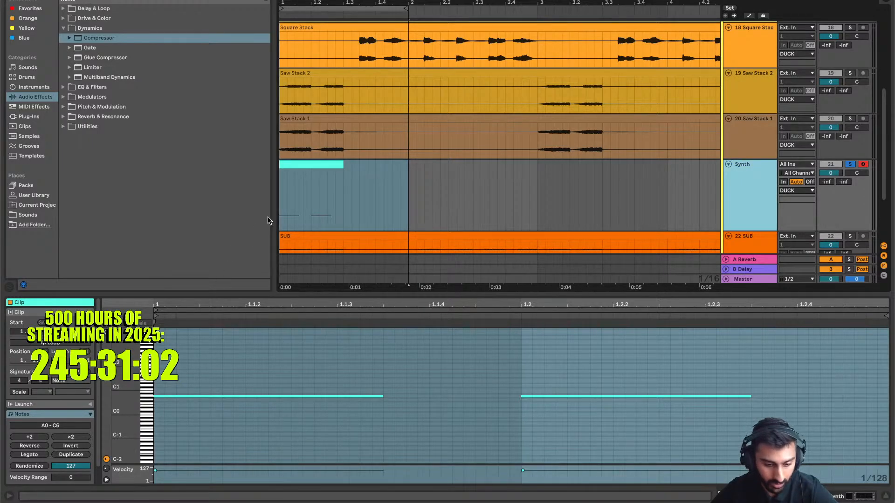
{"action": "left_click", "coordinate": [736, 200]}
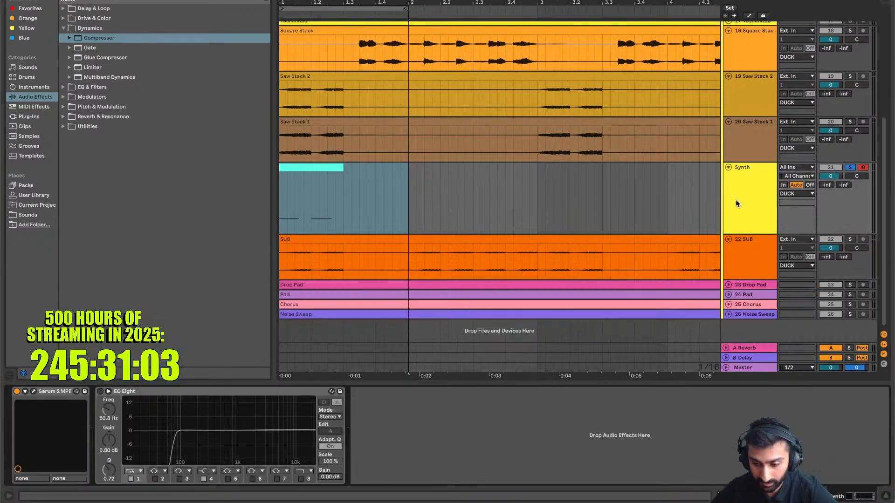
{"action": "left_click", "coordinate": [34, 392]}
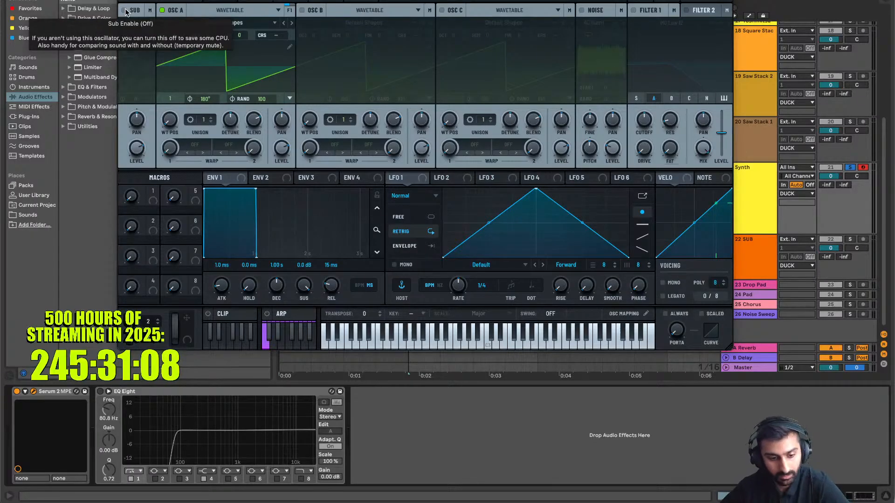
{"action": "left_click", "coordinate": [255, 0]}
{"action": "left_click", "coordinate": [291, 0]}
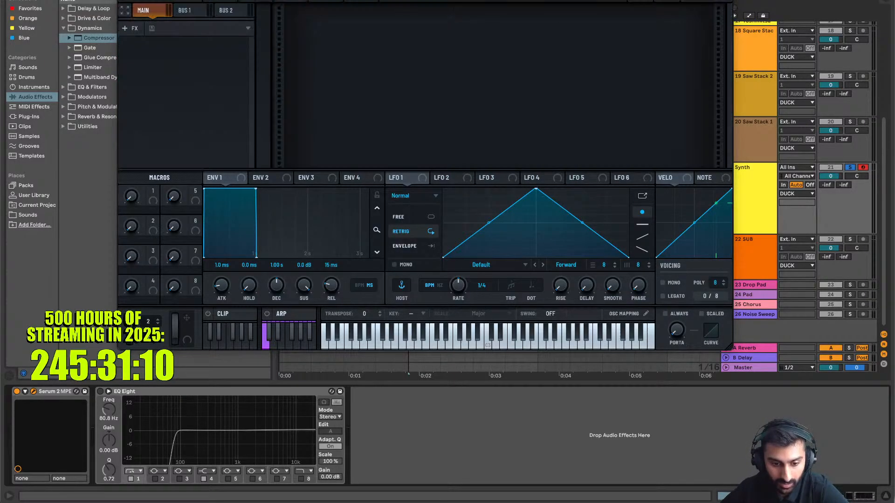
{"action": "left_click", "coordinate": [487, 0]}
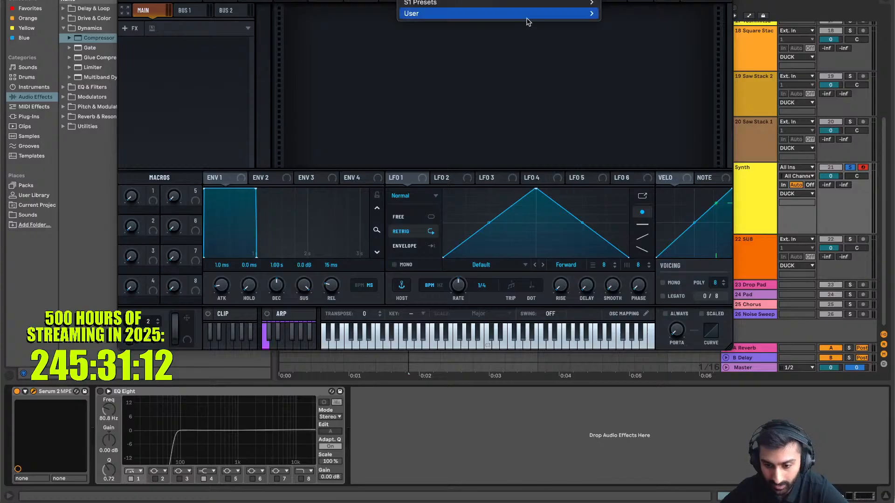
{"action": "mouse_move", "coordinate": [528, 18]}
{"action": "mouse_move", "coordinate": [615, 14]}
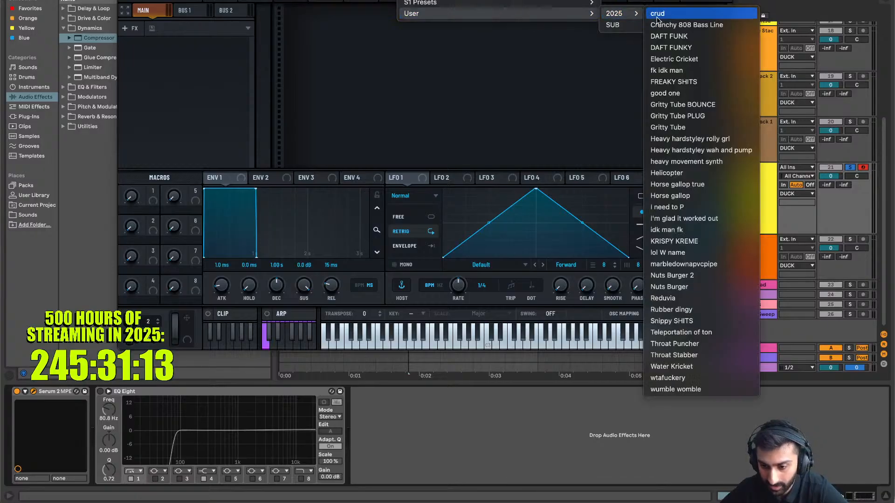
{"action": "left_click", "coordinate": [716, 114]}
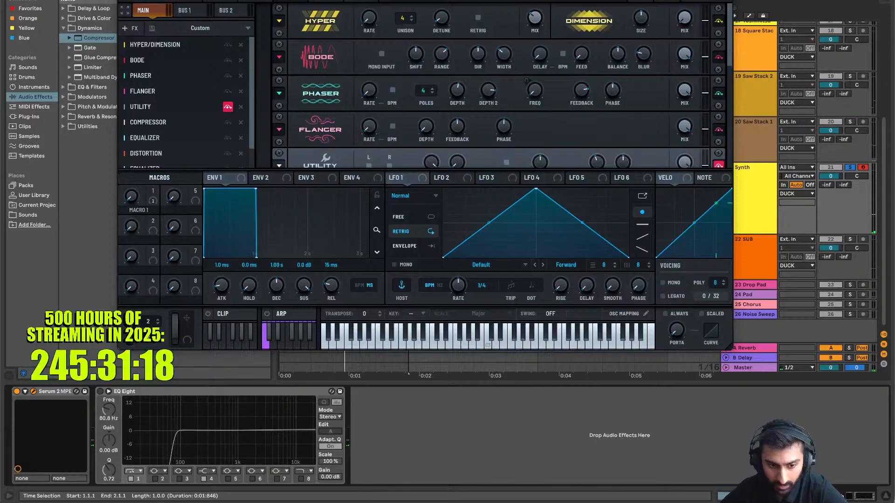
{"action": "left_click", "coordinate": [123, 0]}
Insert a deactivated MIDI track above Trigger and paste the full eight-bar MIDI clip at its start
{"action": "double_click", "coordinate": [302, 168]}
{"action": "scroll", "coordinate": [413, 187], "scroll_direction": "down", "scroll_amount": 3}
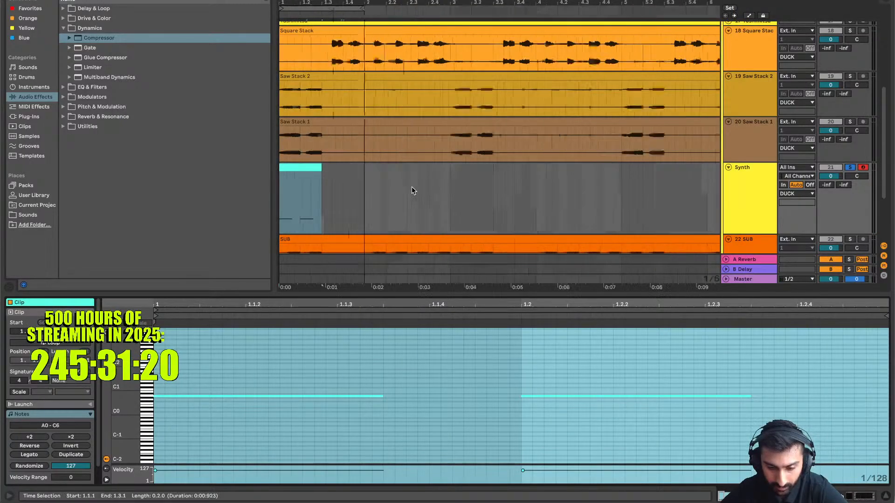
{"action": "scroll", "coordinate": [412, 187], "scroll_direction": "down", "scroll_amount": 4}
{"action": "scroll", "coordinate": [412, 187], "scroll_direction": "up", "scroll_amount": 5}
{"action": "left_click", "coordinate": [759, 49]}
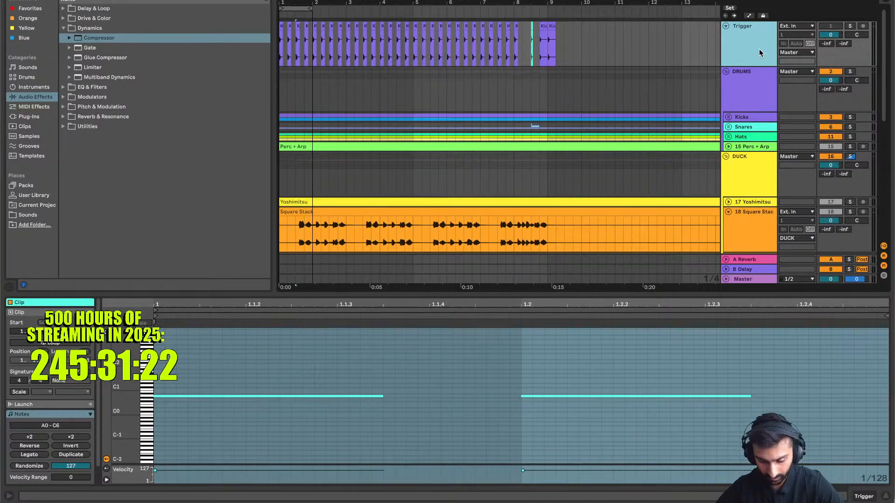
{"action": "key", "text": "super+shift+t"}
{"action": "left_click_drag", "start_coordinate": [751, 93], "coordinate": [791, 40]}
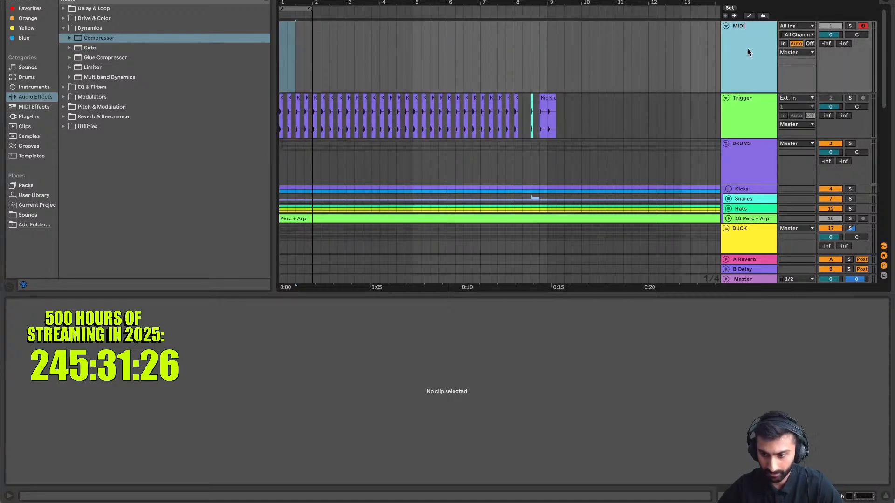
{"action": "key", "text": "Return"}
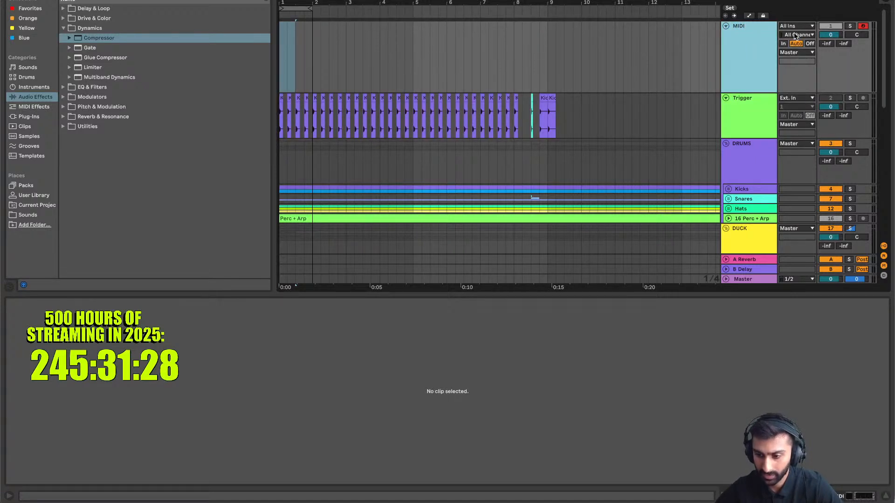
{"action": "left_click", "coordinate": [823, 27]}
{"action": "double_click", "coordinate": [282, 46]}
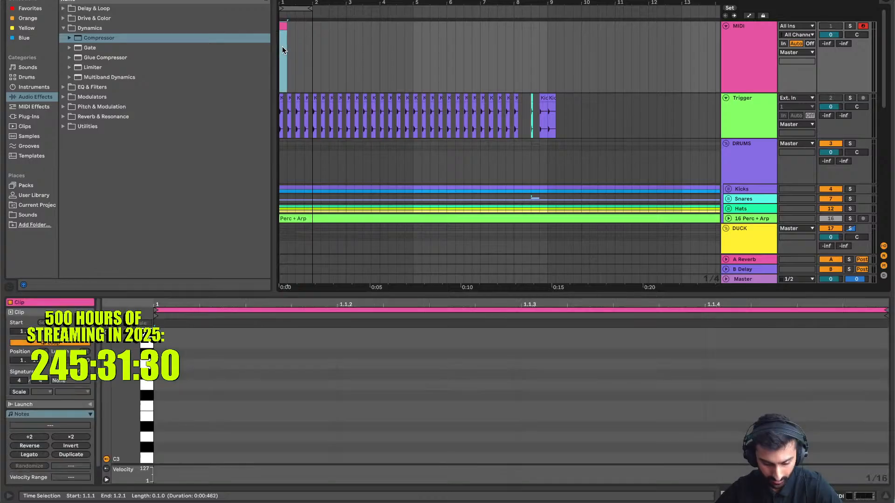
{"action": "key", "text": "super+v"}
Return to the soloed Synth track and play the loop to hear its preset on the short clip
{"action": "scroll", "coordinate": [317, 46], "scroll_direction": "down", "scroll_amount": 10}
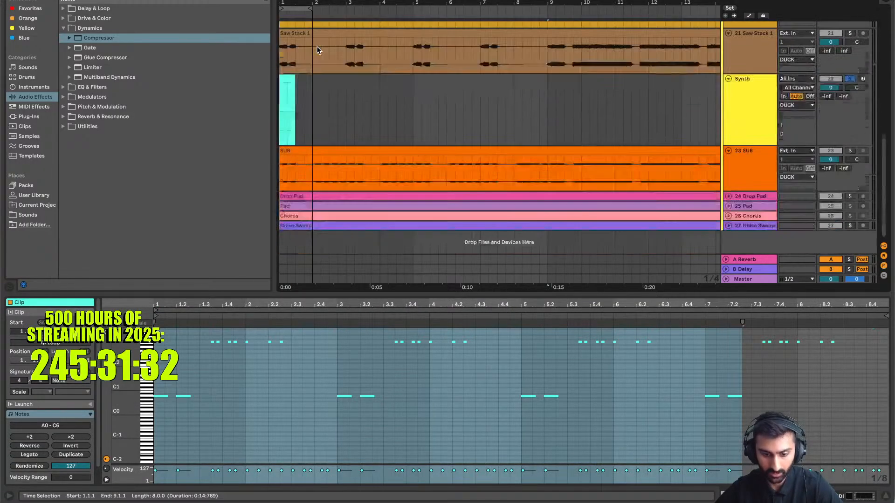
{"action": "scroll", "coordinate": [317, 46], "scroll_direction": "up", "scroll_amount": 1}
{"action": "scroll", "coordinate": [317, 50], "scroll_direction": "down", "scroll_amount": 1}
{"action": "left_click", "coordinate": [751, 105]}
{"action": "key", "text": "space"}
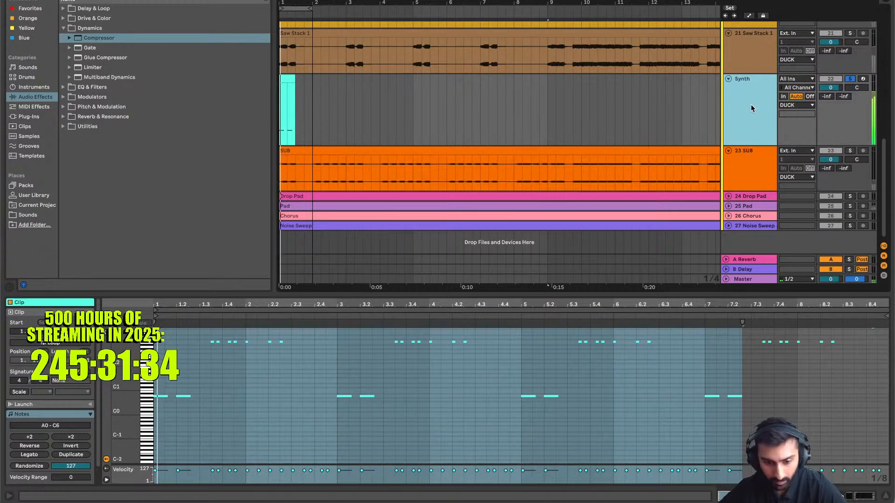
Transpose both notes of the short Synth clip up by octaves to A3, listening during playback
{"action": "left_click", "coordinate": [286, 77]}
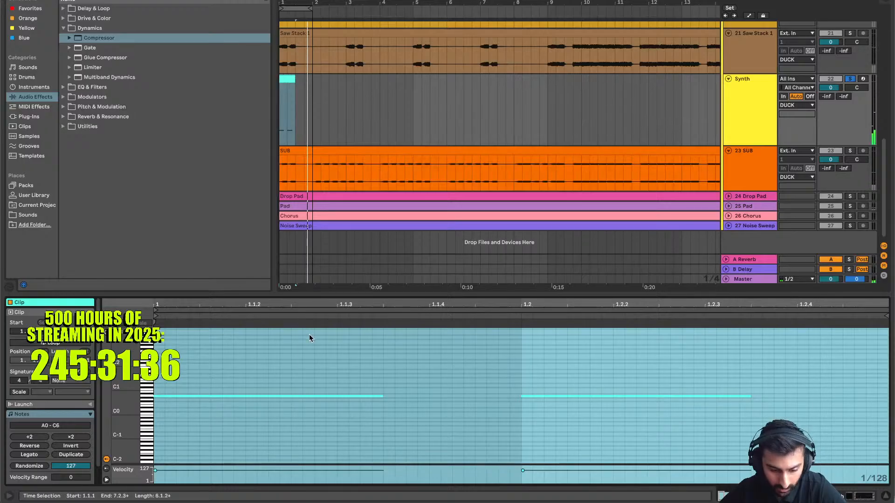
{"action": "key", "text": "space"}
{"action": "left_click_drag", "start_coordinate": [294, 343], "coordinate": [701, 447]}
{"action": "scroll", "coordinate": [701, 447], "scroll_direction": "up", "scroll_amount": 5}
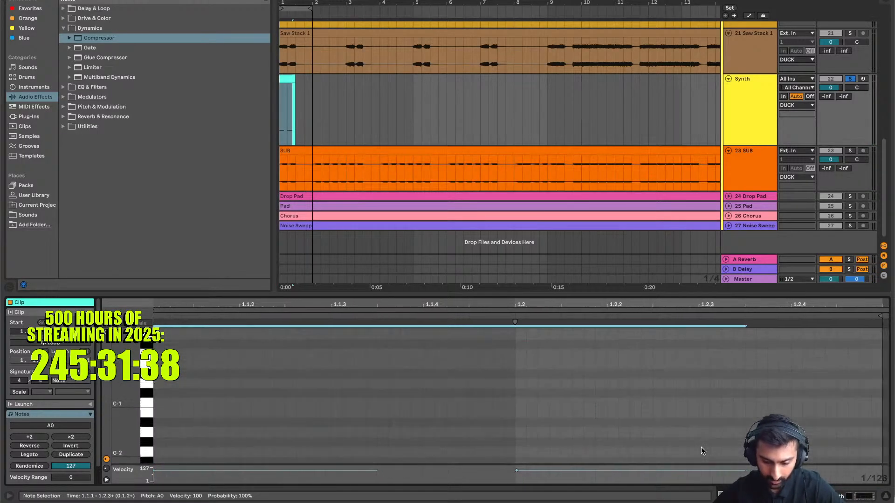
{"action": "scroll", "coordinate": [701, 446], "scroll_direction": "up", "scroll_amount": 6}
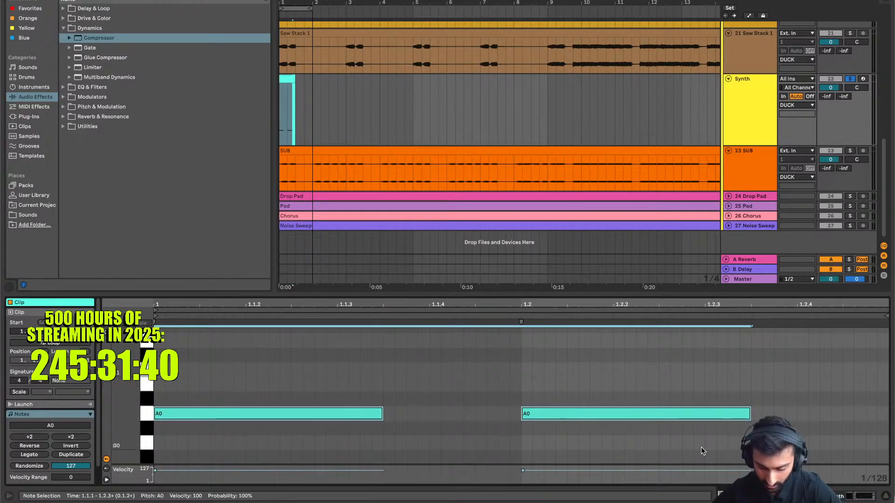
{"action": "key", "text": "shift+Up"}
{"action": "key", "text": "space"}
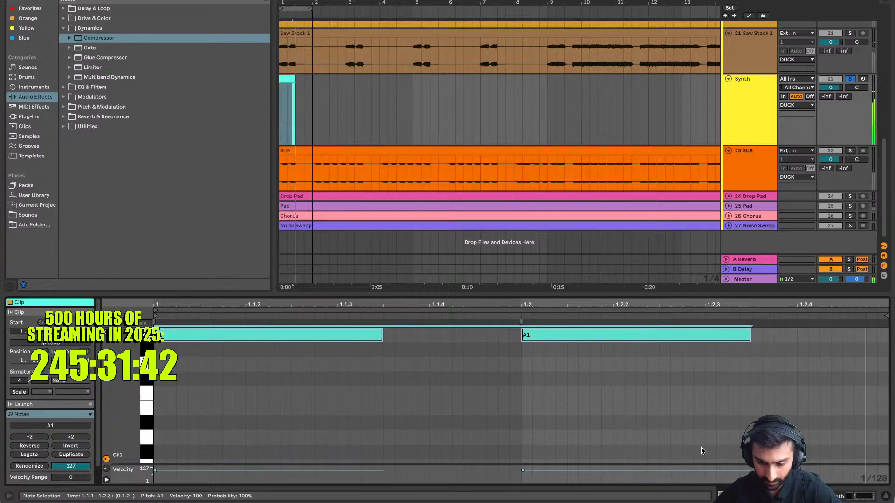
{"action": "key", "text": "shift+Up"}
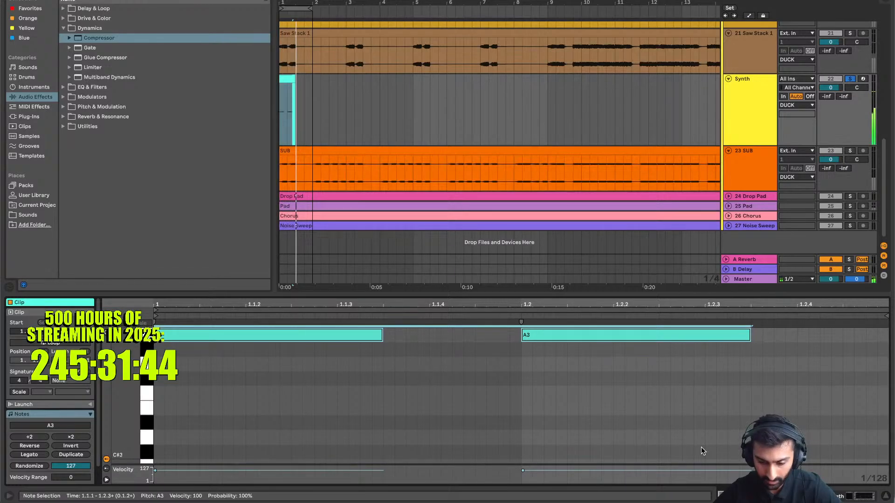
{"action": "key", "text": "shift+Up"}
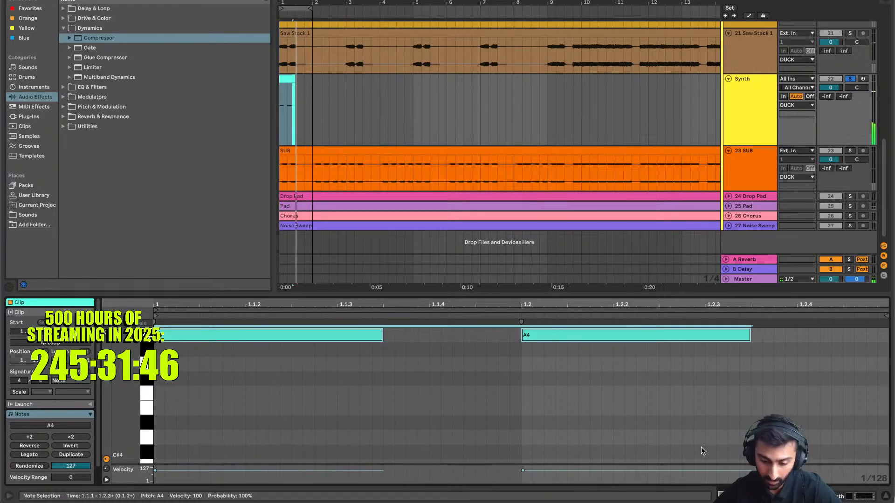
{"action": "key", "text": "shift+Down"}
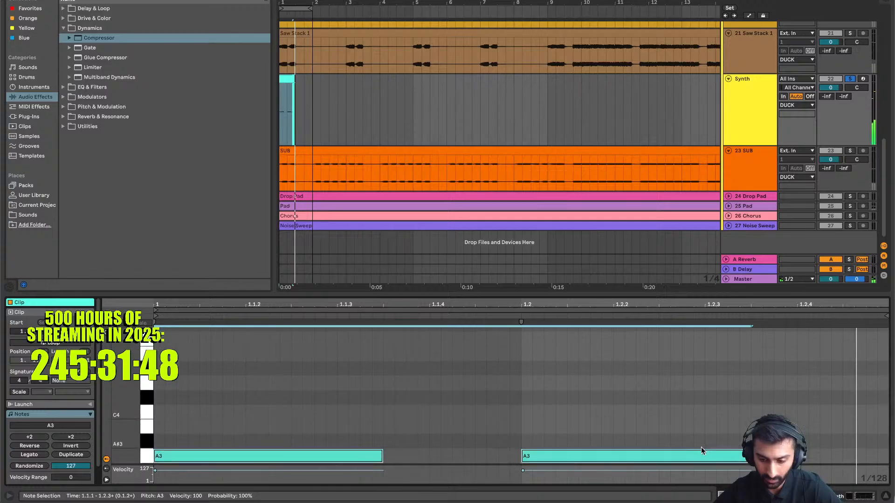
Take the Synth track out of solo and listen to the Saw Stack 2 track in solo for comparison
{"action": "left_click", "coordinate": [851, 79]}
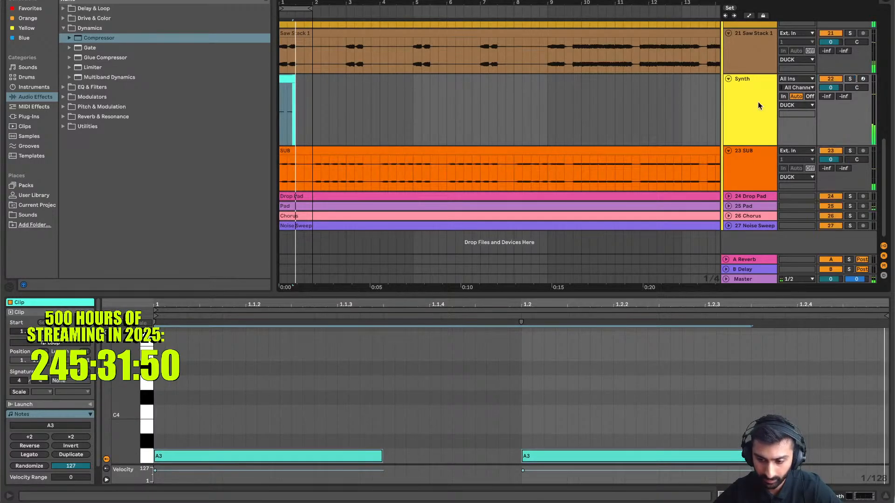
{"action": "scroll", "coordinate": [759, 105], "scroll_direction": "up", "scroll_amount": 3}
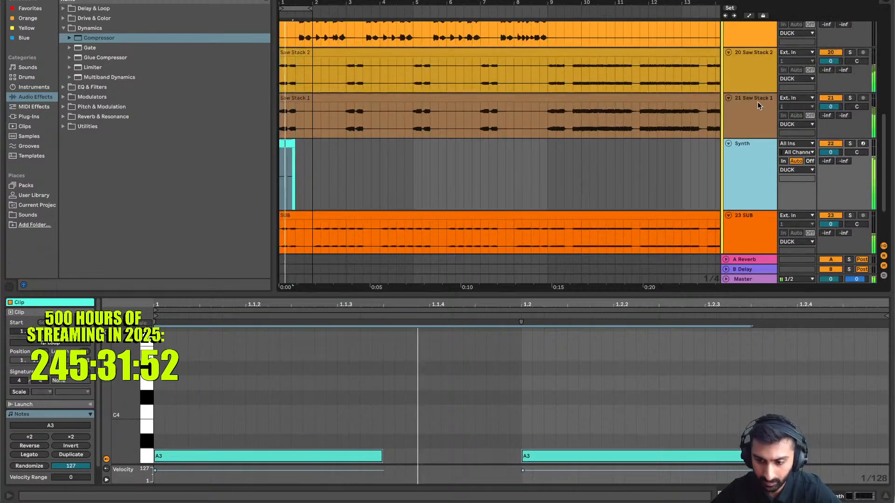
{"action": "left_click", "coordinate": [850, 52]}
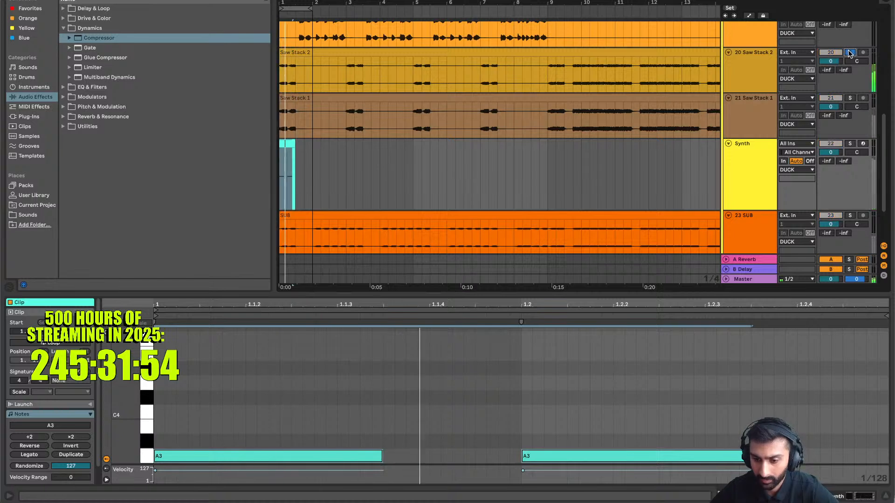
Deactivate the Saw Stack 1 track with no track soloed, and extend the arrangement loop to 9.1.1
{"action": "left_click", "coordinate": [850, 98]}
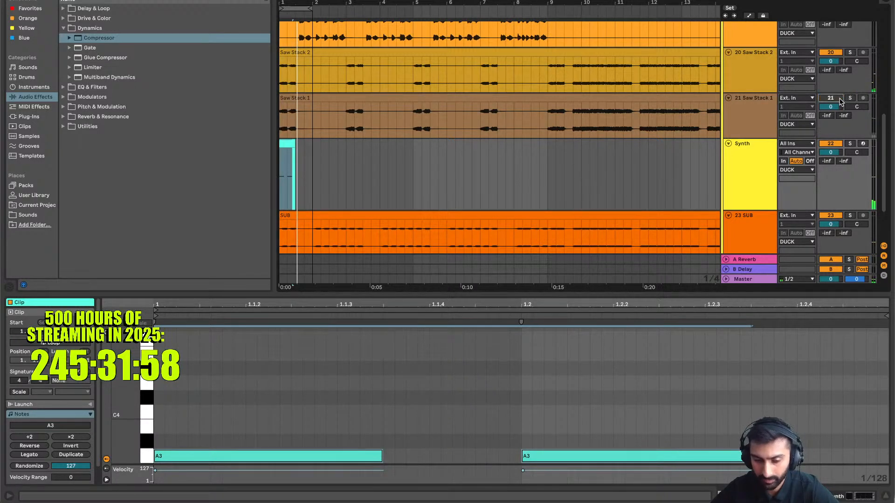
{"action": "left_click_drag", "start_coordinate": [312, 9], "coordinate": [548, 10]}
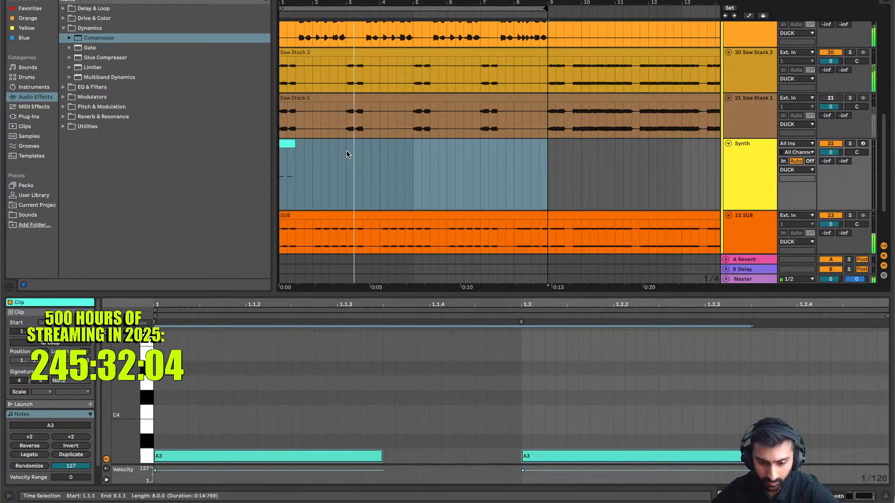
Open Serum 2 on the Synth track and lower the width of its Utility effect during playback
{"action": "left_click", "coordinate": [743, 183]}
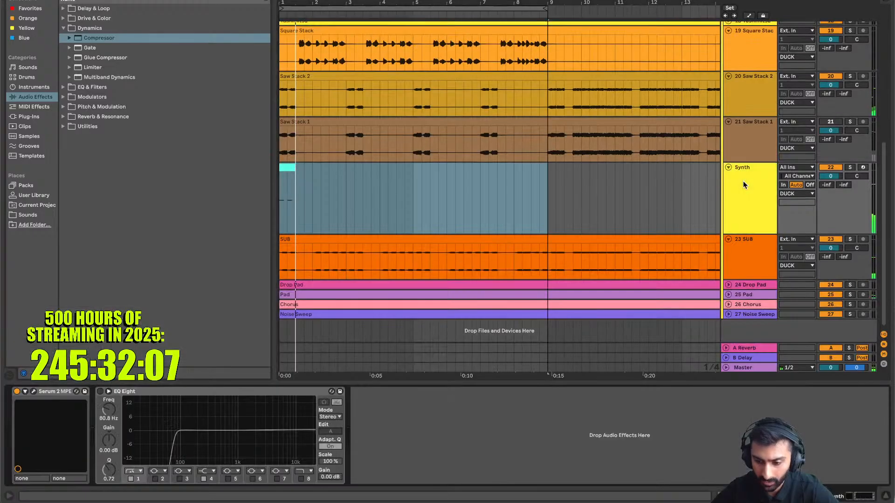
{"action": "left_click", "coordinate": [33, 393]}
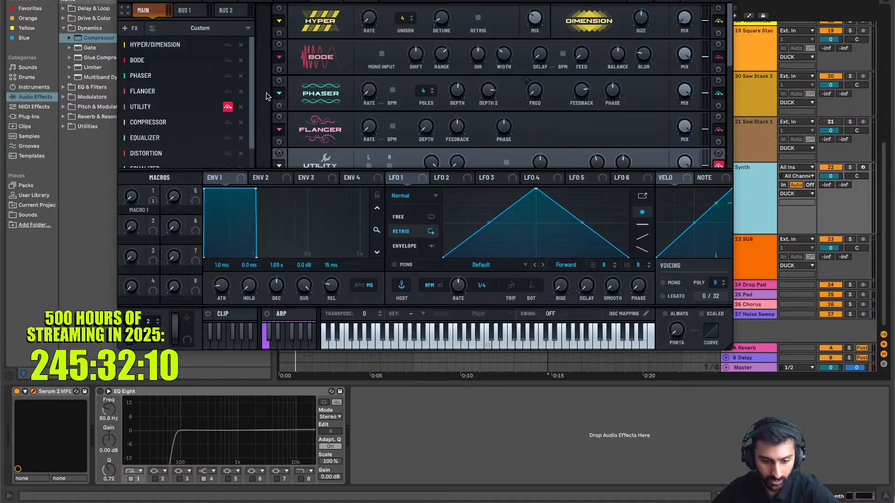
{"action": "left_click", "coordinate": [191, 107]}
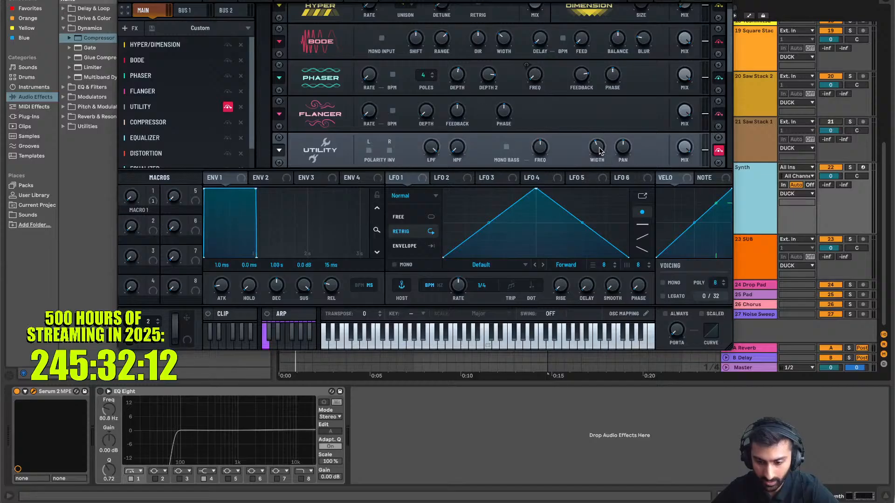
{"action": "key", "text": "space"}
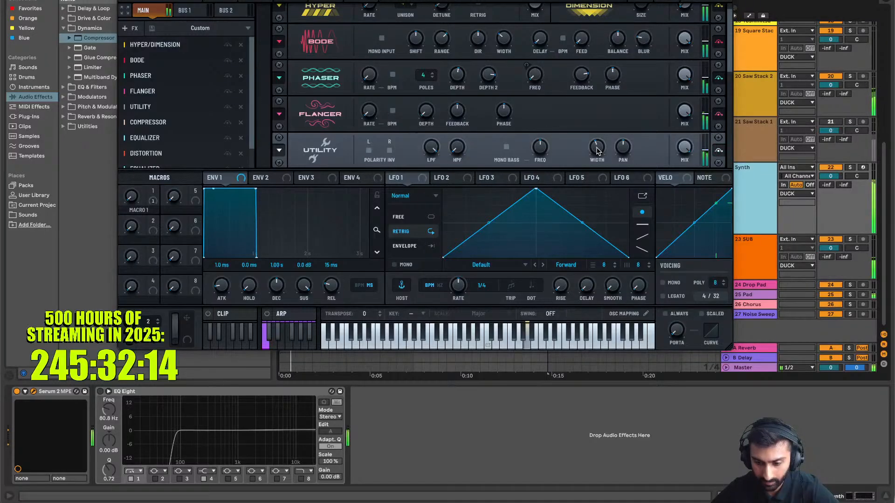
{"action": "left_click_drag", "start_coordinate": [597, 150], "coordinate": [597, 162]}
{"action": "left_click_drag", "start_coordinate": [598, 237], "coordinate": [600, 248]}
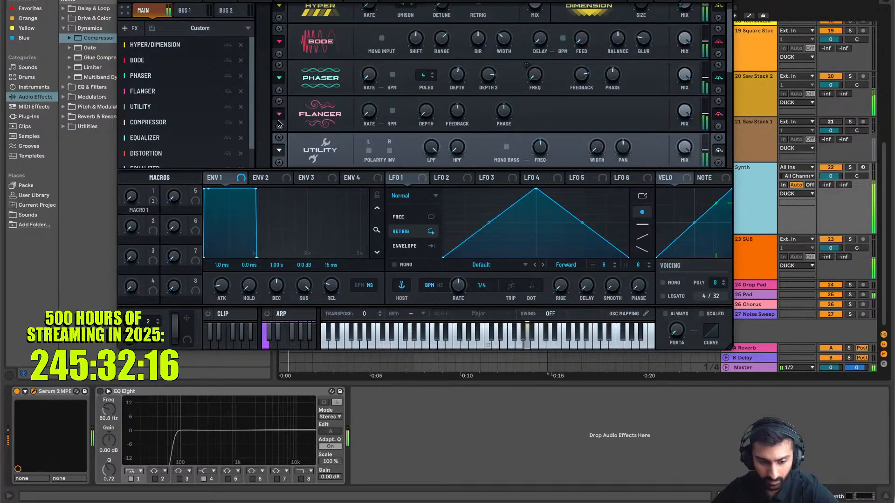
Move the Utility effect to the end of Serum's main effects chain, set its width to 18.5%, and close the plug-in window
{"action": "left_click_drag", "start_coordinate": [252, 122], "coordinate": [260, 285]}
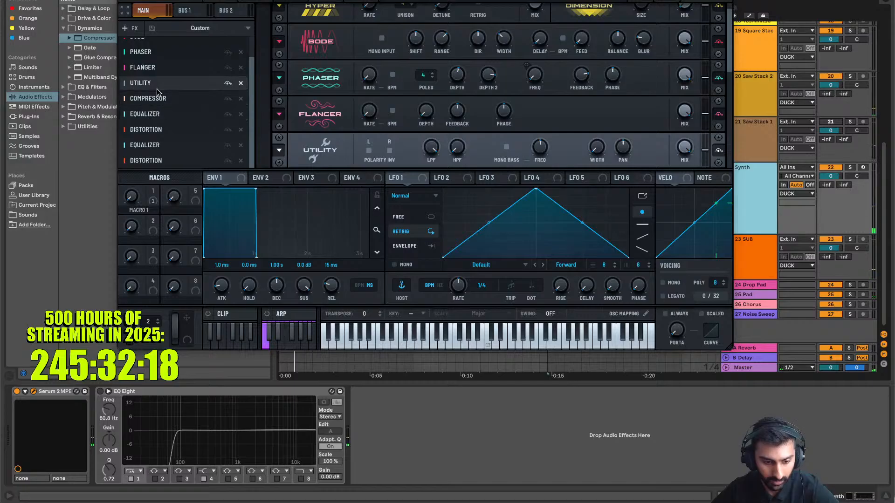
{"action": "left_click_drag", "start_coordinate": [156, 86], "coordinate": [260, 160]}
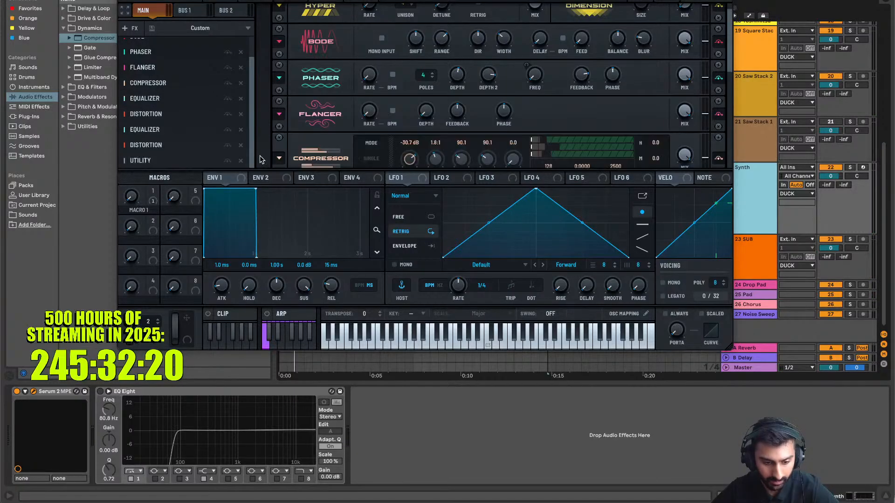
{"action": "left_click", "coordinate": [186, 160]}
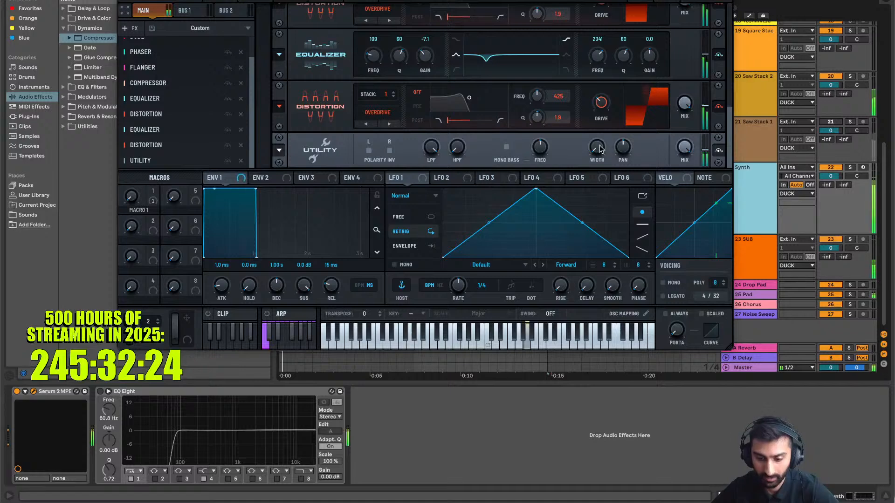
{"action": "left_click_drag", "start_coordinate": [600, 146], "coordinate": [604, 115]}
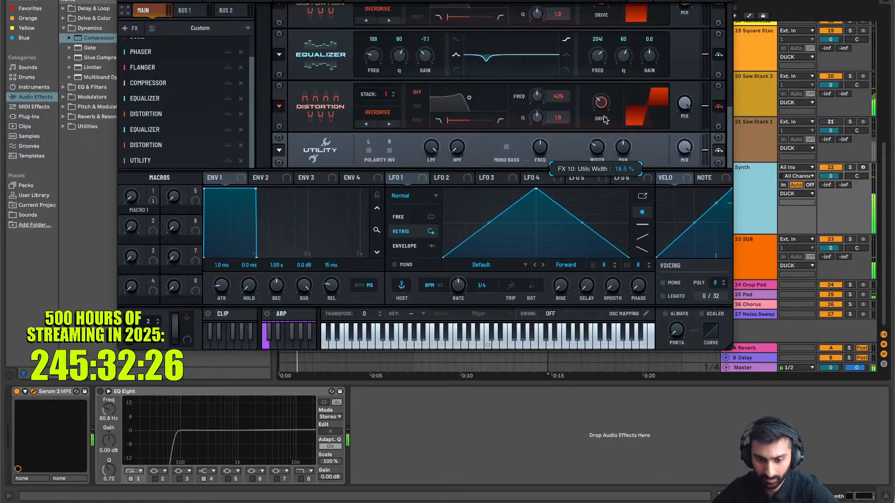
{"action": "left_click", "coordinate": [123, 1]}
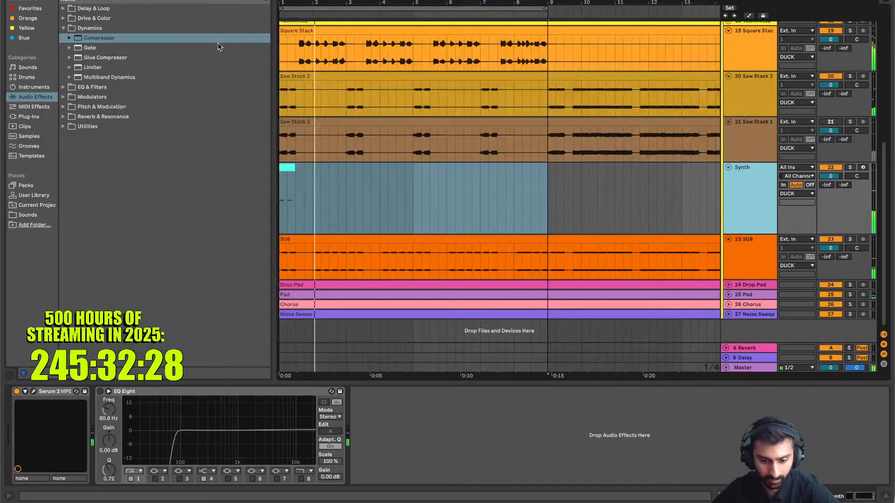
Duplicate the first two bars of the Synth track three times to fill bars 1 to 9, and play the loop
{"action": "double_click", "coordinate": [343, 169]}
{"action": "key", "text": "space"}
{"action": "left_click_drag", "start_coordinate": [342, 170], "coordinate": [274, 195]}
{"action": "key", "text": "Delete"}
{"action": "key", "text": "super+d"}
{"action": "key", "text": "super+d"}
{"action": "key", "text": "super+d"}
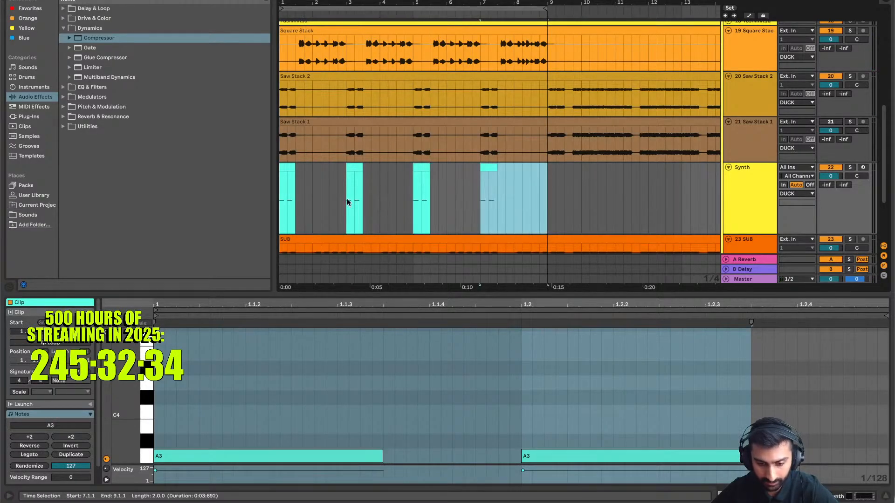
{"action": "left_click", "coordinate": [279, 196]}
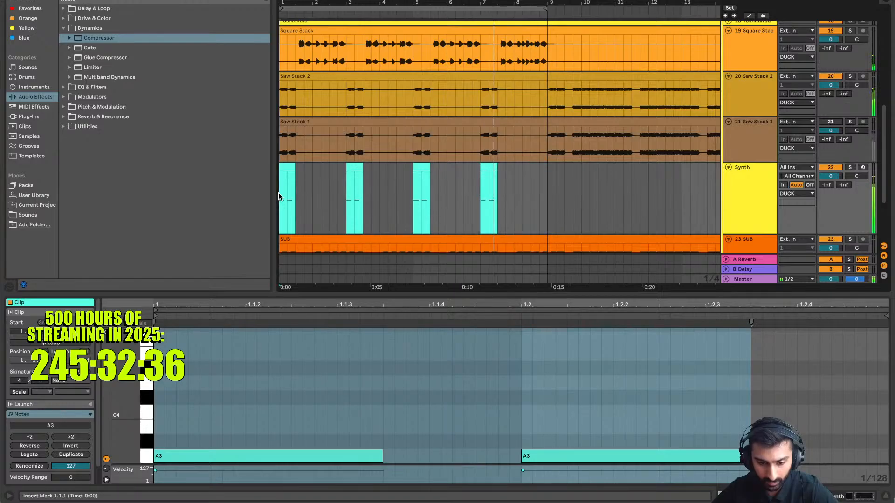
{"action": "key", "text": "space"}
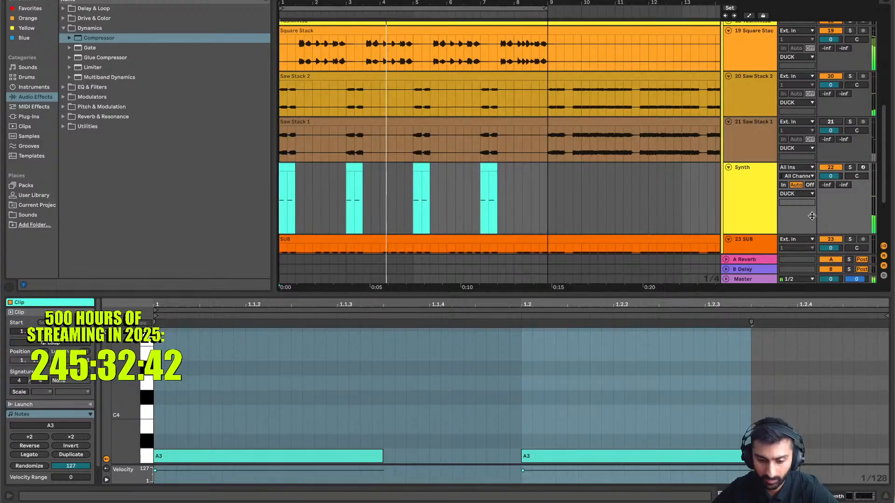
Lengthen both A3 notes in the first Synth clip so each nearly fills its beat
{"action": "scroll", "coordinate": [486, 205], "scroll_direction": "up", "scroll_amount": 5, "text": "ctrl"}
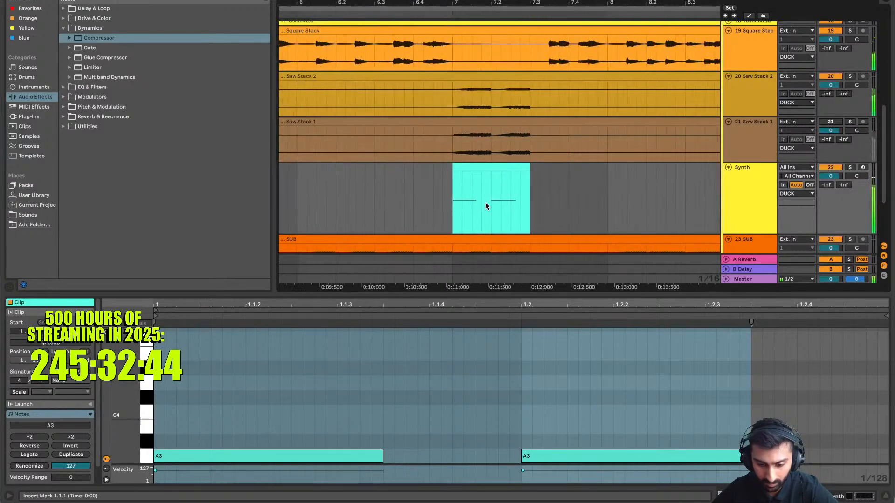
{"action": "scroll", "coordinate": [485, 203], "scroll_direction": "up", "scroll_amount": 3, "text": "ctrl"}
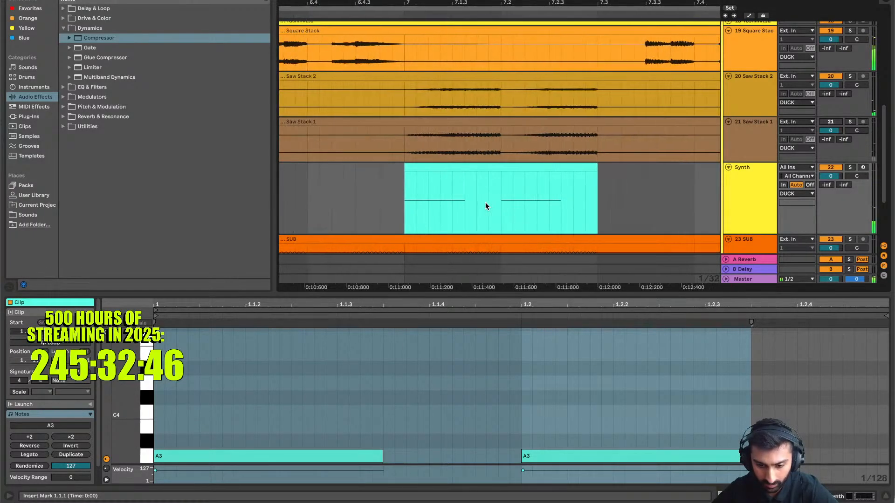
{"action": "scroll", "coordinate": [485, 202], "scroll_direction": "down", "scroll_amount": 8, "text": "ctrl"}
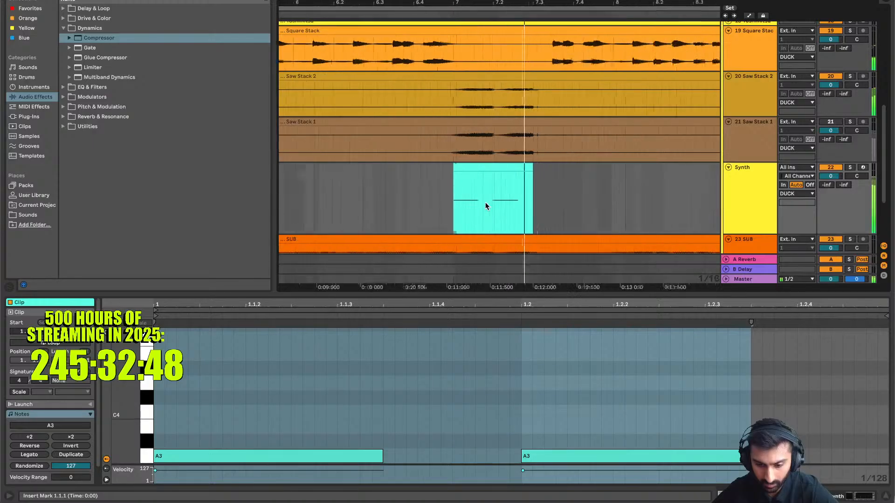
{"action": "left_click", "coordinate": [486, 201]}
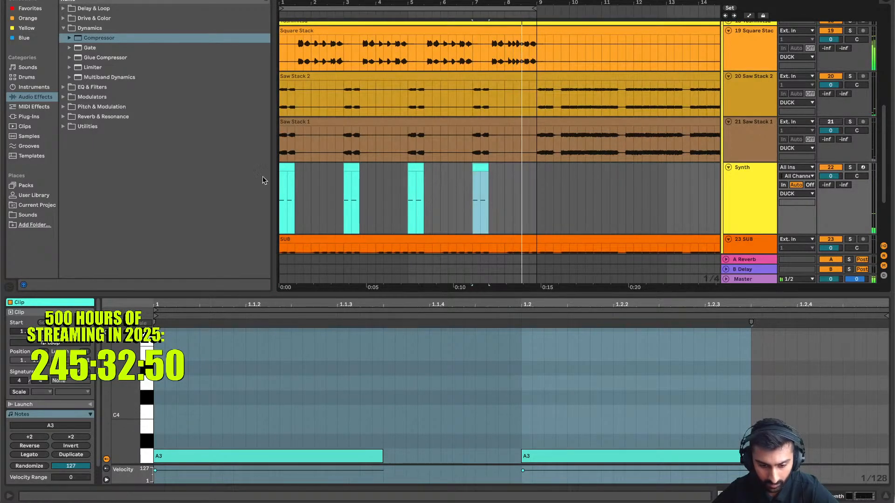
{"action": "left_click", "coordinate": [283, 167], "text": "shift"}
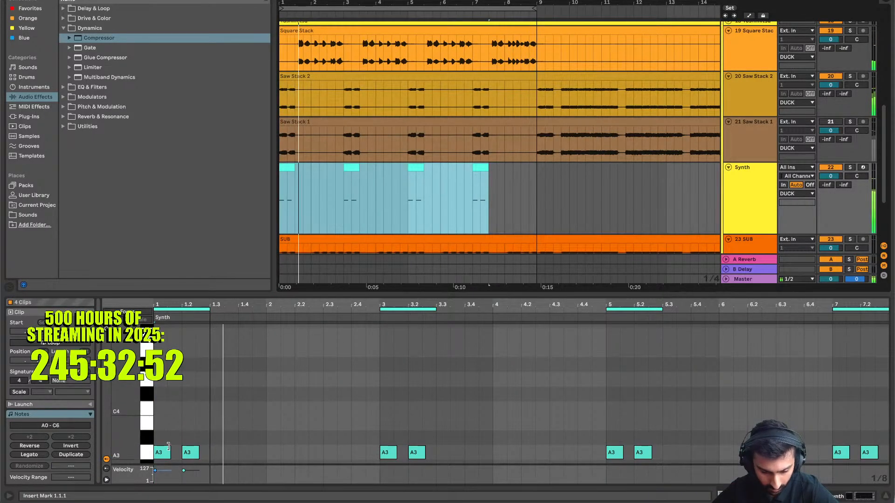
{"action": "left_click_drag", "start_coordinate": [169, 451], "coordinate": [181, 450]}
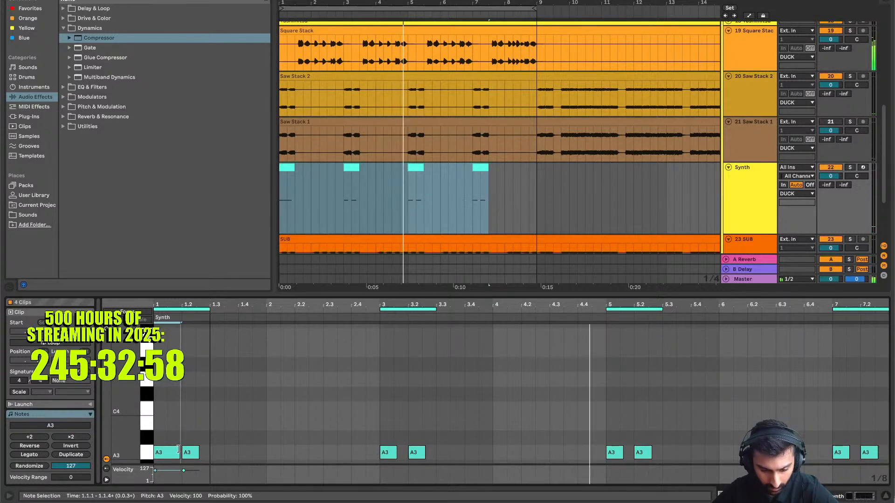
{"action": "left_click_drag", "start_coordinate": [181, 451], "coordinate": [178, 451]}
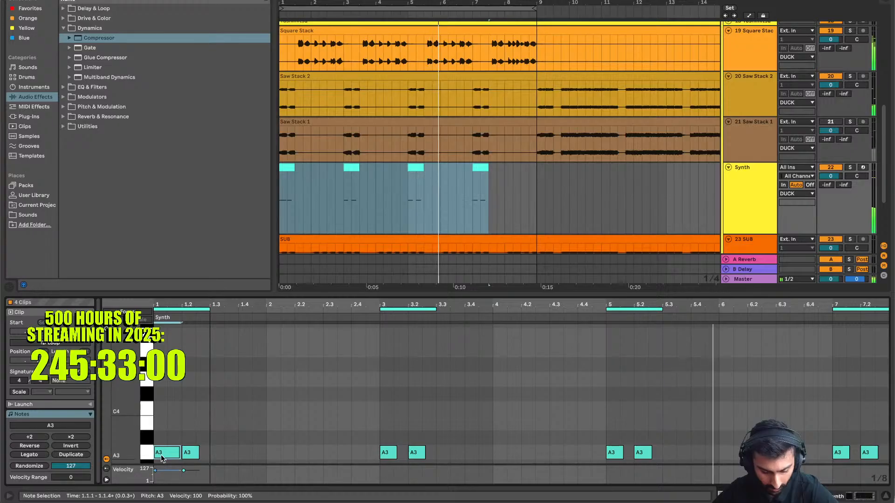
{"action": "key", "text": "ctrl+d"}
{"action": "left_click_drag", "start_coordinate": [199, 428], "coordinate": [162, 457]}
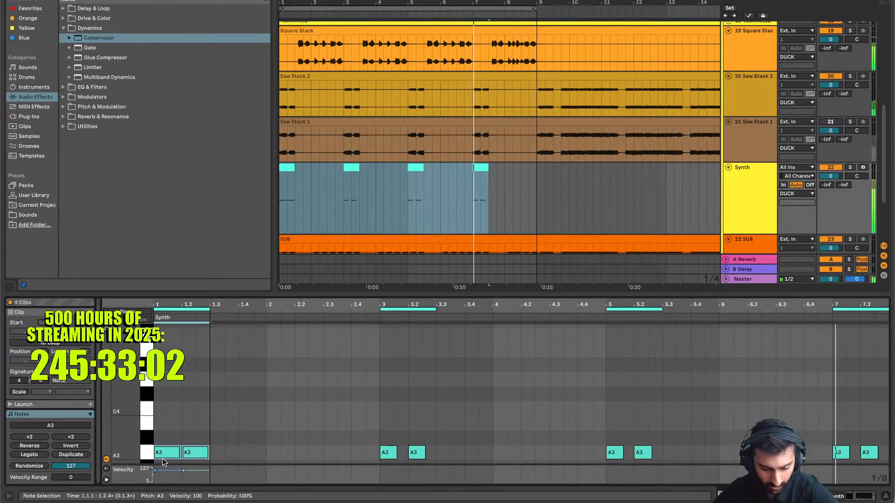
Duplicate the first two bars with the lengthened notes three times over the remaining Synth clips up to 9.1.1
{"action": "left_click", "coordinate": [327, 190]}
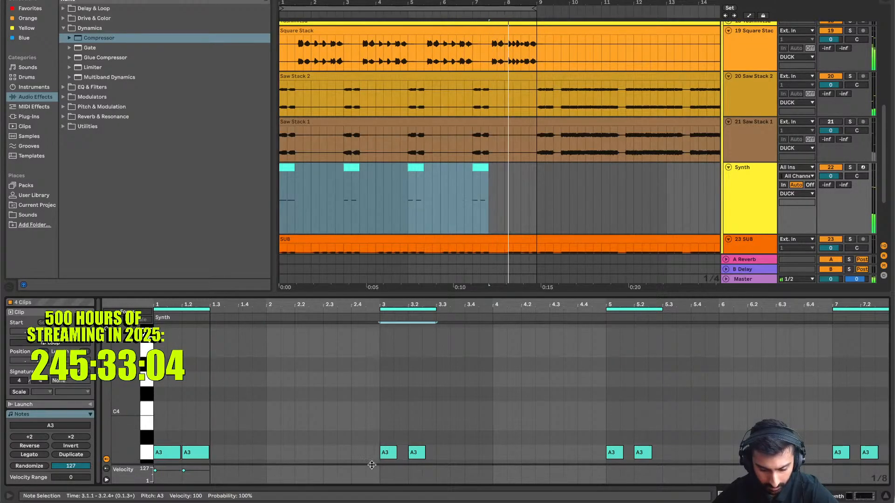
{"action": "left_click_drag", "start_coordinate": [343, 194], "coordinate": [282, 205]}
{"action": "key", "text": "super+d"}
{"action": "key", "text": "super+d"}
{"action": "key", "text": "super+d"}
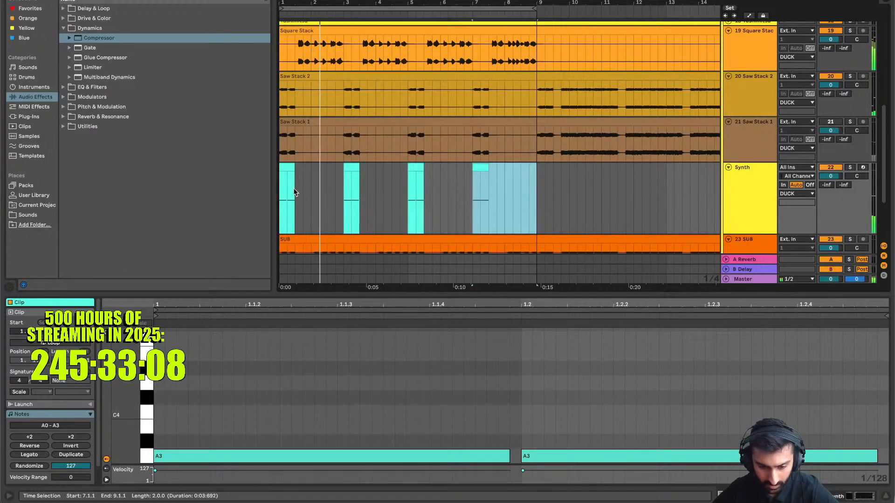
{"action": "left_click", "coordinate": [294, 192]}
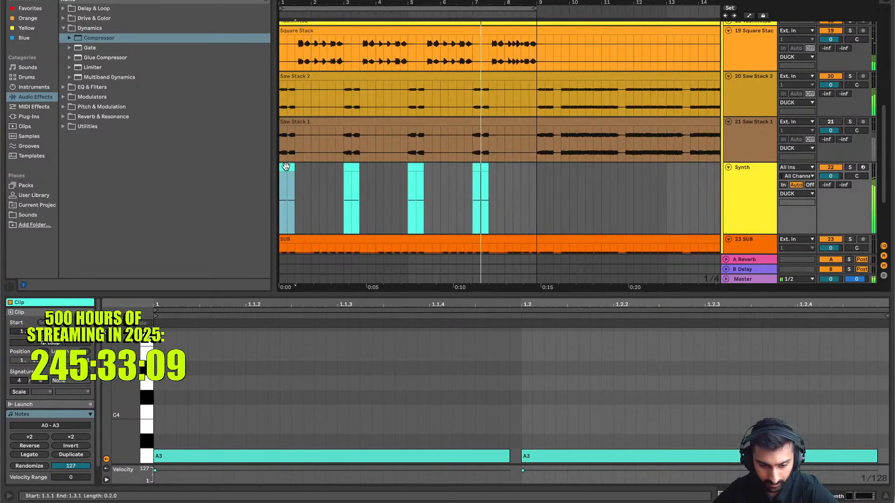
Reactivate the Saw Stack 1 track and consolidate the four Synth clips into one clip from 1.1.1 to 9.1.1
{"action": "left_click", "coordinate": [743, 209]}
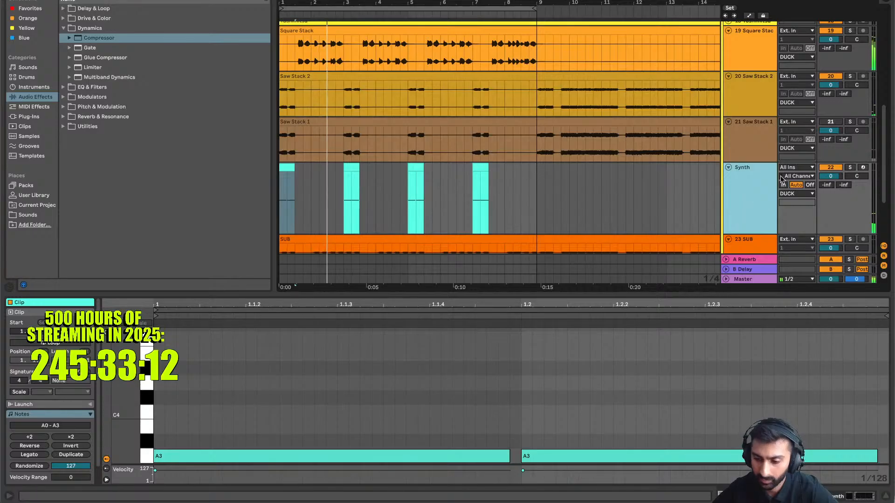
{"action": "left_click", "coordinate": [830, 122]}
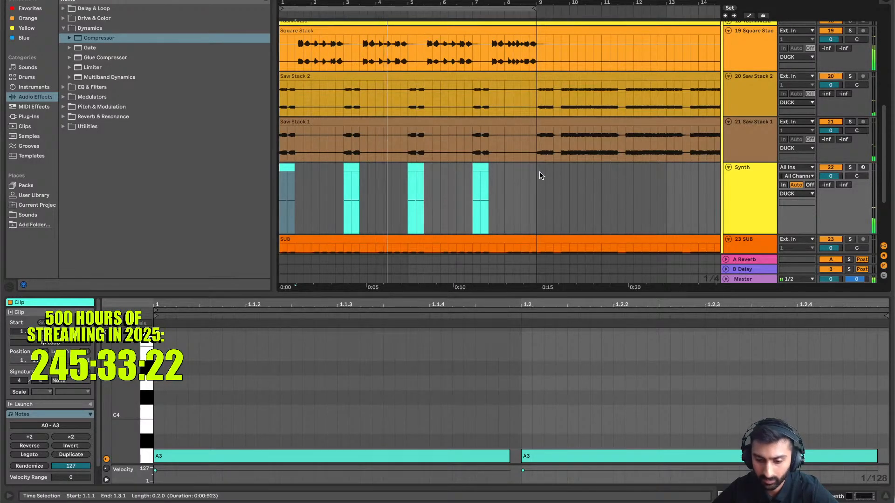
{"action": "left_click_drag", "start_coordinate": [539, 173], "coordinate": [267, 188]}
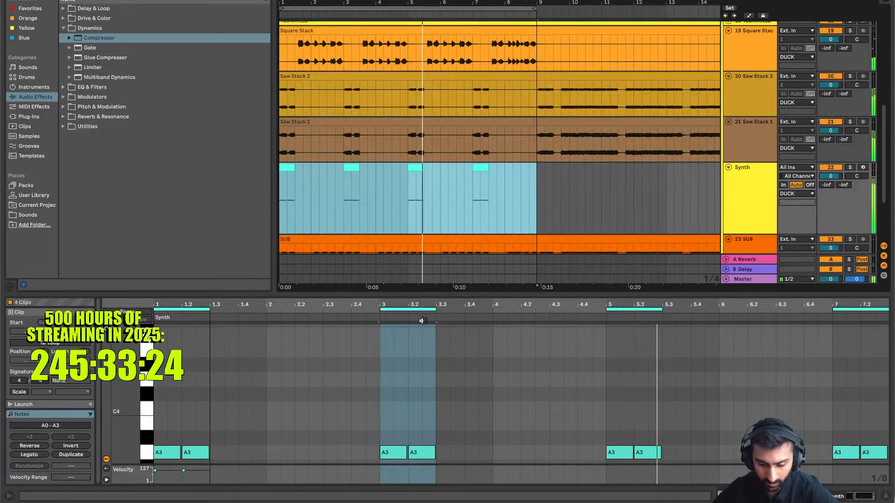
{"action": "key", "text": "super+j"}
Try all notes of the consolidated Synth clip an octave higher at A4 and return them to A3
{"action": "left_click_drag", "start_coordinate": [161, 371], "coordinate": [769, 413]}
{"action": "key", "text": "shift+Up"}
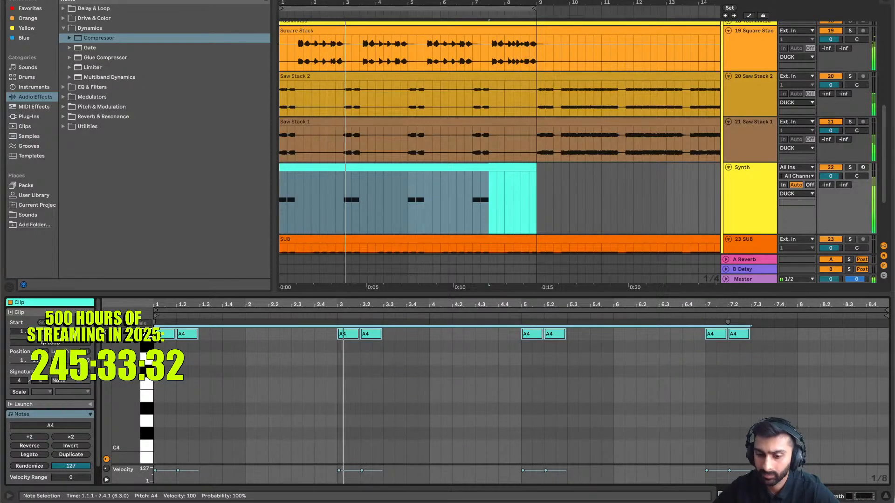
{"action": "key", "text": "shift+Down"}
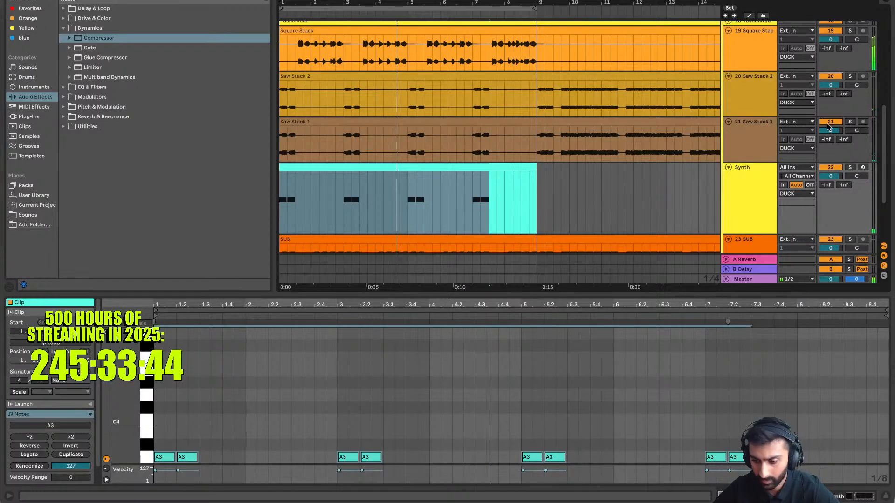
Deactivate the Synth track, solo the Saw Stack 1 track, and listen to it alone
{"action": "left_click", "coordinate": [759, 180]}
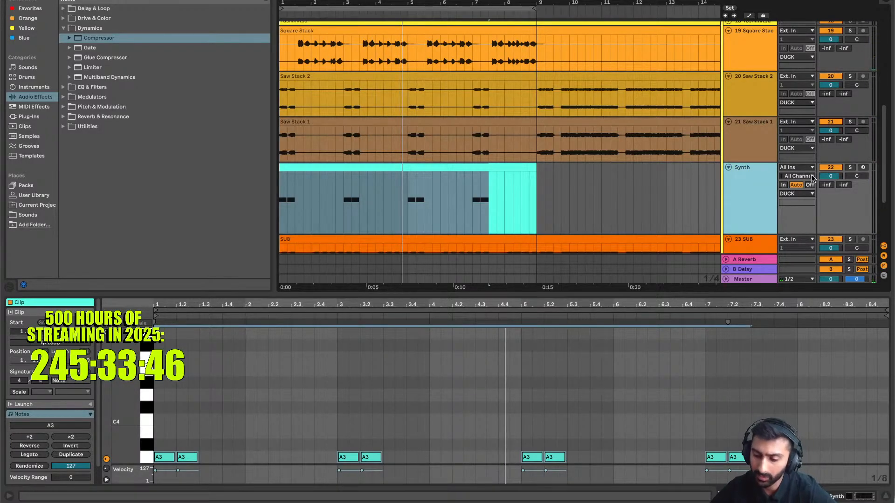
{"action": "left_click", "coordinate": [830, 168]}
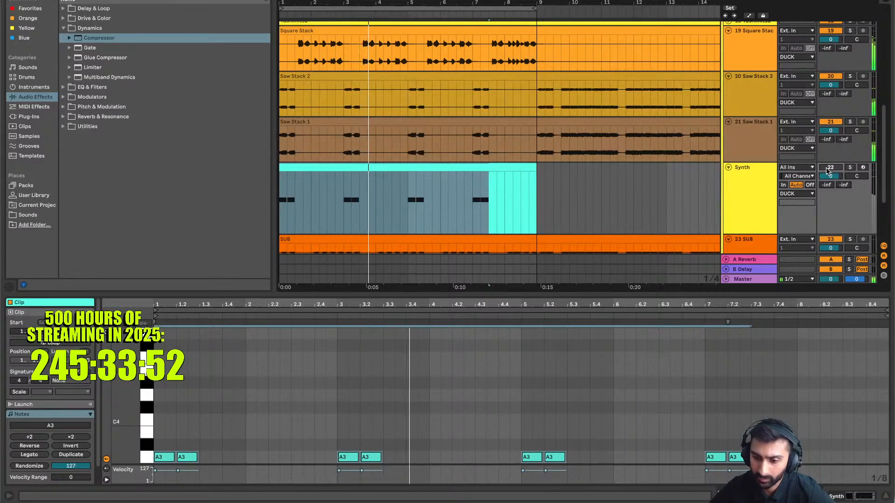
{"action": "left_click", "coordinate": [850, 122]}
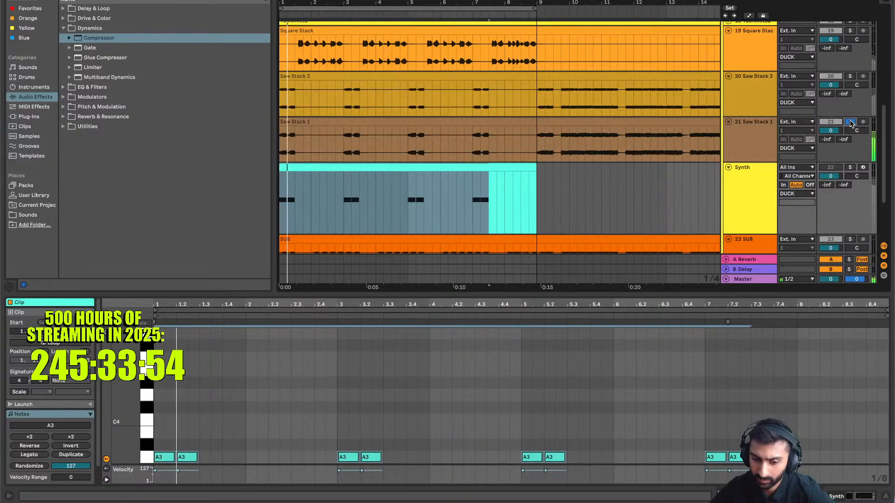
{"action": "left_click", "coordinate": [743, 135]}
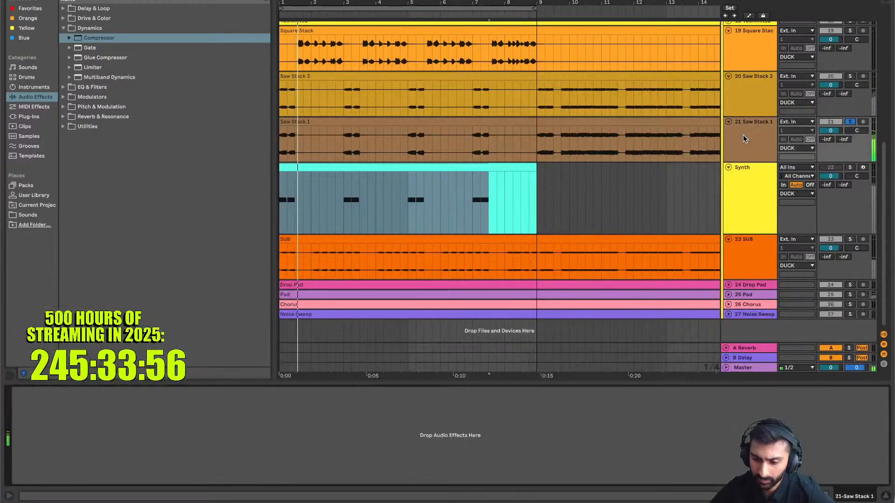
{"action": "key", "text": "space"}
{"action": "key", "text": "space"}
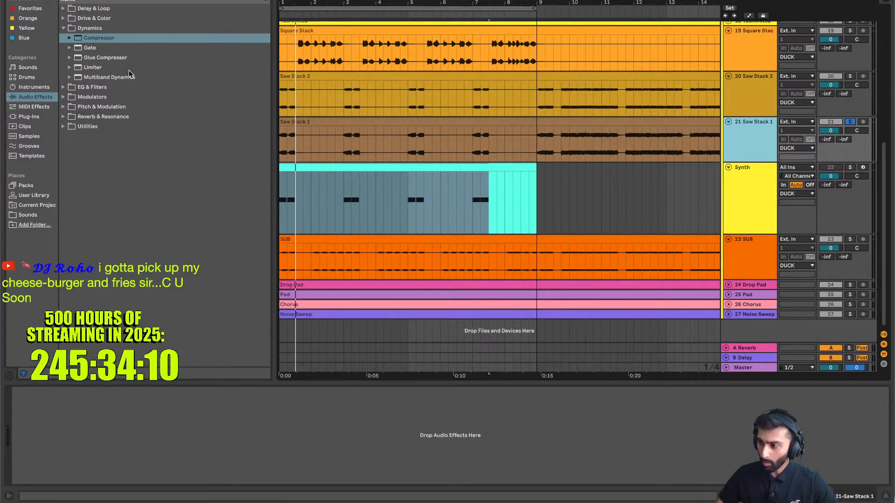
Load the BIG BEEF.adg audio effect rack onto the Saw Stack 1 track
{"action": "left_click", "coordinate": [112, 116]}
{"action": "key", "text": "Down"}
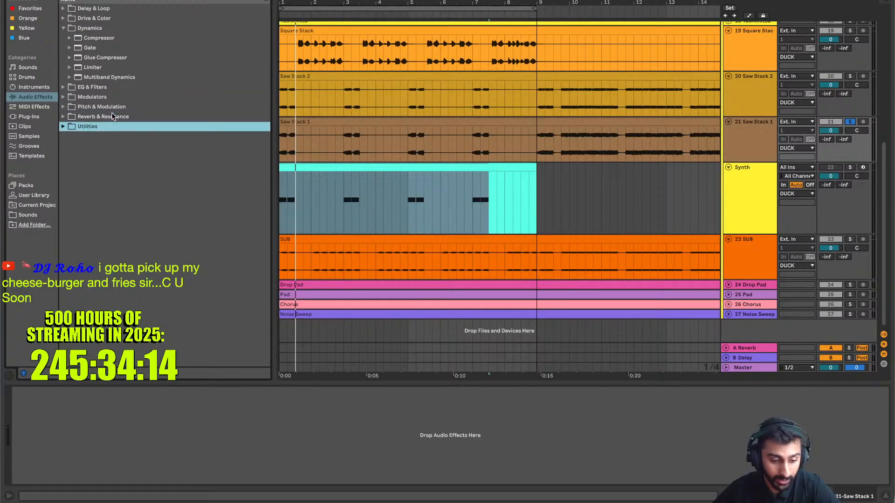
{"action": "key", "text": "Right"}
{"action": "key", "text": "Down"}
{"action": "key", "text": "Down"}
{"action": "key", "text": "Right"}
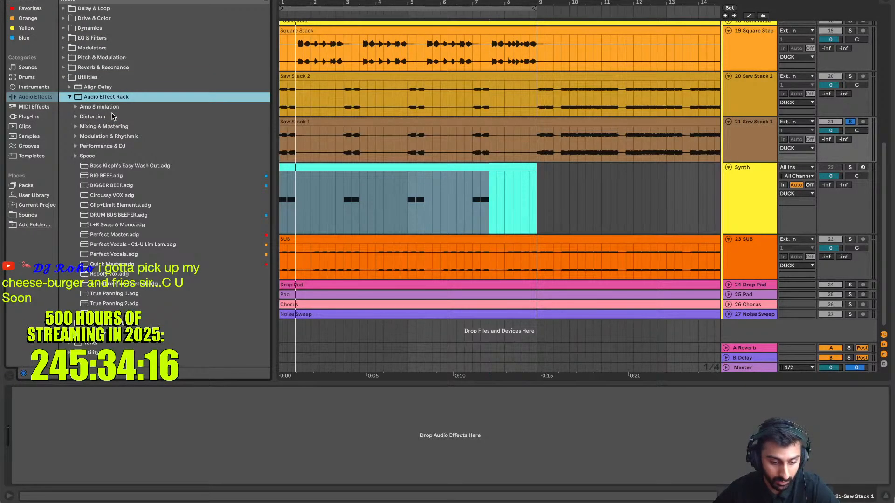
{"action": "double_click", "coordinate": [120, 179]}
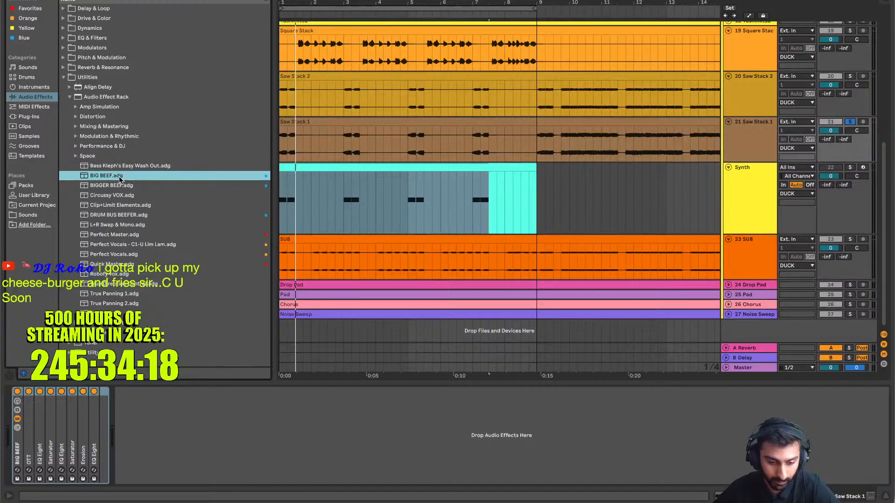
Loop the first half of bar 1 and raise the OTT Amount in the BIG BEEF rack to 100 %
{"action": "key", "text": "space"}
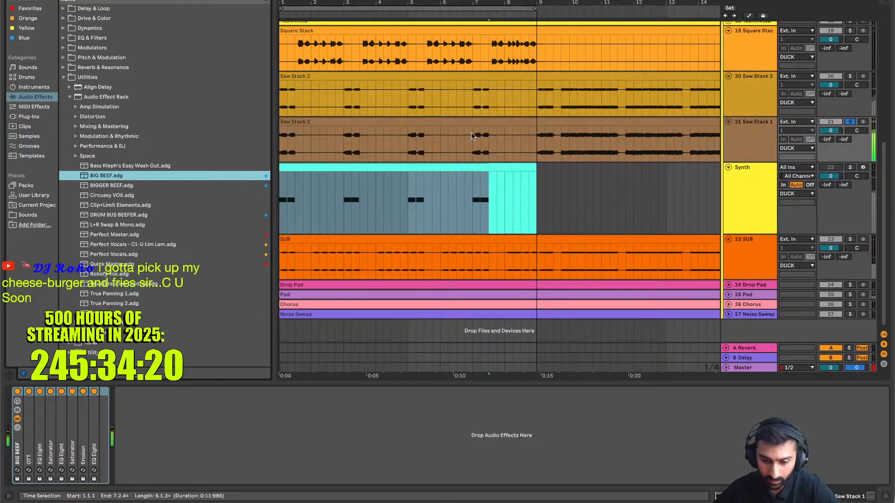
{"action": "left_click", "coordinate": [281, 53]}
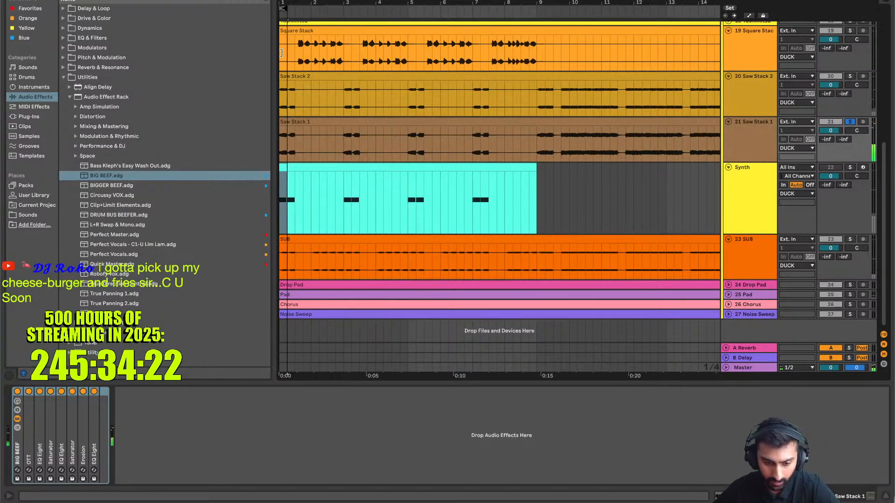
{"action": "double_click", "coordinate": [28, 436]}
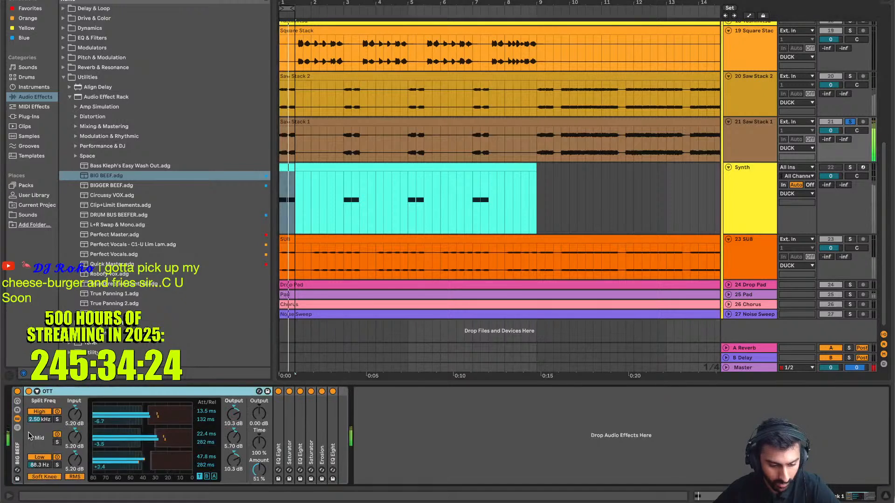
{"action": "left_click_drag", "start_coordinate": [259, 470], "coordinate": [259, 501]}
{"action": "key", "text": "space"}
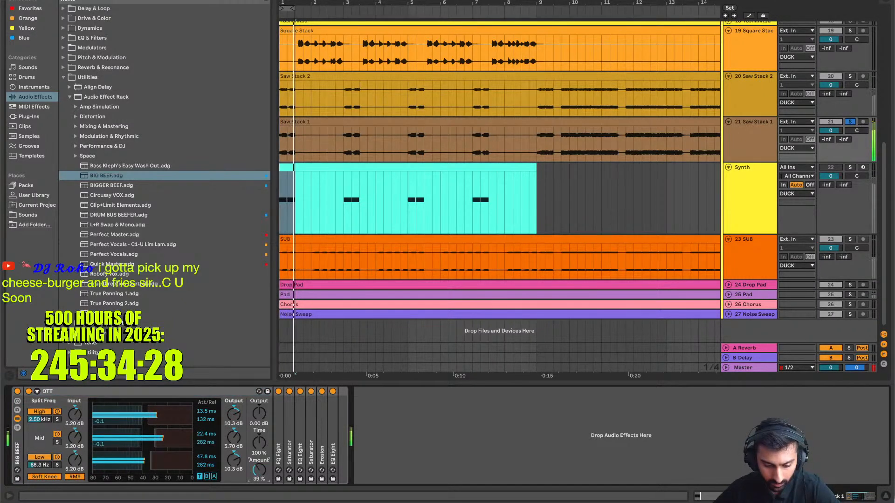
{"action": "left_click_drag", "start_coordinate": [259, 470], "coordinate": [259, 429]}
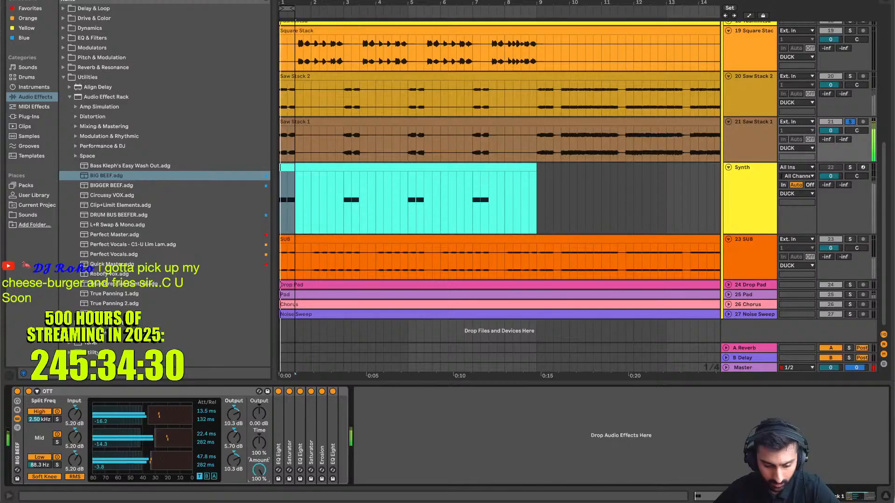
{"action": "left_click", "coordinate": [187, 393]}
{"action": "double_click", "coordinate": [187, 393]}
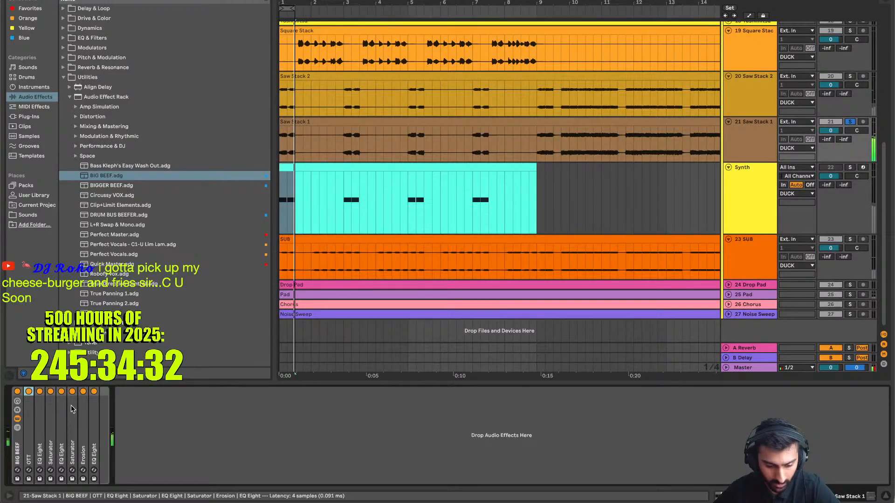
Bypass the devices after the rack's first Saturator and enable Soft Clip and DC in that Saturator
{"action": "double_click", "coordinate": [44, 416]}
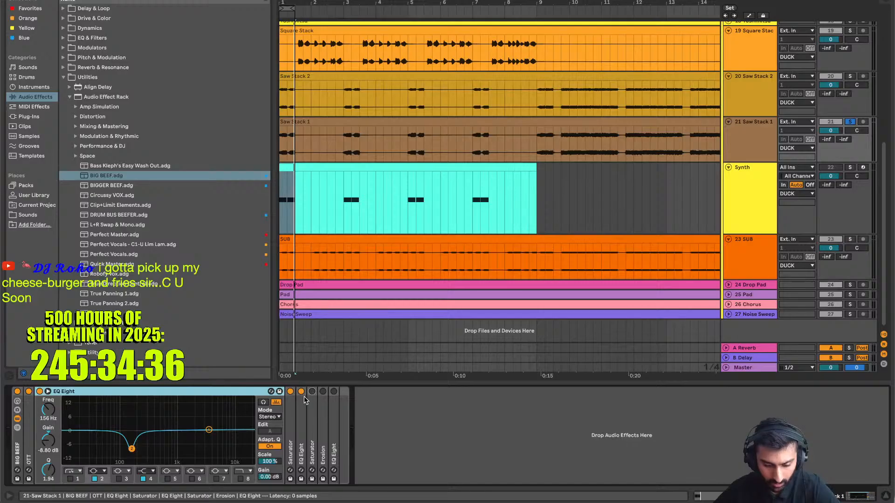
{"action": "double_click", "coordinate": [291, 406]}
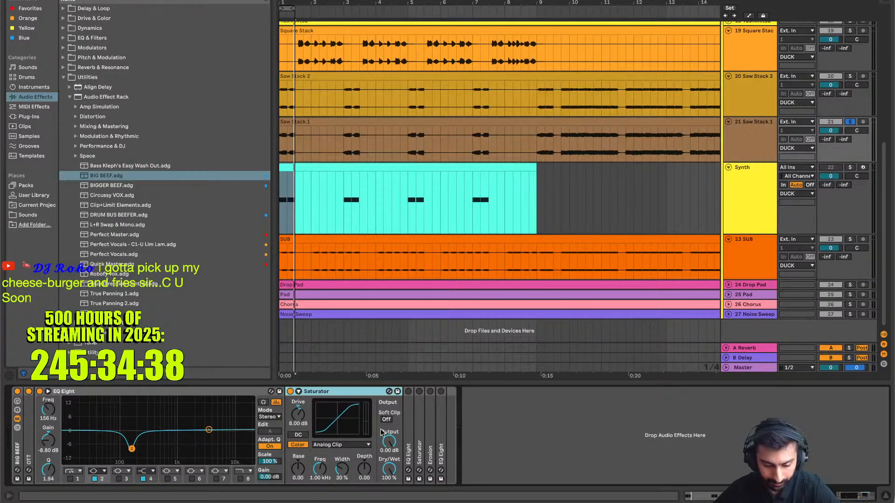
{"action": "left_click", "coordinate": [387, 420]}
{"action": "left_click", "coordinate": [296, 435]}
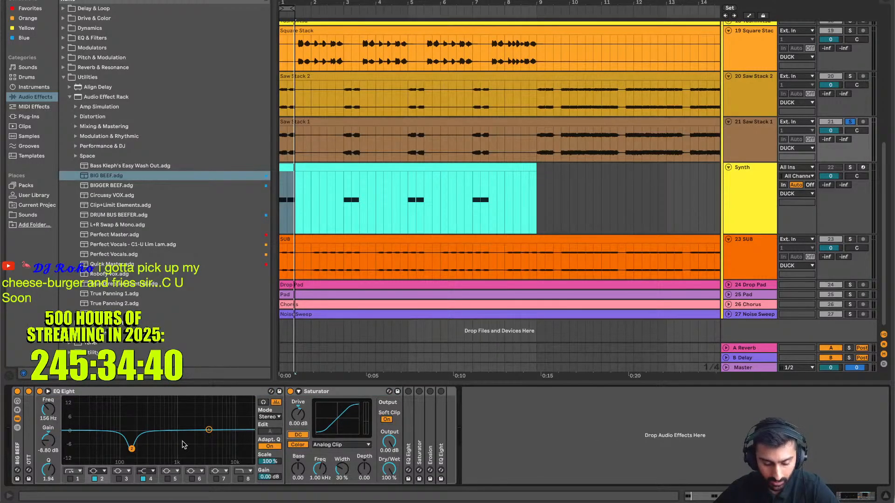
Move the first EQ Eight's cut to about 109 Hz and -9.3 dB and set the first Saturator's Drive to 16.6 dB
{"action": "key", "text": "space"}
{"action": "left_click_drag", "start_coordinate": [130, 451], "coordinate": [123, 450]}
{"action": "key", "text": "space"}
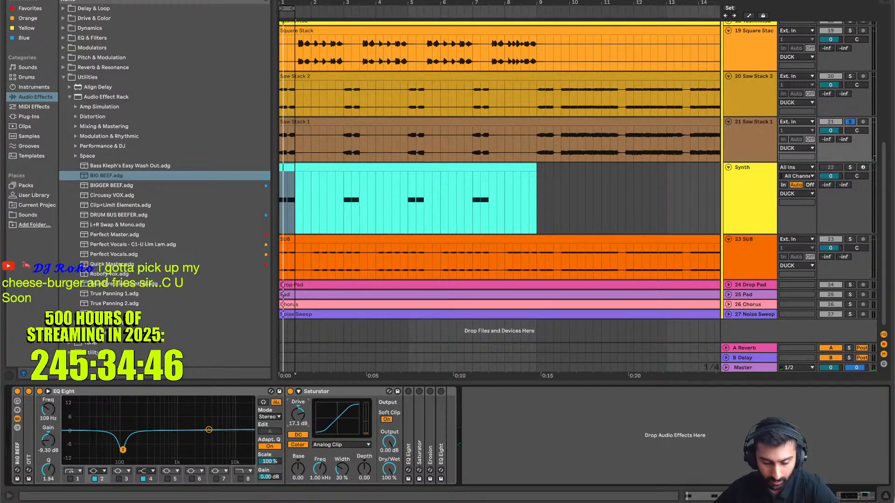
{"action": "key", "text": "space"}
{"action": "left_click_drag", "start_coordinate": [298, 414], "coordinate": [298, 415]}
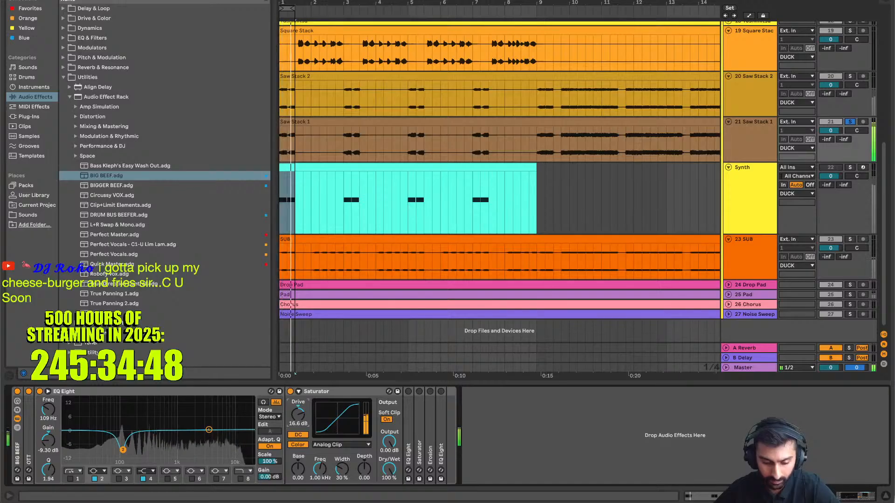
{"action": "mouse_move", "coordinate": [123, 450]}
{"action": "left_mouse_down"}
{"action": "mouse_move", "coordinate": [192, 449]}
{"action": "mouse_move", "coordinate": [121, 451]}
{"action": "left_mouse_up"}
{"action": "left_click_drag", "start_coordinate": [298, 414], "coordinate": [299, 416]}
{"action": "double_click", "coordinate": [171, 390]}
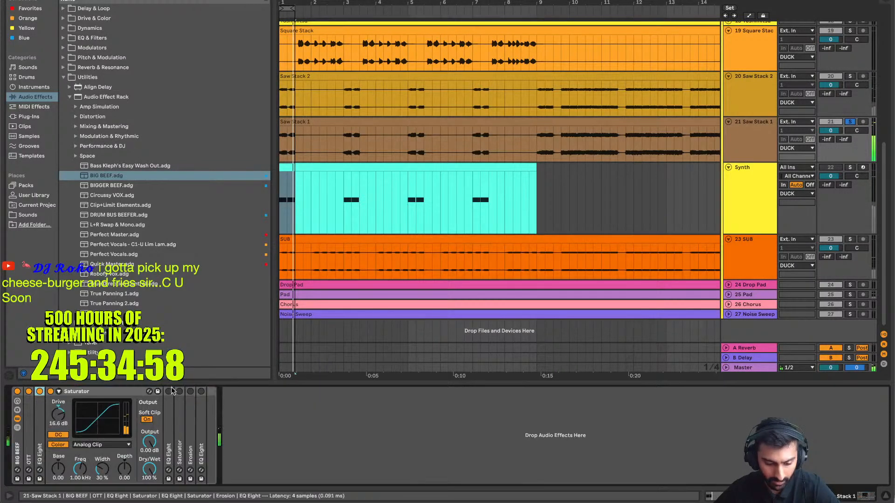
{"action": "double_click", "coordinate": [110, 390]}
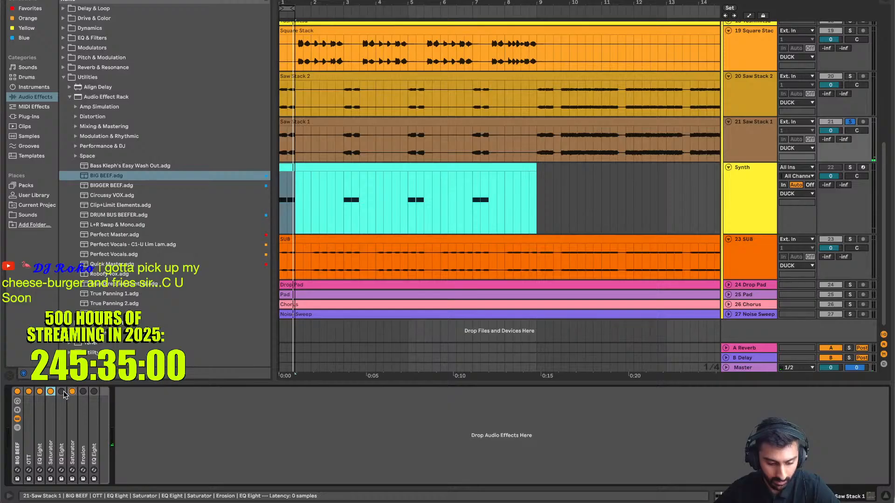
Reactivate the rack's second EQ Eight and Saturator, and enable DC and Soft Clip in that Saturator
{"action": "left_click", "coordinate": [62, 391]}
{"action": "double_click", "coordinate": [70, 398]}
{"action": "double_click", "coordinate": [60, 401]}
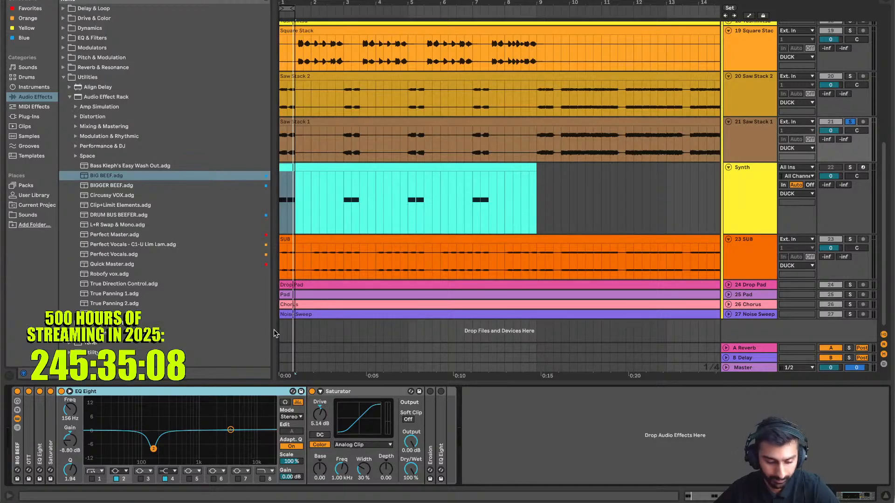
{"action": "key", "text": "space"}
{"action": "left_click", "coordinate": [320, 435]}
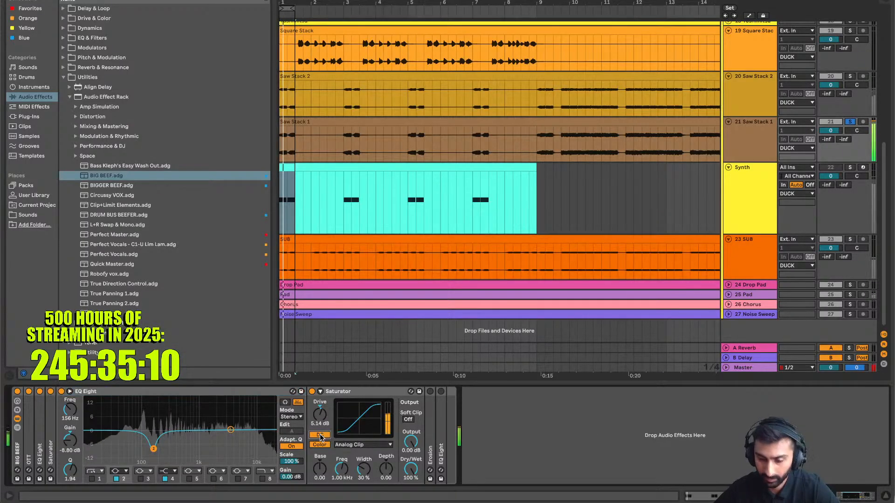
{"action": "left_click", "coordinate": [408, 419]}
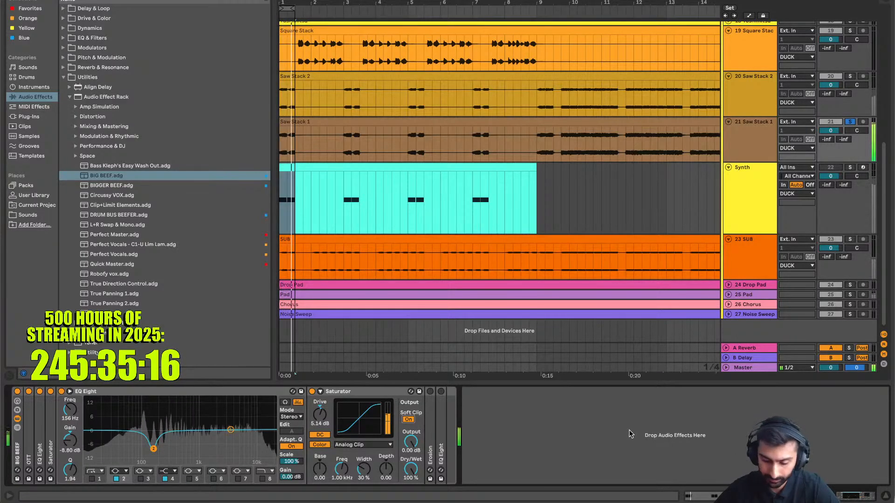
Move the second EQ Eight's cut to about 297 Hz and -7.81 dB and set the second Saturator's Drive to 6.86 dB
{"action": "key", "text": "XF86AudioRaiseVolume"}
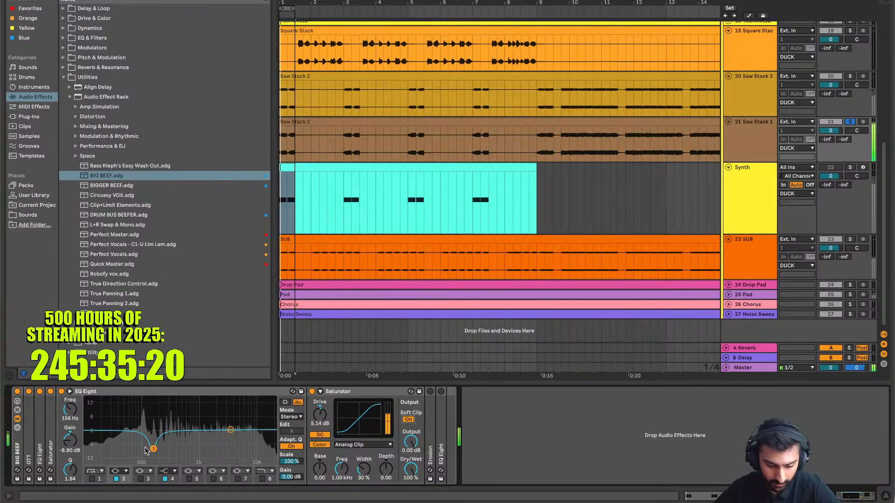
{"action": "left_click_drag", "start_coordinate": [154, 449], "coordinate": [169, 447]}
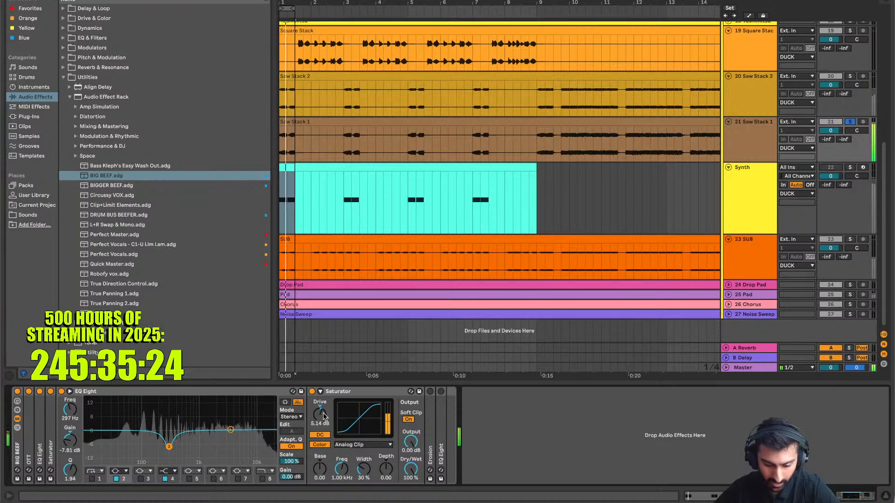
{"action": "mouse_move", "coordinate": [324, 416]}
{"action": "left_mouse_down"}
{"action": "mouse_move", "coordinate": [324, 397]}
{"action": "mouse_move", "coordinate": [324, 413]}
{"action": "left_mouse_up"}
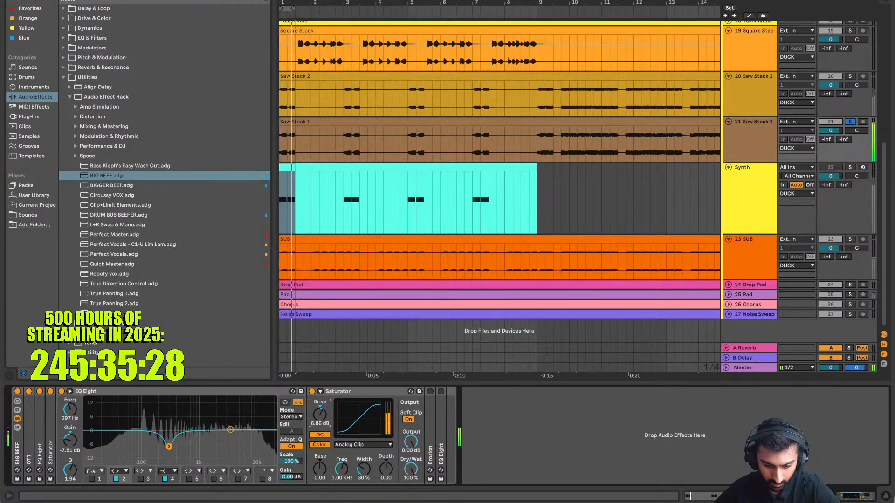
{"action": "double_click", "coordinate": [147, 392]}
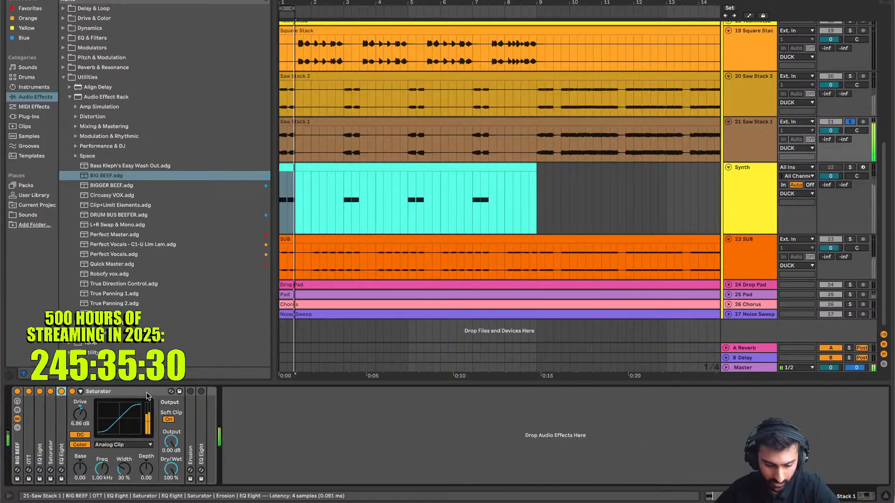
{"action": "double_click", "coordinate": [147, 392]}
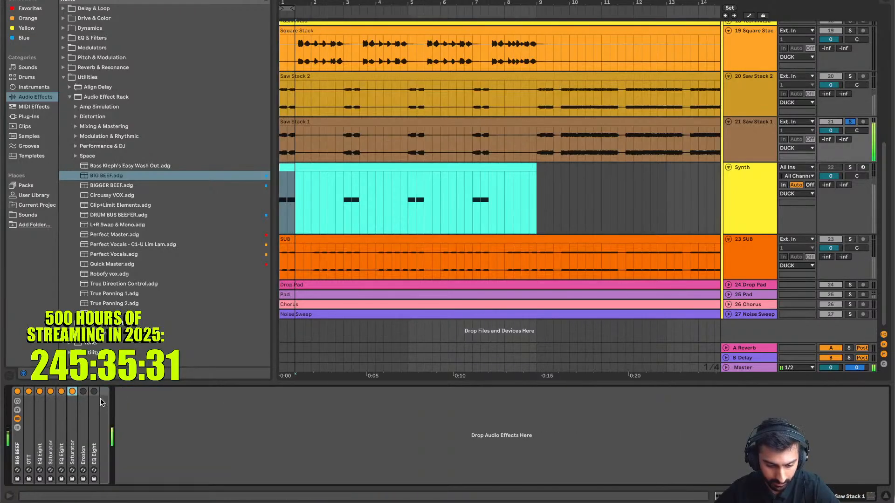
Turn on the rack's Erosion and set its sine frequency to 17.5 kHz with an amount of 167
{"action": "double_click", "coordinate": [86, 428]}
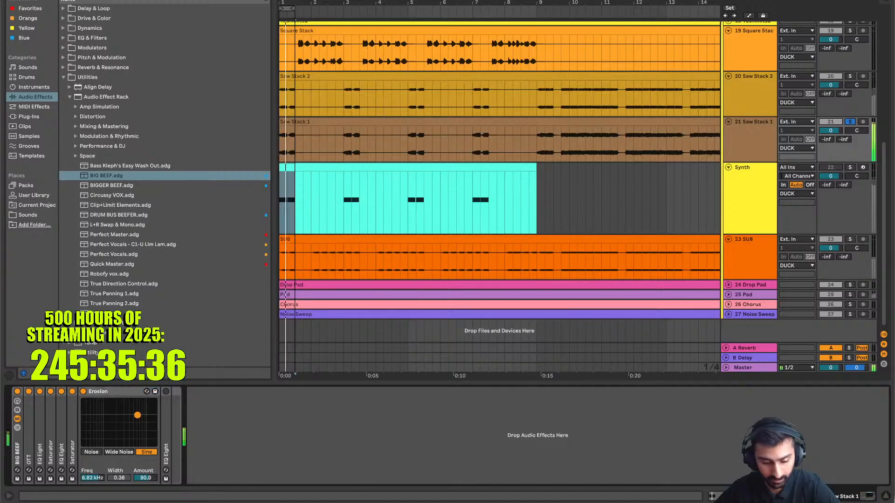
{"action": "left_click_drag", "start_coordinate": [136, 418], "coordinate": [145, 409]}
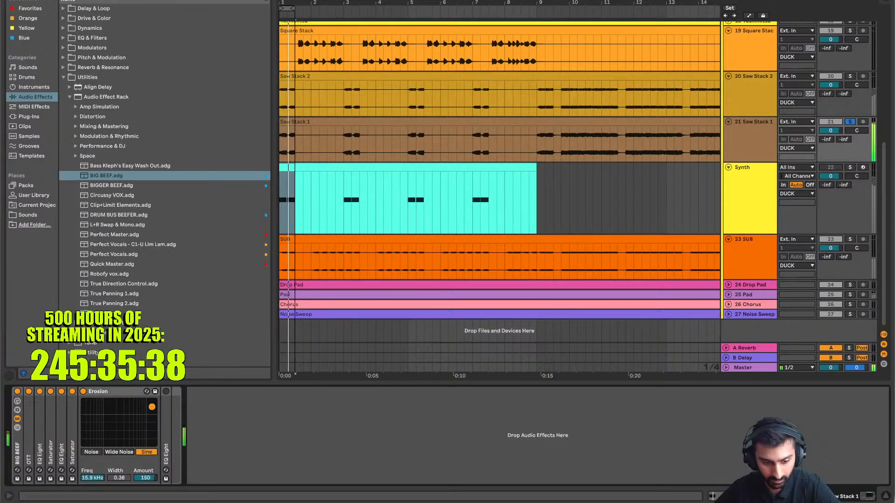
{"action": "left_click_drag", "start_coordinate": [127, 404], "coordinate": [153, 405]}
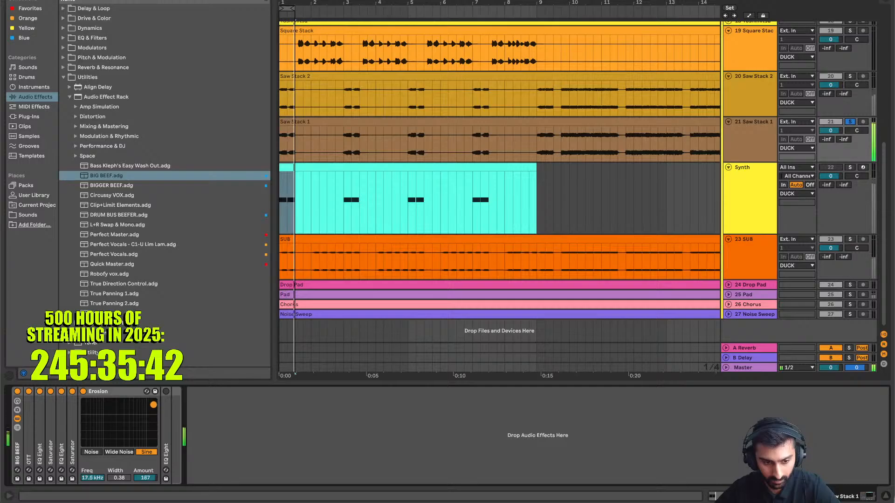
{"action": "left_click", "coordinate": [110, 55]}
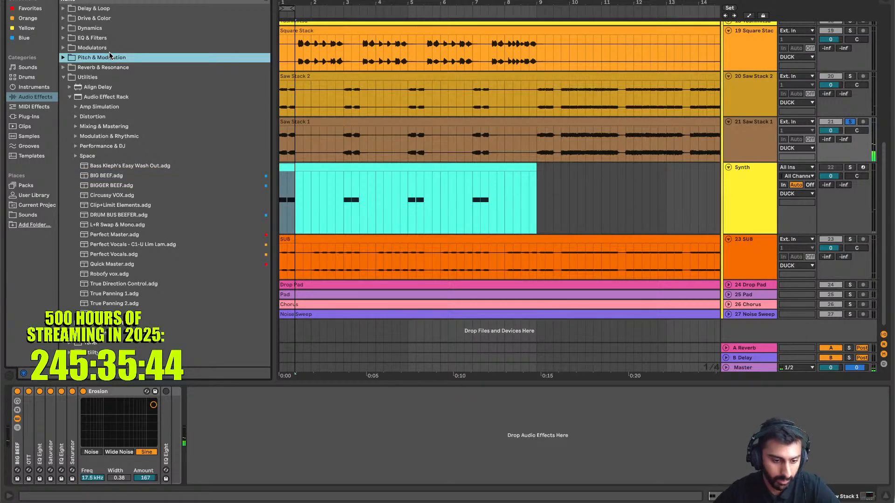
{"action": "key", "text": "Right"}
{"action": "key", "text": "Down"}
{"action": "key", "text": "Down"}
{"action": "key", "text": "Down"}
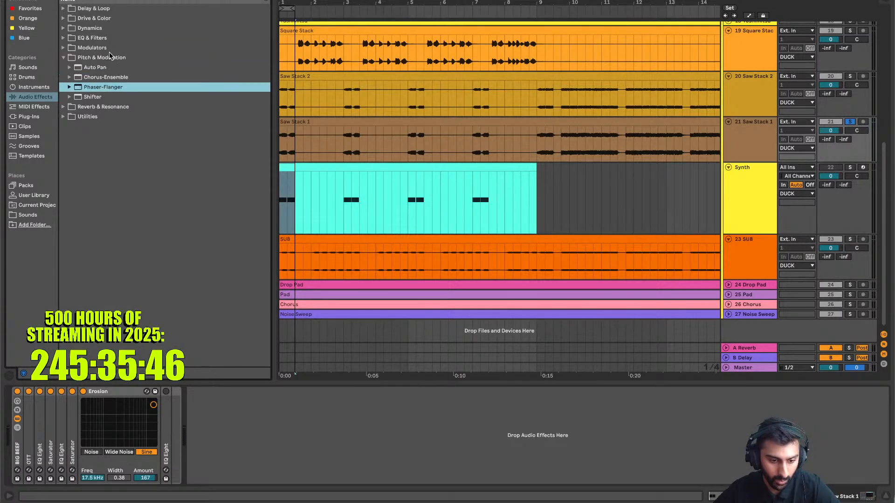
{"action": "key", "text": "Up"}
{"action": "key", "text": "Up"}
{"action": "key", "text": "Up"}
{"action": "key", "text": "Left"}
Load an LFO modulator onto the Saw Stack 1 track
{"action": "key", "text": "Up"}
{"action": "key", "text": "Right"}
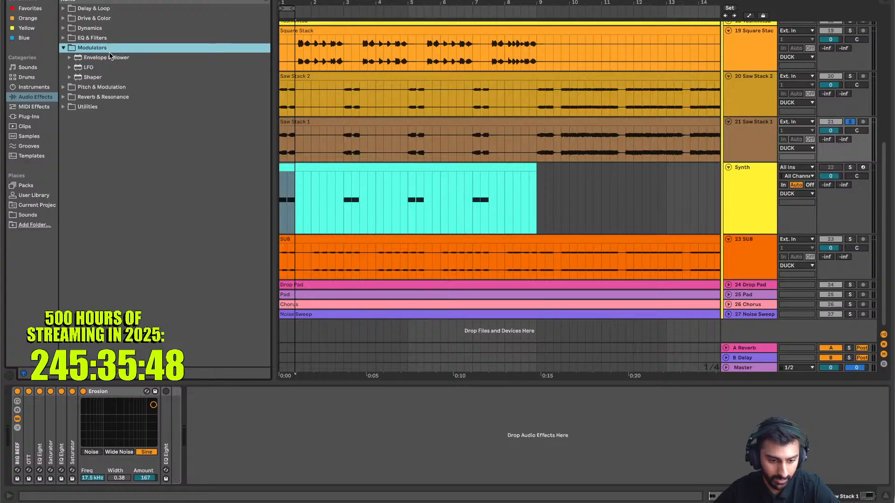
{"action": "key", "text": "Down"}
{"action": "key", "text": "Down"}
{"action": "key", "text": "Return"}
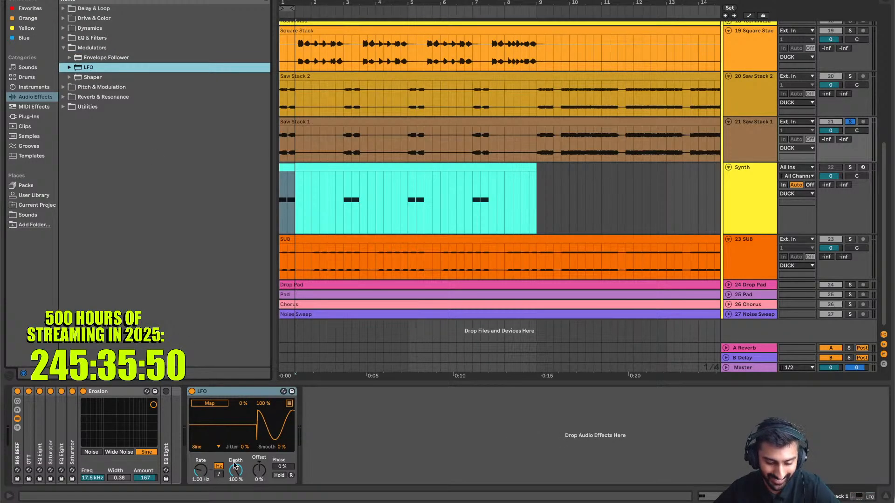
Set the LFO's waveform to Random and move the device into the BIG BEEF rack directly after Erosion
{"action": "left_click", "coordinate": [207, 447]}
{"action": "left_click", "coordinate": [205, 439]}
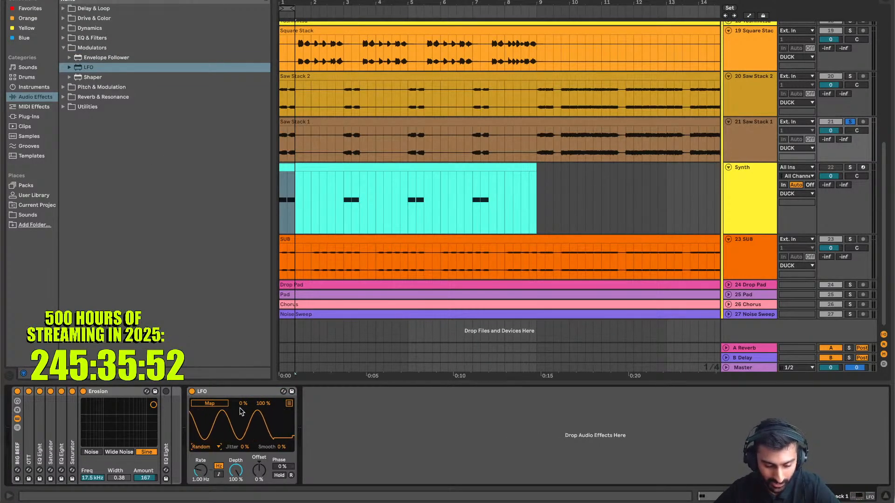
{"action": "left_click_drag", "start_coordinate": [226, 392], "coordinate": [167, 421]}
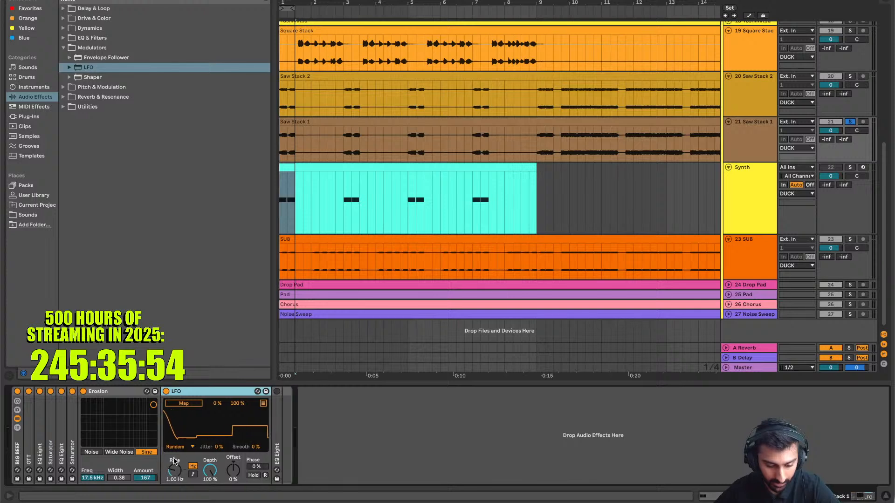
Switch the LFO to tempo-synced timing and set its rate to 3/4 during playback
{"action": "left_click", "coordinate": [192, 475]}
{"action": "key", "text": "space"}
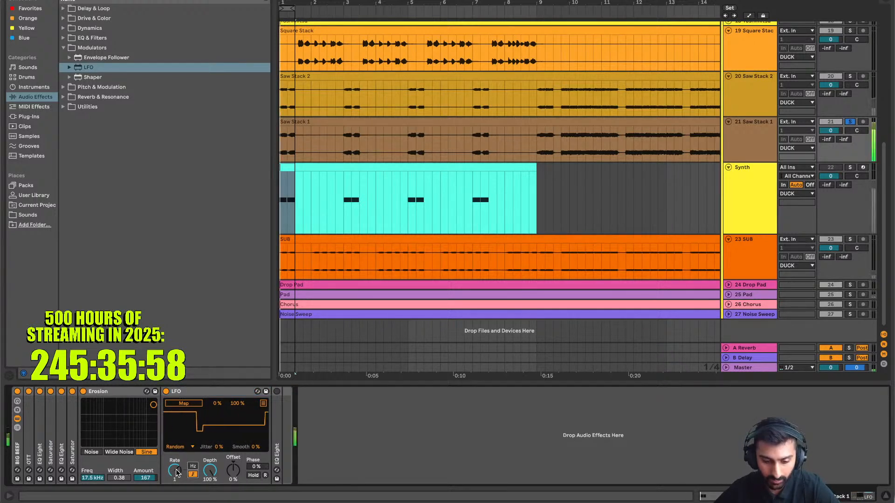
{"action": "left_click_drag", "start_coordinate": [177, 474], "coordinate": [176, 478]}
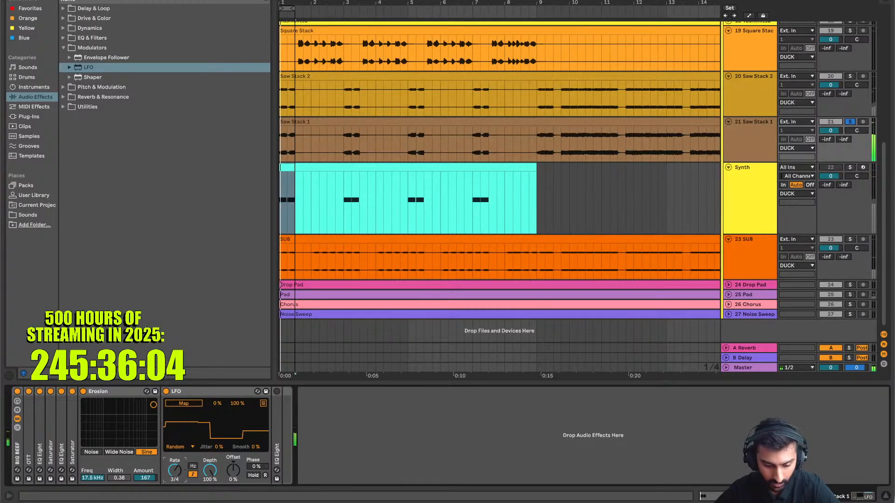
Set the LFO rate to 1/4, limit its Frequency mapping to 57–85 %, and set Erosion's amount to 150
{"action": "left_click_drag", "start_coordinate": [175, 471], "coordinate": [174, 468]}
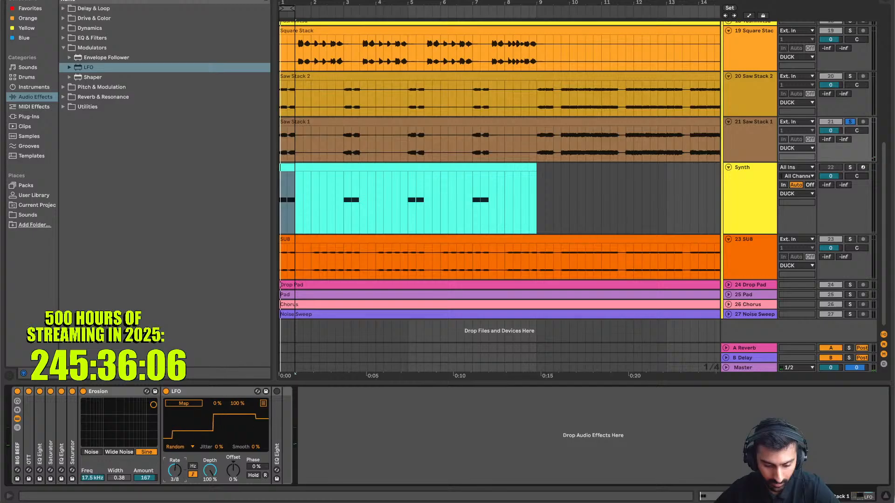
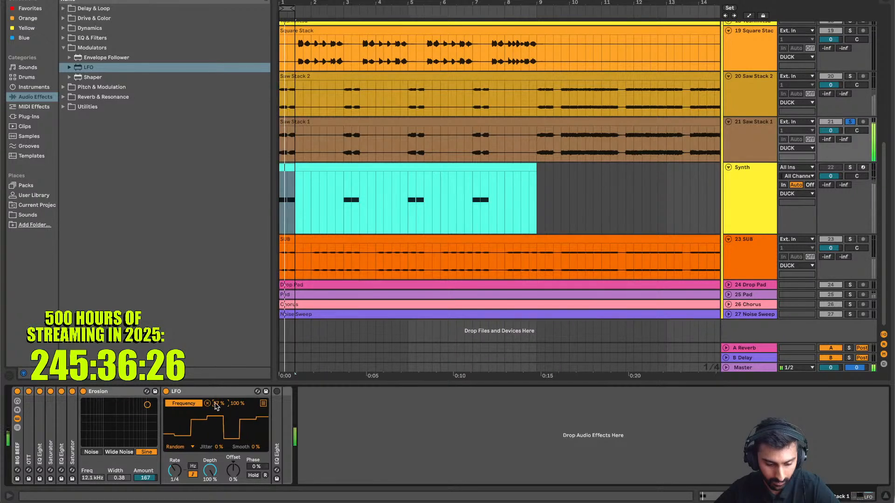
{"action": "left_click_drag", "start_coordinate": [238, 407], "coordinate": [238, 414]}
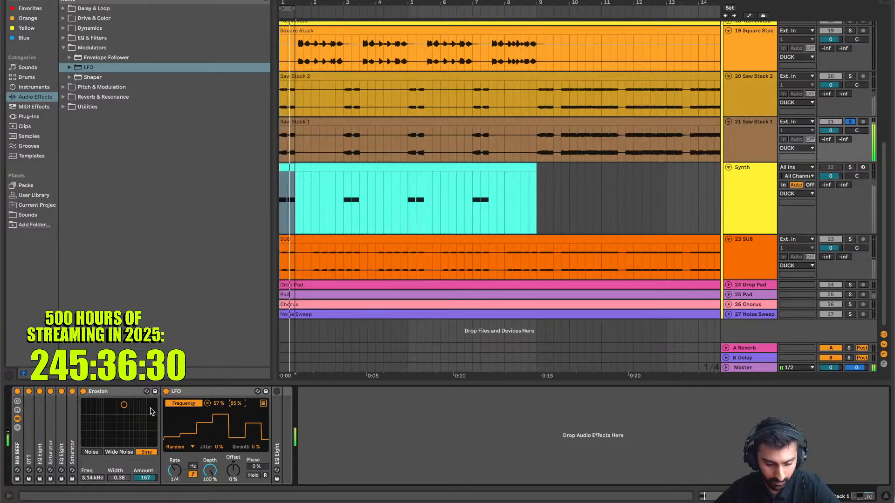
{"action": "left_click_drag", "start_coordinate": [146, 478], "coordinate": [147, 502]}
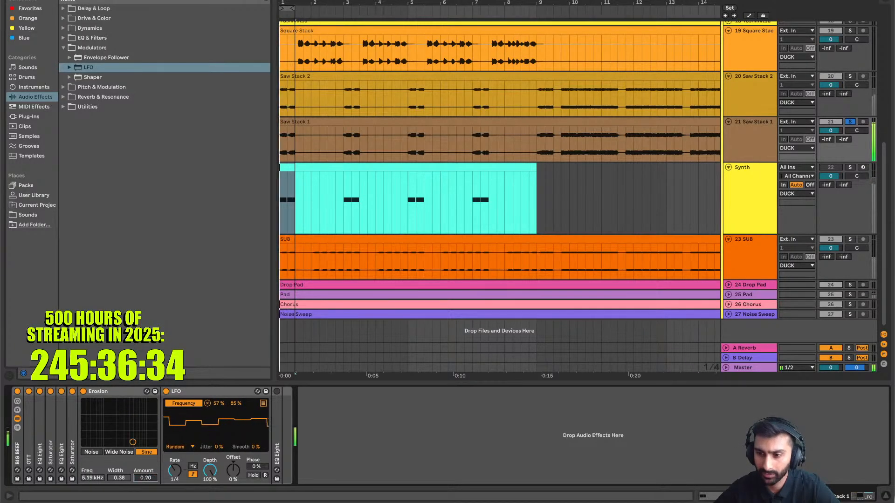
{"action": "left_click_drag", "start_coordinate": [147, 479], "coordinate": [147, 431]}
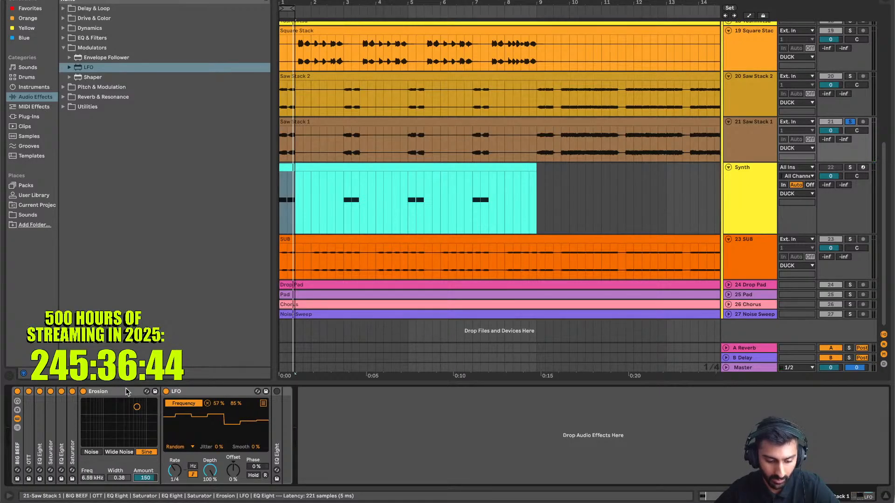
Group Erosion and the LFO into their own rack inside BIG BEEF, collapse it, and unfold the EQ Eight after it
{"action": "left_click_drag", "start_coordinate": [125, 392], "coordinate": [38, 394]}
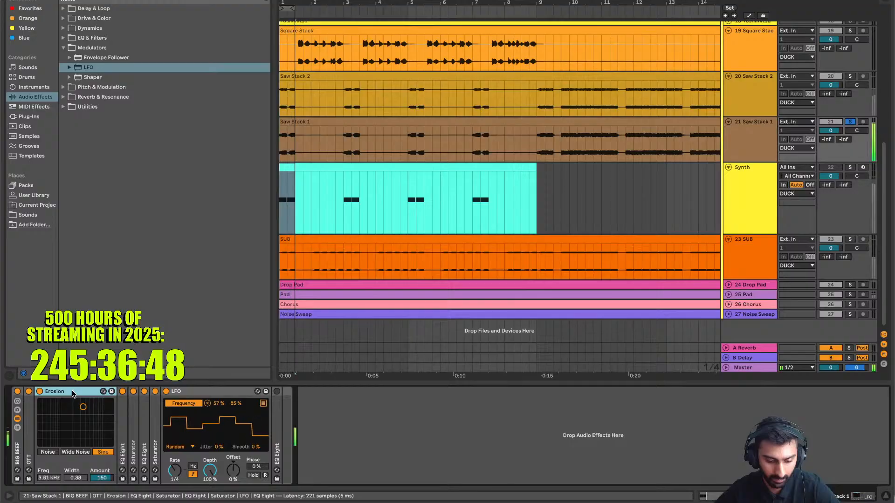
{"action": "left_click_drag", "start_coordinate": [104, 393], "coordinate": [154, 393]}
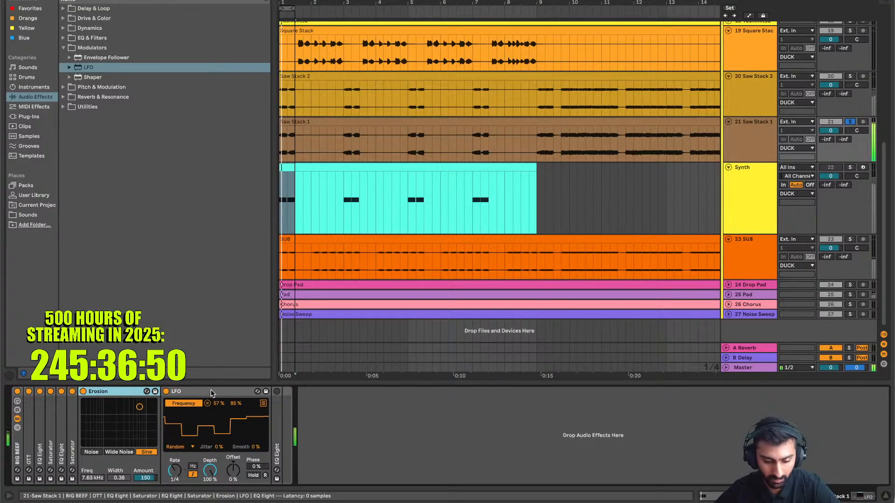
{"action": "key", "text": "ctrl+g"}
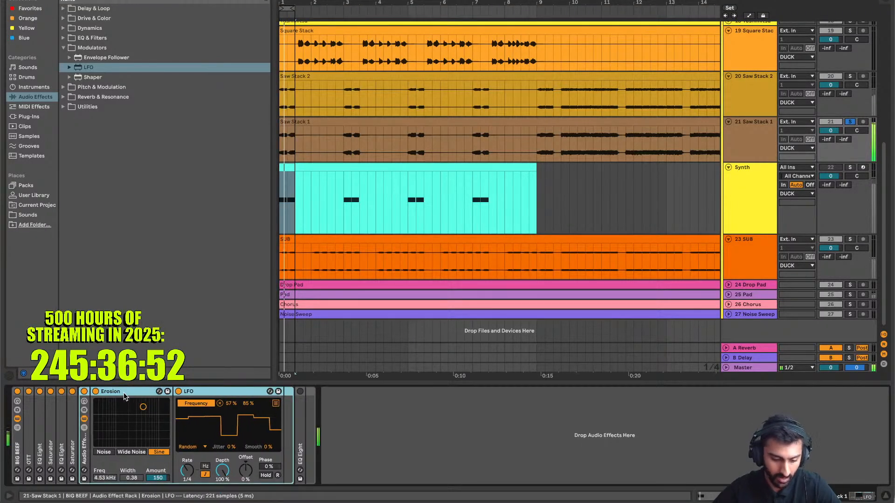
{"action": "double_click", "coordinate": [84, 445]}
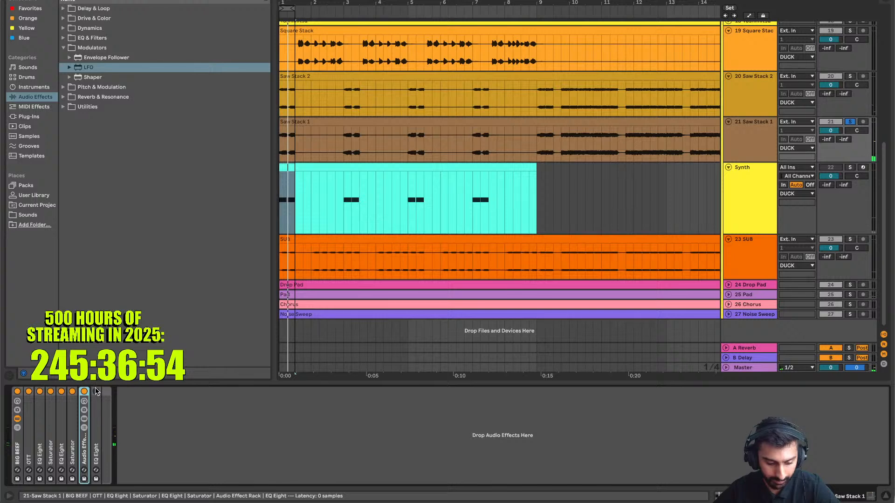
{"action": "double_click", "coordinate": [95, 408]}
{"action": "key", "text": "space"}
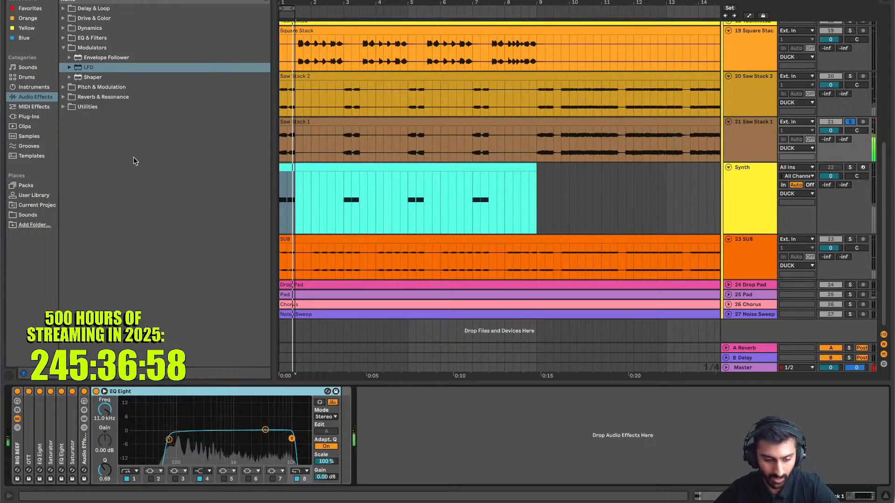
Load the Clip+Limit Elements.adg rack preset from the Audio Effect Rack utilities onto the Saw Stack 1 track
{"action": "left_click", "coordinate": [110, 87]}
{"action": "left_click", "coordinate": [113, 31]}
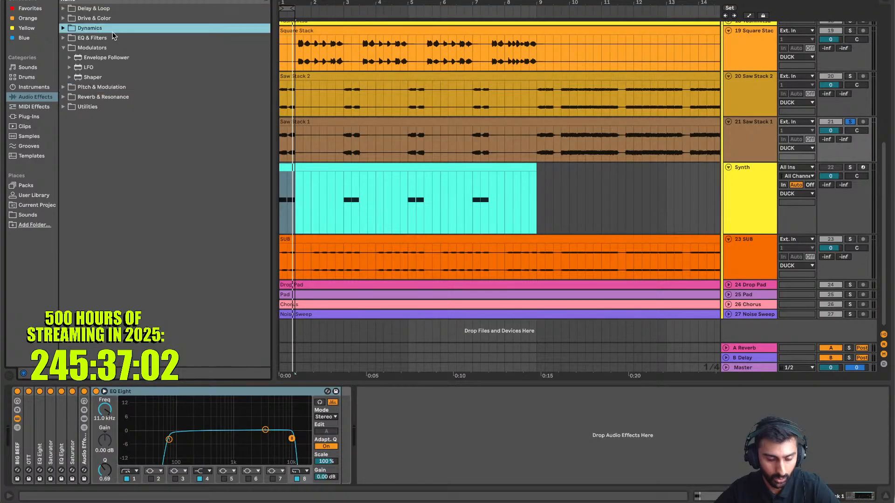
{"action": "left_click", "coordinate": [103, 105]}
{"action": "key", "text": "Right"}
{"action": "key", "text": "Down"}
{"action": "key", "text": "Down"}
{"action": "key", "text": "Down"}
{"action": "key", "text": "Down"}
{"action": "key", "text": "Down"}
{"action": "key", "text": "Down"}
{"action": "key", "text": "Down"}
{"action": "key", "text": "Down"}
{"action": "key", "text": "Down"}
{"action": "key", "text": "Down"}
{"action": "key", "text": "Down"}
{"action": "key", "text": "Down"}
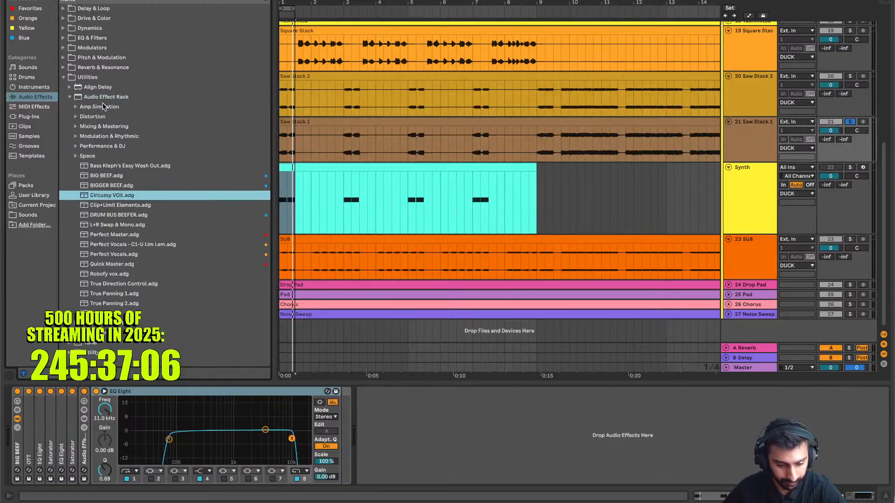
{"action": "key", "text": "Down"}
{"action": "key", "text": "Down"}
{"action": "key", "text": "Down"}
{"action": "key", "text": "Up"}
{"action": "key", "text": "Up"}
{"action": "key", "text": "Return"}
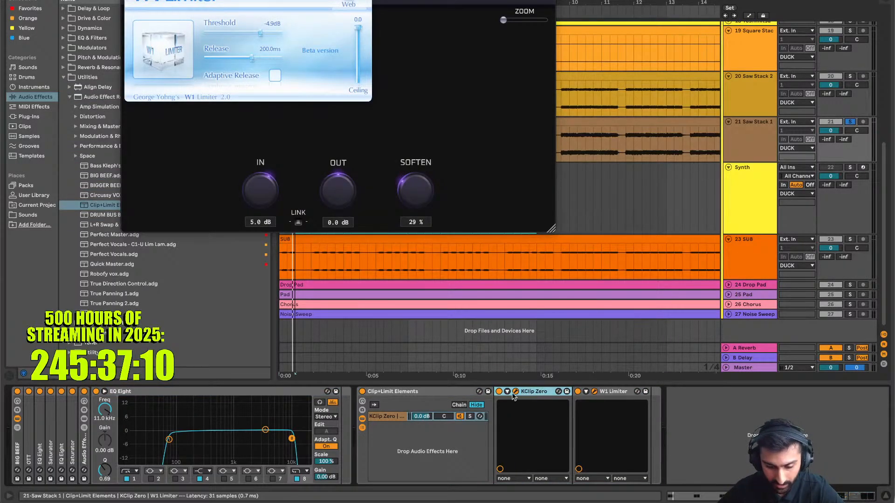
Move KClip Zero before the final EQ Eight and W1 Limiter after it in BIG BEEF, and delete the emptied Clip+Limit Elements rack
{"action": "left_click_drag", "start_coordinate": [513, 396], "coordinate": [95, 397]}
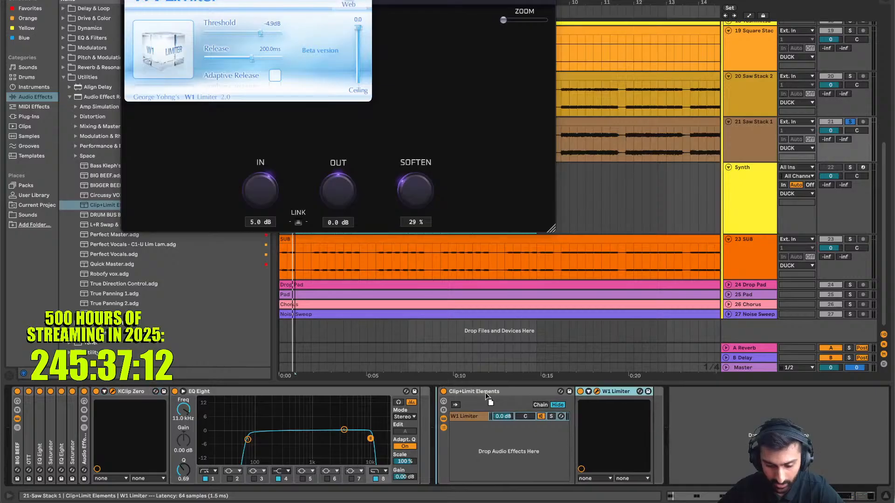
{"action": "left_click_drag", "start_coordinate": [487, 396], "coordinate": [488, 399]}
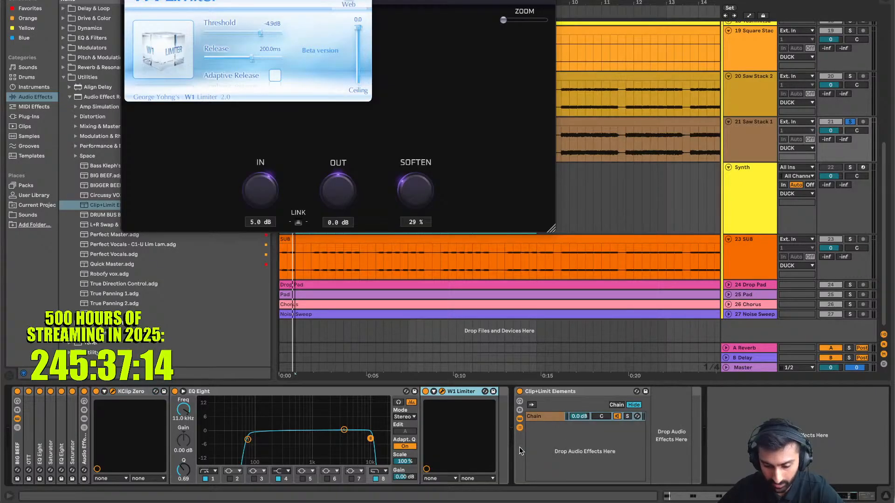
{"action": "left_click", "coordinate": [553, 391]}
{"action": "key", "text": "Delete"}
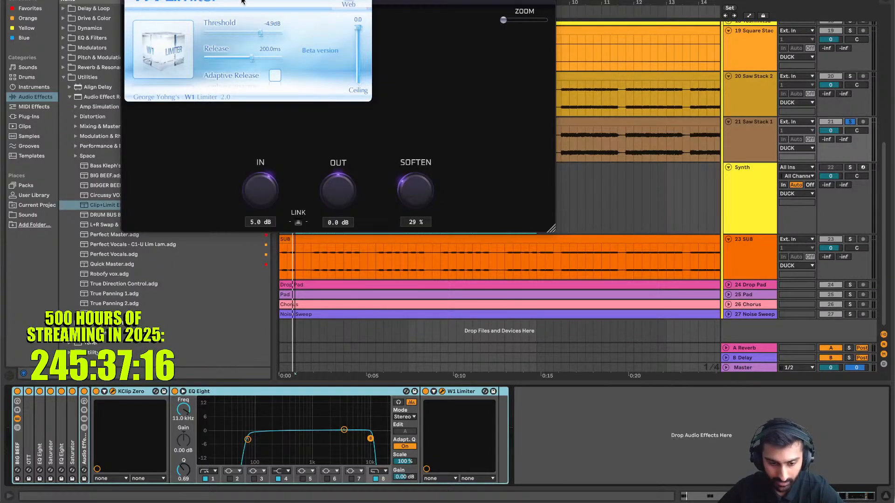
Set the W1 Limiter's threshold to 0.0 dB and close its plug-in window
{"action": "left_click_drag", "start_coordinate": [274, 35], "coordinate": [283, 34]}
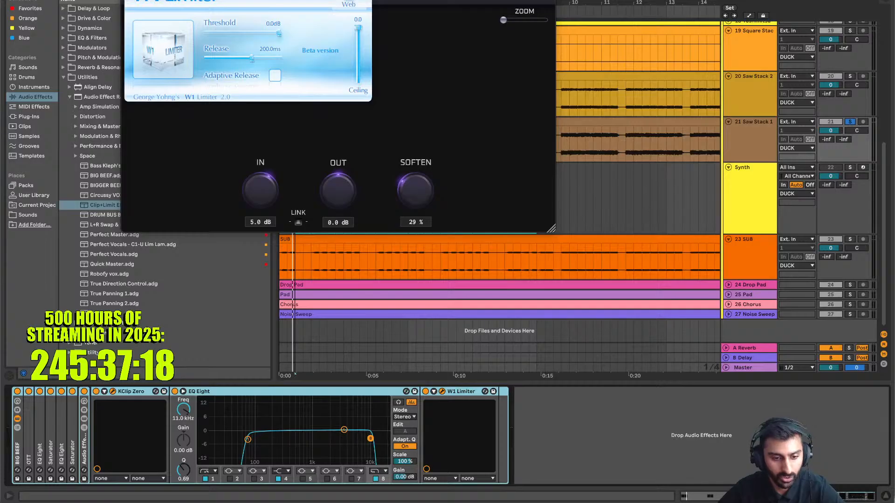
{"action": "left_click", "coordinate": [131, 1]}
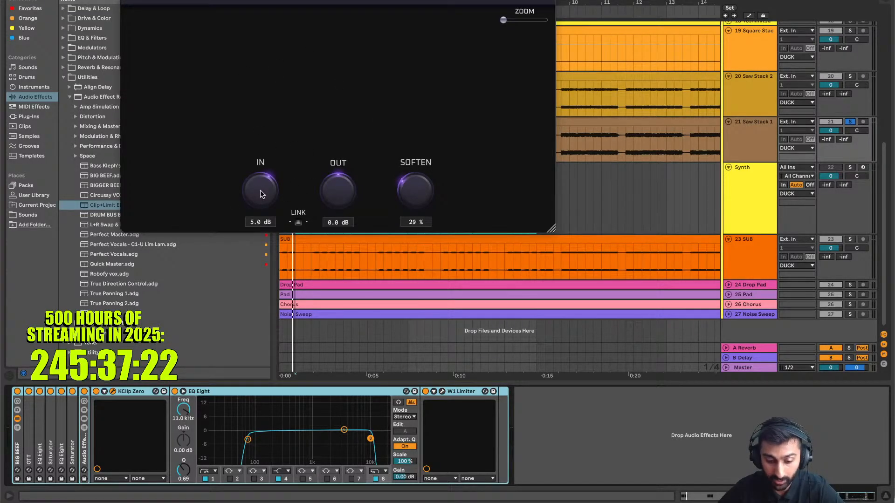
Try KClip Zero's input gain at 24.0 dB and lower it to 2.3 dB during playback, with the waveform display zoomed
{"action": "key", "text": "space"}
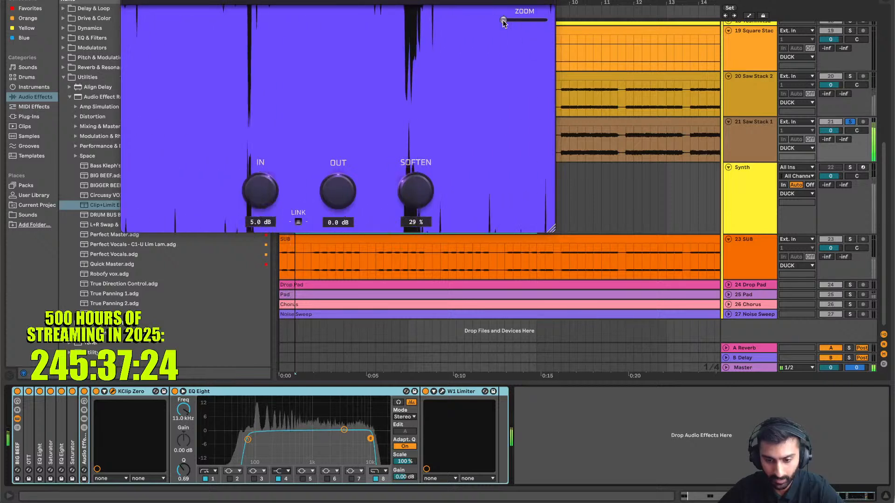
{"action": "left_click_drag", "start_coordinate": [503, 21], "coordinate": [530, 22]}
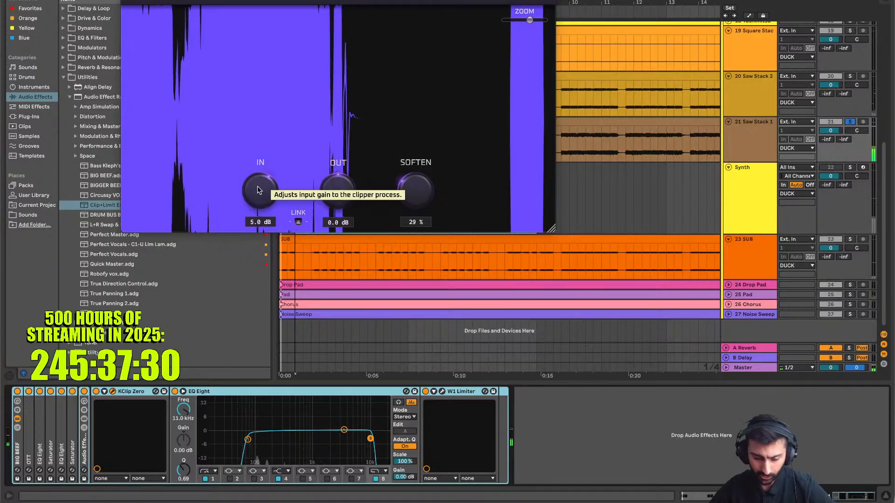
{"action": "left_click_drag", "start_coordinate": [258, 190], "coordinate": [255, 68]}
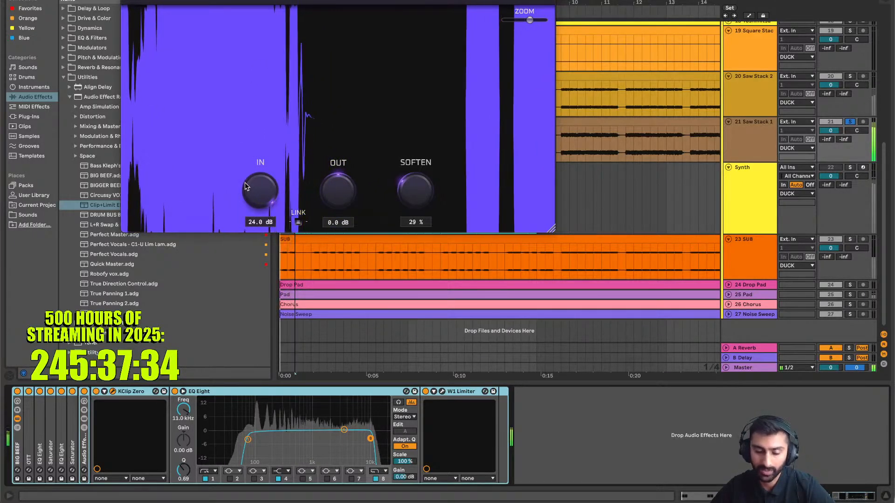
{"action": "key", "text": "XF86AudioLowerVolume"}
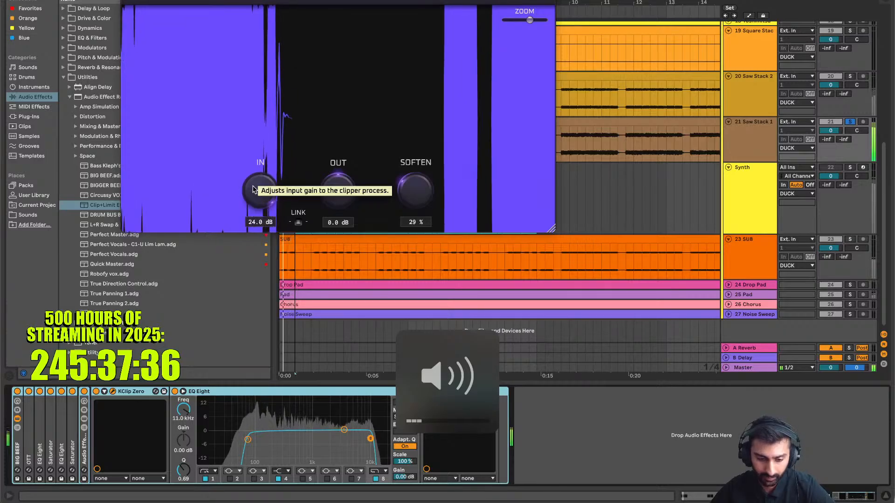
{"action": "left_click_drag", "start_coordinate": [252, 189], "coordinate": [251, 307]}
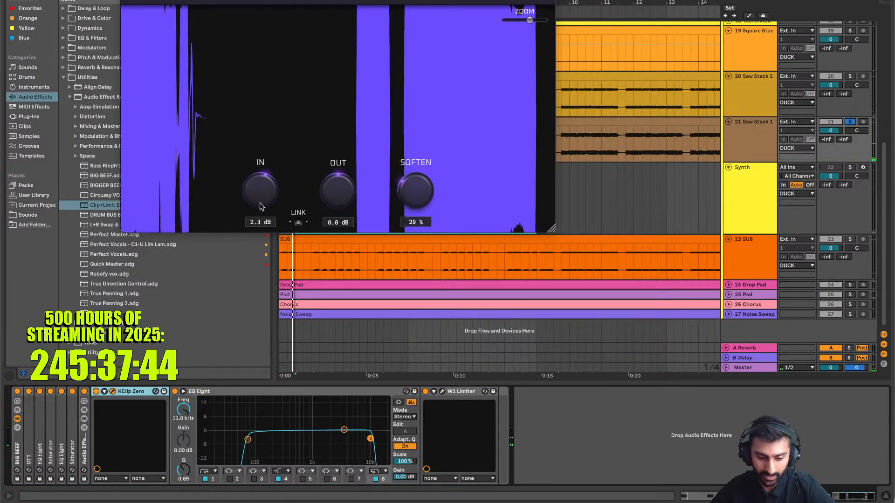
Bypass KClip Zero to compare the sound, and delete it from the BIG BEEF rack
{"action": "left_click", "coordinate": [96, 392]}
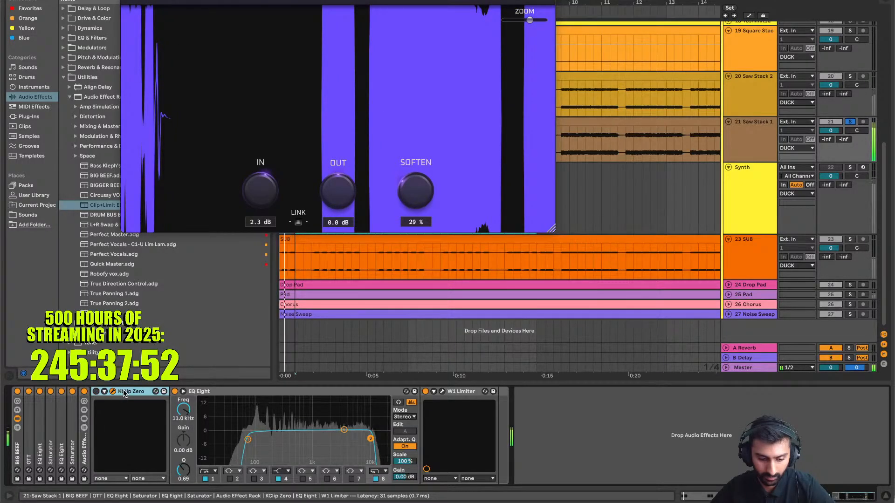
{"action": "key", "text": "Delete"}
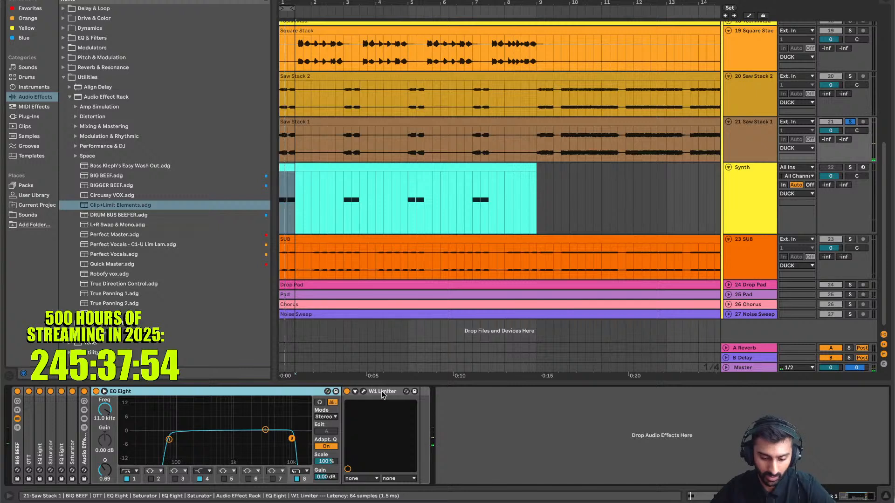
Compare the playback of Saw Stack 1 with the W1 Limiter switched off and on
{"action": "key", "text": "space"}
{"action": "left_click", "coordinate": [347, 392]}
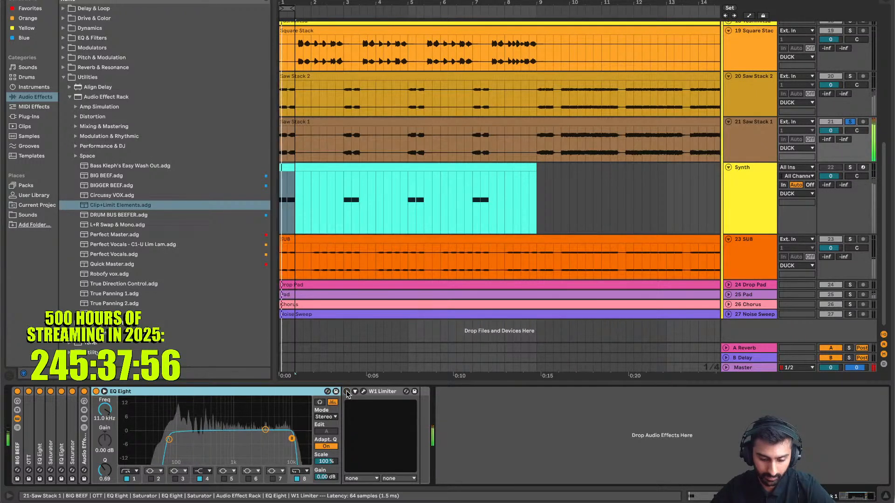
{"action": "left_click", "coordinate": [347, 392]}
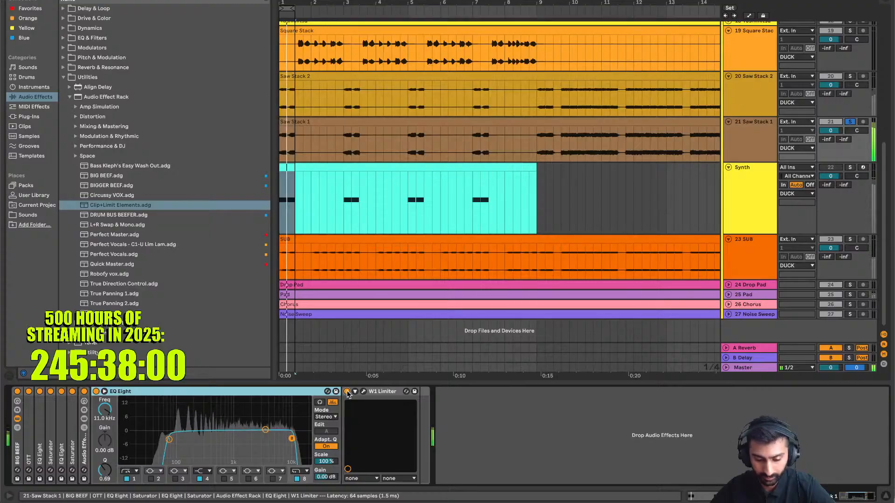
{"action": "left_click", "coordinate": [347, 392]}
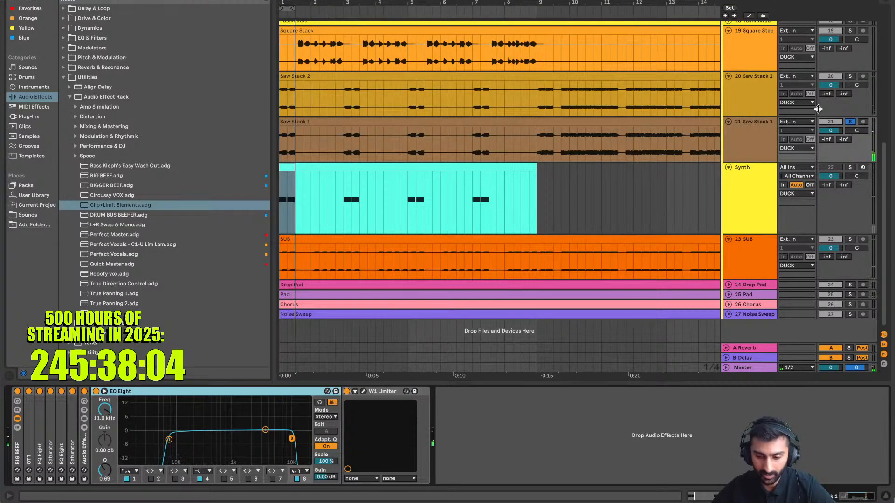
Unsolo the Saw Stack 1 track and extend the arrangement loop to the start of bar 3
{"action": "left_click", "coordinate": [852, 123]}
{"action": "left_click", "coordinate": [768, 126]}
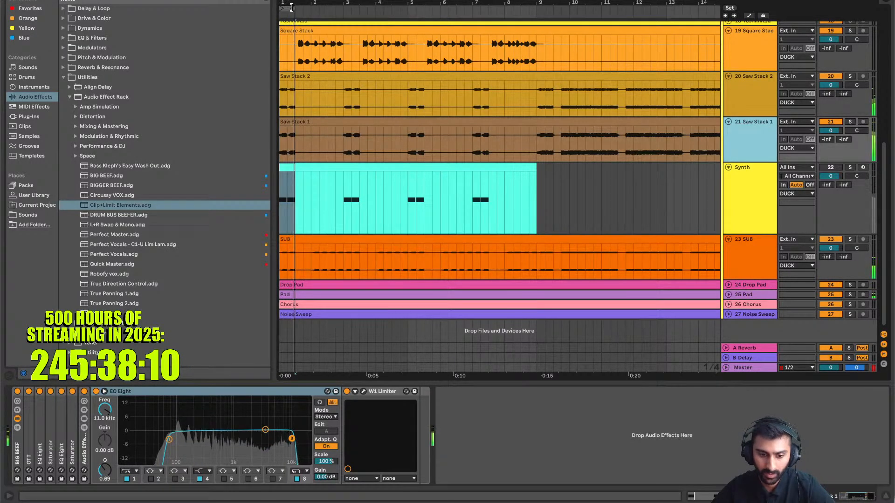
{"action": "left_click_drag", "start_coordinate": [295, 8], "coordinate": [341, 7]}
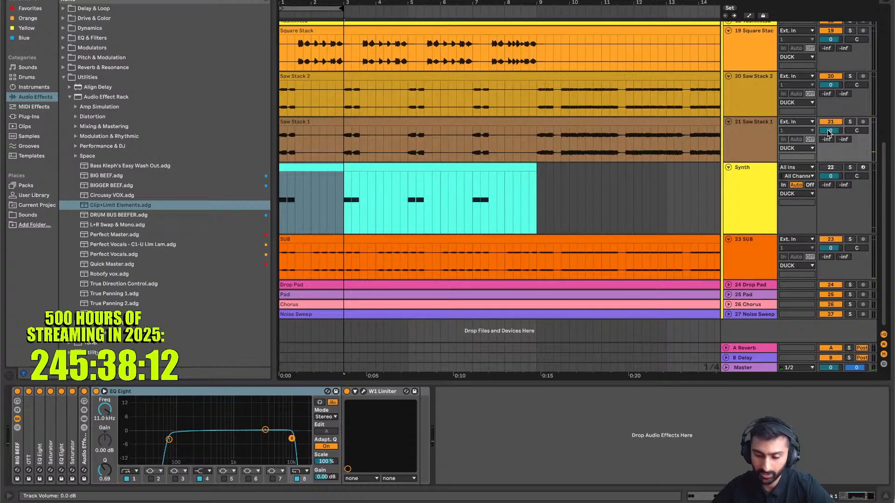
Lower the Saw Stack 1 track volume to -12.5 dB while the full mix plays
{"action": "key", "text": "space"}
{"action": "left_click_drag", "start_coordinate": [830, 132], "coordinate": [829, 161]}
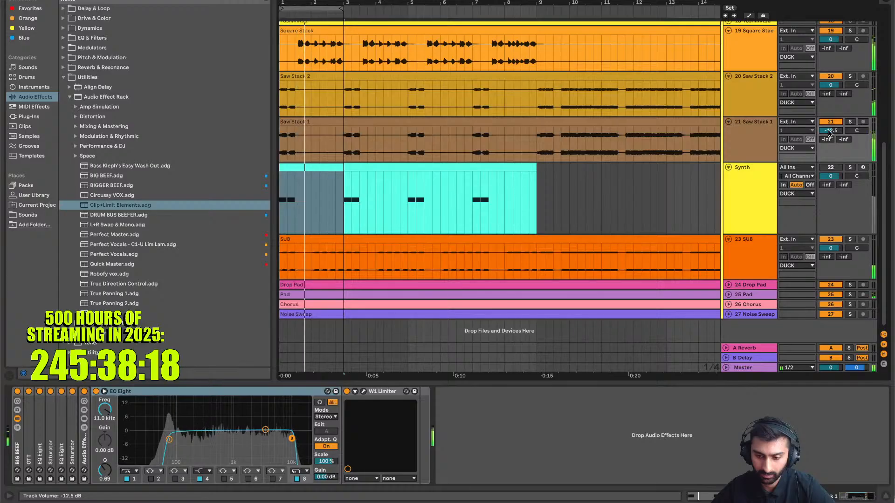
Solo Saw Stack 1 and play it from bar 9 with a wider stretch of the arrangement in view
{"action": "left_click", "coordinate": [850, 123]}
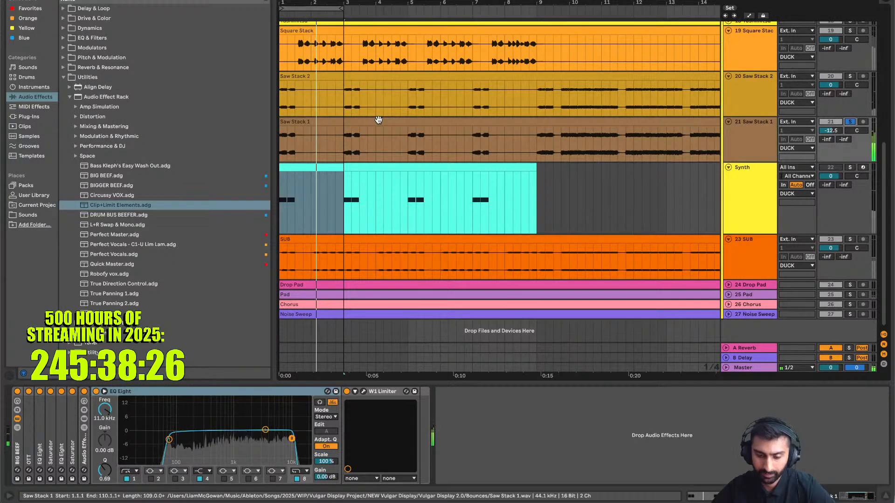
{"action": "left_click", "coordinate": [538, 136]}
{"action": "key", "text": "space"}
{"action": "key", "text": "space"}
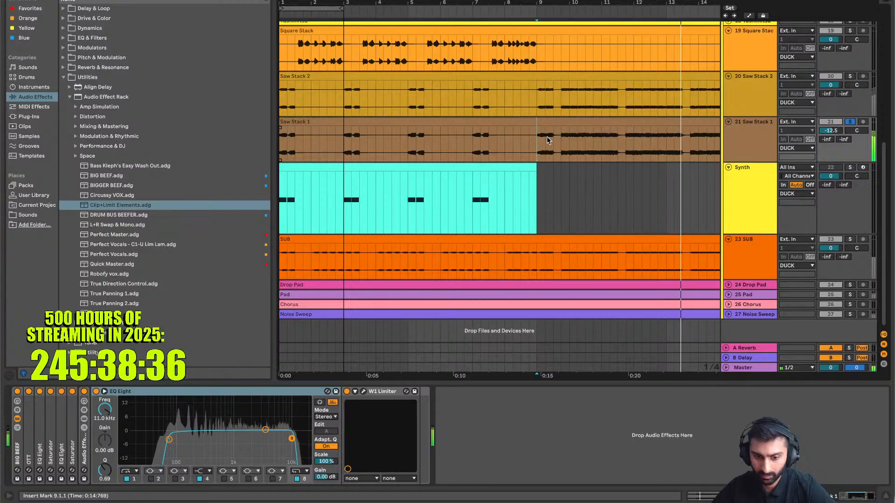
{"action": "key", "text": "minus"}
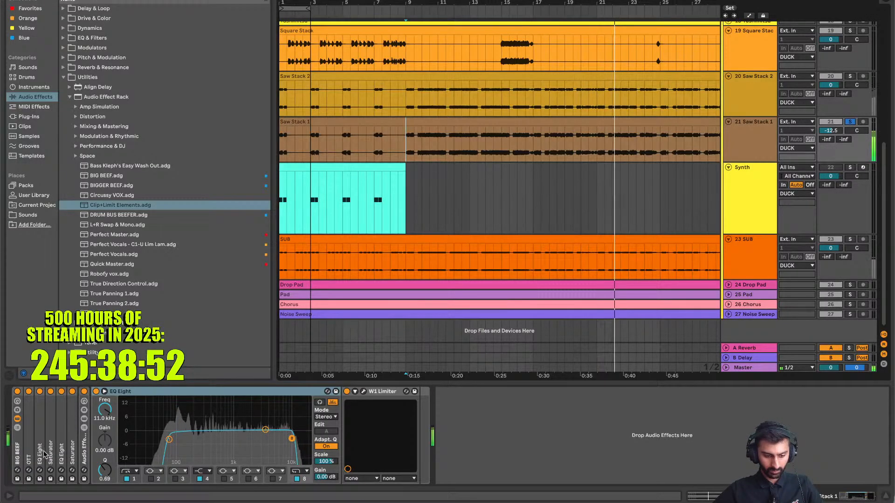
Compare Saw Stack 1 from bar 9 with the BIG BEEF rack's OTT switched off and on, restarting playback each time
{"action": "left_click", "coordinate": [29, 392]}
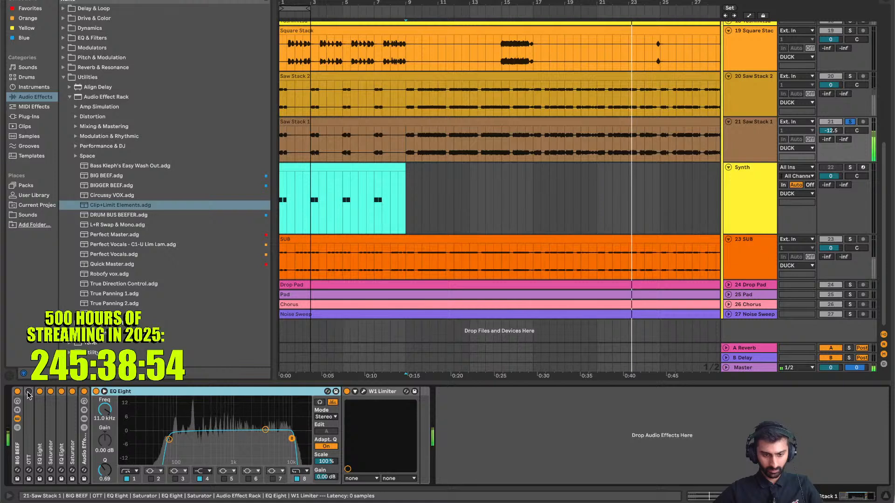
{"action": "key", "text": "space"}
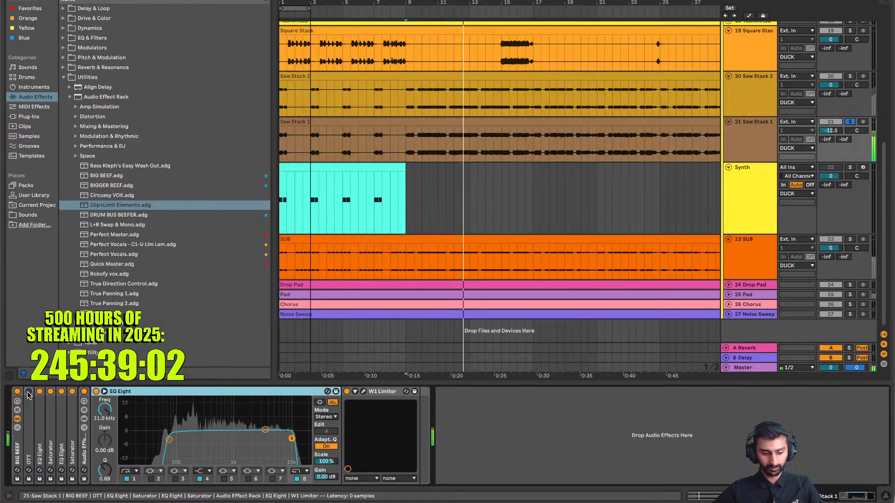
{"action": "key", "text": "space"}
{"action": "key", "text": "space"}
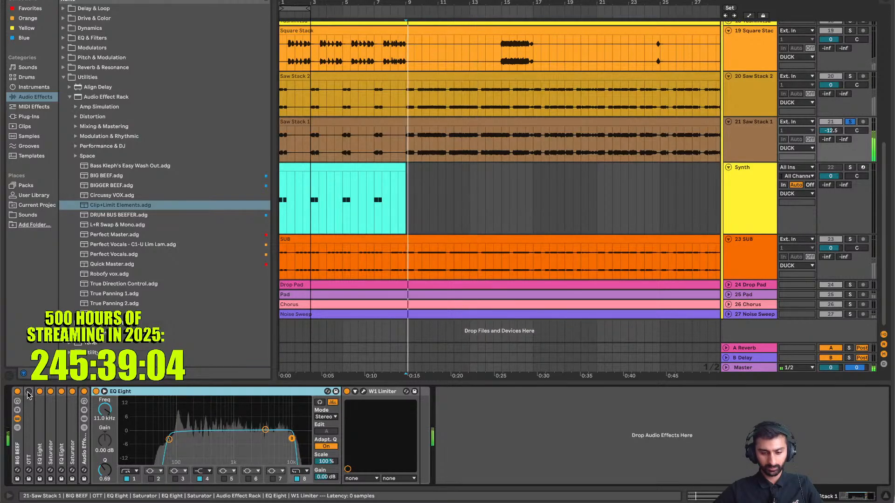
{"action": "left_click", "coordinate": [28, 393]}
{"action": "key", "text": "space"}
{"action": "key", "text": "space"}
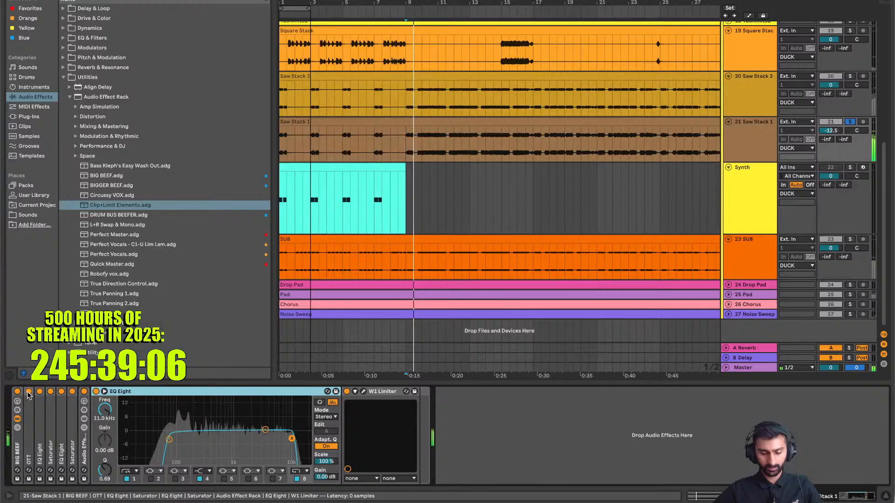
{"action": "left_click", "coordinate": [28, 393]}
{"action": "key", "text": "space"}
{"action": "key", "text": "space"}
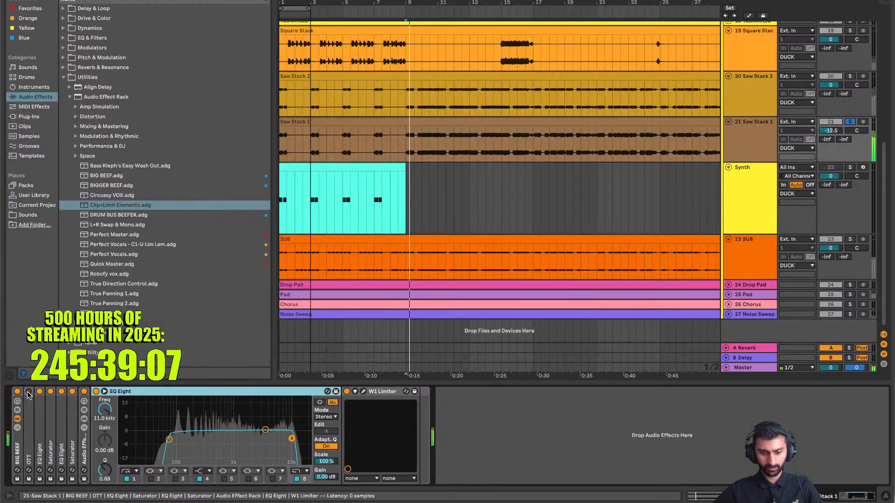
Unsolo the Saw Stack 1 track and set its volume to -9.2 dB while playing it within the full mix
{"action": "left_click", "coordinate": [283, 140]}
{"action": "key", "text": "space"}
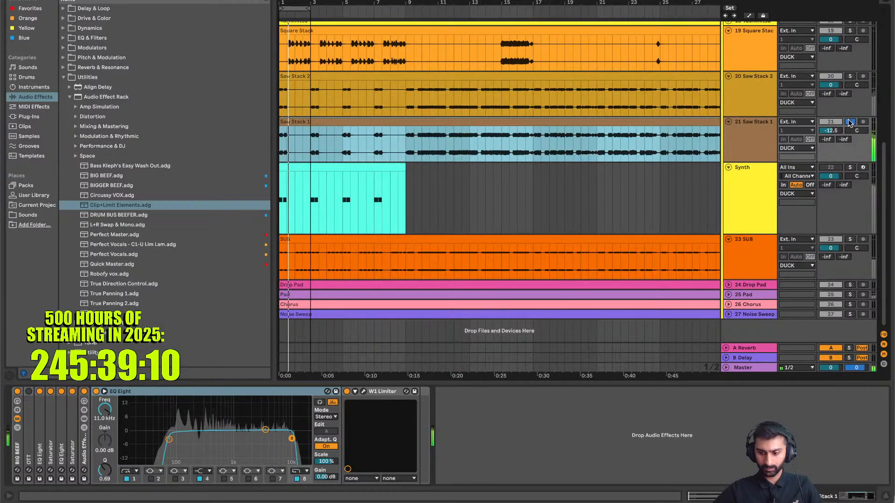
{"action": "left_click", "coordinate": [849, 122]}
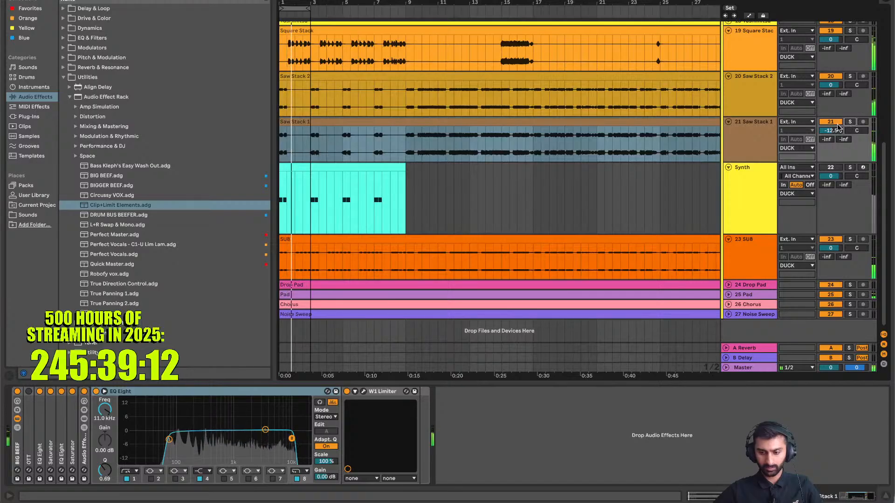
{"action": "mouse_move", "coordinate": [838, 129]}
{"action": "left_mouse_down"}
{"action": "mouse_move", "coordinate": [837, 118]}
{"action": "mouse_move", "coordinate": [831, 131]}
{"action": "left_mouse_up"}
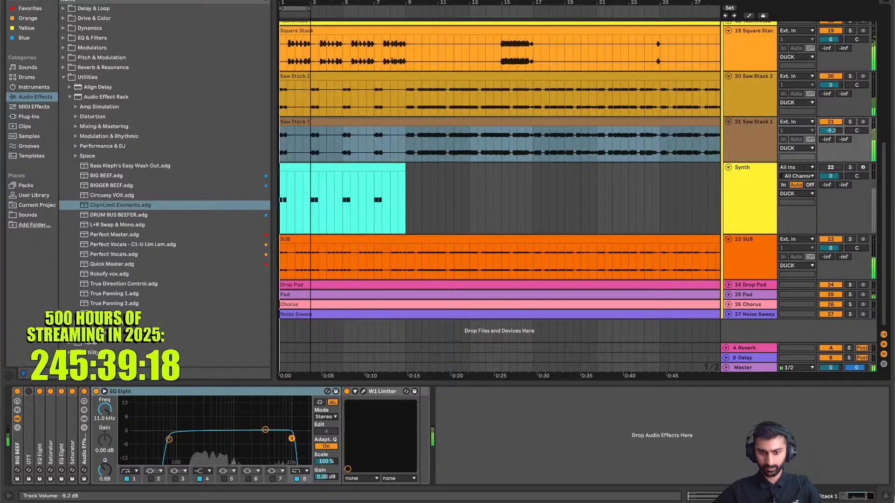
{"action": "key", "text": "space"}
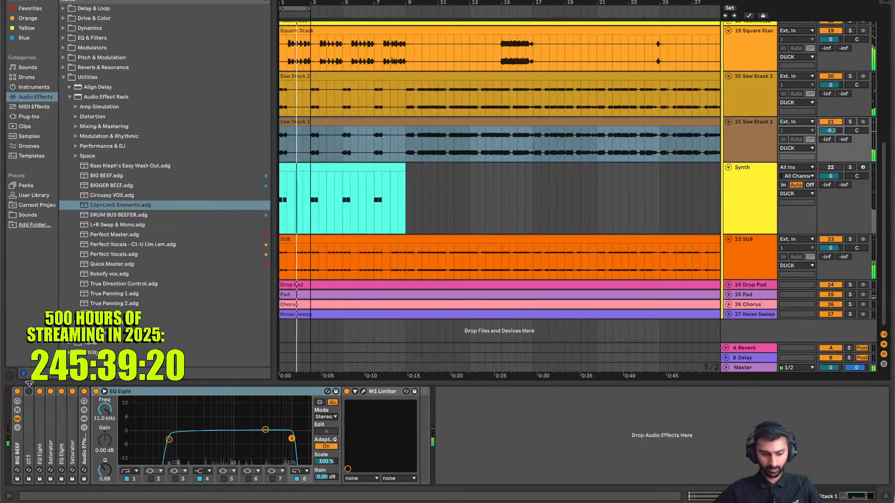
{"action": "left_click", "coordinate": [836, 130]}
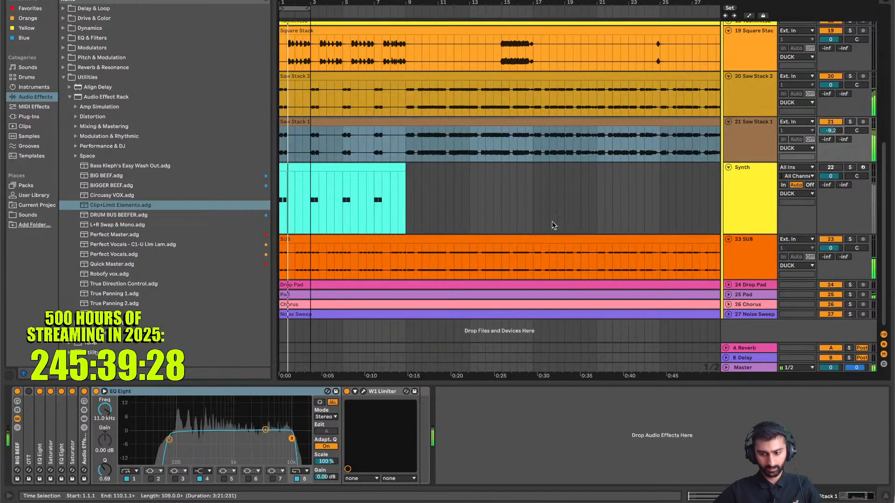
Add a Utility effect to the end of Saw Stack 1's chain and narrow its width to about 58%
{"action": "left_click", "coordinate": [749, 159]}
{"action": "key", "text": "space"}
{"action": "double_click", "coordinate": [224, 353]}
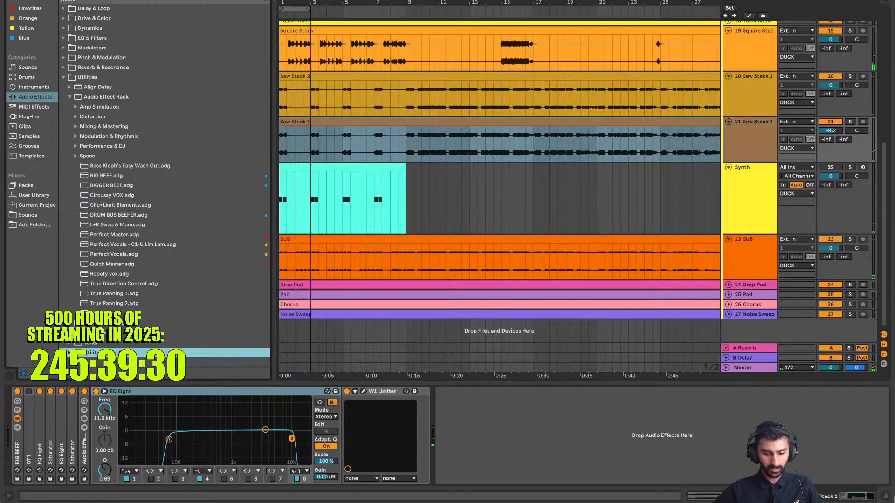
{"action": "key", "text": "space"}
{"action": "left_click_drag", "start_coordinate": [446, 449], "coordinate": [446, 461]}
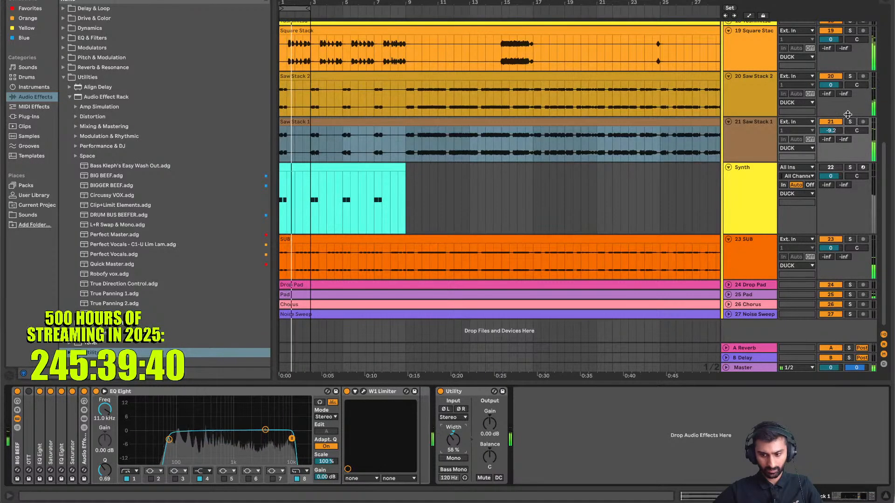
Solo Saw Stack 1 and check its stereo width, adding Saw Stack 2 to the solo
{"action": "left_click", "coordinate": [850, 122]}
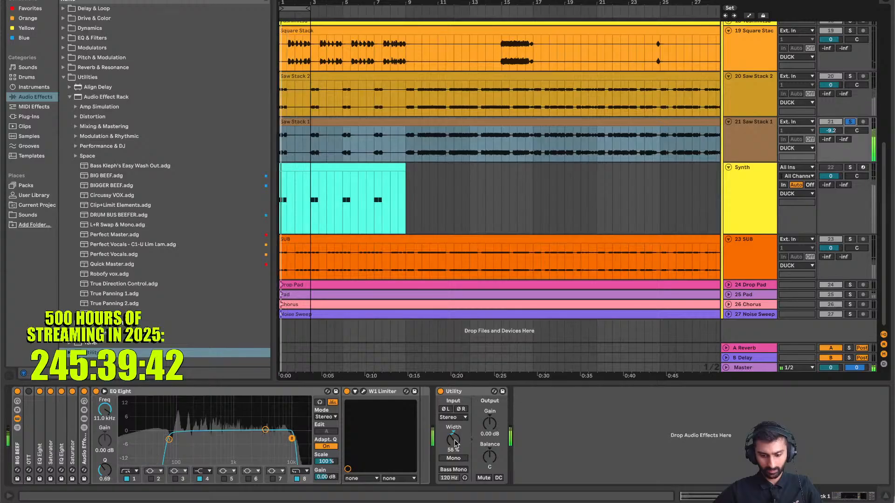
{"action": "left_click_drag", "start_coordinate": [455, 443], "coordinate": [456, 449]}
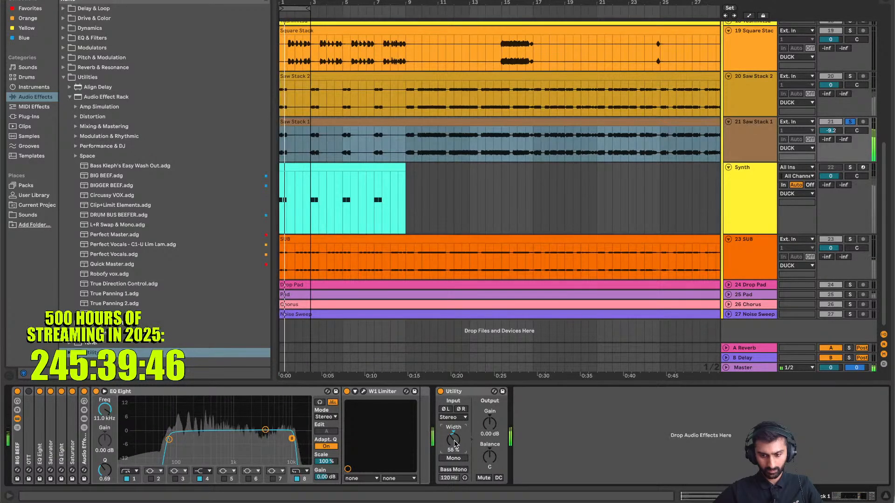
{"action": "left_click", "coordinate": [759, 95]}
{"action": "left_click", "coordinate": [760, 123], "text": "shift"}
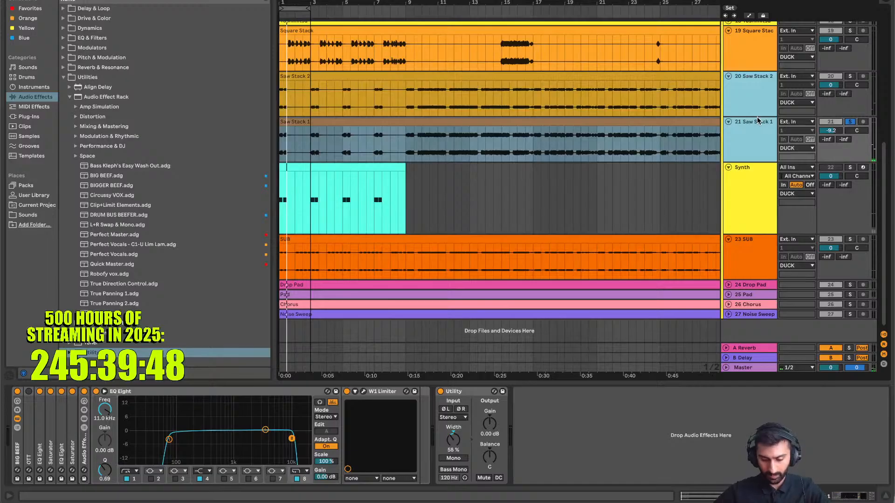
{"action": "left_click", "coordinate": [850, 76]}
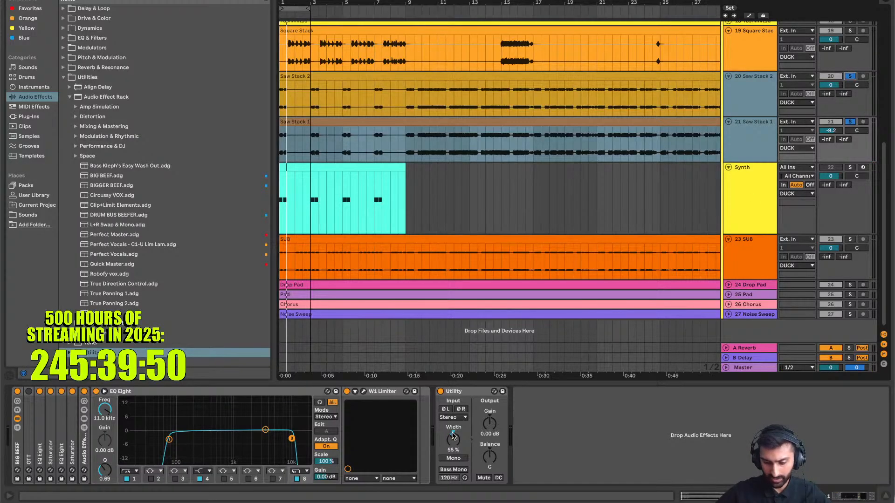
Set the Utility width on Saw Stack 1 to 0% and play both saw stacks
{"action": "key", "text": "space"}
{"action": "left_click_drag", "start_coordinate": [455, 440], "coordinate": [455, 475]}
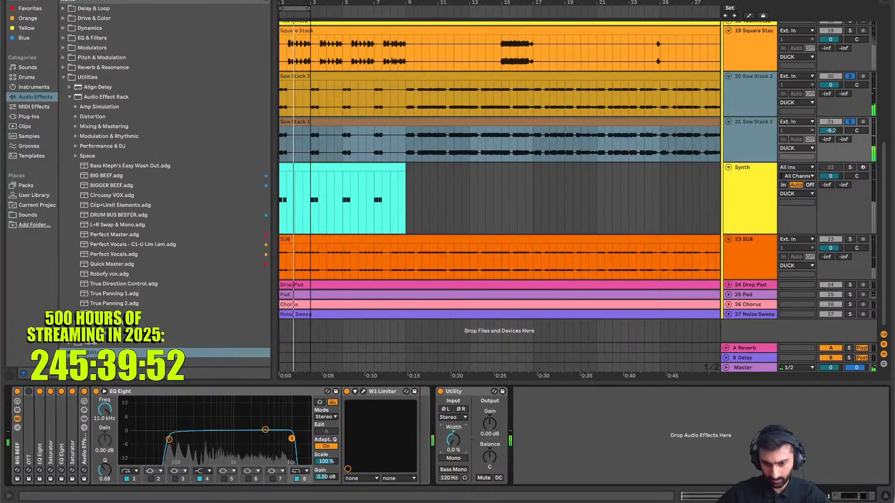
{"action": "key", "text": "space"}
{"action": "key", "text": "space"}
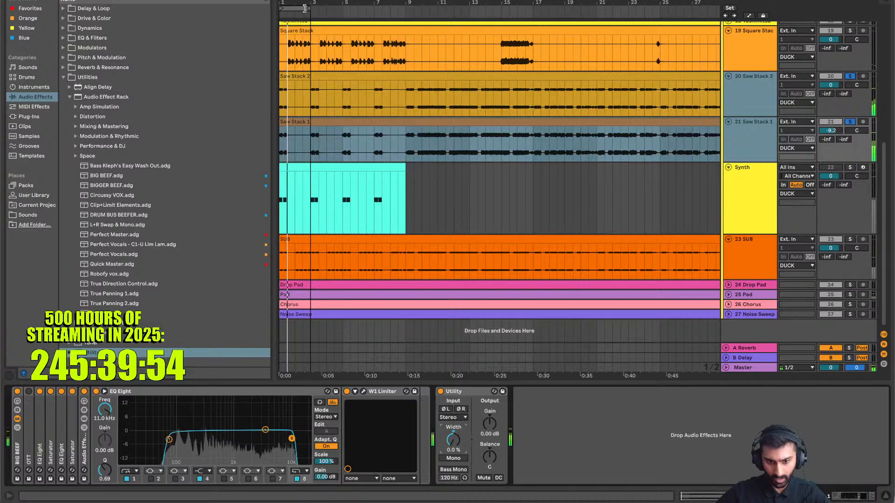
Move the loop to bars 9–11 and set the Utility width on Saw Stack 1 to 33% during playback
{"action": "left_click_drag", "start_coordinate": [299, 8], "coordinate": [426, 8]}
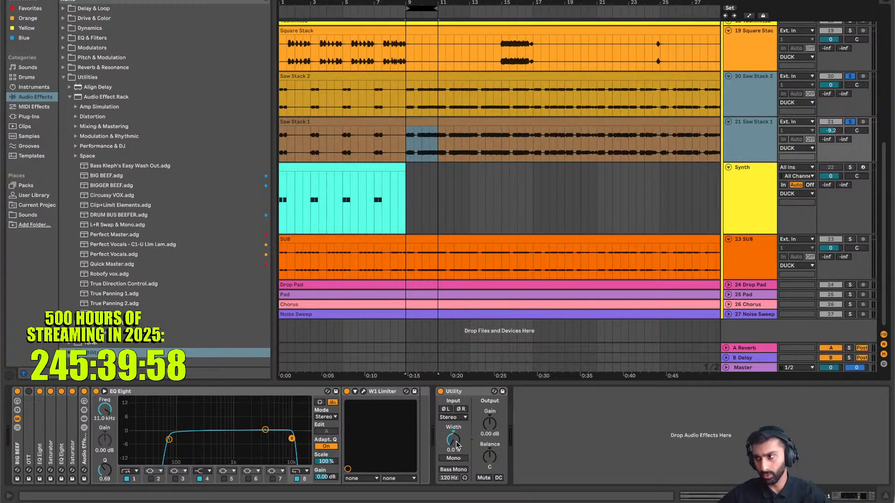
{"action": "key", "text": "space"}
{"action": "left_click_drag", "start_coordinate": [457, 442], "coordinate": [457, 429]}
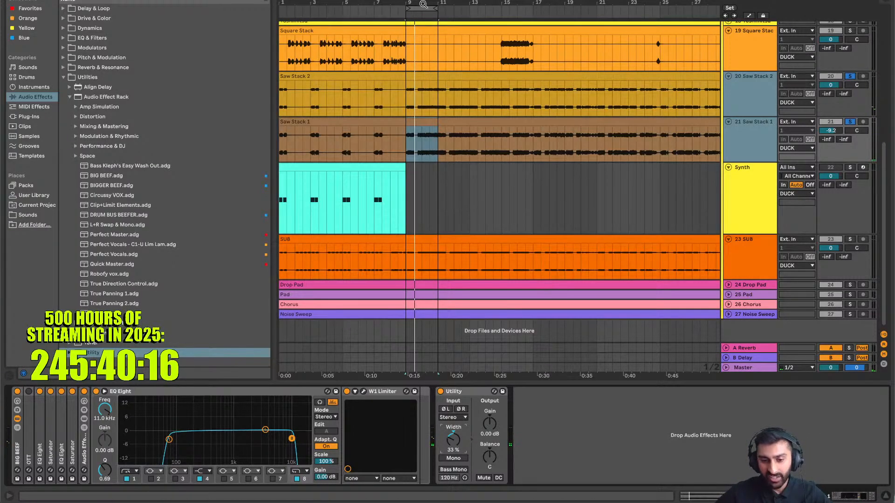
Unsolo both saw stacks and set the loop to span bars 1 to 9 for playback in the full mix
{"action": "left_click_drag", "start_coordinate": [422, 6], "coordinate": [294, 20]}
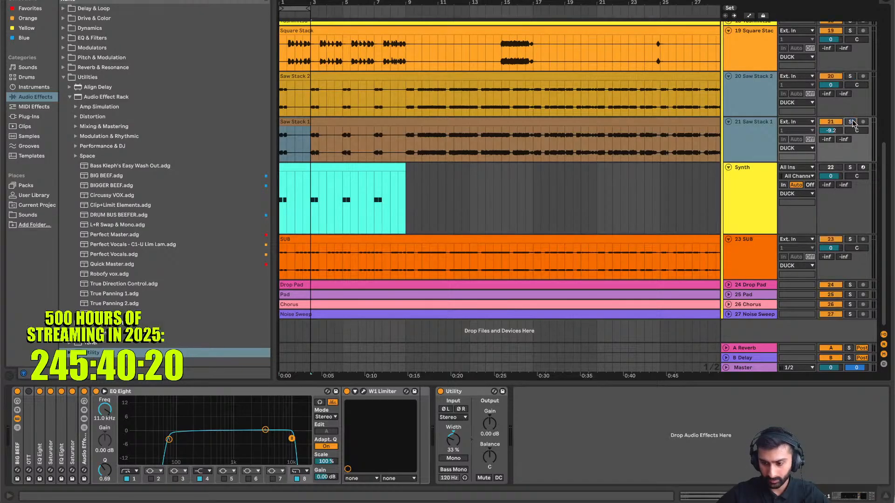
{"action": "key", "text": "space"}
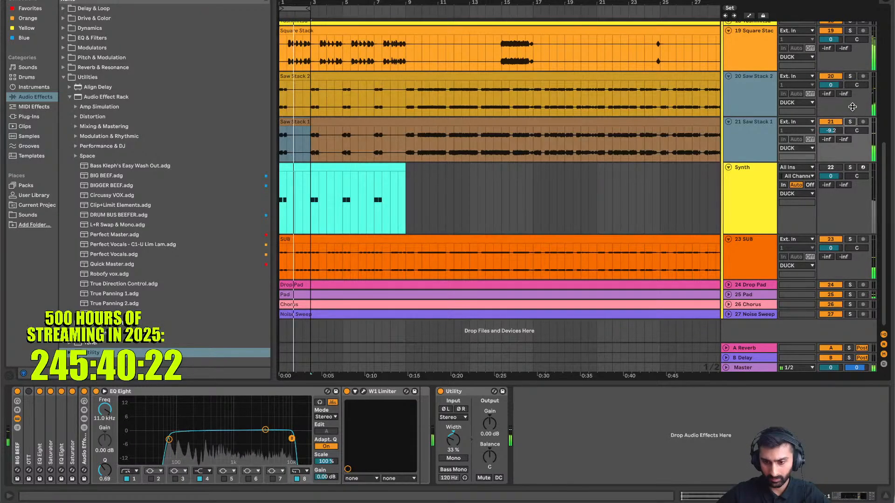
{"action": "left_click_drag", "start_coordinate": [310, 7], "coordinate": [406, 8]}
Duplicate the Saw Stack 1 track and reset the copy's volume to 0 dB
{"action": "left_click", "coordinate": [760, 157]}
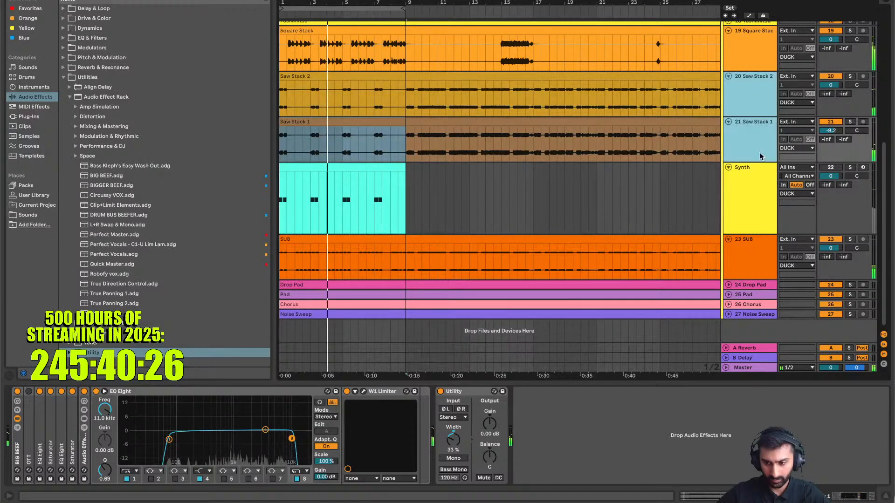
{"action": "left_click", "coordinate": [761, 147]}
{"action": "key", "text": "ctrl+d"}
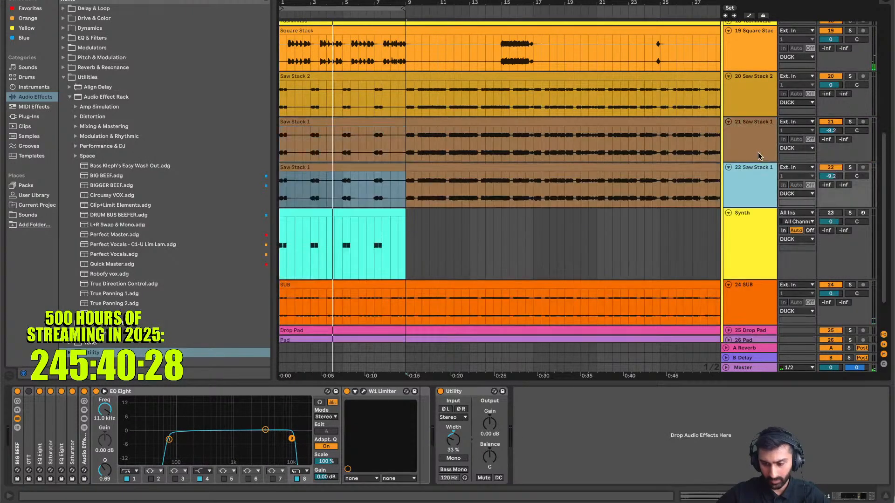
{"action": "left_click", "coordinate": [830, 176]}
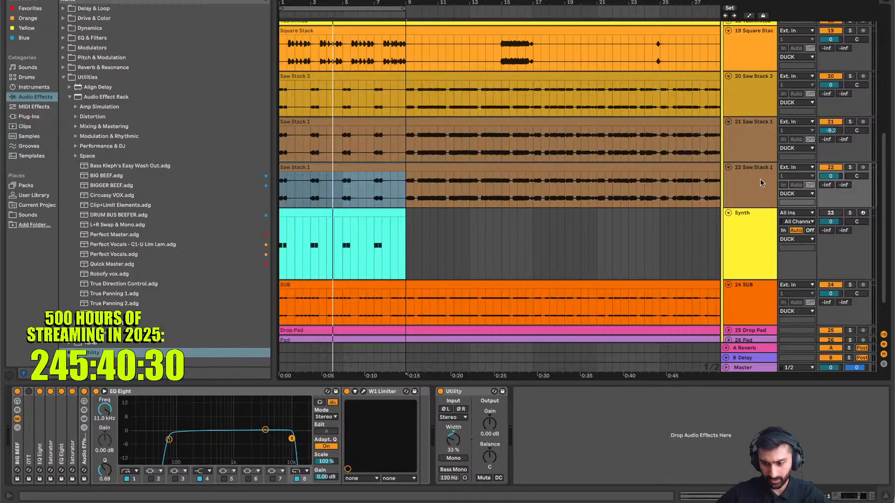
Delete the entire effects chain from the duplicated Saw Stack 1 track
{"action": "left_click", "coordinate": [17, 454]}
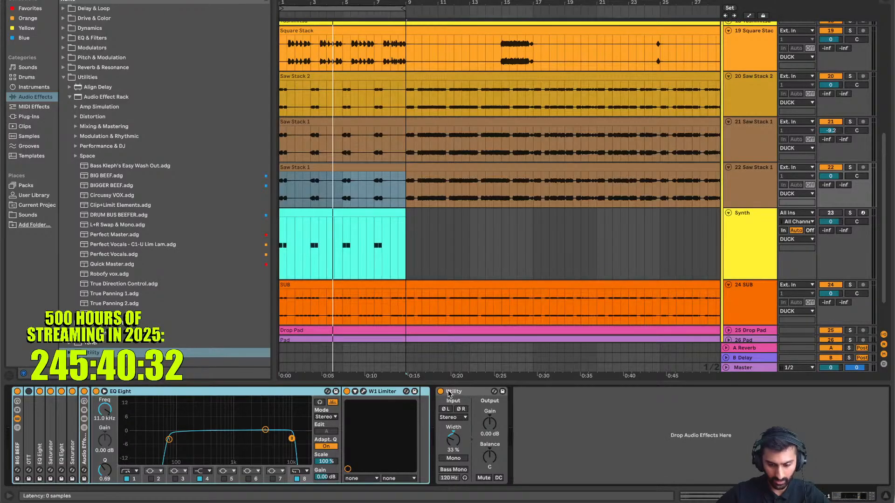
{"action": "key", "text": "Delete"}
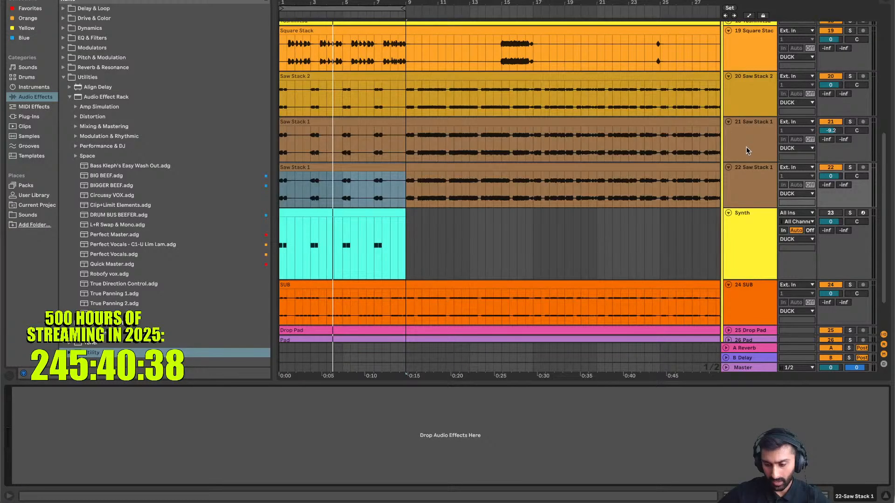
Load Apple's AURoundTripAAC plug-in from the AUv2 collection onto the duplicated Saw Stack 1 track
{"action": "left_click", "coordinate": [746, 177]}
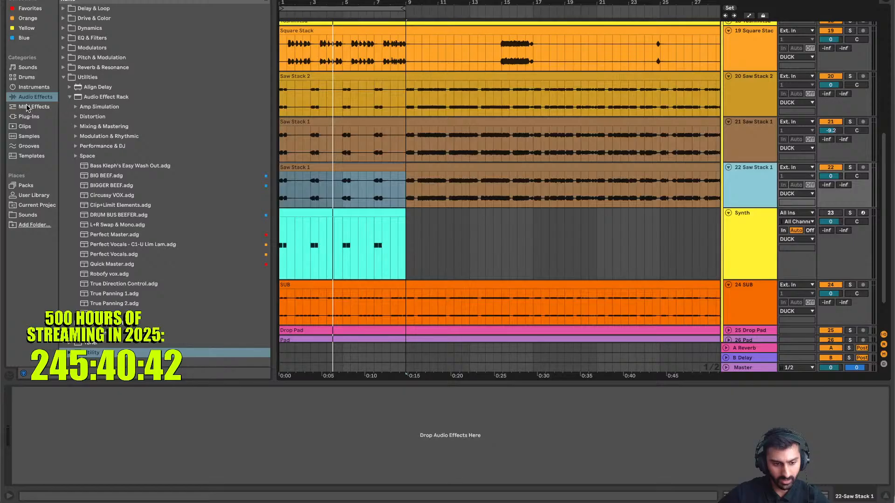
{"action": "left_click", "coordinate": [33, 117]}
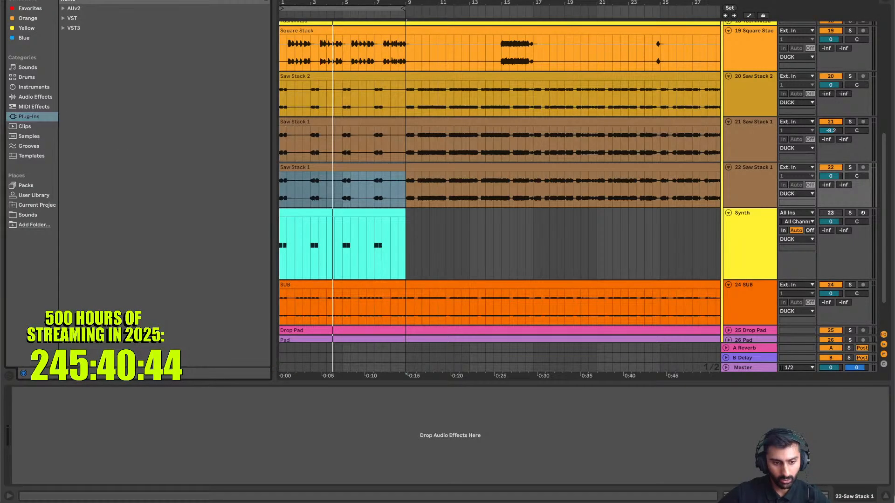
{"action": "left_click", "coordinate": [75, 9]}
{"action": "left_click", "coordinate": [82, 18]}
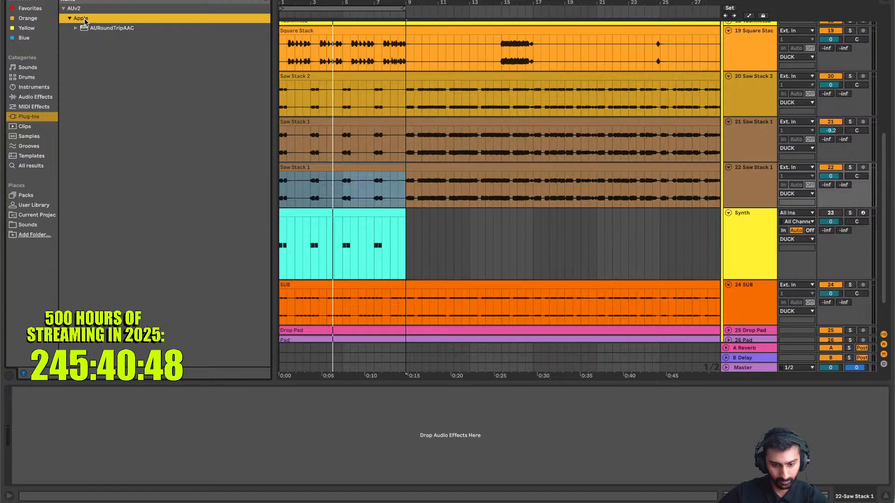
{"action": "double_click", "coordinate": [107, 29]}
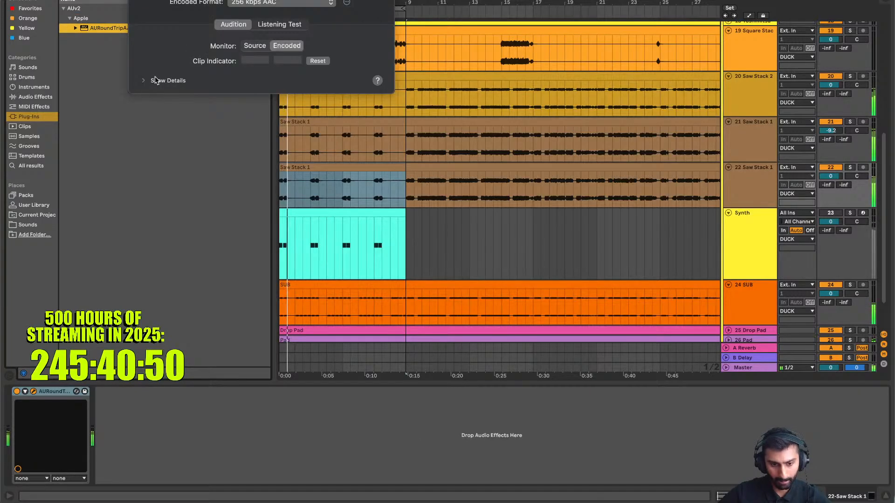
Show AURoundTripAAC's peak details, set the original Saw Stack 1 track's volume to -11.8 dB, and close the plug-in window
{"action": "left_click", "coordinate": [155, 81]}
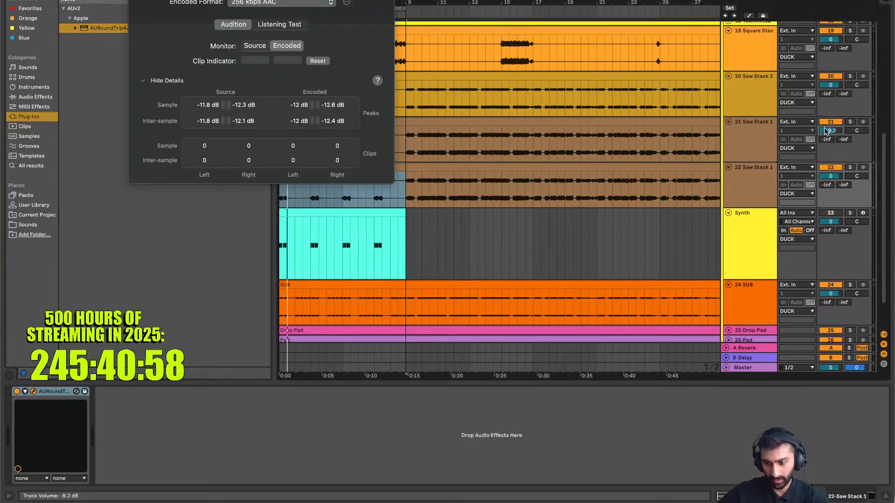
{"action": "type", "text": "."}
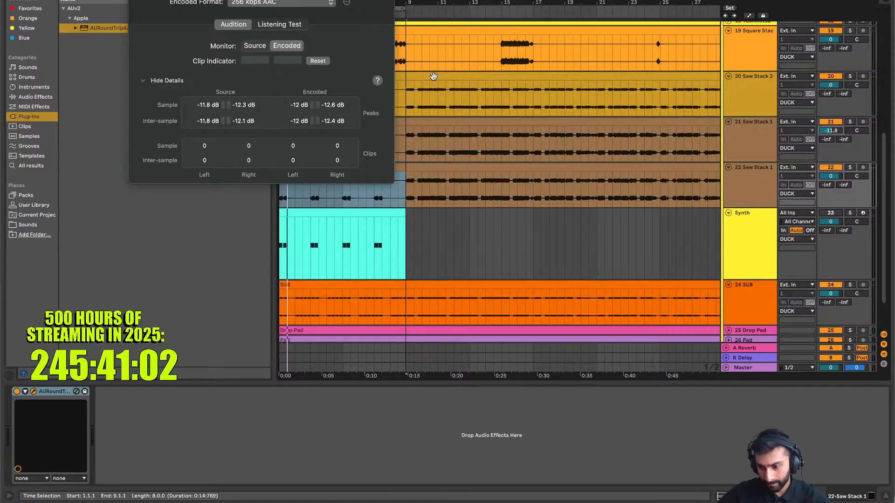
{"action": "left_click", "coordinate": [136, 0]}
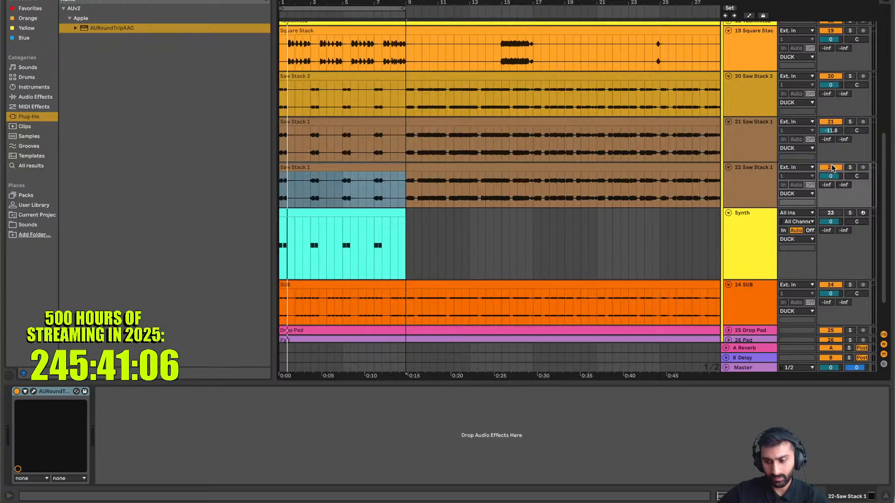
Compare the processed Saw Stack 1 with its unprocessed duplicate by alternately activating and deactivating the two tracks during playback
{"action": "key", "text": "space"}
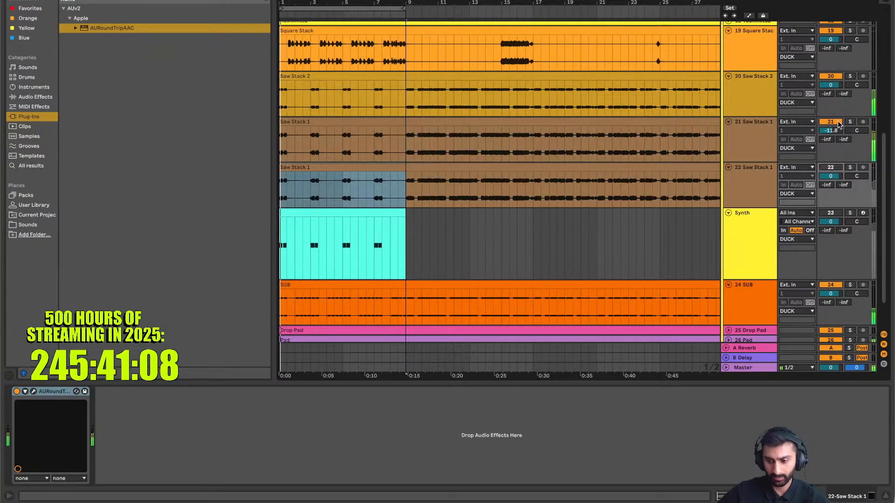
{"action": "key", "text": "space"}
{"action": "left_click", "coordinate": [832, 122]}
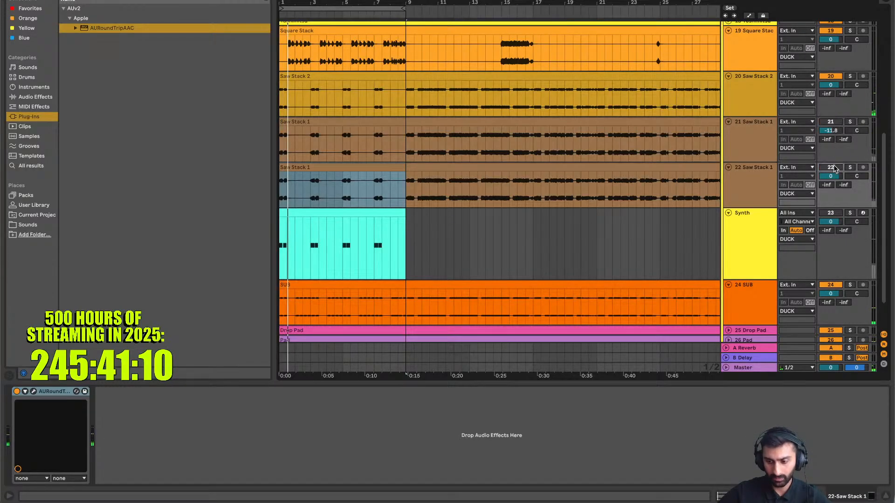
{"action": "left_click", "coordinate": [831, 167]}
{"action": "key", "text": "space"}
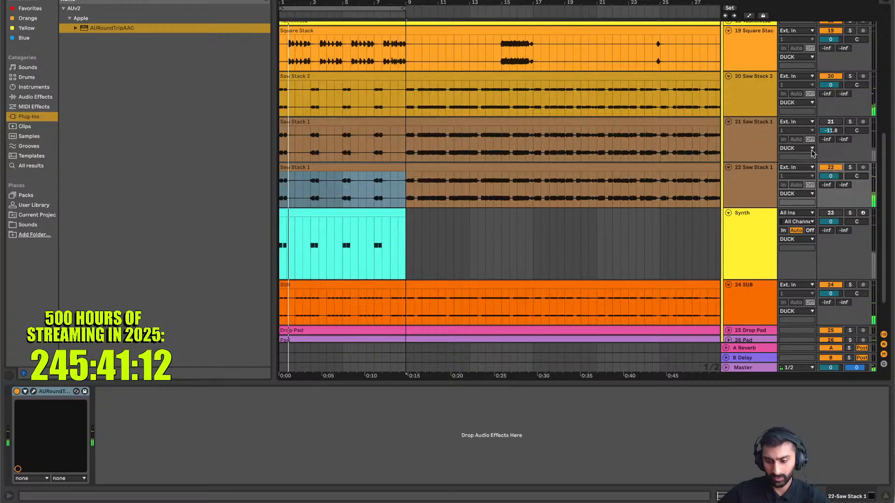
{"action": "left_click", "coordinate": [811, 154]}
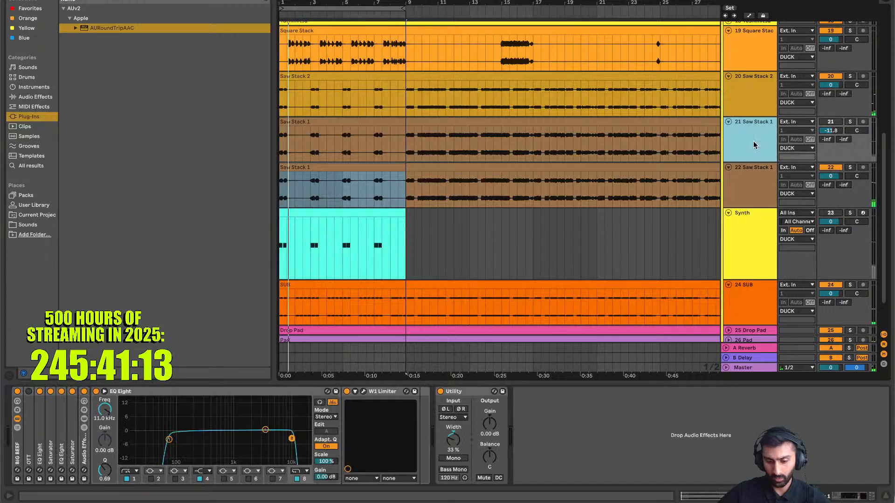
{"action": "left_click", "coordinate": [831, 122]}
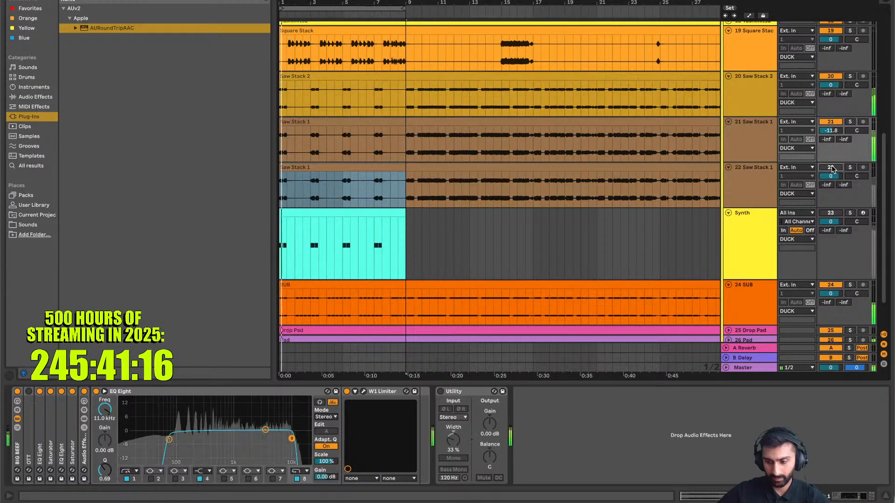
{"action": "left_click", "coordinate": [831, 167]}
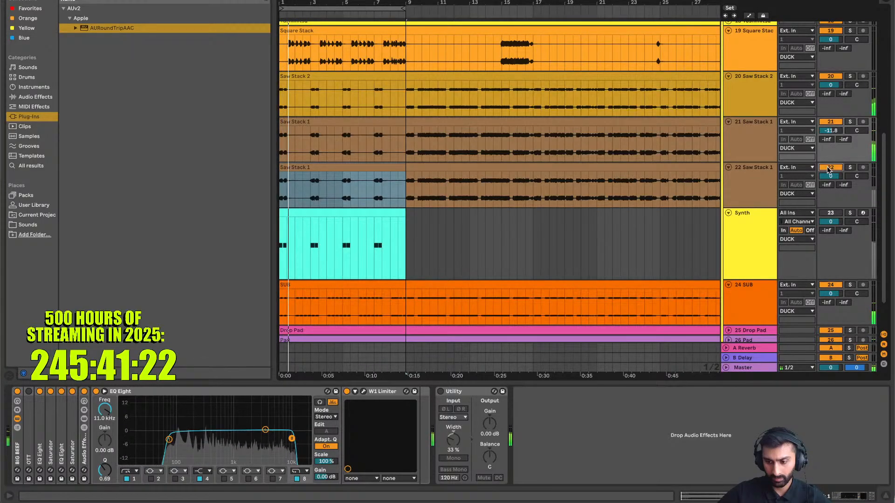
Audition the processed Saw Stack 1 against its duplicate once more, deactivate the duplicate, and inspect both clips during playback
{"action": "left_click", "coordinate": [831, 122]}
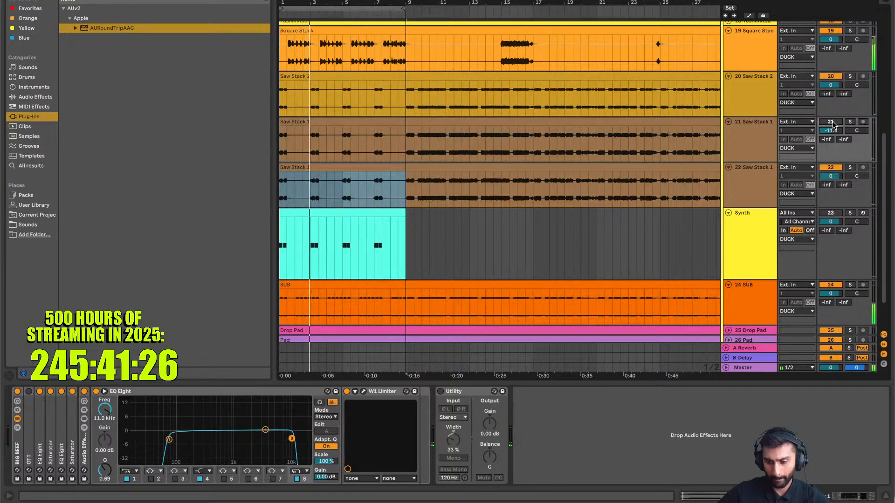
{"action": "left_click", "coordinate": [832, 123]}
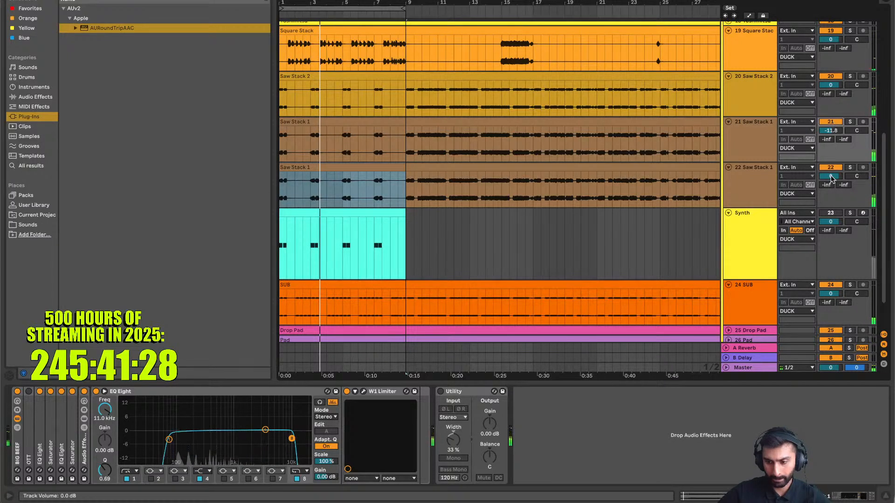
{"action": "left_click", "coordinate": [825, 169]}
{"action": "key", "text": "space"}
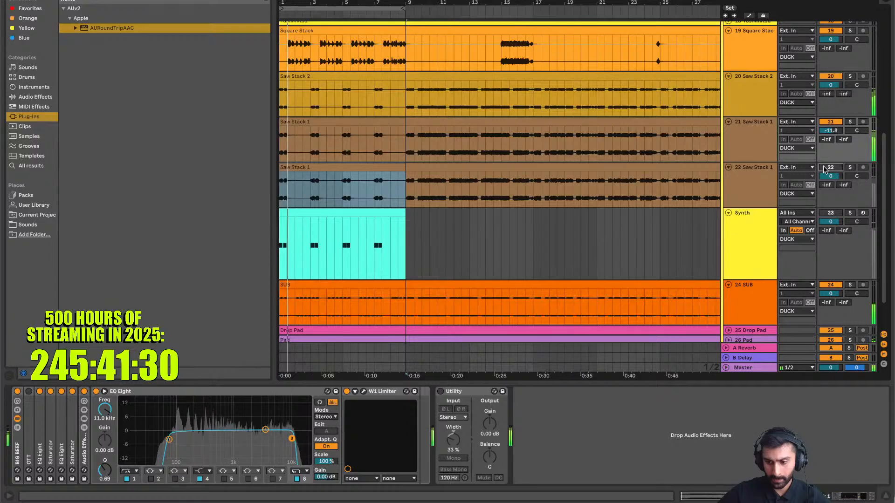
{"action": "key", "text": "z"}
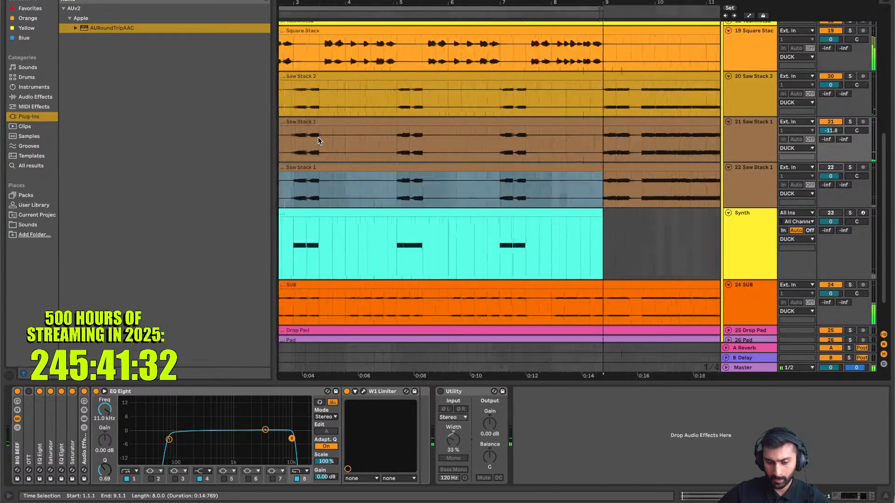
{"action": "scroll", "coordinate": [318, 137], "scroll_direction": "left", "scroll_amount": 2}
{"action": "scroll", "coordinate": [318, 137], "scroll_direction": "up", "scroll_amount": 1}
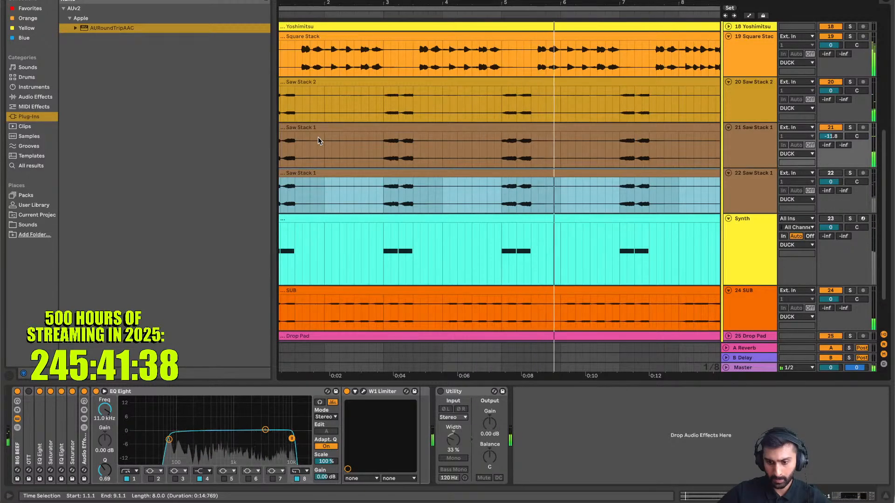
{"action": "scroll", "coordinate": [318, 137], "scroll_direction": "down", "scroll_amount": 4}
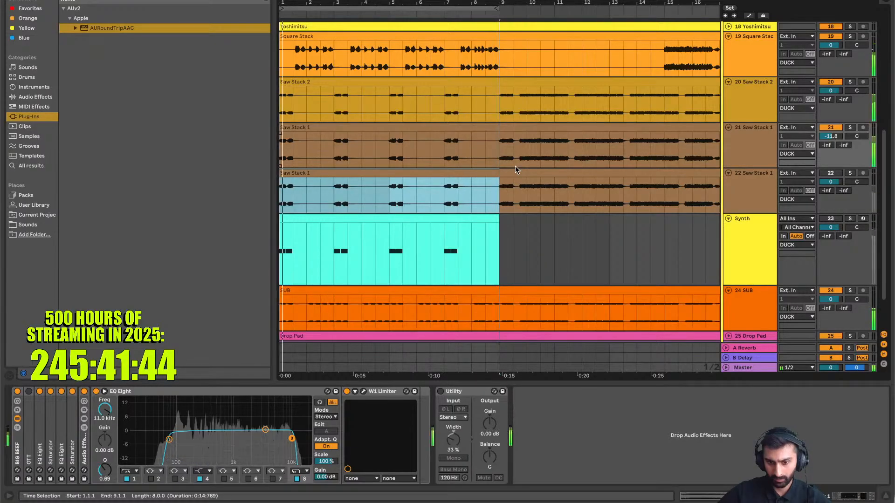
Delete the original processed Saw Stack 1 track, keep its unprocessed duplicate activated, and restart playback
{"action": "left_click", "coordinate": [732, 191]}
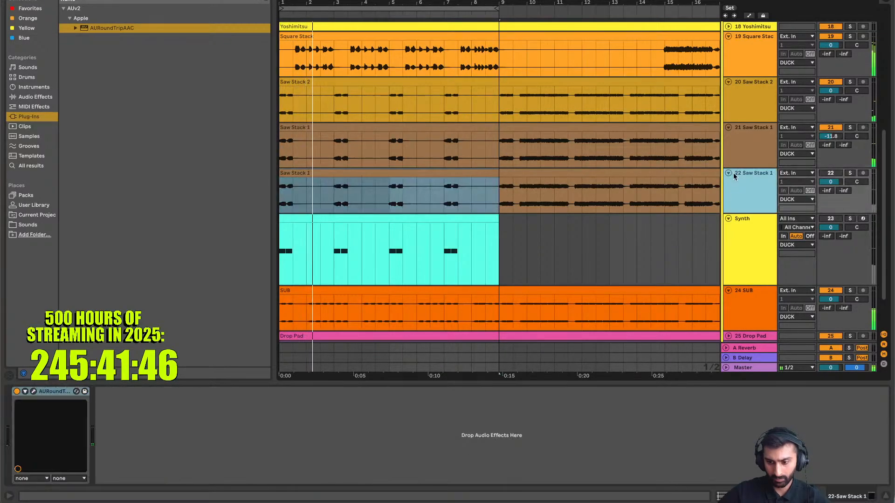
{"action": "left_click", "coordinate": [744, 156]}
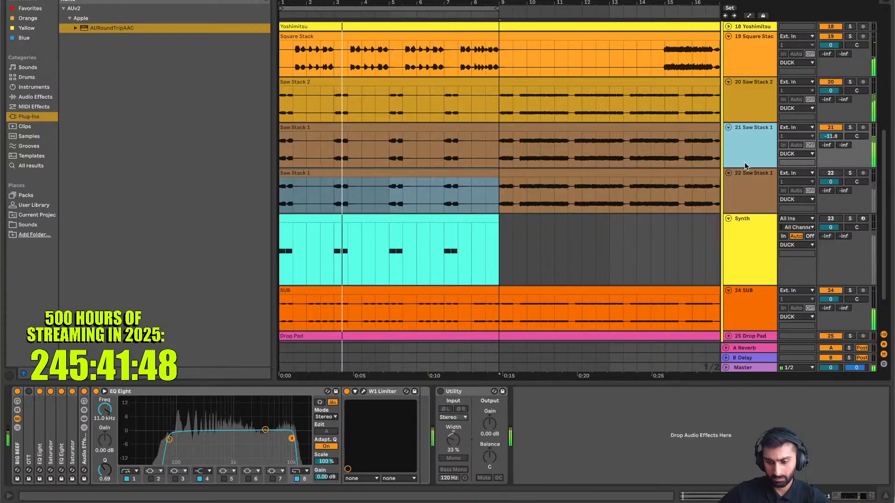
{"action": "key", "text": "Delete"}
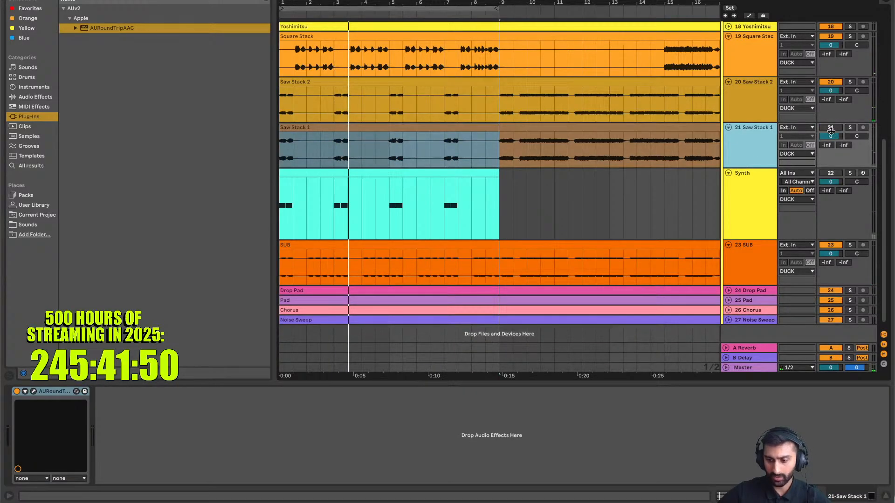
{"action": "key", "text": "space"}
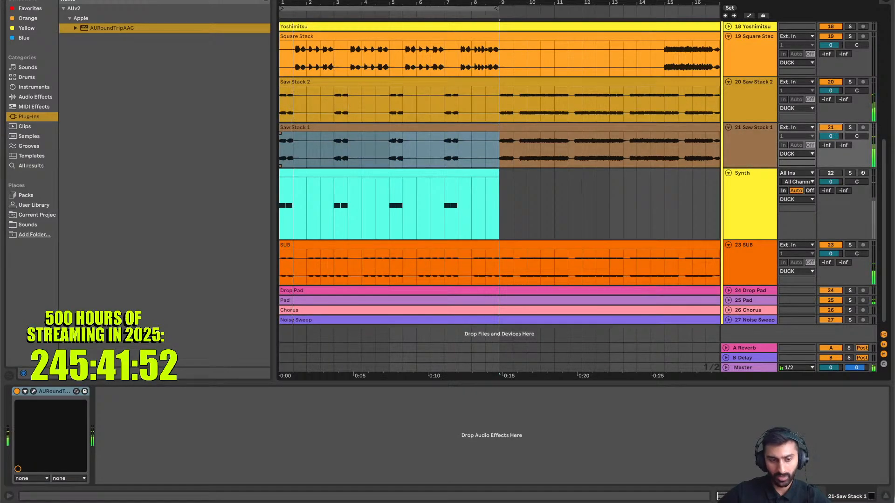
Collect all external files and save the Live Set, and resume playback
{"action": "left_click", "coordinate": [56, 0]}
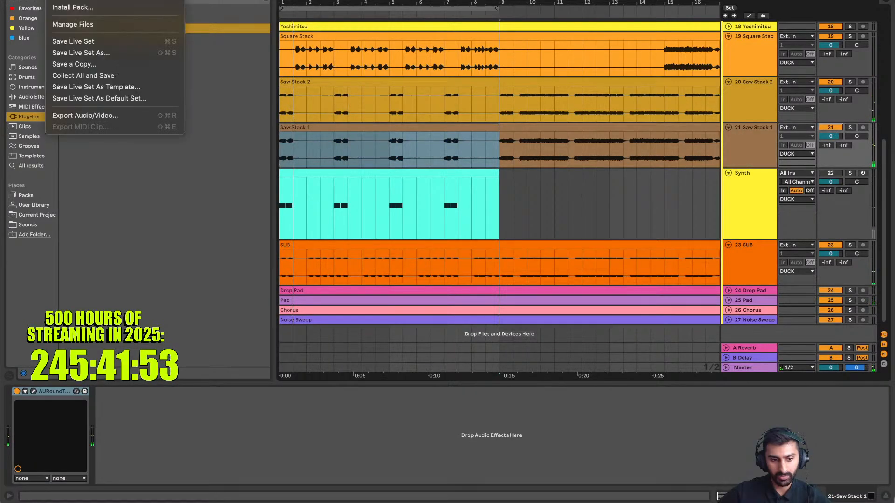
{"action": "left_click", "coordinate": [96, 76]}
{"action": "key", "text": "Return"}
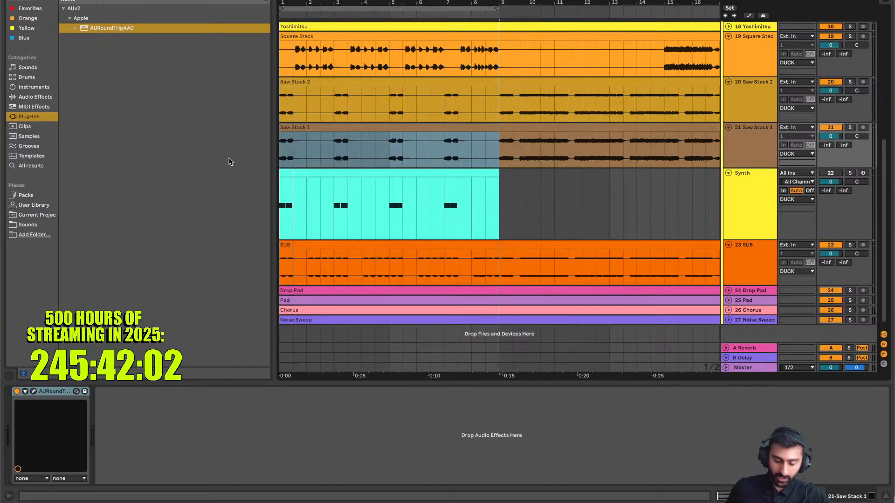
{"action": "key", "text": "space"}
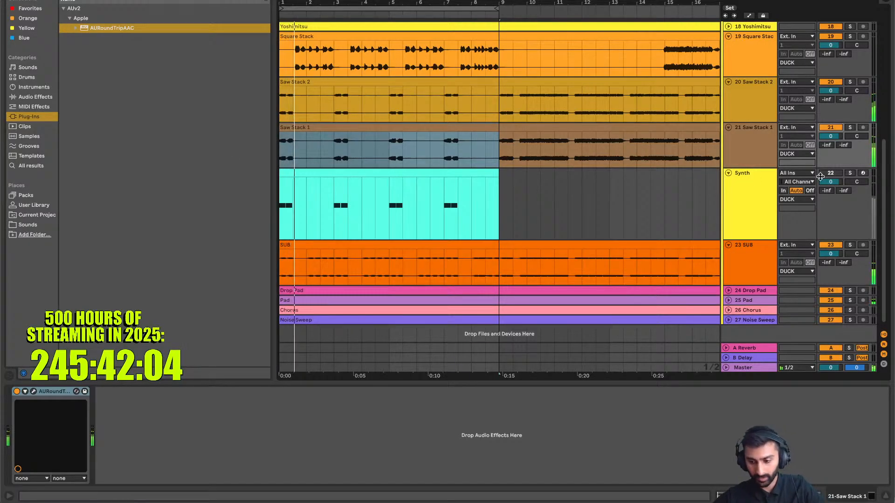
Audition the Synth MIDI track in the mix and delete it from the arrangement
{"action": "left_click", "coordinate": [850, 173]}
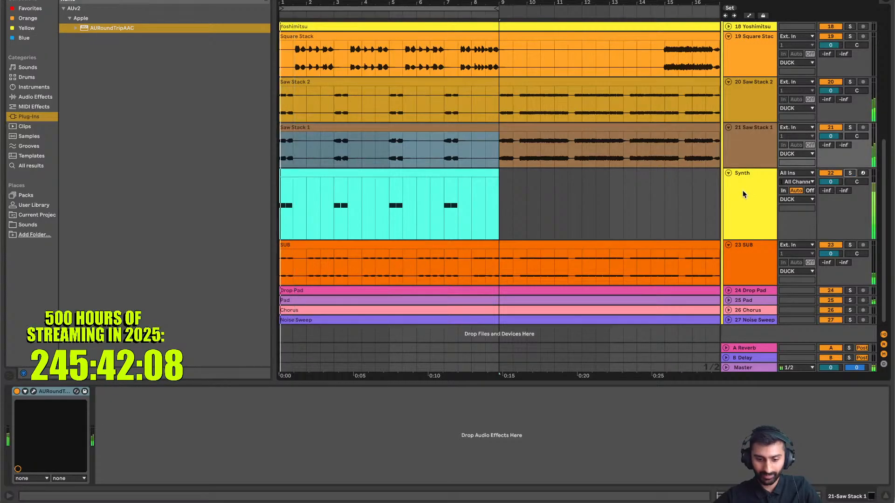
{"action": "left_click", "coordinate": [480, 171]}
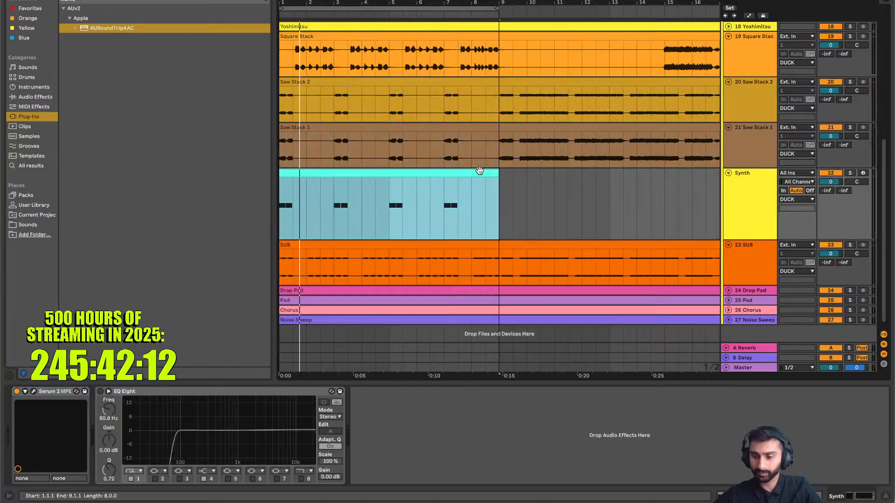
{"action": "left_click", "coordinate": [763, 201]}
{"action": "key", "text": "Delete"}
{"action": "key", "text": "space"}
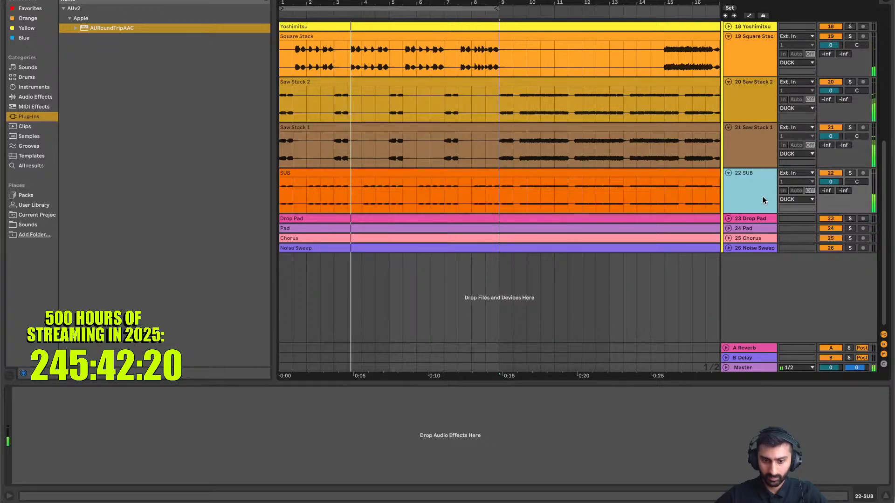
Group the Saw Stack 2 and Saw Stack 1 tracks and remove AURoundTripAAC from Saw Stack 1
{"action": "left_click", "coordinate": [763, 155]}
{"action": "left_click", "coordinate": [754, 87], "text": "shift"}
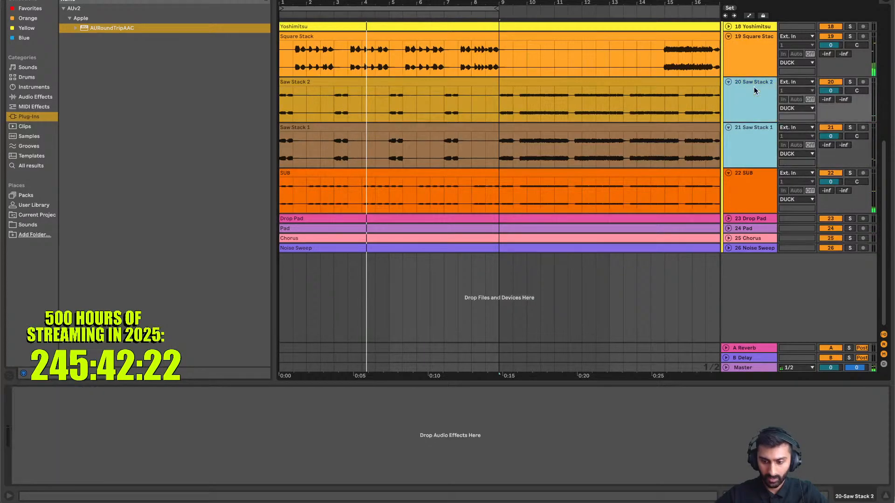
{"action": "key", "text": "super+g"}
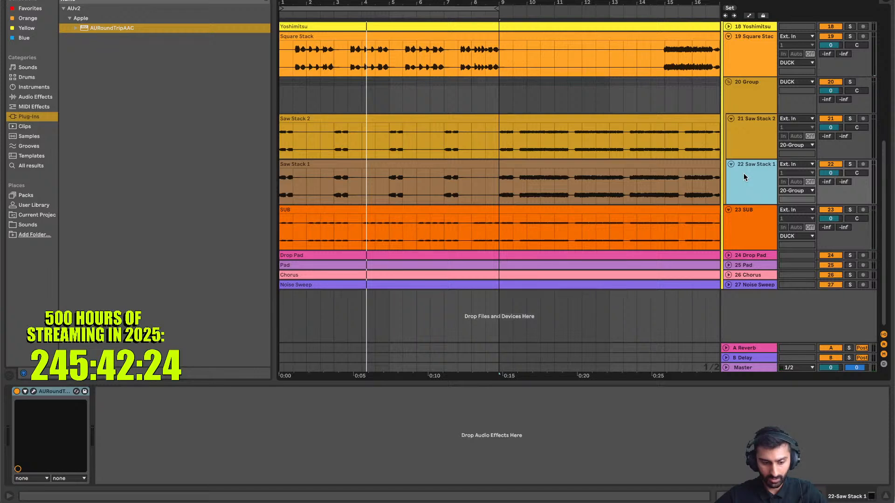
{"action": "left_click", "coordinate": [68, 388]}
{"action": "key", "text": "Delete"}
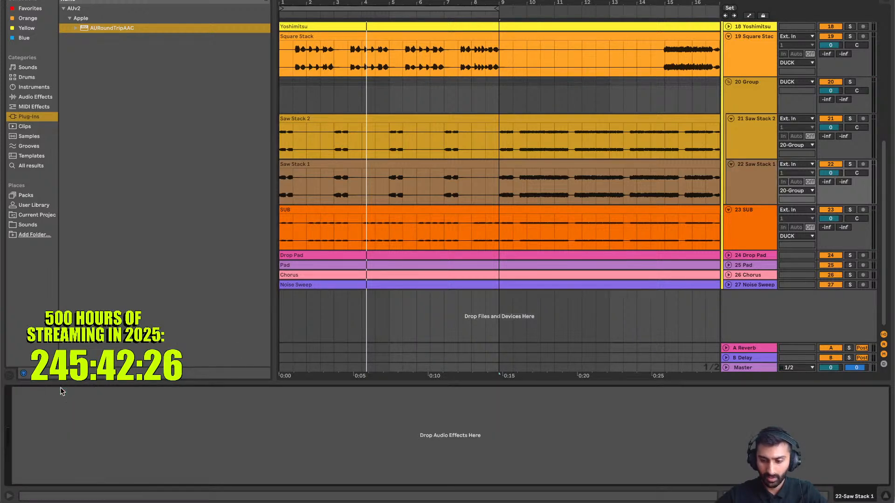
Load the Glue Compressor from the Dynamics audio effects onto the new saw group track
{"action": "left_click", "coordinate": [764, 98]}
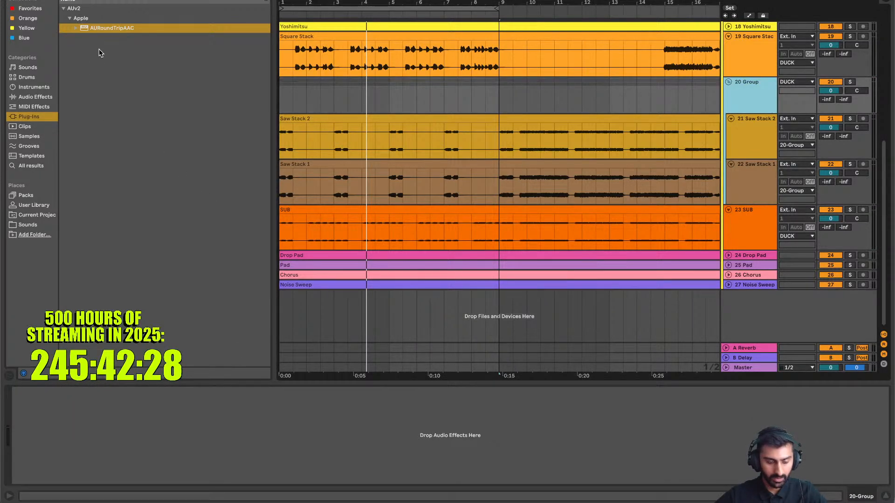
{"action": "left_click", "coordinate": [37, 99]}
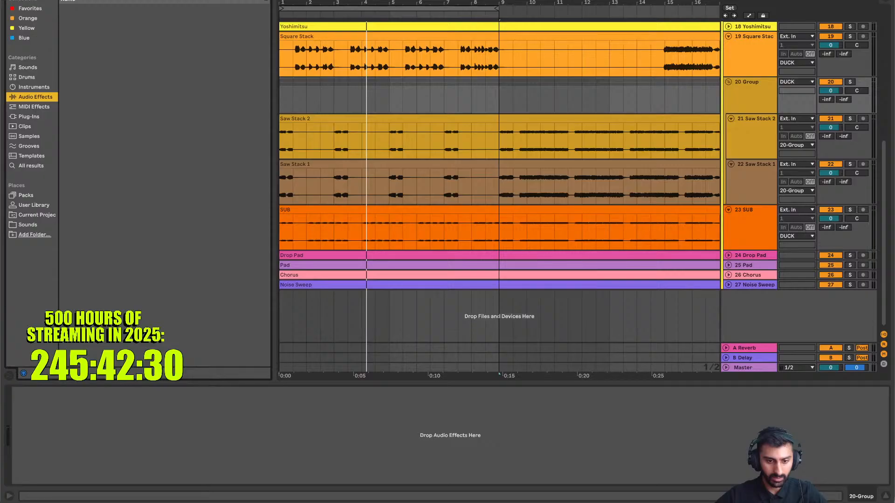
{"action": "left_click", "coordinate": [95, 28]}
{"action": "key", "text": "Right"}
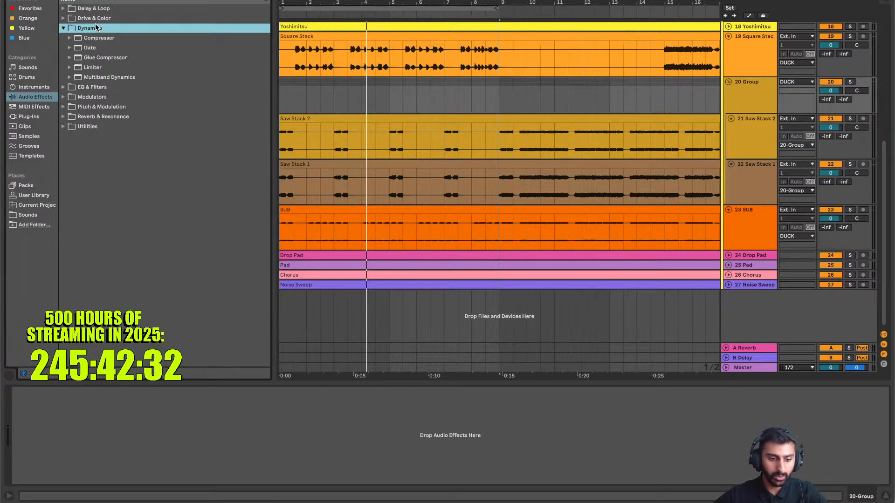
{"action": "key", "text": "Down"}
{"action": "key", "text": "Down"}
{"action": "key", "text": "Down"}
{"action": "key", "text": "Return"}
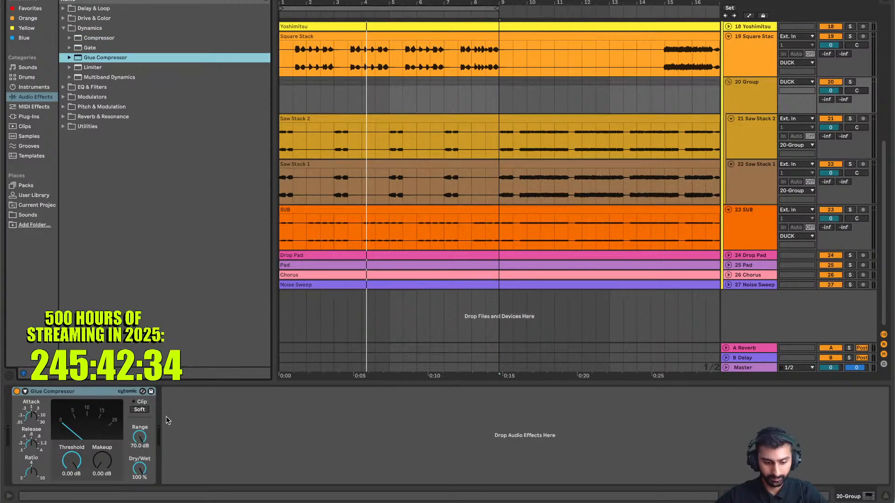
Enable the Glue Compressor's soft clipping and set its threshold to -15.2 dB and makeup to 0.95 dB, checking the sound in playback
{"action": "key", "text": "space"}
{"action": "left_click", "coordinate": [140, 410]}
{"action": "left_click_drag", "start_coordinate": [72, 463], "coordinate": [72, 495]}
{"action": "key", "text": "space"}
{"action": "key", "text": "space"}
{"action": "key", "text": "space"}
{"action": "key", "text": "space"}
{"action": "key", "text": "space"}
{"action": "key", "text": "space"}
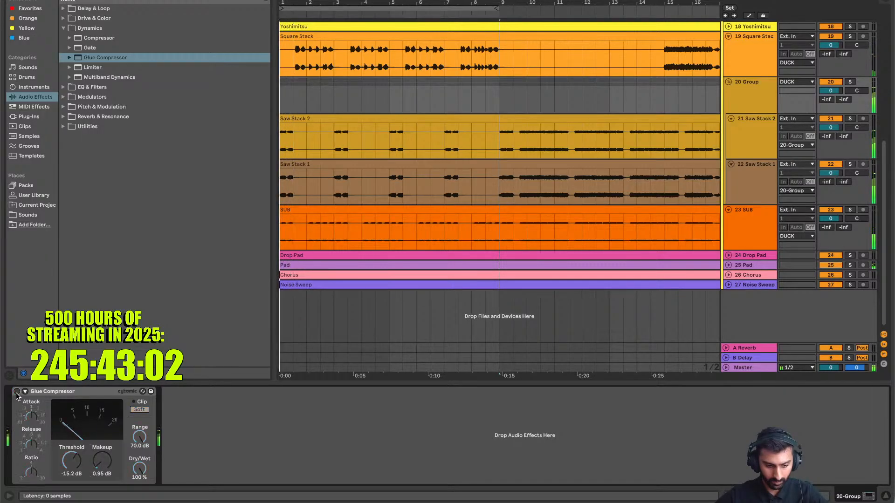
Set the Glue Compressor's makeup to 0.79 dB while auditioning a shortened loop, and extend the loop back to bar 9
{"action": "key", "text": "space"}
{"action": "key", "text": "space"}
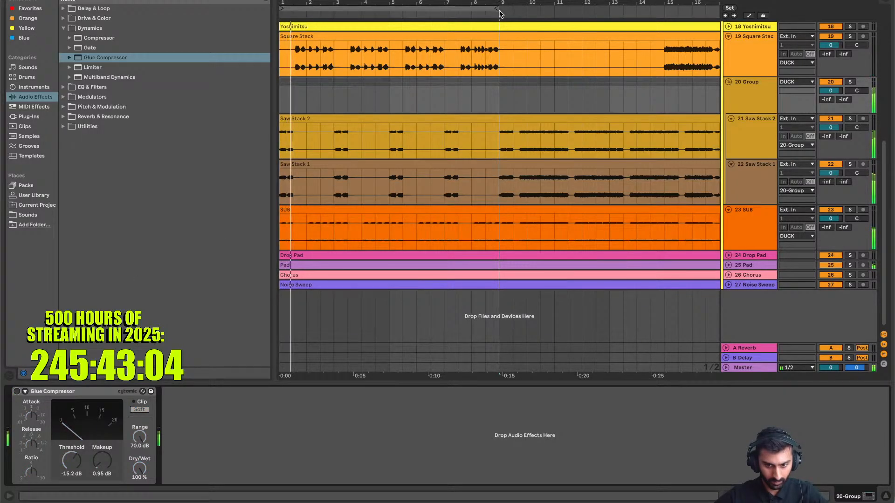
{"action": "left_click_drag", "start_coordinate": [496, 8], "coordinate": [292, 8]}
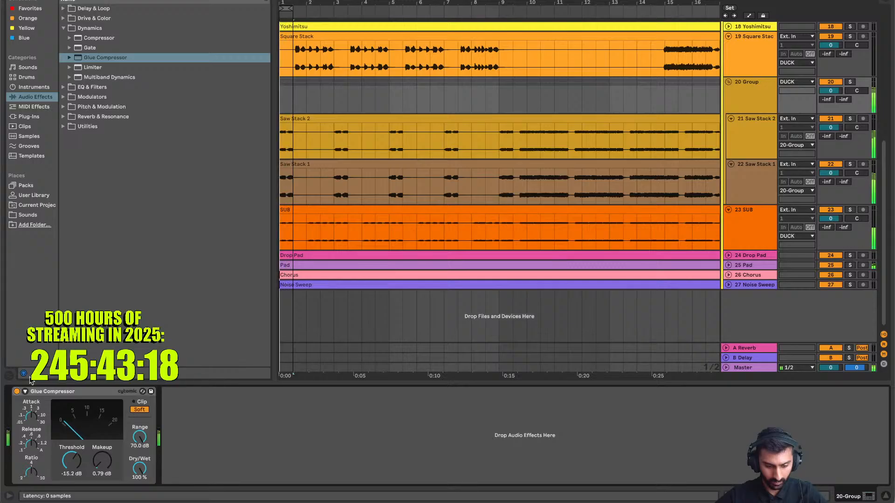
{"action": "left_click", "coordinate": [503, 4]}
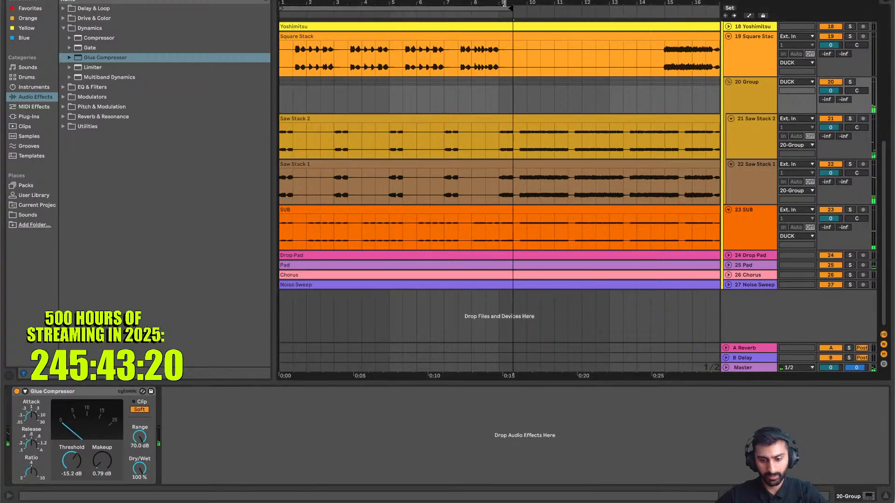
{"action": "key", "text": "space"}
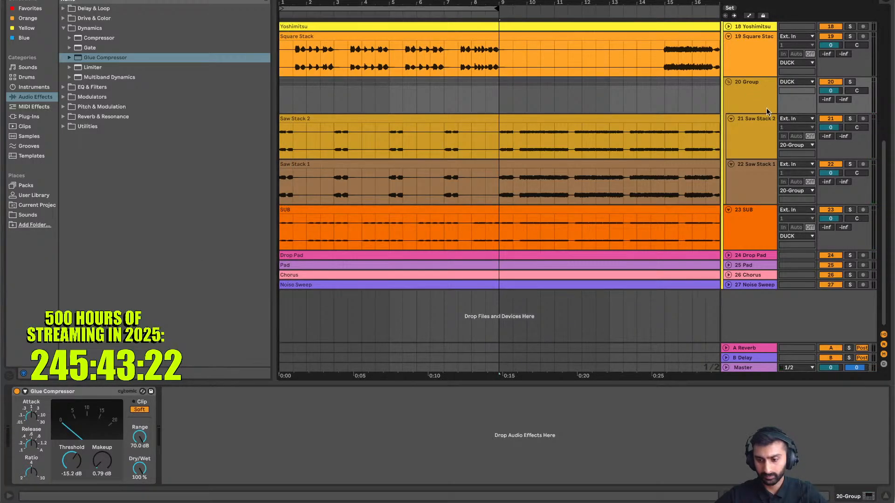
Rename the saw group track as Saw Stack and restart playback
{"action": "left_click", "coordinate": [761, 107]}
{"action": "key", "text": "ctrl+r"}
{"action": "type", "text": "S"}
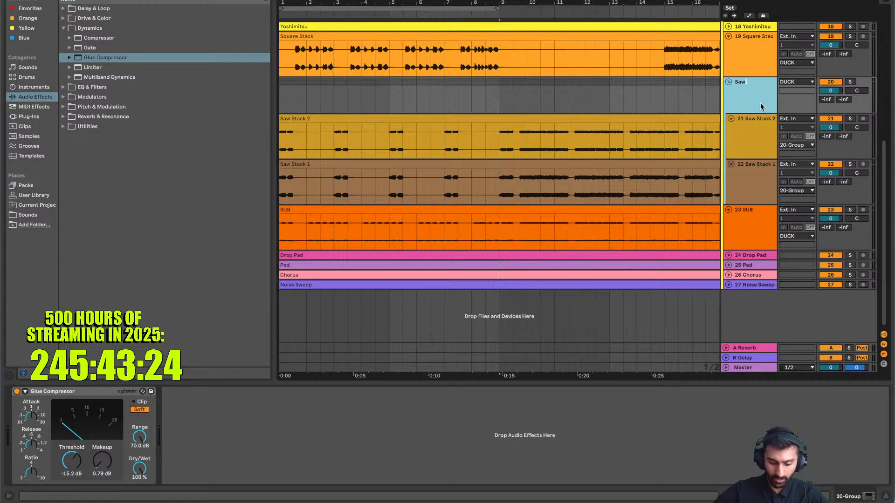
{"action": "key", "text": "space"}
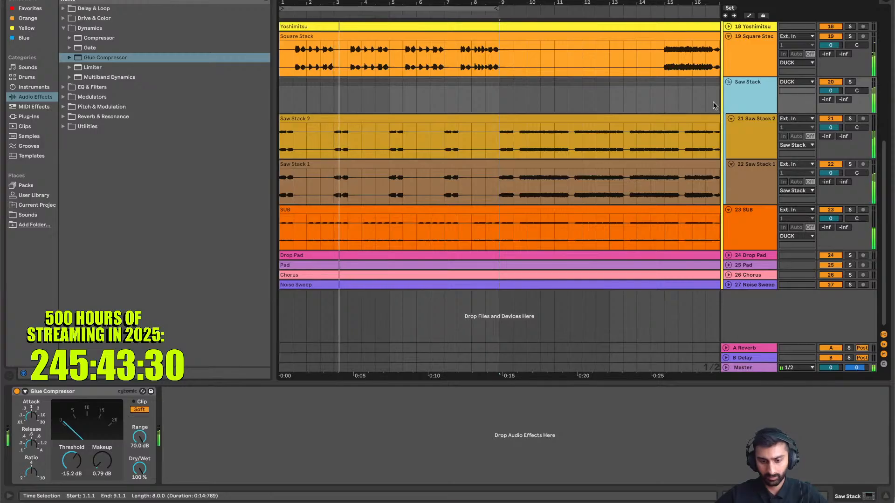
Fold the MIDI and Trigger tracks at the start of the arrangement
{"action": "scroll", "coordinate": [608, 106], "scroll_direction": "up", "scroll_amount": 8}
{"action": "left_click", "coordinate": [740, 103]}
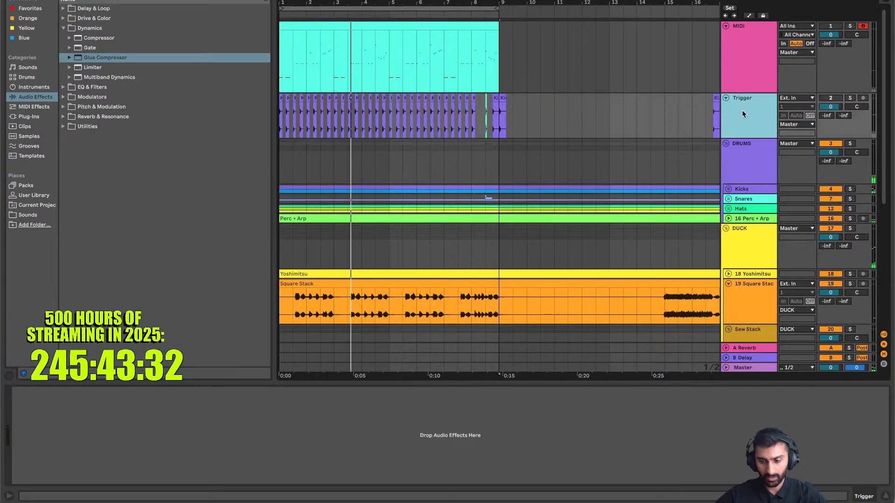
{"action": "left_click", "coordinate": [737, 52]}
{"action": "key", "text": "u"}
{"action": "left_click", "coordinate": [738, 52]}
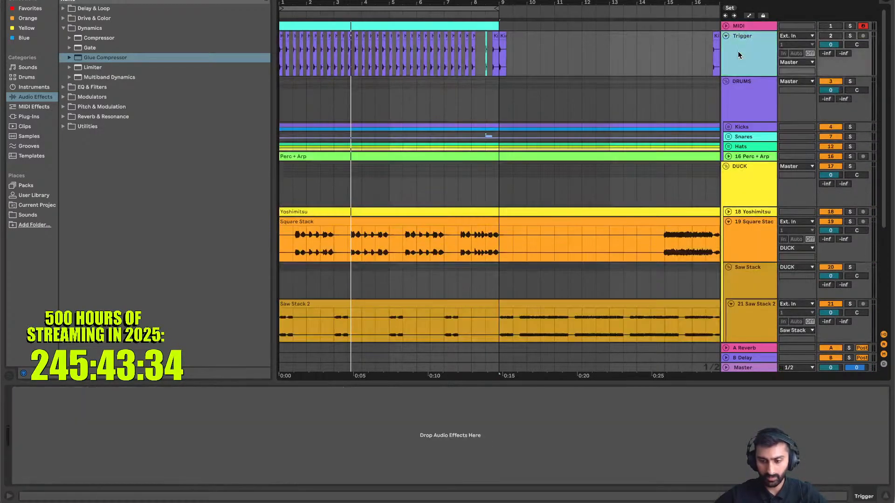
{"action": "key", "text": "u"}
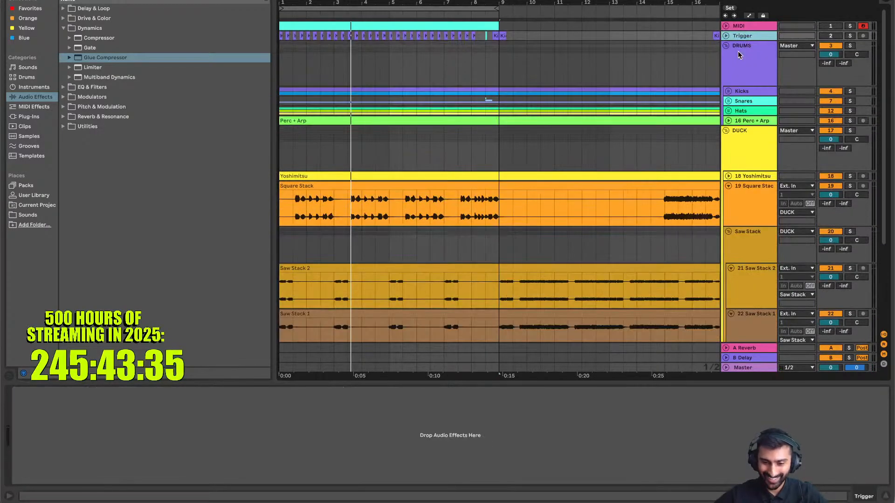
Unfold the Kicks group, solo the Kick track, and play it back
{"action": "left_click", "coordinate": [729, 90]}
{"action": "left_click", "coordinate": [849, 129]}
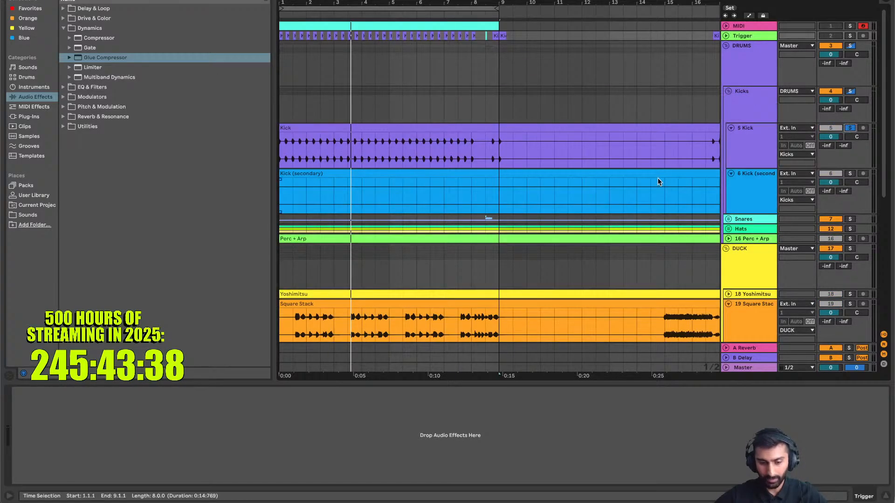
{"action": "key", "text": "space"}
{"action": "left_click", "coordinate": [765, 141]}
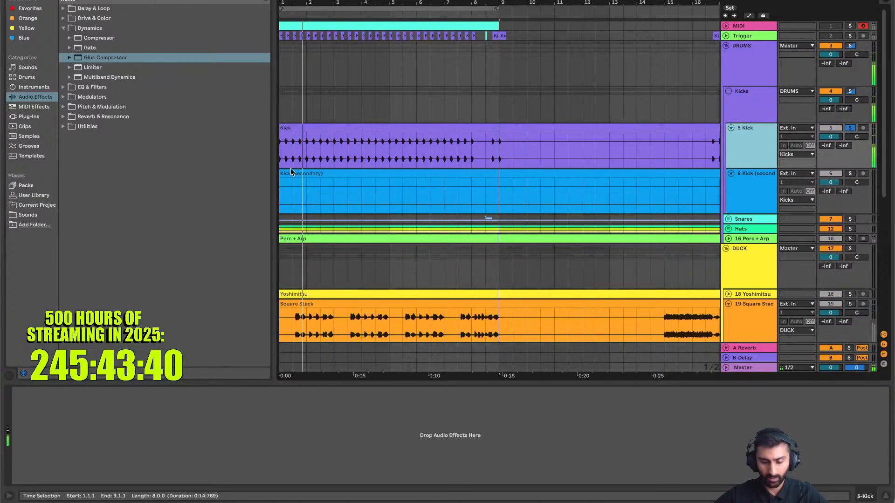
Play back the soloed Kick clip and shorten the arrangement loop to end at bar 5
{"action": "scroll", "coordinate": [290, 172], "scroll_direction": "up", "scroll_amount": 5}
{"action": "scroll", "coordinate": [291, 172], "scroll_direction": "down", "scroll_amount": 1}
{"action": "left_click", "coordinate": [295, 114]}
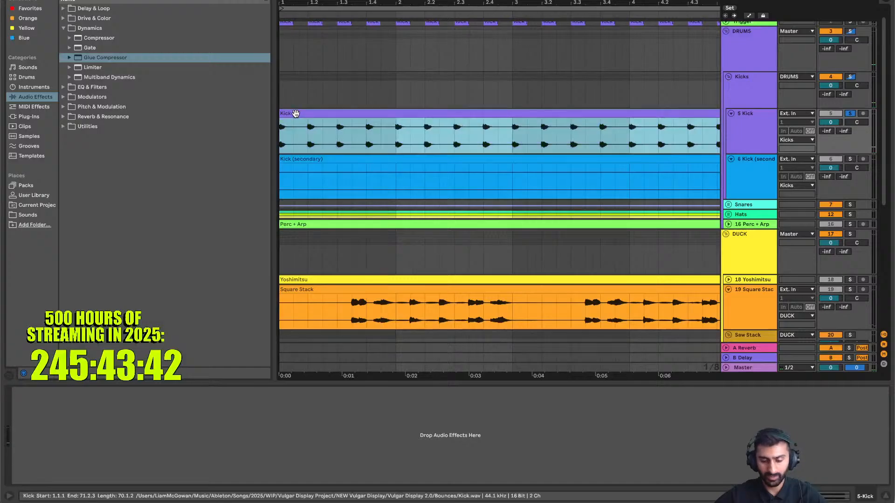
{"action": "scroll", "coordinate": [295, 114], "scroll_direction": "down", "scroll_amount": 4}
{"action": "key", "text": "space"}
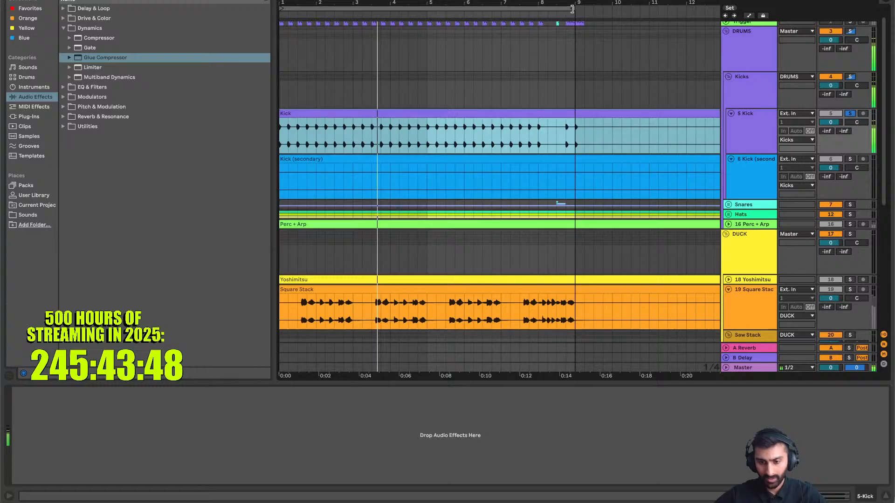
{"action": "left_click_drag", "start_coordinate": [572, 8], "coordinate": [429, 29]}
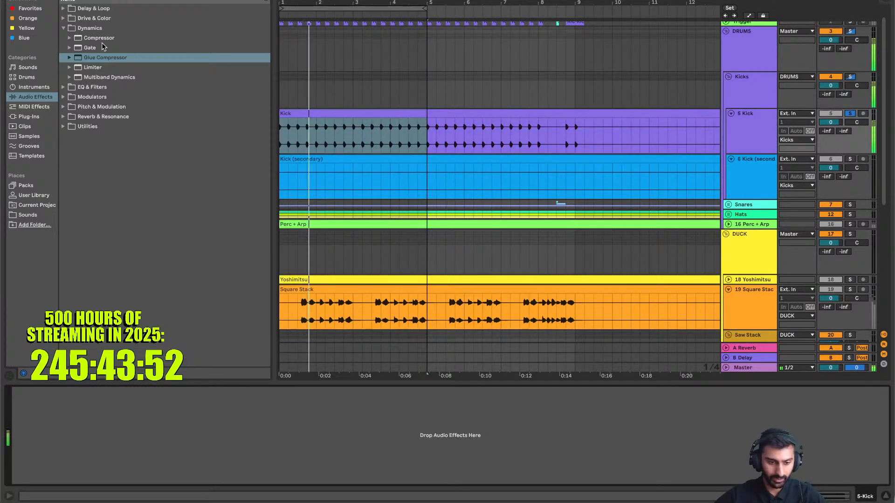
{"action": "left_click", "coordinate": [104, 29]}
{"action": "key", "text": "Up"}
{"action": "key", "text": "Down"}
{"action": "key", "text": "Down"}
{"action": "key", "text": "Down"}
{"action": "key", "text": "Down"}
{"action": "key", "text": "Down"}
{"action": "key", "text": "Down"}
{"action": "key", "text": "Down"}
{"action": "key", "text": "Down"}
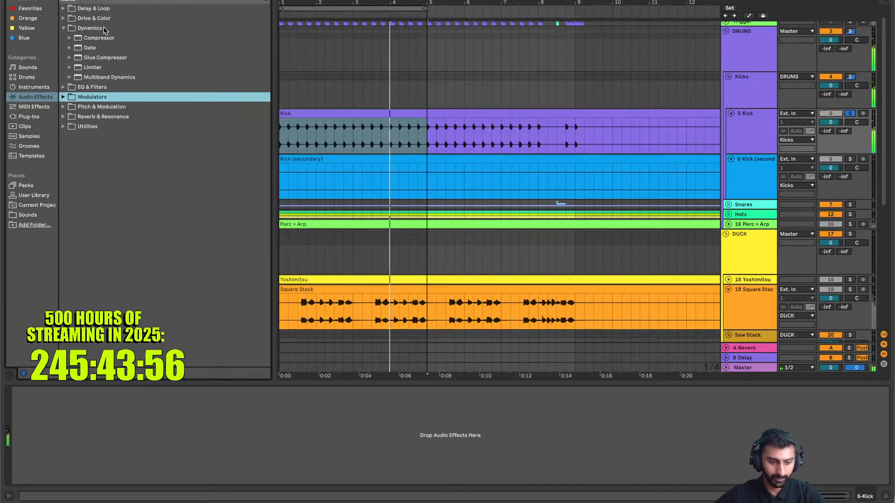
Duplicate the Kick track, solo the copy instead of the original, and fold the original
{"action": "left_click", "coordinate": [737, 127]}
{"action": "key", "text": "ctrl+d"}
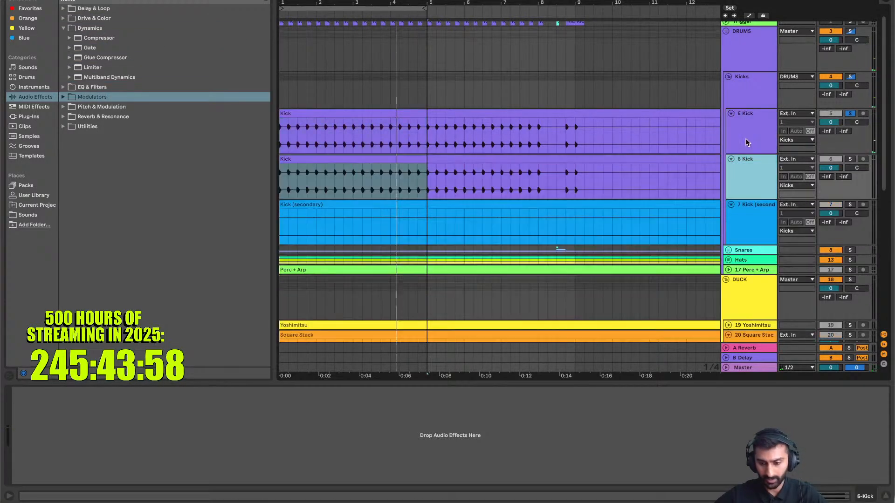
{"action": "left_click", "coordinate": [747, 140]}
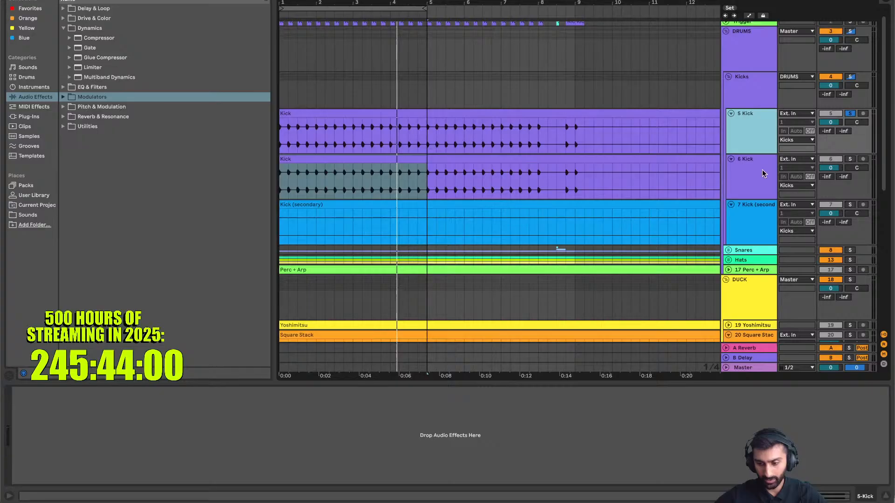
{"action": "left_click", "coordinate": [851, 160]}
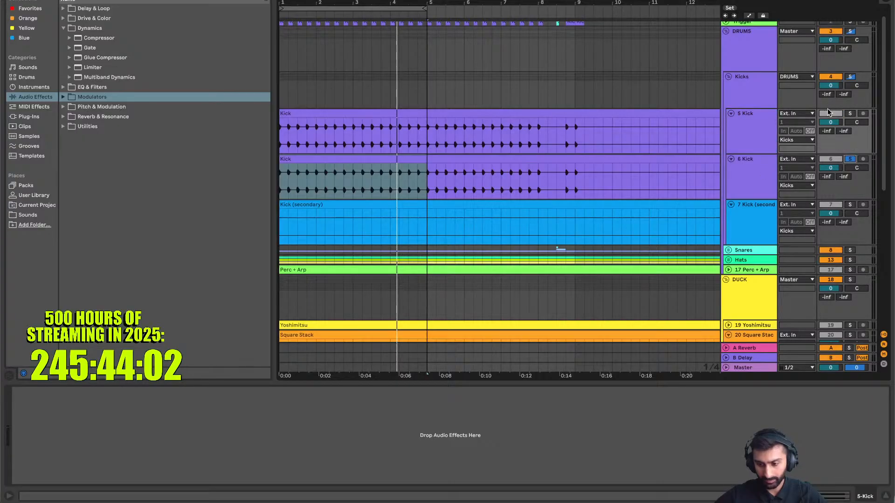
{"action": "left_click", "coordinate": [757, 113]}
{"action": "key", "text": "u"}
{"action": "key", "text": "Down"}
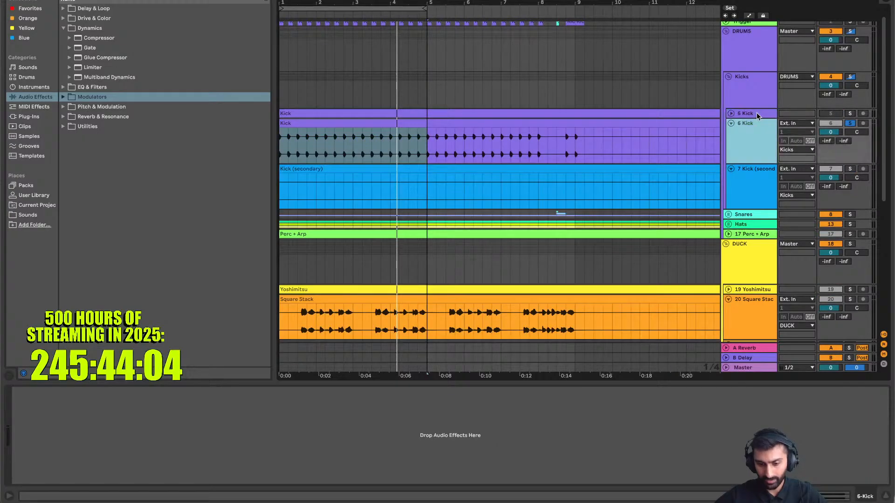
During playback, add a Saturator to the duplicated Kick track with DC enabled and drive at 4.57 dB
{"action": "key", "text": "space"}
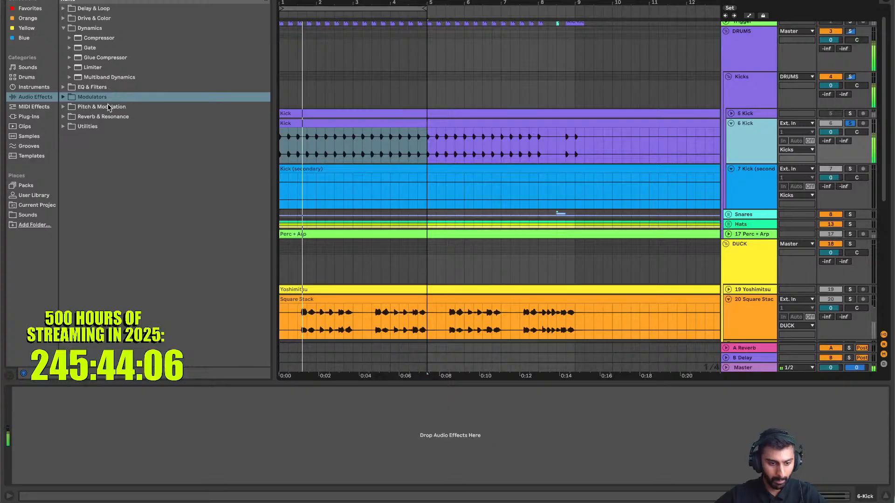
{"action": "left_click", "coordinate": [94, 21]}
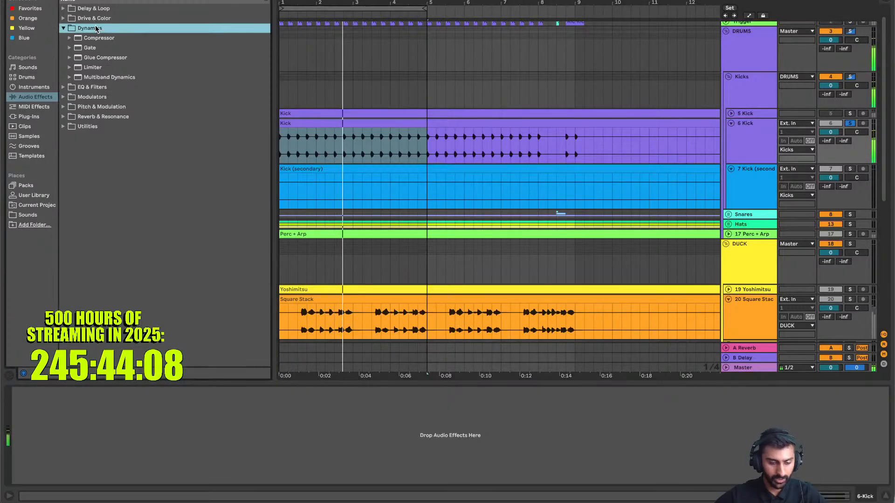
{"action": "key", "text": "Down"}
{"action": "key", "text": "Down"}
{"action": "key", "text": "Down"}
{"action": "key", "text": "Down"}
{"action": "key", "text": "Down"}
{"action": "key", "text": "Down"}
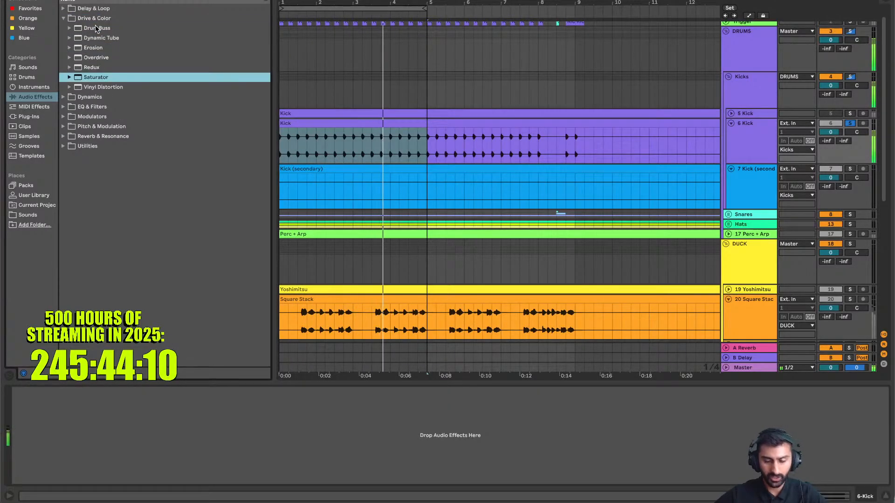
{"action": "key", "text": "Return"}
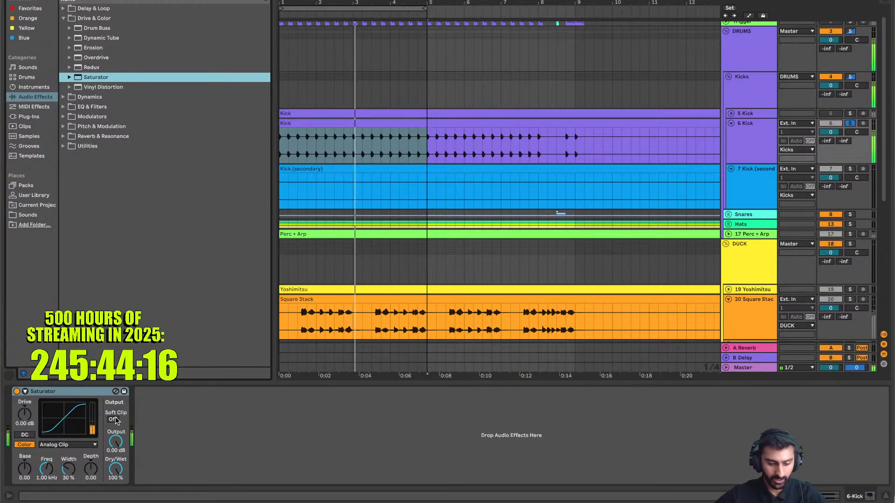
{"action": "left_click", "coordinate": [26, 435]}
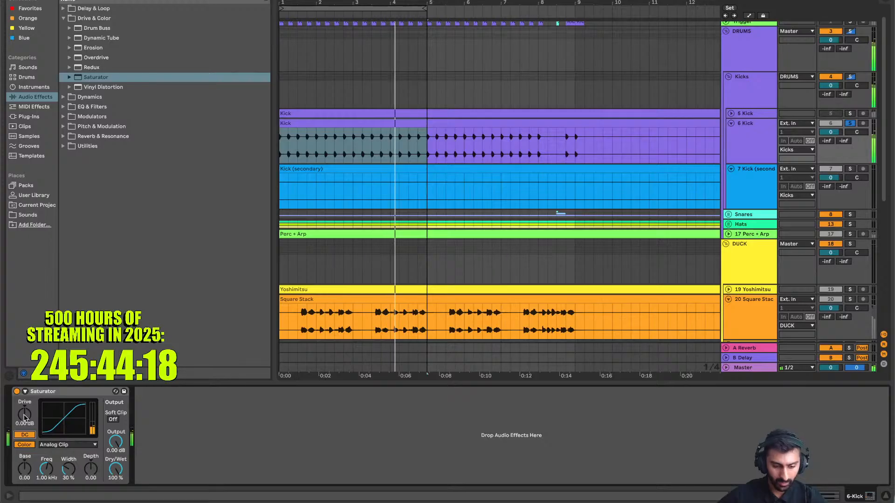
{"action": "left_click_drag", "start_coordinate": [24, 414], "coordinate": [25, 416]}
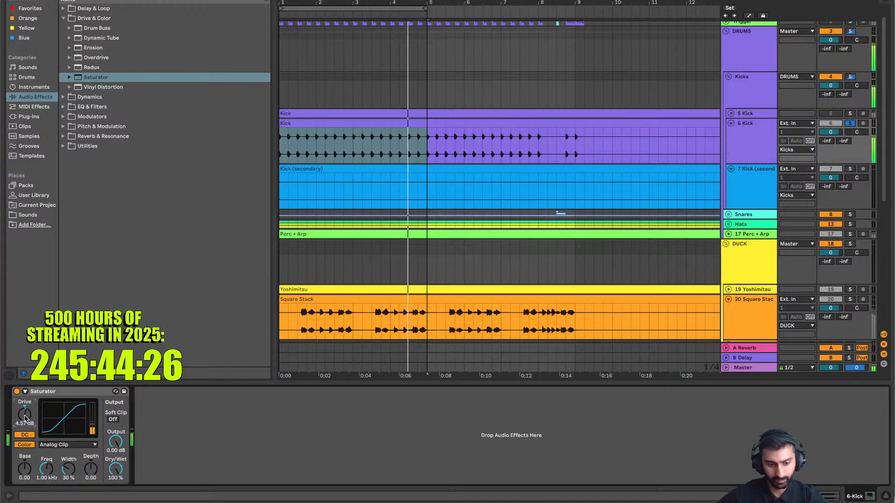
Add an EQ Eight to the duplicated Kick track, placed before the Saturator
{"action": "left_click", "coordinate": [89, 107]}
{"action": "double_click", "coordinate": [105, 67]}
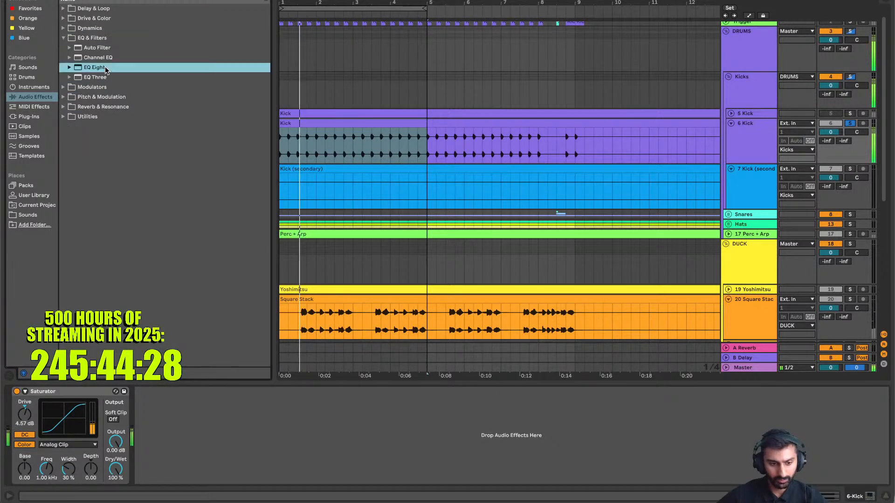
{"action": "left_click_drag", "start_coordinate": [167, 391], "coordinate": [33, 394]}
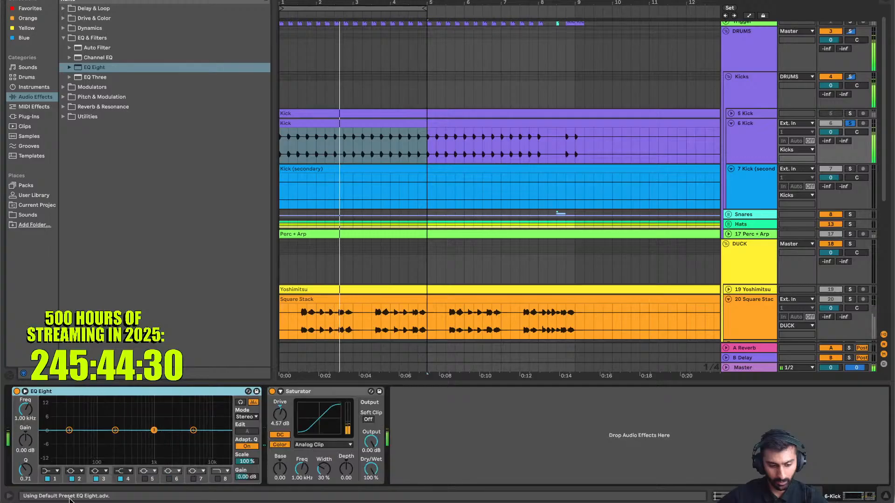
Expand the EQ Eight display and set band 2 to 294 Hz with a gain of -7.22 dB
{"action": "left_click", "coordinate": [25, 391]}
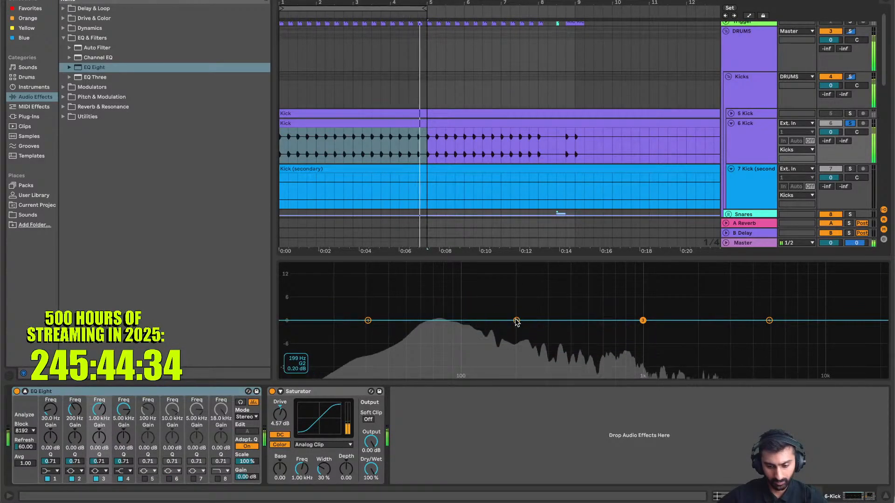
{"action": "left_click_drag", "start_coordinate": [516, 322], "coordinate": [538, 337]}
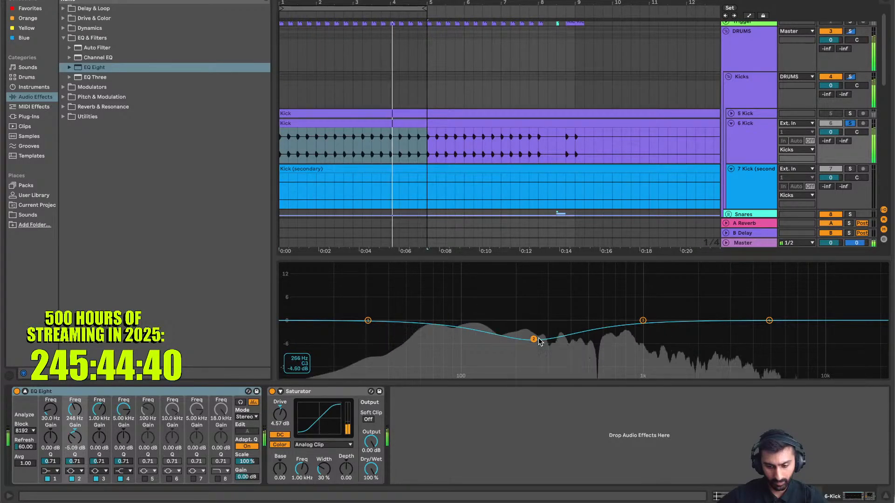
{"action": "mouse_move", "coordinate": [533, 341]}
{"action": "left_mouse_down"}
{"action": "mouse_move", "coordinate": [495, 340]}
{"action": "mouse_move", "coordinate": [518, 340]}
{"action": "left_mouse_up"}
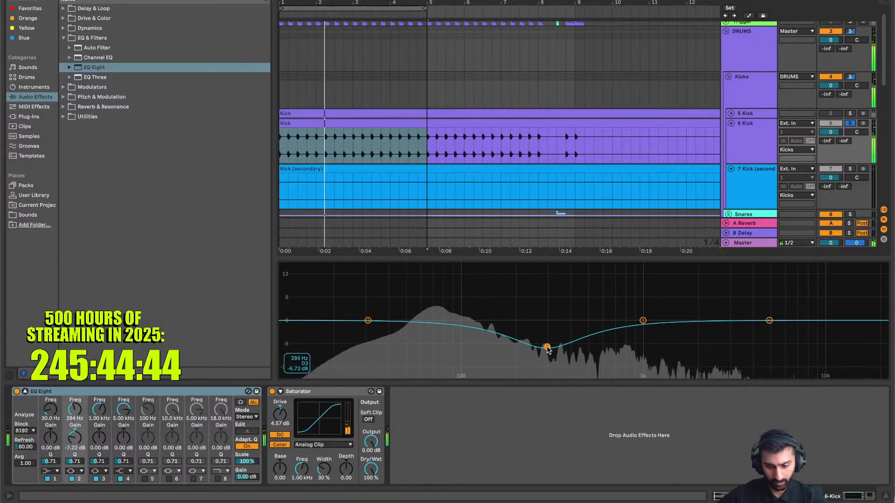
Notch EQ band 3 at 7.06 kHz with -15 dB gain and a Q of 4.53, and compare band 2 off and on
{"action": "left_click", "coordinate": [643, 321]}
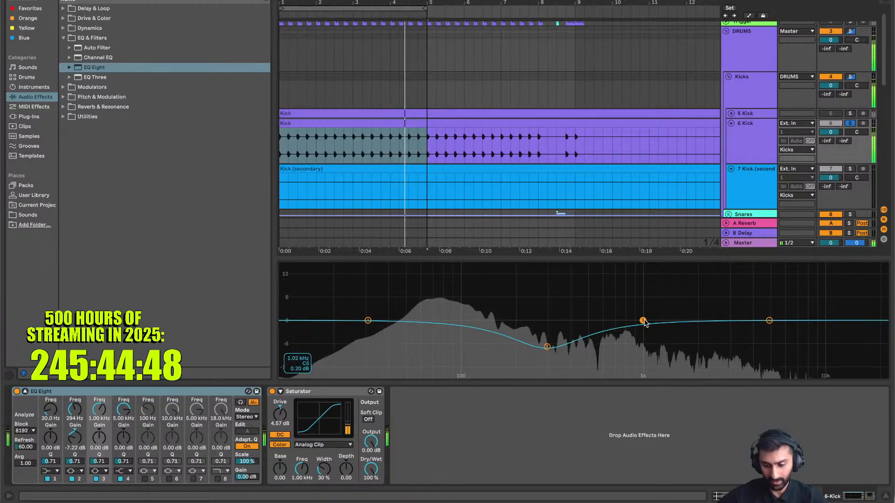
{"action": "left_click_drag", "start_coordinate": [644, 323], "coordinate": [791, 375]}
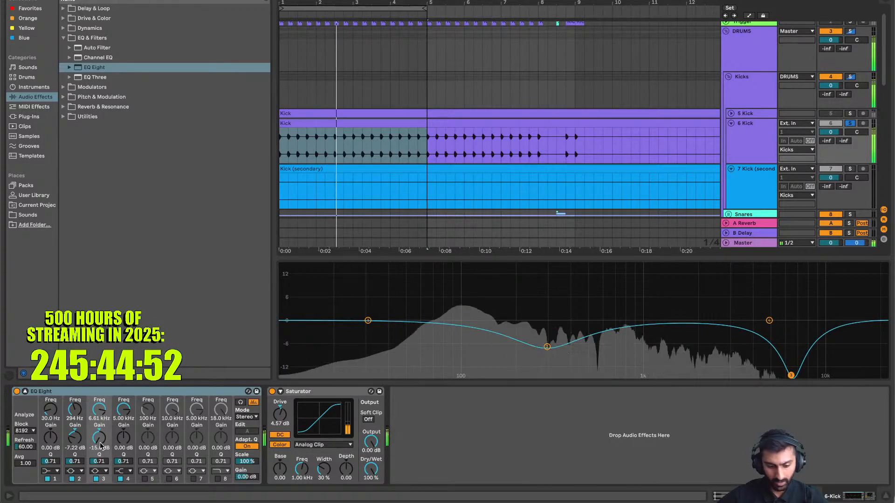
{"action": "mouse_move", "coordinate": [99, 460]}
{"action": "left_mouse_down"}
{"action": "mouse_move", "coordinate": [100, 443]}
{"action": "mouse_move", "coordinate": [99, 470]}
{"action": "left_mouse_up"}
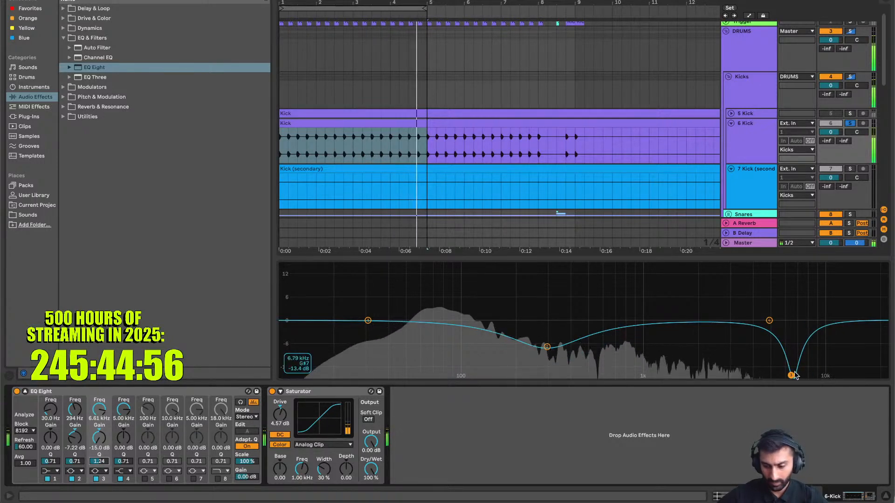
{"action": "mouse_move", "coordinate": [796, 376]}
{"action": "left_mouse_down"}
{"action": "mouse_move", "coordinate": [791, 271]}
{"action": "mouse_move", "coordinate": [822, 265]}
{"action": "mouse_move", "coordinate": [795, 266]}
{"action": "mouse_move", "coordinate": [796, 376]}
{"action": "left_mouse_up"}
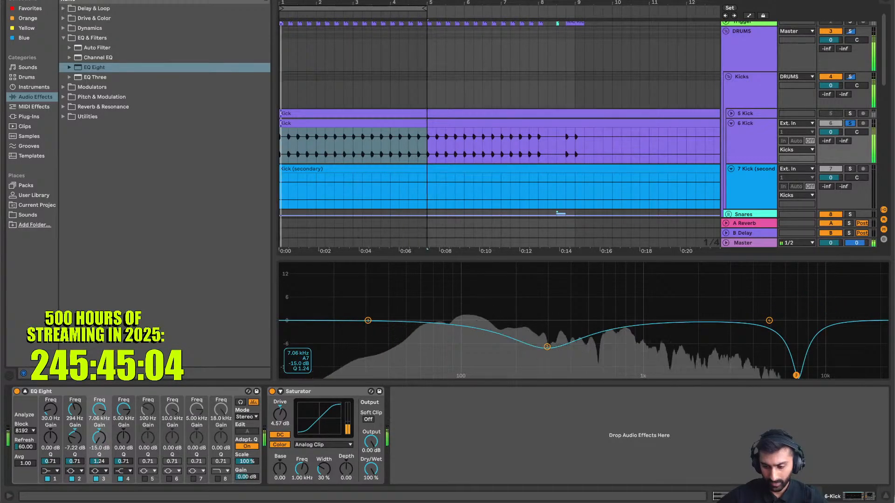
{"action": "left_click_drag", "start_coordinate": [97, 463], "coordinate": [97, 473]}
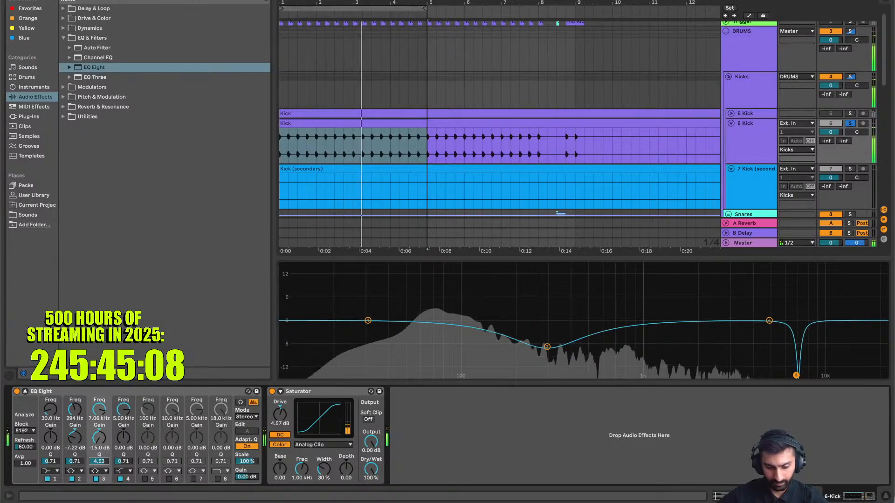
{"action": "left_click", "coordinate": [72, 479]}
{"action": "left_click", "coordinate": [72, 480]}
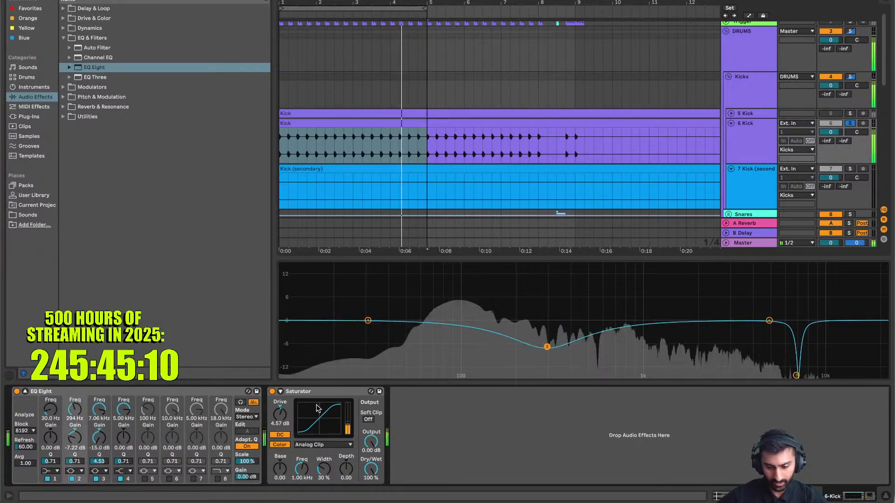
Make EQ band 4 a bell notch at 10.4 kHz with -15 dB gain and Q 4.53, and compare the EQ bypassed and active
{"action": "left_click", "coordinate": [125, 470]}
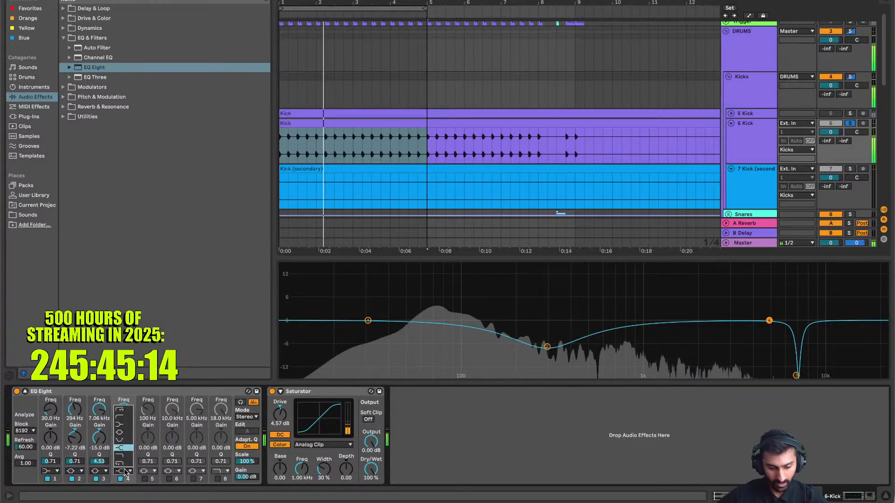
{"action": "left_click", "coordinate": [128, 434]}
{"action": "left_click_drag", "start_coordinate": [769, 320], "coordinate": [825, 361]}
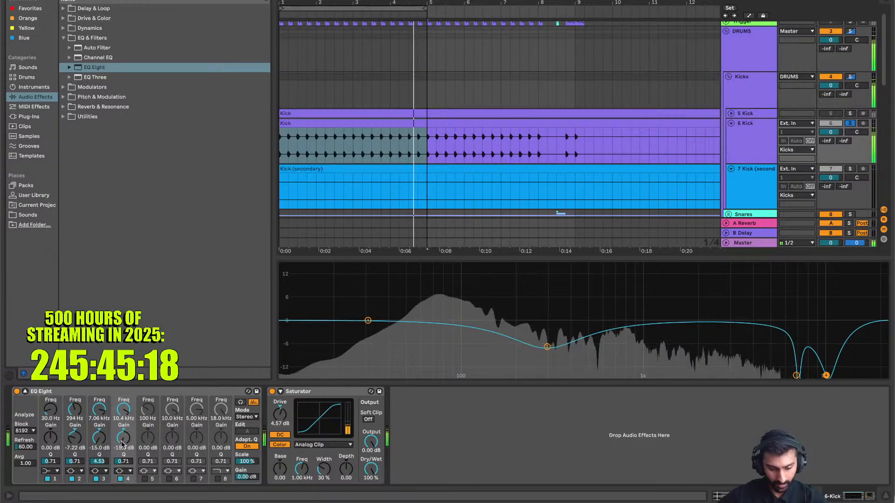
{"action": "left_click_drag", "start_coordinate": [124, 462], "coordinate": [123, 420]}
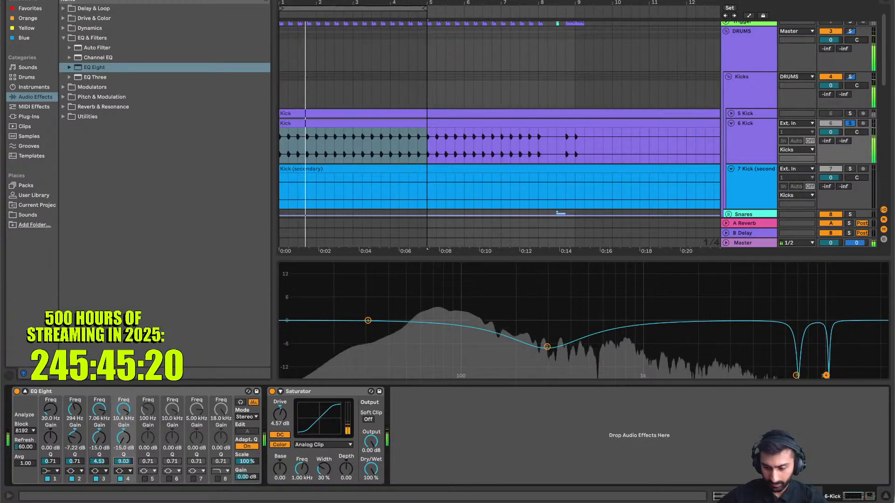
{"action": "left_click", "coordinate": [17, 392]}
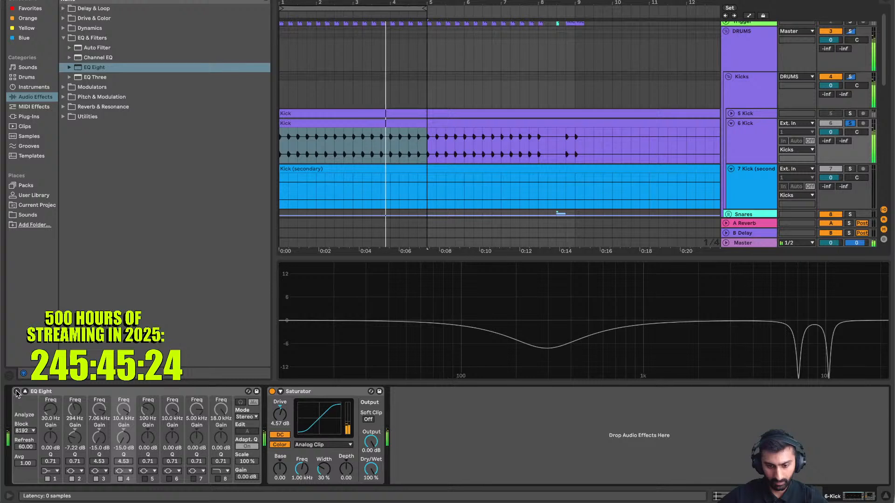
{"action": "left_click", "coordinate": [17, 392]}
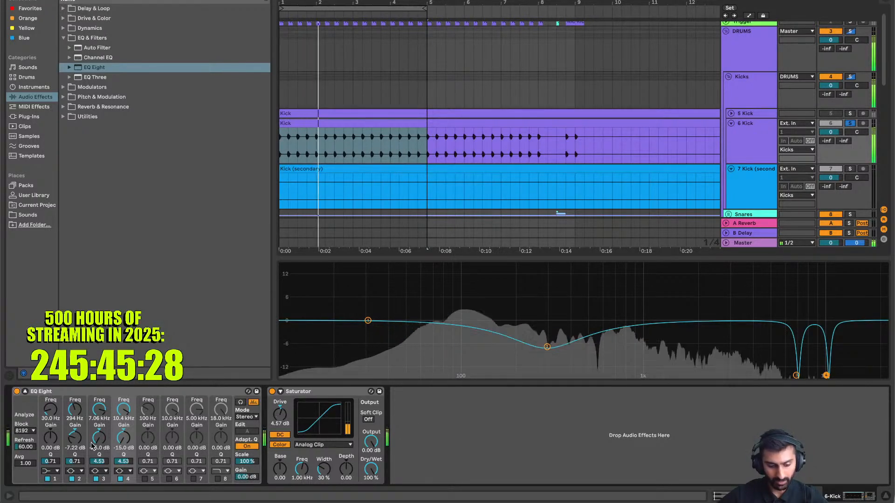
Adjust EQ band 2 to 350 Hz, -10.6 dB and Q 1.34, and set the Saturator's drive to 8 dB
{"action": "left_click_drag", "start_coordinate": [76, 462], "coordinate": [76, 455]}
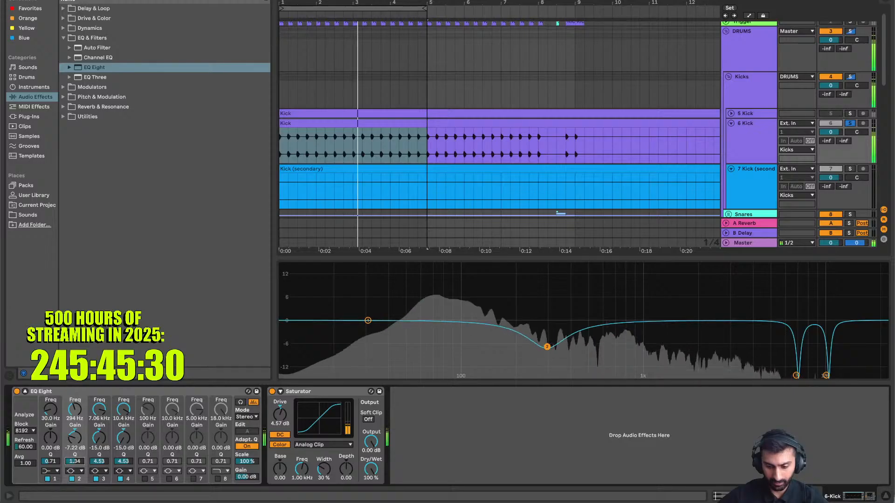
{"action": "left_click_drag", "start_coordinate": [548, 350], "coordinate": [536, 349]}
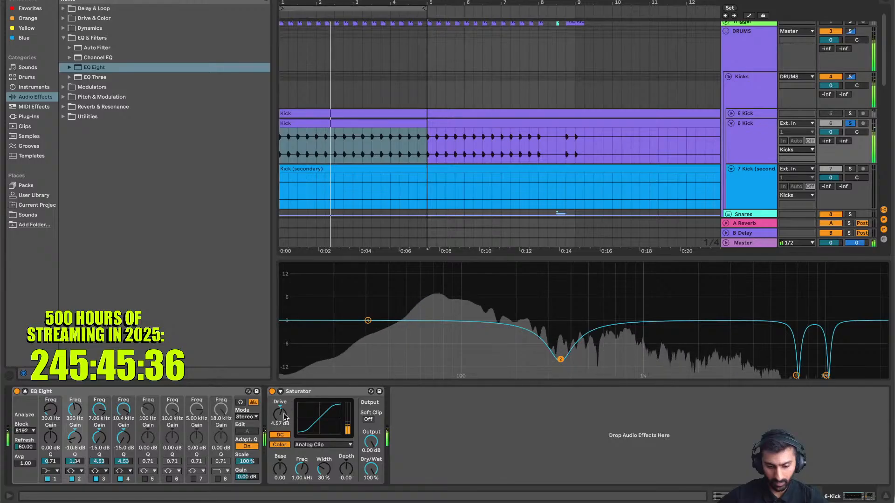
{"action": "left_click_drag", "start_coordinate": [283, 415], "coordinate": [284, 402]}
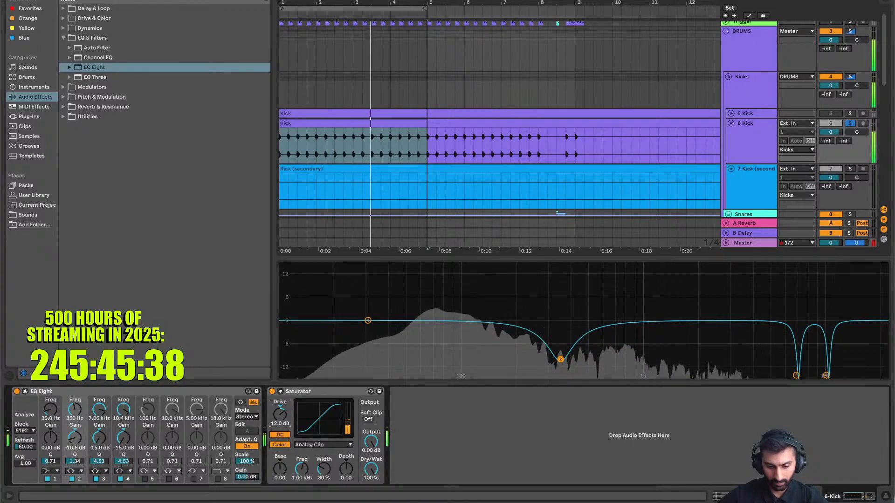
Add a Utility device after the Saturator on the duplicated Kick track
{"action": "left_click", "coordinate": [132, 120]}
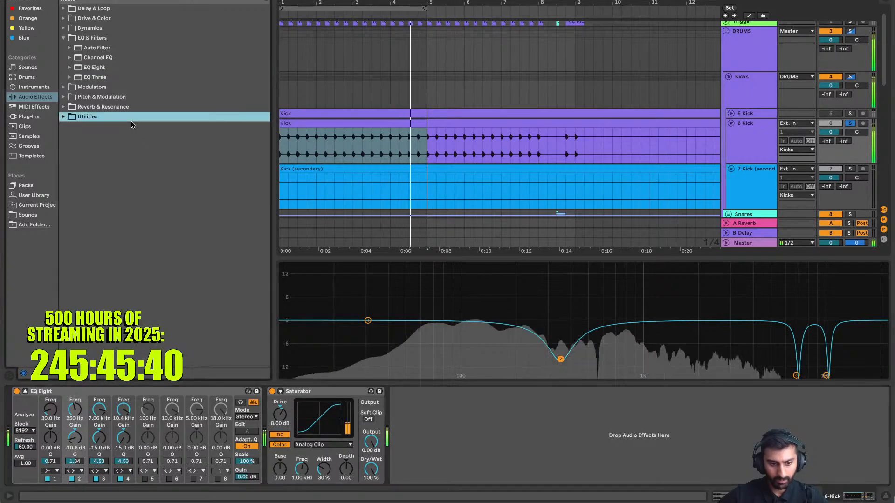
{"action": "double_click", "coordinate": [96, 353]}
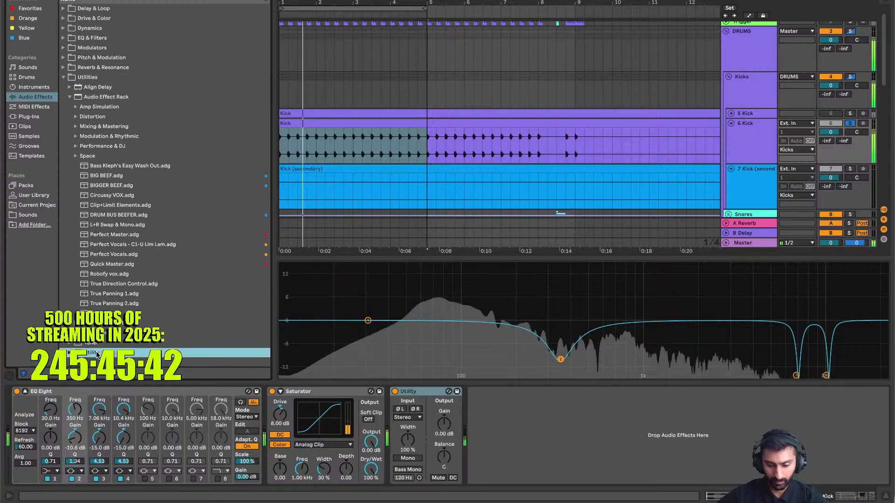
Enable Bass Mono at 193 Hz on the Utility, duplicate the EQ Eight after it, and compare the copy off and on
{"action": "left_click", "coordinate": [412, 470]}
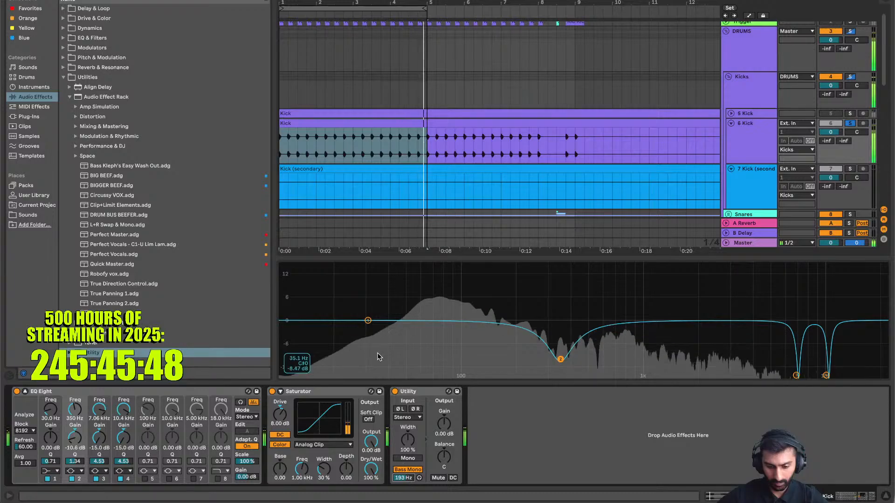
{"action": "left_click_drag", "start_coordinate": [201, 395], "coordinate": [513, 396]}
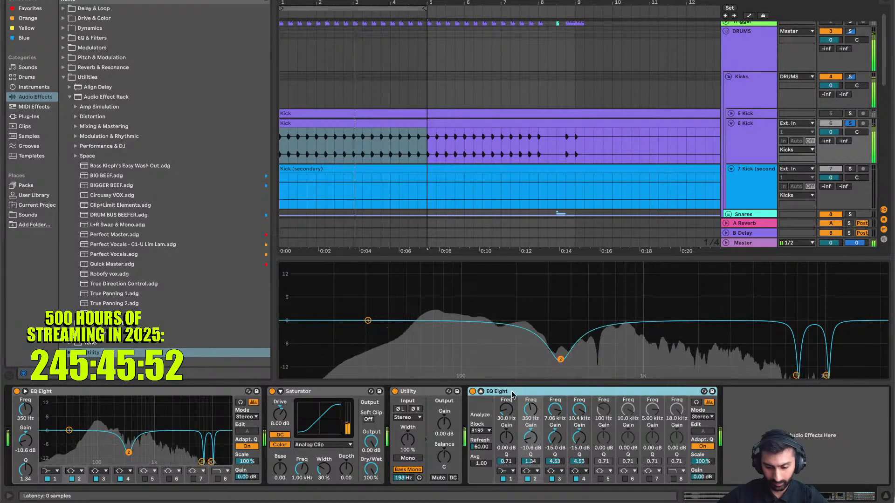
{"action": "left_click", "coordinate": [473, 392]}
{"action": "left_click", "coordinate": [473, 392]}
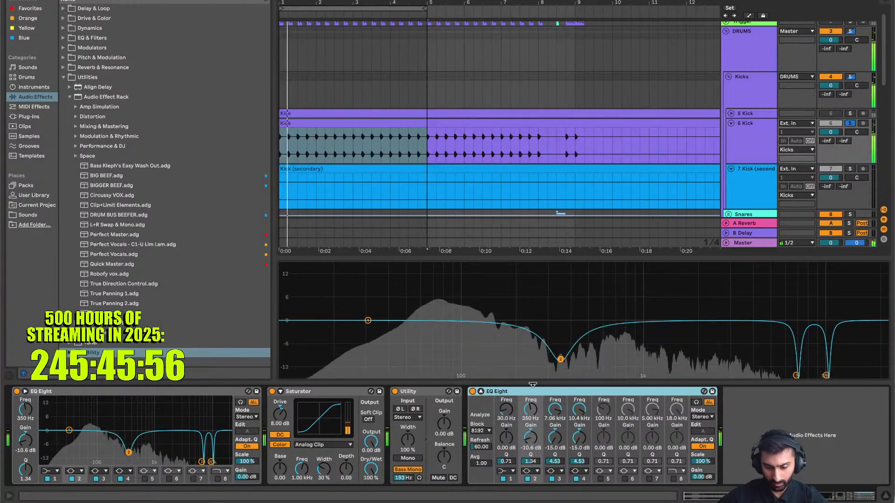
In the second EQ Eight, set band 1 to 104 Hz, 3.25 dB; band 2 to 323 Hz, -11.9 dB; enable a band 5 low cut at 72.6 Hz
{"action": "mouse_move", "coordinate": [561, 360]}
{"action": "left_mouse_down"}
{"action": "mouse_move", "coordinate": [577, 358]}
{"action": "mouse_move", "coordinate": [625, 286]}
{"action": "mouse_move", "coordinate": [535, 294]}
{"action": "mouse_move", "coordinate": [488, 268]}
{"action": "mouse_move", "coordinate": [521, 291]}
{"action": "mouse_move", "coordinate": [510, 345]}
{"action": "mouse_move", "coordinate": [522, 353]}
{"action": "mouse_move", "coordinate": [592, 350]}
{"action": "mouse_move", "coordinate": [524, 366]}
{"action": "mouse_move", "coordinate": [538, 357]}
{"action": "mouse_move", "coordinate": [554, 364]}
{"action": "left_mouse_up"}
{"action": "mouse_move", "coordinate": [368, 320]}
{"action": "left_mouse_down"}
{"action": "mouse_move", "coordinate": [466, 295]}
{"action": "mouse_move", "coordinate": [465, 308]}
{"action": "left_mouse_up"}
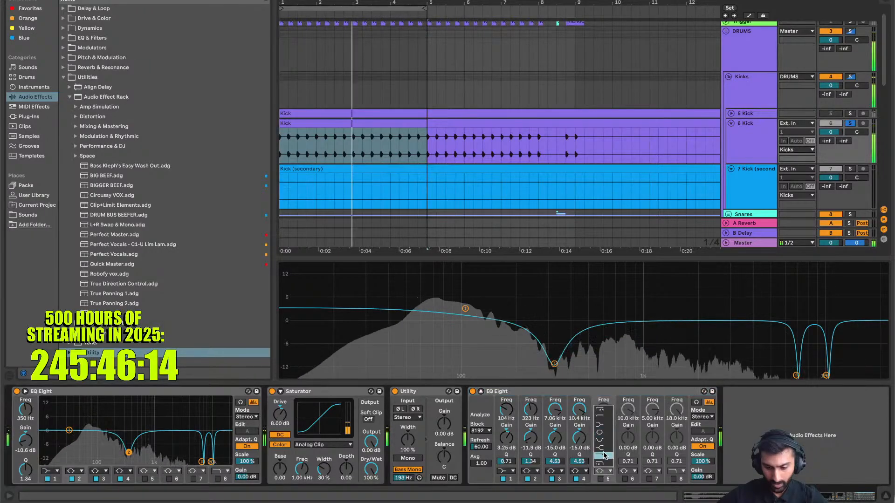
{"action": "left_click", "coordinate": [600, 480]}
{"action": "mouse_move", "coordinate": [463, 334]}
{"action": "left_mouse_down"}
{"action": "mouse_move", "coordinate": [448, 326]}
{"action": "mouse_move", "coordinate": [402, 337]}
{"action": "mouse_move", "coordinate": [414, 324]}
{"action": "mouse_move", "coordinate": [437, 328]}
{"action": "left_mouse_up"}
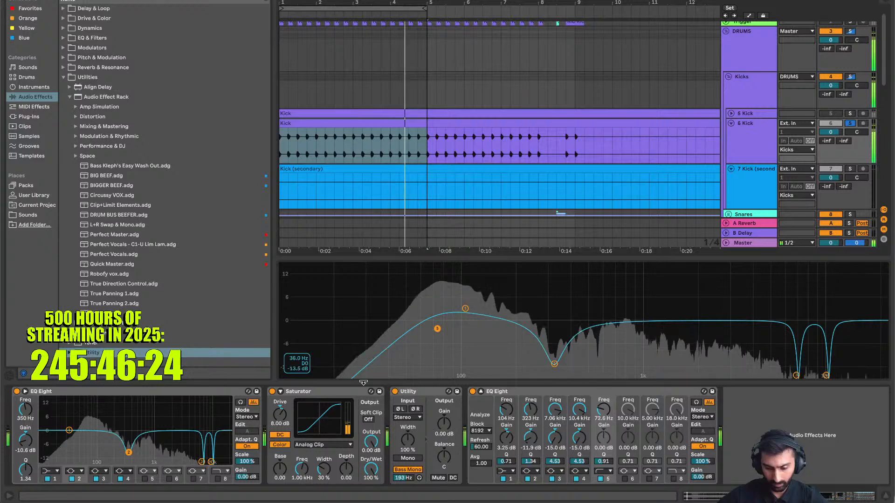
Try a copy of the Saturator with 1.14 dB drive after the second EQ Eight, and delete it
{"action": "left_click_drag", "start_coordinate": [480, 378], "coordinate": [734, 438]}
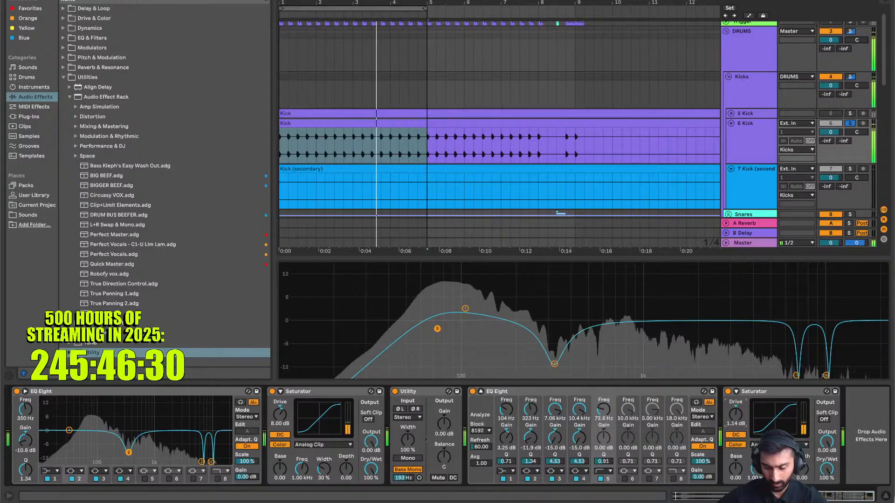
{"action": "left_click", "coordinate": [751, 394]}
{"action": "key", "text": "Delete"}
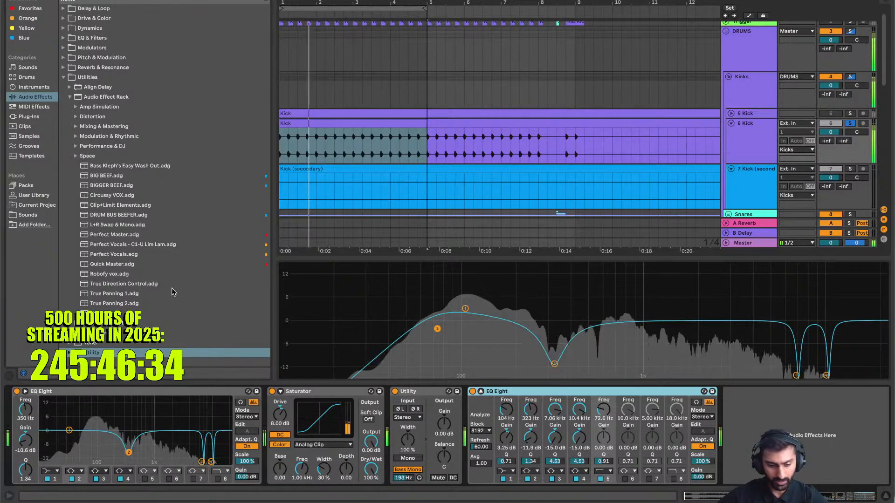
Add the Clip+Limit Elements rack at the end of the Kick chain, raise the W1 Limiter's threshold, and close its window
{"action": "double_click", "coordinate": [120, 205]}
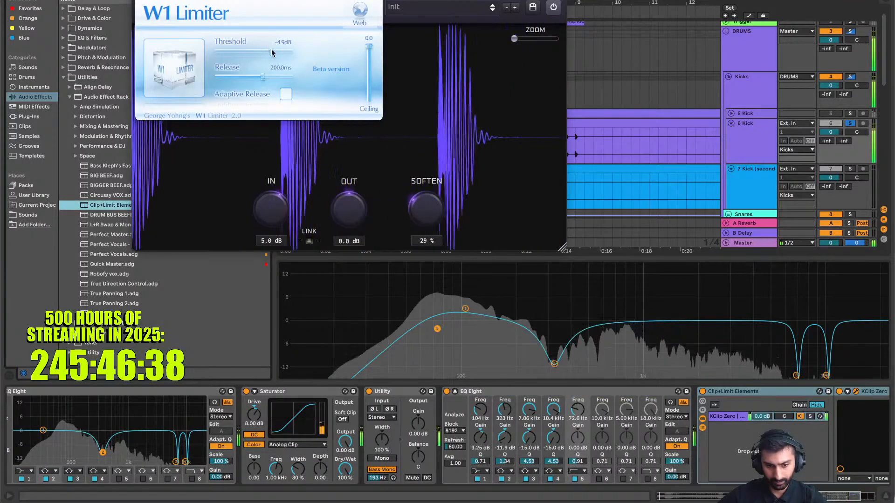
{"action": "left_click_drag", "start_coordinate": [271, 51], "coordinate": [365, 52]}
{"action": "left_click", "coordinate": [141, 0]}
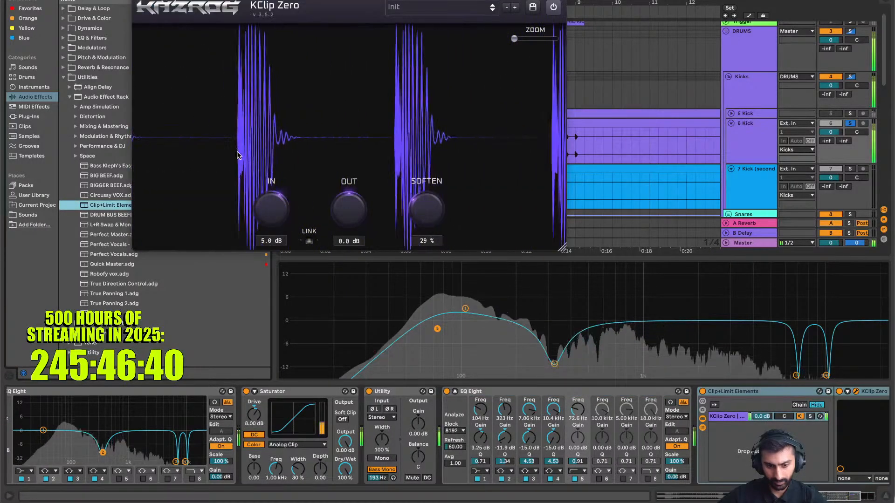
Set KClip Zero's input to 3.8 dB and Soften to 100 %, and hide the plug-in window
{"action": "left_click_drag", "start_coordinate": [273, 206], "coordinate": [276, 218]}
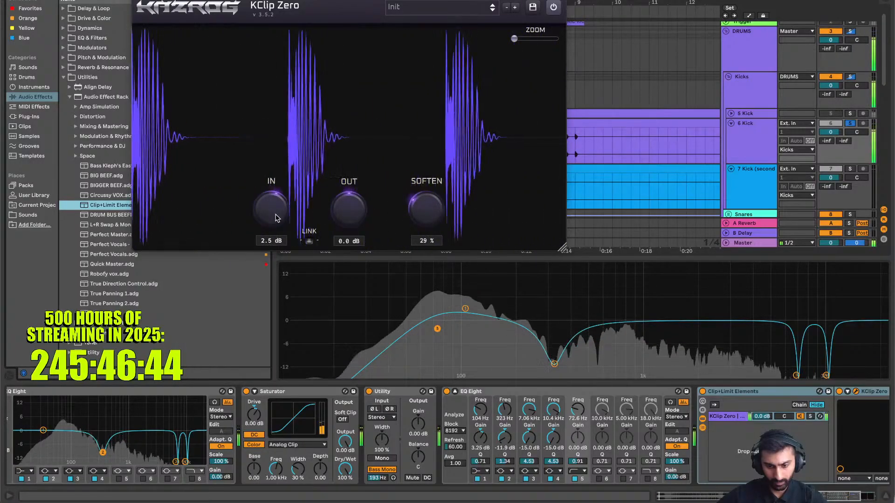
{"action": "left_click_drag", "start_coordinate": [426, 204], "coordinate": [425, 243]}
{"action": "left_click_drag", "start_coordinate": [426, 207], "coordinate": [427, 117]}
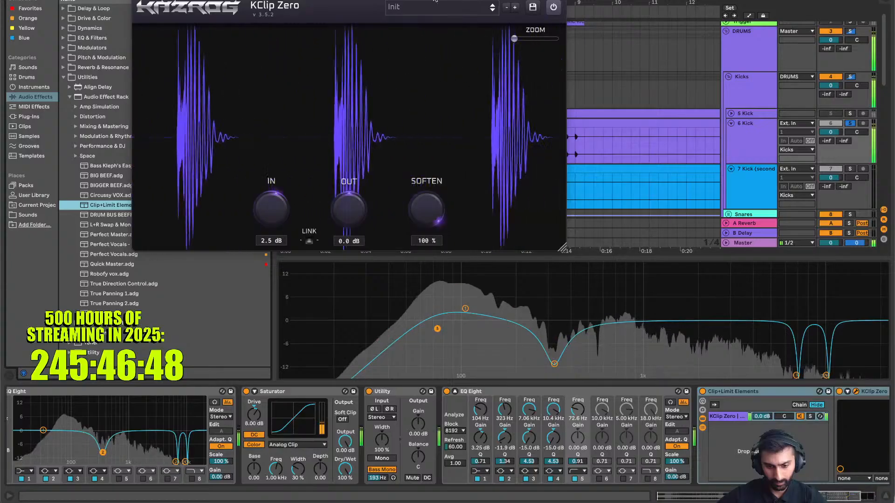
{"action": "mouse_move", "coordinate": [277, 200]}
{"action": "left_mouse_down"}
{"action": "mouse_move", "coordinate": [275, 154]}
{"action": "mouse_move", "coordinate": [278, 194]}
{"action": "left_mouse_up"}
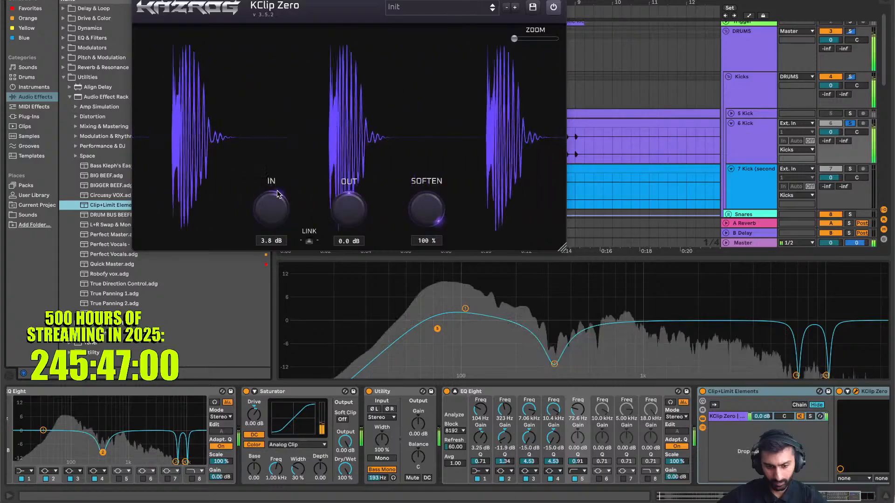
{"action": "key", "text": "ctrl+alt+p"}
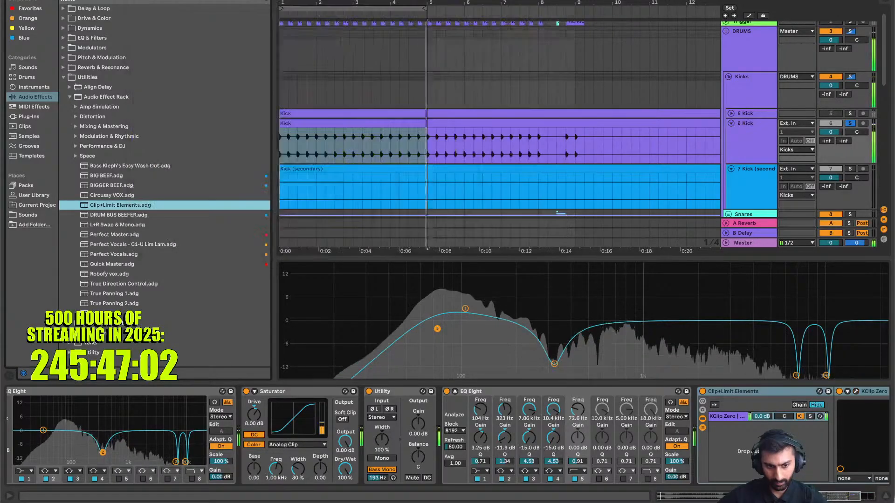
Cut the processed Kick clip after its first hit, leave a gap before the second, and loop the first beat
{"action": "key", "text": "space"}
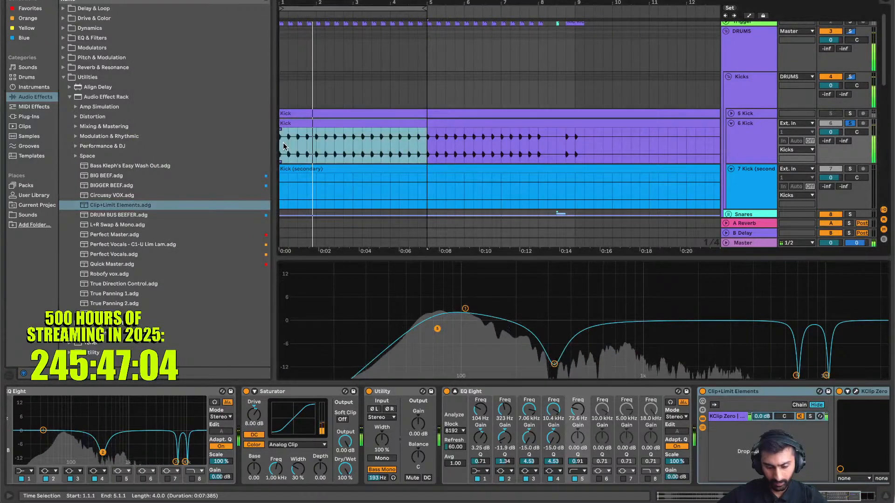
{"action": "scroll", "coordinate": [284, 143], "scroll_direction": "up", "scroll_amount": 8}
{"action": "scroll", "coordinate": [283, 143], "scroll_direction": "left", "scroll_amount": 2}
{"action": "left_click", "coordinate": [295, 148]}
{"action": "scroll", "coordinate": [296, 150], "scroll_direction": "up", "scroll_amount": 5}
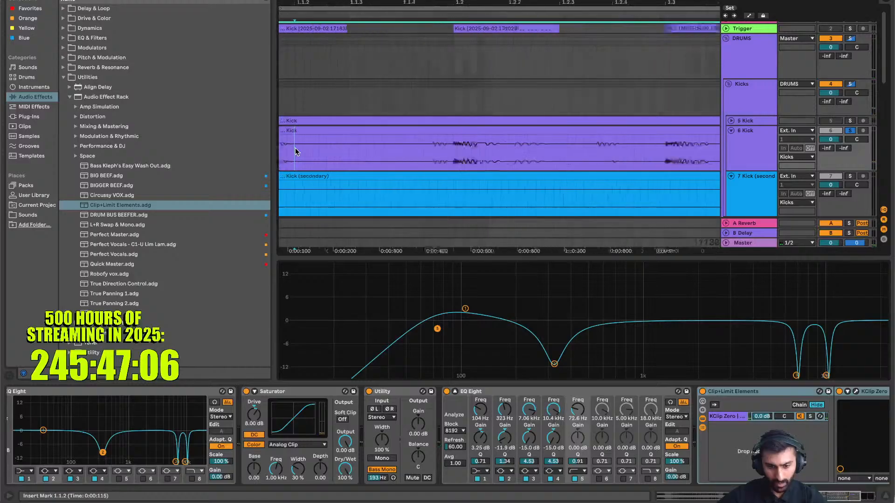
{"action": "left_click", "coordinate": [365, 141]}
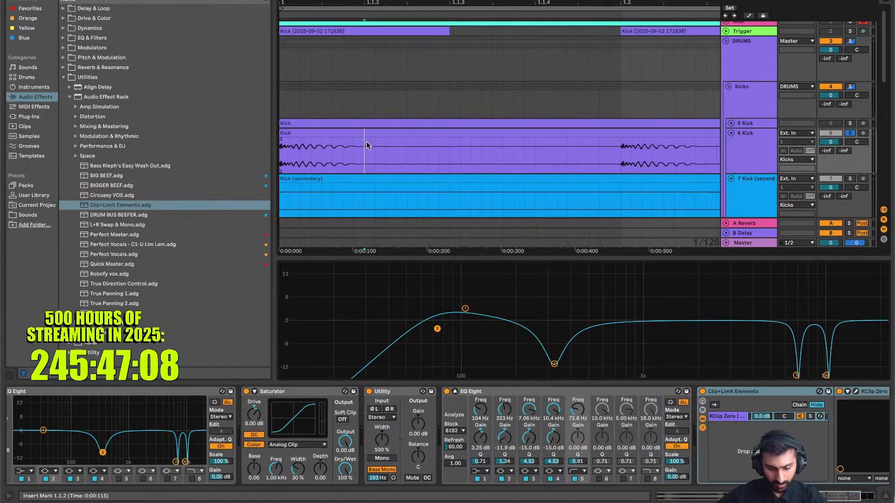
{"action": "scroll", "coordinate": [367, 141], "scroll_direction": "down", "scroll_amount": 3}
{"action": "key", "text": "ctrl+e"}
{"action": "left_click_drag", "start_coordinate": [320, 135], "coordinate": [264, 158]}
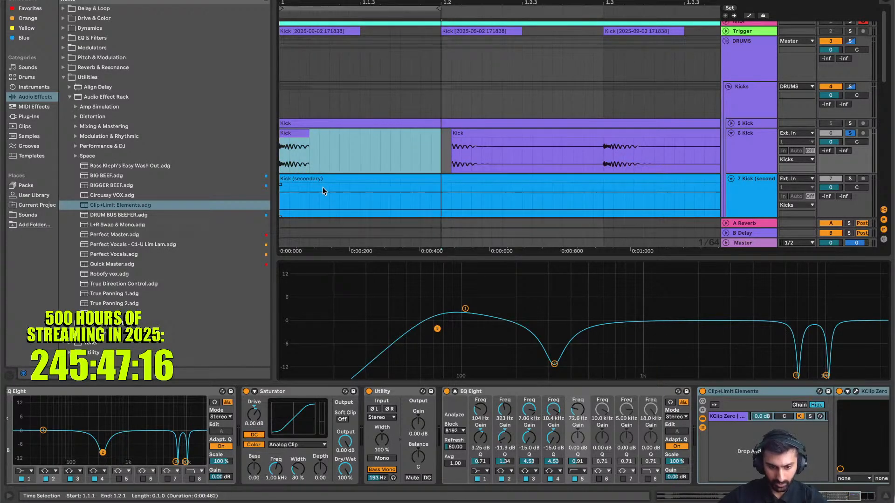
{"action": "key", "text": "space"}
Trim the isolated first Kick hit to about 101 ms and reshape its fade-out with an early start and steeper curve
{"action": "left_click", "coordinate": [296, 146]}
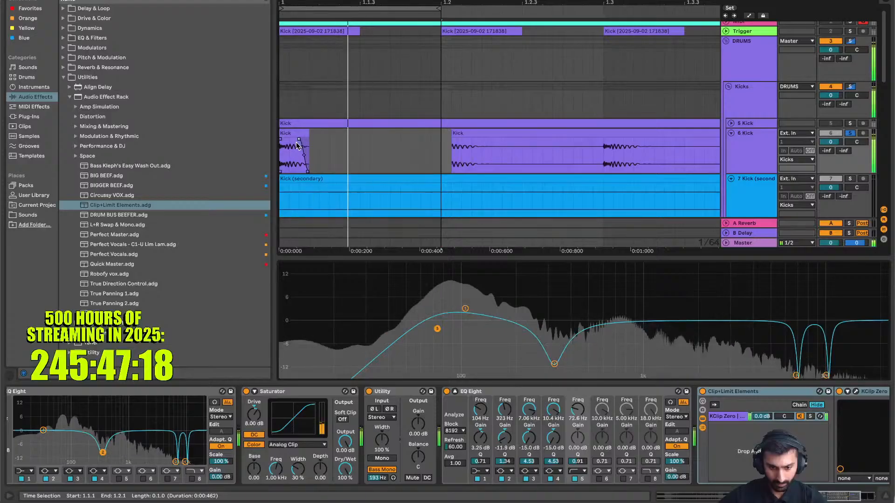
{"action": "scroll", "coordinate": [296, 146], "scroll_direction": "up", "scroll_amount": 5}
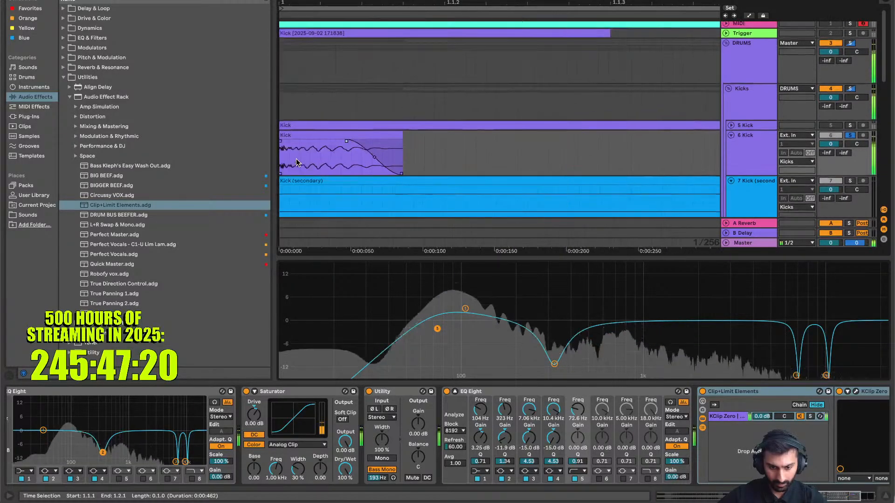
{"action": "left_click_drag", "start_coordinate": [346, 140], "coordinate": [574, 137]}
{"action": "left_click_drag", "start_coordinate": [558, 142], "coordinate": [341, 166]}
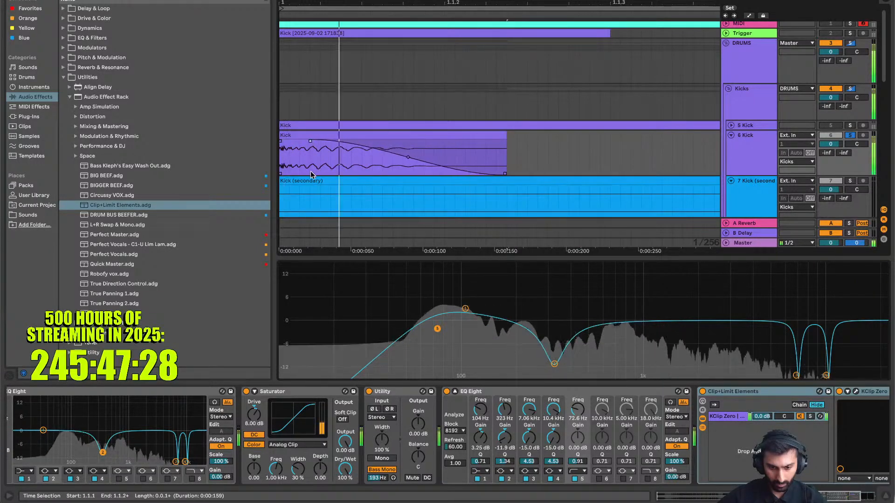
{"action": "left_click_drag", "start_coordinate": [409, 157], "coordinate": [395, 177]}
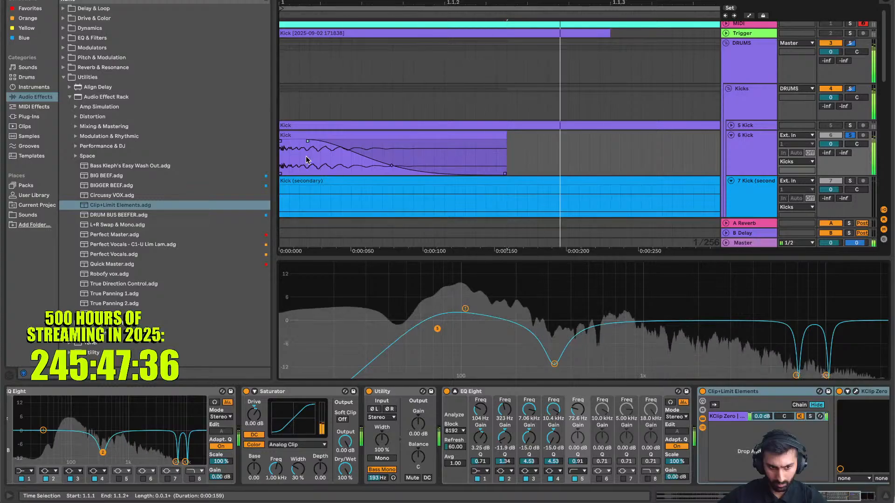
{"action": "left_click_drag", "start_coordinate": [336, 162], "coordinate": [343, 163]}
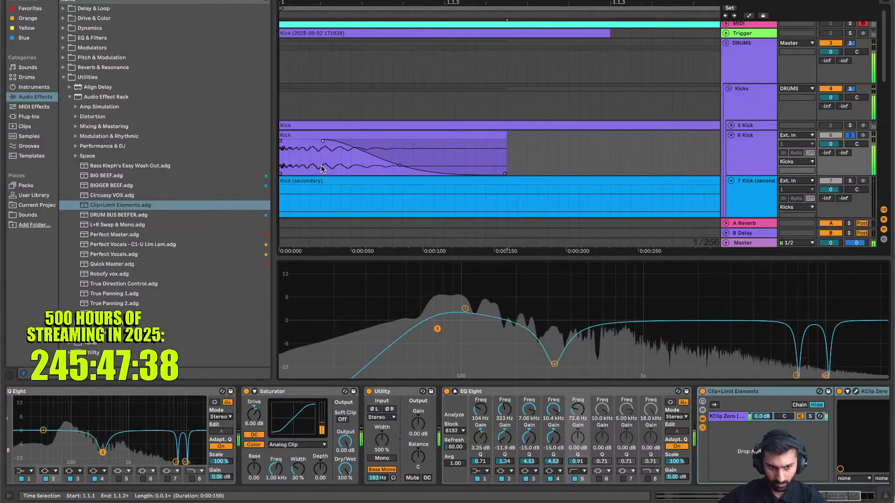
{"action": "left_click_drag", "start_coordinate": [503, 138], "coordinate": [424, 154]}
{"action": "left_click_drag", "start_coordinate": [281, 141], "coordinate": [299, 150]}
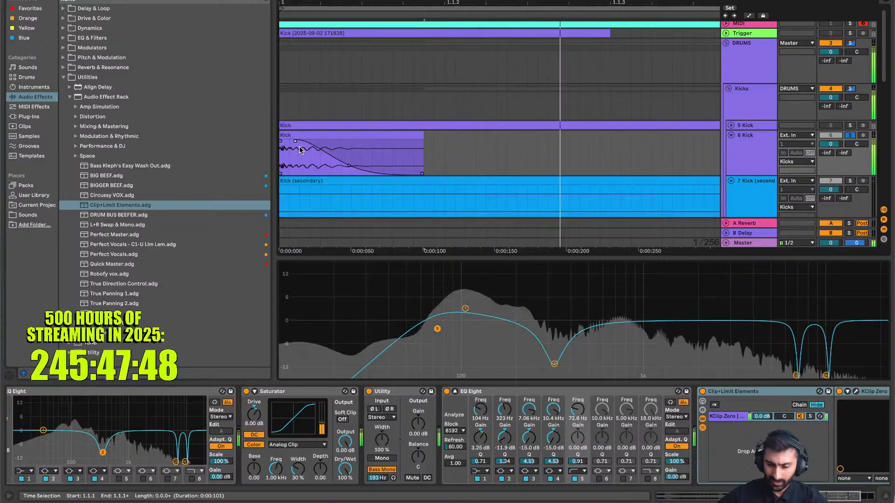
Extend the remaining Kick clip back to the start of the track, over the gap and the trimmed first hit
{"action": "key", "text": "minus"}
{"action": "key", "text": "minus"}
{"action": "key", "text": "minus"}
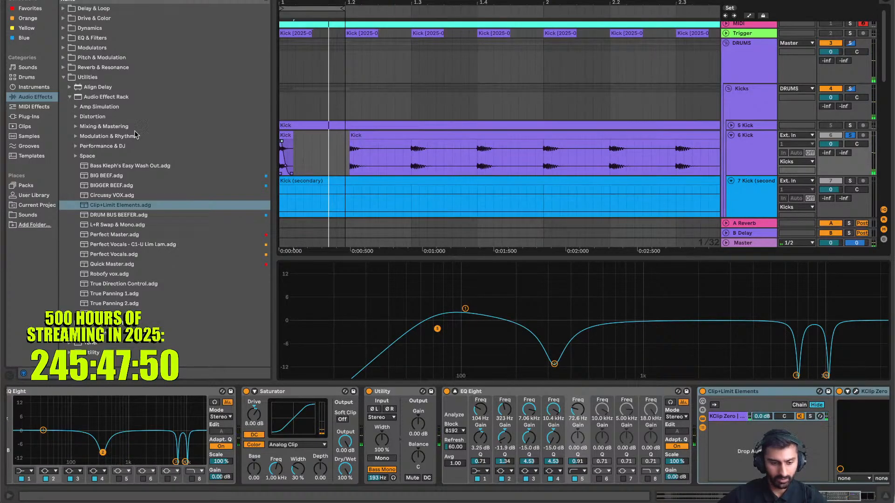
{"action": "left_click", "coordinate": [752, 167]}
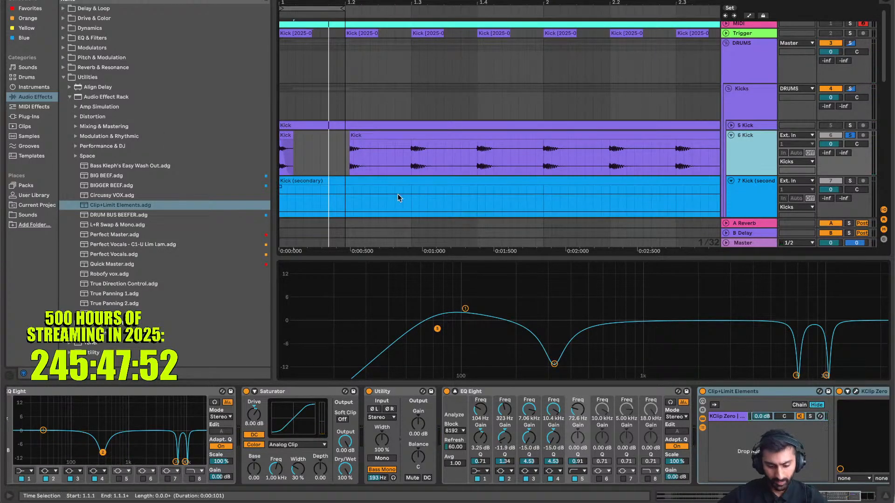
{"action": "left_click_drag", "start_coordinate": [350, 140], "coordinate": [315, 143]}
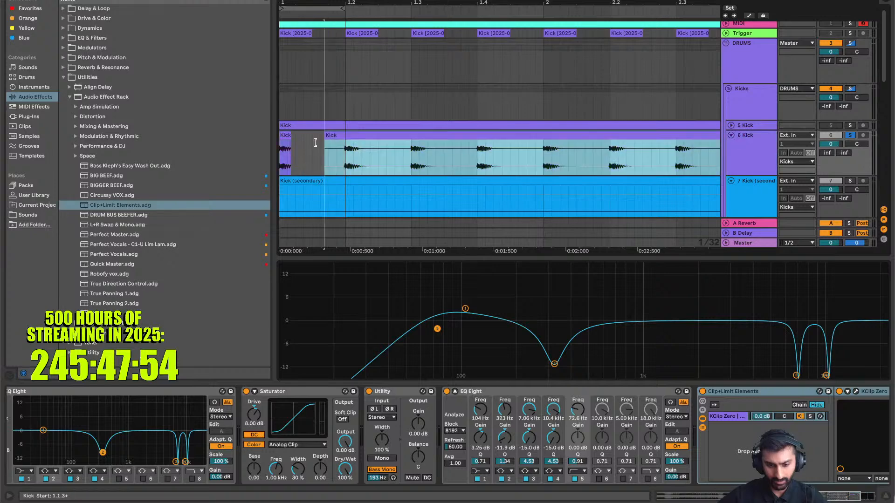
Duplicate the processed Kick track, deactivate the original, and unsolo the tracks to bring back the full mix
{"action": "key", "text": "space"}
{"action": "left_click", "coordinate": [755, 162]}
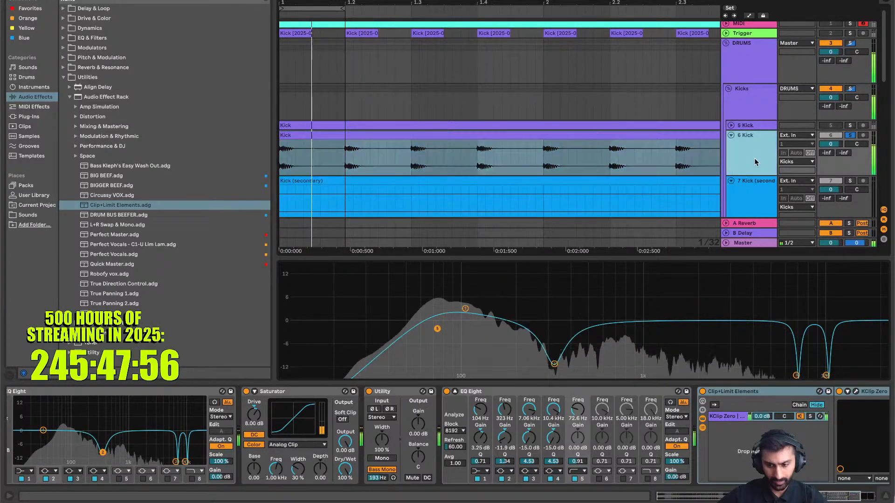
{"action": "key", "text": "ctrl+d"}
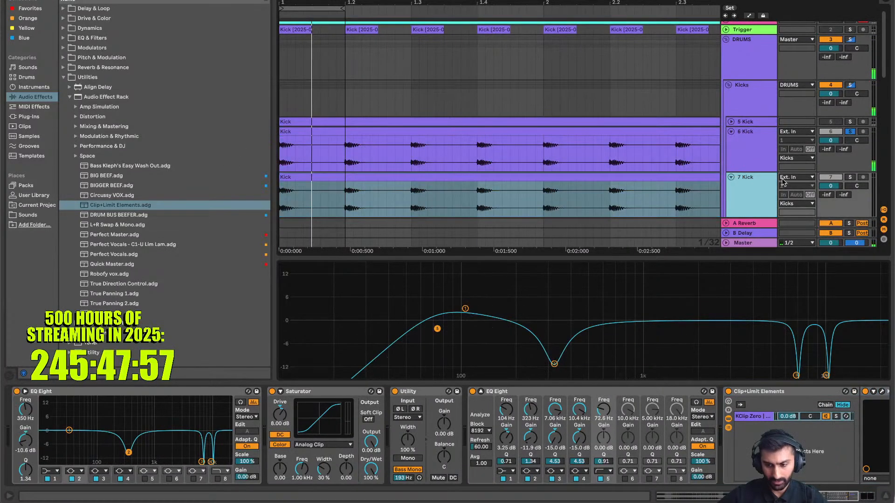
{"action": "left_click", "coordinate": [837, 134]}
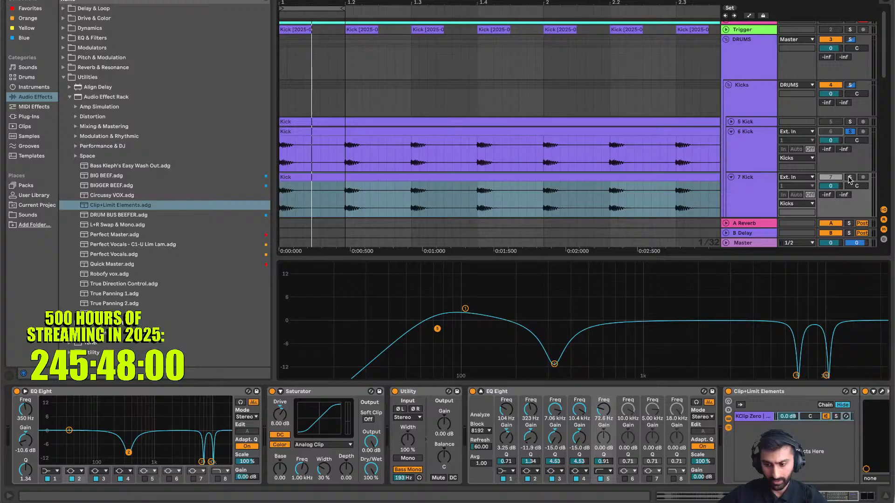
{"action": "left_click", "coordinate": [745, 191]}
{"action": "scroll", "coordinate": [744, 192], "scroll_direction": "down", "scroll_amount": 5}
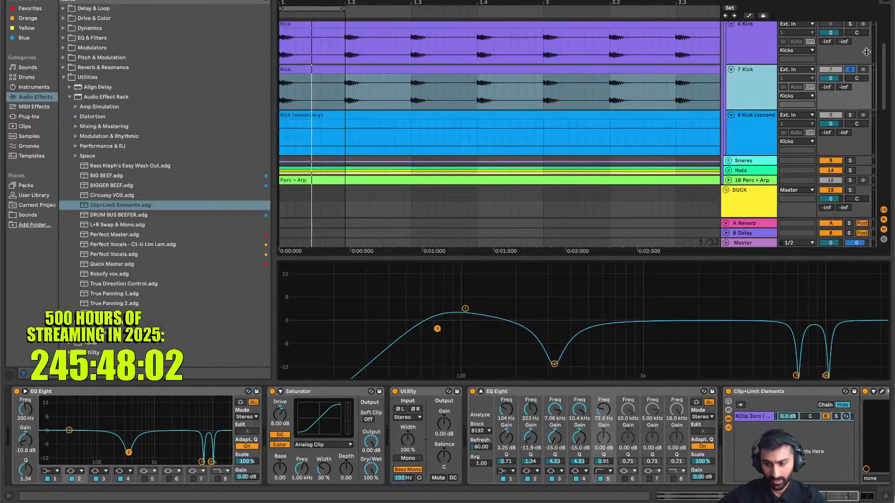
{"action": "left_click", "coordinate": [852, 70]}
{"action": "scroll", "coordinate": [487, 195], "scroll_direction": "down", "scroll_amount": 5}
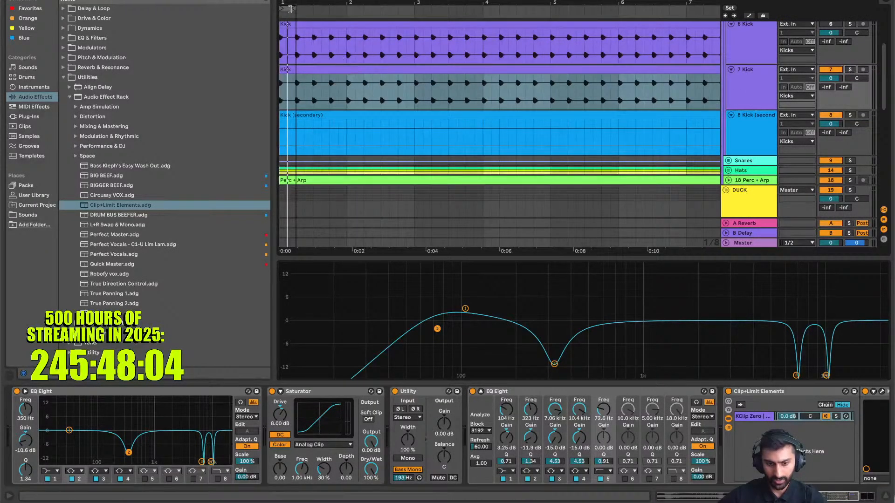
Extend the loop to the whole first bar and play the duplicated Kick within the full mix
{"action": "left_click_drag", "start_coordinate": [293, 9], "coordinate": [351, 10]}
{"action": "key", "text": "space"}
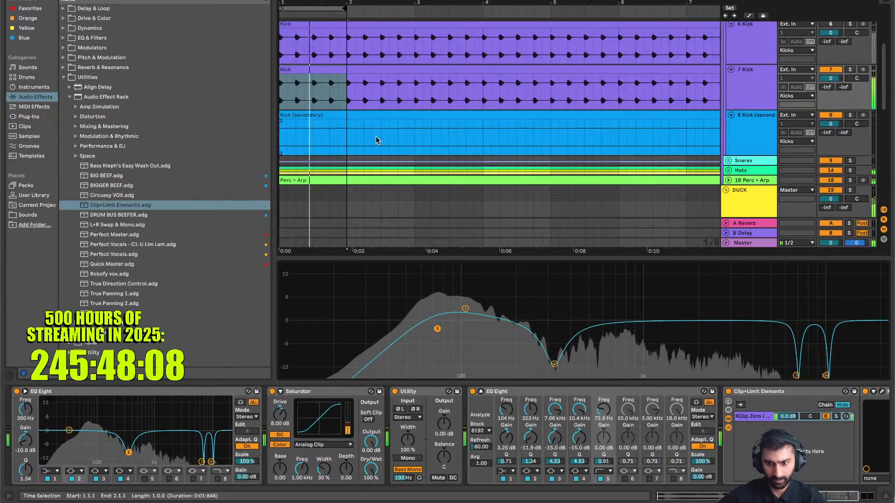
{"action": "key", "text": "space"}
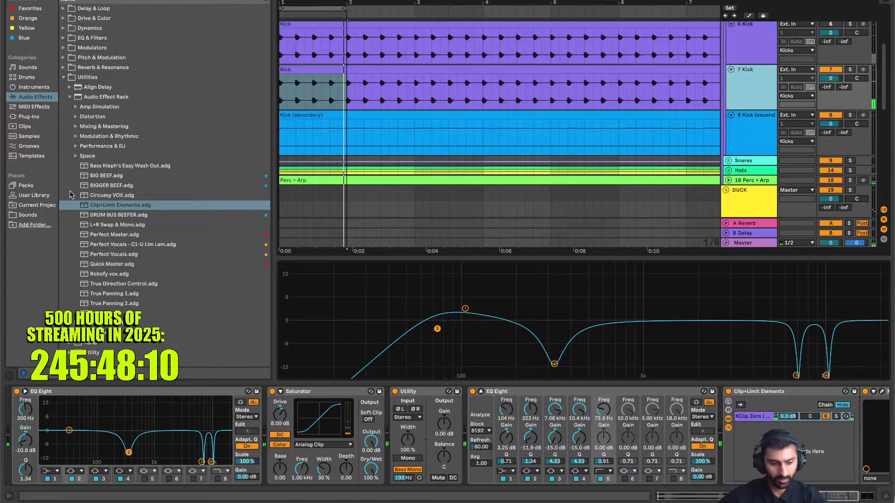
Browse the Sounds place to its Drums folder and expand the Kicks samples
{"action": "left_click", "coordinate": [25, 215]}
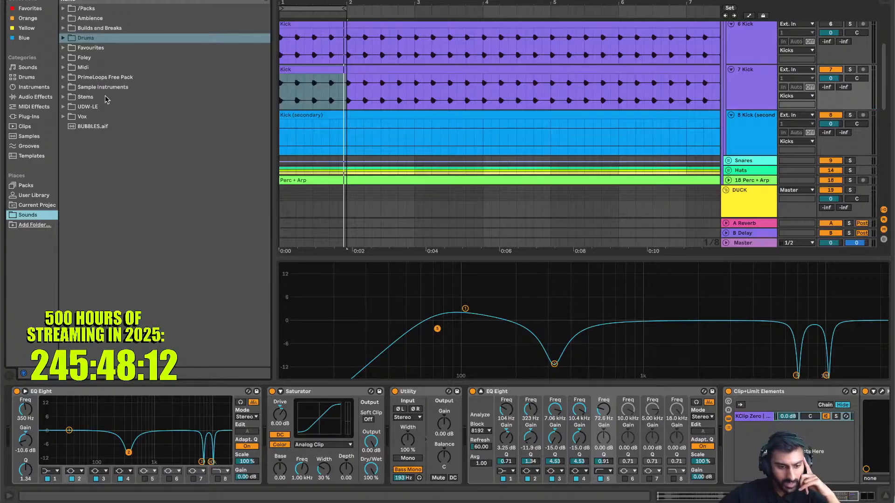
{"action": "key", "text": "Down"}
{"action": "key", "text": "Down"}
{"action": "key", "text": "Up"}
{"action": "key", "text": "Up"}
{"action": "key", "text": "Right"}
{"action": "key", "text": "Down"}
{"action": "key", "text": "Down"}
{"action": "key", "text": "Down"}
{"action": "key", "text": "Down"}
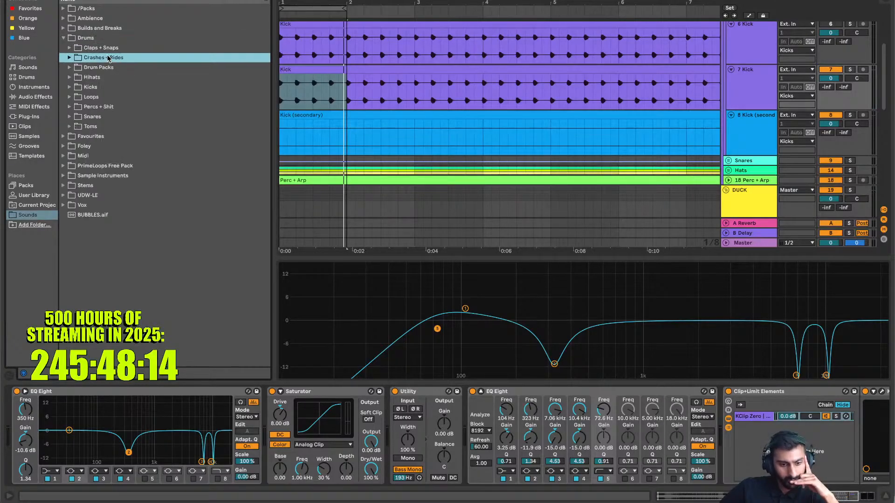
{"action": "key", "text": "Down"}
{"action": "key", "text": "Right"}
{"action": "key", "text": "Down"}
Audition kick samples throughout the Kicks folder, including the zeuss pre046 dance kicks and the Cymatics kicks
{"action": "scroll", "coordinate": [107, 58], "scroll_direction": "down", "scroll_amount": 20}
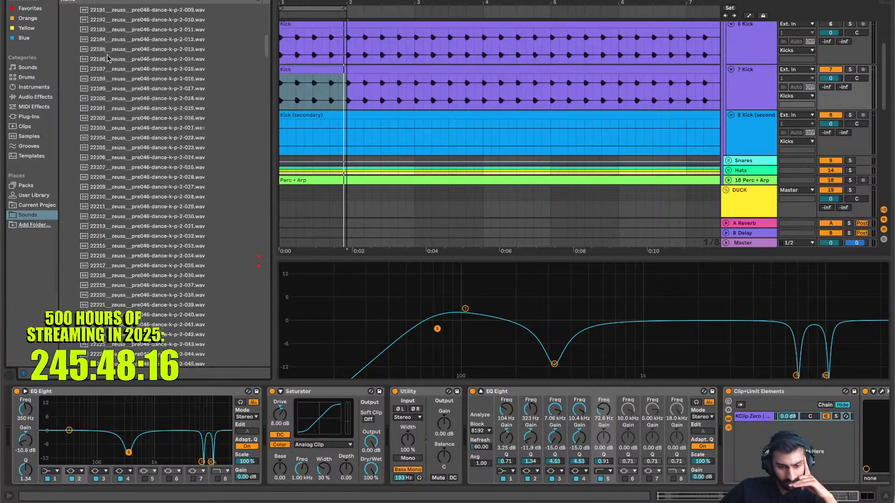
{"action": "scroll", "coordinate": [107, 58], "scroll_direction": "up", "scroll_amount": 1}
{"action": "left_click", "coordinate": [208, 97]}
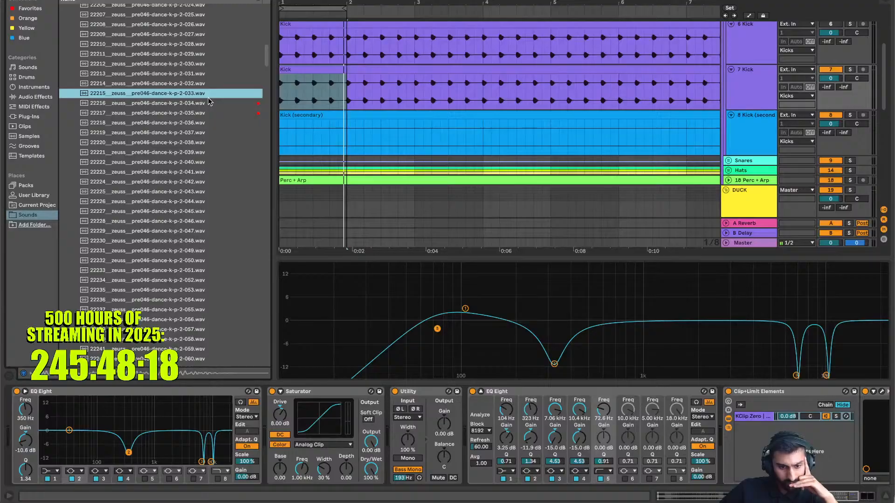
{"action": "key", "text": "Down"}
{"action": "key", "text": "Down"}
{"action": "scroll", "coordinate": [208, 97], "scroll_direction": "down", "scroll_amount": 15}
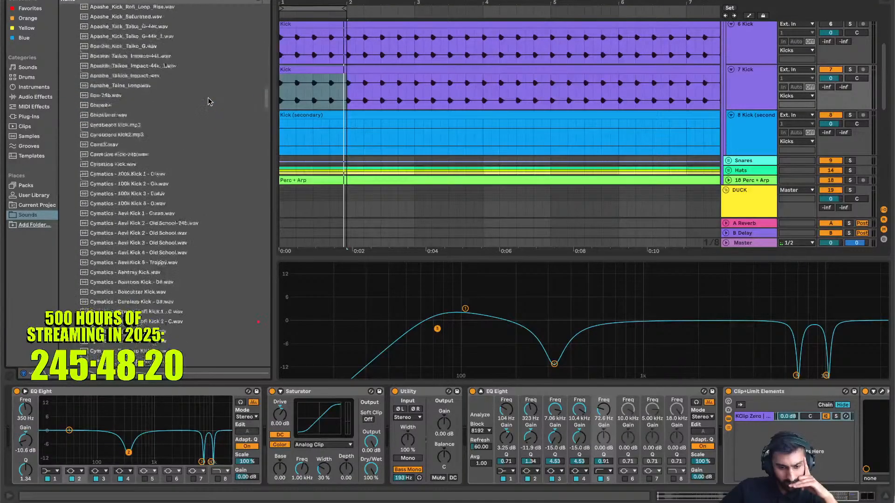
{"action": "scroll", "coordinate": [208, 98], "scroll_direction": "up", "scroll_amount": 8}
{"action": "left_click", "coordinate": [213, 177]}
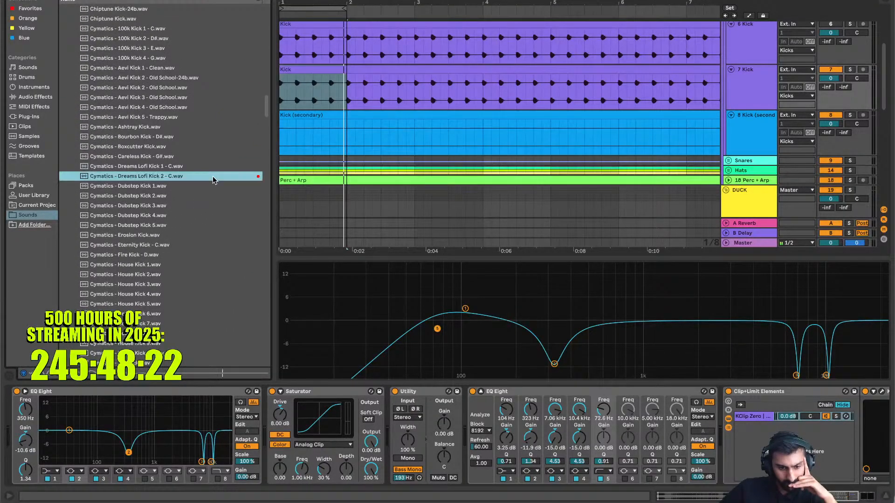
{"action": "scroll", "coordinate": [212, 176], "scroll_direction": "down", "scroll_amount": 5}
{"action": "scroll", "coordinate": [213, 178], "scroll_direction": "up", "scroll_amount": 5}
{"action": "left_click", "coordinate": [182, 140]}
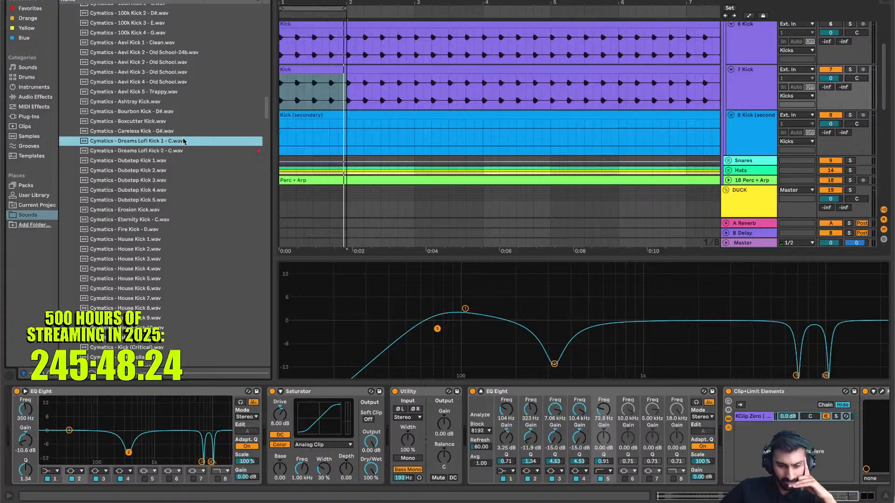
{"action": "scroll", "coordinate": [183, 141], "scroll_direction": "down", "scroll_amount": 10}
{"action": "left_click", "coordinate": [206, 33]}
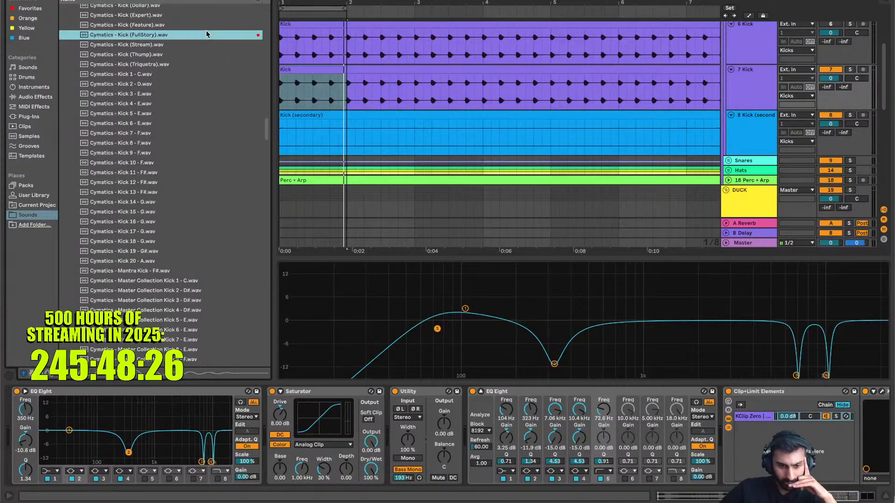
{"action": "scroll", "coordinate": [203, 111], "scroll_direction": "down", "scroll_amount": 10}
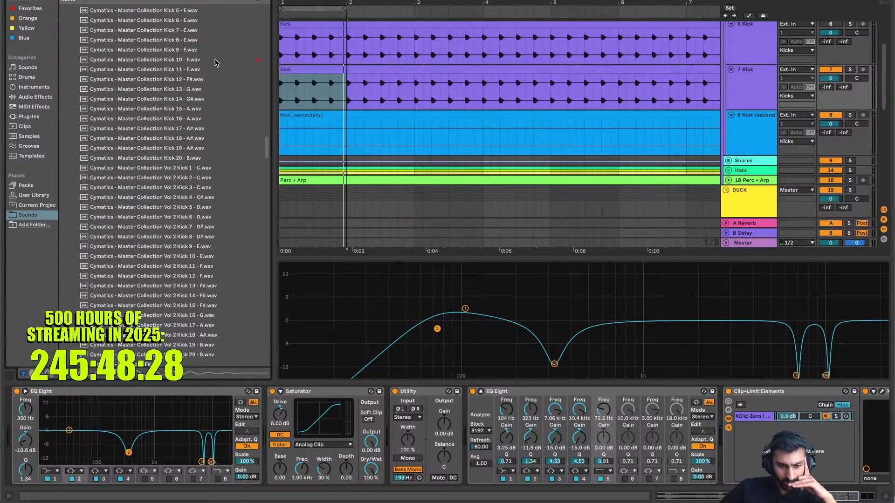
{"action": "left_click", "coordinate": [216, 61]}
{"action": "scroll", "coordinate": [210, 102], "scroll_direction": "down", "scroll_amount": 15}
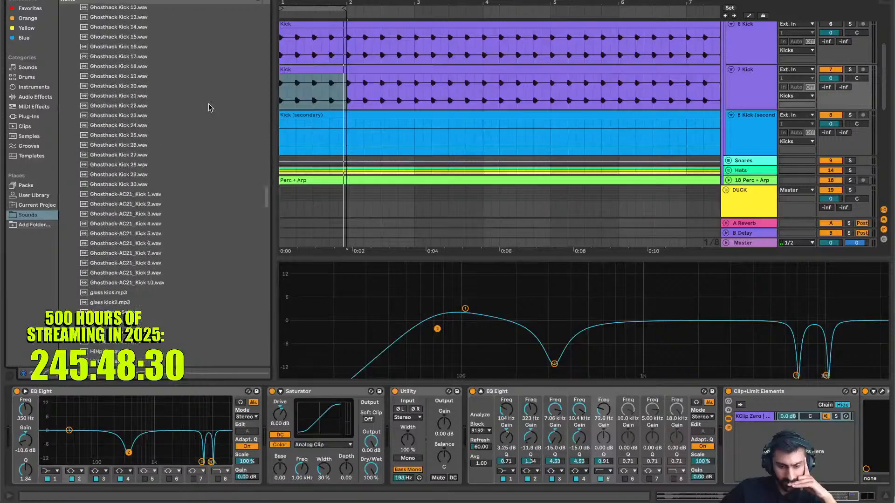
{"action": "scroll", "coordinate": [208, 108], "scroll_direction": "down", "scroll_amount": 20}
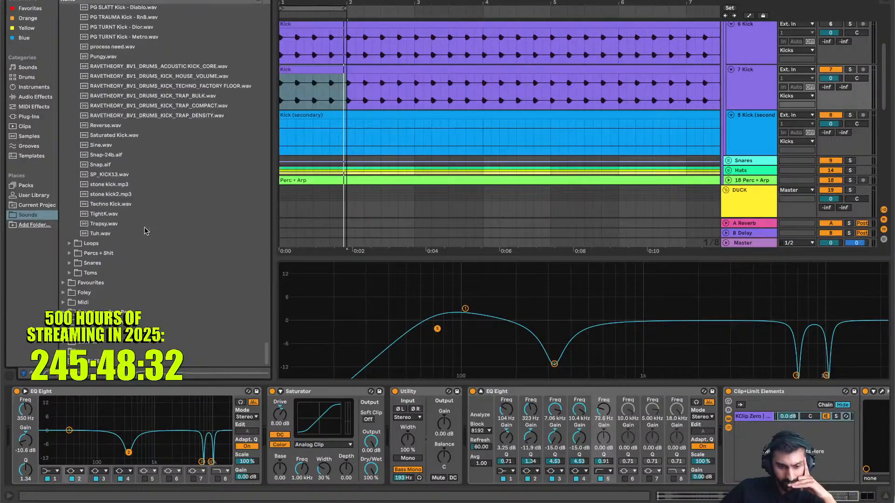
Audition the last kicks in the folder, place Trapsy.wav at the start of track 7, trim it to 1.1.3, and play it
{"action": "left_click", "coordinate": [118, 233]}
{"action": "key", "text": "Up"}
{"action": "key", "text": "Up"}
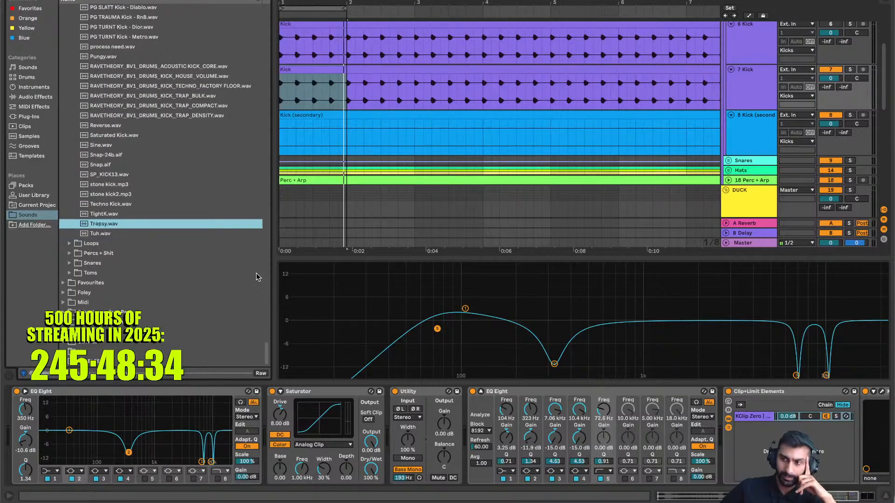
{"action": "key", "text": "Down"}
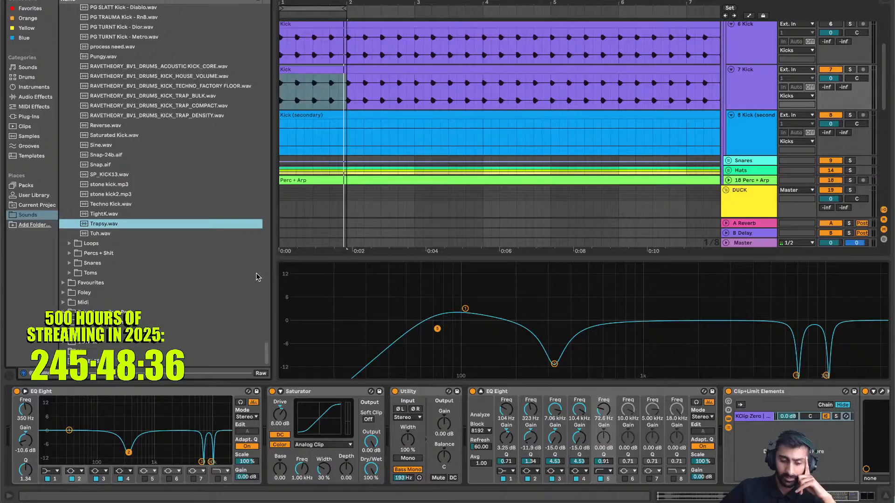
{"action": "left_click_drag", "start_coordinate": [99, 225], "coordinate": [287, 110]}
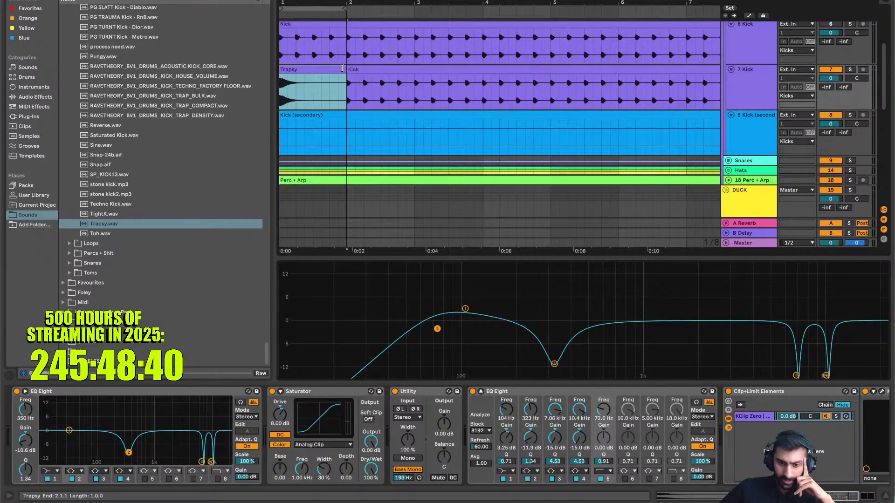
{"action": "left_click_drag", "start_coordinate": [342, 68], "coordinate": [287, 69]}
{"action": "scroll", "coordinate": [325, 137], "scroll_direction": "up", "scroll_amount": 5}
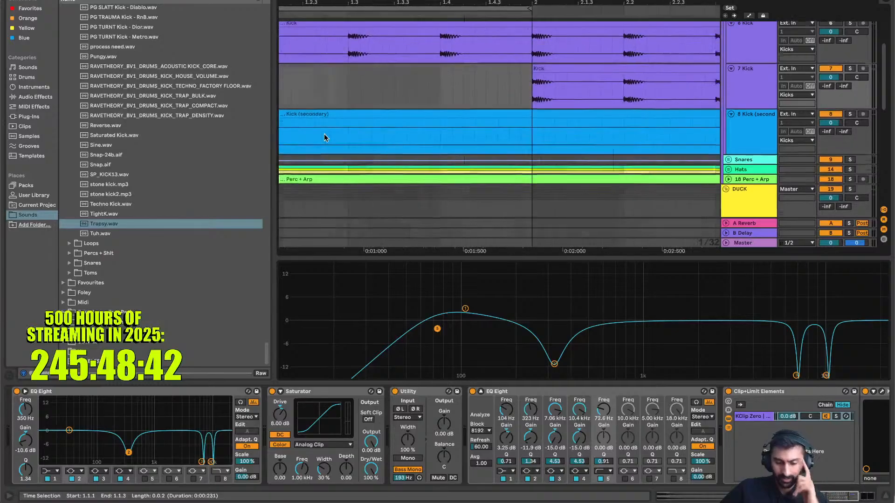
{"action": "key", "text": "space"}
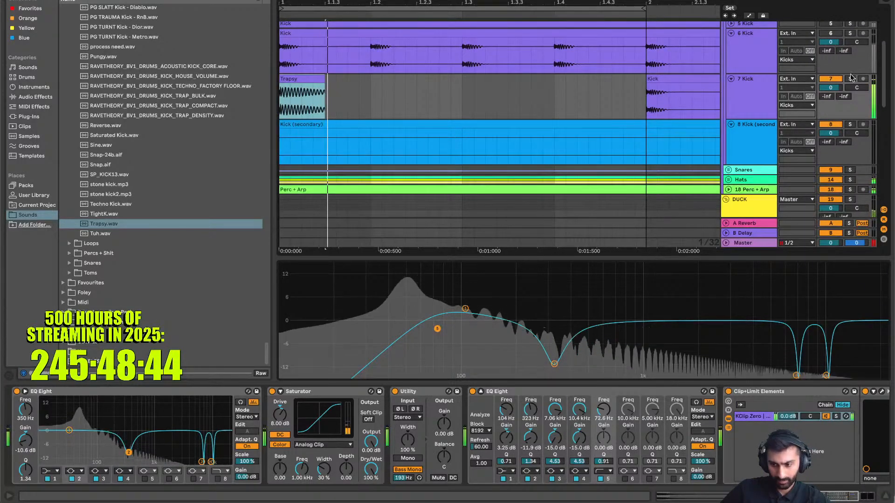
Solo track 7, shorten the Trapsy clip to about 58 ms, and compare its sound with the Clip+Limit Elements rack bypassed
{"action": "left_click", "coordinate": [850, 79]}
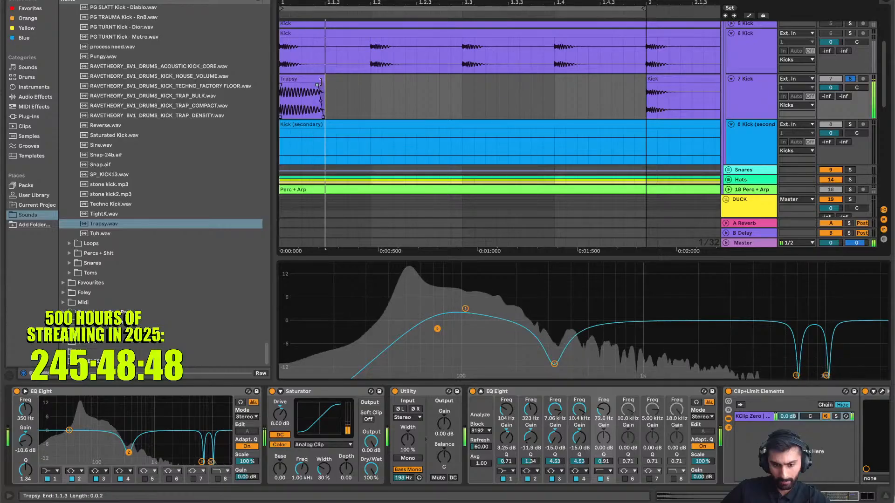
{"action": "left_click_drag", "start_coordinate": [318, 84], "coordinate": [292, 82]}
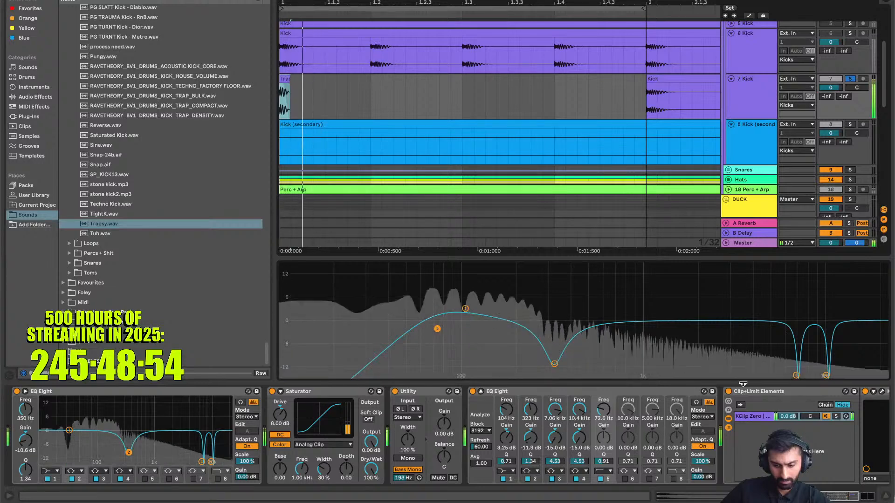
{"action": "left_click", "coordinate": [728, 393]}
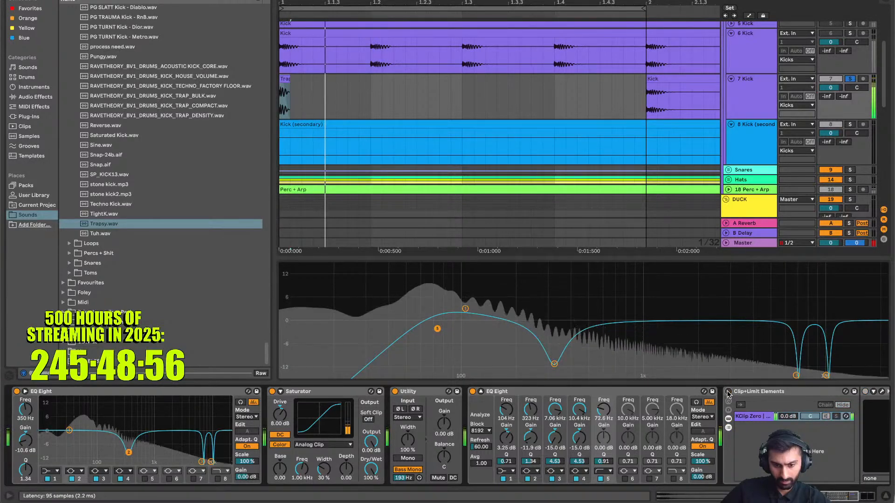
{"action": "left_click", "coordinate": [728, 393]}
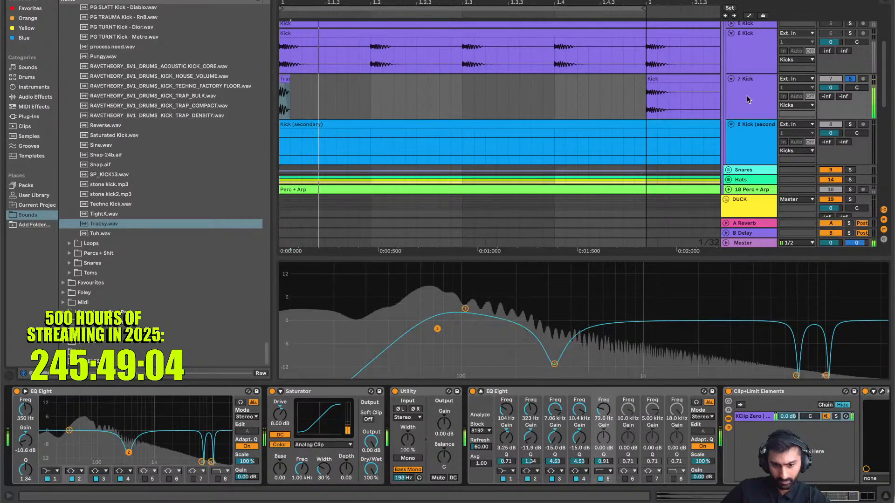
{"action": "right_click", "coordinate": [747, 97]}
{"action": "key", "text": "f"}
{"action": "key", "text": "Return"}
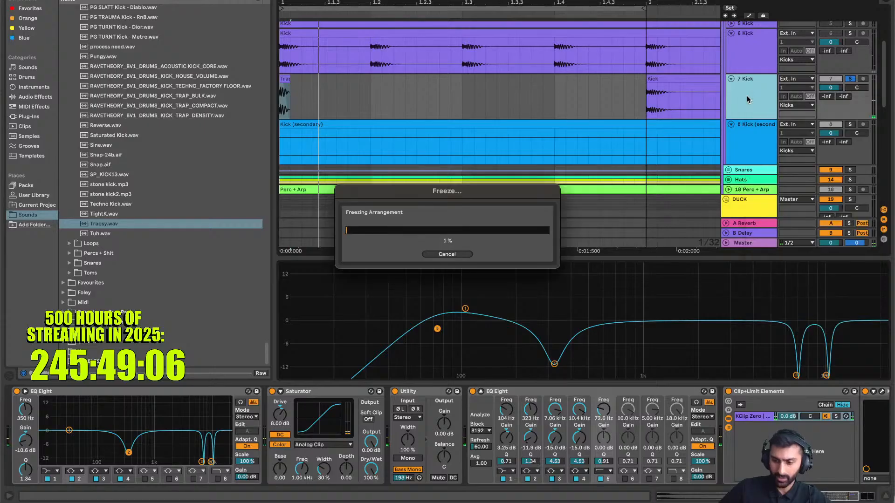
{"action": "left_click", "coordinate": [457, 256]}
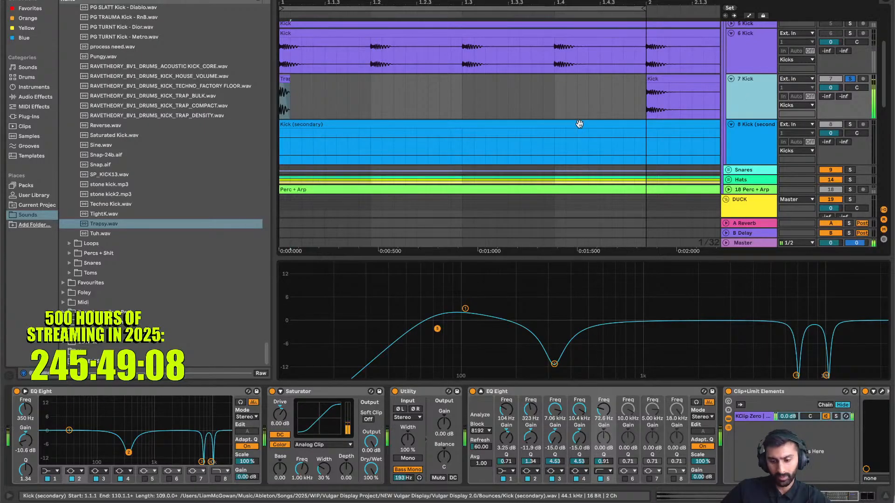
Delete the Kick clips from bar 2 onward on track 7, freeze the track, and flatten it to audio
{"action": "scroll", "coordinate": [553, 127], "scroll_direction": "down", "scroll_amount": 10}
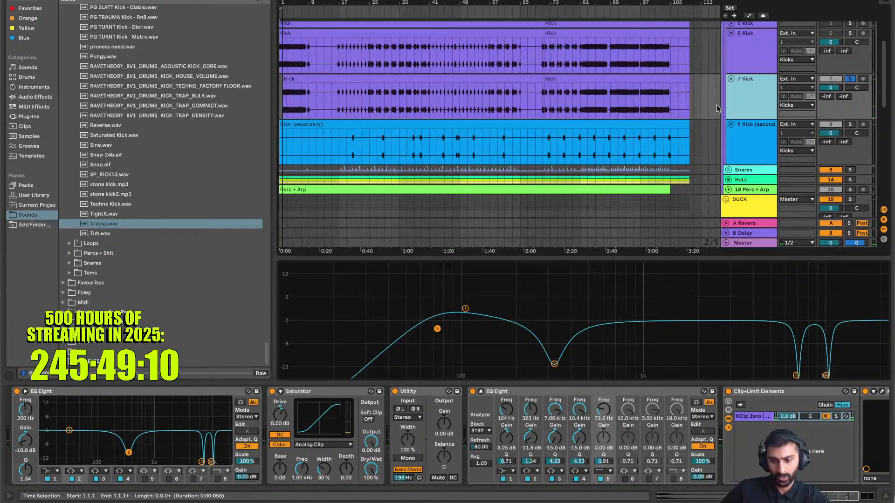
{"action": "left_click_drag", "start_coordinate": [704, 94], "coordinate": [280, 92]}
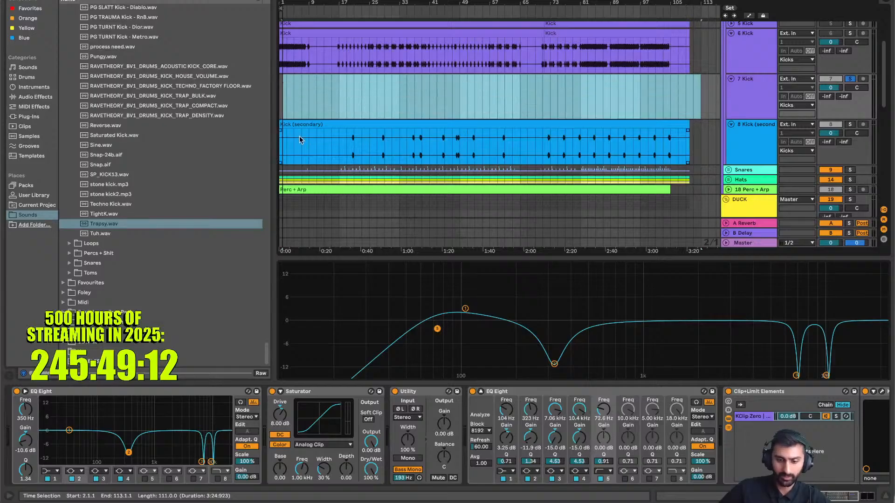
{"action": "key", "text": "Delete"}
{"action": "right_click", "coordinate": [762, 93]}
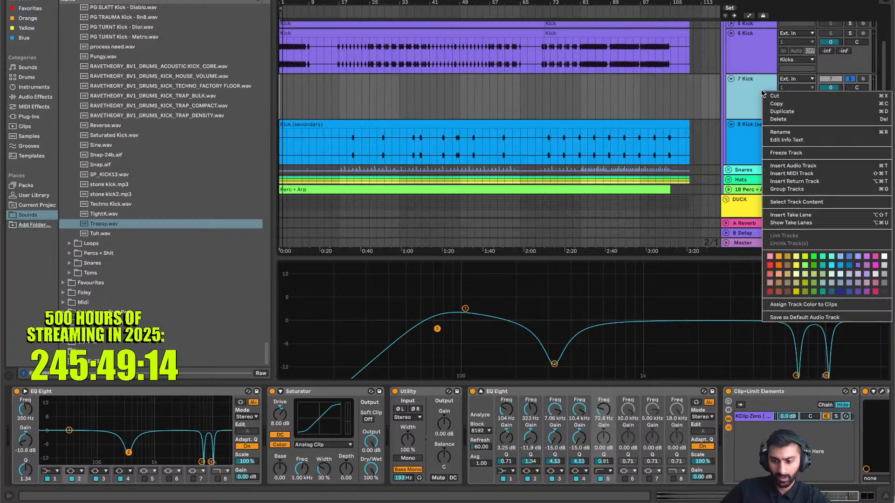
{"action": "left_click", "coordinate": [786, 153]}
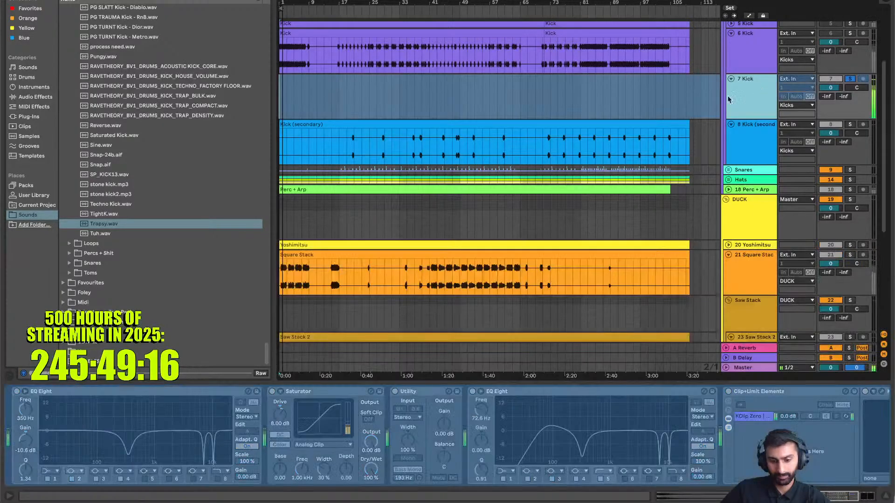
{"action": "right_click", "coordinate": [747, 111]}
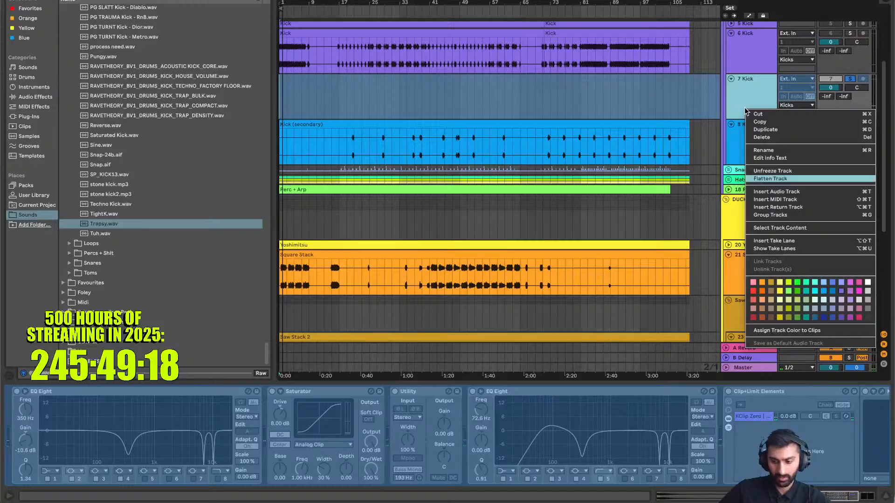
{"action": "left_click", "coordinate": [770, 179]}
Remove the 115 ms tail from the flattened Trapsy clip, keeping only the hit at the track's start
{"action": "scroll", "coordinate": [305, 107], "scroll_direction": "up", "scroll_amount": 10}
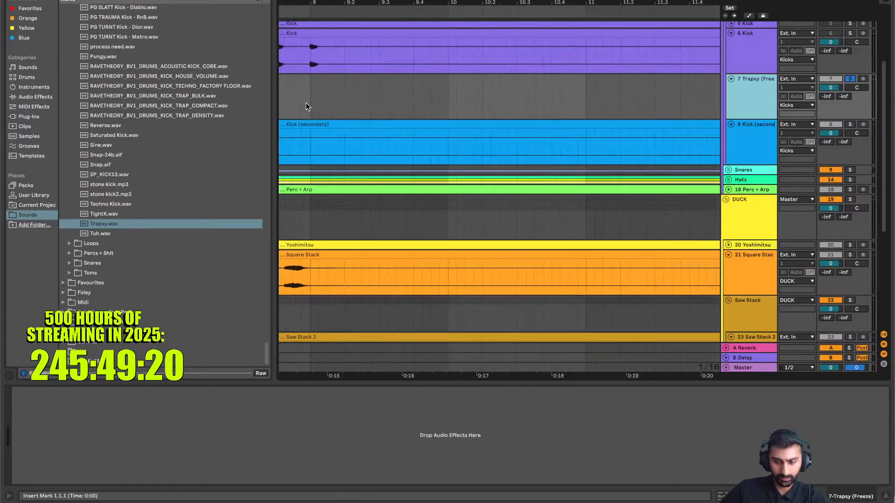
{"action": "scroll", "coordinate": [306, 106], "scroll_direction": "left", "scroll_amount": 10}
{"action": "scroll", "coordinate": [289, 104], "scroll_direction": "up", "scroll_amount": 5}
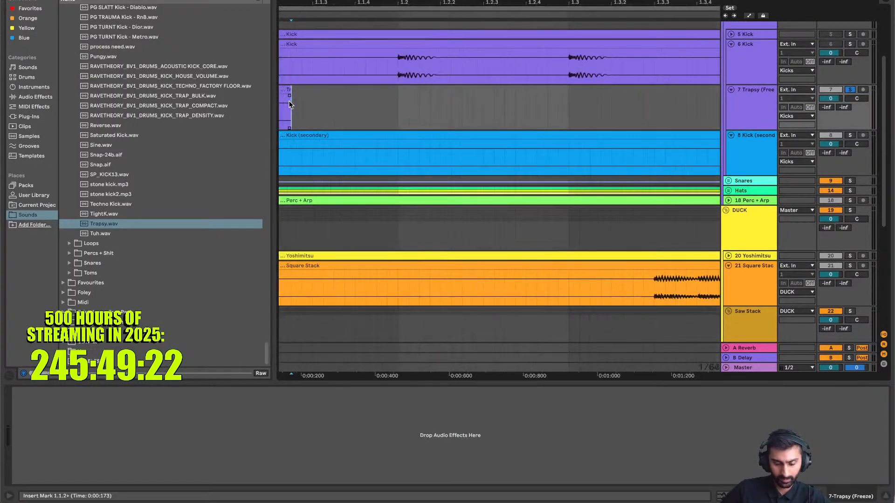
{"action": "left_click", "coordinate": [323, 78]}
{"action": "left_click", "coordinate": [323, 82]}
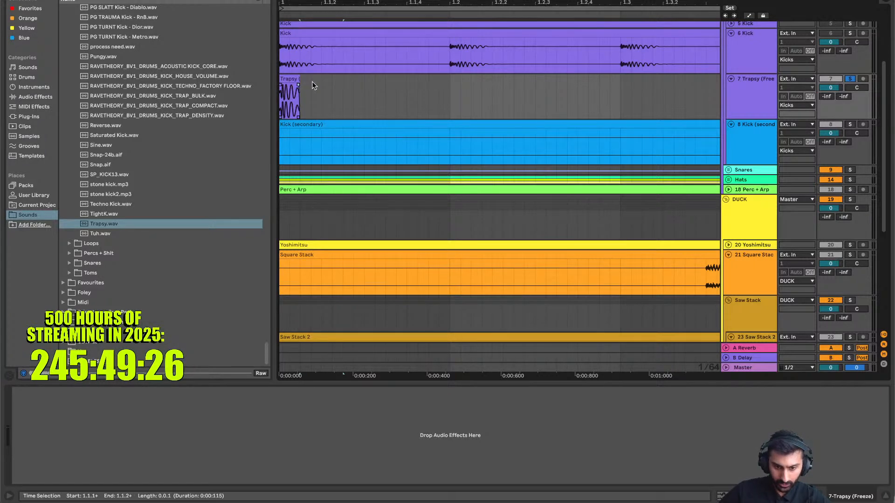
Unfold the Trigger track to examine its clips against the Trapsy hit, and fold it again
{"action": "scroll", "coordinate": [314, 84], "scroll_direction": "up", "scroll_amount": 3}
{"action": "left_click", "coordinate": [725, 36]}
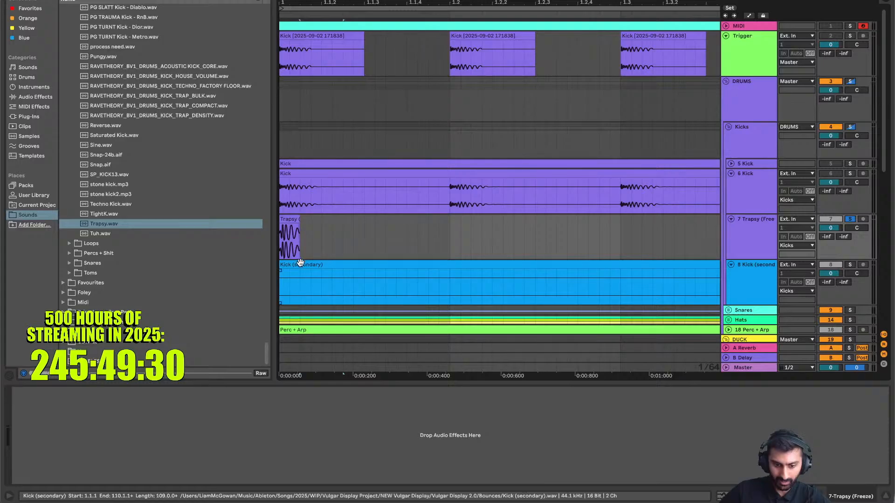
{"action": "left_click", "coordinate": [727, 36]}
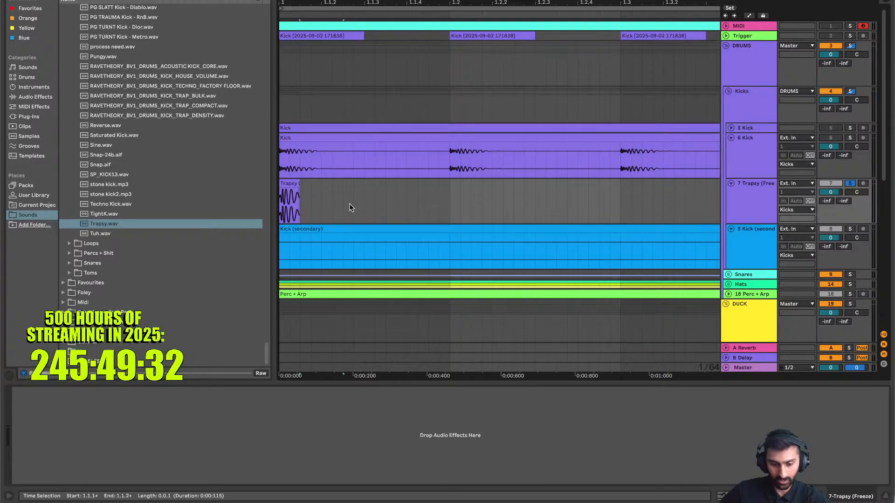
Repeat the Trapsy hit on every beat of track 7, from the start into bar 5
{"action": "scroll", "coordinate": [348, 203], "scroll_direction": "down", "scroll_amount": 5}
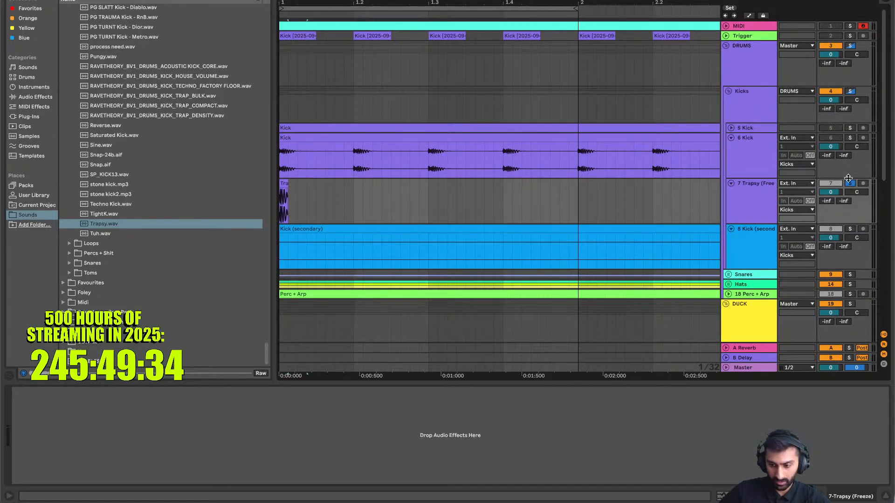
{"action": "left_click_drag", "start_coordinate": [356, 205], "coordinate": [274, 209]}
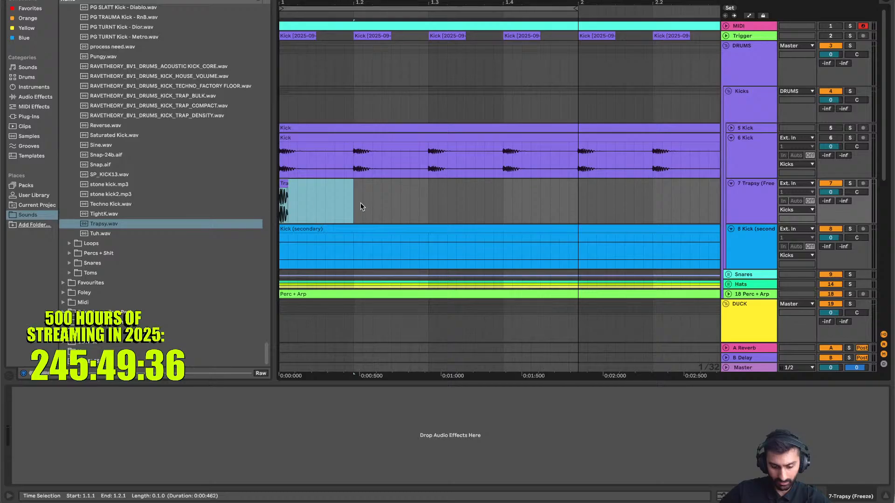
{"action": "scroll", "coordinate": [361, 203], "scroll_direction": "down", "scroll_amount": 4}
{"action": "key", "text": "super+d"}
{"action": "key", "text": "super+d"}
{"action": "key", "text": "super+d"}
{"action": "key", "text": "super+d"}
{"action": "key", "text": "super+d"}
{"action": "key", "text": "super+d"}
{"action": "key", "text": "super+d"}
{"action": "key", "text": "super+d"}
{"action": "key", "text": "super+d"}
{"action": "scroll", "coordinate": [360, 203], "scroll_direction": "down", "scroll_amount": 7}
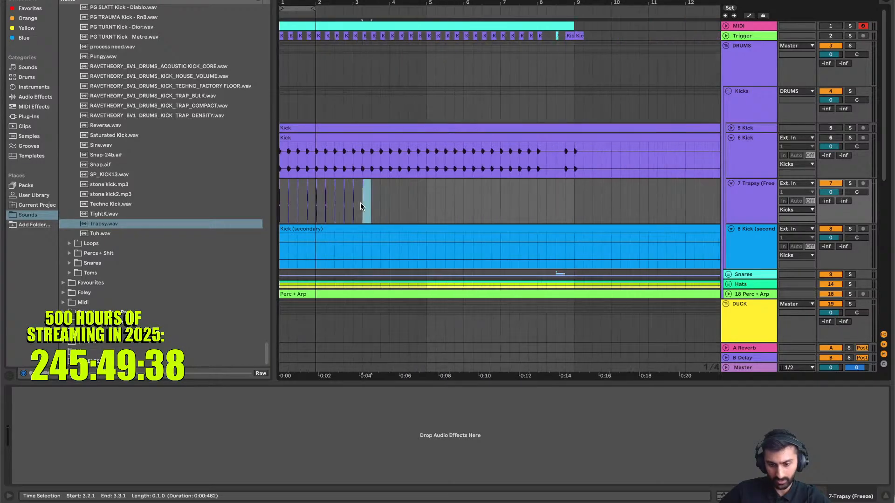
{"action": "key", "text": "super+d"}
{"action": "key", "text": "super+d"}
{"action": "key", "text": "super+d"}
{"action": "key", "text": "super+d"}
{"action": "key", "text": "super+d"}
{"action": "key", "text": "super+d"}
{"action": "key", "text": "super+d"}
{"action": "key", "text": "super+d"}
{"action": "key", "text": "super+d"}
Extend the loop to cover bars 1 to 4 and listen to the repeated Trapsy hits in the mix
{"action": "left_click_drag", "start_coordinate": [314, 8], "coordinate": [426, 4]}
{"action": "key", "text": "space"}
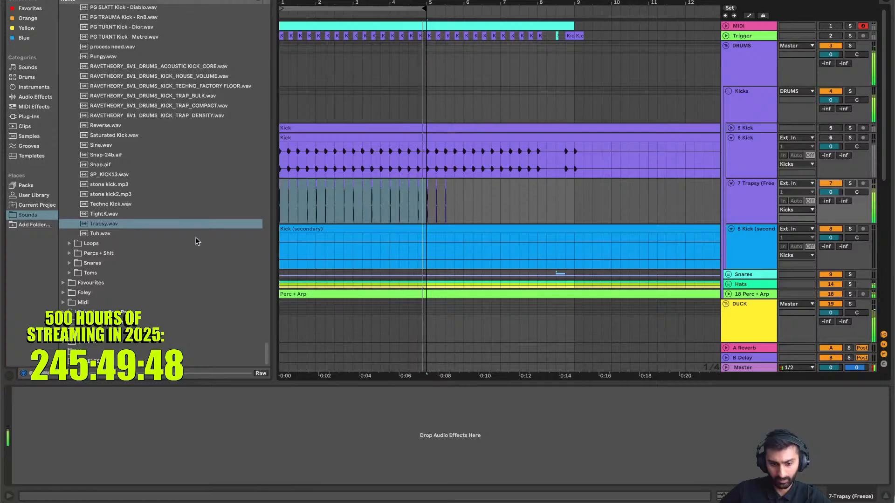
{"action": "key", "text": "space"}
Audition the kick samples listed above Trapsy.wav for a replacement layer, settling on Sine.wav
{"action": "key", "text": "Up"}
{"action": "key", "text": "Up"}
{"action": "key", "text": "Up"}
{"action": "key", "text": "Up"}
{"action": "key", "text": "Up"}
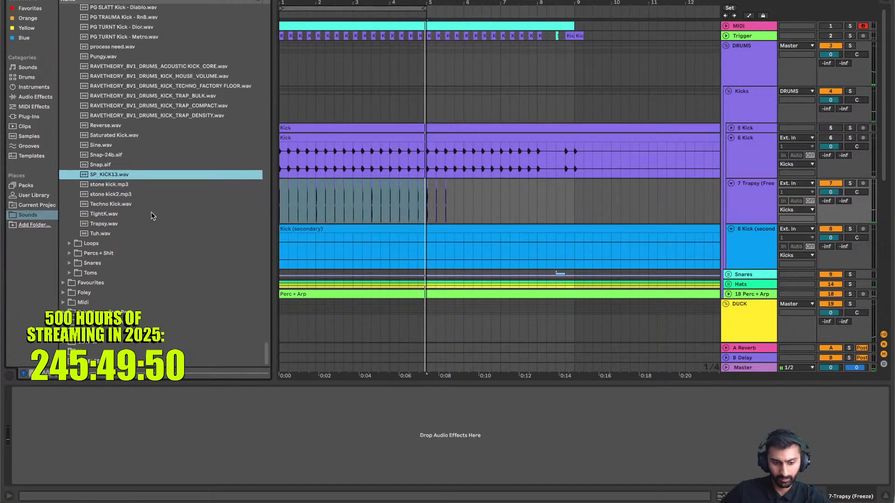
{"action": "key", "text": "Up"}
{"action": "key", "text": "Up"}
{"action": "key", "text": "Up"}
{"action": "key", "text": "Up"}
{"action": "key", "text": "Up"}
{"action": "key", "text": "Down"}
{"action": "key", "text": "Down"}
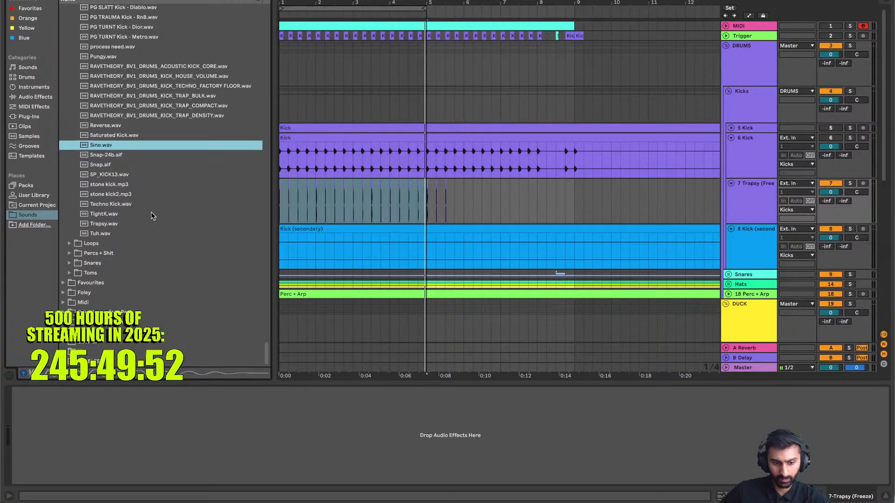
{"action": "key", "text": "Up"}
{"action": "key", "text": "Up"}
{"action": "key", "text": "Down"}
{"action": "key", "text": "Down"}
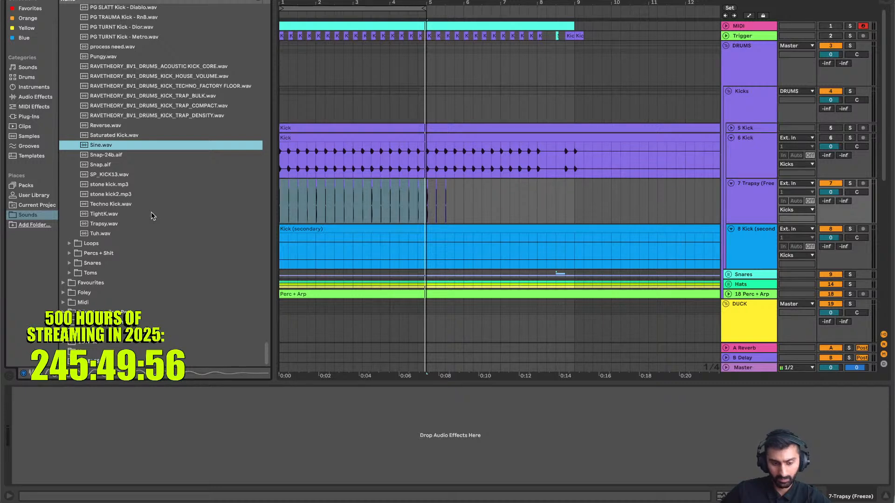
Place Sine.wav over the first Trapsy hit at the start of track 7 and shorten it to about 145 ms
{"action": "left_click_drag", "start_coordinate": [163, 145], "coordinate": [293, 190]}
{"action": "scroll", "coordinate": [281, 213], "scroll_direction": "up", "scroll_amount": 5}
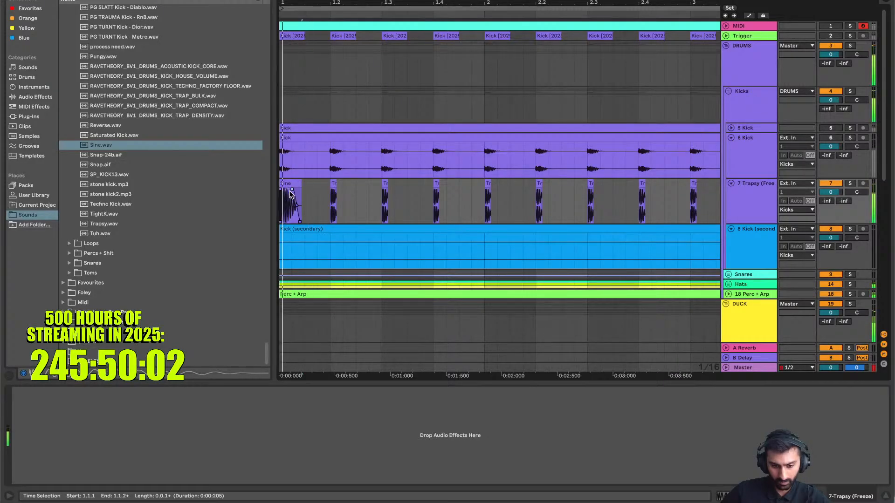
{"action": "scroll", "coordinate": [298, 185], "scroll_direction": "up", "scroll_amount": 6}
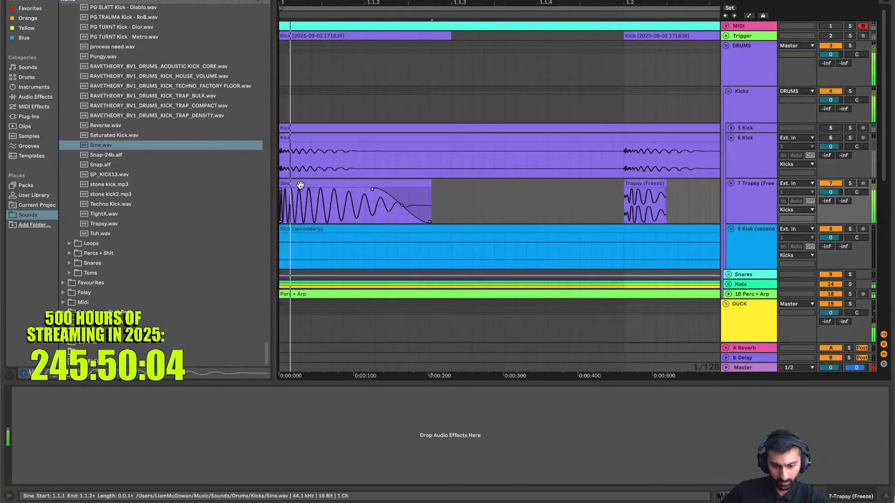
{"action": "left_click_drag", "start_coordinate": [425, 183], "coordinate": [387, 186]}
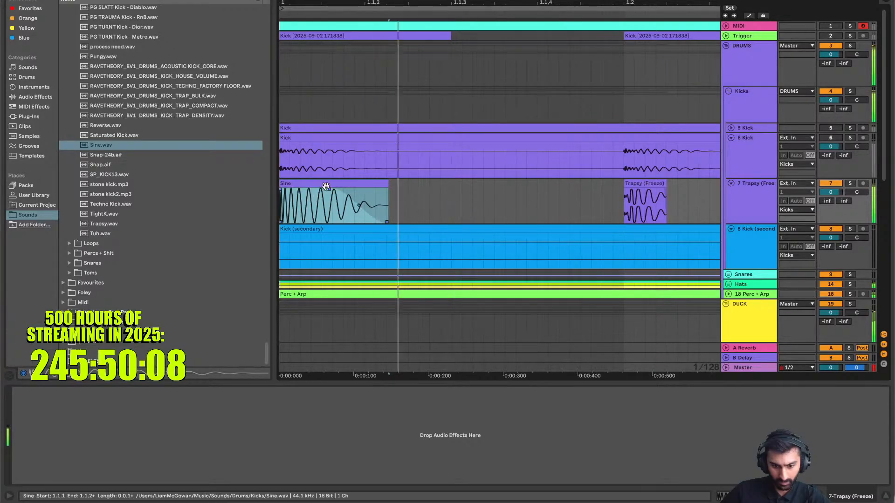
Consolidate the shortened Sine hit on track 7 into a half-beat clip starting at 1.1.1
{"action": "left_click_drag", "start_coordinate": [329, 190], "coordinate": [280, 200]}
{"action": "scroll", "coordinate": [375, 195], "scroll_direction": "down", "scroll_amount": 5}
{"action": "key", "text": "super+j"}
{"action": "scroll", "coordinate": [384, 221], "scroll_direction": "down", "scroll_amount": 5}
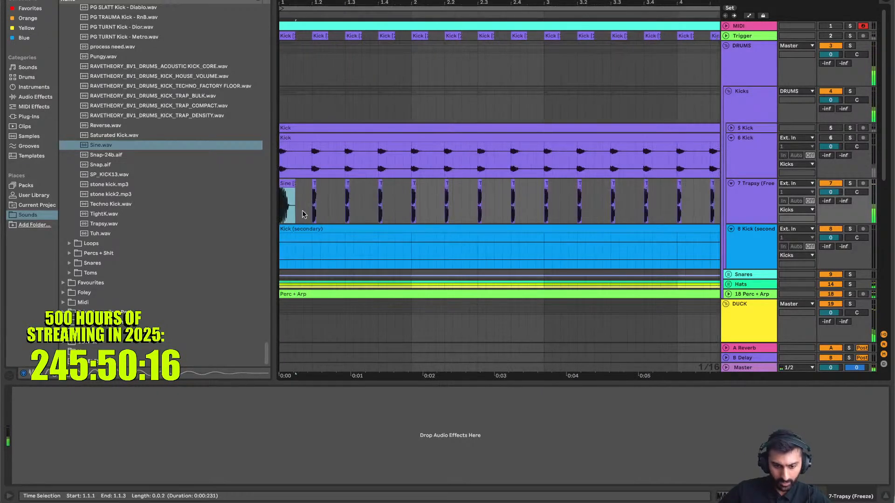
Repeat the consolidated Sine hit on every beat of track 7 from bar 1 into bar 5, replacing the Trapsy hits
{"action": "scroll", "coordinate": [396, 212], "scroll_direction": "down", "scroll_amount": 4}
{"action": "key", "text": "super+d"}
{"action": "key", "text": "super+d"}
{"action": "key", "text": "super+d"}
{"action": "key", "text": "super+d"}
{"action": "key", "text": "super+d"}
{"action": "key", "text": "super+d"}
{"action": "key", "text": "super+d"}
{"action": "key", "text": "super+d"}
{"action": "key", "text": "super+d"}
{"action": "key", "text": "super+d"}
{"action": "key", "text": "super+d"}
{"action": "key", "text": "super+d"}
{"action": "key", "text": "super+d"}
{"action": "key", "text": "super+d"}
{"action": "key", "text": "super+d"}
{"action": "key", "text": "super+d"}
{"action": "key", "text": "super+d"}
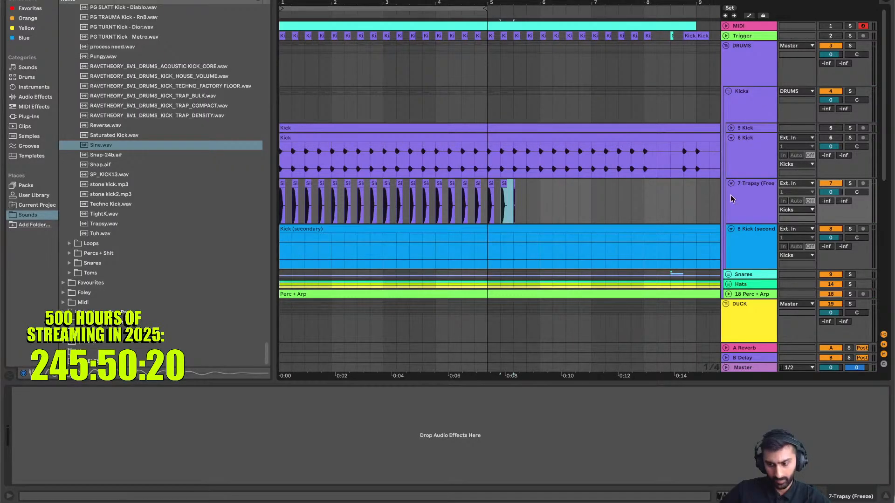
Lower track 7's volume to -10.1 dB while playing the loop from the start
{"action": "left_click", "coordinate": [281, 210]}
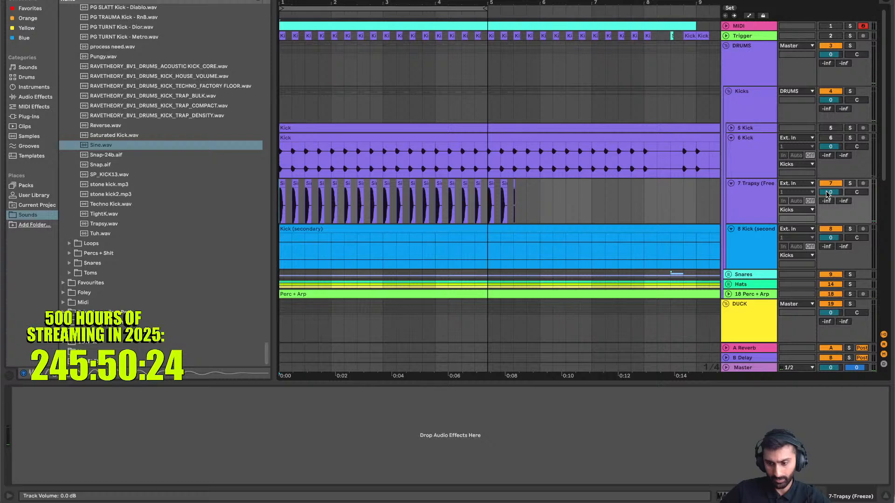
{"action": "key", "text": "space"}
{"action": "mouse_move", "coordinate": [827, 191]}
{"action": "left_mouse_down"}
{"action": "mouse_move", "coordinate": [826, 233]}
{"action": "mouse_move", "coordinate": [826, 209]}
{"action": "left_mouse_up"}
{"action": "key", "text": "space"}
{"action": "key", "text": "space"}
{"action": "key", "text": "space"}
{"action": "key", "text": "space"}
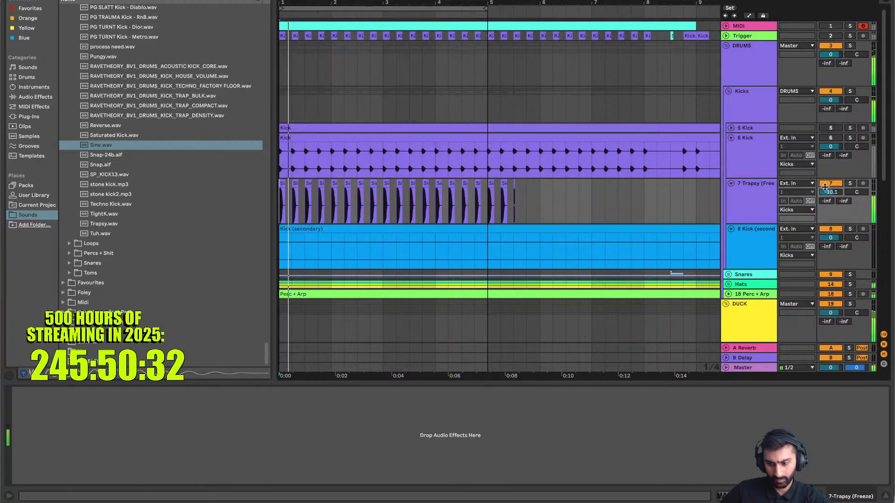
Solo track 7, add an EQ Eight to it, and show the equalizer's expanded display
{"action": "left_click", "coordinate": [850, 183]}
{"action": "left_click", "coordinate": [757, 194]}
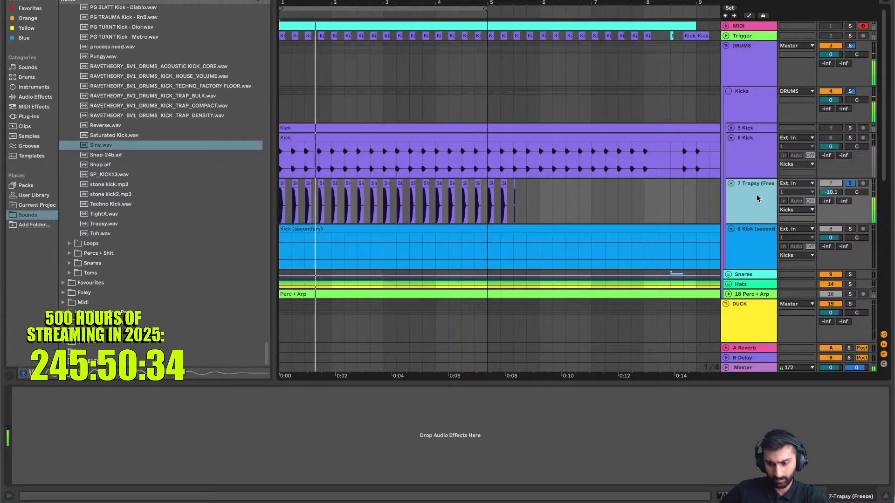
{"action": "left_click", "coordinate": [37, 97]}
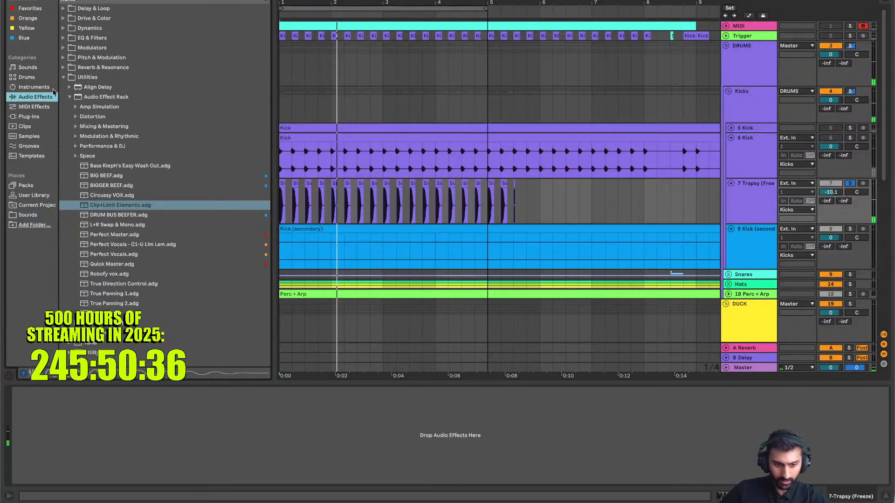
{"action": "left_click", "coordinate": [127, 41]}
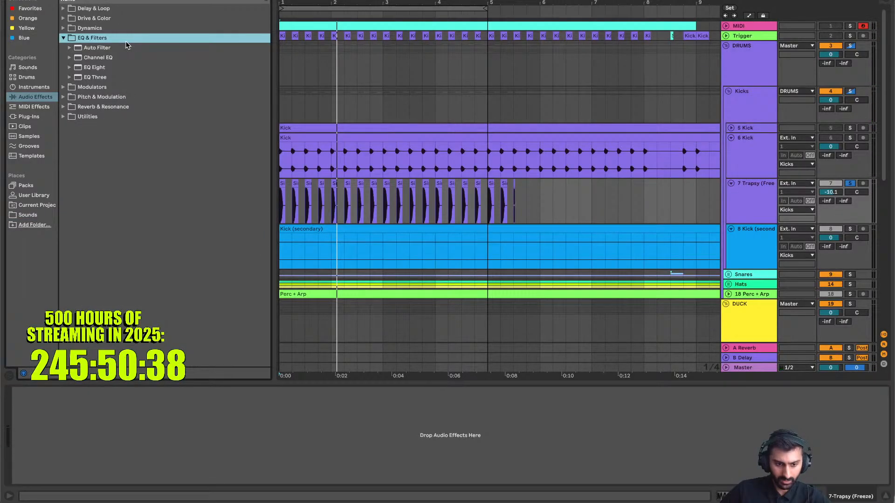
{"action": "double_click", "coordinate": [114, 67]}
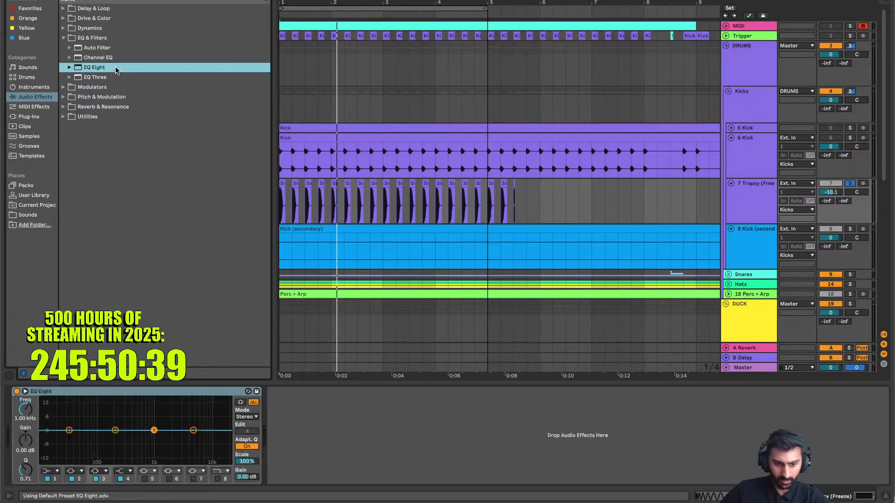
{"action": "left_click", "coordinate": [25, 391]}
Set EQ Eight's band 3 to 3.09 kHz with -14.7 dB gain, judging the cut in playback with track 7 unsoloed
{"action": "left_click_drag", "start_coordinate": [643, 320], "coordinate": [757, 364]}
{"action": "left_click_drag", "start_coordinate": [757, 365], "coordinate": [769, 367]}
{"action": "left_click", "coordinate": [850, 178]}
{"action": "key", "text": "space"}
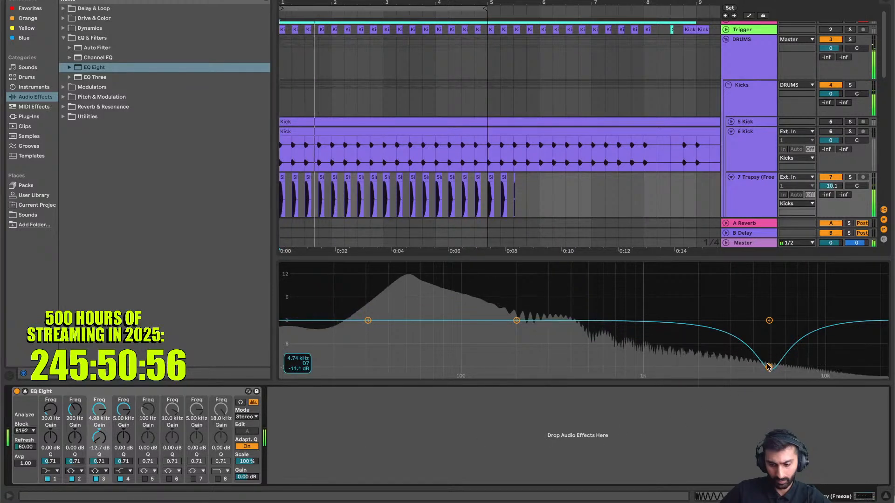
{"action": "left_click_drag", "start_coordinate": [769, 367], "coordinate": [731, 374]}
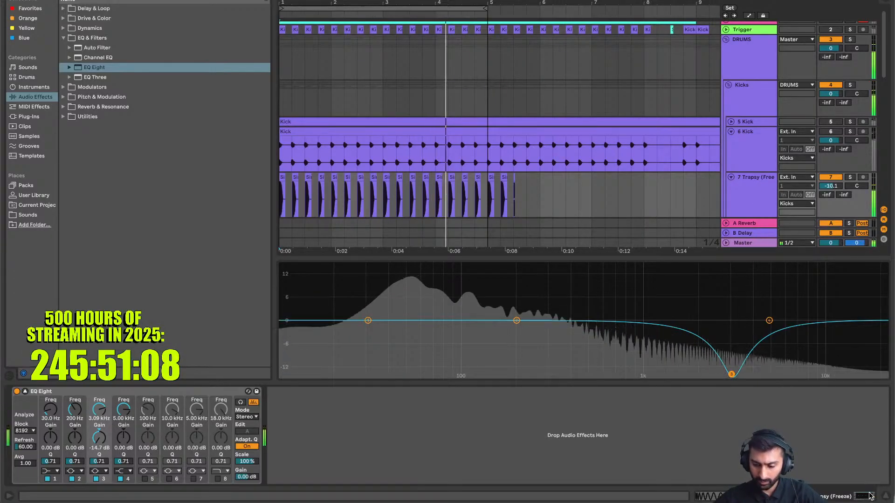
Inspect the effects chain on track 6 Kick and unfold track 5 Kick above it
{"action": "key", "text": "super+alt+l"}
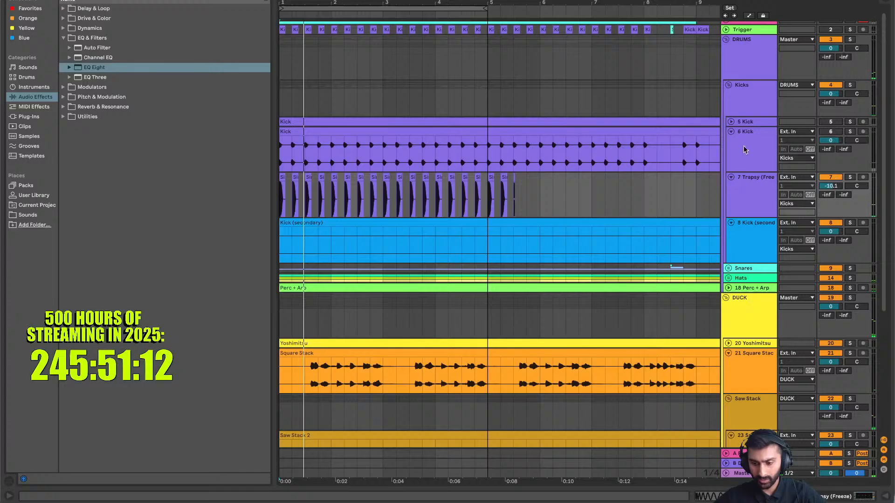
{"action": "left_click", "coordinate": [771, 161]}
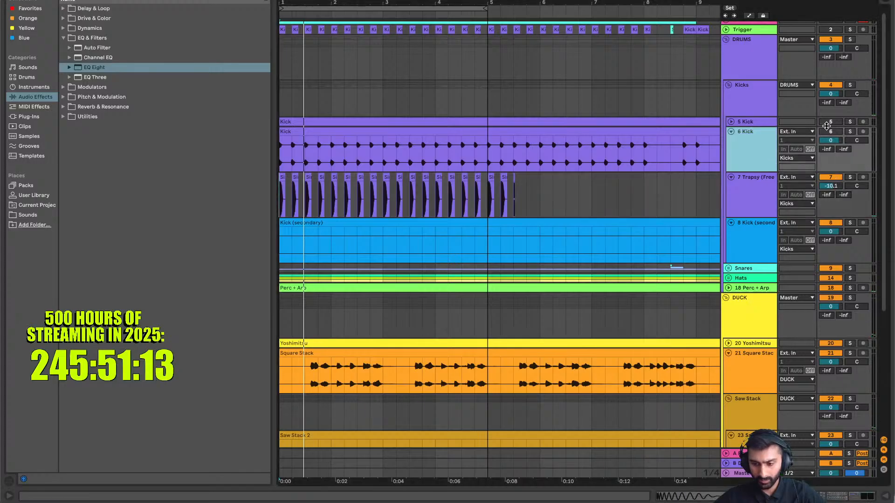
{"action": "double_click", "coordinate": [754, 148]}
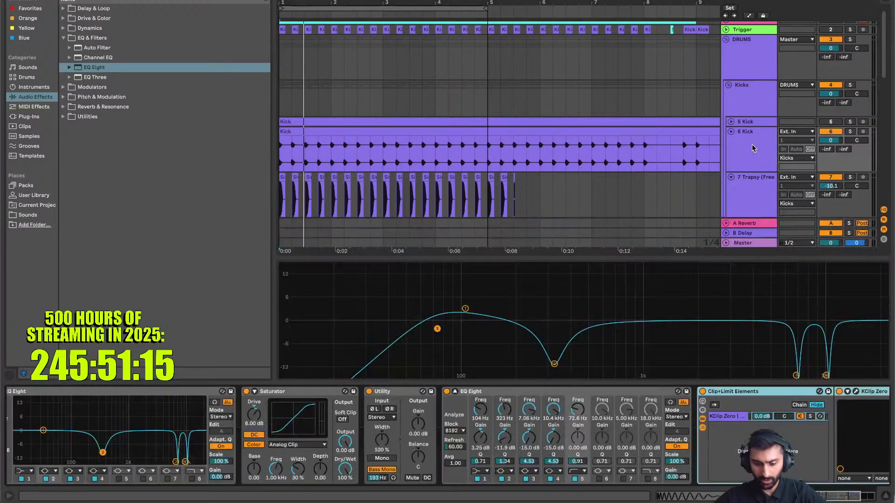
{"action": "left_click", "coordinate": [742, 120]}
{"action": "left_click", "coordinate": [730, 122]}
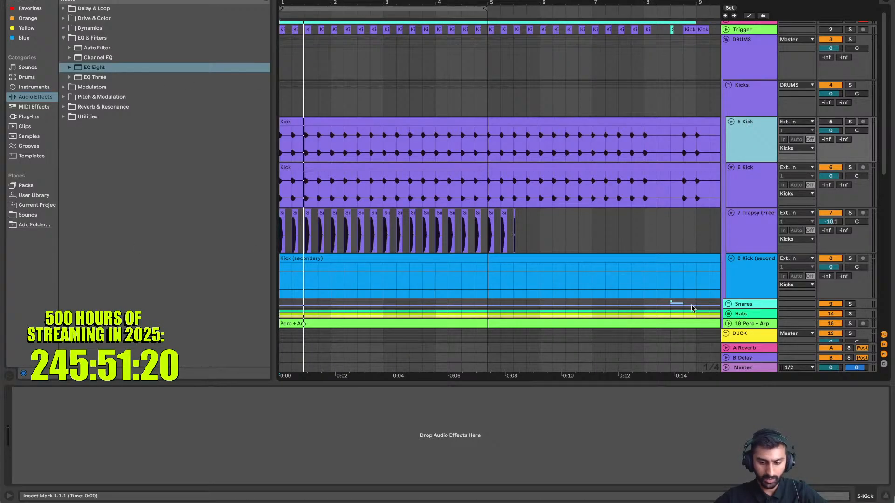
Load the AURoundTripAAC plug-in on the Kicks group, solo track 5 Kick, and show the plug-in's details
{"action": "left_click", "coordinate": [736, 363]}
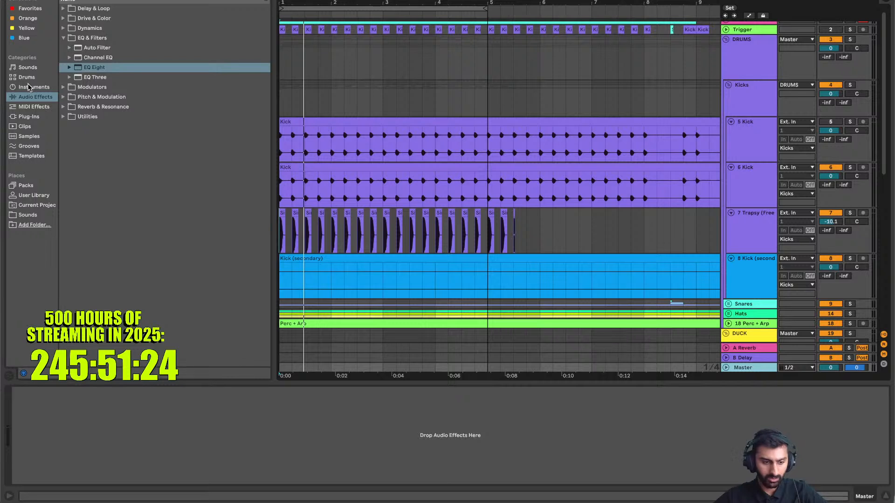
{"action": "left_click", "coordinate": [28, 216]}
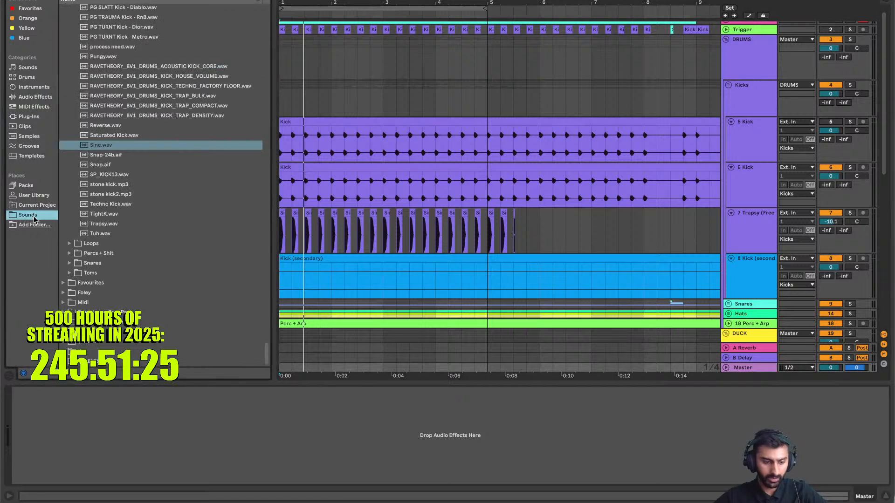
{"action": "left_click", "coordinate": [27, 115]}
{"action": "left_click", "coordinate": [119, 233]}
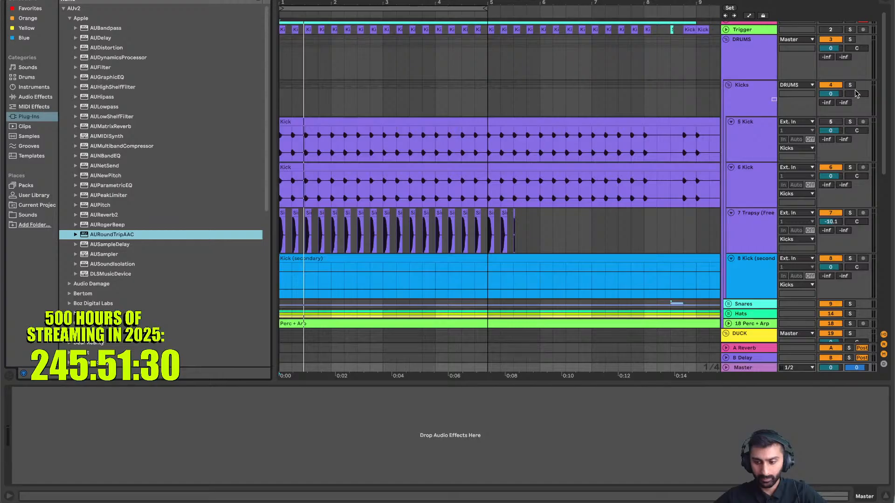
{"action": "left_click_drag", "start_coordinate": [856, 93], "coordinate": [856, 94]}
{"action": "left_click", "coordinate": [756, 107]}
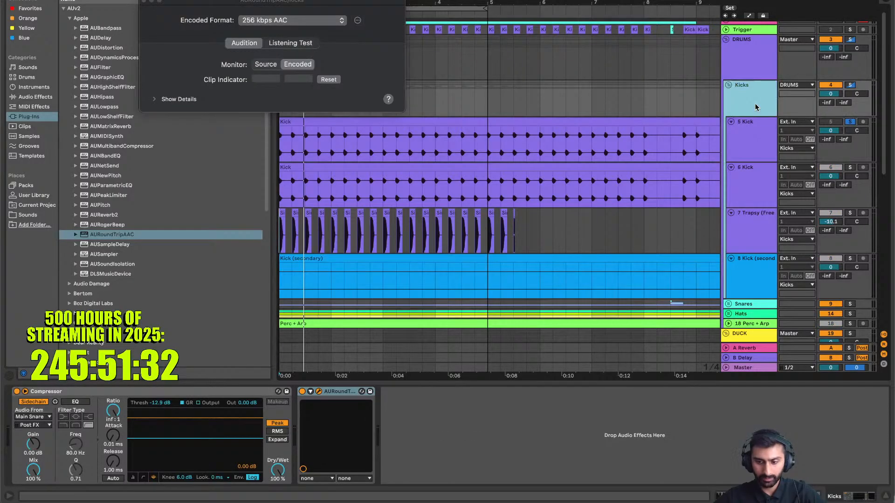
{"action": "left_click", "coordinate": [154, 99]}
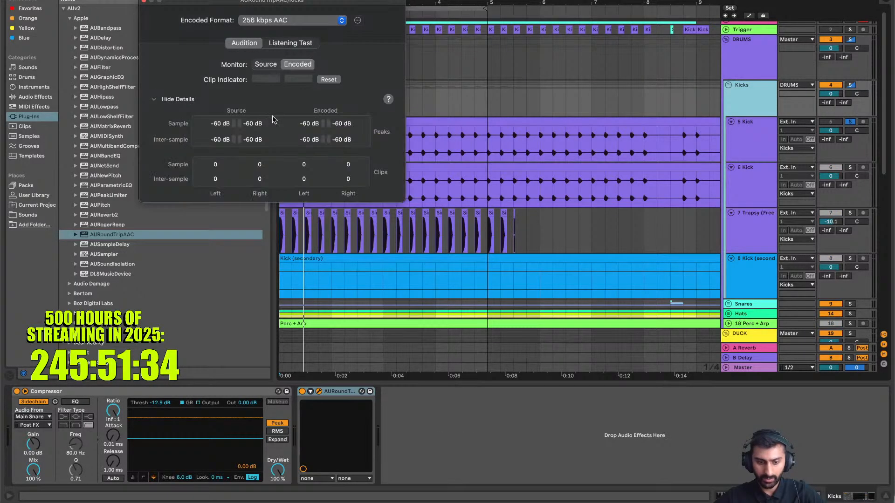
Play the soloed track 5 Kick and measure its peak levels with AURoundTripAAC on the Kicks group
{"action": "left_click", "coordinate": [448, 123]}
{"action": "key", "text": "space"}
{"action": "left_click", "coordinate": [411, 95]}
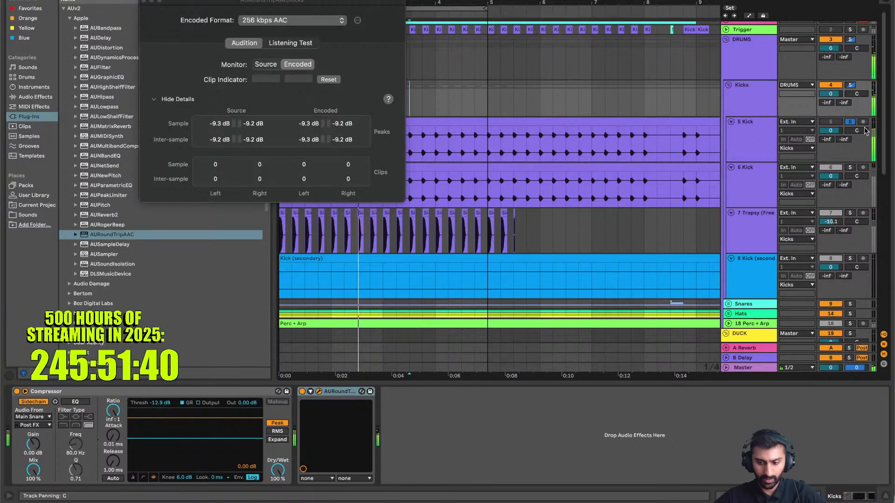
{"action": "left_click", "coordinate": [758, 135]}
{"action": "left_click", "coordinate": [752, 105]}
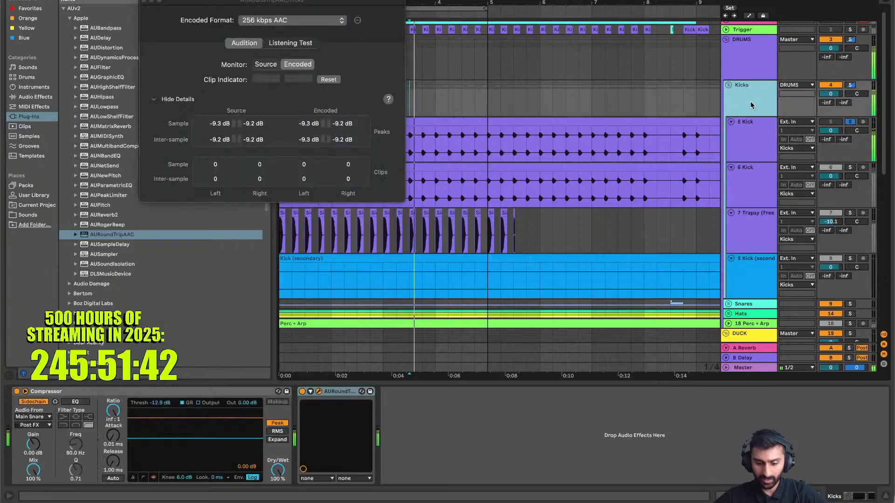
Close the AURoundTripAAC window, set track 6 Kick's volume to -9.2 dB, and solo that track
{"action": "left_click", "coordinate": [143, 3]}
{"action": "left_click", "coordinate": [830, 179]}
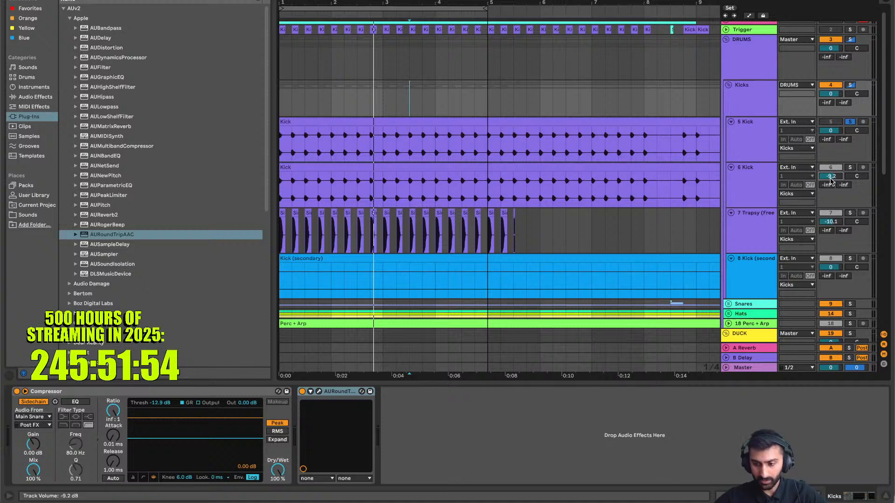
{"action": "left_click", "coordinate": [772, 111]}
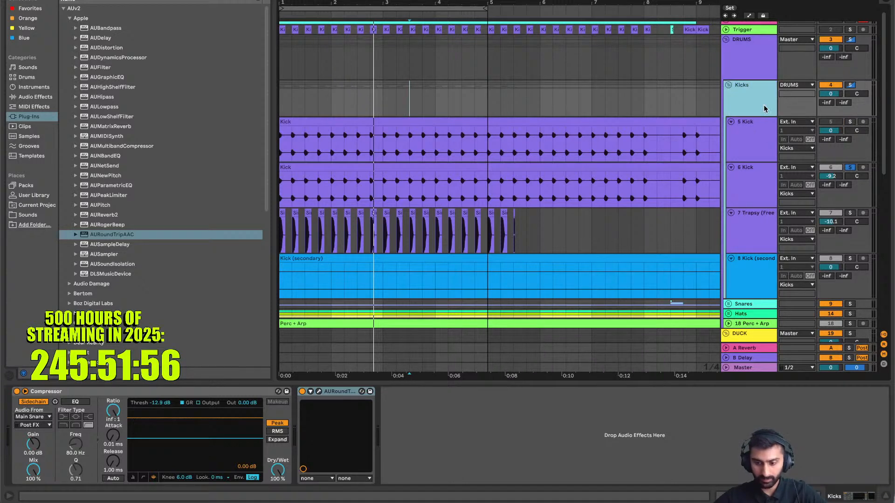
Reopen AURoundTripAAC on the Kicks group with its details shown and reset its clip indicator
{"action": "left_click", "coordinate": [320, 392]}
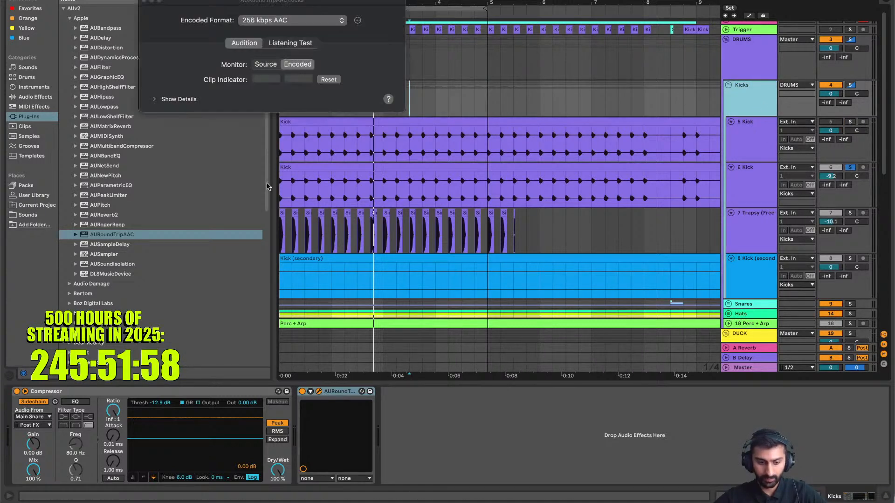
{"action": "left_click", "coordinate": [157, 100]}
{"action": "left_click", "coordinate": [327, 79]}
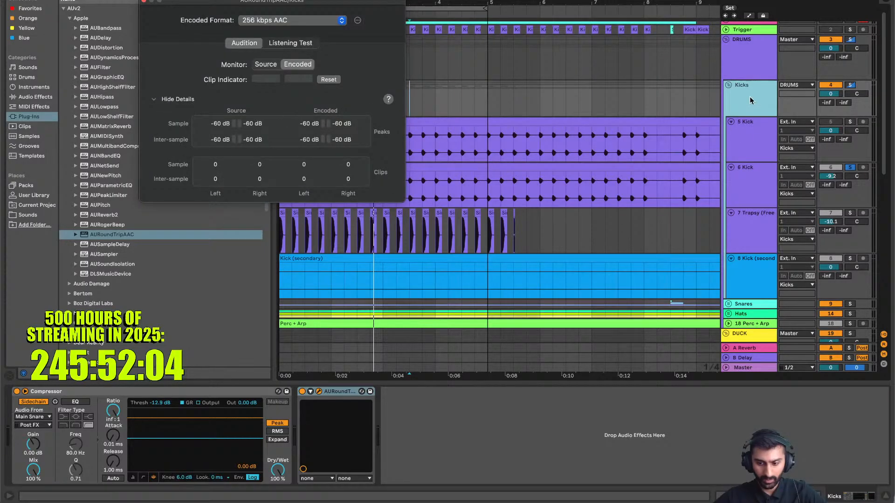
Play tracks 5 and 6 Kick in solo and set track 6's volume to -7.9 dB to match their peak levels
{"action": "key", "text": "space"}
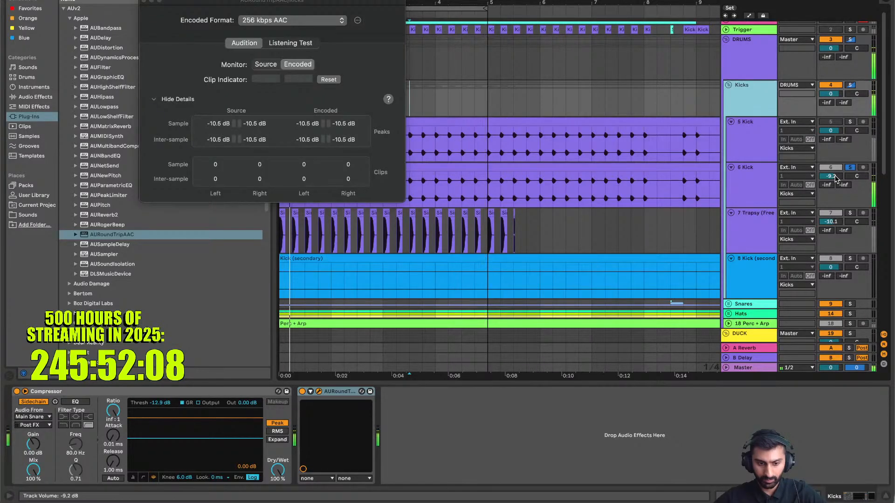
{"action": "left_click_drag", "start_coordinate": [835, 179], "coordinate": [835, 173]}
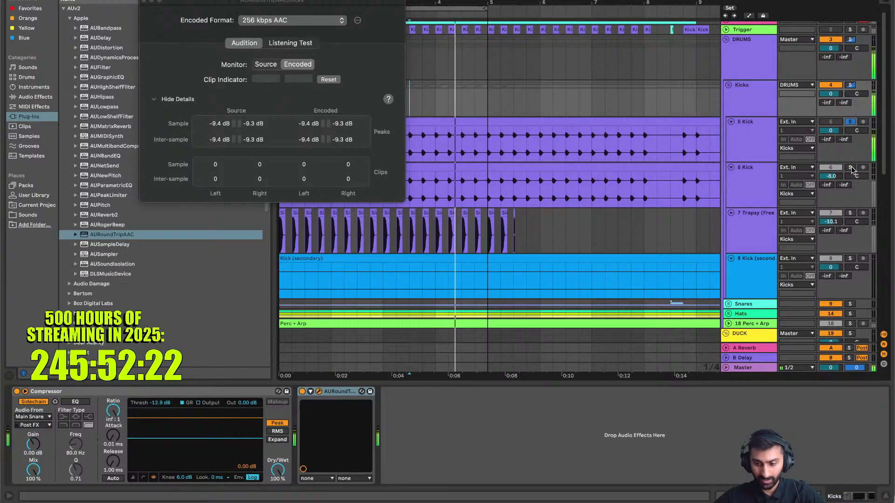
{"action": "left_click", "coordinate": [850, 167]}
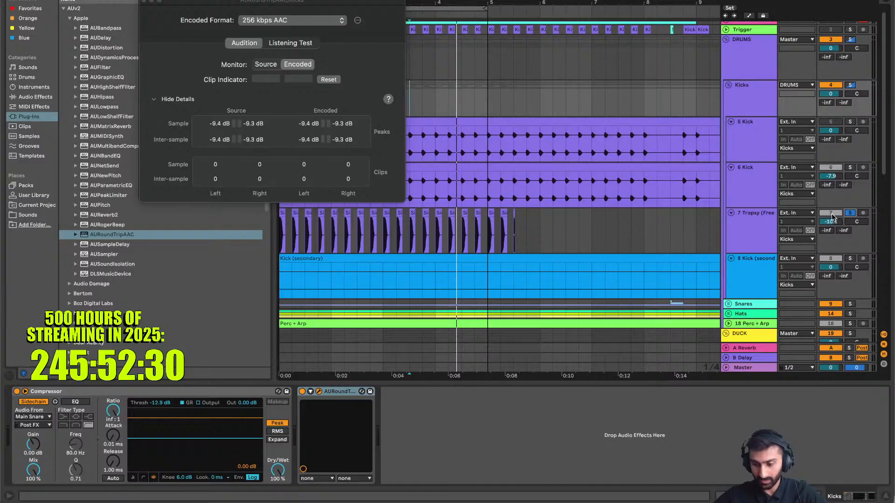
Solo track 7 Trapsy and measure its peak levels with the reset AURoundTripAAC on the Kicks group
{"action": "left_click", "coordinate": [761, 227]}
{"action": "left_click", "coordinate": [758, 89]}
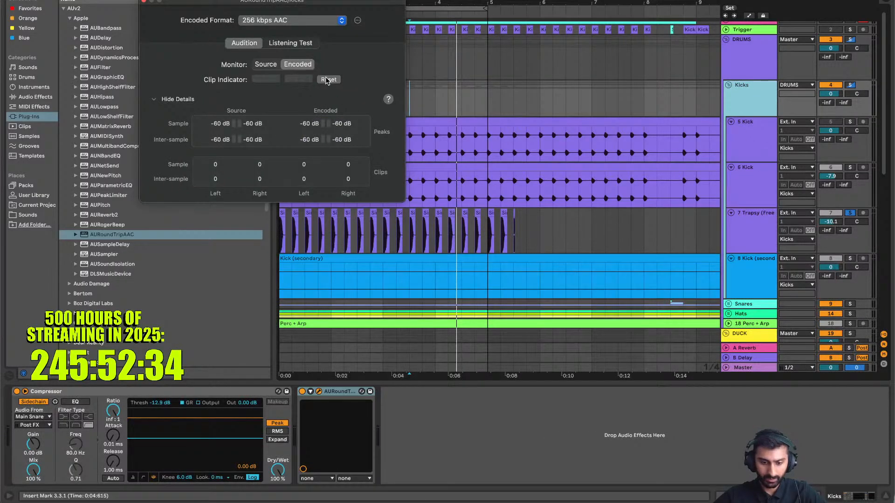
{"action": "key", "text": "space"}
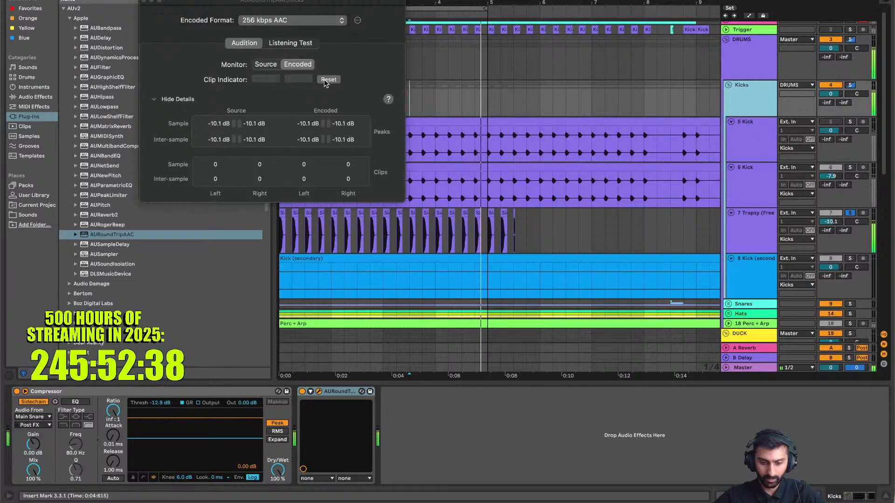
{"action": "key", "text": "space"}
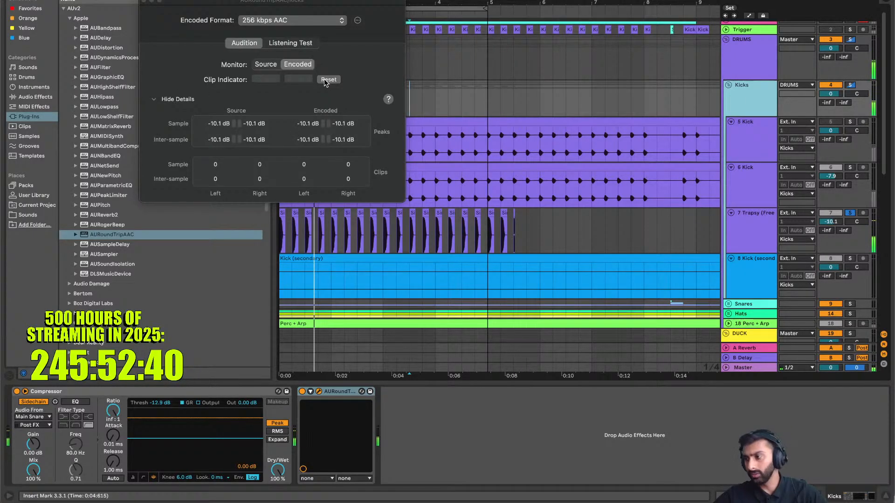
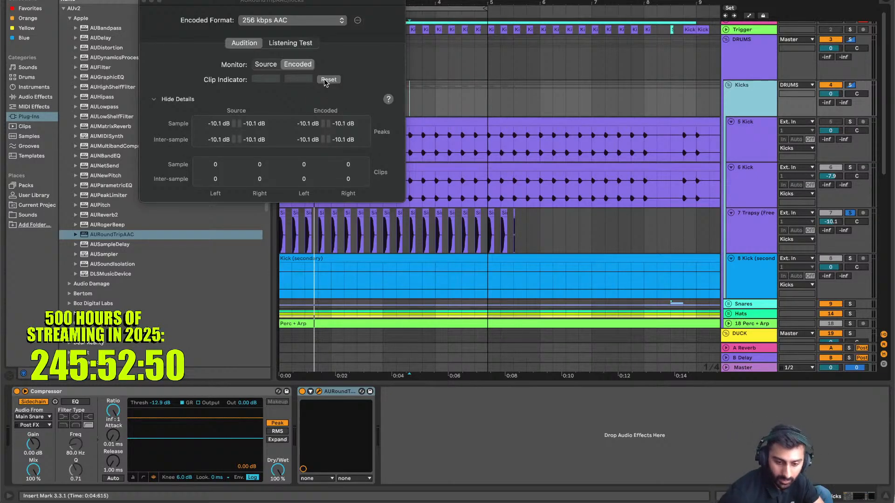
Set track 7 Trapsy's volume to -9.3 dB during playback and compare it with track 5 Kick
{"action": "key", "text": "space"}
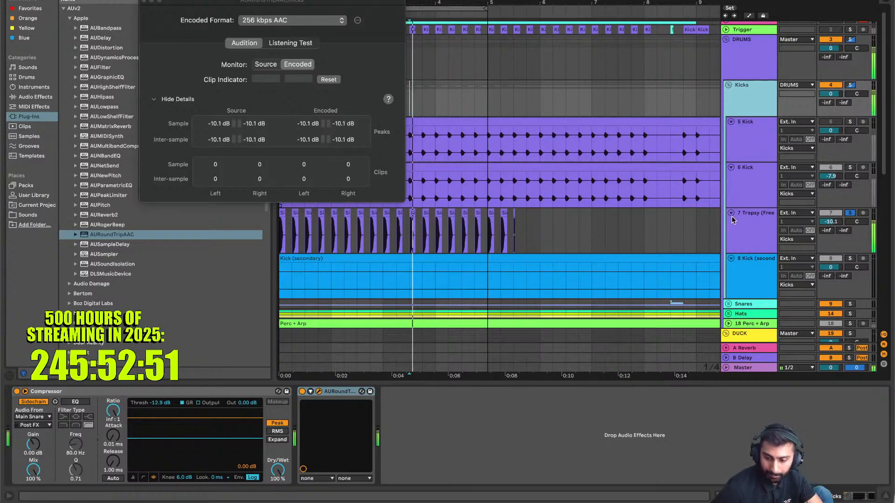
{"action": "left_click", "coordinate": [824, 222]}
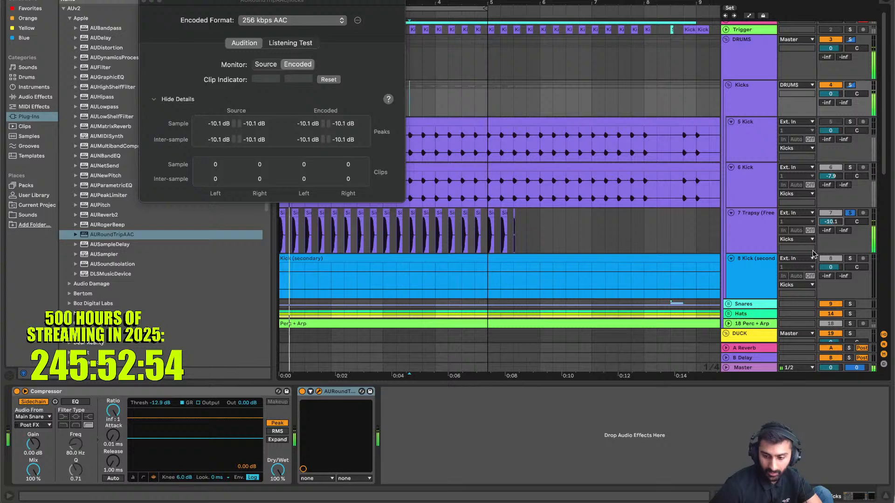
{"action": "left_click", "coordinate": [851, 122]}
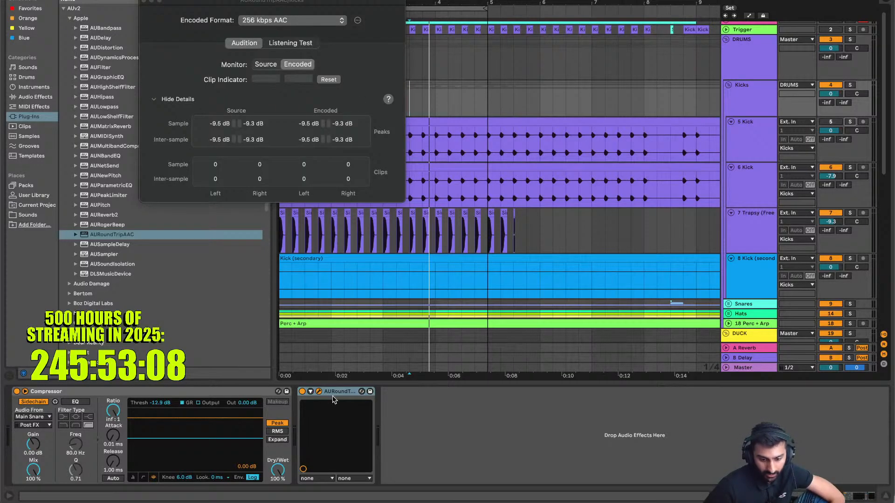
Delete AURoundTripAAC from the Kicks group and mute track 6 Kick
{"action": "key", "text": "Delete"}
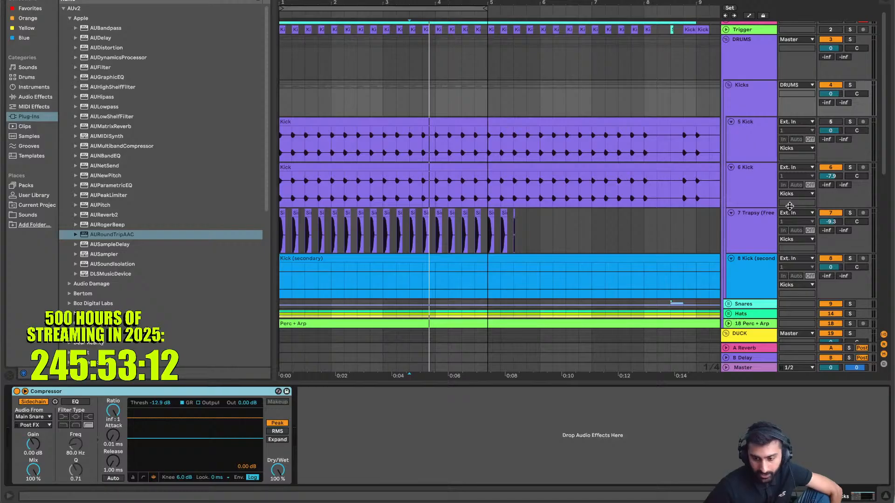
{"action": "left_click", "coordinate": [836, 170]}
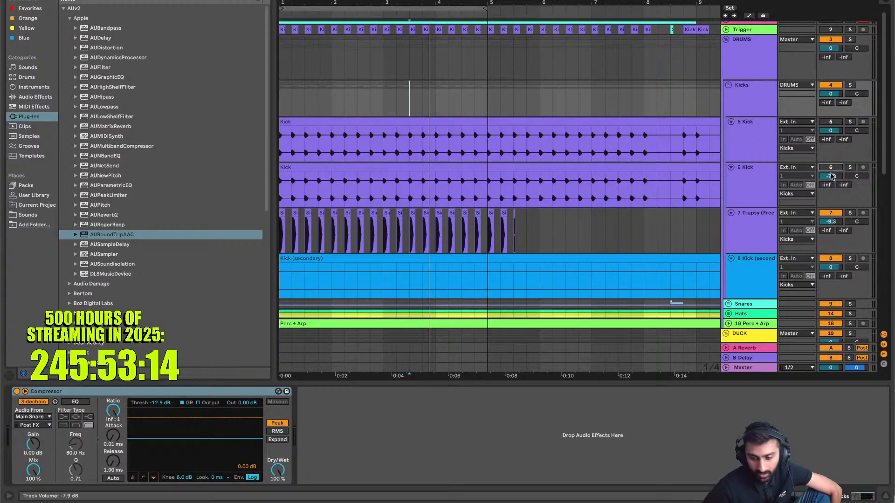
Fold tracks 5 Kick, 6 Kick and 7 Trapsy in the arrangement
{"action": "left_click", "coordinate": [736, 121]}
{"action": "key", "text": "u"}
{"action": "key", "text": "Down"}
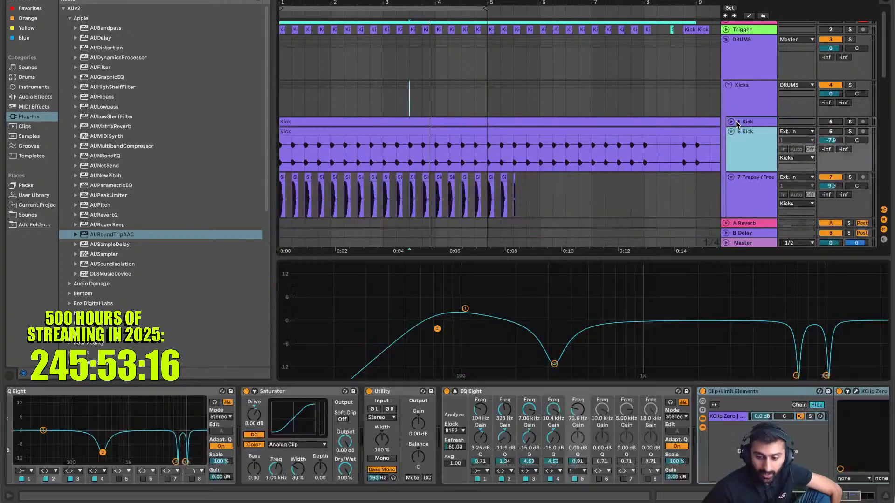
{"action": "key", "text": "u"}
{"action": "key", "text": "Down"}
{"action": "key", "text": "u"}
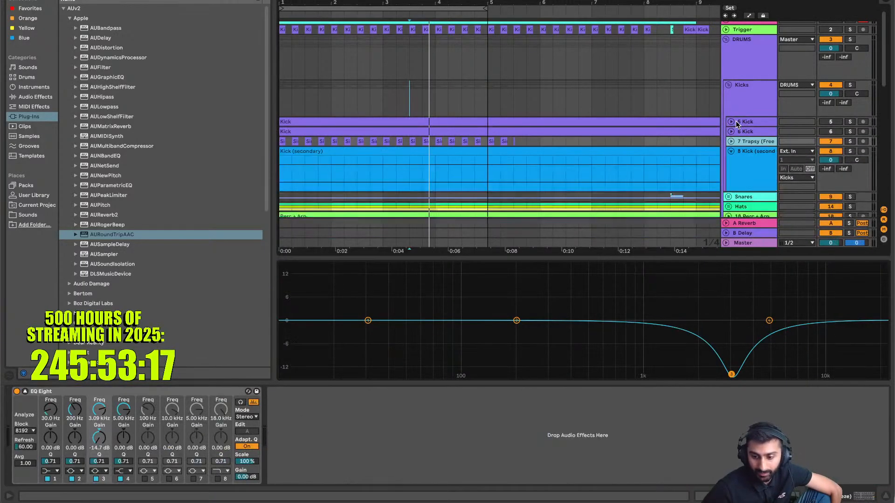
Play the mix with only one of tracks 5 Kick, 6 Kick and 7 Trapsy active at a time to compare the kicks
{"action": "left_click", "coordinate": [836, 142]}
{"action": "left_click", "coordinate": [834, 122]}
{"action": "key", "text": "space"}
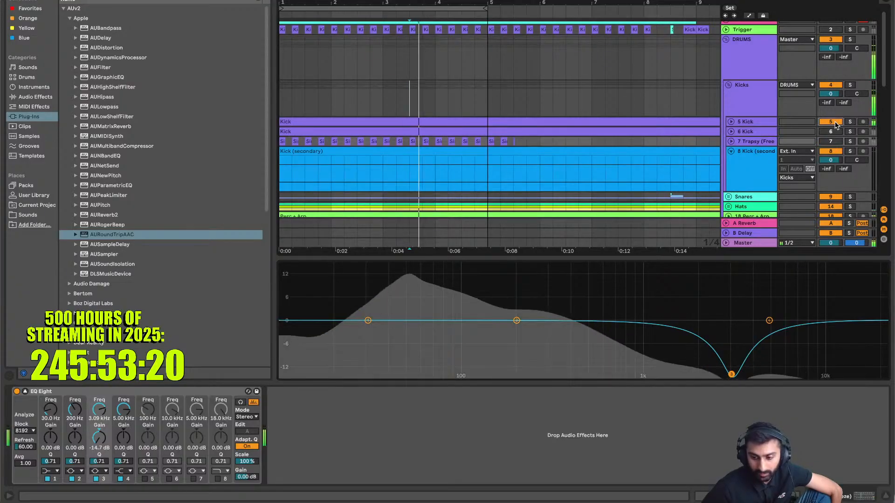
{"action": "left_click", "coordinate": [748, 133]}
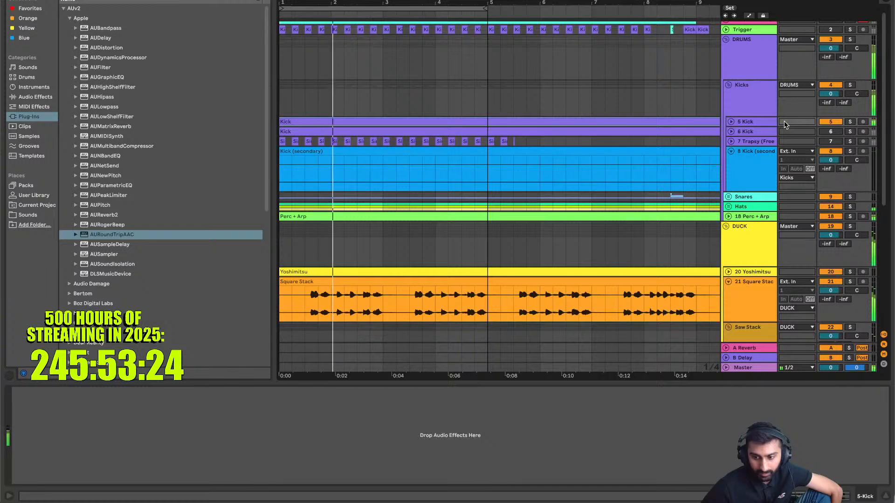
{"action": "left_click", "coordinate": [835, 132]}
{"action": "key", "text": "space"}
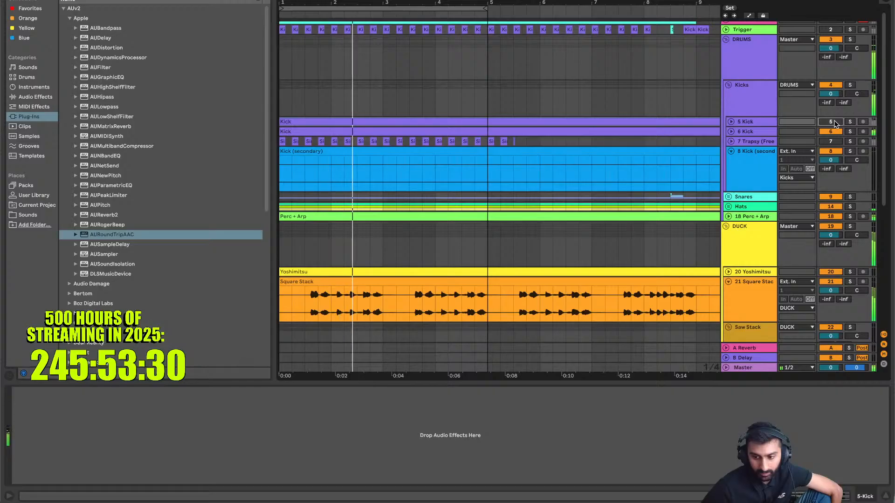
{"action": "left_click", "coordinate": [831, 139]}
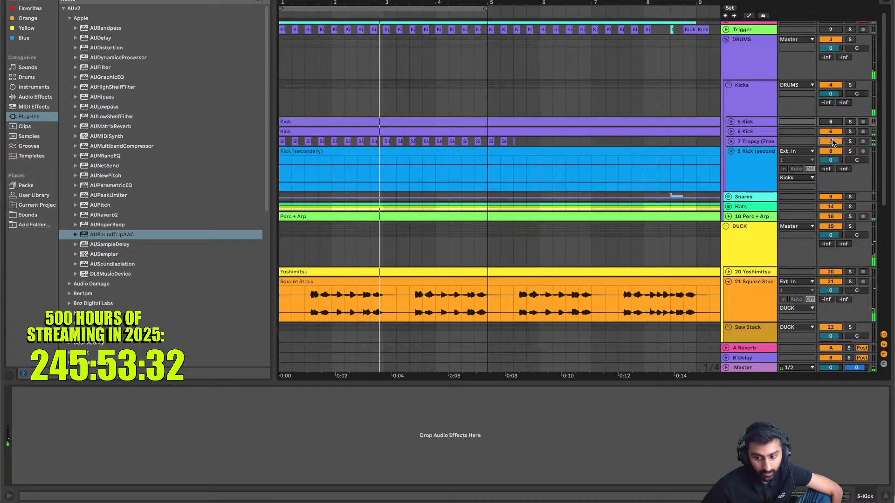
{"action": "left_click", "coordinate": [832, 130]}
{"action": "key", "text": "space"}
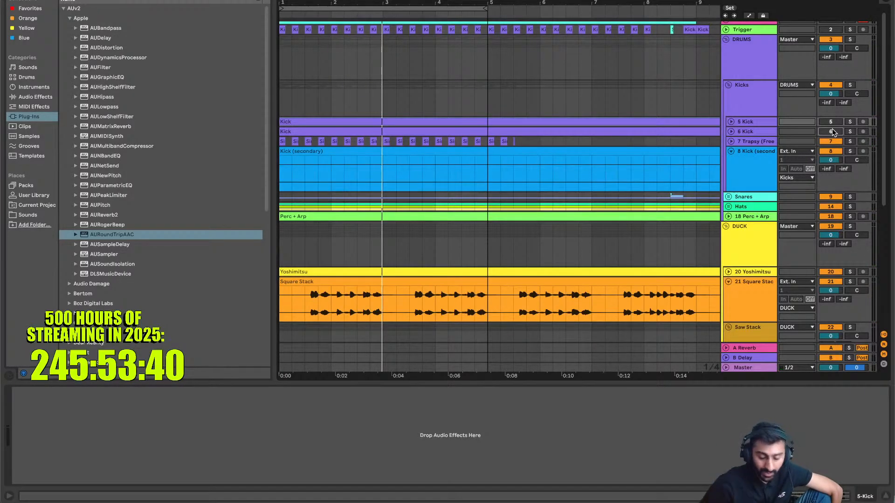
Extend the loop to the start of bar 8 and play it with track 7 Trapsy as the active kick
{"action": "mouse_move", "coordinate": [485, 9]}
{"action": "left_mouse_down"}
{"action": "mouse_move", "coordinate": [654, 14]}
{"action": "mouse_move", "coordinate": [641, 19]}
{"action": "left_mouse_up"}
{"action": "key", "text": "space"}
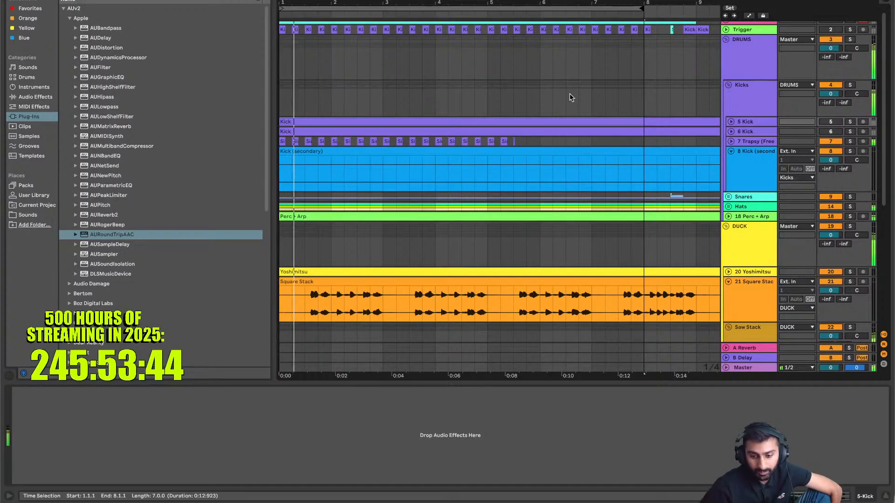
Unfold tracks 6 Kick and 7 Trapsy and duplicate track 7's Sine clips from 1.1.1–5.1.1 into 5.1.1–9.1.1
{"action": "left_click", "coordinate": [731, 132]}
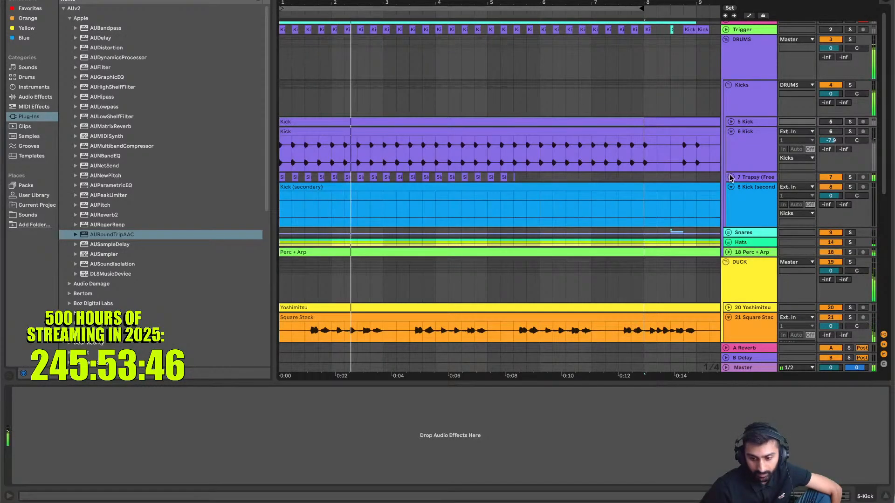
{"action": "left_click", "coordinate": [730, 177]}
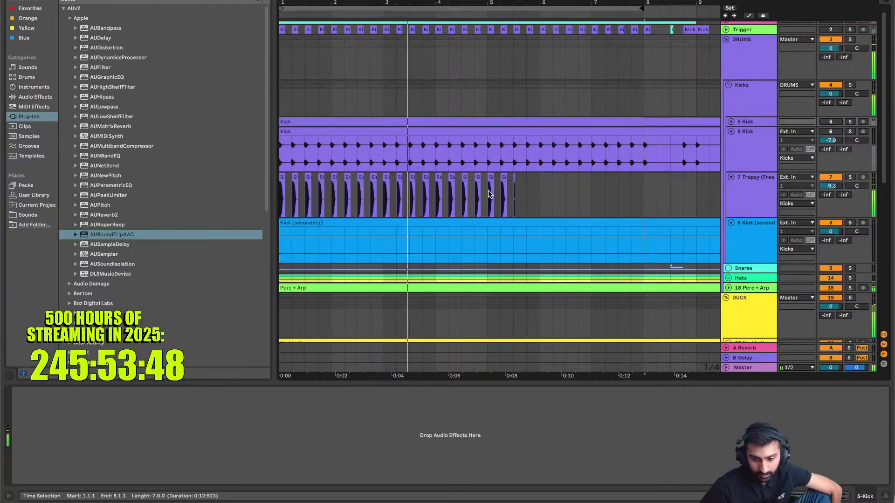
{"action": "left_click_drag", "start_coordinate": [493, 195], "coordinate": [282, 196]}
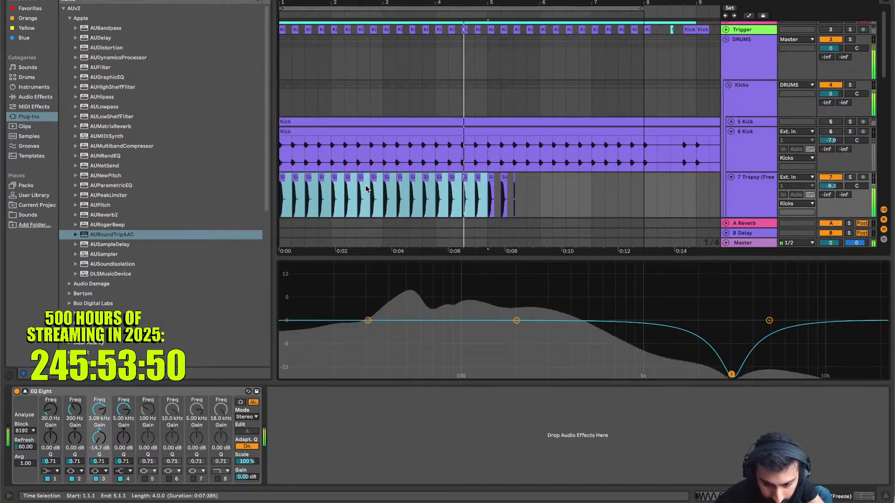
{"action": "key", "text": "super+d"}
Unfold the Trigger track, fold 6 Kick, and check how track 7's Sine clips align with the Trigger kick clips in the first bars
{"action": "scroll", "coordinate": [376, 149], "scroll_direction": "down", "scroll_amount": 1}
{"action": "scroll", "coordinate": [718, 47], "scroll_direction": "up", "scroll_amount": 2}
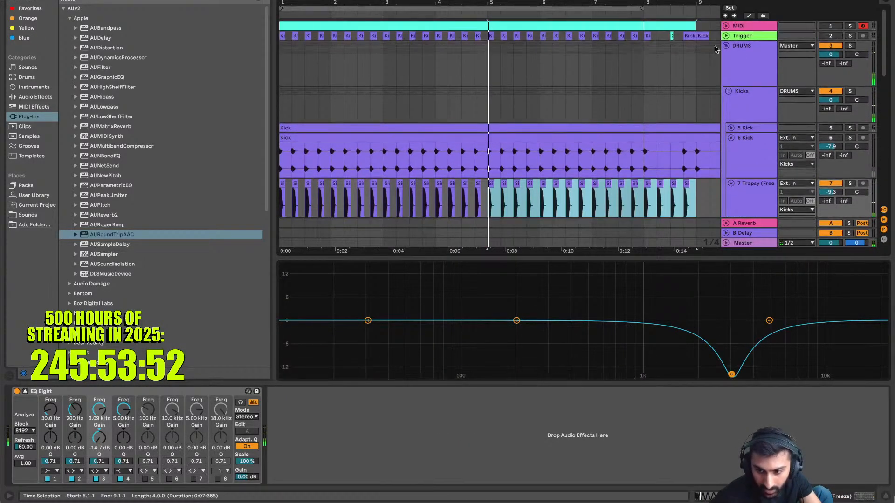
{"action": "left_click", "coordinate": [726, 36]}
{"action": "scroll", "coordinate": [356, 113], "scroll_direction": "up", "scroll_amount": 5}
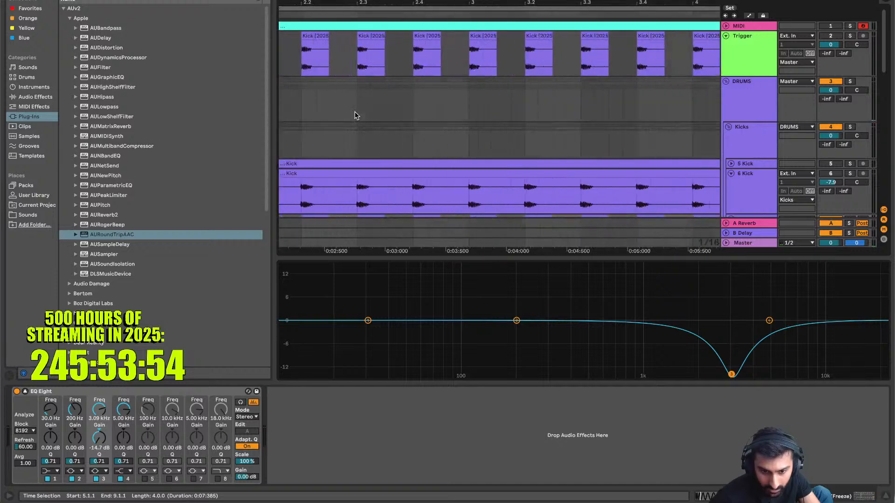
{"action": "scroll", "coordinate": [356, 113], "scroll_direction": "left", "scroll_amount": 5}
{"action": "scroll", "coordinate": [355, 113], "scroll_direction": "down", "scroll_amount": 2}
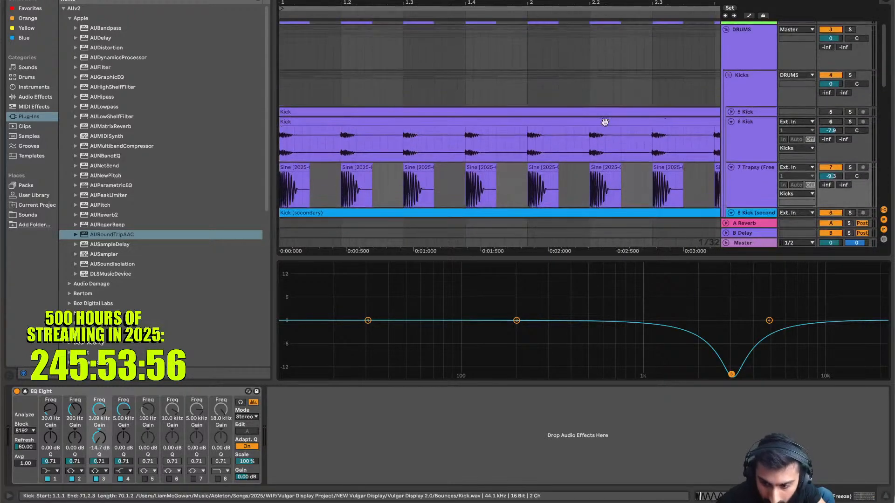
{"action": "left_click", "coordinate": [731, 127]}
{"action": "scroll", "coordinate": [388, 116], "scroll_direction": "up", "scroll_amount": 2}
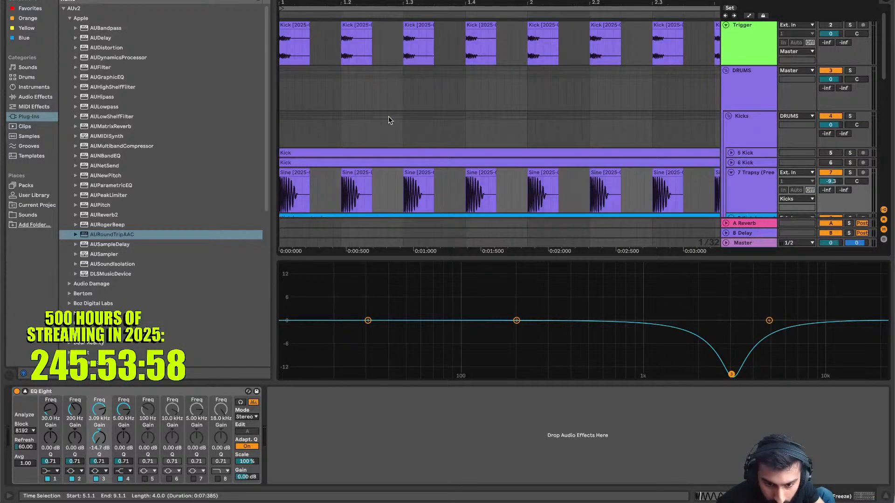
{"action": "scroll", "coordinate": [354, 154], "scroll_direction": "up", "scroll_amount": 4}
{"action": "scroll", "coordinate": [358, 184], "scroll_direction": "up", "scroll_amount": 2}
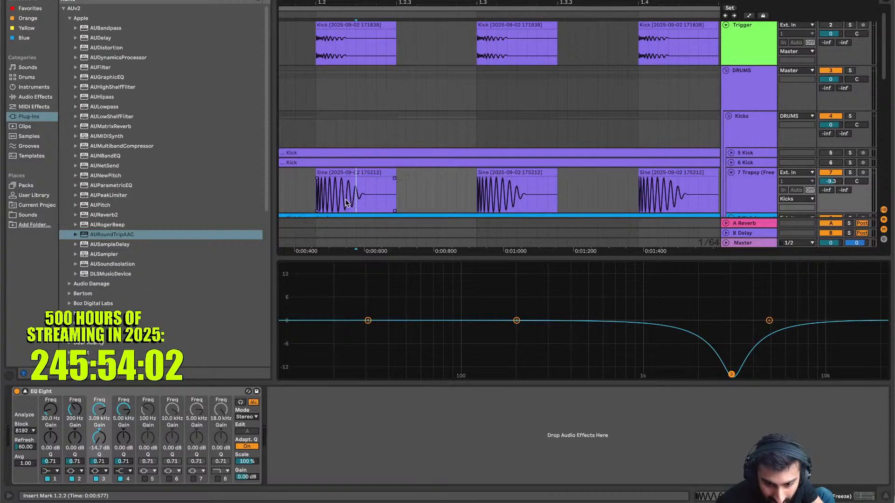
Select the loop range 1.1.1–8.1.1 and compare track 7's Sine clips with the 5 Kick waveform and Trigger clips
{"action": "scroll", "coordinate": [346, 203], "scroll_direction": "down", "scroll_amount": 10}
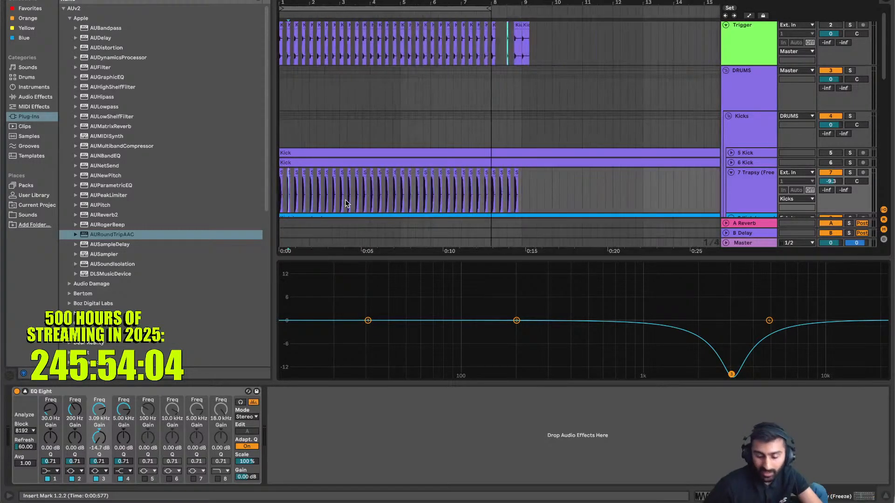
{"action": "left_click", "coordinate": [482, 8]}
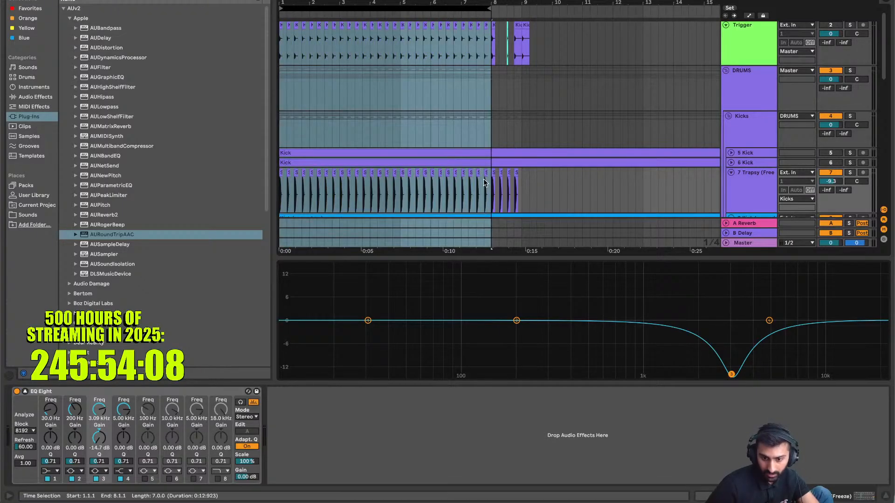
{"action": "left_click", "coordinate": [731, 153]}
{"action": "scroll", "coordinate": [667, 153], "scroll_direction": "down", "scroll_amount": 1}
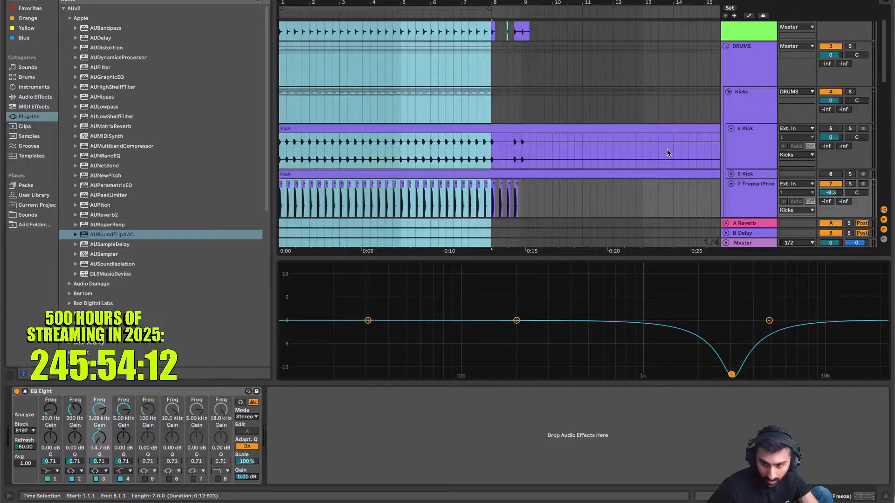
{"action": "left_click", "coordinate": [731, 130]}
{"action": "scroll", "coordinate": [527, 77], "scroll_direction": "up", "scroll_amount": 2}
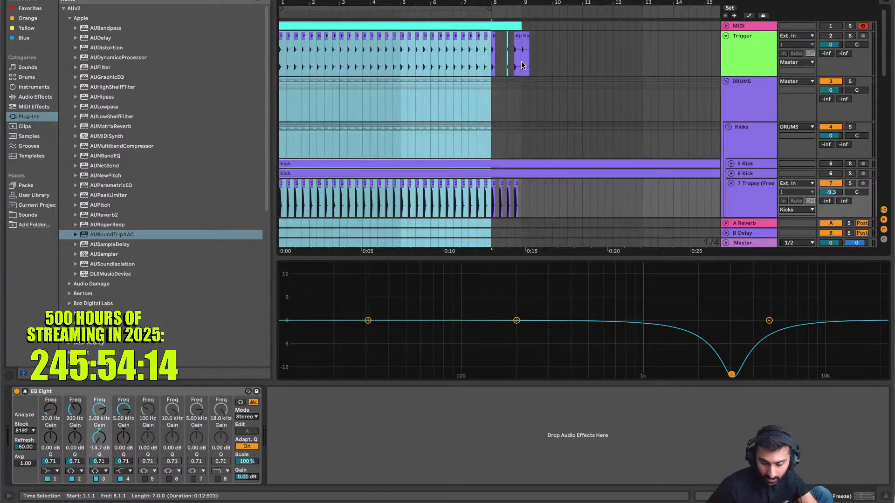
Duplicate the Sine clip at 8.4.1 on track 7 Trapsy to 9.1.1, with the 5 Kick track unfolded for reference
{"action": "scroll", "coordinate": [521, 61], "scroll_direction": "up", "scroll_amount": 3}
{"action": "left_click_drag", "start_coordinate": [525, 197], "coordinate": [508, 200]}
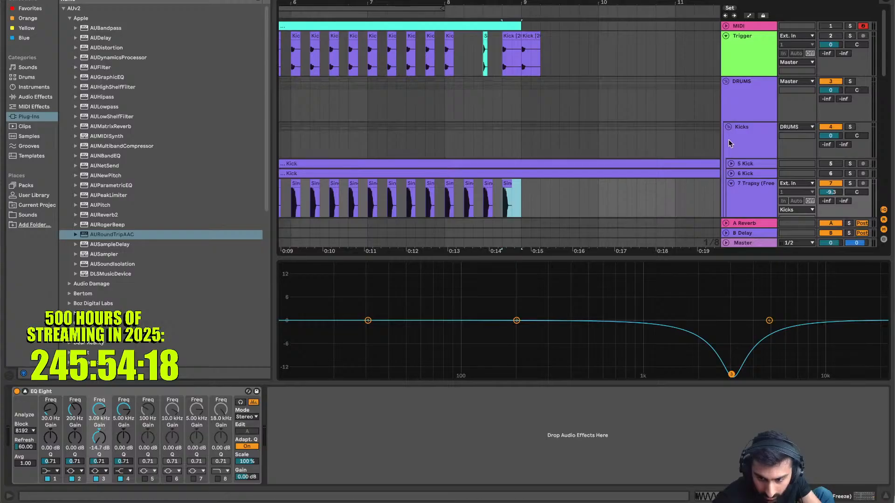
{"action": "left_click", "coordinate": [731, 163]}
{"action": "scroll", "coordinate": [659, 157], "scroll_direction": "down", "scroll_amount": 2}
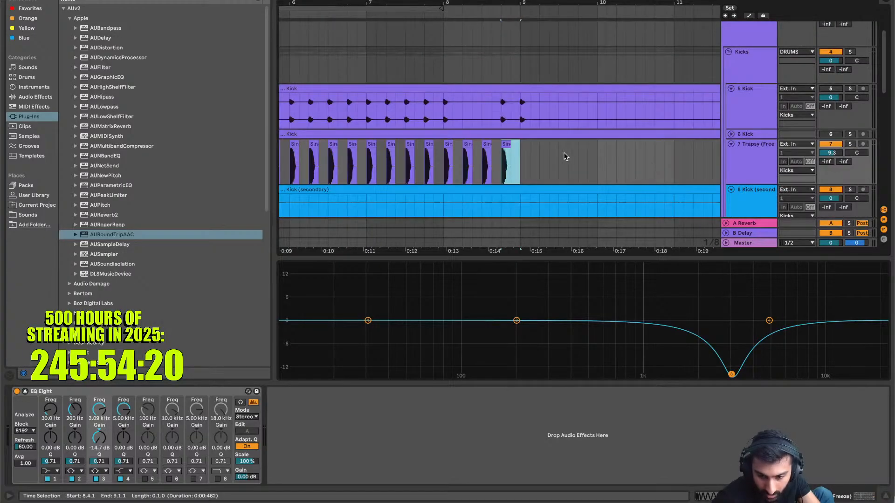
{"action": "key", "text": "ctrl+d"}
Examine the 5 Kick waveform after bar 9, around 16.4.1 and the following bars, to locate the next kick hits for track 7
{"action": "key", "text": "minus"}
{"action": "key", "text": "minus"}
{"action": "key", "text": "minus"}
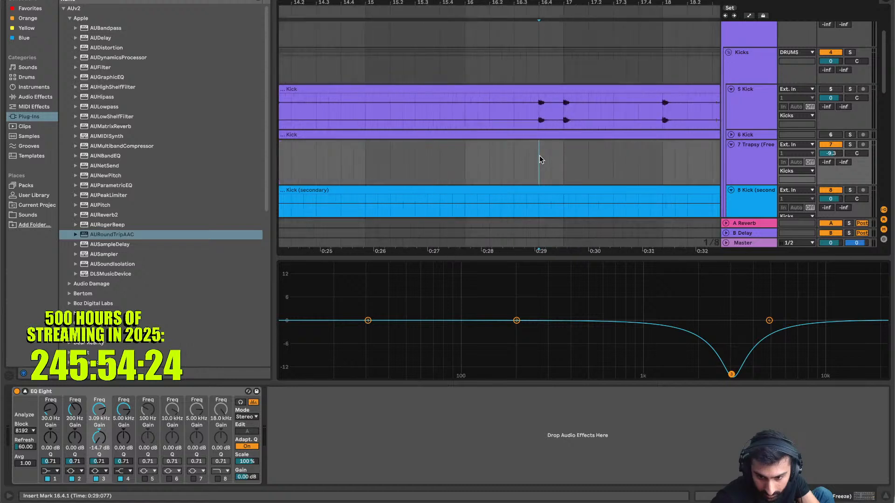
{"action": "key", "text": "plus"}
{"action": "key", "text": "plus"}
{"action": "key", "text": "plus"}
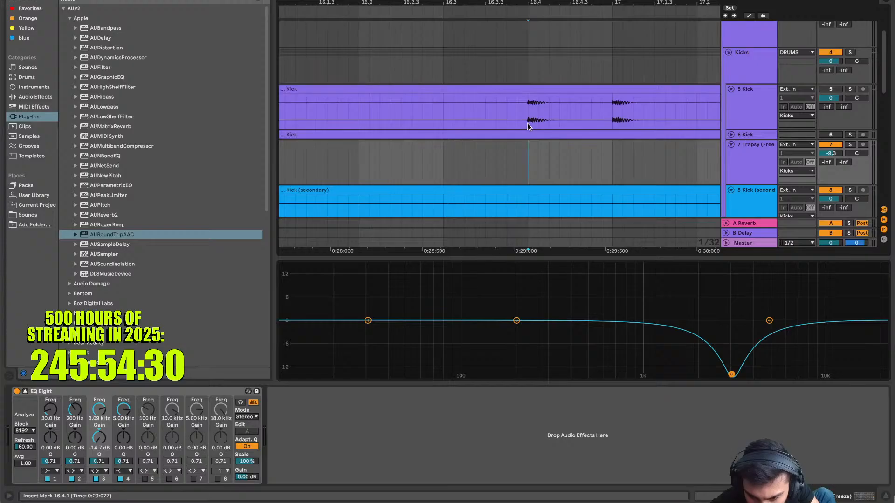
{"action": "key", "text": "minus"}
{"action": "key", "text": "minus"}
{"action": "key", "text": "minus"}
{"action": "key", "text": "minus"}
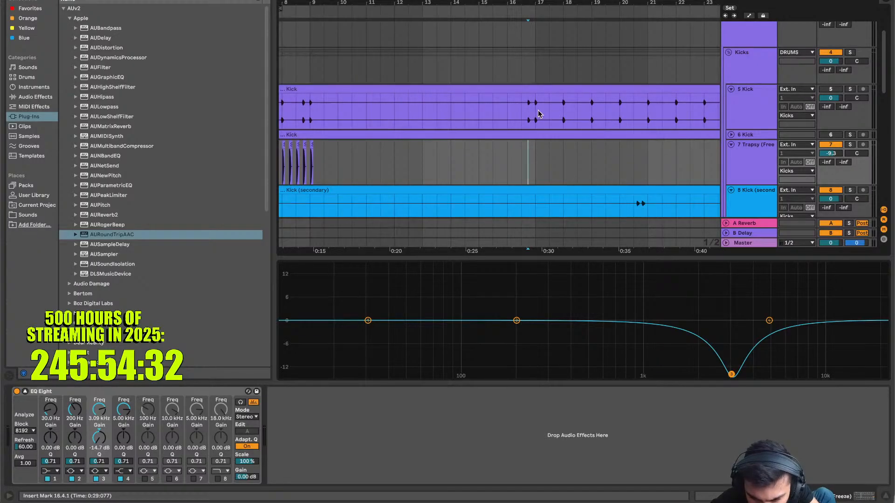
{"action": "scroll", "coordinate": [538, 110], "scroll_direction": "up", "scroll_amount": 5}
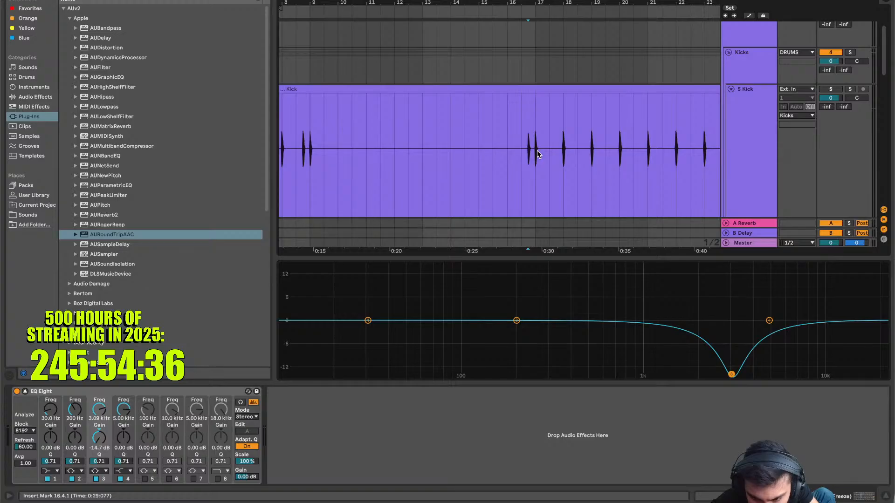
{"action": "scroll", "coordinate": [537, 150], "scroll_direction": "down", "scroll_amount": 5}
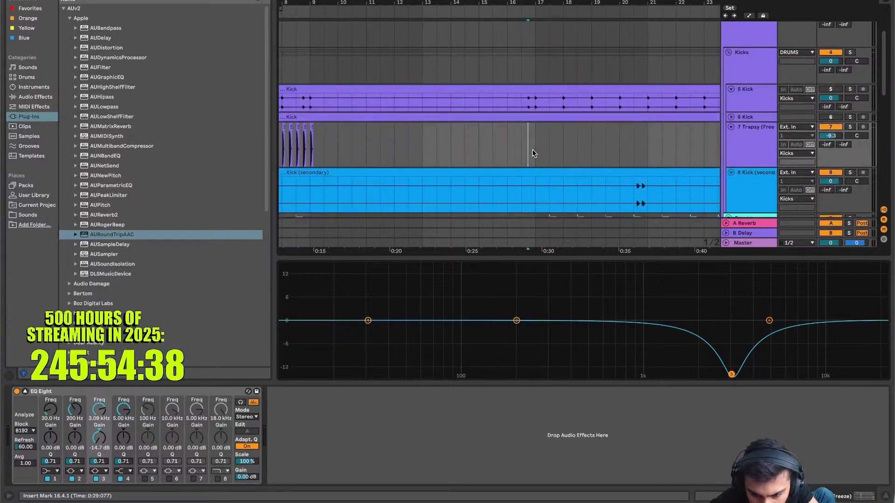
{"action": "scroll", "coordinate": [534, 154], "scroll_direction": "down", "scroll_amount": 4}
{"action": "scroll", "coordinate": [535, 102], "scroll_direction": "up", "scroll_amount": 5}
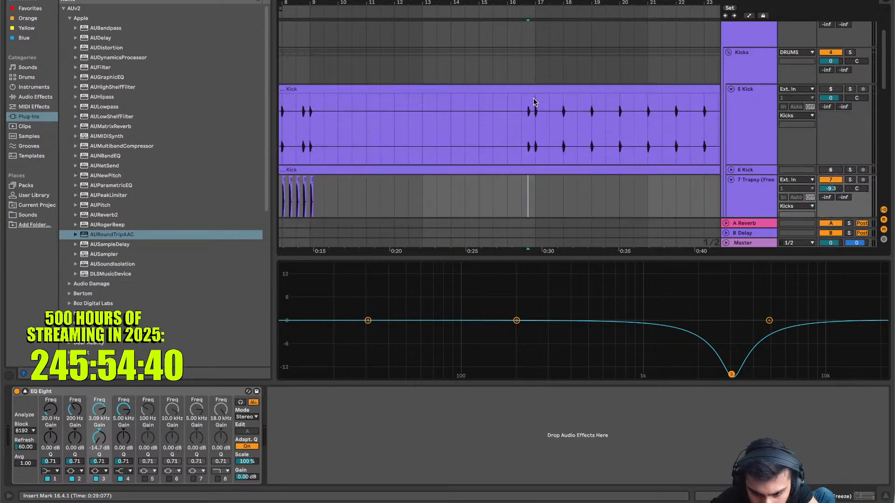
{"action": "scroll", "coordinate": [541, 198], "scroll_direction": "up", "scroll_amount": 5}
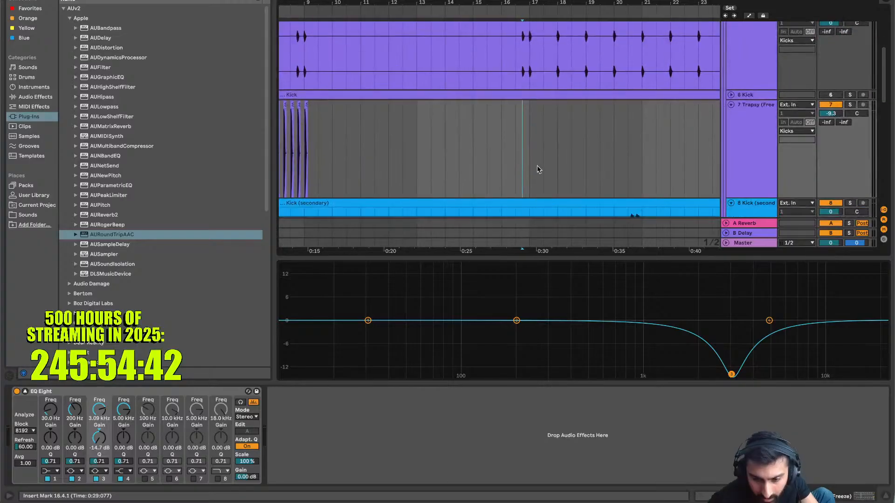
Paste the Sine clip on track 7 at 16.4.1 and 17.1.1 to match the 5 Kick hits
{"action": "scroll", "coordinate": [534, 161], "scroll_direction": "up", "scroll_amount": 8}
{"action": "scroll", "coordinate": [534, 157], "scroll_direction": "up", "scroll_amount": 2}
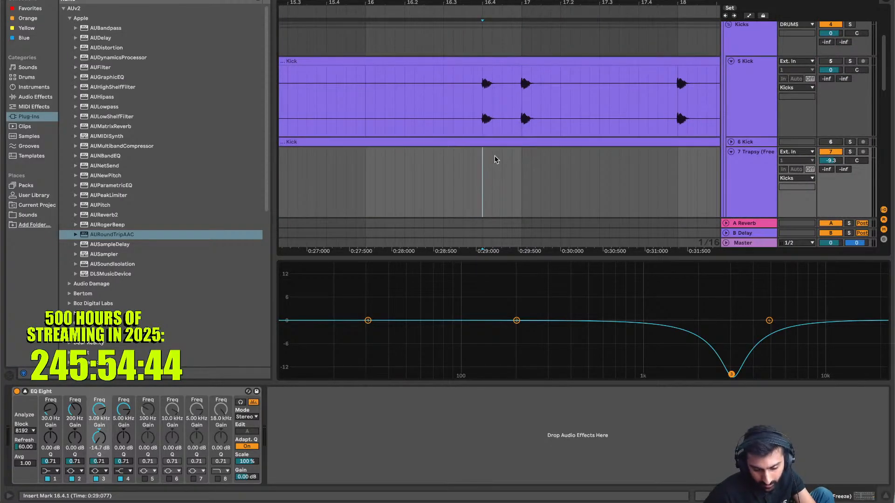
{"action": "key", "text": "super+v"}
{"action": "left_click", "coordinate": [522, 166]}
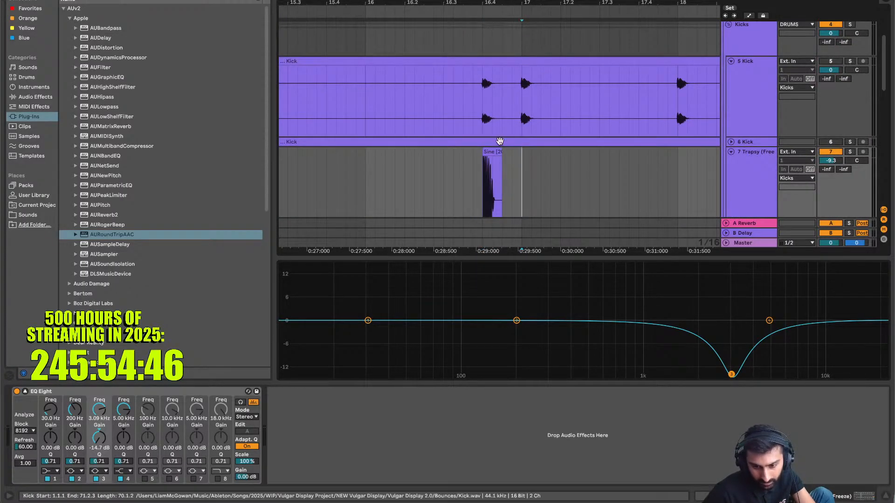
{"action": "key", "text": "super+v"}
Set the gain of the Sine clip at 16.4.1 to -3 dB and play the section leading into it
{"action": "double_click", "coordinate": [495, 162]}
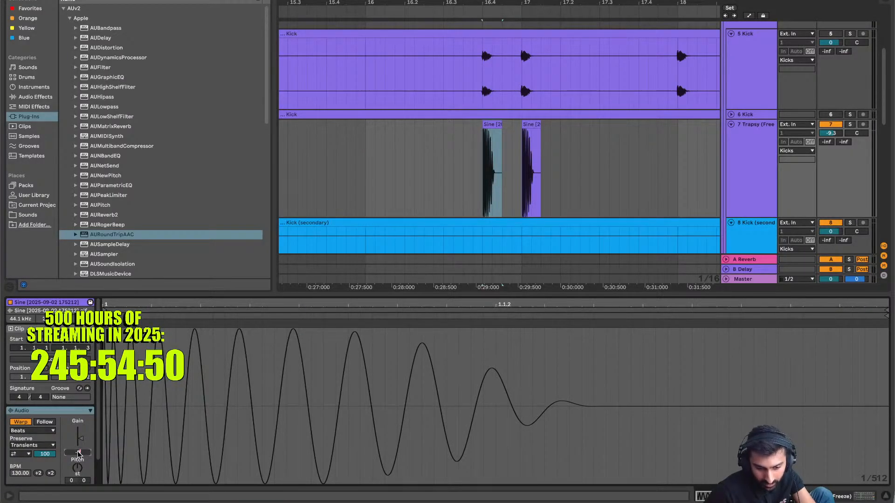
{"action": "left_click_drag", "start_coordinate": [79, 453], "coordinate": [78, 459]}
{"action": "left_click", "coordinate": [407, 155]}
{"action": "key", "text": "space"}
{"action": "key", "text": "minus"}
{"action": "key", "text": "minus"}
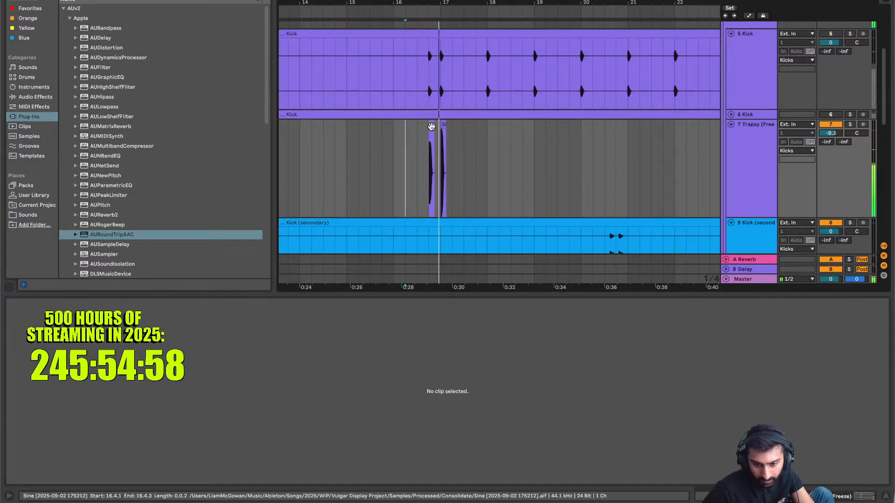
Replay from 16.3.1 without the gain cut on the 16.4.1 Sine clip and undo that gain change
{"action": "left_click", "coordinate": [432, 126]}
{"action": "left_click", "coordinate": [416, 143]}
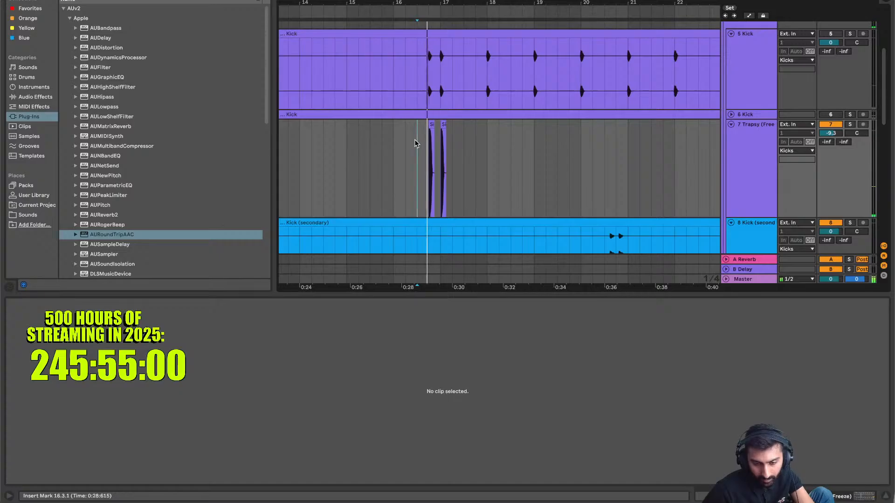
{"action": "key", "text": "super+z"}
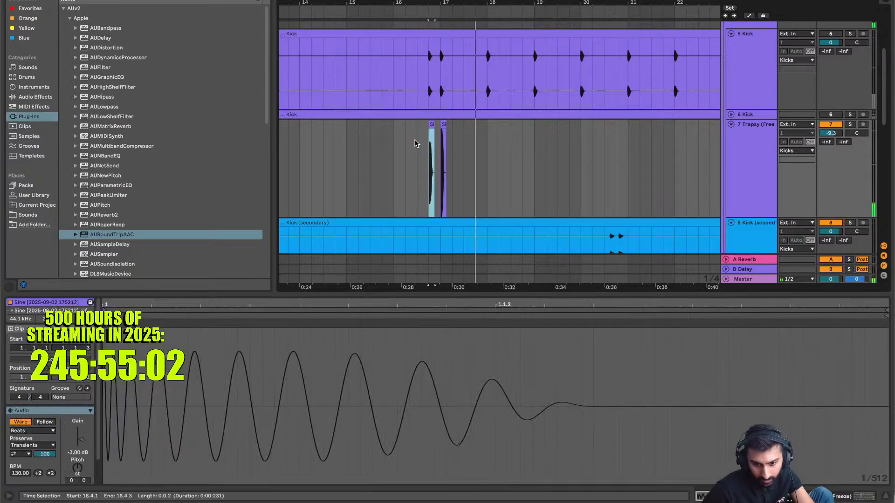
Place Sine clips on track 7 at the start of every bar from 18.1.1 to 24.1.1
{"action": "left_click", "coordinate": [486, 143]}
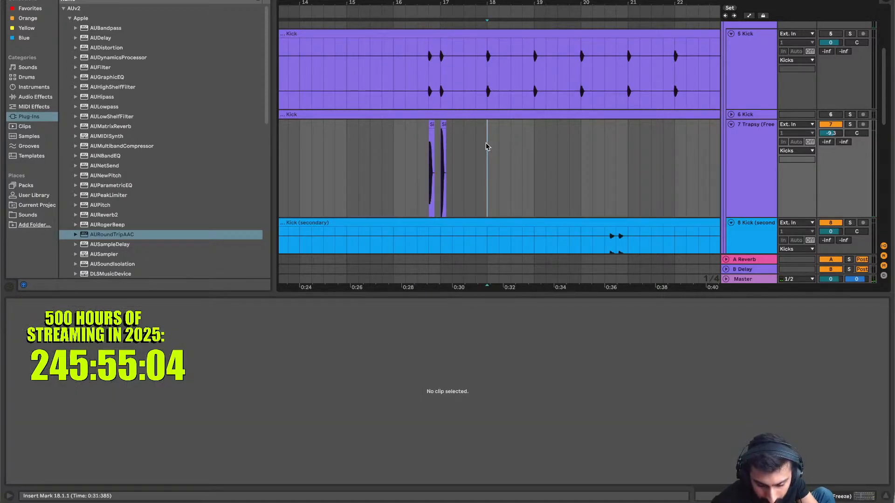
{"action": "key", "text": "super+v"}
{"action": "key", "text": "super+v"}
{"action": "left_click", "coordinate": [581, 146]}
{"action": "key", "text": "super+v"}
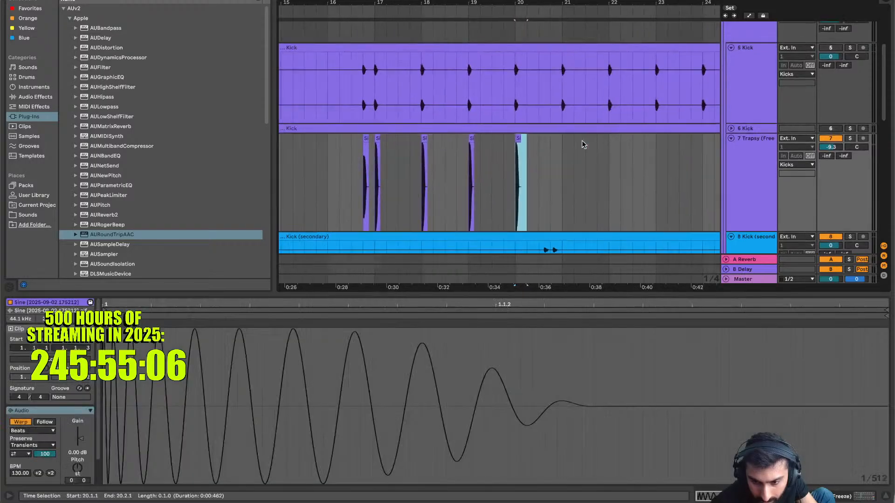
{"action": "left_click", "coordinate": [559, 144]}
{"action": "key", "text": "super+v"}
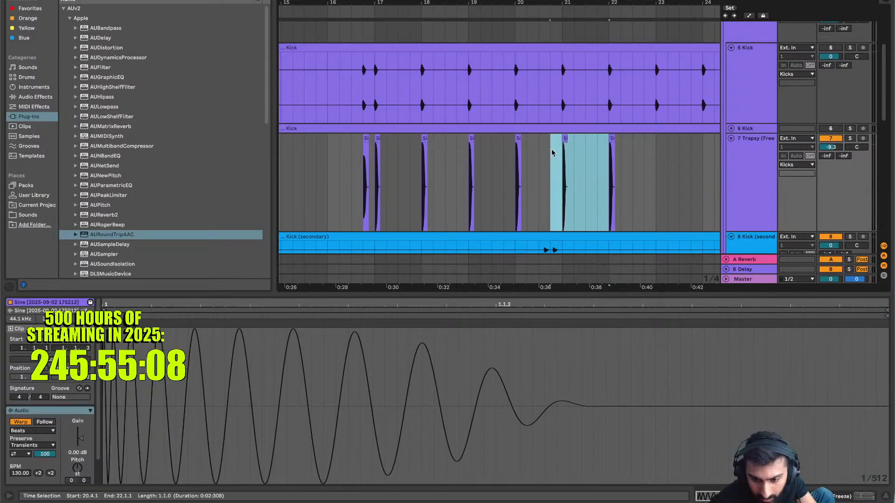
{"action": "key", "text": "super+d"}
{"action": "key", "text": "super+d"}
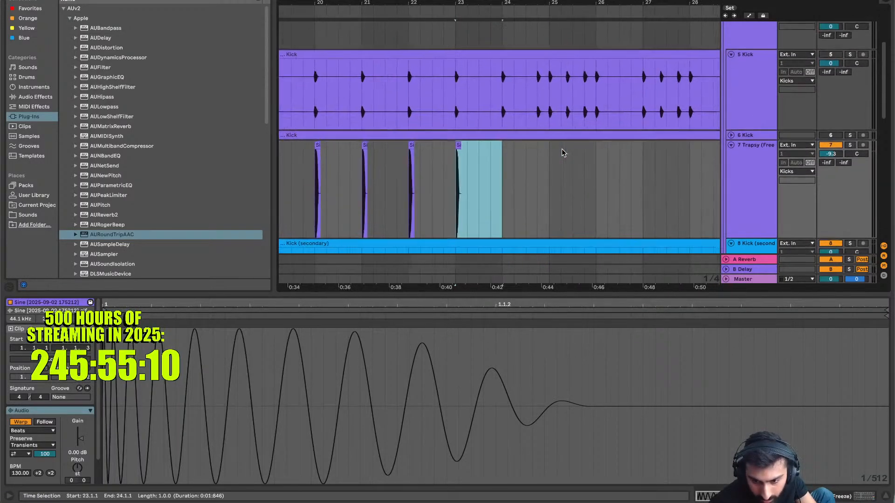
{"action": "key", "text": "super+d"}
Add Sine clips on track 7 at 24.4.1, 25.1.1, 25.2.3, 25.4.1 and 26.1.1, following the 5 Kick hits
{"action": "left_click", "coordinate": [537, 166]}
{"action": "key", "text": "super+v"}
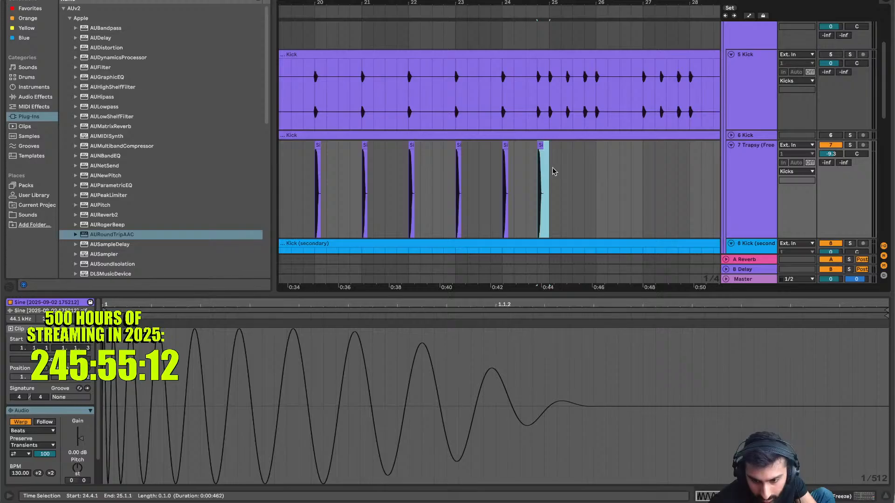
{"action": "key", "text": "super+d"}
{"action": "scroll", "coordinate": [565, 172], "scroll_direction": "up", "scroll_amount": 3}
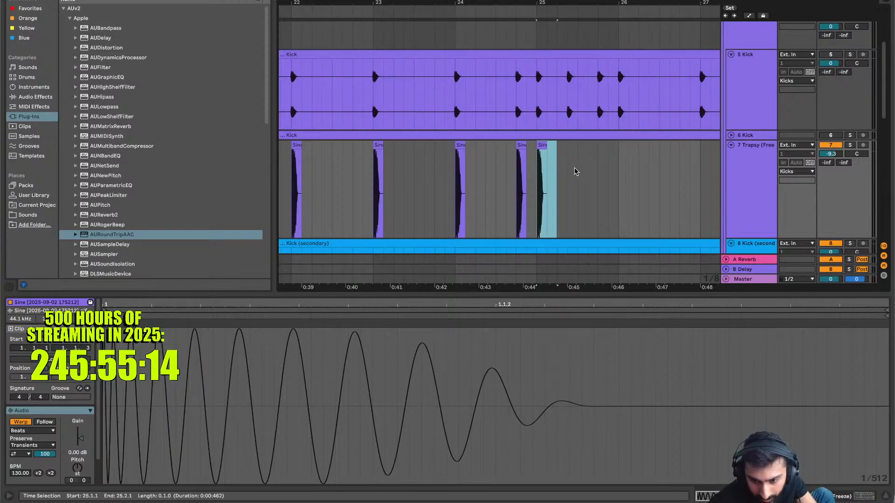
{"action": "left_click", "coordinate": [574, 172]}
{"action": "key", "text": "super+v"}
{"action": "left_click", "coordinate": [598, 171]}
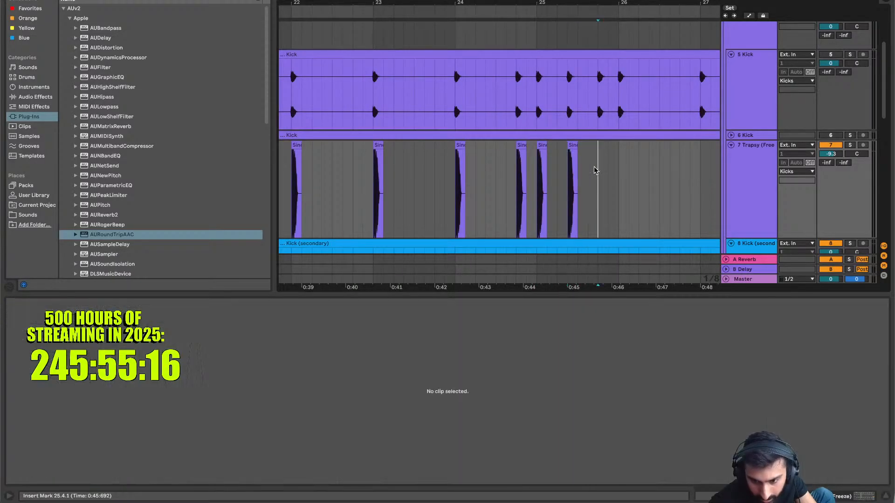
{"action": "key", "text": "super+v"}
{"action": "left_click", "coordinate": [620, 171]}
{"action": "key", "text": "super+v"}
Select the two-bar Sine pattern from 25.1.1 to 27.1.1 on track 7 and duplicate it repeatedly up to 43.1.1
{"action": "scroll", "coordinate": [620, 173], "scroll_direction": "right", "scroll_amount": 3}
{"action": "scroll", "coordinate": [620, 172], "scroll_direction": "down", "scroll_amount": 1}
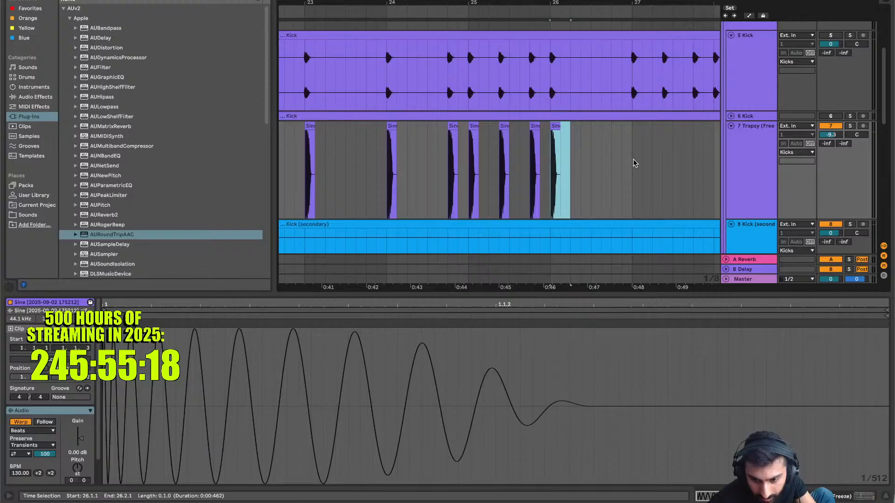
{"action": "left_click_drag", "start_coordinate": [634, 163], "coordinate": [474, 167]}
{"action": "key", "text": "super+d"}
{"action": "key", "text": "super+d"}
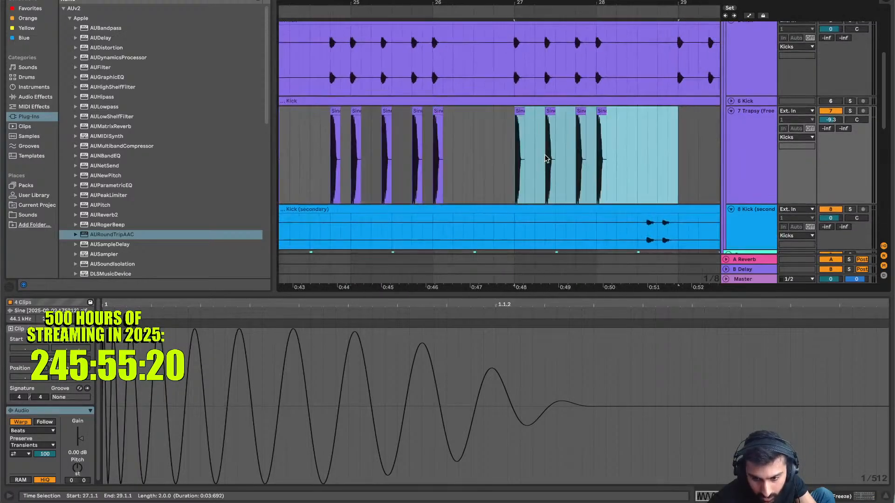
{"action": "key", "text": "super+d"}
{"action": "key", "text": "super+d"}
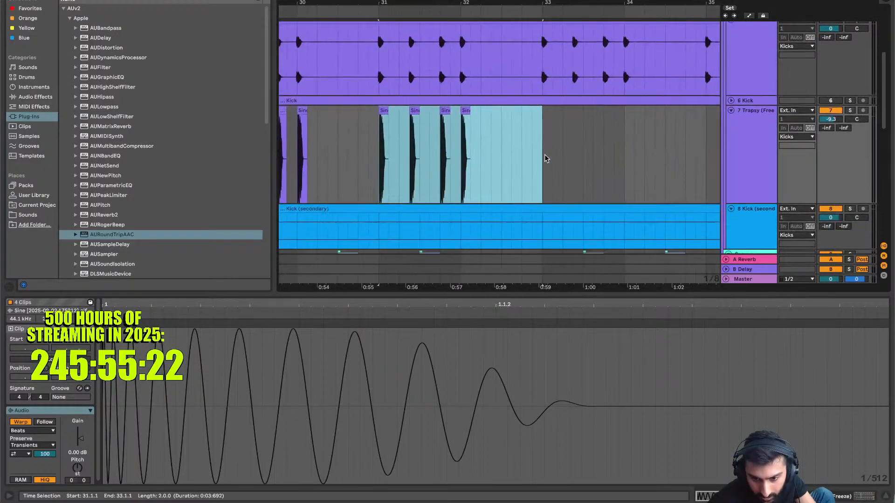
{"action": "key", "text": "super+d"}
{"action": "key", "text": "super+d"}
{"action": "key", "text": "super+d"}
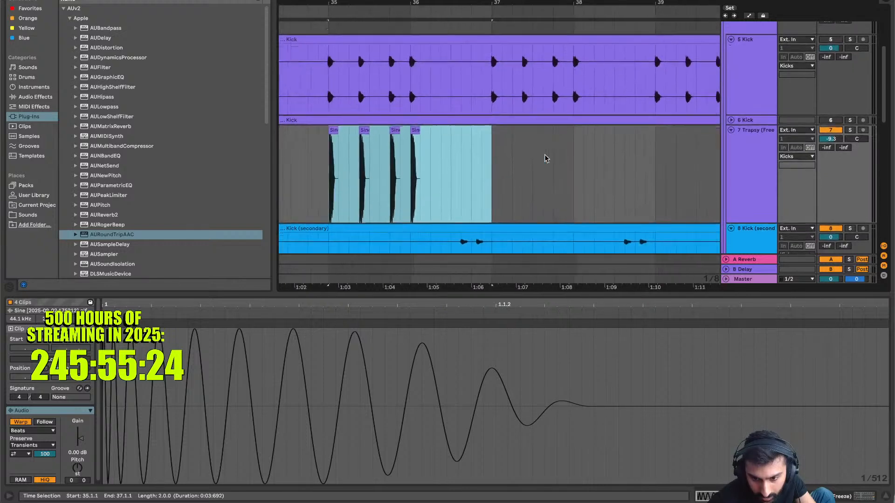
{"action": "key", "text": "super+d"}
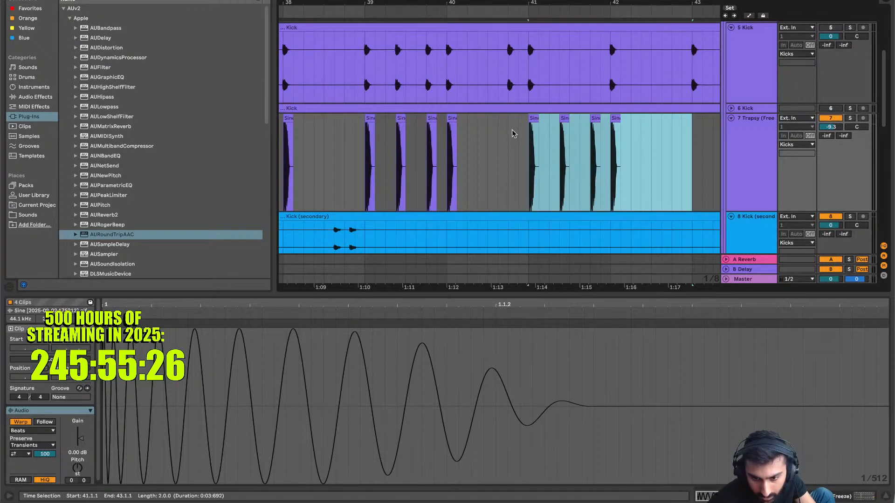
Add a Sine clip at 40.4.1 on track 7 and delete the three extra clips between 41.2.1 and 42.3.1
{"action": "left_click_drag", "start_coordinate": [512, 134], "coordinate": [530, 145]}
{"action": "left_click_drag", "start_coordinate": [651, 154], "coordinate": [550, 186]}
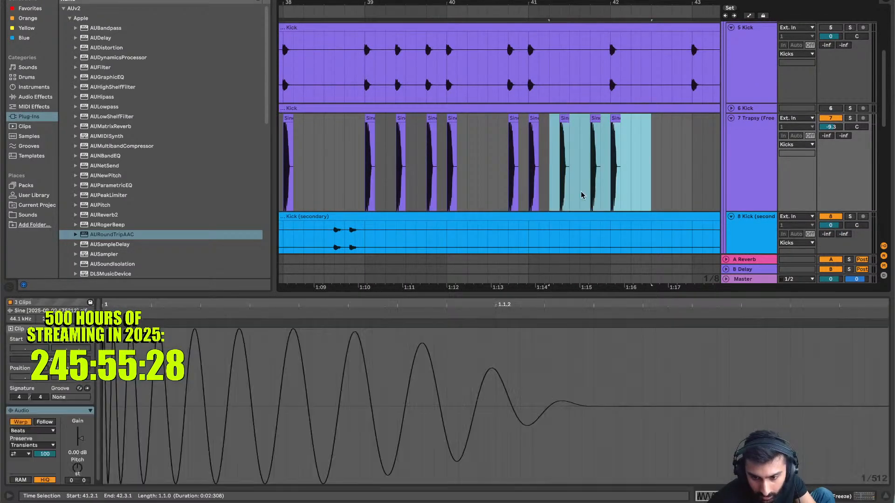
{"action": "key", "text": "Delete"}
Select the one-bar range 41.1.1–42.1.1 on track 7 and duplicate its Sine clip onto each bar through 46.1.1
{"action": "left_click_drag", "start_coordinate": [611, 161], "coordinate": [534, 163]}
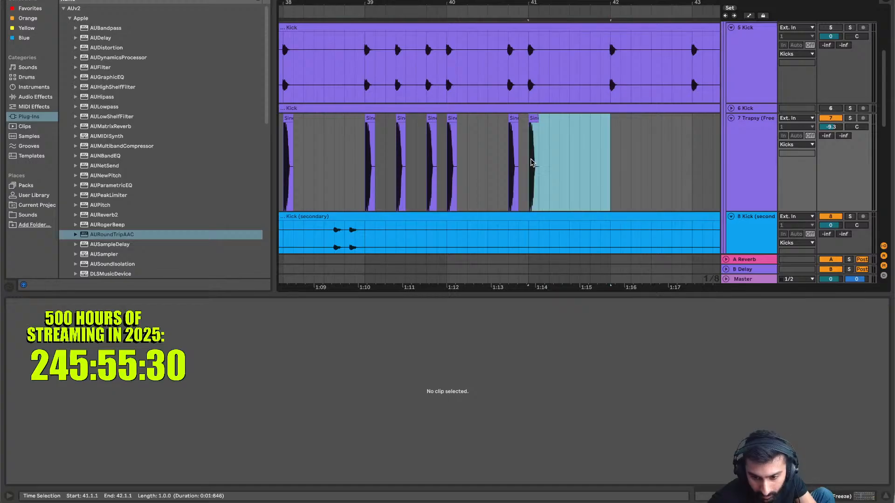
{"action": "key", "text": "super+d"}
{"action": "scroll", "coordinate": [589, 167], "scroll_direction": "right", "scroll_amount": 5}
{"action": "scroll", "coordinate": [590, 166], "scroll_direction": "down", "scroll_amount": 3}
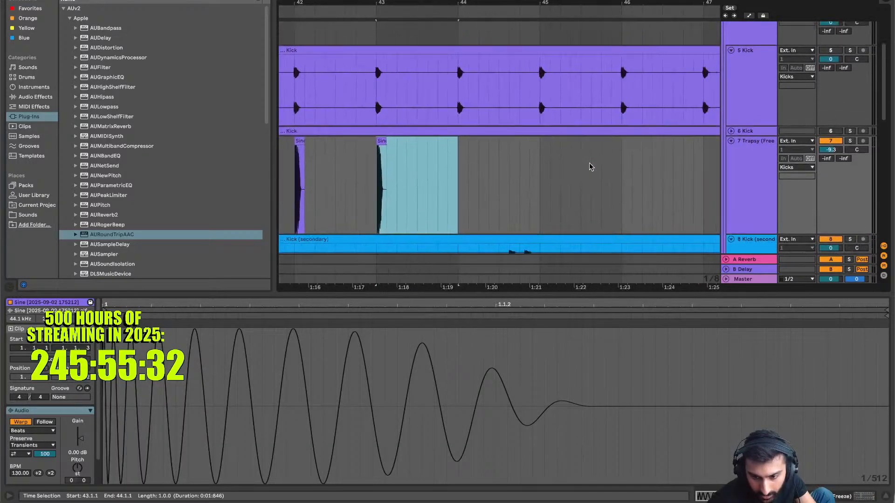
{"action": "right_click", "coordinate": [589, 166]}
Paste Sine clips on track 7 at 47.1.1, 47.4.1 and 48.1.1 to match the 5 Kick hits
{"action": "left_click", "coordinate": [543, 149]}
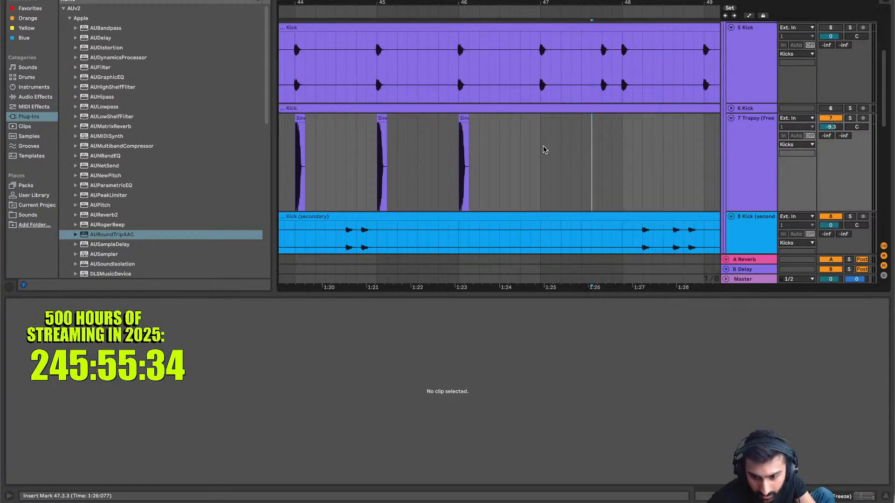
{"action": "key", "text": "super+v"}
{"action": "left_click", "coordinate": [605, 147]}
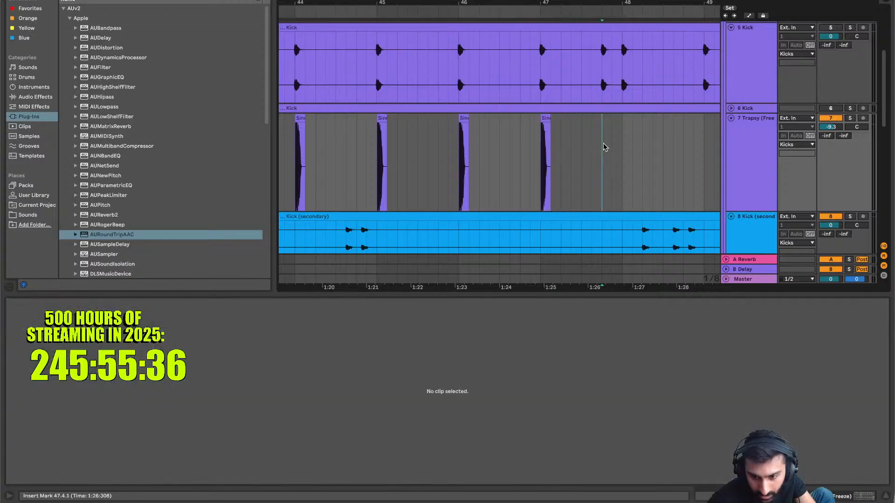
{"action": "key", "text": "super+v"}
{"action": "left_click", "coordinate": [624, 147]}
{"action": "key", "text": "super+v"}
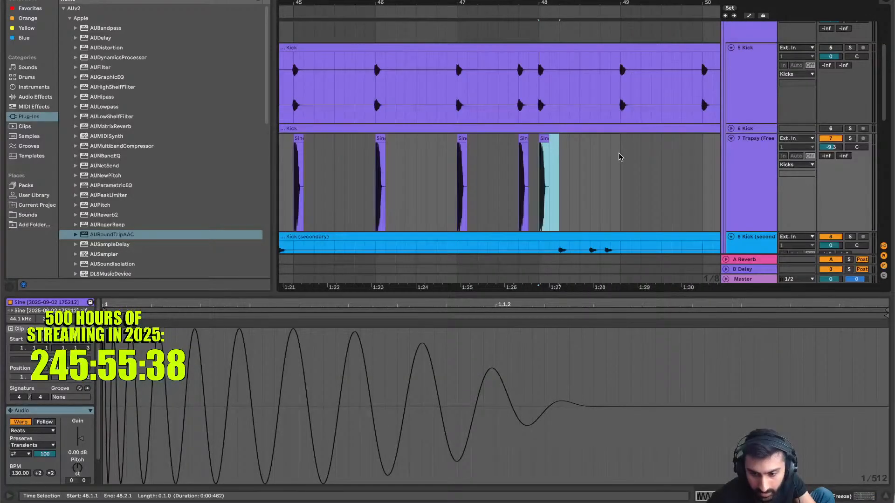
Extend the selection to 48.1.1–49.1.1 on track 7 and duplicate its Sine clip onto every bar through 55.1.1
{"action": "left_click", "coordinate": [620, 157], "text": "shift"}
{"action": "key", "text": "super+d"}
{"action": "key", "text": "super+d"}
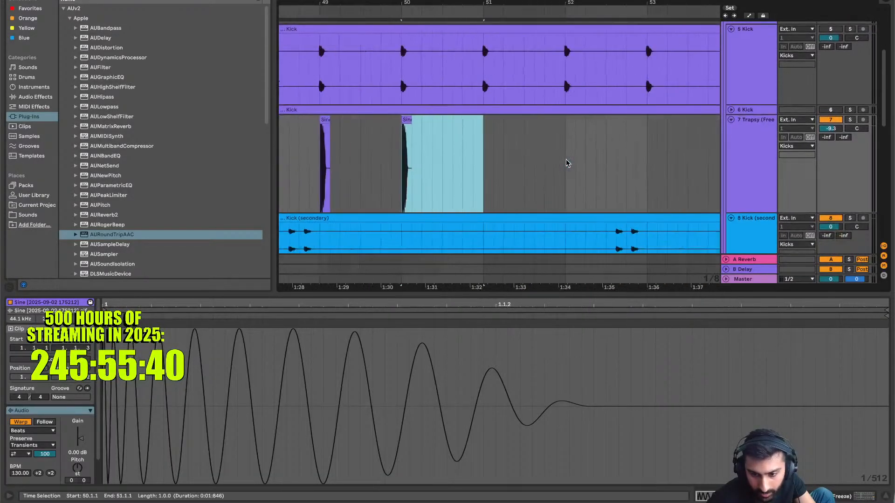
{"action": "key", "text": "super+d"}
{"action": "key", "text": "super+d"}
{"action": "key", "text": "super+d"}
{"action": "key", "text": "super+d"}
{"action": "key", "text": "super+d"}
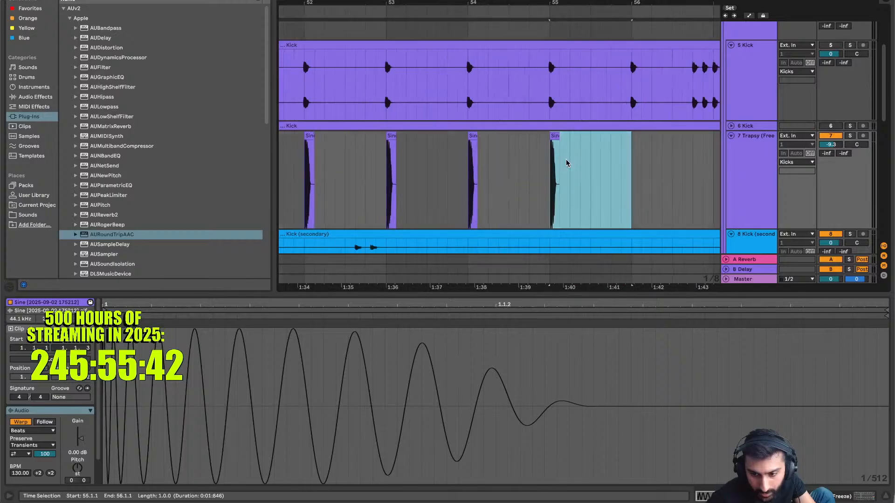
Duplicate the Sine clip to 56.1.1 on track 7 and paste further copies at 56.4.1, 56.4.3 and 57.1.1
{"action": "key", "text": "super+d"}
{"action": "left_click", "coordinate": [579, 160]}
{"action": "key", "text": "super+v"}
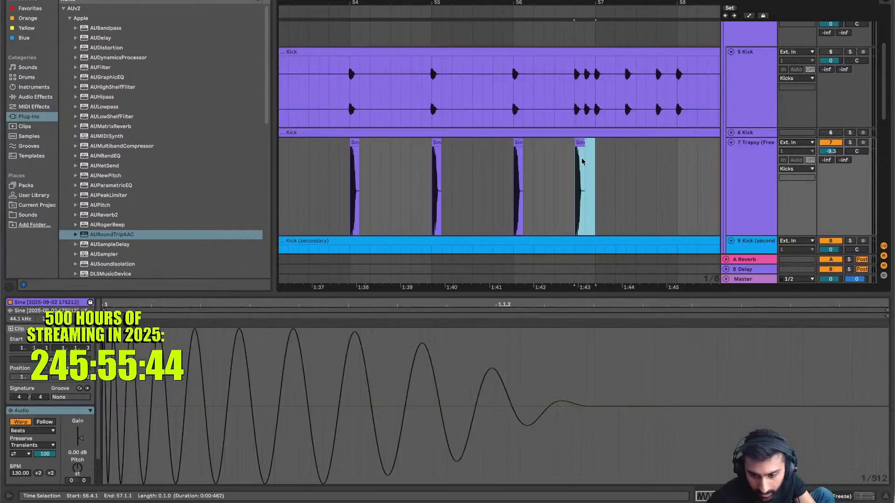
{"action": "left_click", "coordinate": [585, 168]}
{"action": "key", "text": "super+v"}
{"action": "left_click", "coordinate": [597, 169]}
{"action": "key", "text": "super+v"}
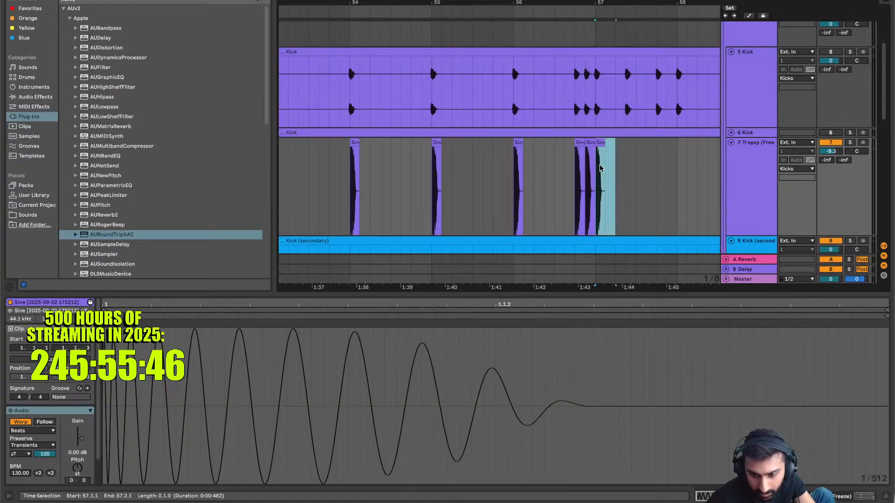
Paste Sine clips on track 7 at 57.2.3, 57.4.1 and 58.1.1 to match the 5 Kick hits
{"action": "left_click", "coordinate": [626, 171]}
{"action": "key", "text": "super+v"}
{"action": "left_click", "coordinate": [654, 170]}
{"action": "key", "text": "super+v"}
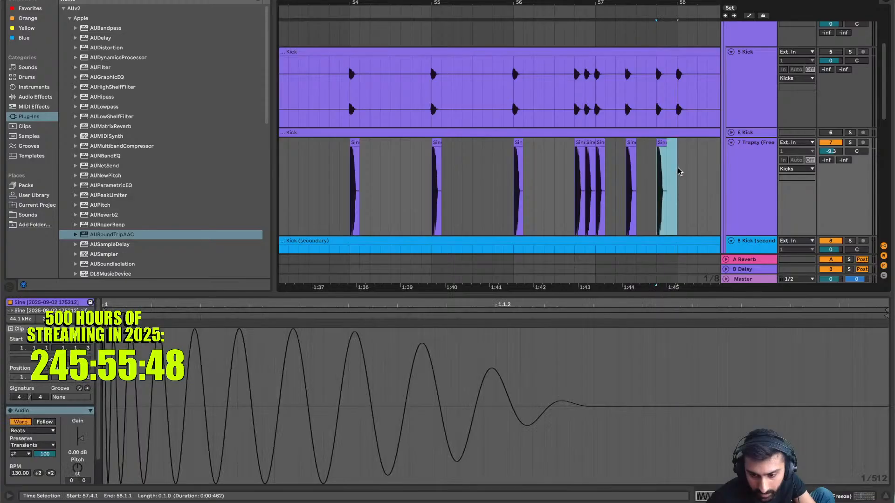
{"action": "left_click", "coordinate": [681, 171]}
{"action": "key", "text": "super+v"}
Select the two-bar range 57.1.1–59.1.1 on track 7 and duplicate its four-clip Sine pattern up to 65.1.1, undoing the surplus copy
{"action": "scroll", "coordinate": [678, 171], "scroll_direction": "right", "scroll_amount": 3}
{"action": "scroll", "coordinate": [678, 171], "scroll_direction": "down", "scroll_amount": 1}
{"action": "left_click_drag", "start_coordinate": [594, 147], "coordinate": [431, 141]}
{"action": "key", "text": "super+d"}
{"action": "key", "text": "super+d"}
{"action": "key", "text": "super+d"}
{"action": "key", "text": "super+d"}
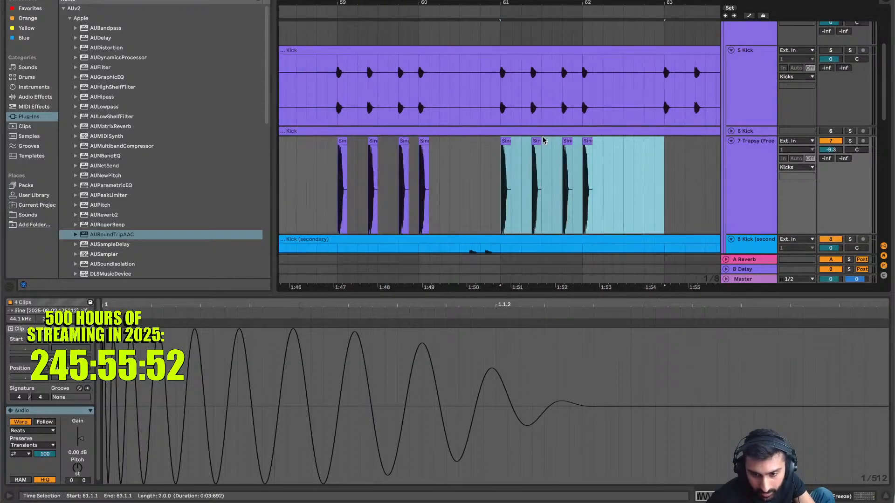
{"action": "key", "text": "super+z"}
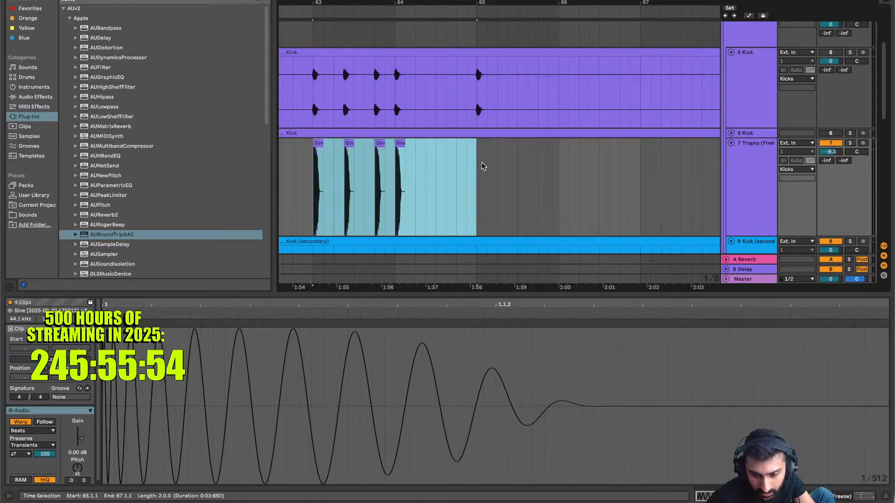
Paste Sine clips on track 7 at 65.1.1 and on every beat from 71.1.1 through 72.1.1
{"action": "left_click", "coordinate": [480, 169]}
{"action": "key", "text": "super+v"}
{"action": "scroll", "coordinate": [480, 167], "scroll_direction": "right", "scroll_amount": 4}
{"action": "scroll", "coordinate": [479, 166], "scroll_direction": "down", "scroll_amount": 1}
{"action": "scroll", "coordinate": [479, 168], "scroll_direction": "right", "scroll_amount": 6}
{"action": "scroll", "coordinate": [479, 169], "scroll_direction": "up", "scroll_amount": 1}
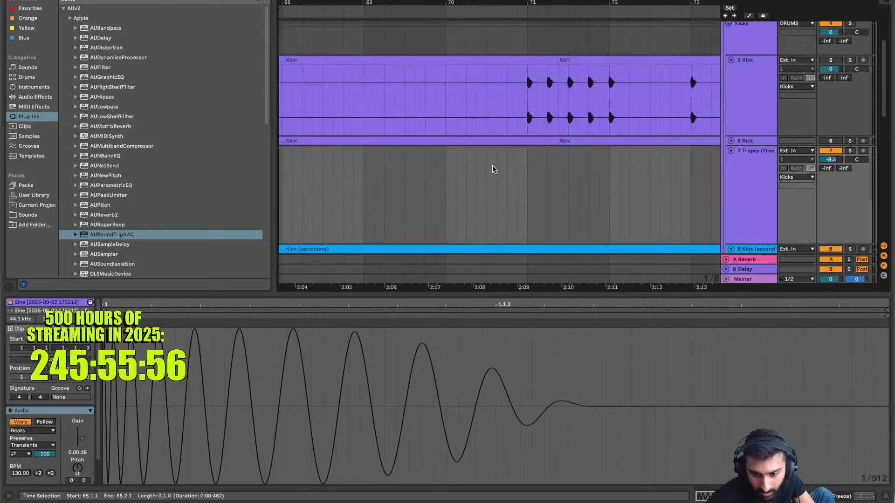
{"action": "left_click", "coordinate": [529, 170]}
{"action": "key", "text": "super+v"}
{"action": "left_click", "coordinate": [553, 170]}
{"action": "key", "text": "super+v"}
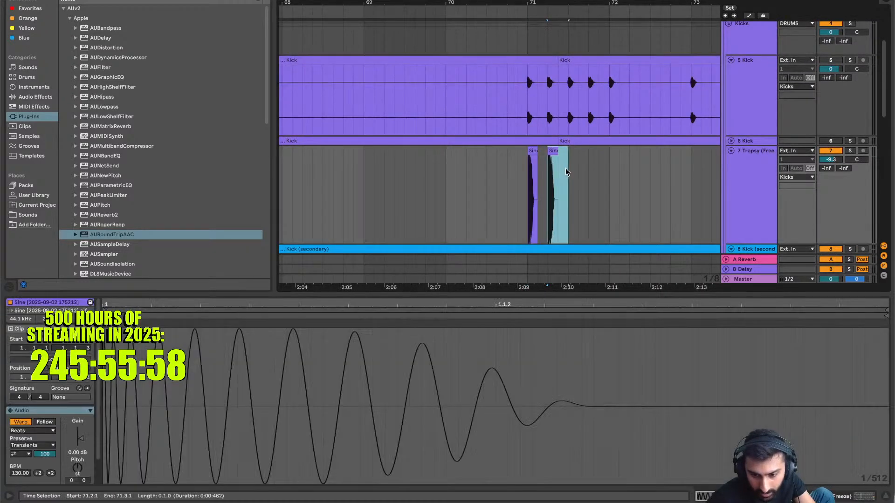
{"action": "left_click", "coordinate": [567, 172]}
{"action": "key", "text": "super+v"}
{"action": "left_click", "coordinate": [590, 173]}
{"action": "key", "text": "super+v"}
{"action": "left_click", "coordinate": [611, 173]}
{"action": "key", "text": "super+v"}
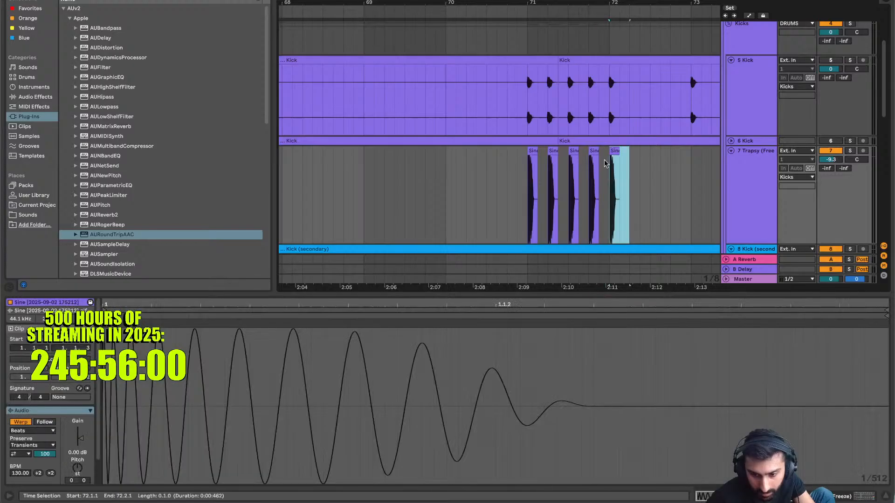
Extend the start of the second Kick clips on tracks 5 and 6 back to 71.1.1
{"action": "scroll", "coordinate": [562, 61], "scroll_direction": "right", "scroll_amount": 1}
{"action": "scroll", "coordinate": [561, 60], "scroll_direction": "right", "scroll_amount": 1}
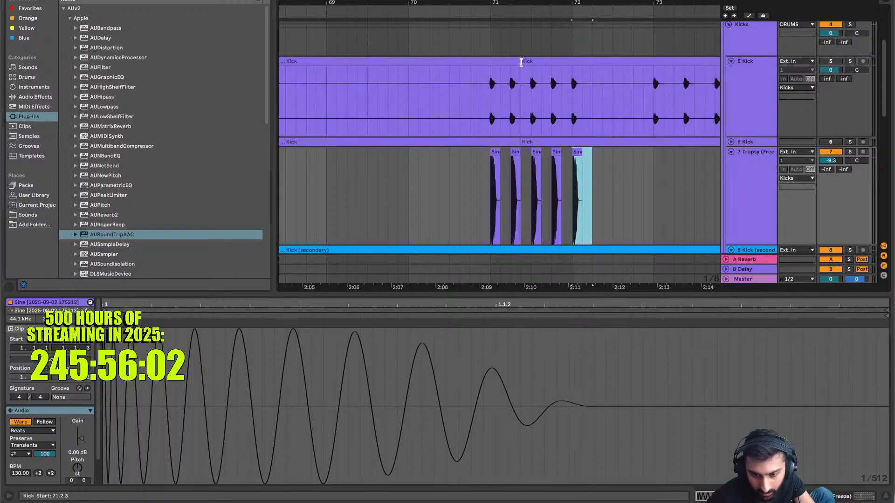
{"action": "left_click", "coordinate": [493, 62]}
{"action": "left_click_drag", "start_coordinate": [522, 141], "coordinate": [491, 142]}
Paste Sine clips on track 7 at 73.1.1, 73.2.3, 73.4.1 and 74.1.1 under the 5 Kick hits
{"action": "left_click", "coordinate": [649, 182]}
{"action": "scroll", "coordinate": [649, 182], "scroll_direction": "right", "scroll_amount": 5}
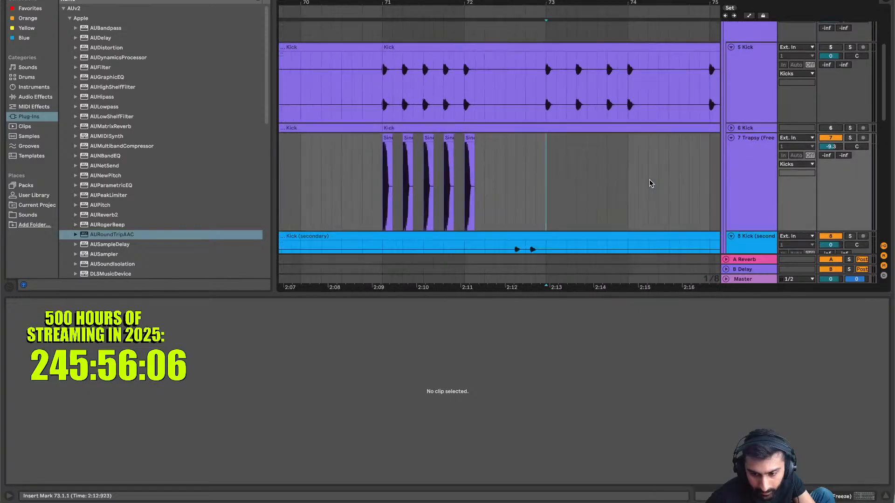
{"action": "key", "text": "super+v"}
{"action": "left_click", "coordinate": [579, 168]}
{"action": "key", "text": "super+v"}
{"action": "left_click", "coordinate": [607, 166]}
{"action": "key", "text": "super+v"}
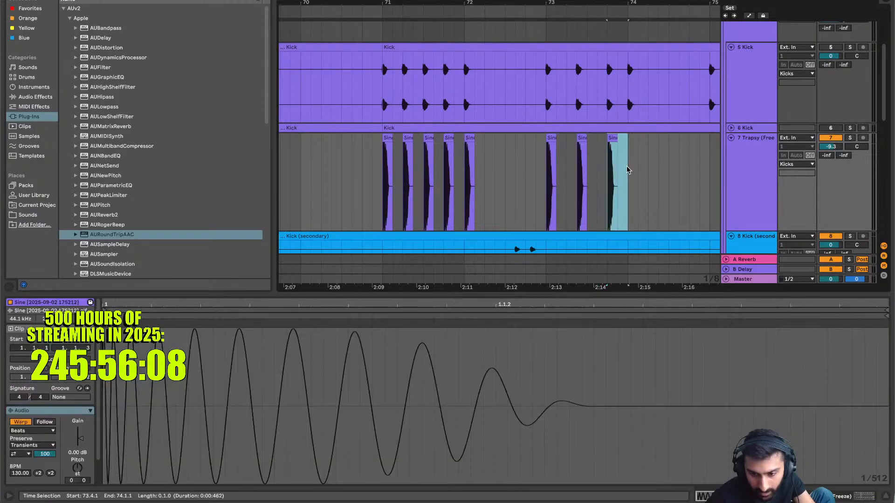
{"action": "left_click", "coordinate": [629, 166]}
{"action": "key", "text": "super+v"}
Select the range 73.1.1–75.1.1 on track 7 and duplicate its Sine pattern up to 81.1.1, undoing the surplus copy
{"action": "scroll", "coordinate": [625, 169], "scroll_direction": "right", "scroll_amount": 5}
{"action": "left_click_drag", "start_coordinate": [620, 170], "coordinate": [450, 184]}
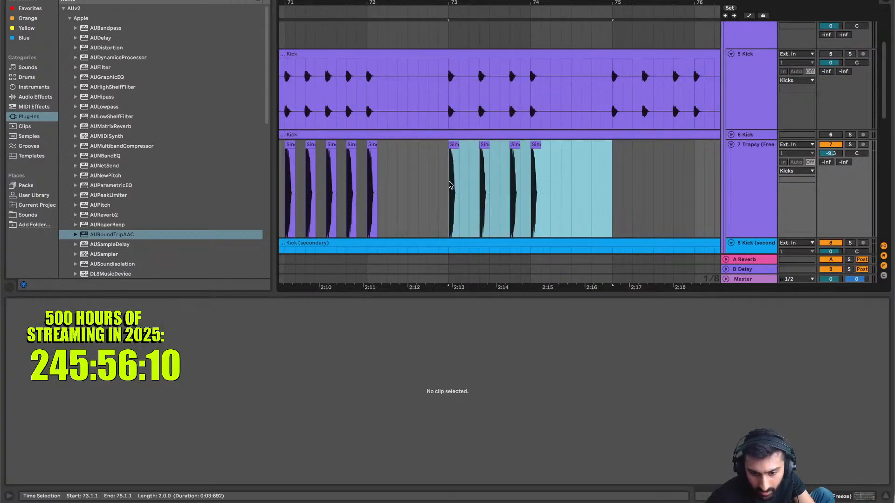
{"action": "key", "text": "super+d"}
{"action": "key", "text": "super+d"}
{"action": "key", "text": "super+d"}
{"action": "key", "text": "super+d"}
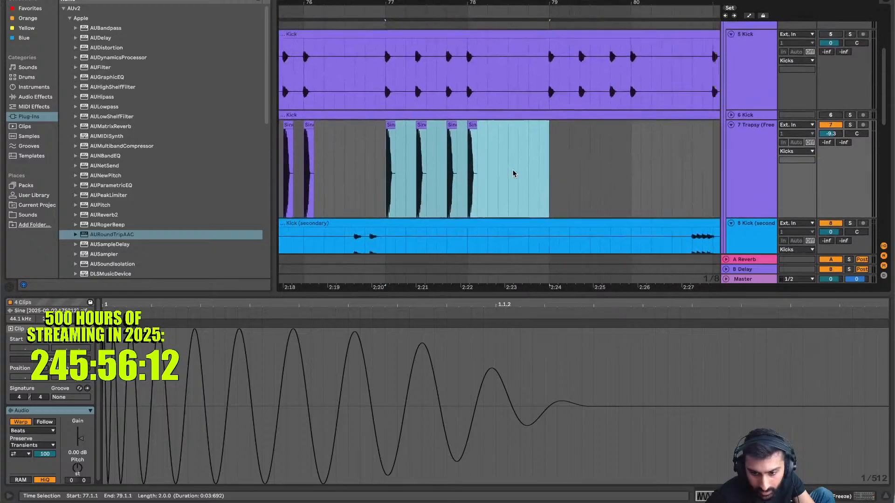
{"action": "scroll", "coordinate": [513, 174], "scroll_direction": "left", "scroll_amount": 1}
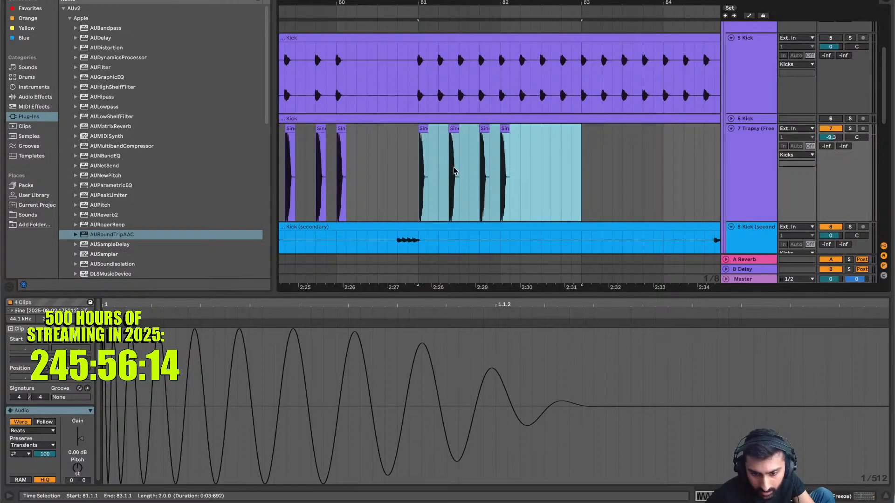
{"action": "key", "text": "super+z"}
{"action": "key", "text": "super+z"}
{"action": "key", "text": "super+shift+z"}
Paste a Sine clip at 81.1.1 on track 7 and duplicate it onto every beat through 88.1.1
{"action": "left_click", "coordinate": [420, 158]}
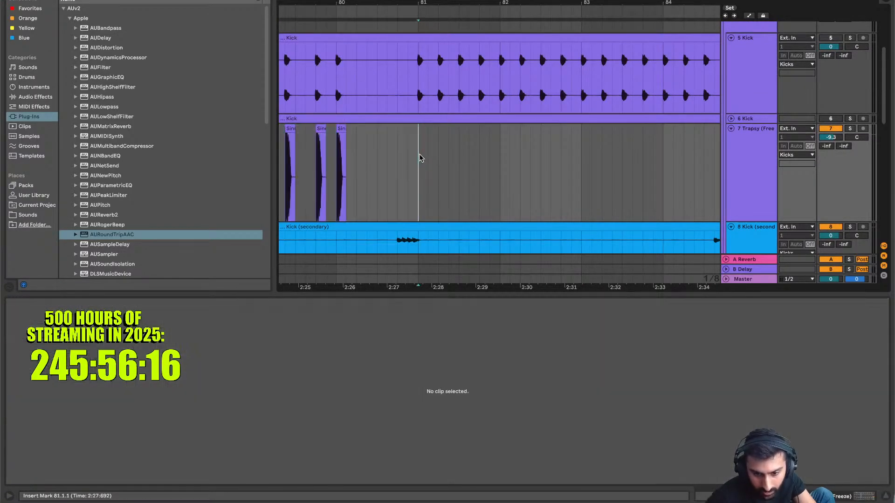
{"action": "key", "text": "super+v"}
{"action": "key", "text": "super+d"}
{"action": "key", "text": "super+d"}
{"action": "key", "text": "super+d"}
{"action": "key", "text": "super+d"}
{"action": "key", "text": "super+d"}
{"action": "key", "text": "super+d"}
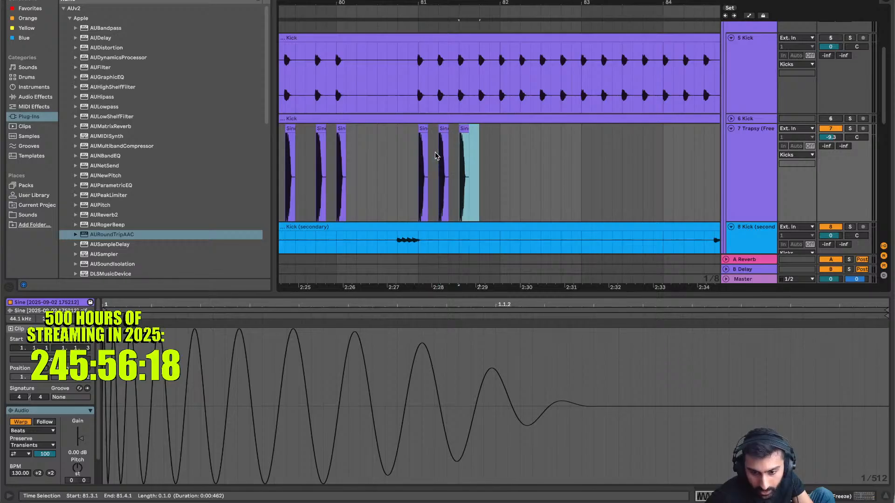
{"action": "key", "text": "super+d"}
{"action": "key", "text": "super+d"}
{"action": "key", "text": "super+d"}
{"action": "key", "text": "super+d"}
{"action": "key", "text": "super+d"}
{"action": "key", "text": "super+d"}
{"action": "key", "text": "super+d"}
{"action": "key", "text": "super+d"}
{"action": "key", "text": "super+d"}
{"action": "key", "text": "super+d"}
{"action": "key", "text": "super+d"}
{"action": "key", "text": "super+d"}
{"action": "key", "text": "super+d"}
{"action": "key", "text": "super+d"}
{"action": "key", "text": "super+d"}
{"action": "key", "text": "super+d"}
{"action": "key", "text": "super+d"}
{"action": "key", "text": "super+d"}
{"action": "key", "text": "super+d"}
{"action": "key", "text": "super+d"}
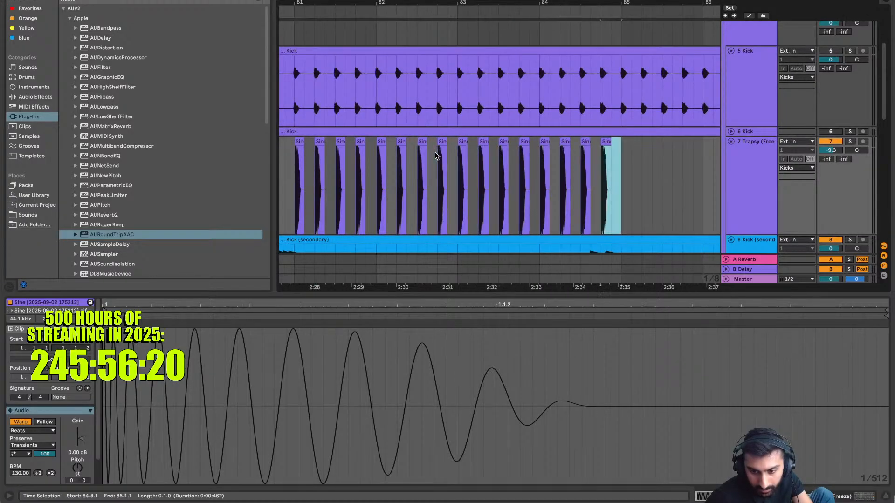
{"action": "key", "text": "super+d"}
{"action": "key", "text": "super+d"}
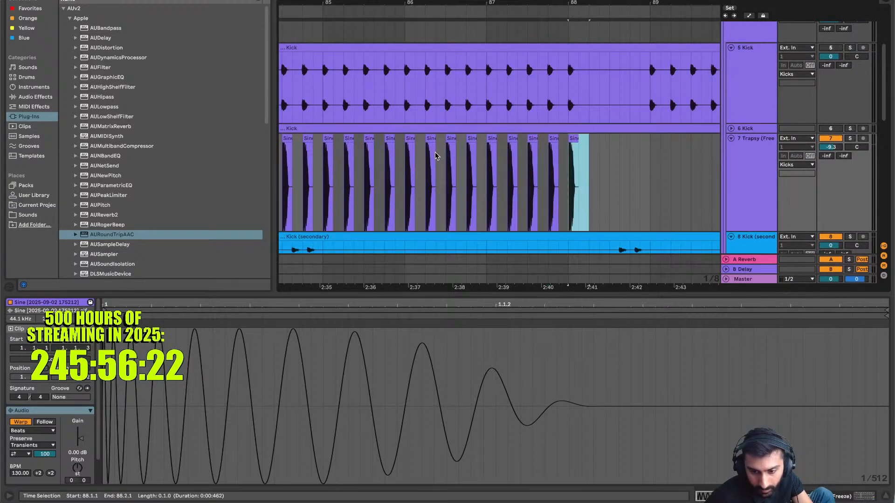
Fill every beat from 89.1.1 through 98.4.1 on track 7 with Sine clips and delete the one at 96.4.1
{"action": "left_click", "coordinate": [505, 160]}
{"action": "key", "text": "super+v"}
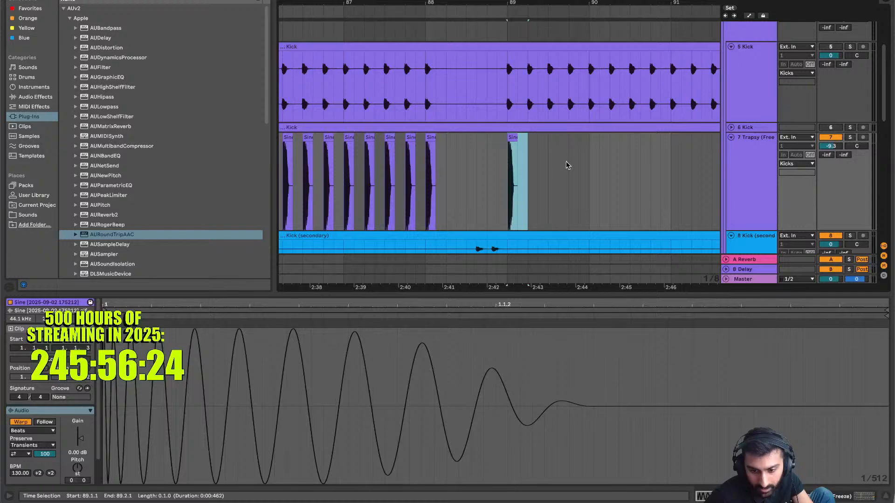
{"action": "key", "text": "super+d"}
{"action": "key", "text": "super+d"}
{"action": "key", "text": "super+d"}
{"action": "key", "text": "super+d"}
{"action": "key", "text": "super+d"}
{"action": "key", "text": "super+d"}
{"action": "key", "text": "super+d"}
{"action": "key", "text": "super+d"}
{"action": "key", "text": "super+d"}
{"action": "key", "text": "super+d"}
{"action": "key", "text": "super+d"}
{"action": "key", "text": "super+d"}
{"action": "key", "text": "super+d"}
{"action": "key", "text": "super+d"}
{"action": "key", "text": "super+d"}
{"action": "key", "text": "super+d"}
{"action": "key", "text": "super+d"}
{"action": "key", "text": "super+d"}
{"action": "key", "text": "super+d"}
{"action": "key", "text": "super+d"}
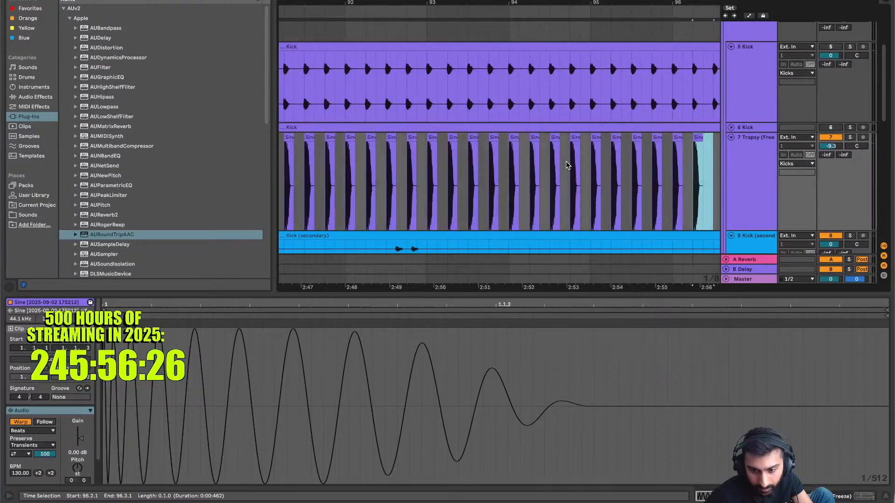
{"action": "key", "text": "super+d"}
{"action": "key", "text": "super+d"}
{"action": "key", "text": "super+d"}
{"action": "key", "text": "super+d"}
{"action": "key", "text": "super+d"}
{"action": "key", "text": "super+d"}
{"action": "key", "text": "super+d"}
{"action": "key", "text": "super+d"}
{"action": "key", "text": "super+d"}
{"action": "key", "text": "super+d"}
{"action": "left_click", "coordinate": [534, 160]}
{"action": "key", "text": "BackSpace"}
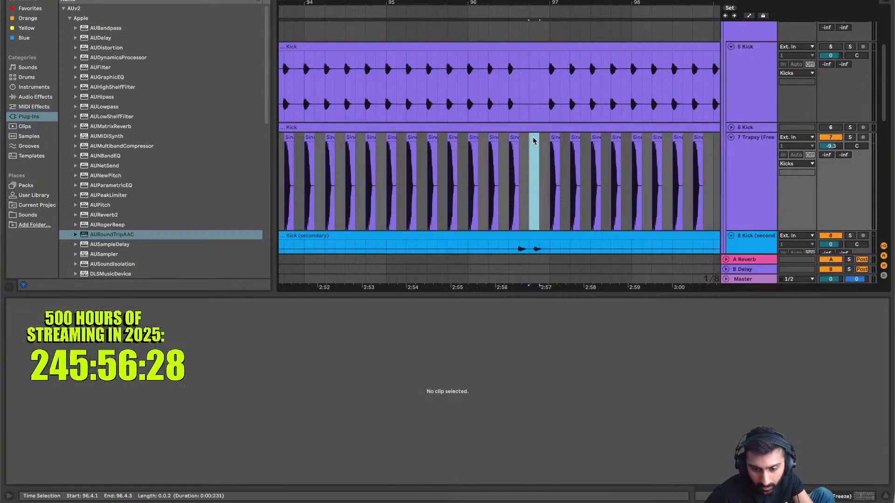
Paste a Sine clip at 99.1.1 on track 7 and duplicate it onto every beat through 105.2.1
{"action": "scroll", "coordinate": [550, 149], "scroll_direction": "right", "scroll_amount": 5}
{"action": "left_click", "coordinate": [571, 145]}
{"action": "key", "text": "super+v"}
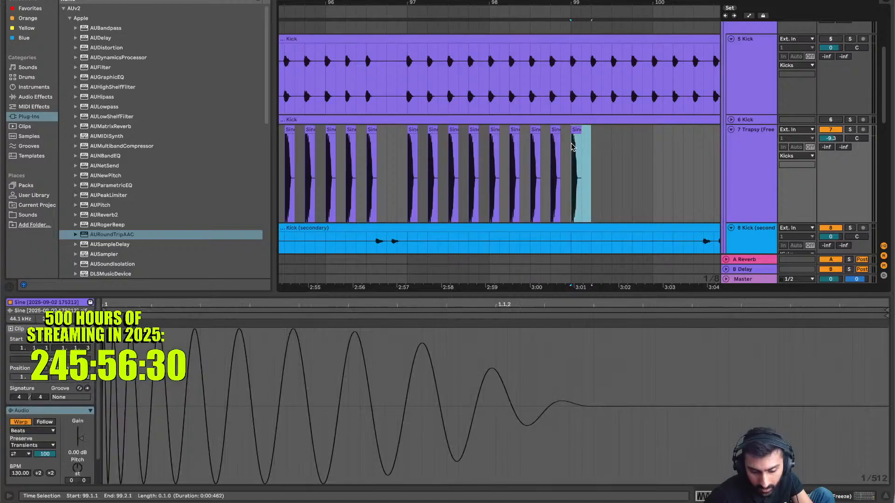
{"action": "key", "text": "super+d"}
{"action": "key", "text": "super+d"}
{"action": "key", "text": "super+d"}
{"action": "key", "text": "super+d"}
{"action": "key", "text": "super+d"}
{"action": "key", "text": "super+d"}
{"action": "key", "text": "super+d"}
{"action": "key", "text": "super+d"}
{"action": "key", "text": "super+d"}
{"action": "key", "text": "super+d"}
{"action": "key", "text": "super+d"}
{"action": "key", "text": "super+d"}
{"action": "key", "text": "super+d"}
{"action": "key", "text": "super+d"}
{"action": "key", "text": "super+d"}
{"action": "key", "text": "super+d"}
{"action": "key", "text": "super+d"}
{"action": "key", "text": "super+d"}
{"action": "key", "text": "super+d"}
{"action": "key", "text": "super+d"}
{"action": "key", "text": "super+d"}
{"action": "key", "text": "super+d"}
{"action": "key", "text": "super+d"}
{"action": "key", "text": "super+d"}
{"action": "key", "text": "super+d"}
{"action": "key", "text": "super+d"}
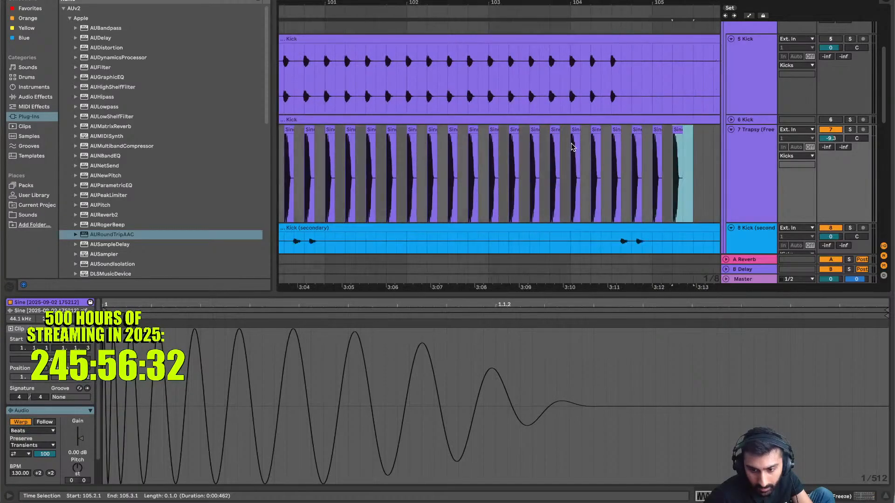
Undo the surplus Sine duplicates on track 7 that run past the last kick at 104.3.1
{"action": "key", "text": "super+z"}
{"action": "key", "text": "super+z"}
{"action": "key", "text": "super+z"}
{"action": "key", "text": "super+z"}
{"action": "key", "text": "super+z"}
{"action": "key", "text": "super+z"}
{"action": "key", "text": "super+z"}
{"action": "key", "text": "super+z"}
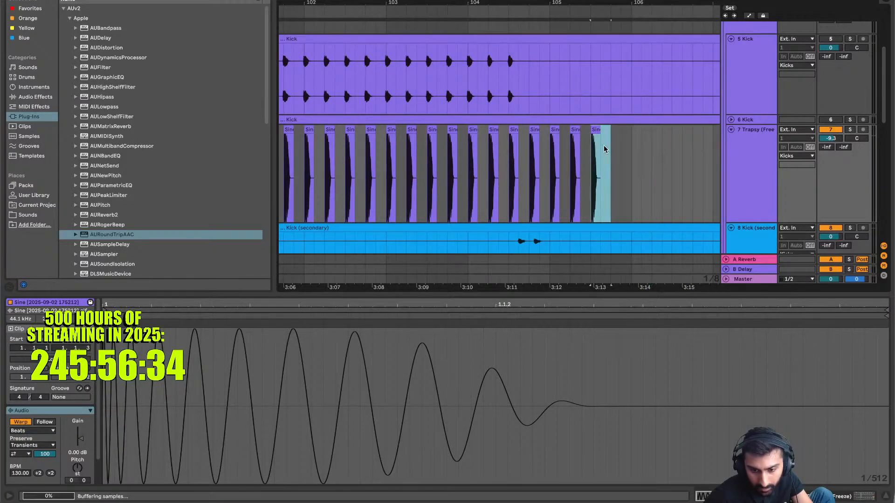
{"action": "scroll", "coordinate": [603, 145], "scroll_direction": "right", "scroll_amount": 8}
{"action": "scroll", "coordinate": [603, 144], "scroll_direction": "left", "scroll_amount": 3}
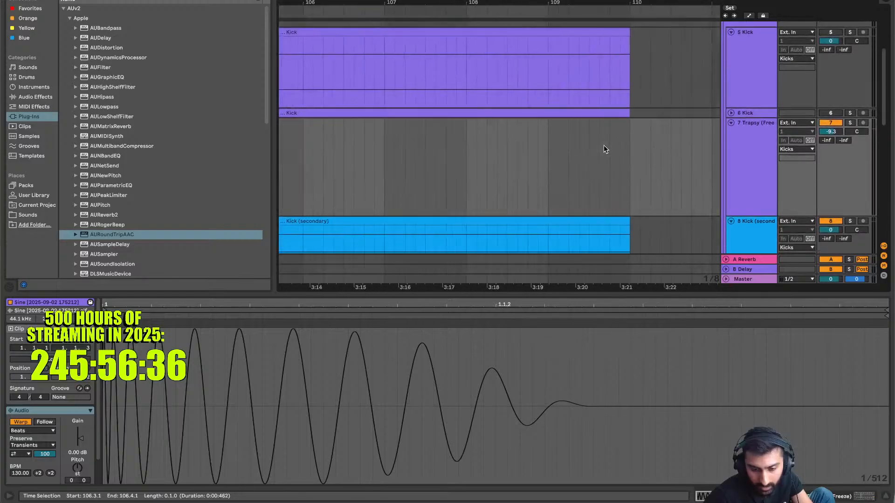
Rename track 7, which holds the Sine clips, as Kick Lam
{"action": "scroll", "coordinate": [604, 145], "scroll_direction": "down", "scroll_amount": 10}
{"action": "left_click", "coordinate": [732, 150]}
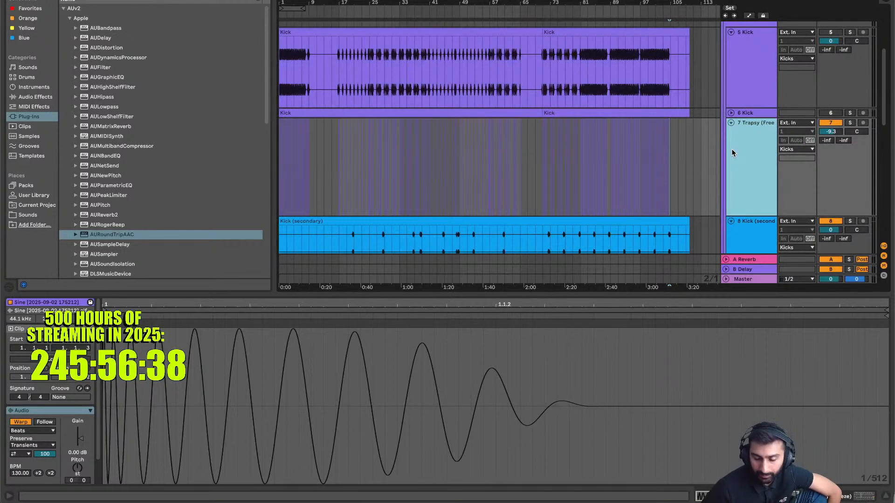
{"action": "key", "text": "super+r"}
{"action": "type", "text": "Ki"}
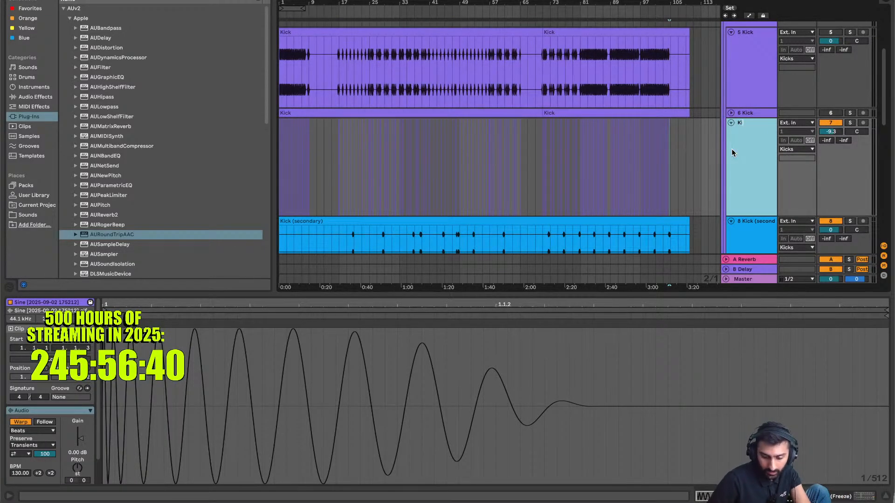
Collapse the 5 Kick track and the Kick Lam track in the arrangement
{"action": "scroll", "coordinate": [731, 149], "scroll_direction": "up", "scroll_amount": 3}
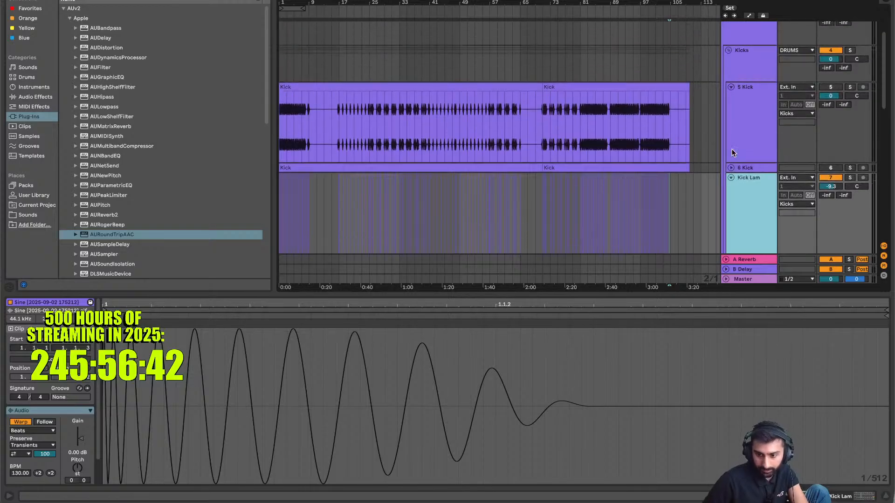
{"action": "left_click", "coordinate": [752, 112]}
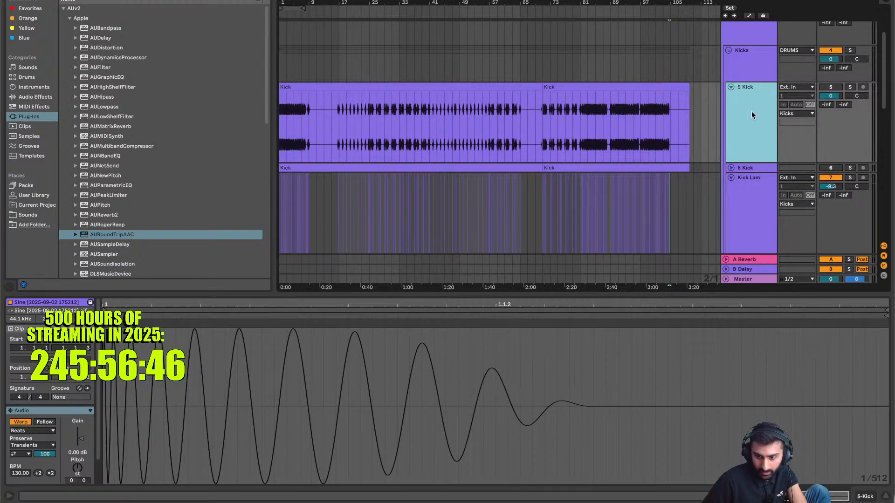
{"action": "left_click", "coordinate": [731, 88]}
{"action": "left_click", "coordinate": [680, 166]}
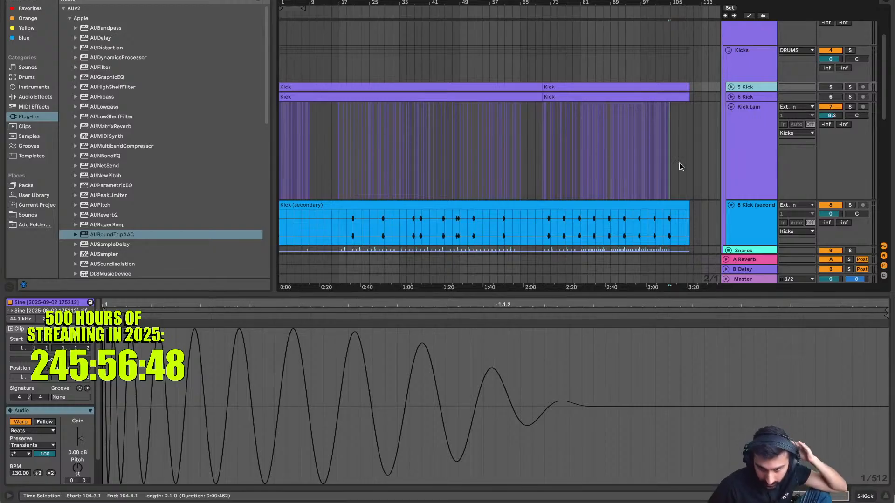
{"action": "left_click", "coordinate": [731, 106]}
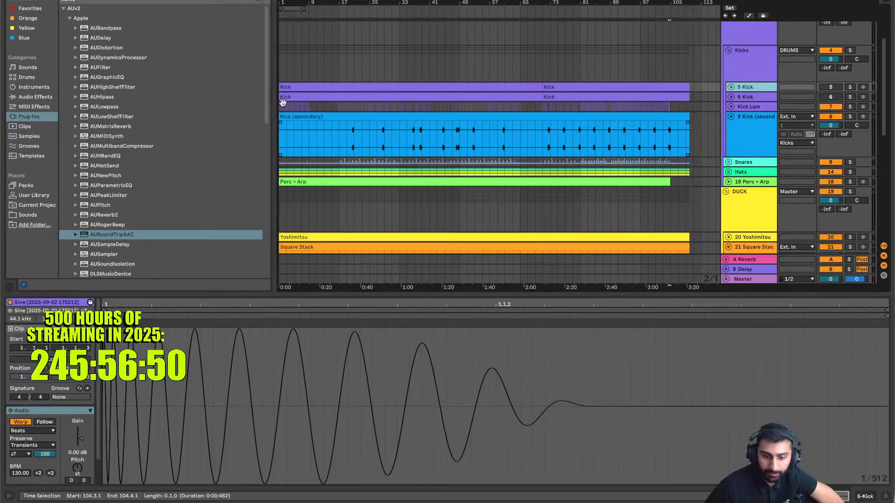
Play the song from bar 17 onward to hear the Kick Lam layer together with the secondary kick
{"action": "left_click", "coordinate": [310, 118]}
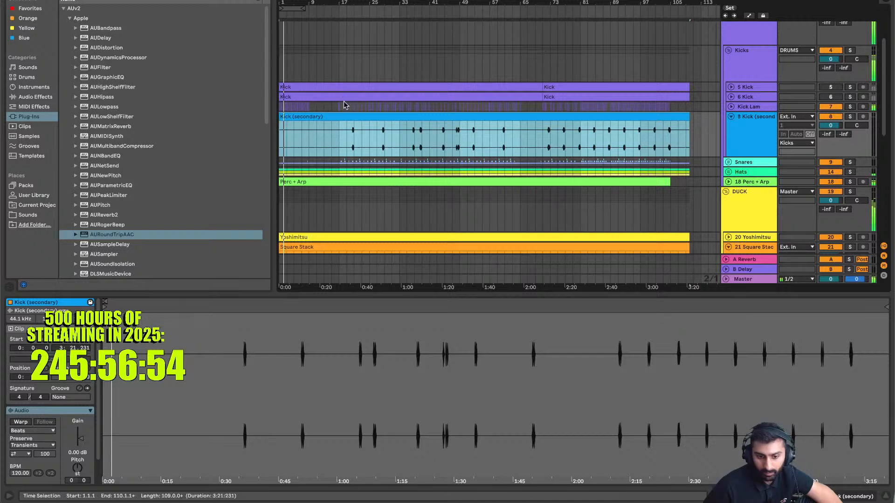
{"action": "left_click", "coordinate": [340, 127]}
{"action": "scroll", "coordinate": [340, 128], "scroll_direction": "up", "scroll_amount": 5}
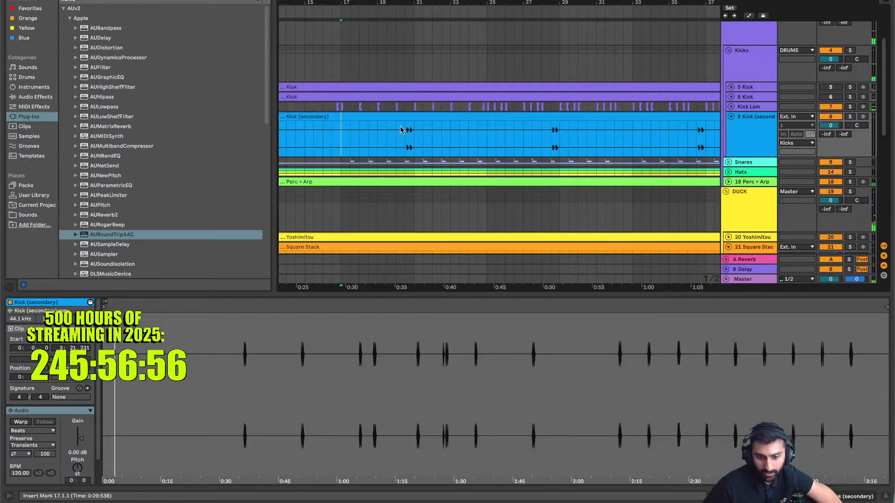
{"action": "key", "text": "space"}
{"action": "scroll", "coordinate": [383, 127], "scroll_direction": "up", "scroll_amount": 3}
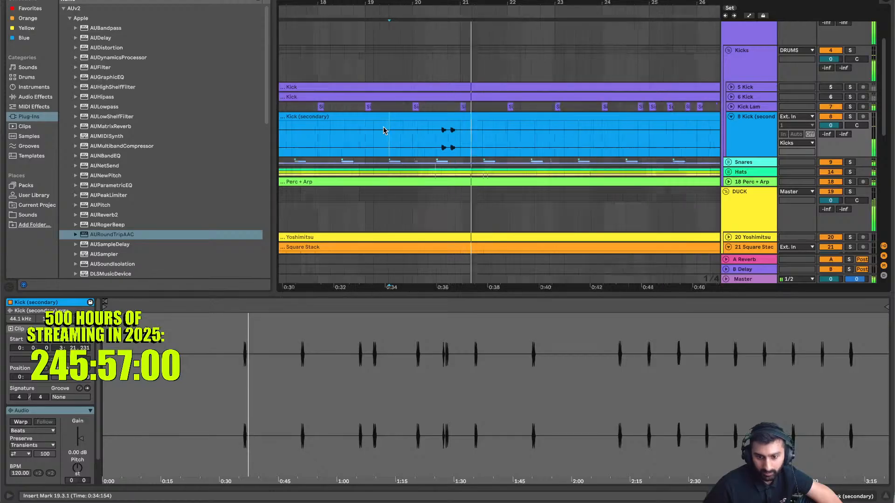
{"action": "scroll", "coordinate": [384, 126], "scroll_direction": "down", "scroll_amount": 4}
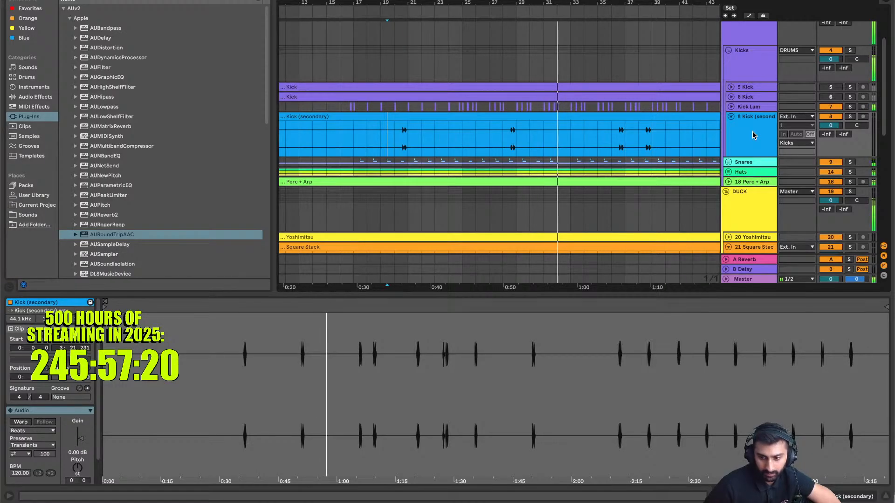
Expand the Kick Lam track and show its device chain
{"action": "left_click", "coordinate": [731, 107]}
{"action": "left_click", "coordinate": [756, 156]}
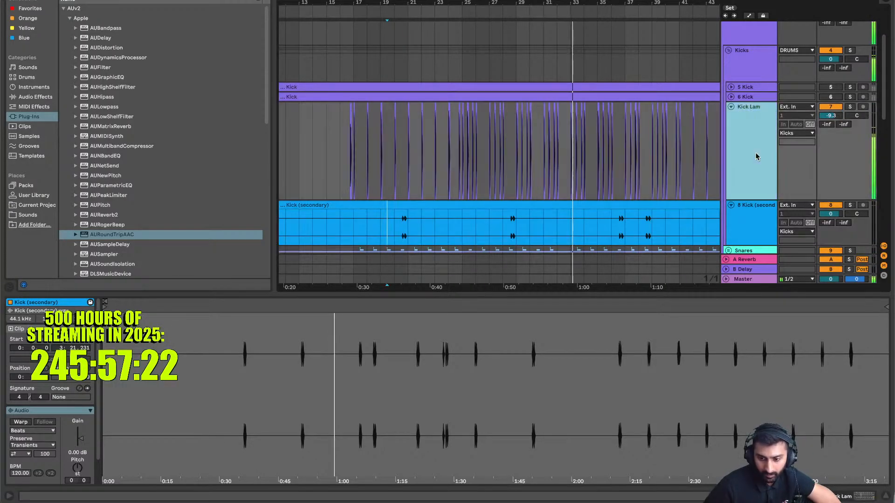
{"action": "double_click", "coordinate": [756, 156]}
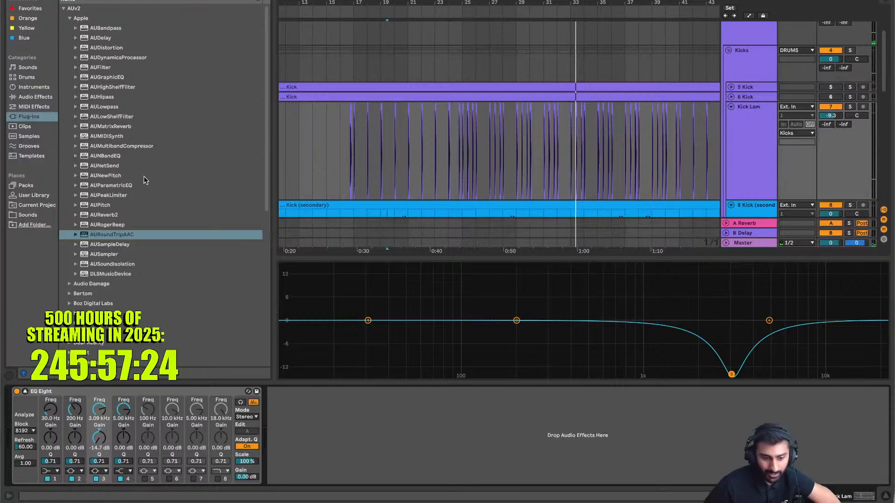
Add a Saturator from the Drive & Color audio effects after the EQ Eight on Kick Lam
{"action": "left_click", "coordinate": [33, 97]}
{"action": "key", "text": "Left"}
{"action": "key", "text": "Up"}
{"action": "key", "text": "Up"}
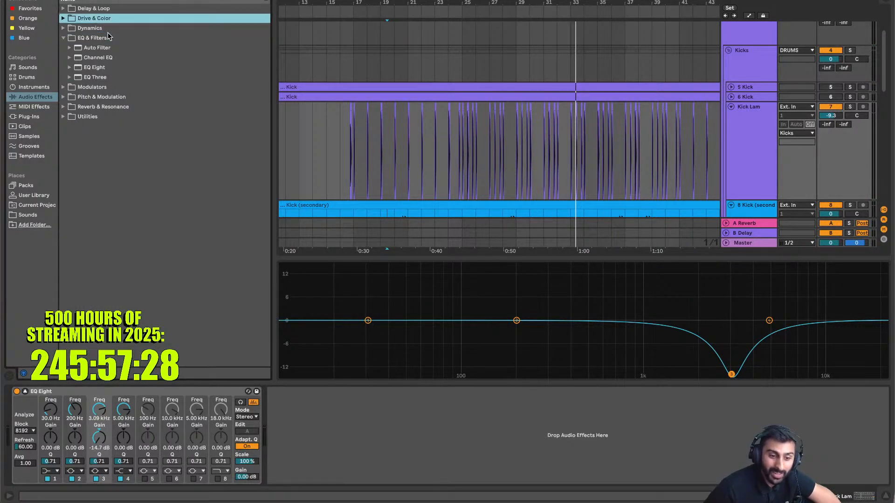
{"action": "key", "text": "Right"}
{"action": "key", "text": "Down"}
{"action": "key", "text": "Down"}
{"action": "key", "text": "Down"}
{"action": "key", "text": "Down"}
{"action": "key", "text": "Down"}
{"action": "key", "text": "Down"}
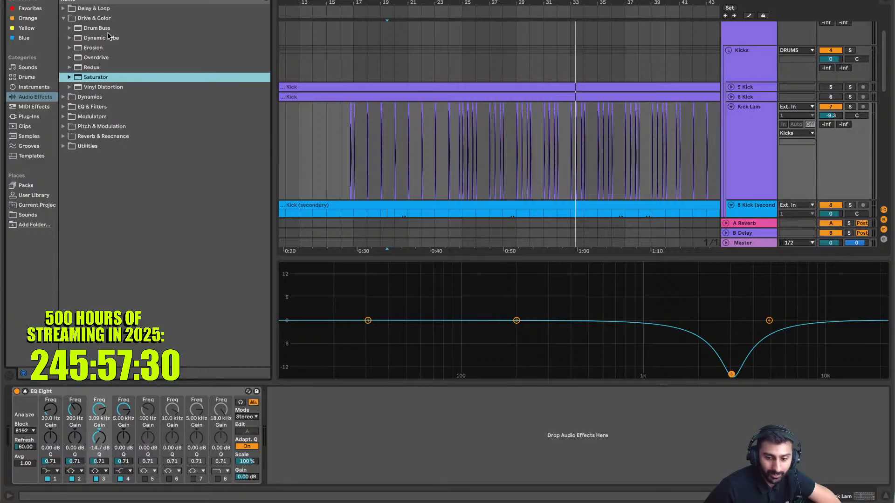
{"action": "key", "text": "Return"}
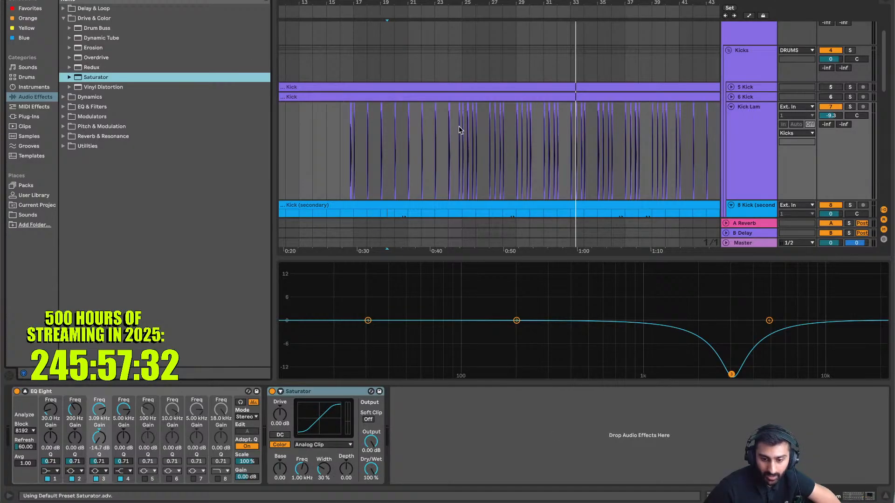
Loop the range 24.4.1–26.1.3 on Kick Lam and play it with the track soloed
{"action": "left_click_drag", "start_coordinate": [459, 126], "coordinate": [478, 130]}
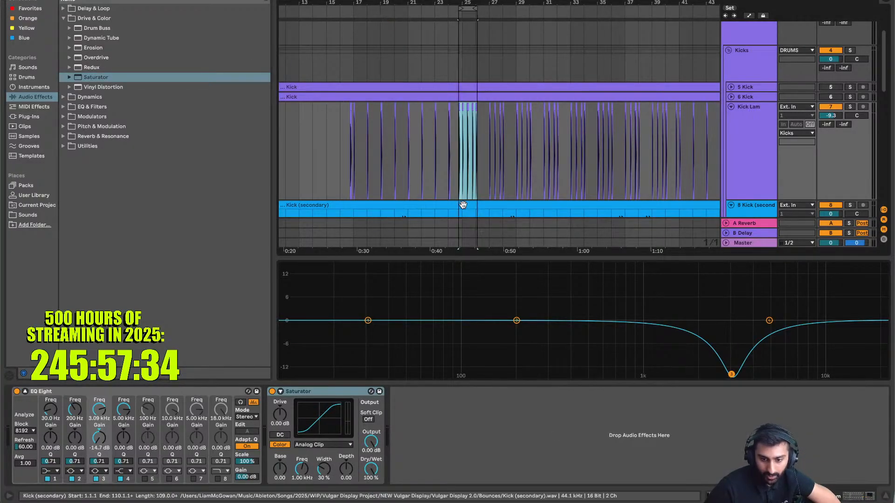
{"action": "key", "text": "space"}
{"action": "left_click", "coordinate": [850, 107]}
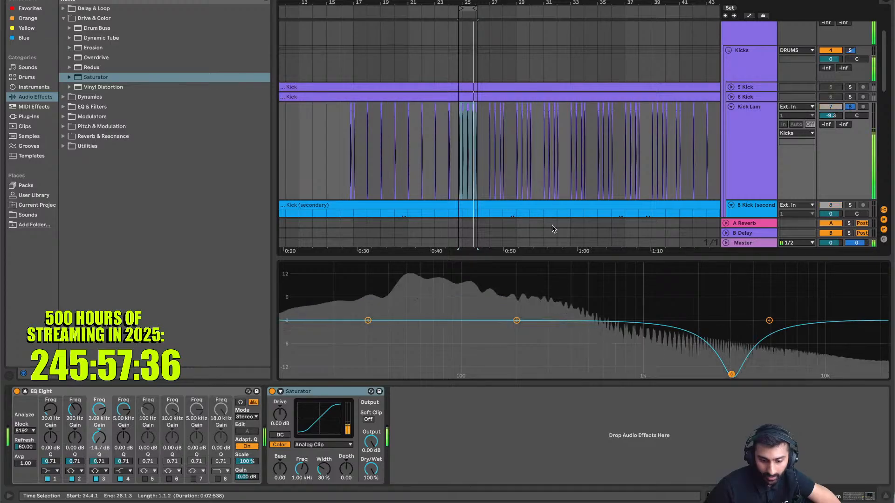
Turn on DC and Soft Clip in Kick Lam's Saturator and set its Drive to 4.00 dB
{"action": "left_click", "coordinate": [280, 435]}
{"action": "left_click", "coordinate": [368, 420]}
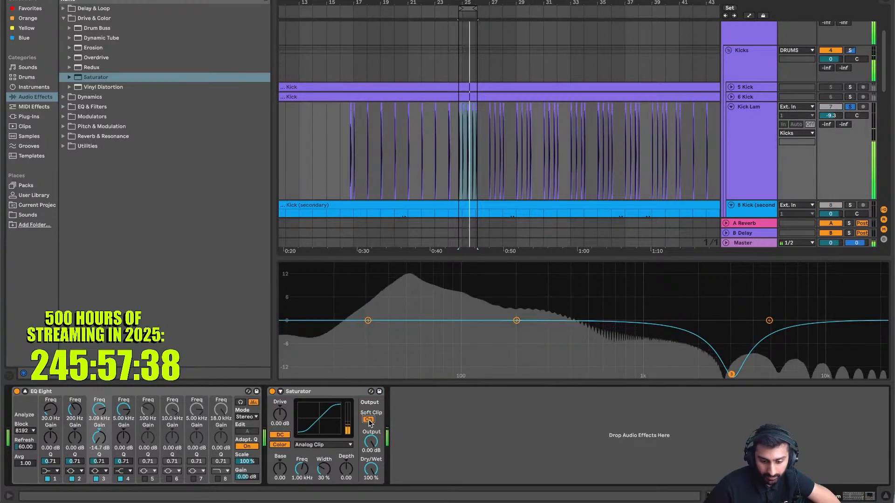
{"action": "mouse_move", "coordinate": [280, 416]}
{"action": "left_mouse_down"}
{"action": "mouse_move", "coordinate": [279, 396]}
{"action": "mouse_move", "coordinate": [280, 411]}
{"action": "left_mouse_up"}
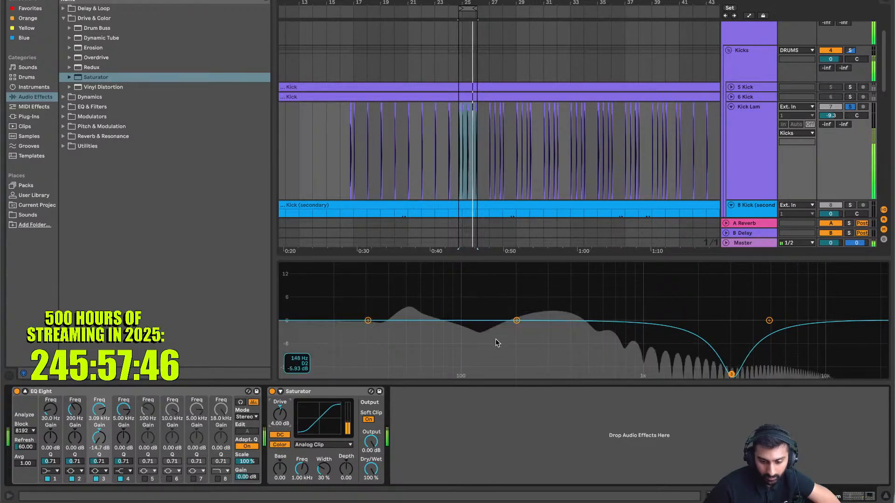
Try an EQ Eight band 2 cut of about 5 dB near 267 Hz and set the Saturator Drive to 4.57 dB
{"action": "left_click_drag", "start_coordinate": [517, 321], "coordinate": [539, 338]}
{"action": "mouse_move", "coordinate": [279, 415]}
{"action": "left_mouse_down"}
{"action": "mouse_move", "coordinate": [279, 403]}
{"action": "mouse_move", "coordinate": [280, 414]}
{"action": "left_mouse_up"}
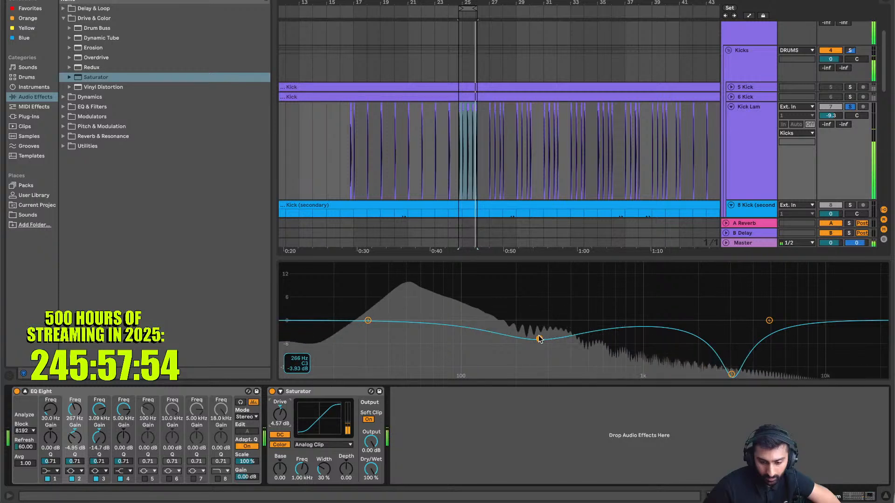
{"action": "left_click_drag", "start_coordinate": [540, 339], "coordinate": [538, 321]}
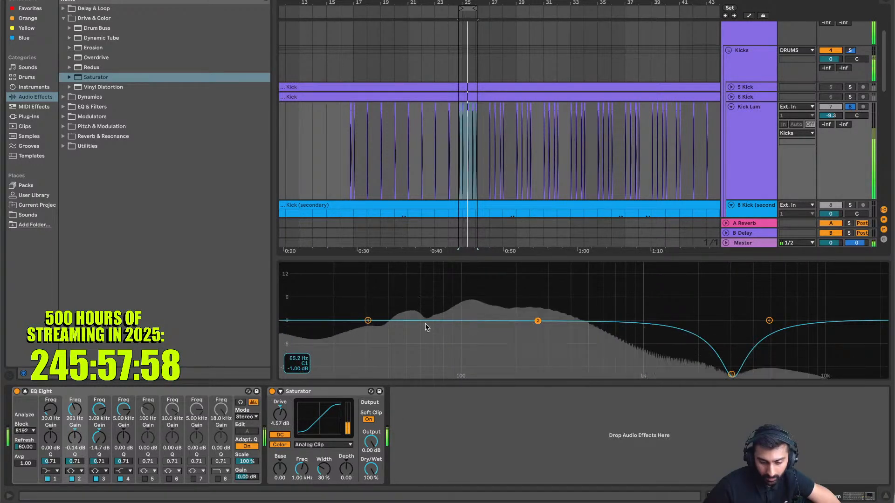
Turn off EQ Eight bands 2 and 3 on the Kick Lam track, unsolo the track and stop playback
{"action": "left_click", "coordinate": [72, 479]}
{"action": "left_click", "coordinate": [96, 479]}
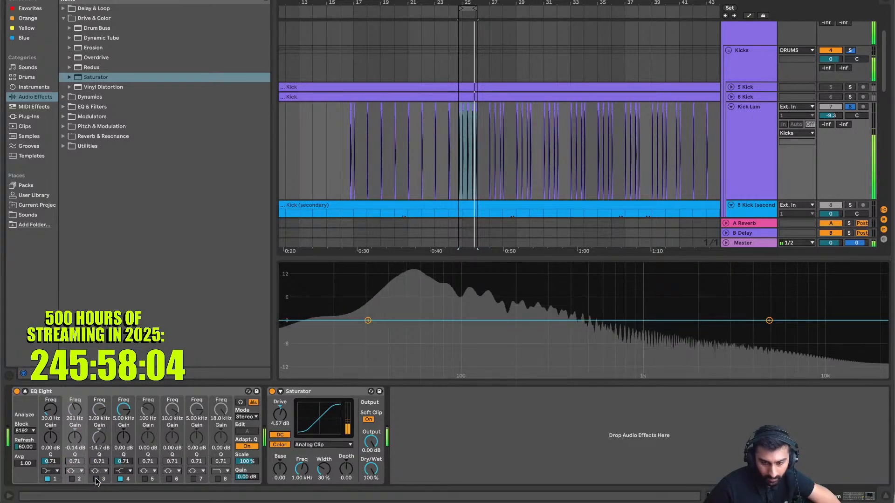
{"action": "left_click", "coordinate": [96, 479]}
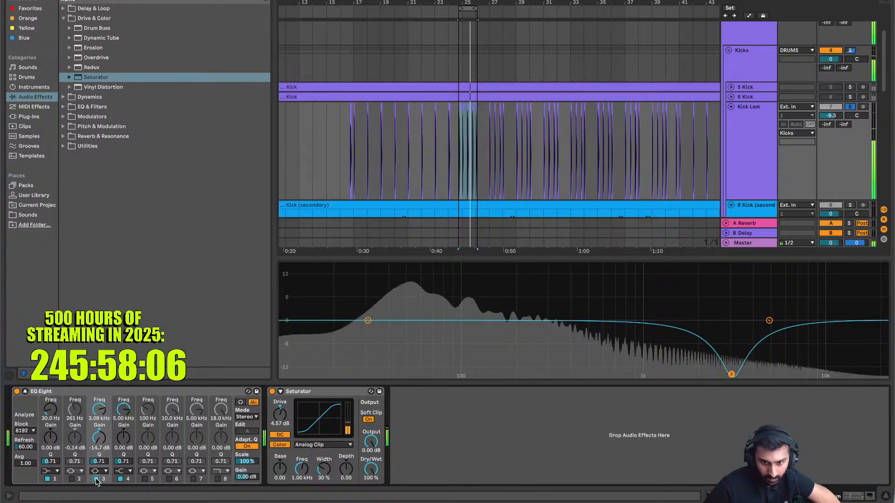
{"action": "left_click", "coordinate": [96, 479]}
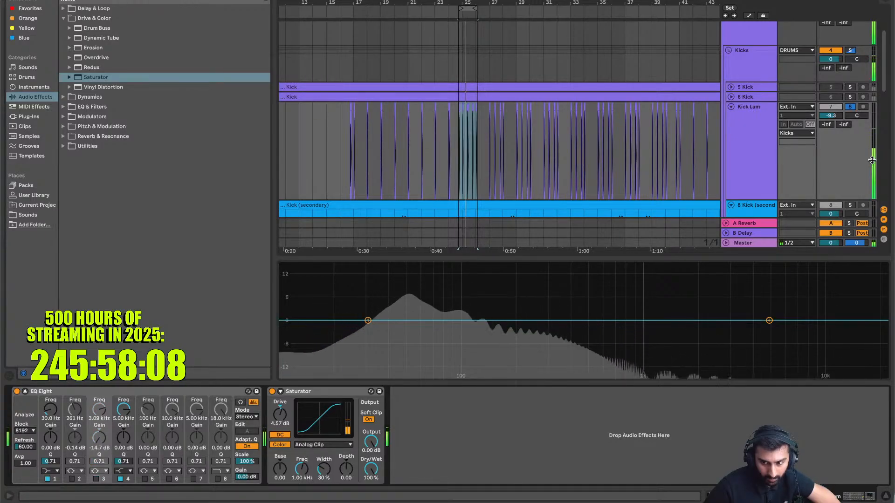
{"action": "left_click", "coordinate": [850, 107]}
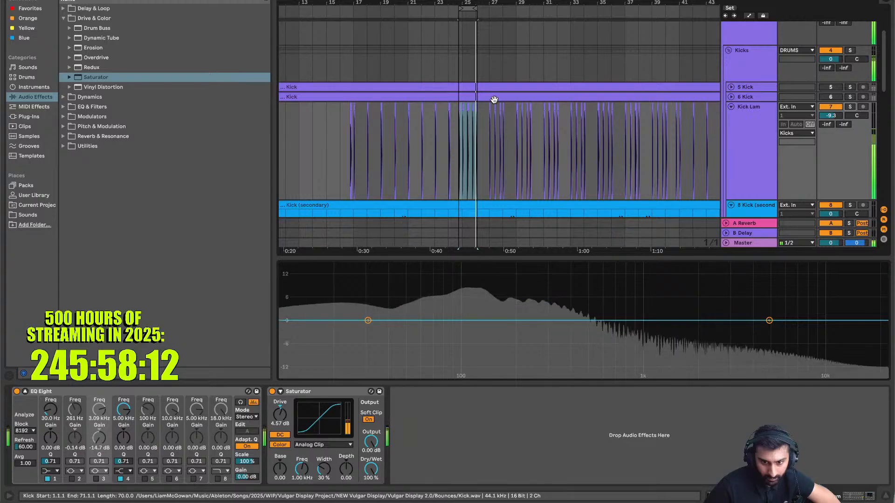
{"action": "key", "text": "space"}
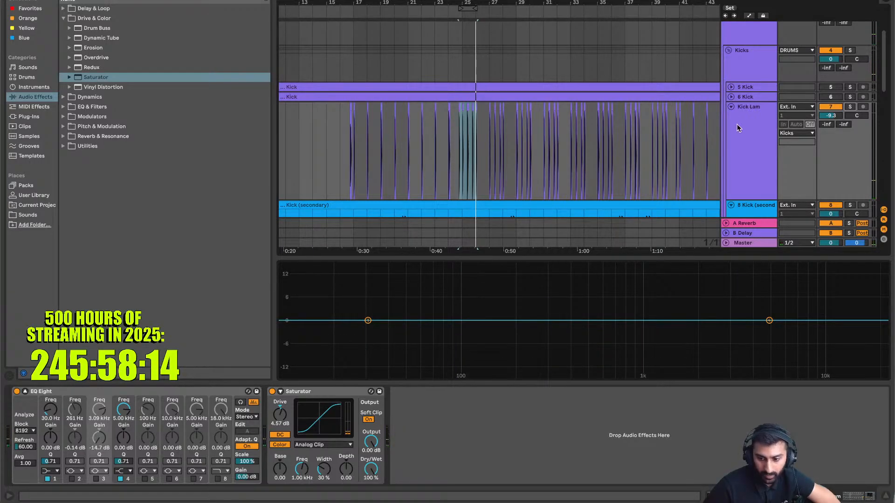
Fit the whole arrangement in view and select the Kick (secondary) clip and its track
{"action": "scroll", "coordinate": [625, 128], "scroll_direction": "down", "scroll_amount": 5}
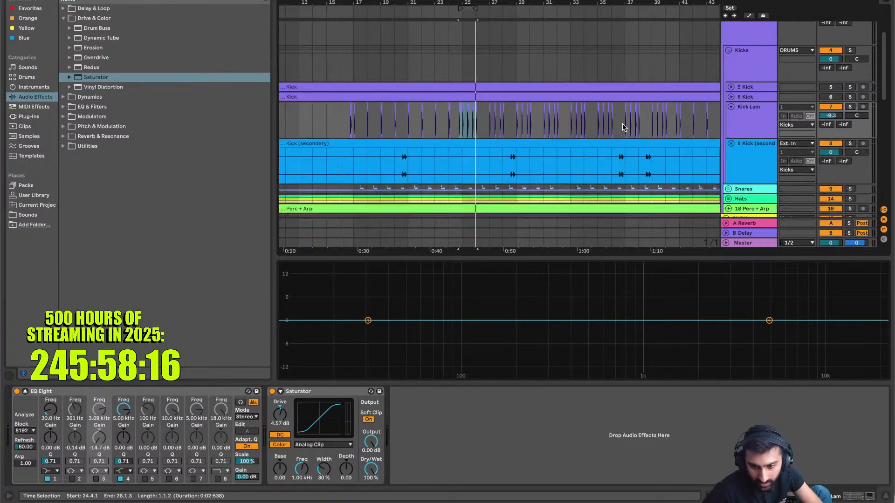
{"action": "scroll", "coordinate": [490, 149], "scroll_direction": "left", "scroll_amount": 5}
{"action": "scroll", "coordinate": [490, 149], "scroll_direction": "down", "scroll_amount": 1}
{"action": "key", "text": "w"}
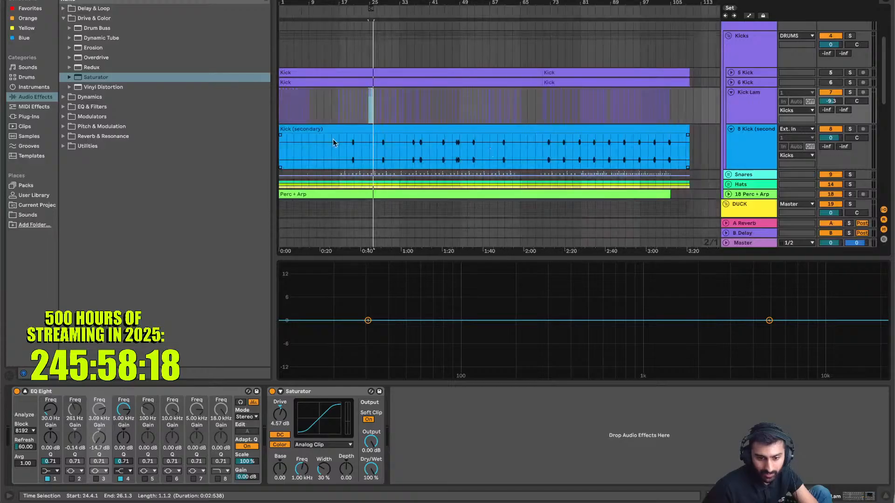
{"action": "left_click", "coordinate": [297, 130]}
{"action": "left_click", "coordinate": [744, 143]}
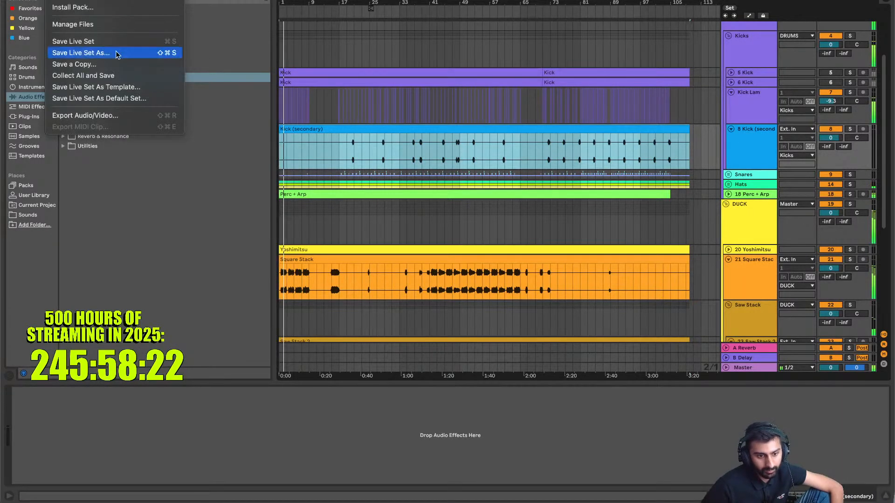
Collect all files and save the Live Set, accepting that audio stops
{"action": "left_click", "coordinate": [116, 74]}
{"action": "key", "text": "Return"}
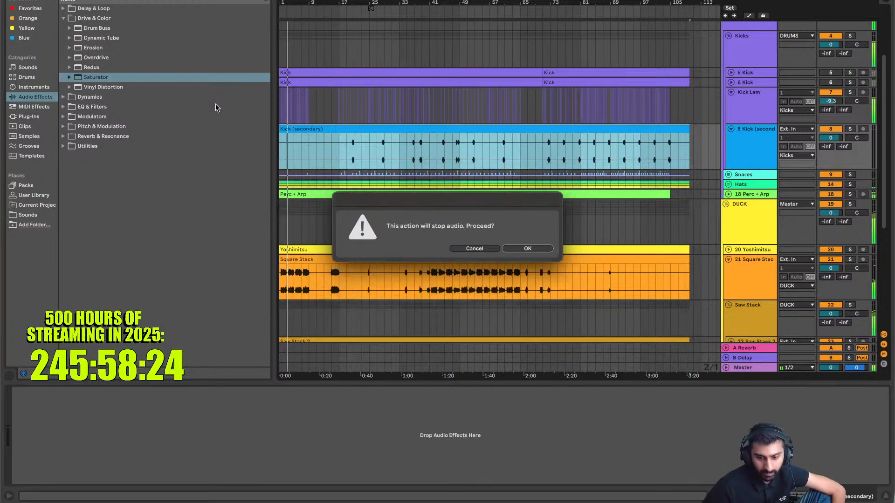
{"action": "key", "text": "Return"}
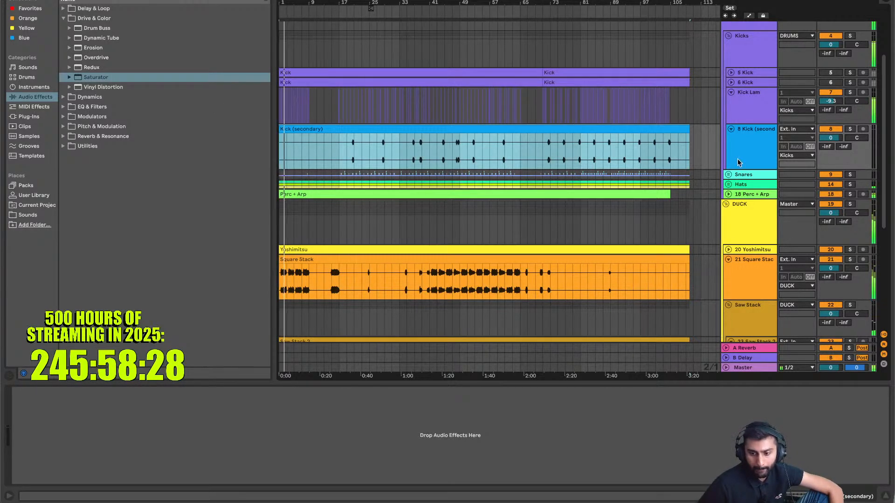
Set the Saturator Drive on the Kick Lam track to 2.29 dB
{"action": "left_click", "coordinate": [744, 130]}
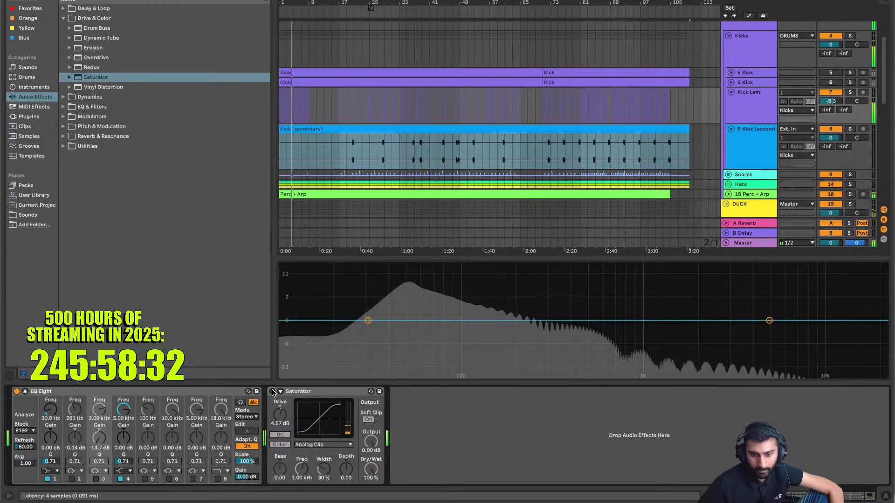
{"action": "left_click_drag", "start_coordinate": [277, 418], "coordinate": [278, 437]}
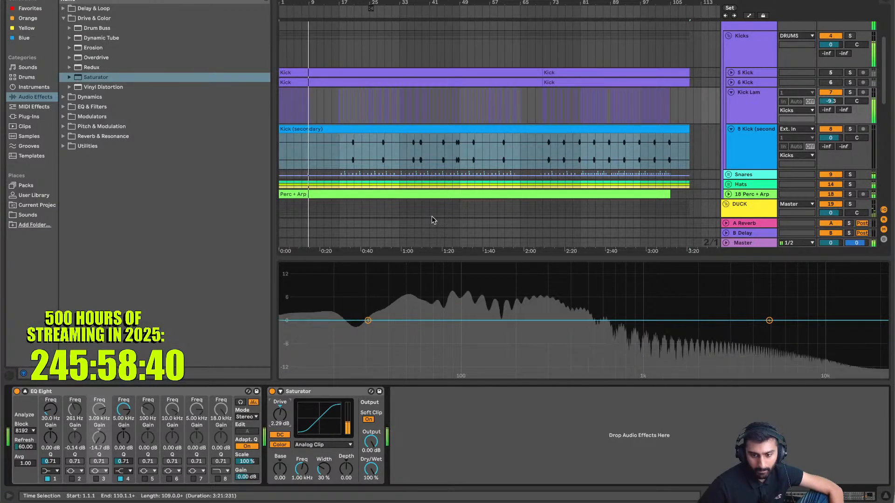
Play the arrangement from bar 7.4.1 to hear the last kicks of the intro
{"action": "scroll", "coordinate": [308, 131], "scroll_direction": "up", "scroll_amount": 3}
{"action": "scroll", "coordinate": [308, 131], "scroll_direction": "up", "scroll_amount": 8}
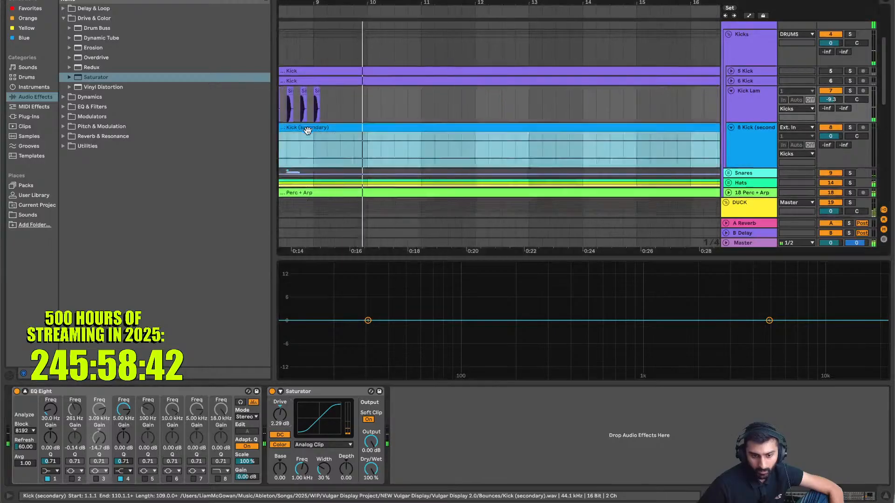
{"action": "scroll", "coordinate": [308, 132], "scroll_direction": "left", "scroll_amount": 4}
{"action": "left_click", "coordinate": [397, 141]}
{"action": "key", "text": "space"}
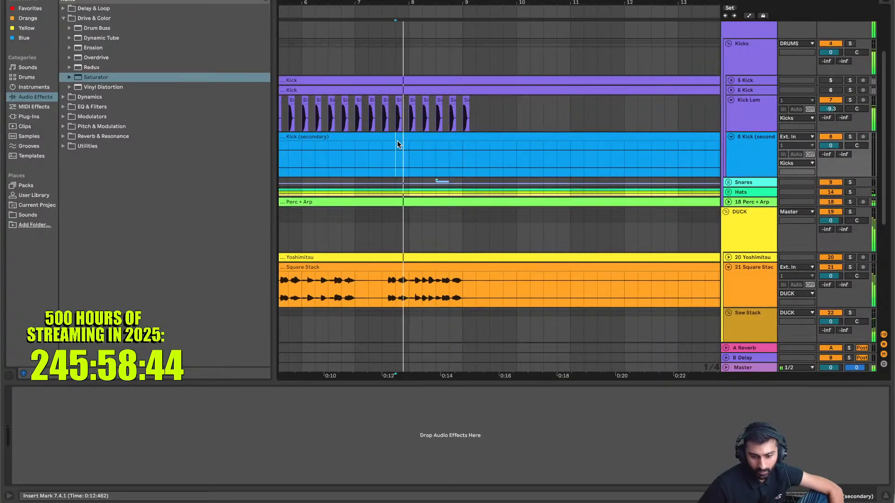
Expand the Snares group and look over its snare tracks beneath the kicks
{"action": "left_click", "coordinate": [728, 183]}
{"action": "scroll", "coordinate": [452, 200], "scroll_direction": "down", "scroll_amount": 5}
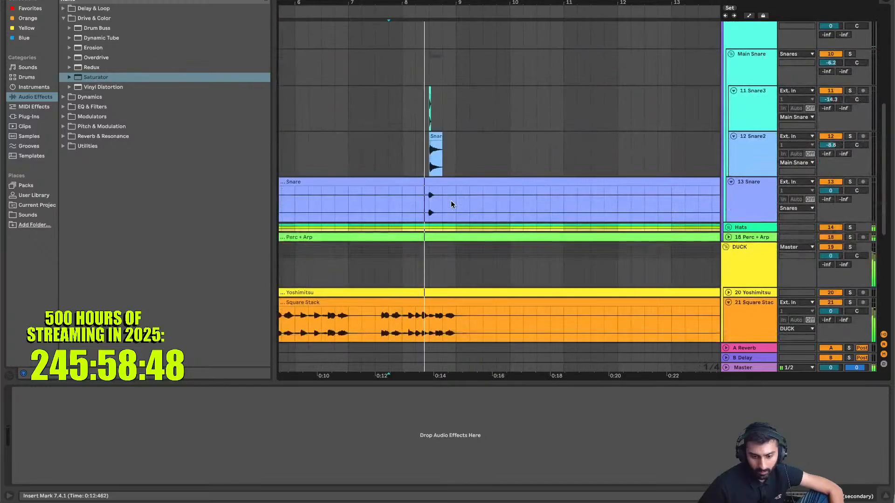
{"action": "scroll", "coordinate": [451, 200], "scroll_direction": "up", "scroll_amount": 5}
{"action": "scroll", "coordinate": [452, 200], "scroll_direction": "left", "scroll_amount": 1}
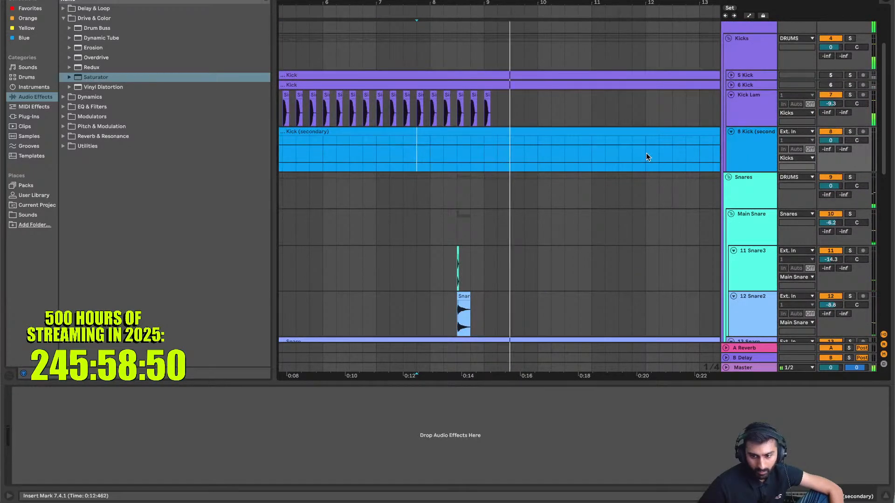
{"action": "scroll", "coordinate": [738, 200], "scroll_direction": "down", "scroll_amount": 5}
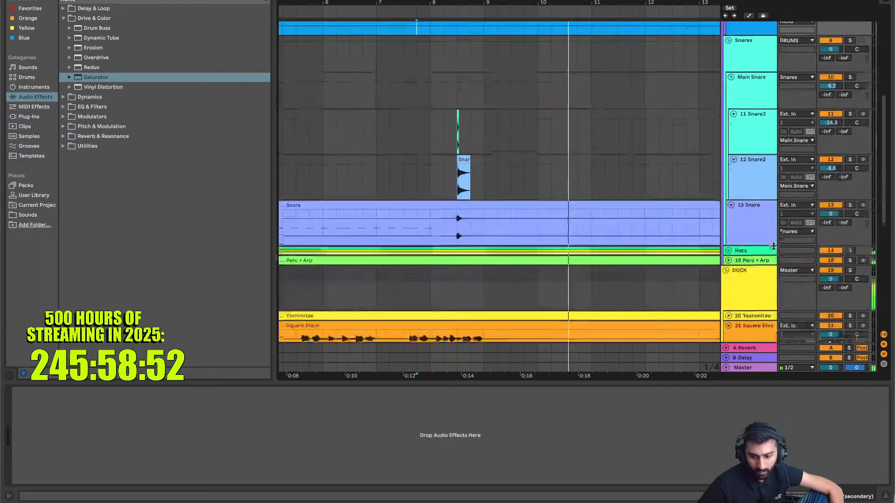
Expand the Hats group and unfold the Perc + Arp track to show its waveform
{"action": "left_click", "coordinate": [728, 247]}
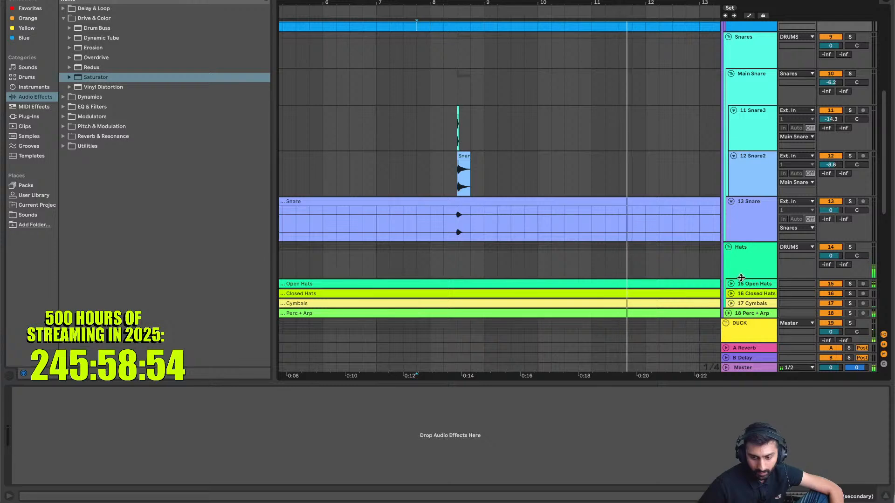
{"action": "left_click", "coordinate": [756, 265]}
{"action": "scroll", "coordinate": [712, 275], "scroll_direction": "down", "scroll_amount": 4}
{"action": "scroll", "coordinate": [712, 275], "scroll_direction": "right", "scroll_amount": 1}
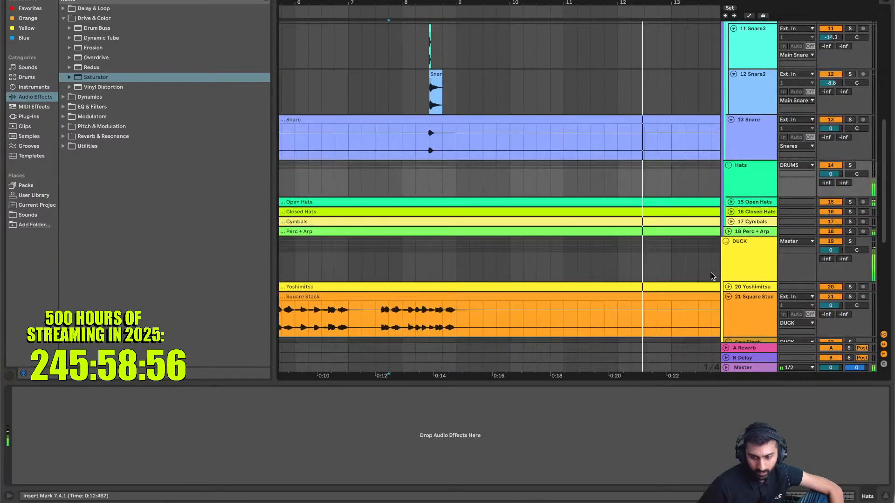
{"action": "left_click", "coordinate": [729, 232]}
{"action": "scroll", "coordinate": [607, 215], "scroll_direction": "down", "scroll_amount": 4}
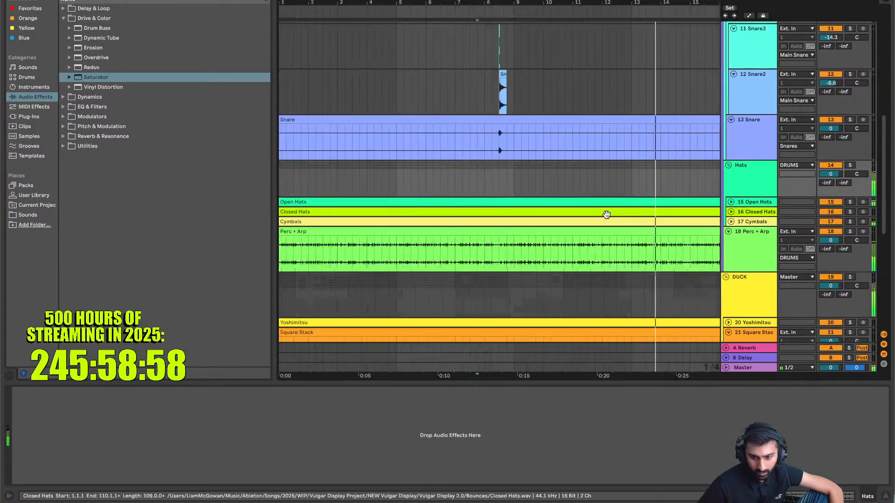
{"action": "scroll", "coordinate": [607, 215], "scroll_direction": "down", "scroll_amount": 3}
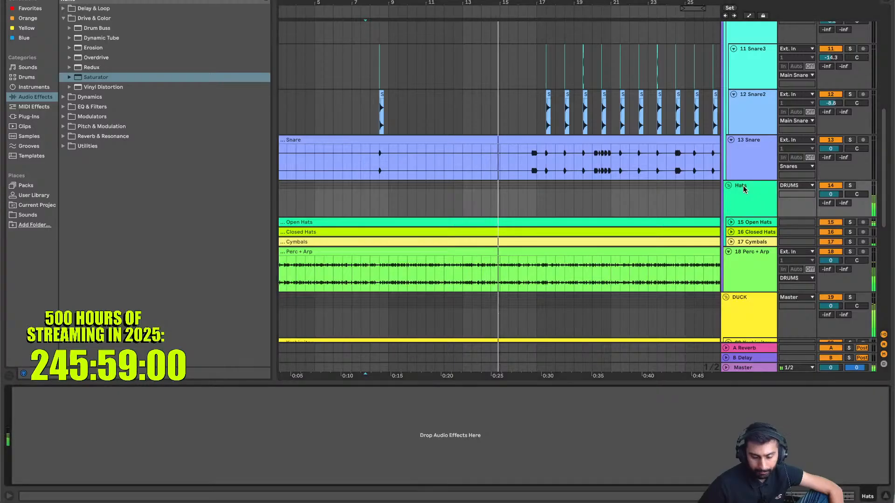
Copy the sidechain Compressor from the DUCK group onto the Hats group
{"action": "left_click", "coordinate": [749, 299]}
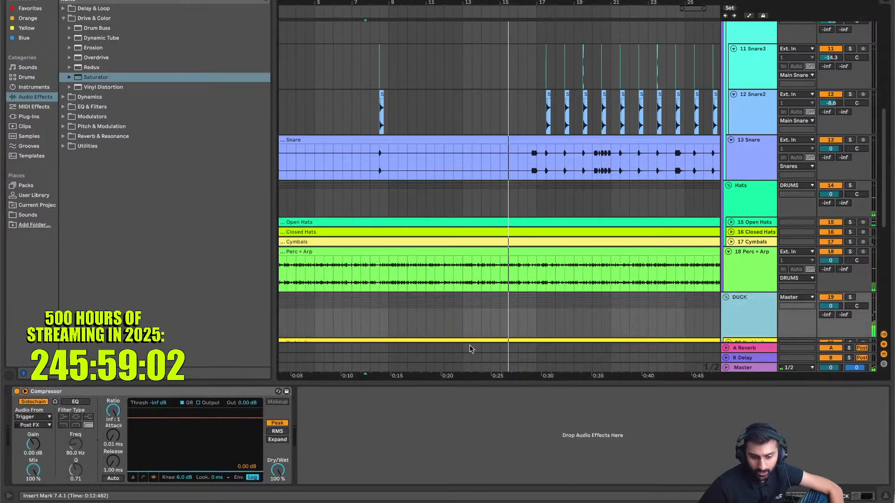
{"action": "left_click_drag", "start_coordinate": [163, 395], "coordinate": [276, 331]}
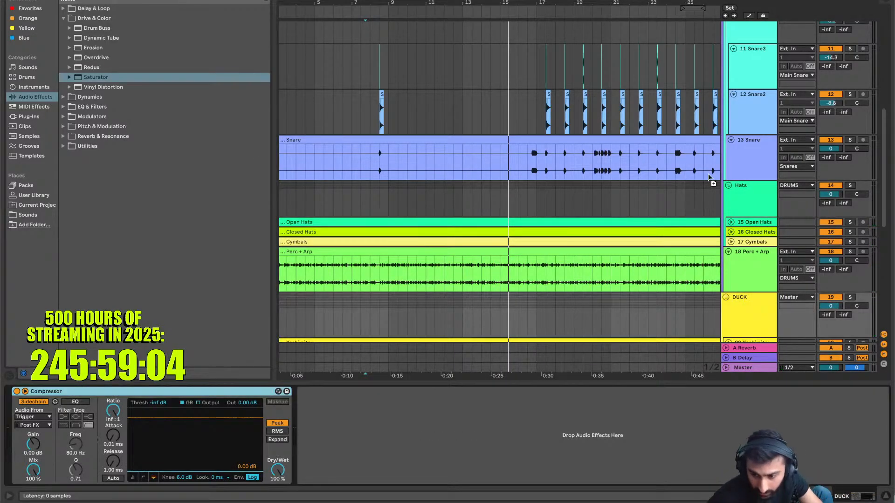
{"action": "left_click_drag", "start_coordinate": [744, 198], "coordinate": [745, 199]}
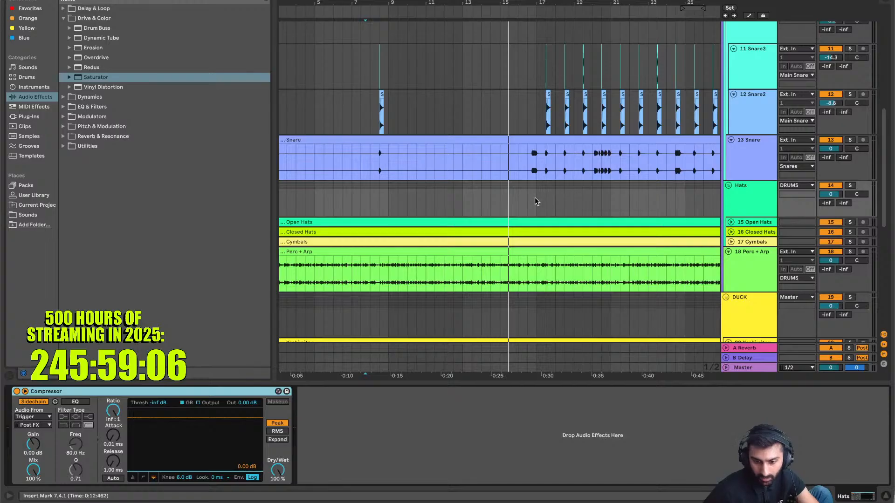
Loop bars 17 to 19 on the Hats group and start playback
{"action": "left_click_drag", "start_coordinate": [536, 198], "coordinate": [573, 193]}
{"action": "key", "text": "super+l"}
{"action": "key", "text": "space"}
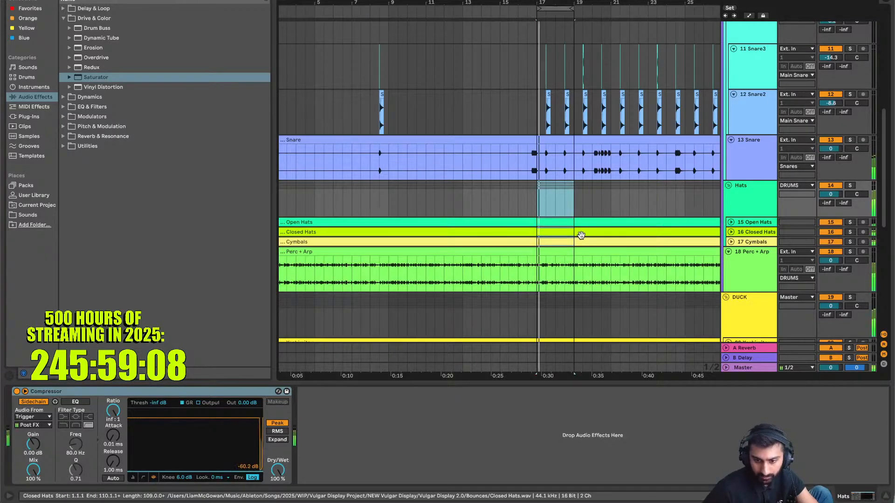
Set the threshold of the Hats group's Compressor to -17.4 dB
{"action": "left_click", "coordinate": [751, 192]}
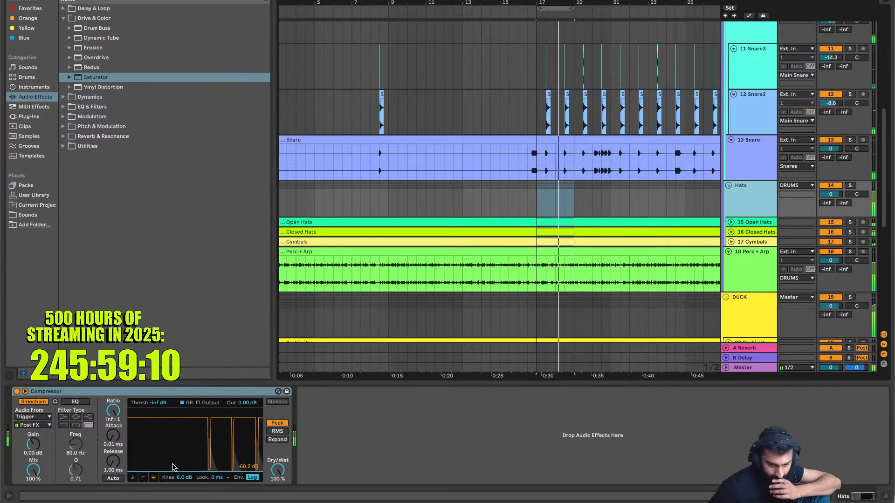
{"action": "left_click_drag", "start_coordinate": [173, 467], "coordinate": [172, 443]}
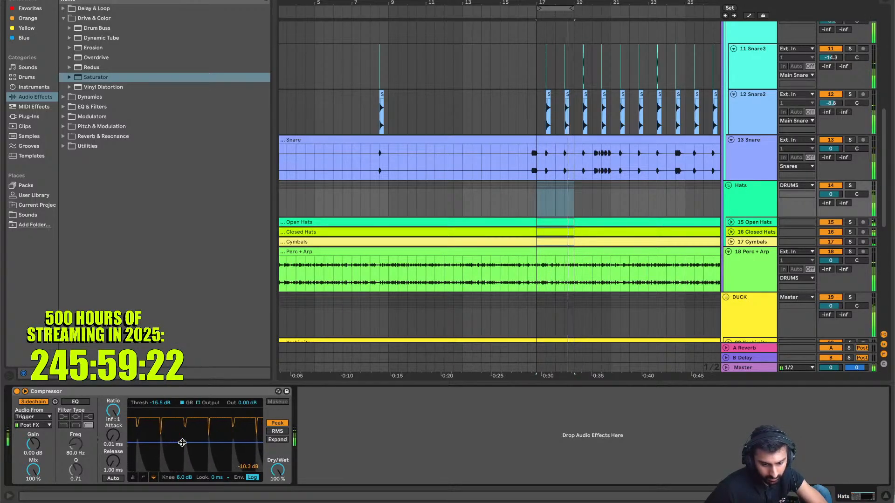
{"action": "left_click_drag", "start_coordinate": [182, 443], "coordinate": [181, 445]}
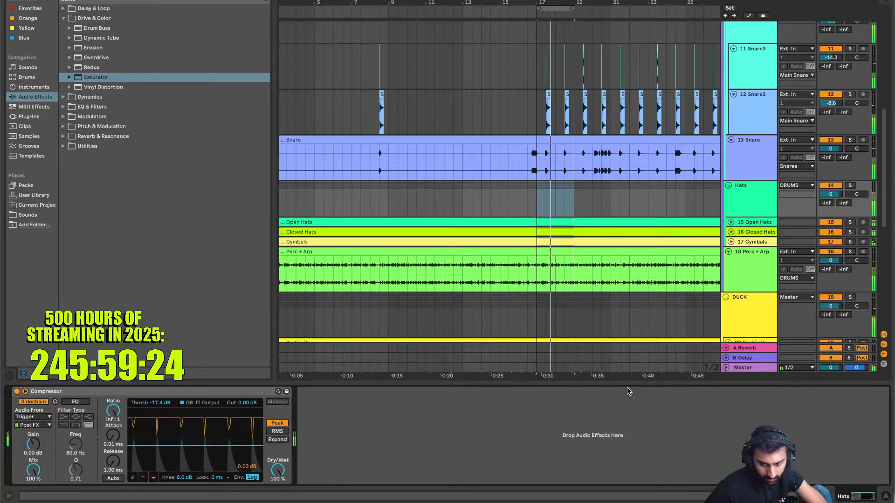
Check the effects on the DUCK group and the Perc + Arp track against the Hats group's Compressor
{"action": "left_click", "coordinate": [742, 310]}
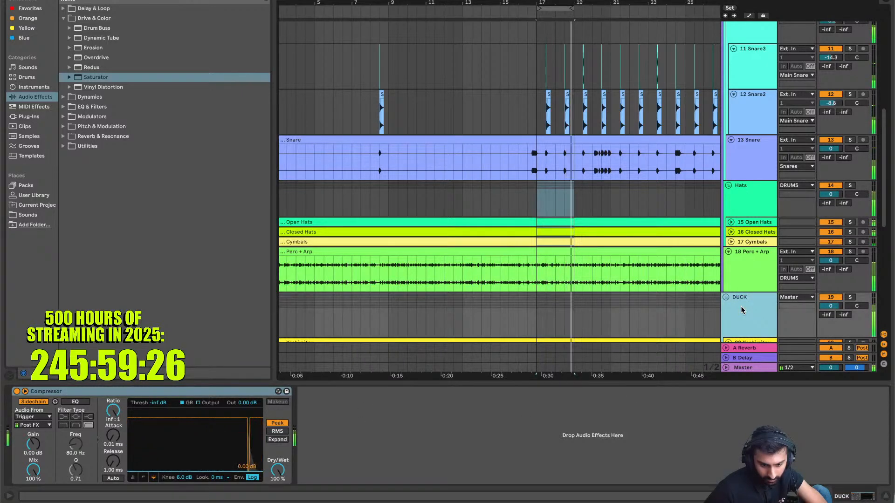
{"action": "left_click", "coordinate": [746, 268]}
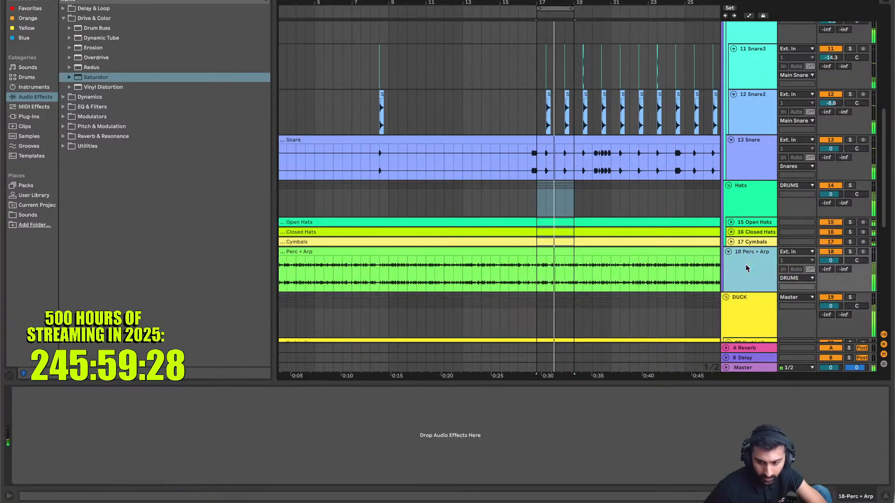
{"action": "left_click", "coordinate": [752, 201]}
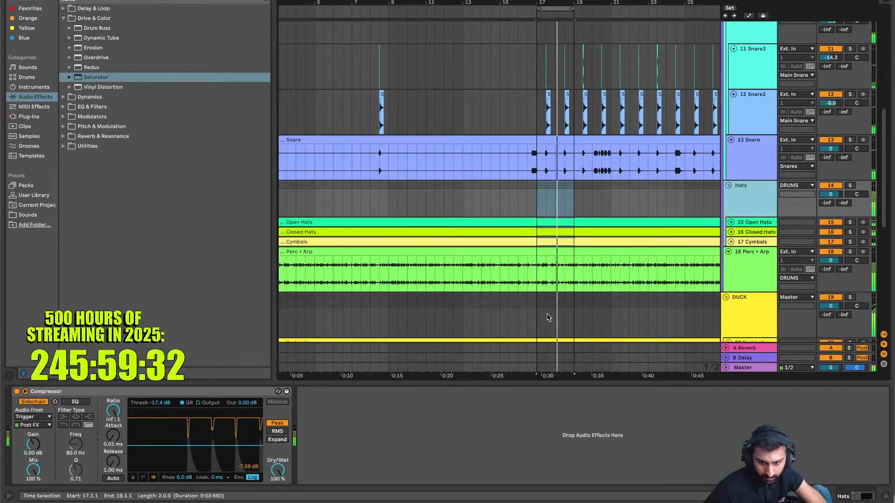
Mute the Perc + Arp track and unfold the Open Hats and Closed Hats tracks
{"action": "left_click", "coordinate": [830, 251]}
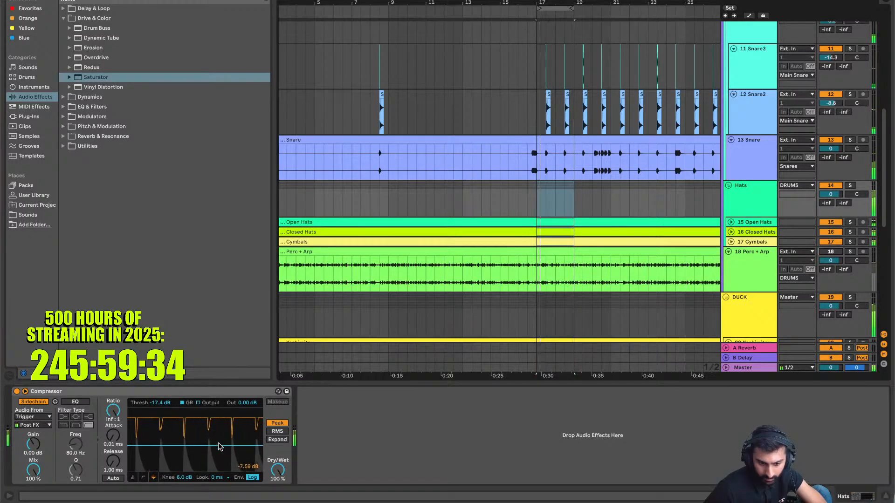
{"action": "left_click", "coordinate": [731, 222]}
{"action": "left_click", "coordinate": [731, 268]}
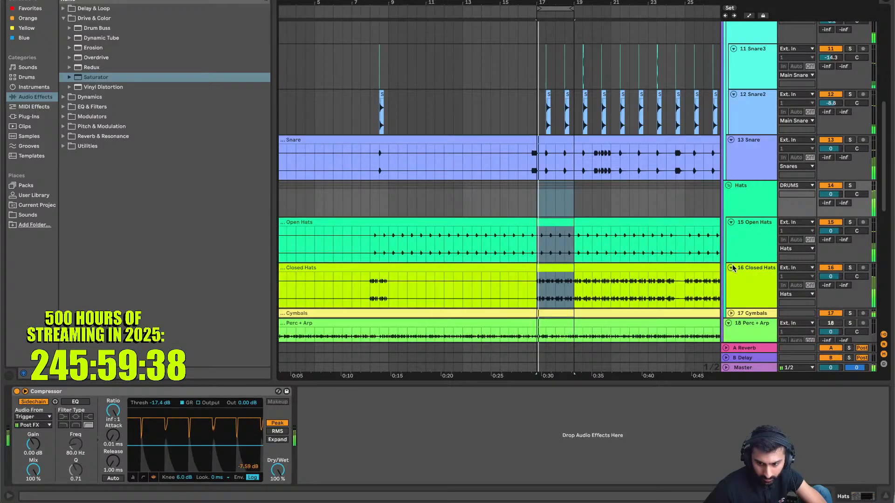
Unfold the Cymbals track and raise the clip gain of the Open Hats clip
{"action": "left_click", "coordinate": [731, 313]}
{"action": "scroll", "coordinate": [736, 262], "scroll_direction": "down", "scroll_amount": 2}
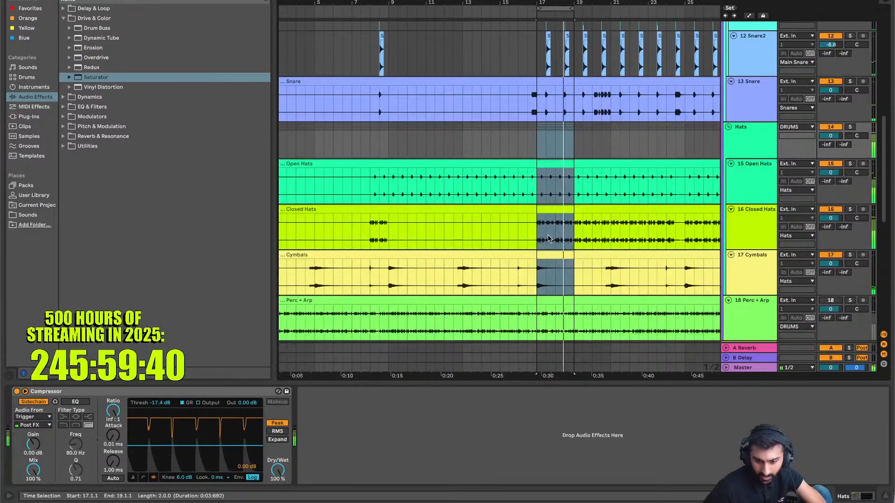
{"action": "scroll", "coordinate": [548, 238], "scroll_direction": "down", "scroll_amount": 5}
{"action": "left_click", "coordinate": [578, 255]}
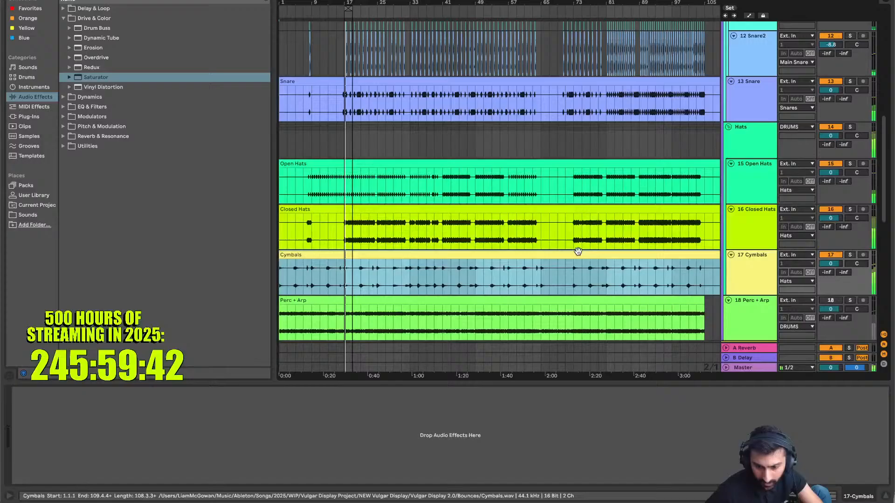
{"action": "left_click", "coordinate": [554, 163], "text": "shift"}
{"action": "left_click", "coordinate": [553, 163]}
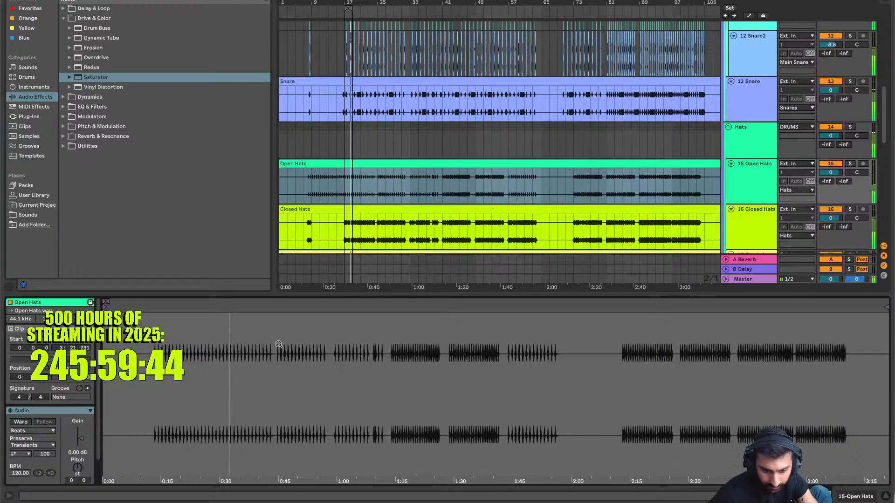
{"action": "left_click_drag", "start_coordinate": [80, 443], "coordinate": [81, 434]}
Set the clip gain of the Closed Hats clip to 9.25 dB and of the Cymbals clip to 8.88 dB
{"action": "left_click", "coordinate": [395, 214]}
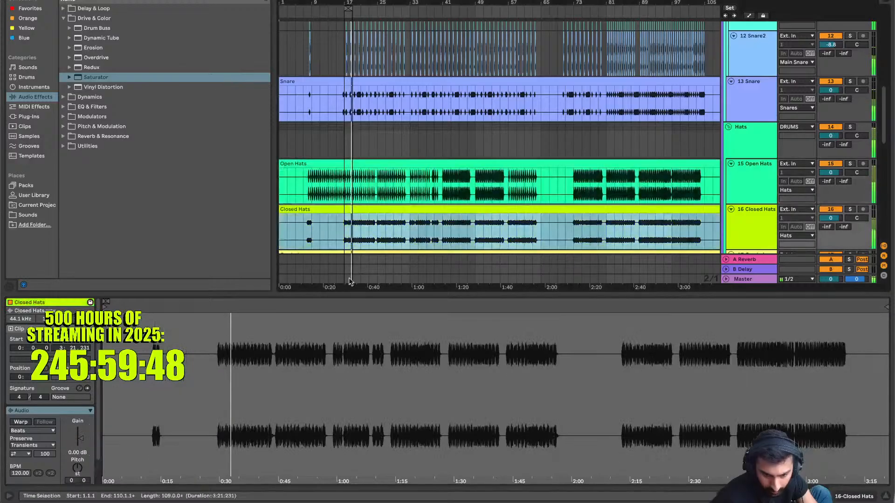
{"action": "left_click_drag", "start_coordinate": [81, 440], "coordinate": [81, 434]}
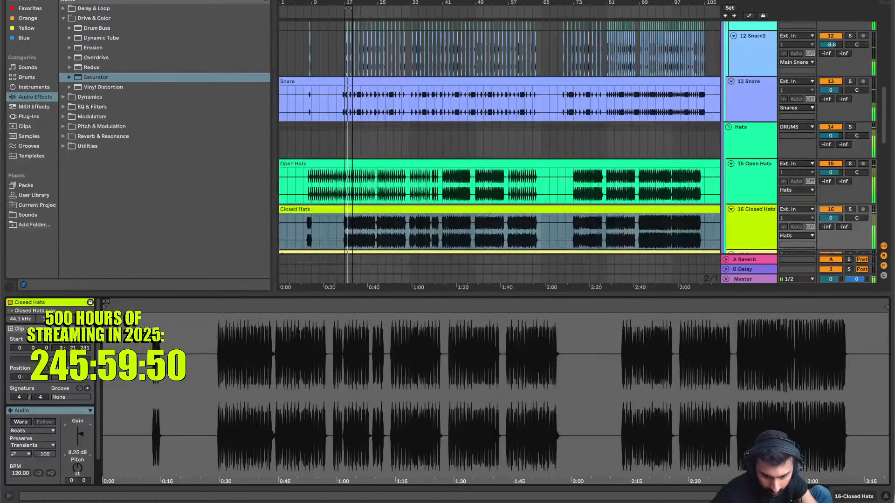
{"action": "scroll", "coordinate": [446, 191], "scroll_direction": "down", "scroll_amount": 3}
{"action": "left_click", "coordinate": [406, 196]}
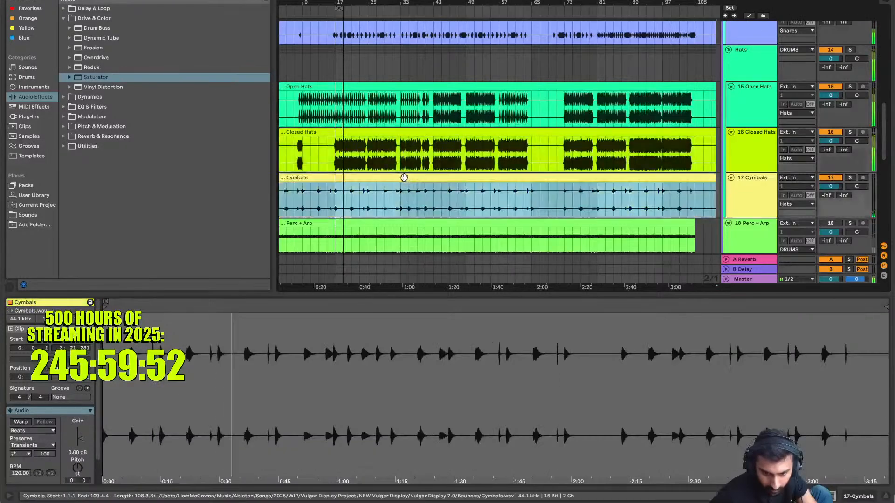
{"action": "left_click_drag", "start_coordinate": [81, 443], "coordinate": [81, 435]}
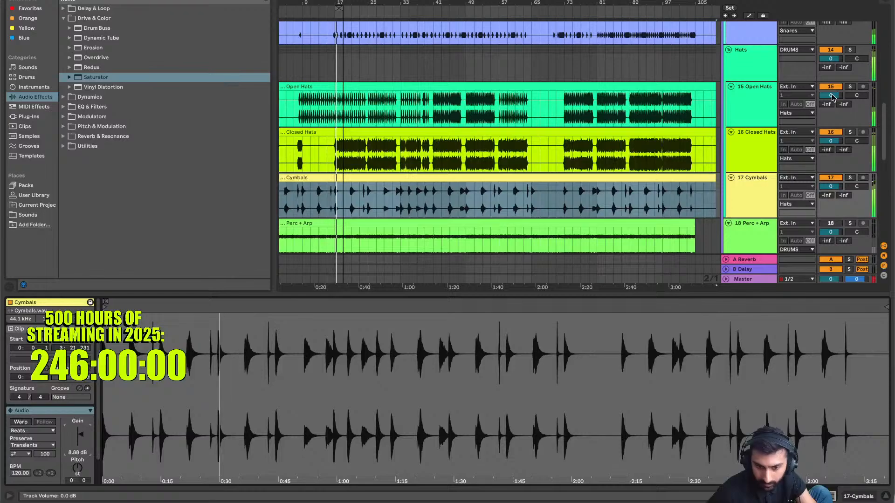
Set the track volumes to -7.1 dB for Cymbals, -7.8 dB for Closed Hats and -5.0 dB for Open Hats
{"action": "scroll", "coordinate": [368, 117], "scroll_direction": "up", "scroll_amount": 5}
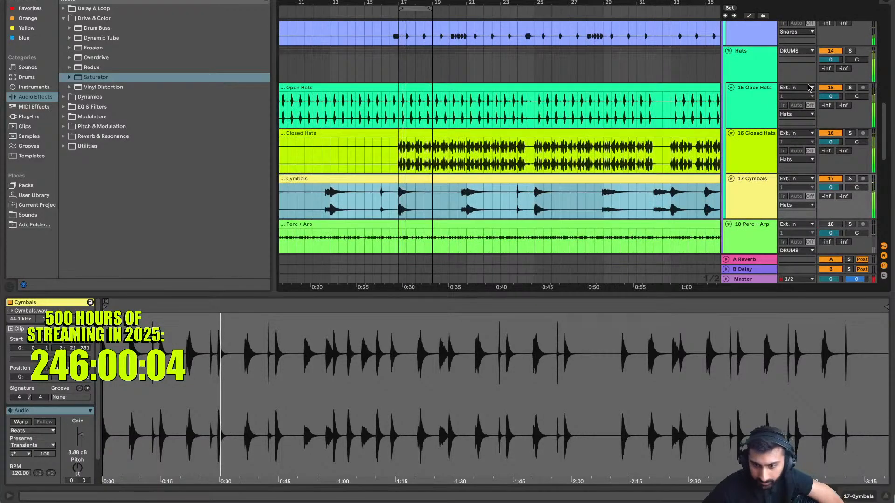
{"action": "left_click_drag", "start_coordinate": [833, 188], "coordinate": [832, 196]}
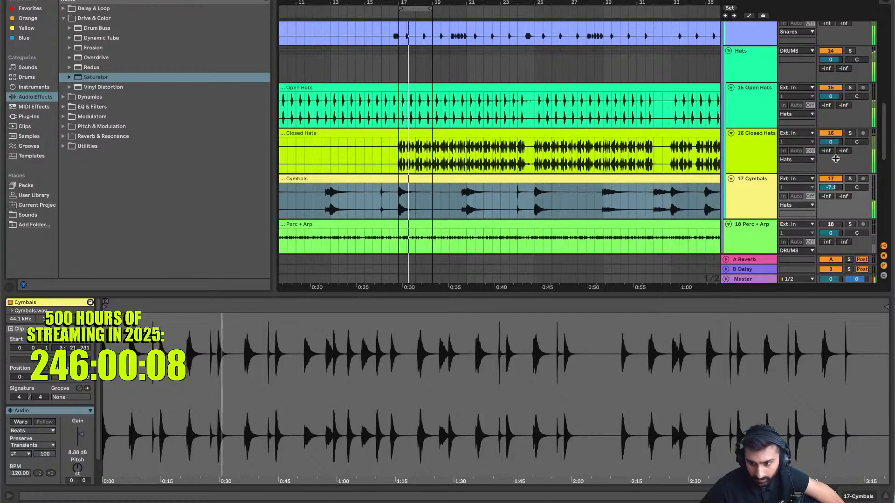
{"action": "left_click_drag", "start_coordinate": [831, 142], "coordinate": [831, 149]}
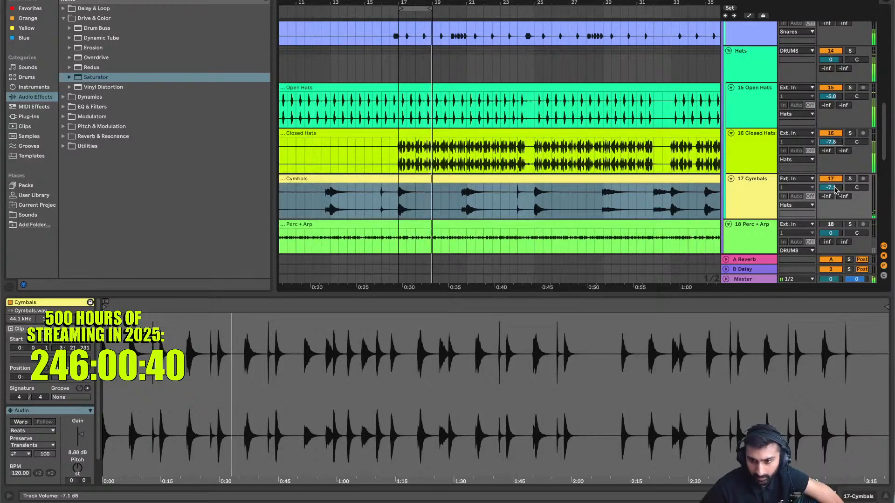
Copy the Hats group's Compressor to the reactivated Perc + Arp track and set the copy's threshold to -17.7 dB
{"action": "left_click", "coordinate": [756, 70]}
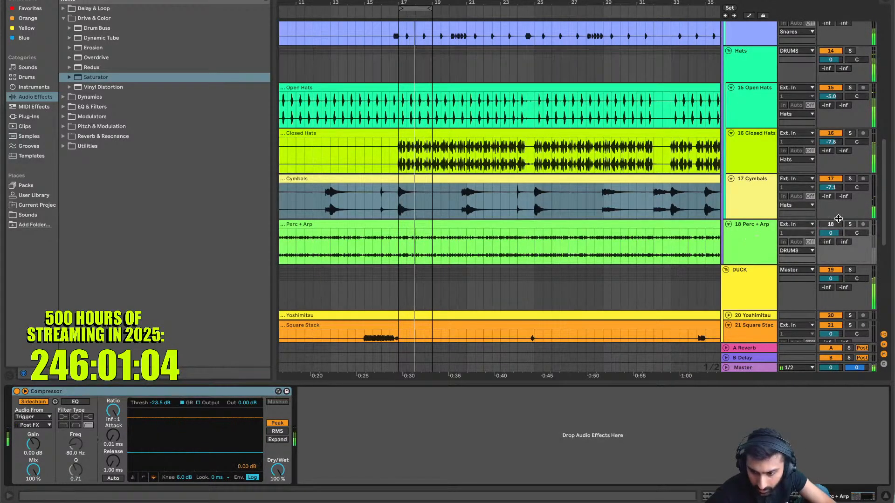
{"action": "left_click", "coordinate": [850, 224]}
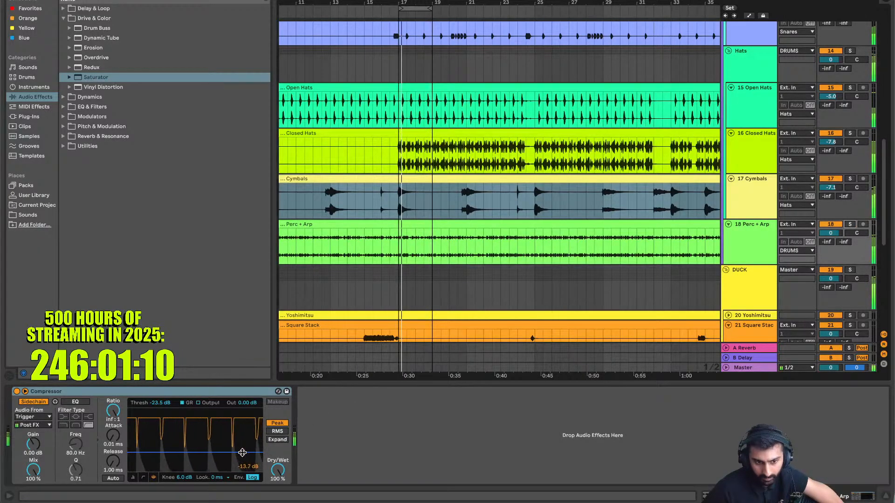
{"action": "left_click_drag", "start_coordinate": [242, 452], "coordinate": [242, 455]}
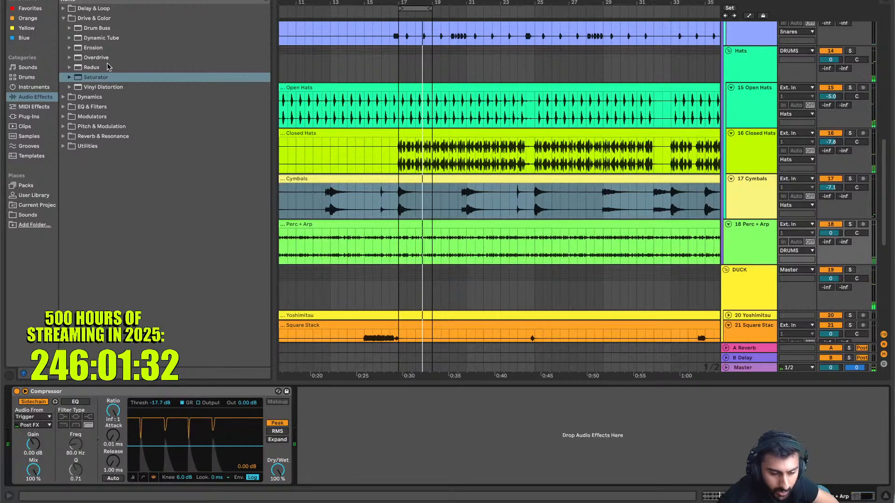
{"action": "left_click", "coordinate": [737, 250]}
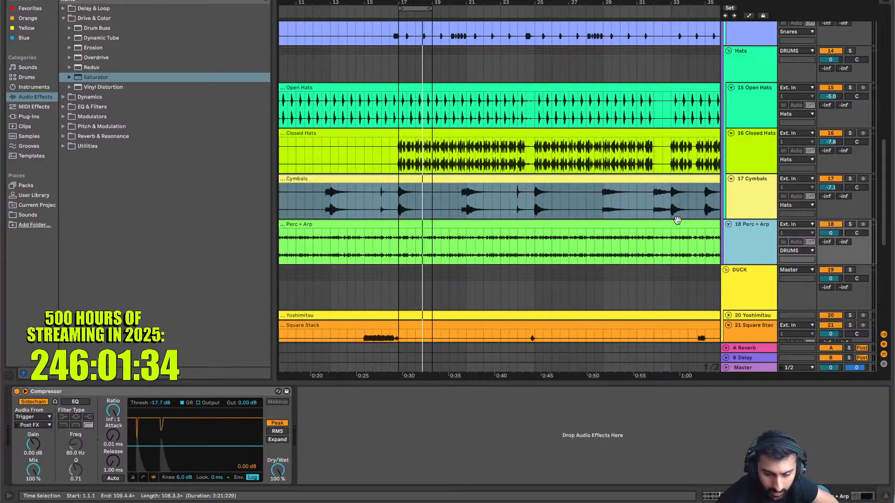
{"action": "left_click", "coordinate": [92, 106]}
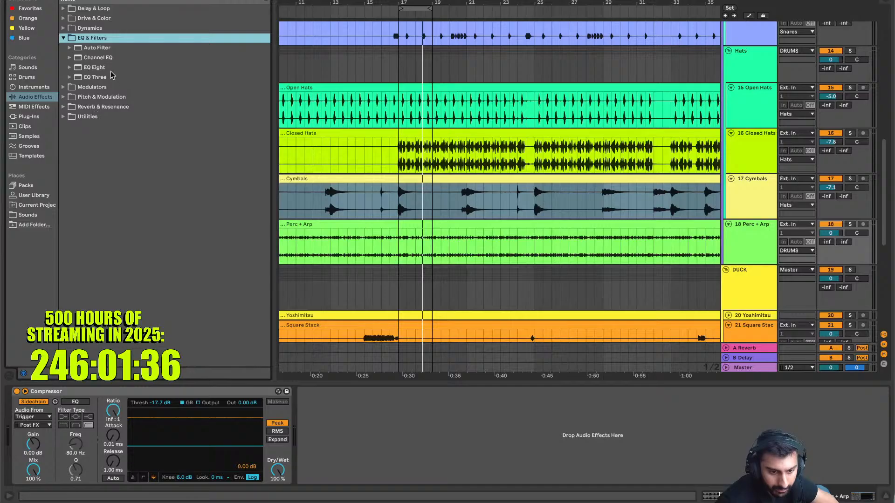
{"action": "left_click_drag", "start_coordinate": [95, 67], "coordinate": [380, 416]}
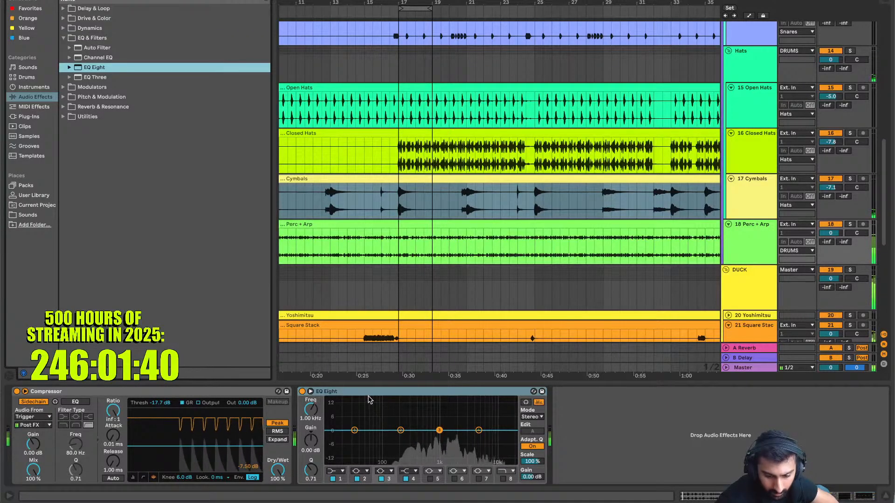
{"action": "left_click", "coordinate": [369, 400]}
{"action": "key", "text": "Delete"}
Set the arrangement loop to the full-length time selection, from 1.1.1 to 109.4.4
{"action": "scroll", "coordinate": [401, 256], "scroll_direction": "down", "scroll_amount": 5}
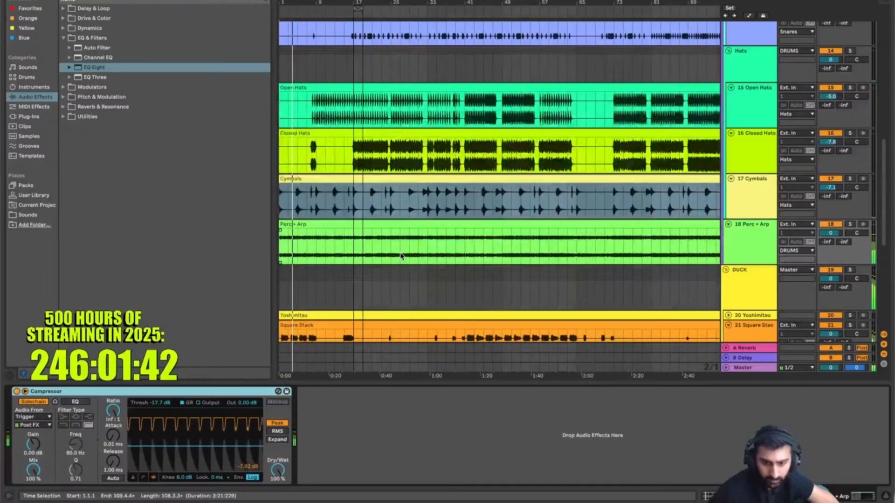
{"action": "scroll", "coordinate": [401, 256], "scroll_direction": "down", "scroll_amount": 2}
{"action": "key", "text": "super+l"}
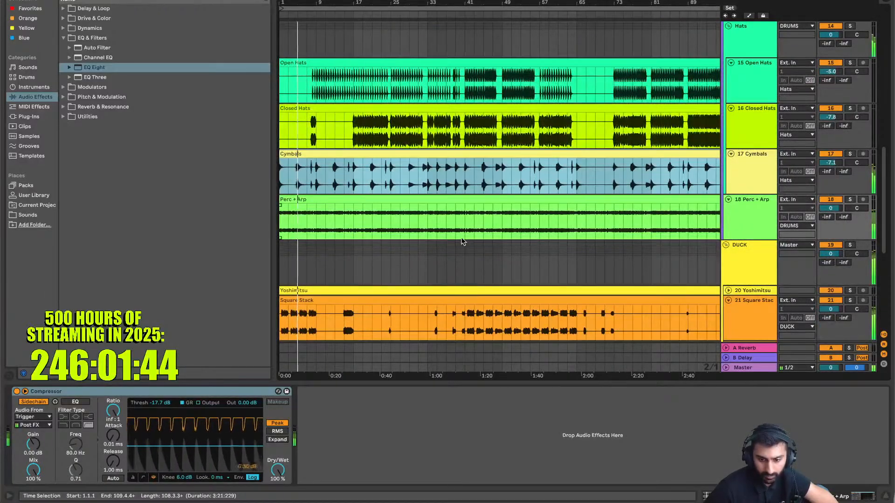
Fold the Hats, Main Snare and Kicks groups within the DRUMS group
{"action": "scroll", "coordinate": [461, 241], "scroll_direction": "down", "scroll_amount": 5}
{"action": "scroll", "coordinate": [462, 241], "scroll_direction": "up", "scroll_amount": 7}
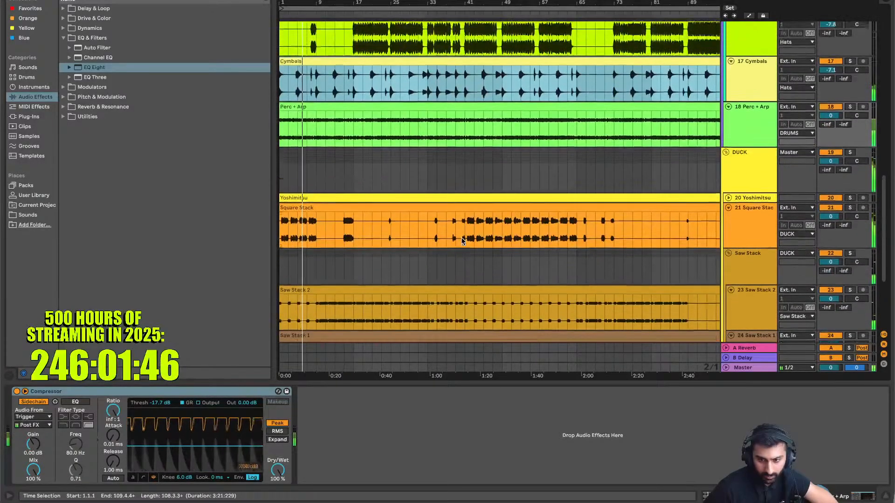
{"action": "left_click", "coordinate": [759, 100]}
{"action": "key", "text": "u"}
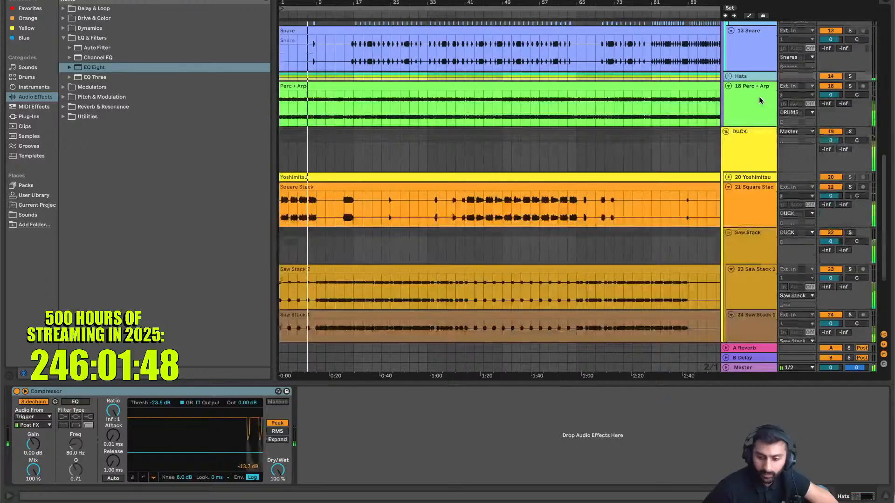
{"action": "scroll", "coordinate": [759, 97], "scroll_direction": "up", "scroll_amount": 6}
{"action": "left_click", "coordinate": [758, 69]}
{"action": "key", "text": "u"}
{"action": "scroll", "coordinate": [755, 83], "scroll_direction": "up", "scroll_amount": 9}
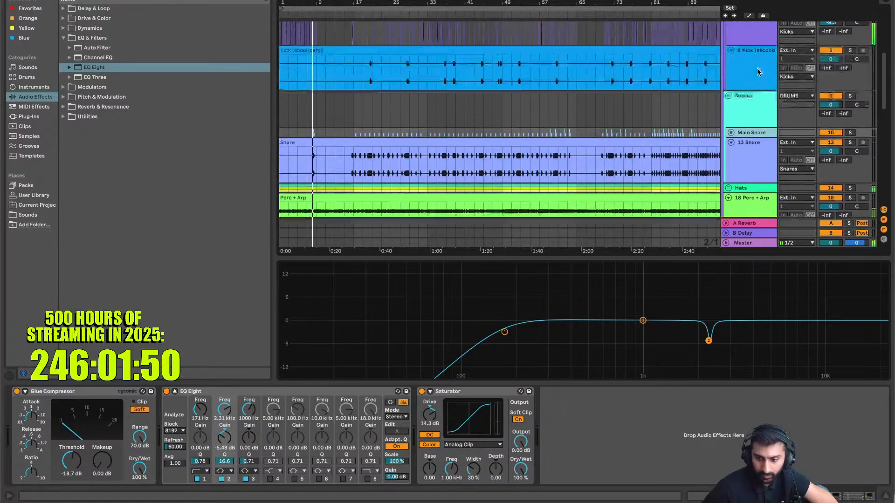
{"action": "left_click", "coordinate": [746, 114]}
{"action": "key", "text": "u"}
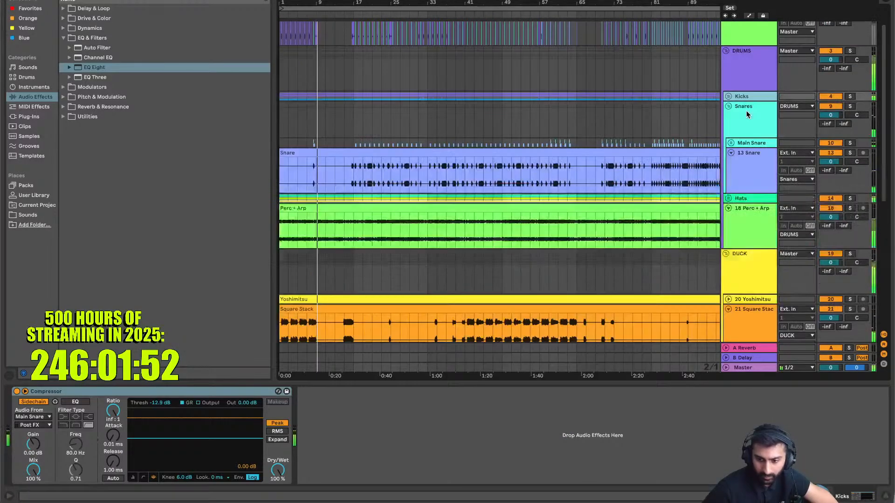
Unfold the Yoshimitsu track in the DUCK group
{"action": "scroll", "coordinate": [427, 169], "scroll_direction": "down", "scroll_amount": 5}
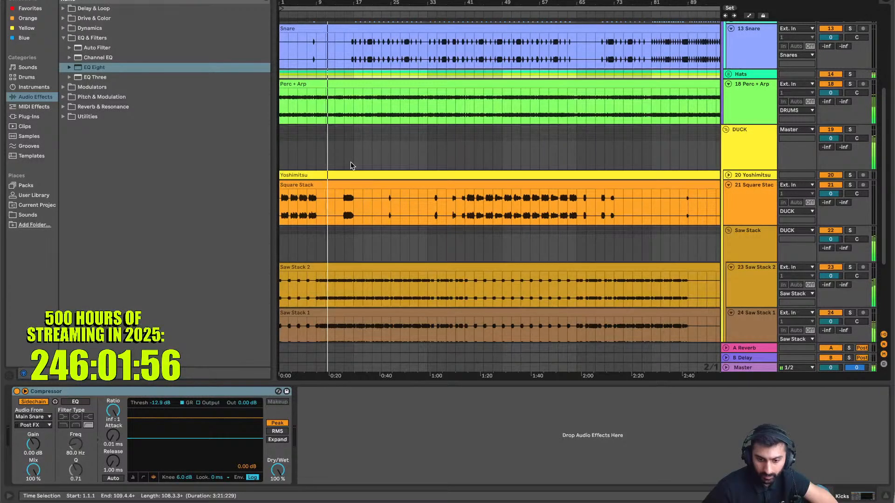
{"action": "scroll", "coordinate": [350, 162], "scroll_direction": "up", "scroll_amount": 5}
{"action": "scroll", "coordinate": [351, 161], "scroll_direction": "left", "scroll_amount": 3}
{"action": "scroll", "coordinate": [351, 162], "scroll_direction": "down", "scroll_amount": 2}
{"action": "scroll", "coordinate": [351, 161], "scroll_direction": "down", "scroll_amount": 3}
{"action": "scroll", "coordinate": [351, 161], "scroll_direction": "down", "scroll_amount": 3}
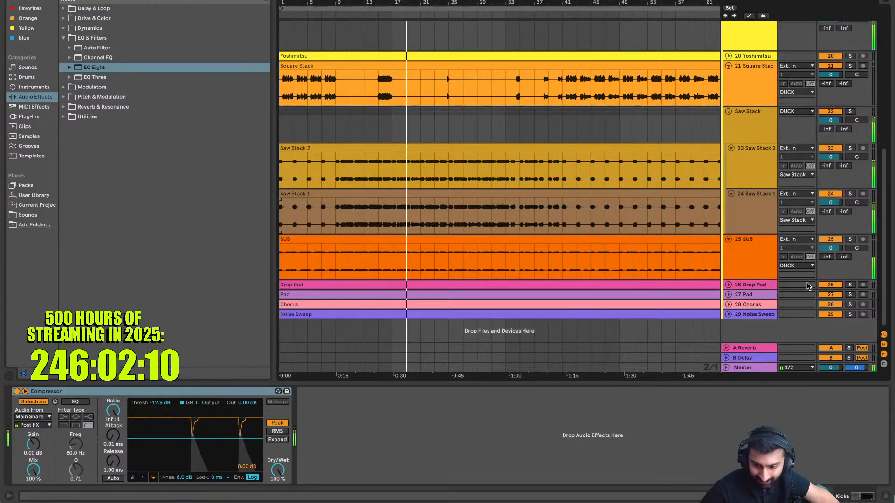
{"action": "scroll", "coordinate": [647, 245], "scroll_direction": "up", "scroll_amount": 5}
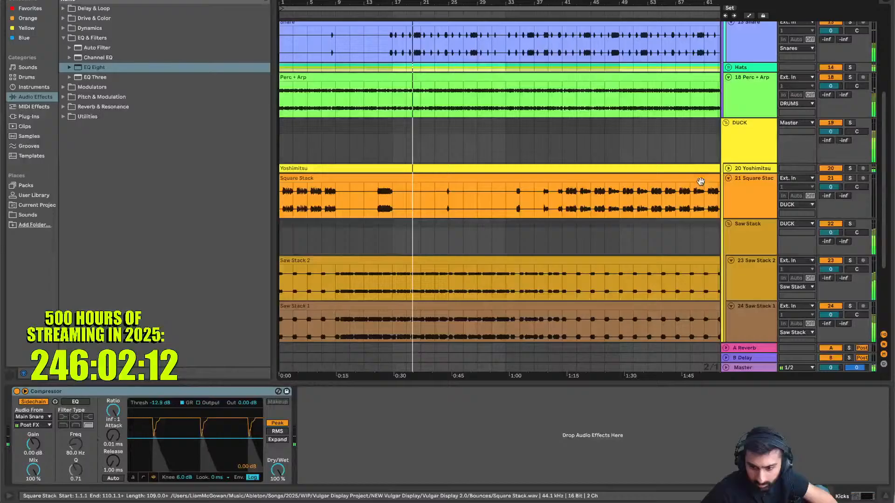
{"action": "left_click", "coordinate": [729, 169]}
Split the Yoshimitsu clip around its two hits, from 19.1.1 to 20.1.1 and from 22.3.1 to about 23.4.1
{"action": "scroll", "coordinate": [403, 185], "scroll_direction": "up", "scroll_amount": 5}
{"action": "scroll", "coordinate": [405, 181], "scroll_direction": "up", "scroll_amount": 3}
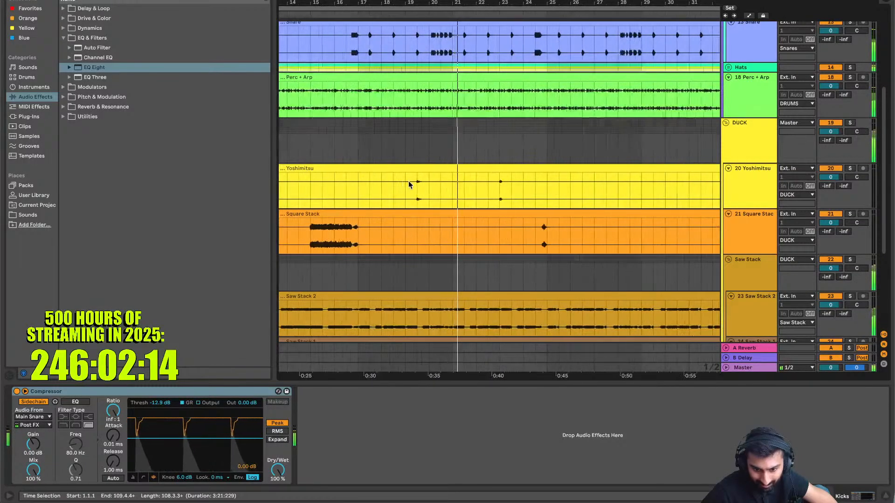
{"action": "mouse_move", "coordinate": [417, 184]}
{"action": "left_mouse_down"}
{"action": "mouse_move", "coordinate": [429, 183]}
{"action": "mouse_move", "coordinate": [427, 192]}
{"action": "left_mouse_up"}
{"action": "key", "text": "super+e"}
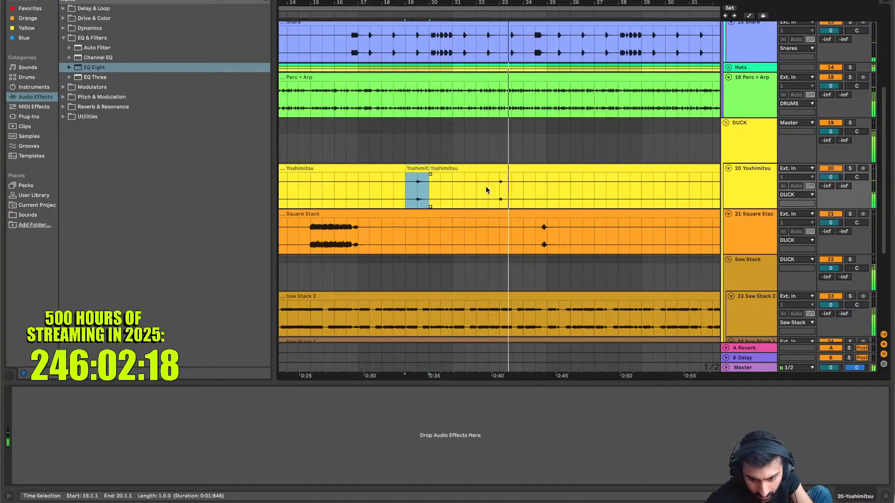
{"action": "left_click_drag", "start_coordinate": [488, 186], "coordinate": [518, 187]}
{"action": "key", "text": "super+e"}
Delete the silent Yoshimitsu clips before, between and after the two hits and play from bar 19
{"action": "left_click", "coordinate": [528, 168]}
{"action": "key", "text": "Delete"}
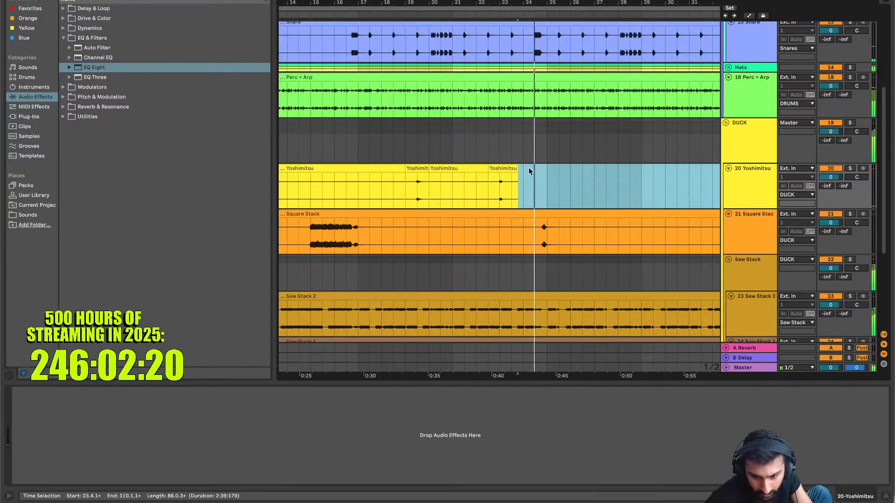
{"action": "left_click", "coordinate": [461, 167]}
{"action": "key", "text": "Delete"}
{"action": "left_click", "coordinate": [379, 177]}
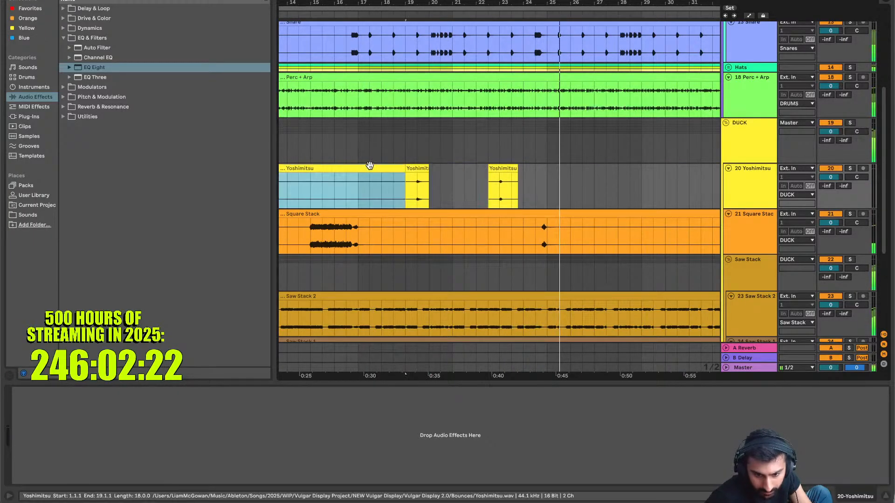
{"action": "key", "text": "Delete"}
{"action": "key", "text": "space"}
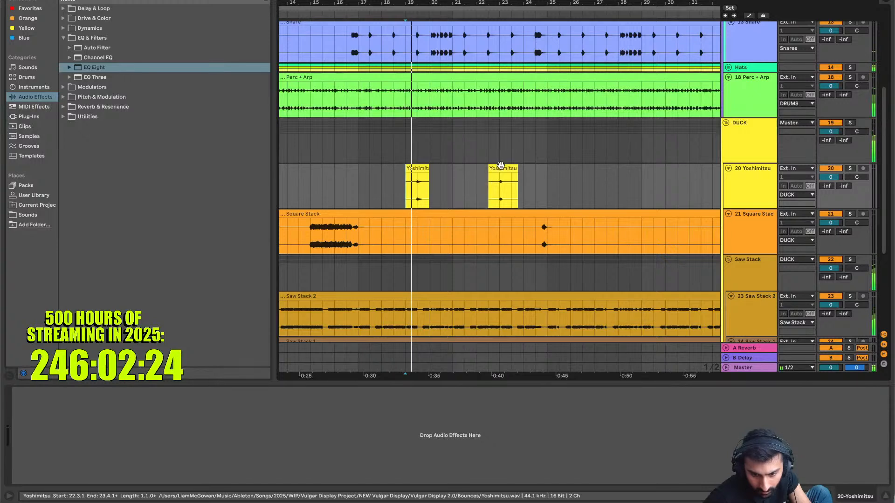
Raise the clip gain of both Yoshimitsu hits, with the bar 19 clip at 13.1 dB
{"action": "double_click", "coordinate": [493, 181]}
{"action": "left_click_drag", "start_coordinate": [81, 442], "coordinate": [81, 429]}
{"action": "left_click", "coordinate": [409, 165]}
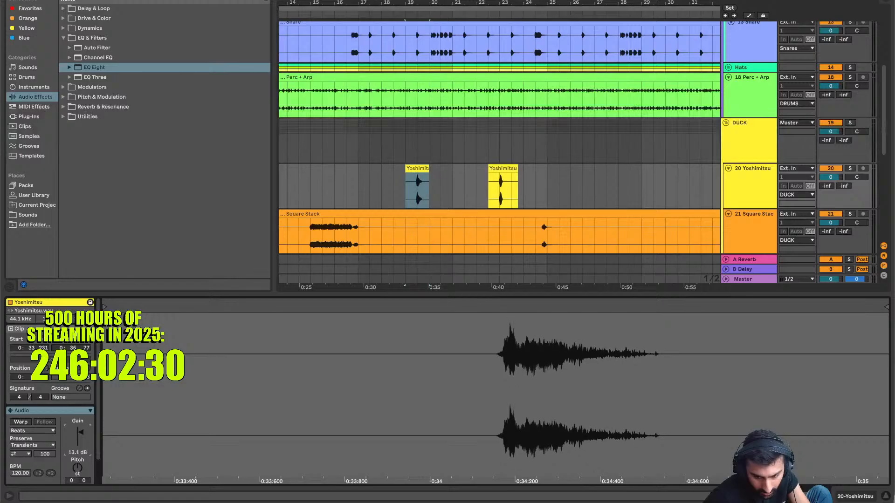
Play the arrangement repeatedly from 18.3.1 to check the level of the Yoshimitsu hit in bar 19
{"action": "left_click", "coordinate": [393, 189]}
{"action": "key", "text": "space"}
{"action": "key", "text": "plus"}
{"action": "key", "text": "plus"}
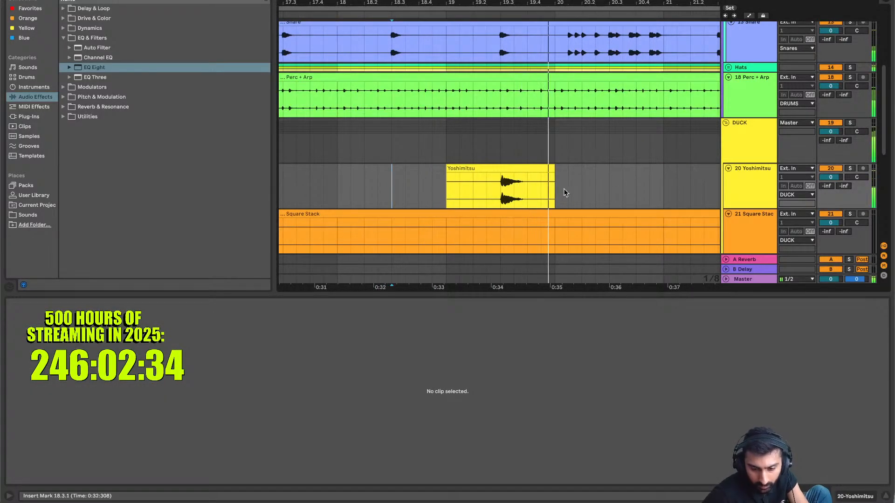
{"action": "key", "text": "space"}
{"action": "key", "text": "space"}
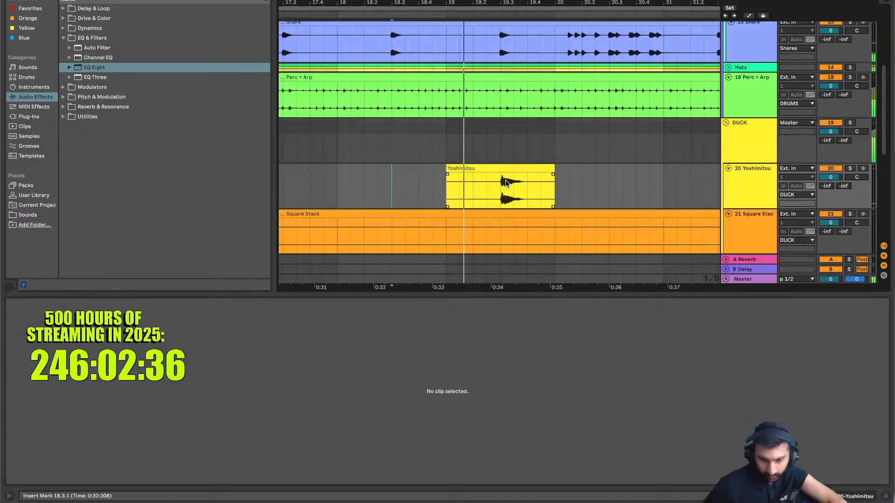
{"action": "key", "text": "space"}
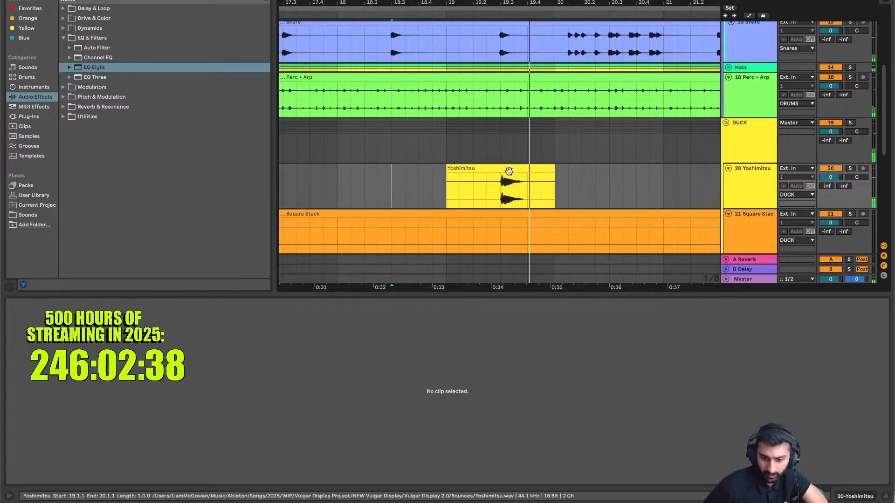
{"action": "scroll", "coordinate": [509, 172], "scroll_direction": "down", "scroll_amount": 3}
{"action": "key", "text": "space"}
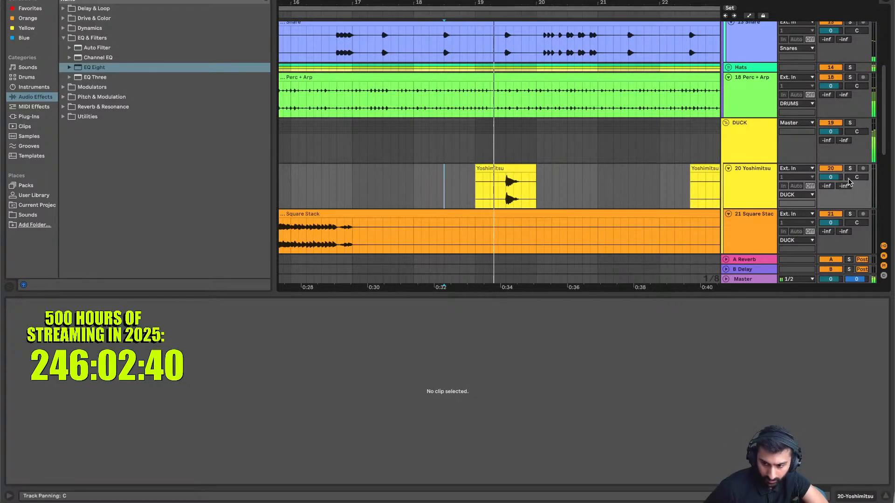
Set the Yoshimitsu track's volume to -7.4 dB and its pan to 21R, and play its second hit from 22.3.1
{"action": "key", "text": "space"}
{"action": "key", "text": "space"}
{"action": "left_click_drag", "start_coordinate": [854, 178], "coordinate": [831, 190]}
{"action": "key", "text": "space"}
{"action": "key", "text": "space"}
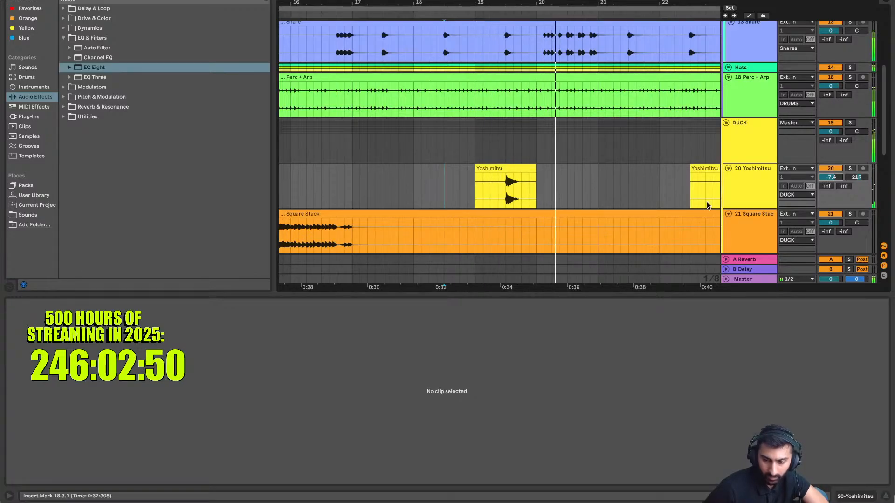
{"action": "scroll", "coordinate": [654, 189], "scroll_direction": "right", "scroll_amount": 4}
{"action": "left_click", "coordinate": [653, 190]}
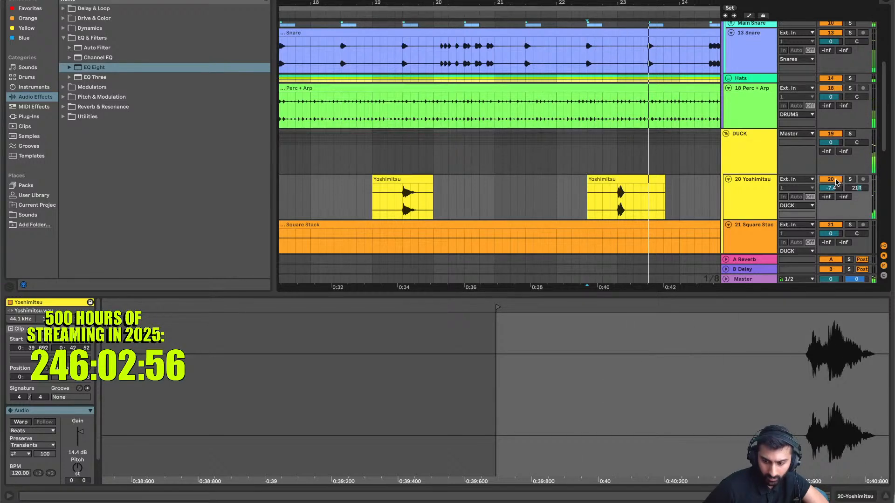
Mute the Yoshimitsu track and collapse it in the arrangement
{"action": "left_click", "coordinate": [740, 197]}
{"action": "scroll", "coordinate": [610, 172], "scroll_direction": "down", "scroll_amount": 6}
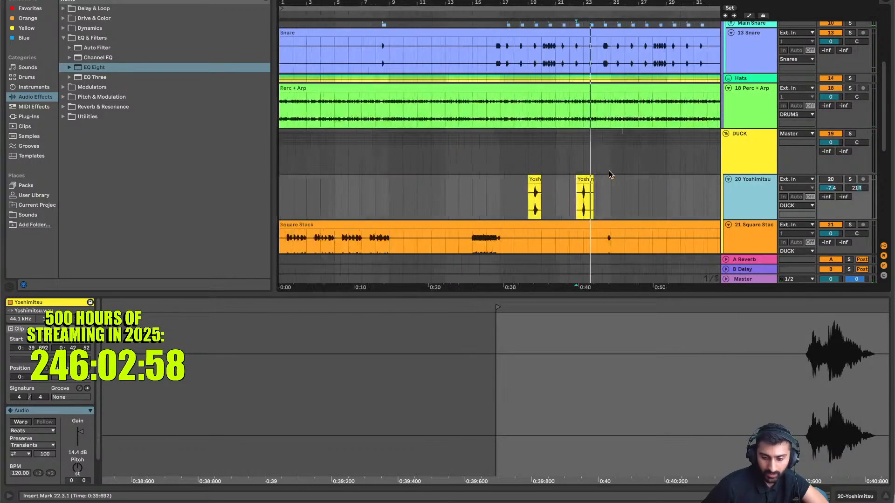
{"action": "scroll", "coordinate": [610, 171], "scroll_direction": "right", "scroll_amount": 2}
{"action": "scroll", "coordinate": [610, 171], "scroll_direction": "down", "scroll_amount": 1}
{"action": "left_click", "coordinate": [763, 181]}
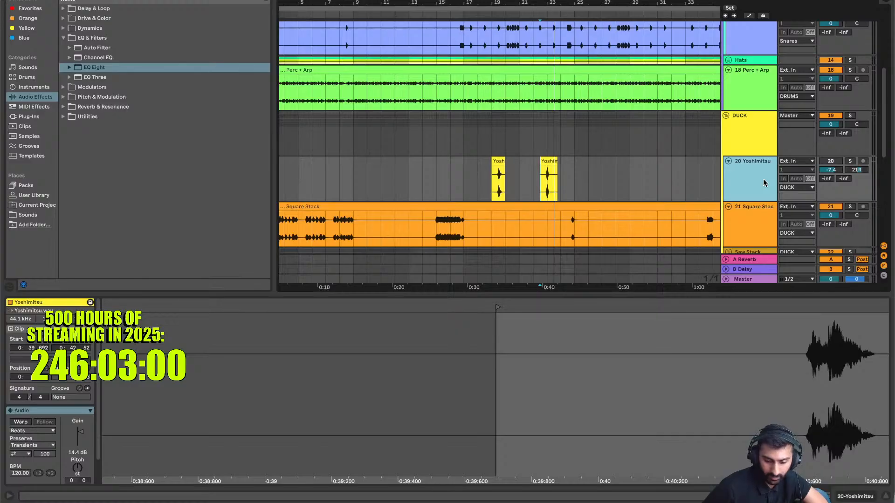
{"action": "key", "text": "Left"}
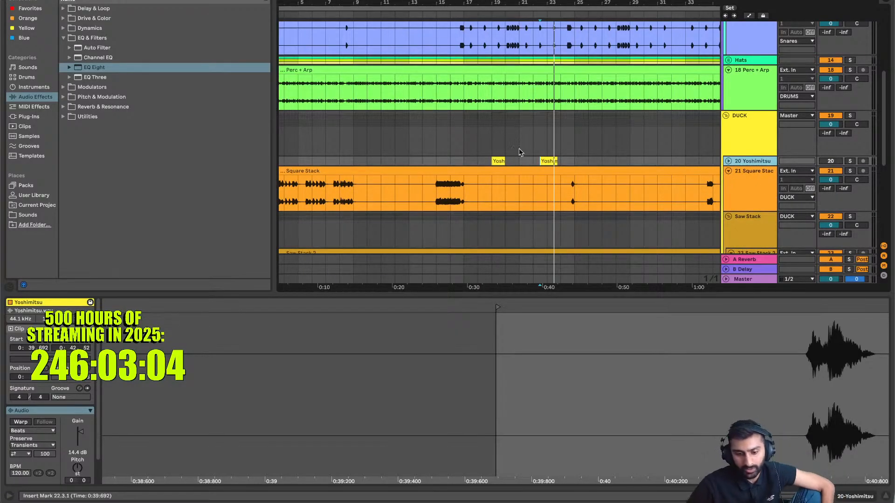
Play the Square Stack clip in the arrangement from bar 1 to hear its opening phrases
{"action": "scroll", "coordinate": [537, 152], "scroll_direction": "down", "scroll_amount": 4}
{"action": "scroll", "coordinate": [535, 150], "scroll_direction": "down", "scroll_amount": 2}
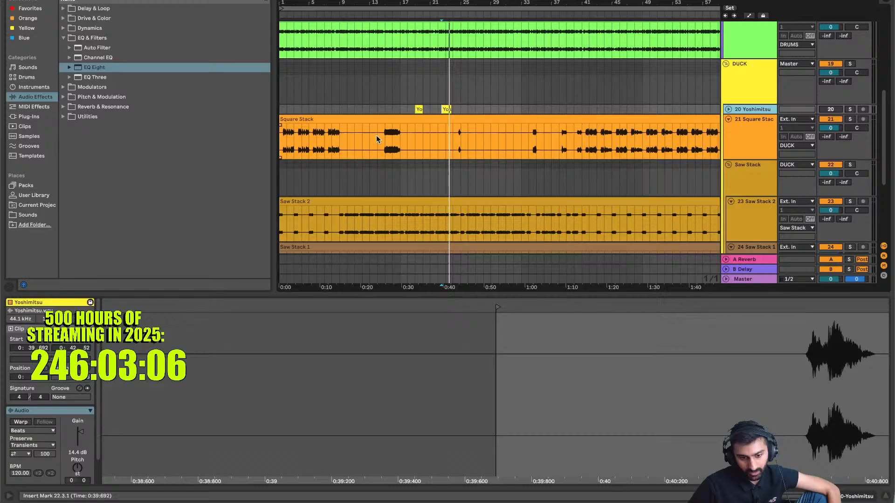
{"action": "left_click", "coordinate": [346, 119]}
{"action": "scroll", "coordinate": [433, 189], "scroll_direction": "down", "scroll_amount": 1}
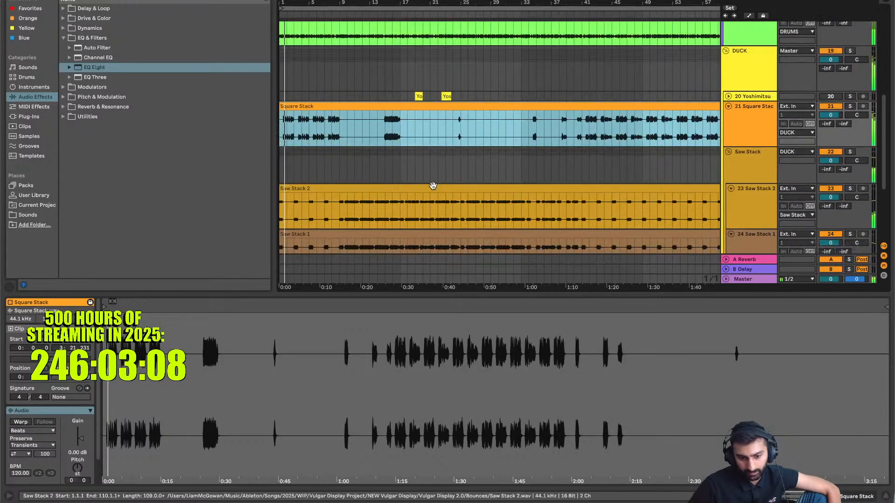
{"action": "scroll", "coordinate": [363, 155], "scroll_direction": "up", "scroll_amount": 3}
{"action": "scroll", "coordinate": [362, 155], "scroll_direction": "up", "scroll_amount": 1}
{"action": "scroll", "coordinate": [362, 155], "scroll_direction": "left", "scroll_amount": 6}
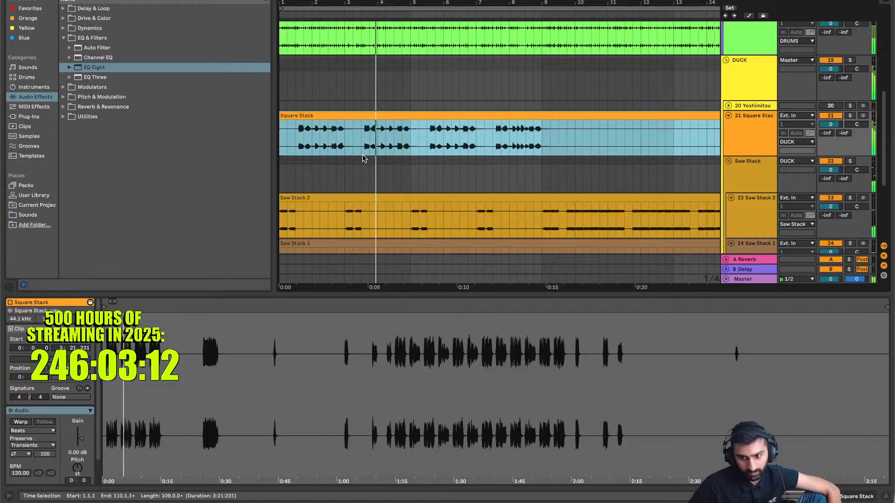
{"action": "scroll", "coordinate": [513, 149], "scroll_direction": "up", "scroll_amount": 2}
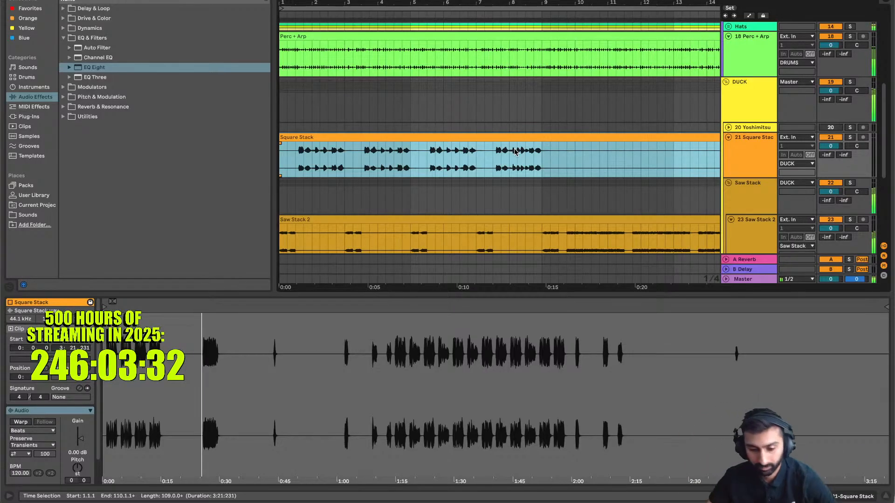
Play the arrangement from 15.1.1 to check the Square Stack fill against the drums that follow
{"action": "scroll", "coordinate": [541, 153], "scroll_direction": "down", "scroll_amount": 3}
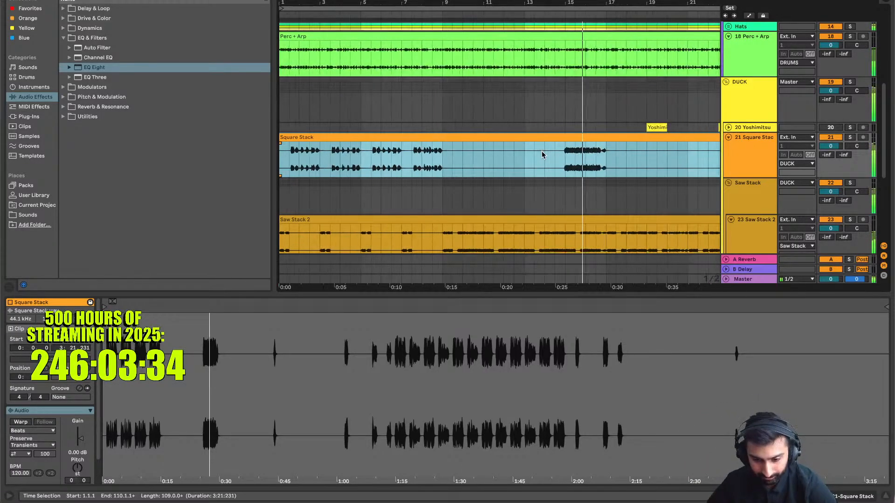
{"action": "left_click", "coordinate": [561, 157]}
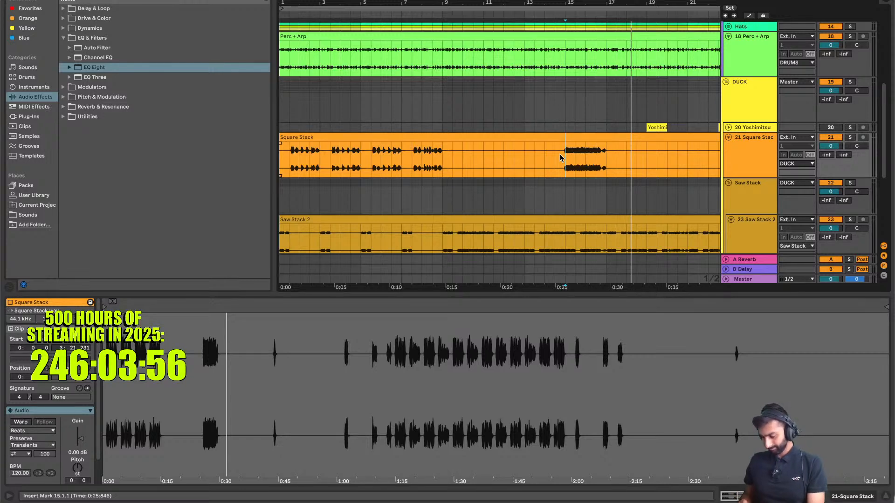
{"action": "key", "text": "space"}
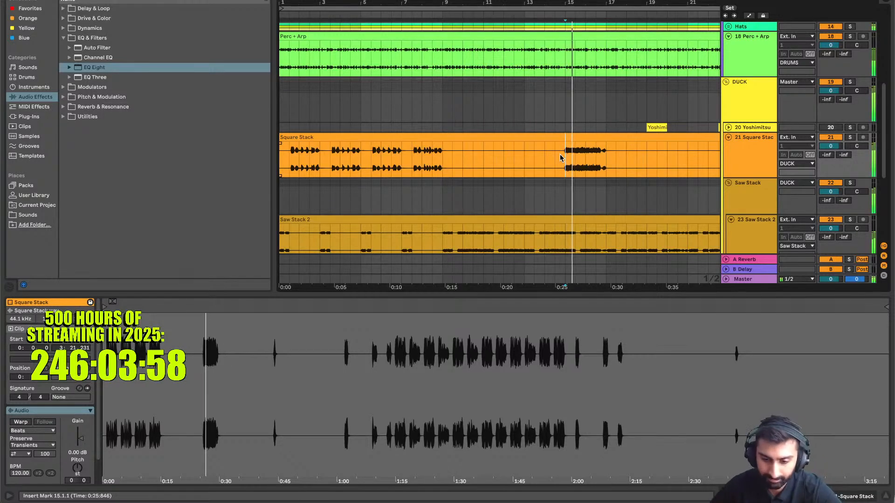
{"action": "scroll", "coordinate": [519, 181], "scroll_direction": "down", "scroll_amount": 2}
{"action": "scroll", "coordinate": [520, 181], "scroll_direction": "right", "scroll_amount": 2}
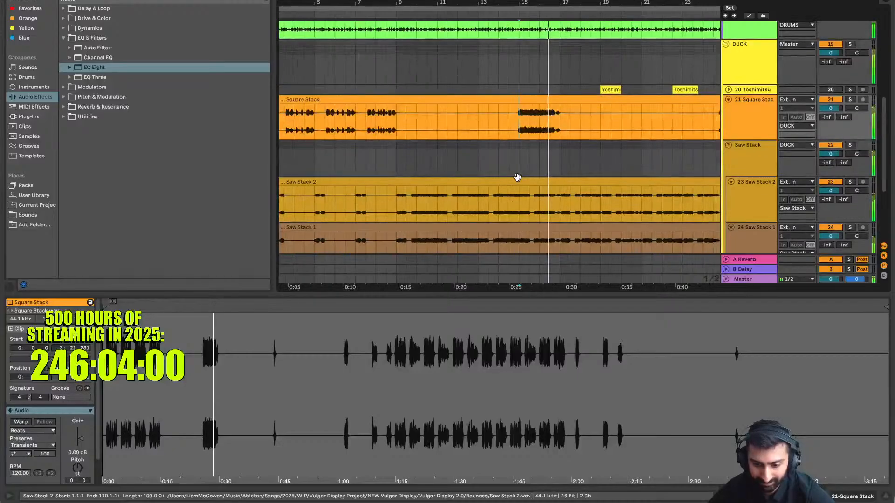
{"action": "scroll", "coordinate": [519, 181], "scroll_direction": "up", "scroll_amount": 3}
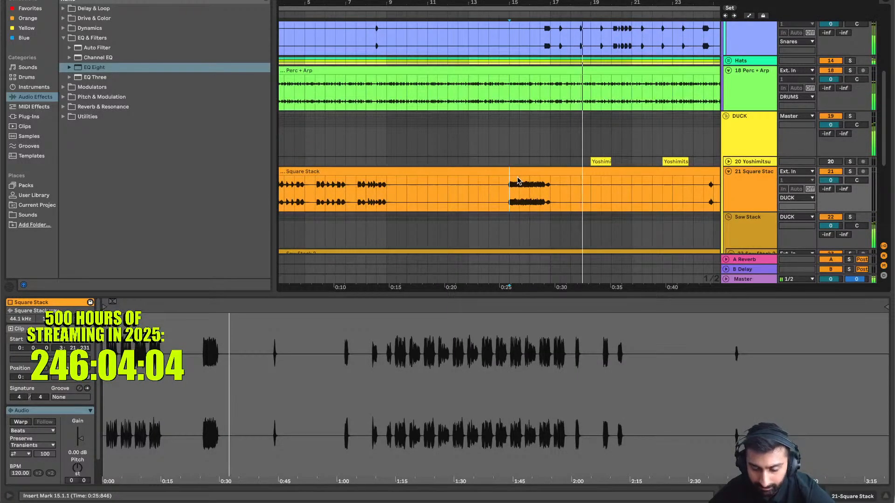
{"action": "scroll", "coordinate": [519, 181], "scroll_direction": "up", "scroll_amount": 2}
{"action": "scroll", "coordinate": [519, 181], "scroll_direction": "right", "scroll_amount": 1}
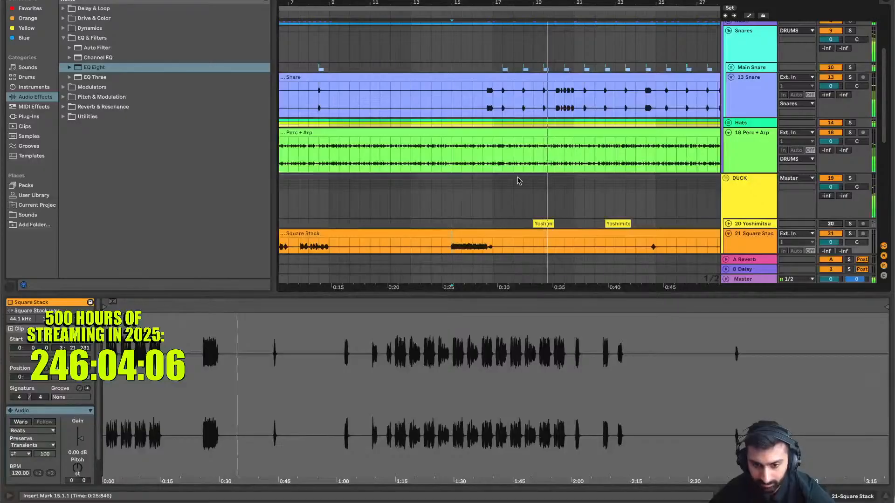
Play from 17.1.1 and cut the section from 17.3.1 to 17.4.1 out of the Perc + Arp clip
{"action": "left_click", "coordinate": [490, 154]}
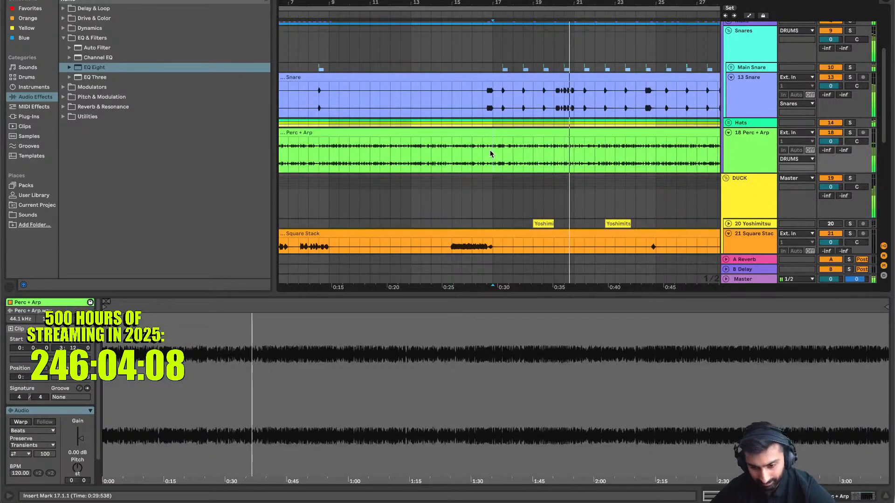
{"action": "key", "text": "plus"}
{"action": "key", "text": "plus"}
{"action": "key", "text": "plus"}
{"action": "key", "text": "space"}
{"action": "key", "text": "space"}
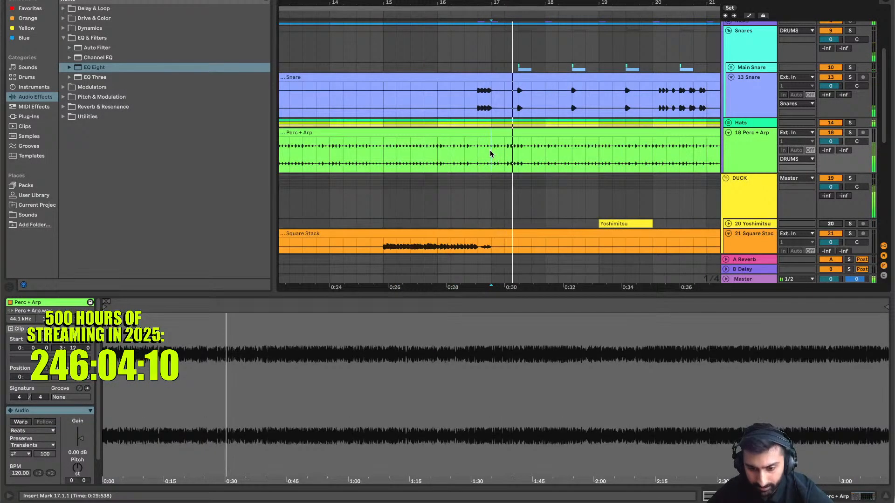
{"action": "key", "text": "plus"}
{"action": "left_click_drag", "start_coordinate": [546, 155], "coordinate": [571, 159]}
{"action": "key", "text": "ctrl+e"}
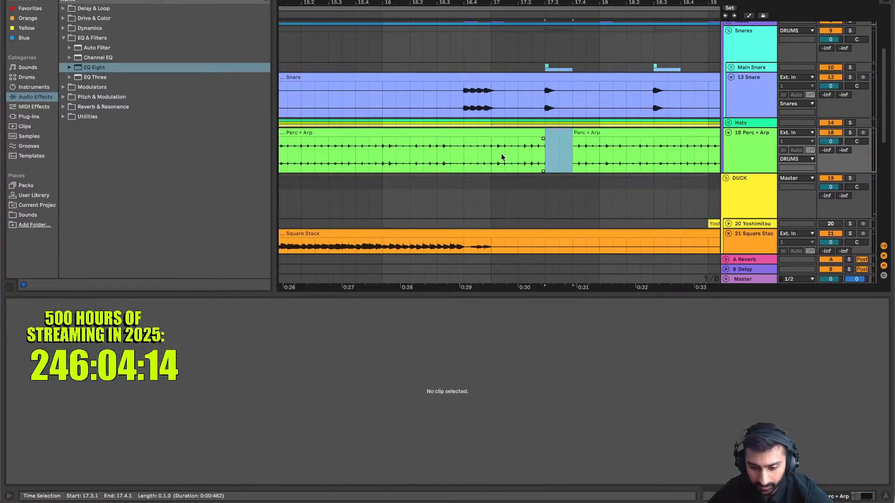
{"action": "key", "text": "Delete"}
Play the gap from 17.1.1 and delete the Perc + Arp section from 19.3.1 to 19.4.1
{"action": "left_click", "coordinate": [491, 154]}
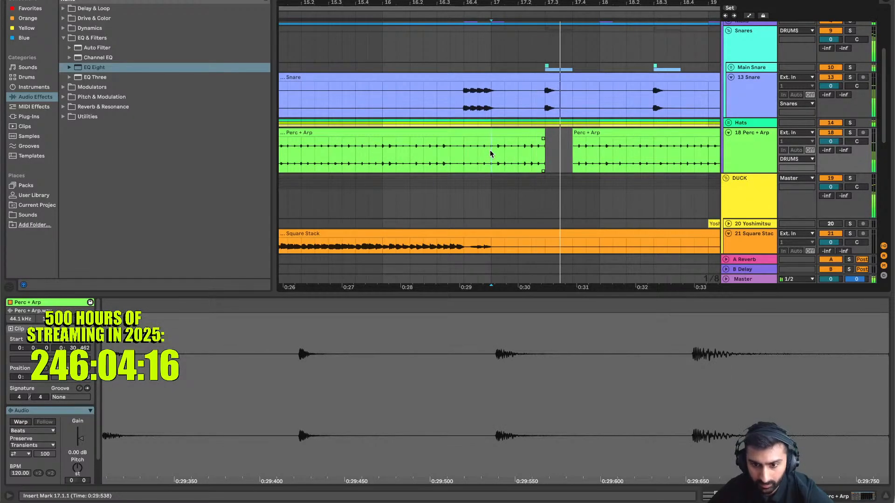
{"action": "scroll", "coordinate": [491, 154], "scroll_direction": "down", "scroll_amount": 3}
{"action": "scroll", "coordinate": [488, 154], "scroll_direction": "right", "scroll_amount": 3}
{"action": "scroll", "coordinate": [488, 153], "scroll_direction": "up", "scroll_amount": 1}
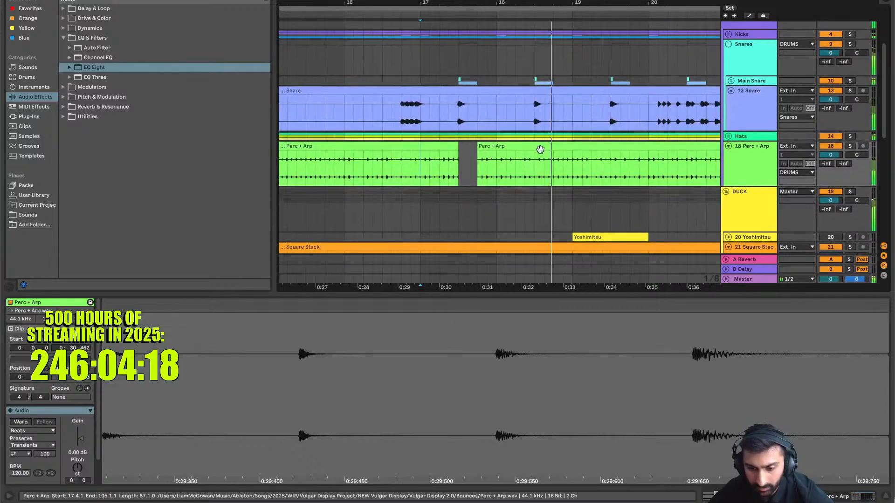
{"action": "scroll", "coordinate": [563, 161], "scroll_direction": "right", "scroll_amount": 3}
{"action": "scroll", "coordinate": [563, 162], "scroll_direction": "down", "scroll_amount": 1}
{"action": "left_click_drag", "start_coordinate": [562, 160], "coordinate": [581, 159]}
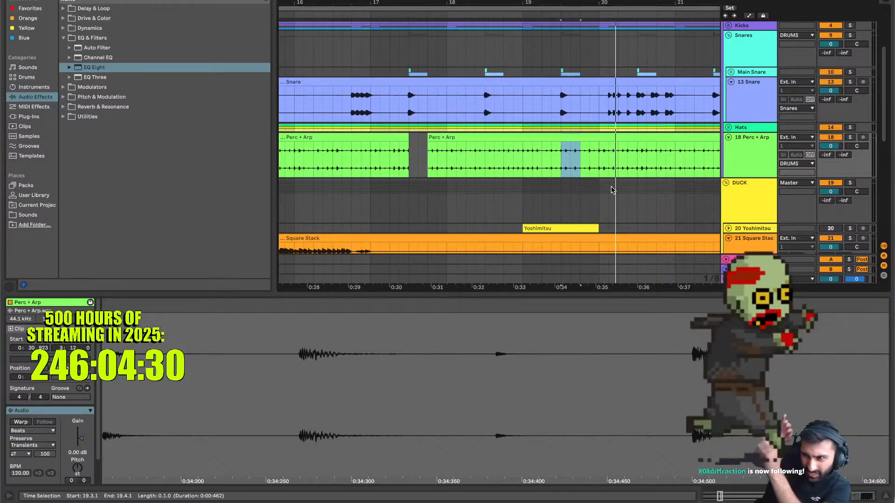
{"action": "key", "text": "Delete"}
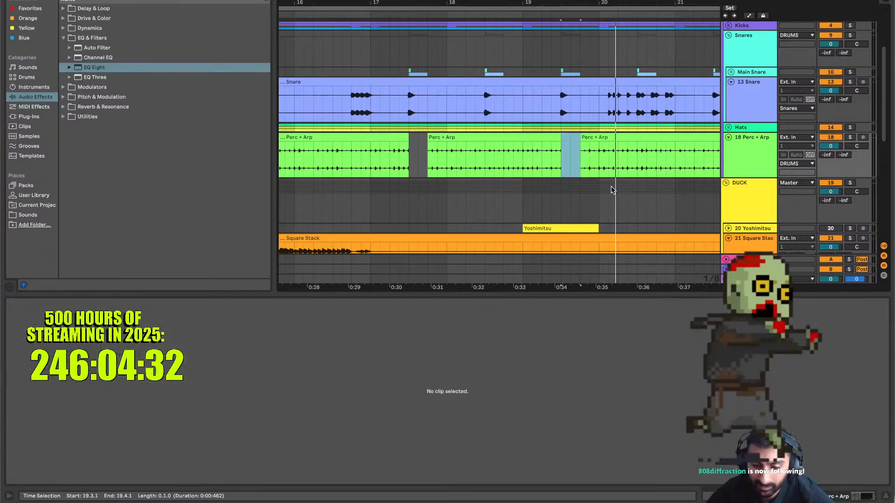
Play from 18.4.1 and delete the Perc + Arp section from 21.3.1 to 21.4.1
{"action": "left_click", "coordinate": [506, 159]}
{"action": "key", "text": "space"}
{"action": "scroll", "coordinate": [507, 159], "scroll_direction": "right", "scroll_amount": 3}
{"action": "scroll", "coordinate": [506, 159], "scroll_direction": "down", "scroll_amount": 2}
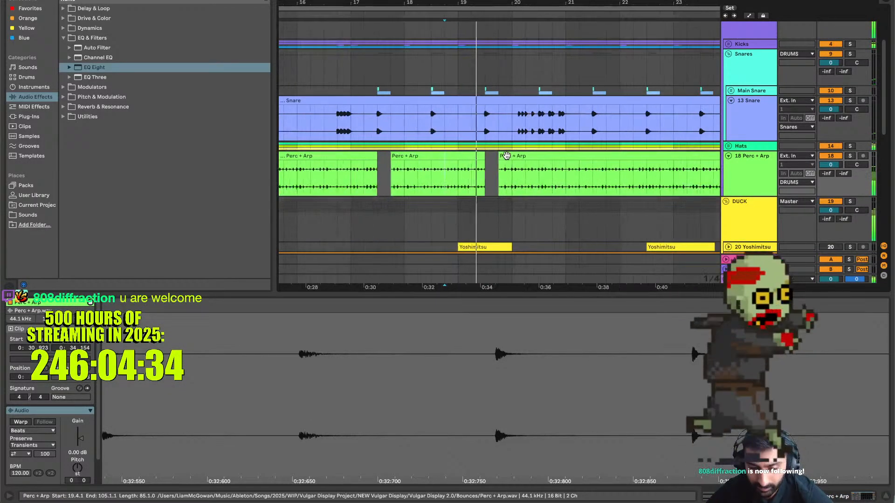
{"action": "scroll", "coordinate": [507, 159], "scroll_direction": "right", "scroll_amount": 2}
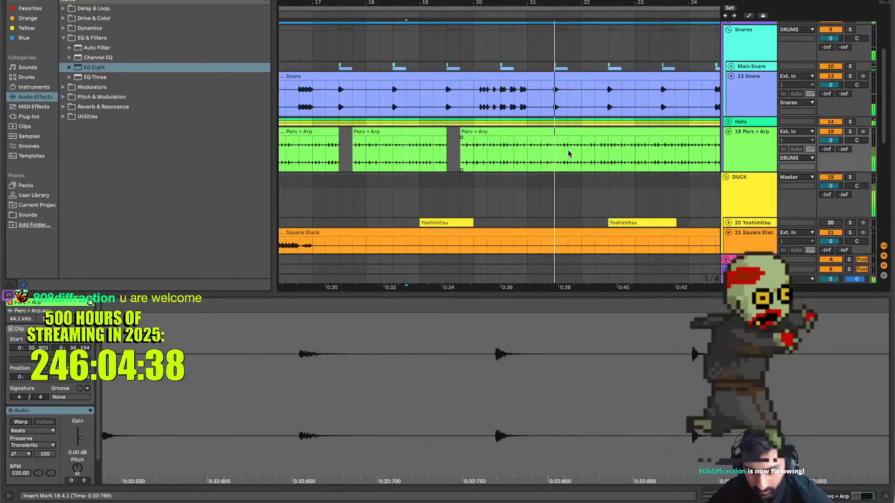
{"action": "left_click_drag", "start_coordinate": [554, 148], "coordinate": [569, 148]}
{"action": "key", "text": "Delete"}
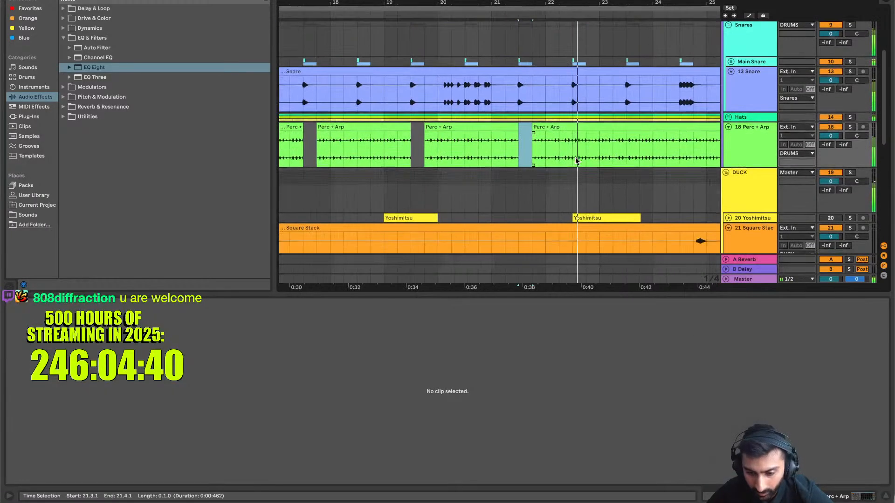
Play the cut Perc + Arp clips soloed from 17.4.1, and in the full mix from 17.1.1
{"action": "key", "text": "space"}
{"action": "scroll", "coordinate": [522, 146], "scroll_direction": "left", "scroll_amount": 5}
{"action": "scroll", "coordinate": [521, 146], "scroll_direction": "down", "scroll_amount": 1}
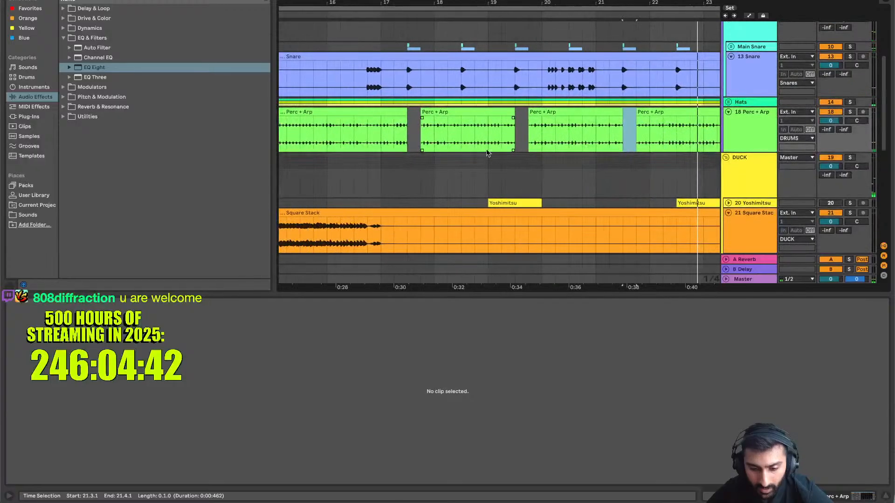
{"action": "left_click", "coordinate": [481, 131]}
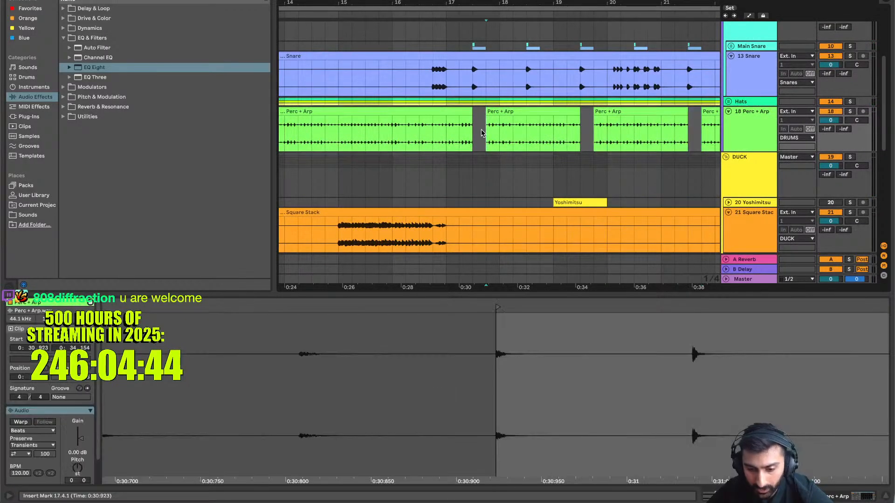
{"action": "left_click", "coordinate": [851, 111]}
{"action": "key", "text": "space"}
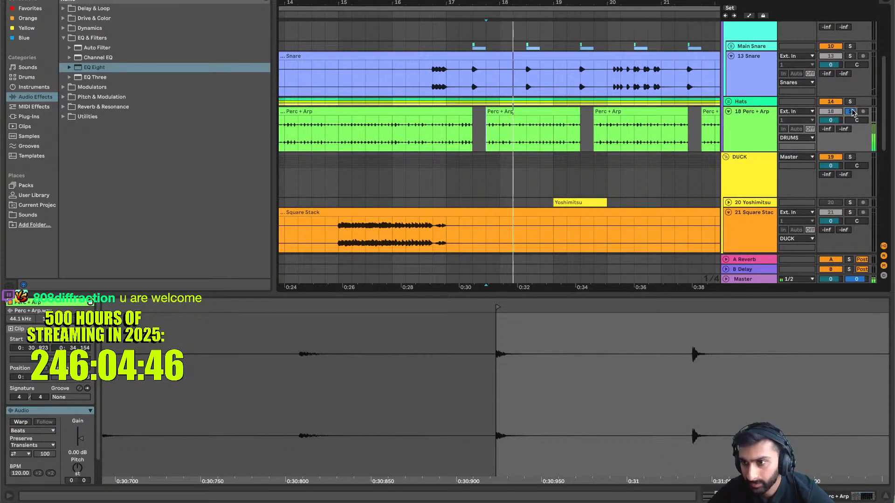
{"action": "left_click", "coordinate": [446, 126]}
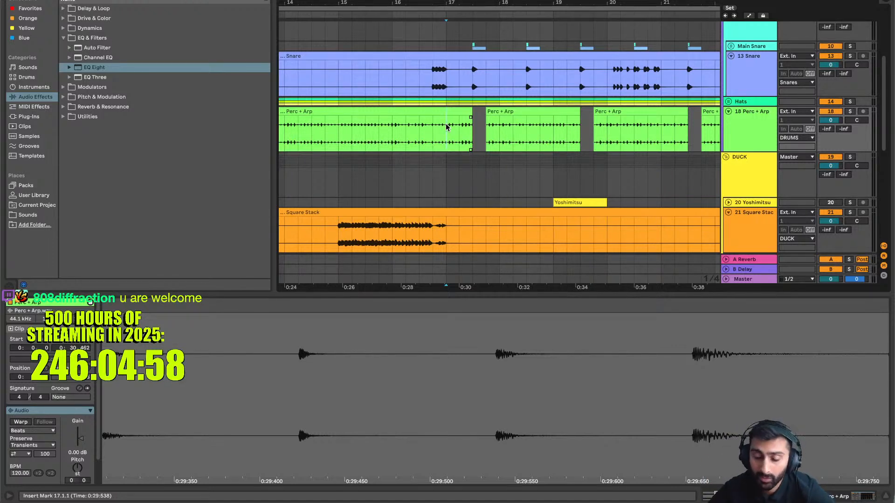
{"action": "key", "text": "space"}
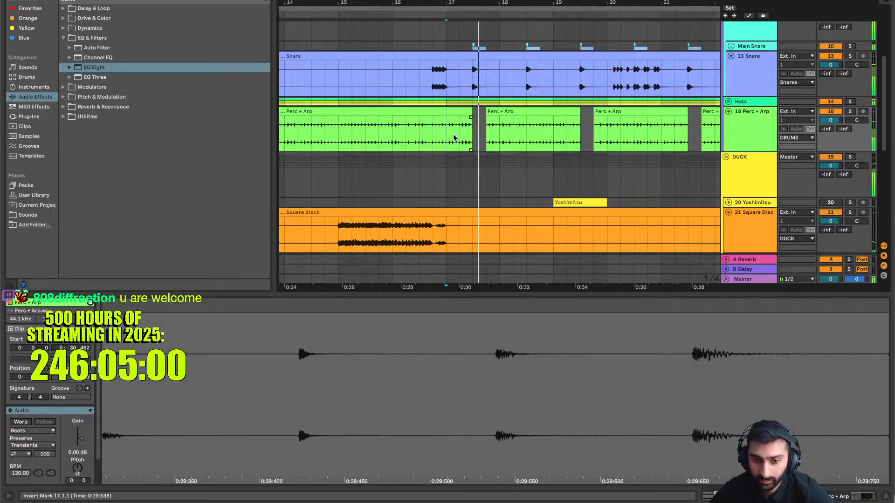
{"action": "scroll", "coordinate": [534, 145], "scroll_direction": "right", "scroll_amount": 3}
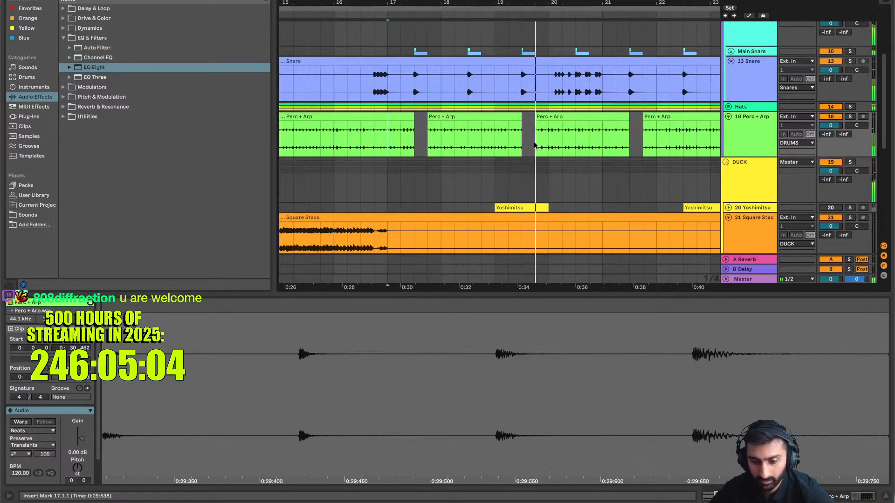
Split the Perc + Arp clip at 18.3.1, add a short fade-in to its second part, and play from the split
{"action": "key", "text": "space"}
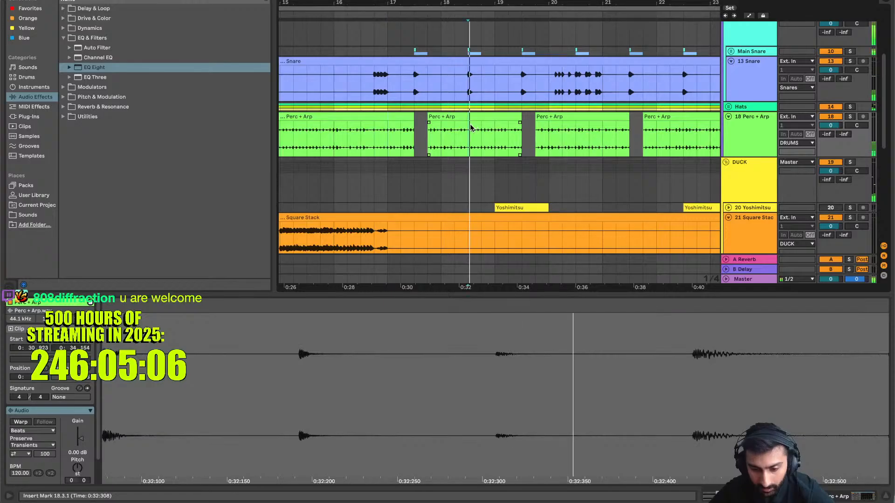
{"action": "left_click", "coordinate": [469, 131]}
{"action": "key", "text": "super+e"}
{"action": "left_click_drag", "start_coordinate": [470, 124], "coordinate": [479, 124]}
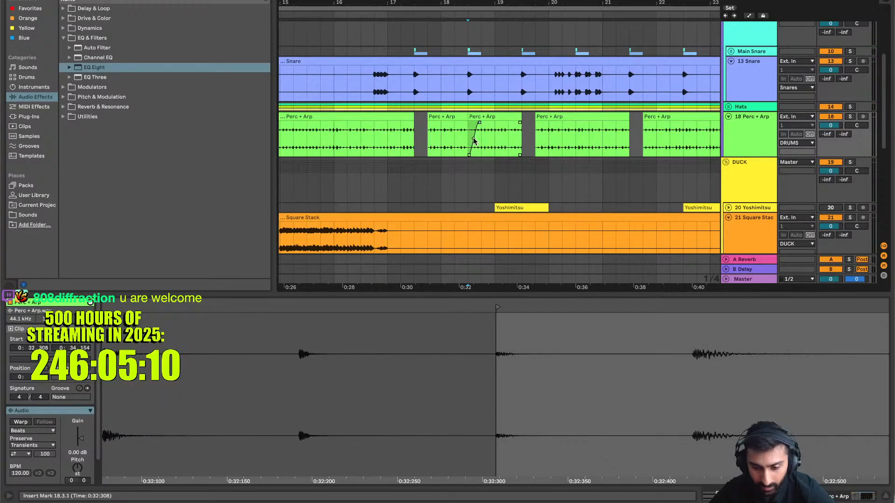
{"action": "key", "text": "space"}
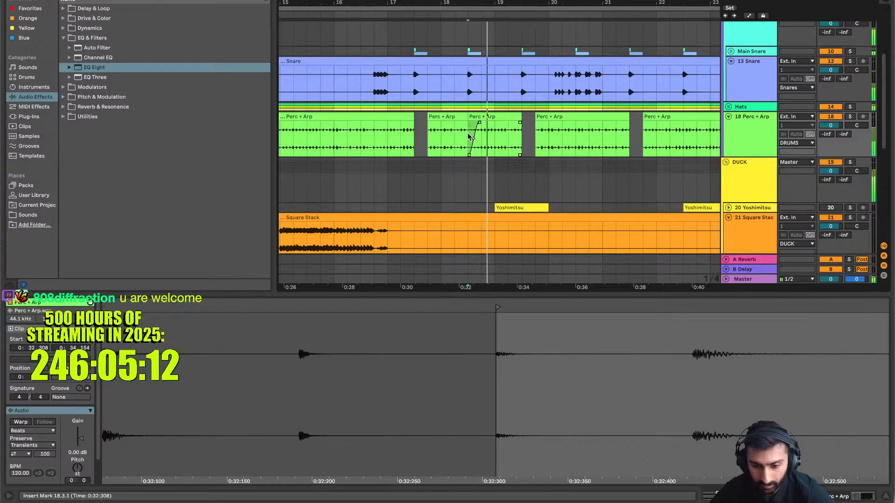
{"action": "key", "text": "minus"}
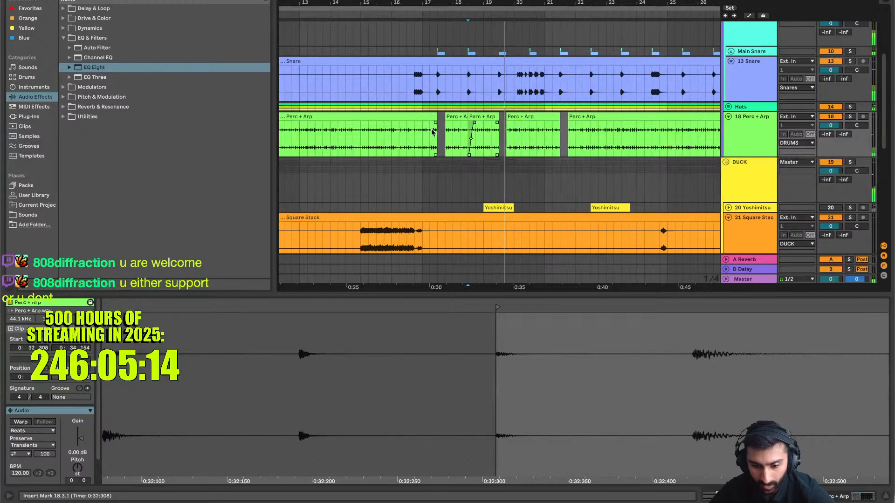
Duplicate the Perc + Arp section from 17.1.1 to 19.1.1 directly after itself
{"action": "left_click_drag", "start_coordinate": [422, 135], "coordinate": [486, 136]}
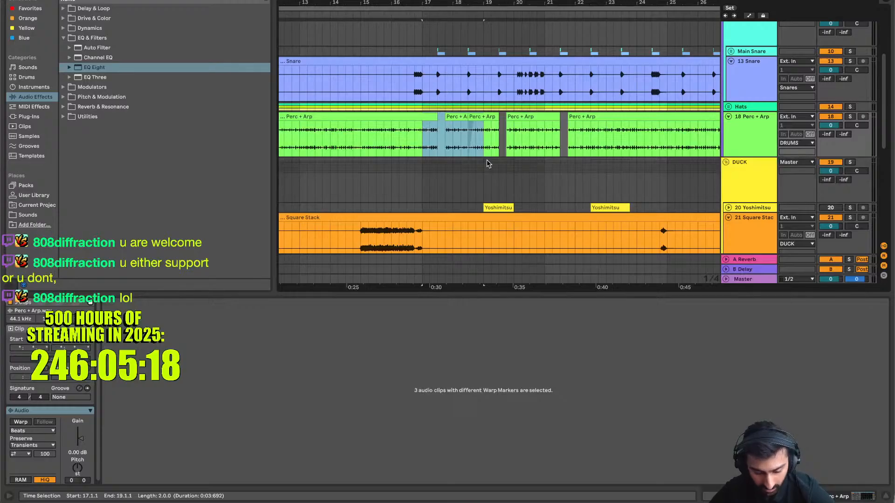
{"action": "key", "text": "super+d"}
Trim the long Perc + Arp clip's start to 33.1.1 and fill the gap with three copies of the section from 17.1.1 to 21.1.1
{"action": "scroll", "coordinate": [488, 163], "scroll_direction": "down", "scroll_amount": 1}
{"action": "scroll", "coordinate": [488, 164], "scroll_direction": "right", "scroll_amount": 2}
{"action": "scroll", "coordinate": [488, 164], "scroll_direction": "down", "scroll_amount": 4}
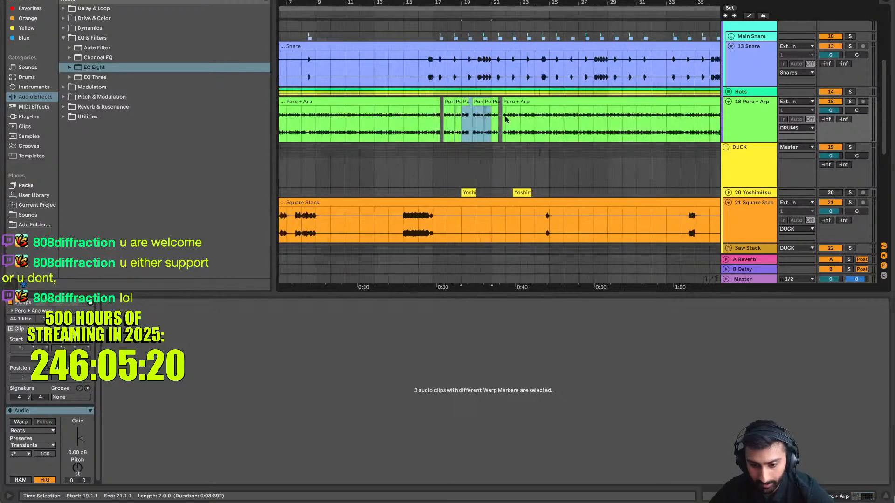
{"action": "scroll", "coordinate": [512, 110], "scroll_direction": "down", "scroll_amount": 4}
{"action": "scroll", "coordinate": [511, 111], "scroll_direction": "up", "scroll_amount": 1}
{"action": "scroll", "coordinate": [432, 134], "scroll_direction": "up", "scroll_amount": 1}
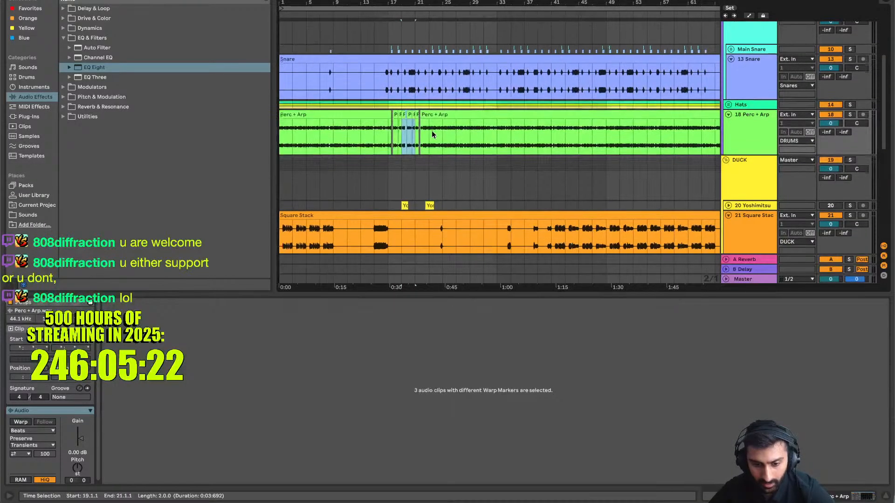
{"action": "scroll", "coordinate": [432, 135], "scroll_direction": "up", "scroll_amount": 1}
{"action": "left_click_drag", "start_coordinate": [422, 122], "coordinate": [496, 122]}
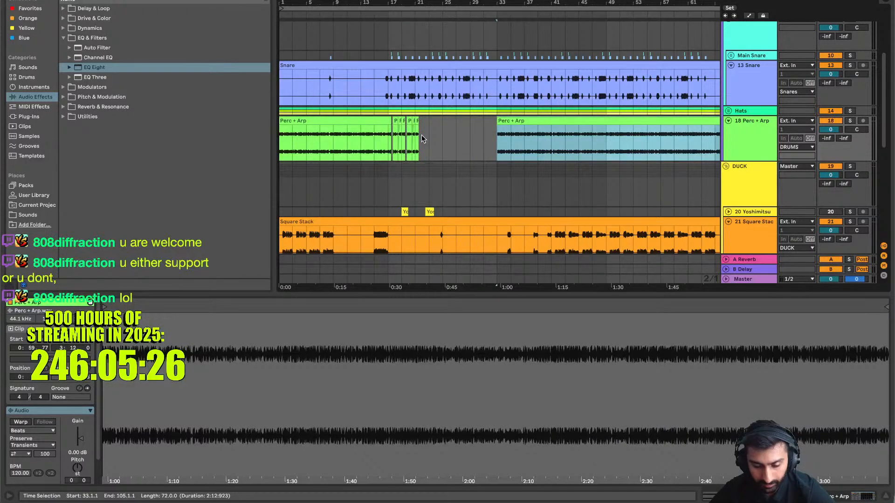
{"action": "left_click_drag", "start_coordinate": [415, 135], "coordinate": [391, 134]}
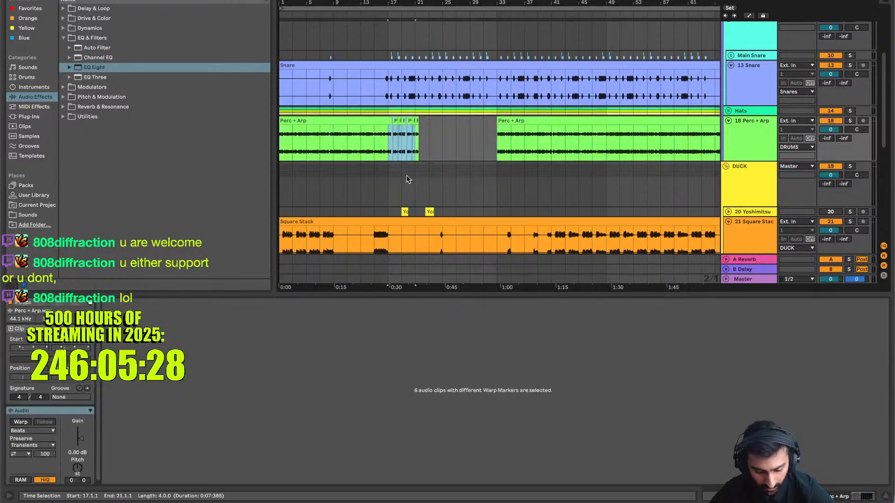
{"action": "key", "text": "ctrl+d"}
{"action": "key", "text": "ctrl+d"}
{"action": "key", "text": "ctrl+d"}
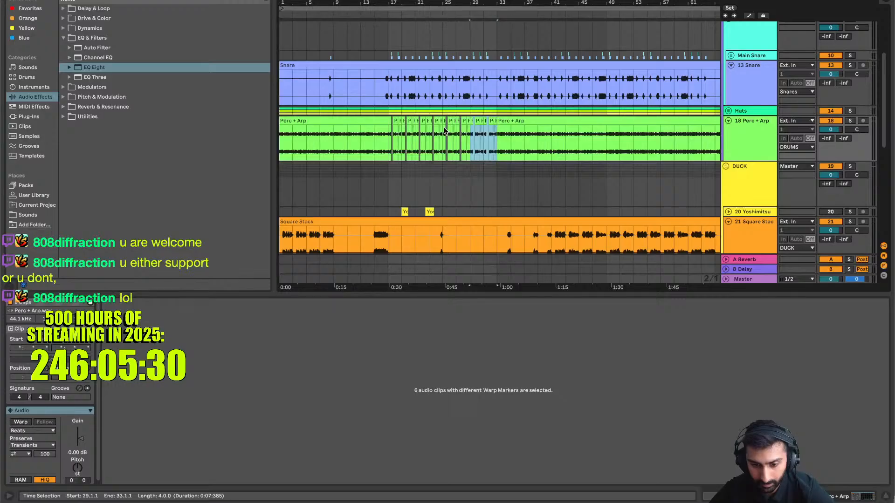
Play the mix from 25.3.1 and follow the duplicated Perc + Arp gaps against the snare hits past bar 33
{"action": "left_click", "coordinate": [444, 130]}
{"action": "key", "text": "space"}
{"action": "scroll", "coordinate": [446, 131], "scroll_direction": "up", "scroll_amount": 5}
{"action": "scroll", "coordinate": [544, 130], "scroll_direction": "right", "scroll_amount": 2}
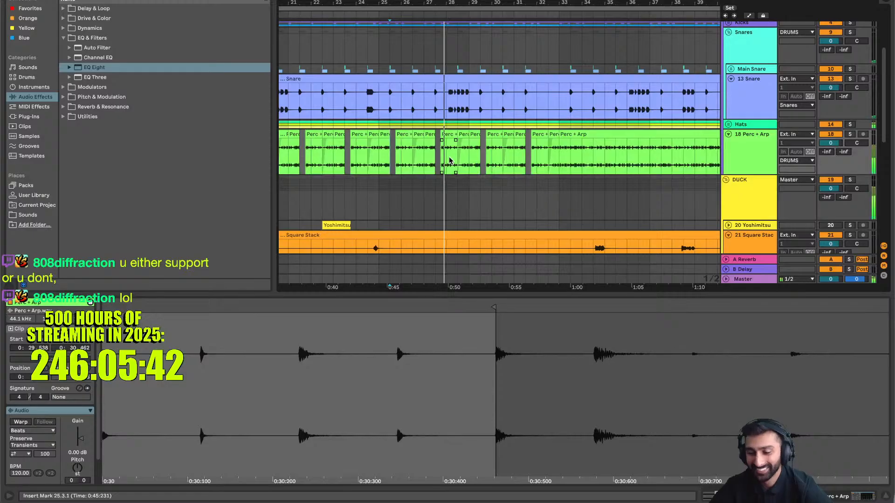
{"action": "scroll", "coordinate": [450, 161], "scroll_direction": "up", "scroll_amount": 5}
{"action": "scroll", "coordinate": [450, 161], "scroll_direction": "right", "scroll_amount": 2}
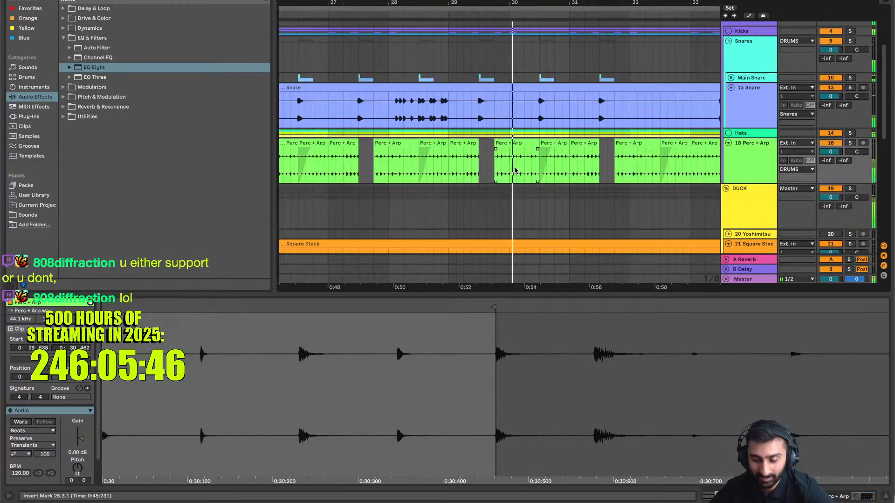
{"action": "scroll", "coordinate": [515, 171], "scroll_direction": "right", "scroll_amount": 2}
{"action": "scroll", "coordinate": [515, 170], "scroll_direction": "right", "scroll_amount": 3}
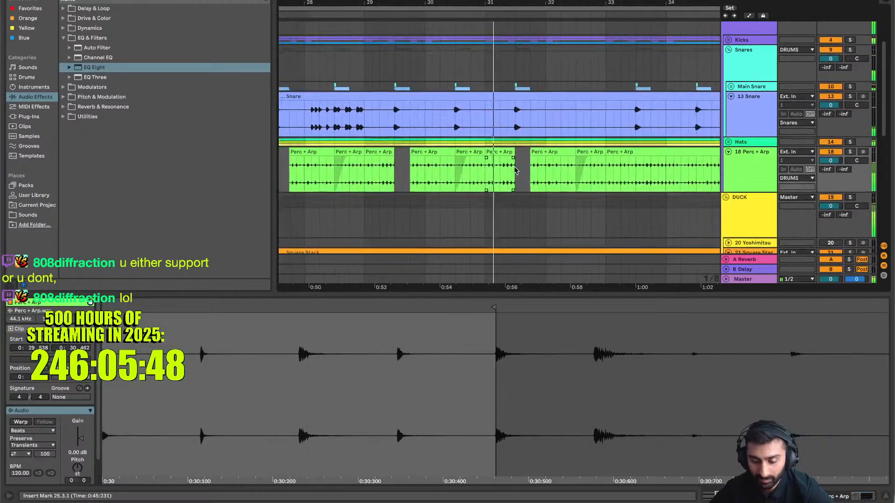
{"action": "scroll", "coordinate": [515, 170], "scroll_direction": "right", "scroll_amount": 1}
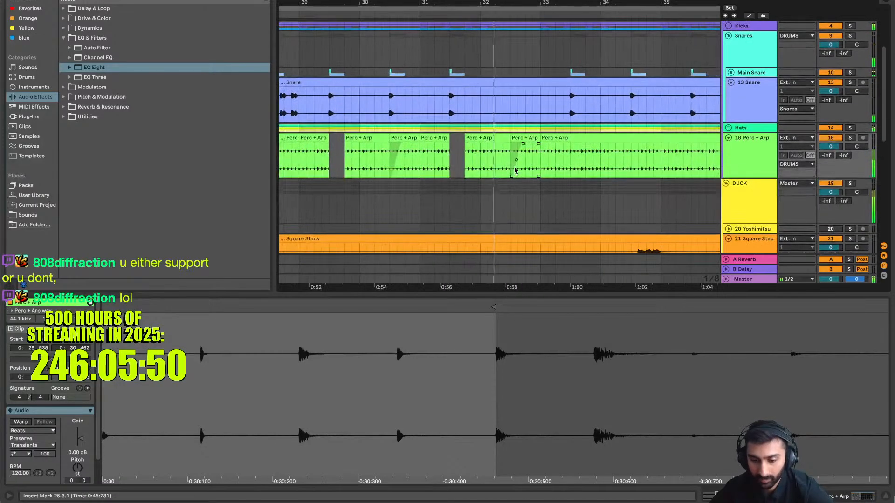
{"action": "scroll", "coordinate": [515, 163], "scroll_direction": "right", "scroll_amount": 3}
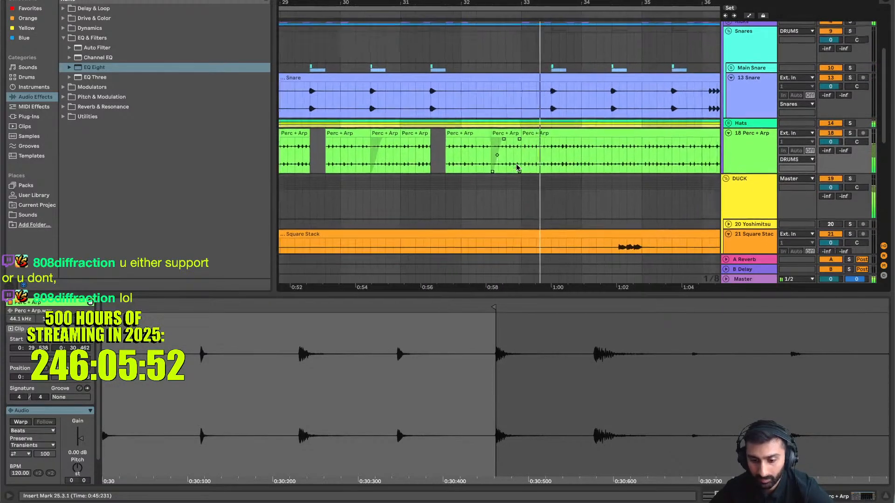
{"action": "scroll", "coordinate": [511, 154], "scroll_direction": "down", "scroll_amount": 3}
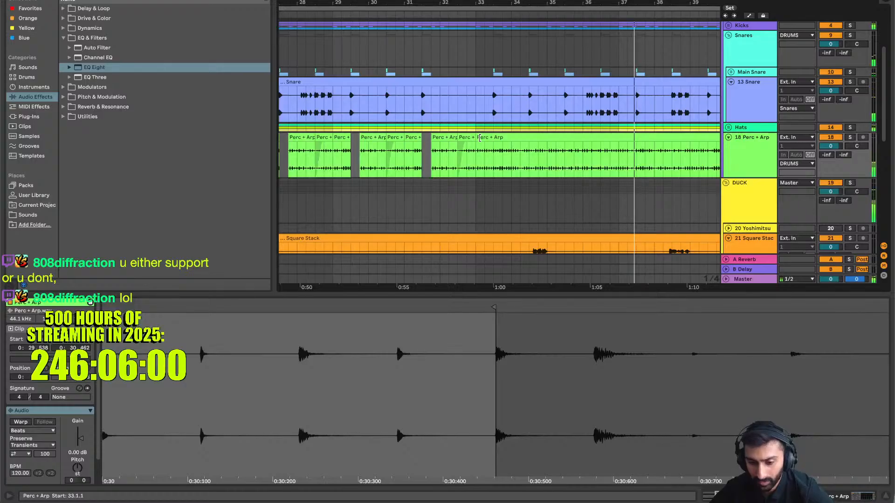
Delete the Perc + Arp section from 33.3.1 to 33.4.1
{"action": "left_click", "coordinate": [481, 138]}
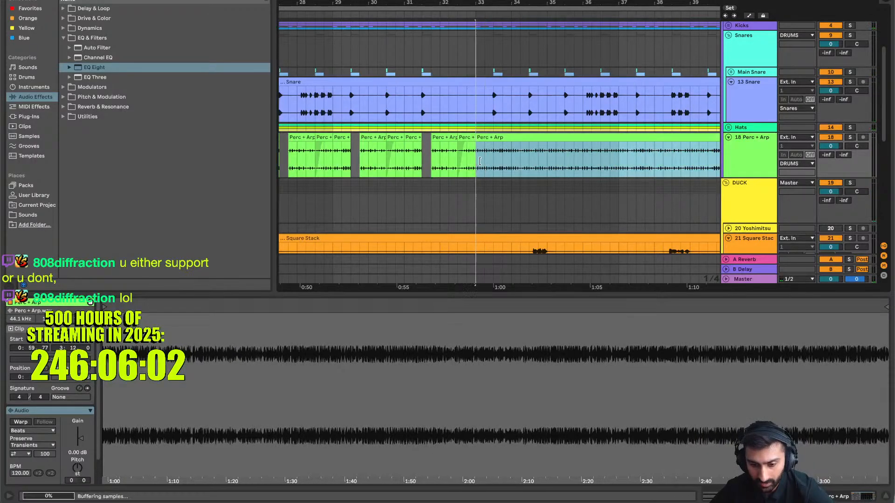
{"action": "left_click", "coordinate": [506, 174]}
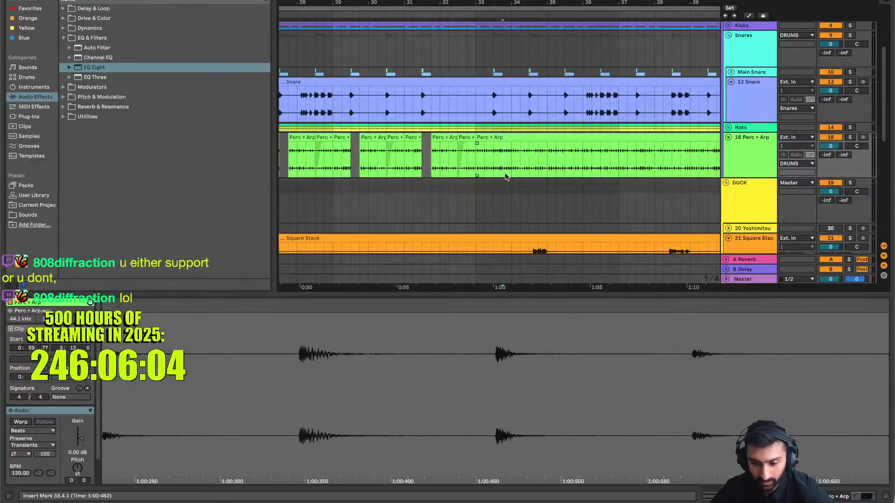
{"action": "left_click_drag", "start_coordinate": [502, 152], "coordinate": [493, 151]}
{"action": "key", "text": "Delete"}
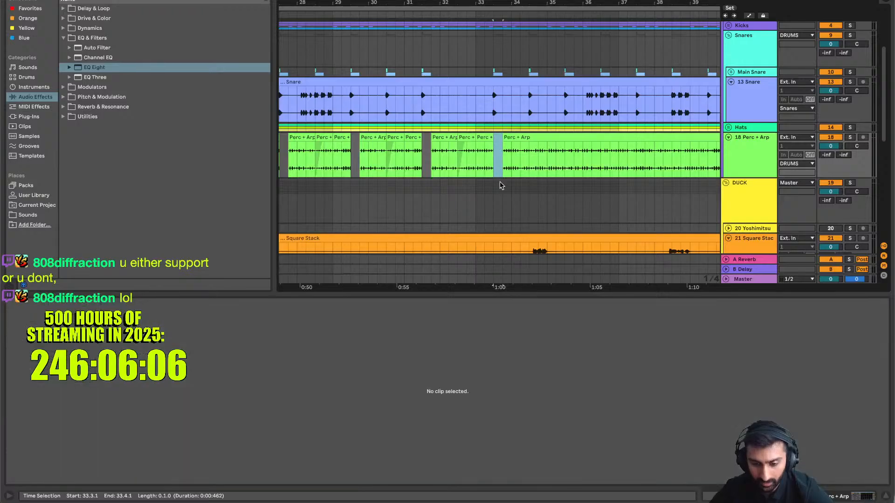
Trim the uncut Perc + Arp clip's start to 48.1.1 and duplicate the section from 33.1.1 to 34.1.1 eleven times
{"action": "scroll", "coordinate": [502, 184], "scroll_direction": "down", "scroll_amount": 4}
{"action": "scroll", "coordinate": [467, 163], "scroll_direction": "right", "scroll_amount": 3}
{"action": "left_click", "coordinate": [452, 140]}
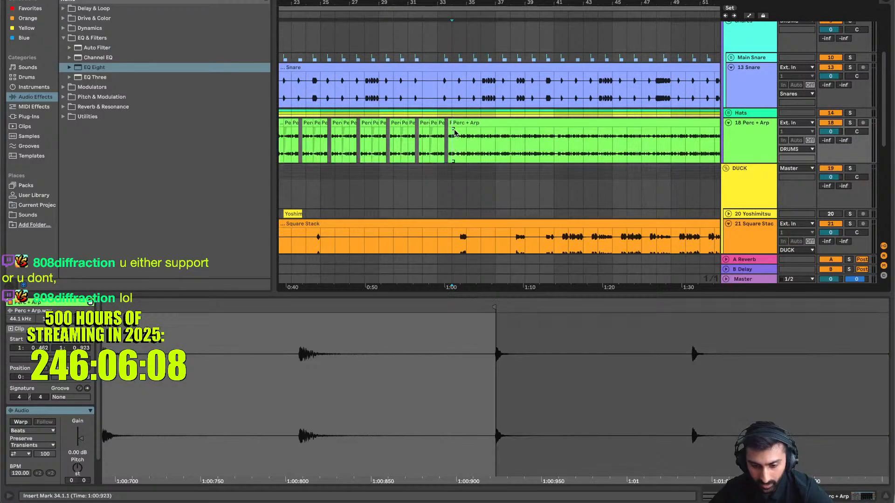
{"action": "left_click_drag", "start_coordinate": [453, 124], "coordinate": [657, 124]}
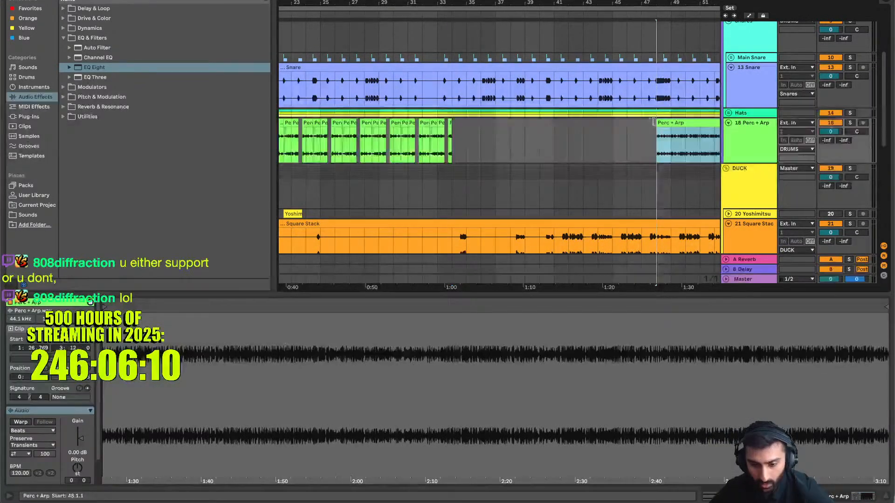
{"action": "left_click", "coordinate": [454, 128]}
{"action": "left_click_drag", "start_coordinate": [454, 130], "coordinate": [439, 148]}
{"action": "key", "text": "super+d"}
{"action": "key", "text": "super+d"}
{"action": "key", "text": "super+d"}
{"action": "key", "text": "super+d"}
{"action": "key", "text": "super+d"}
{"action": "key", "text": "super+d"}
{"action": "key", "text": "super+d"}
{"action": "key", "text": "super+d"}
{"action": "key", "text": "super+d"}
{"action": "key", "text": "super+d"}
{"action": "key", "text": "super+d"}
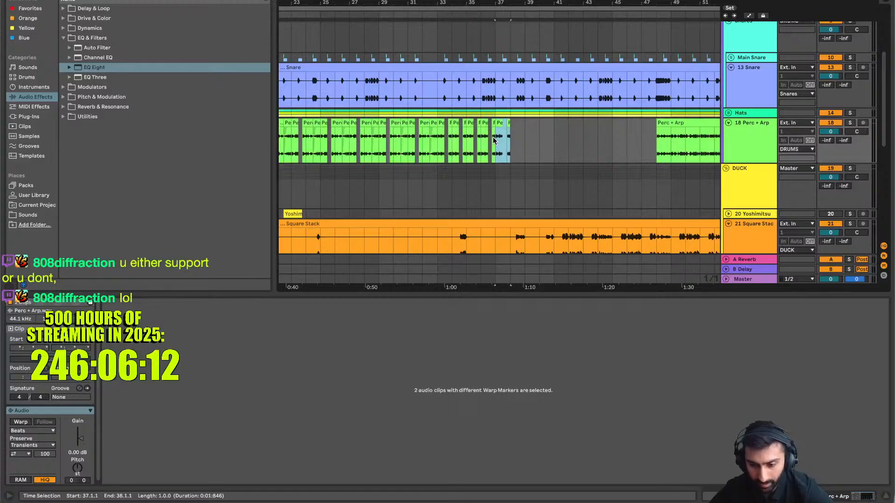
While playing from 33.1.1, trim the uncut Perc + Arp clip's start to bar 55 and duplicate the section from 40.1.1 to 45.1.1 once
{"action": "left_click", "coordinate": [445, 140]}
{"action": "scroll", "coordinate": [512, 142], "scroll_direction": "right", "scroll_amount": 3}
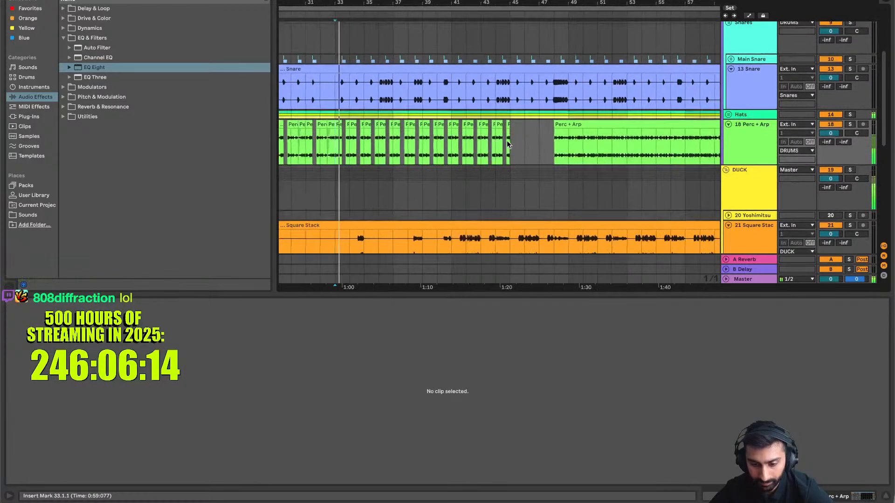
{"action": "left_click_drag", "start_coordinate": [555, 125], "coordinate": [658, 124]}
{"action": "left_click_drag", "start_coordinate": [510, 135], "coordinate": [455, 148]}
{"action": "key", "text": "ctrl+d"}
Trim the uncut Perc + Arp clip's start to 63.1.1 and duplicate the section from 47.1.1 to 50.1.1 three times
{"action": "scroll", "coordinate": [560, 135], "scroll_direction": "right", "scroll_amount": 3}
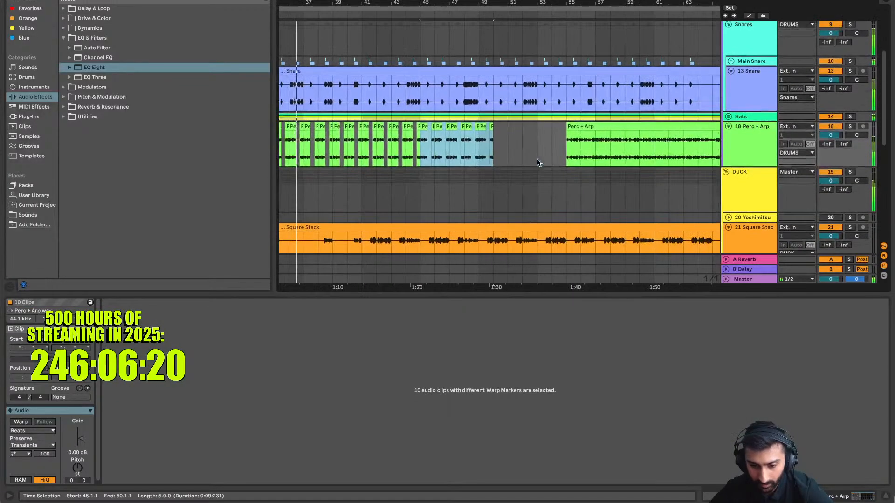
{"action": "left_click_drag", "start_coordinate": [569, 128], "coordinate": [683, 128]}
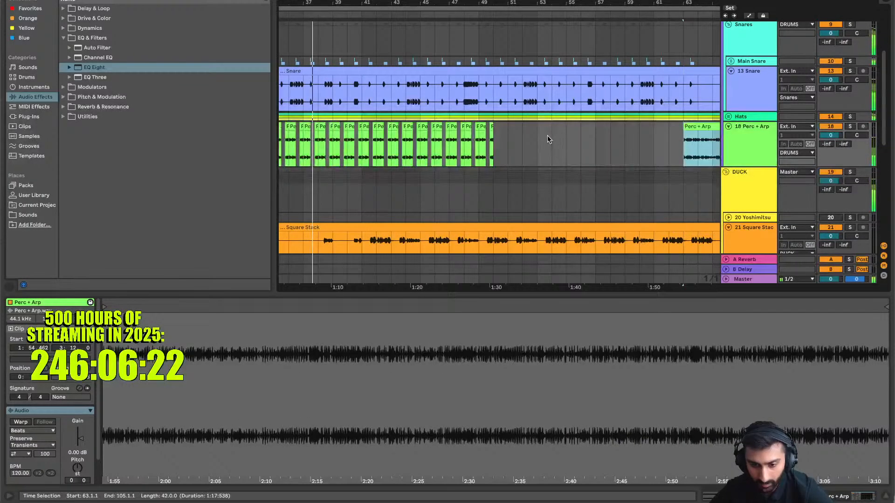
{"action": "scroll", "coordinate": [529, 131], "scroll_direction": "up", "scroll_amount": 4}
{"action": "scroll", "coordinate": [529, 131], "scroll_direction": "down", "scroll_amount": 6}
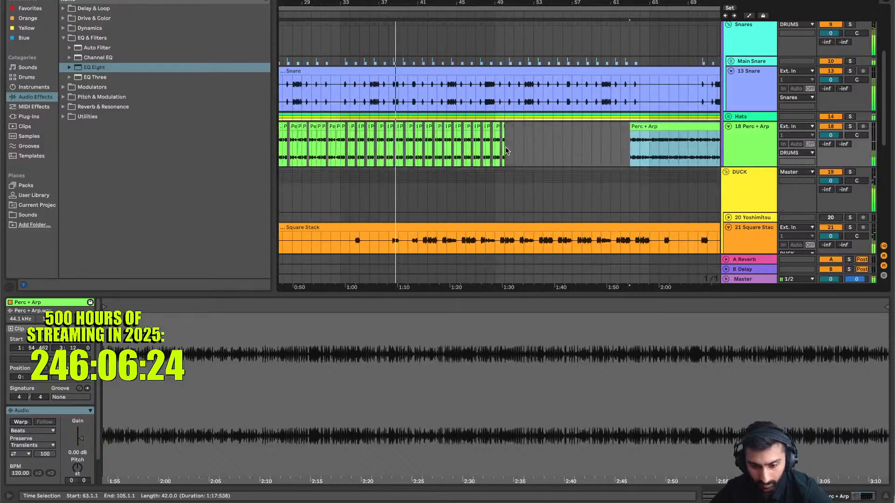
{"action": "left_click_drag", "start_coordinate": [504, 149], "coordinate": [477, 148]}
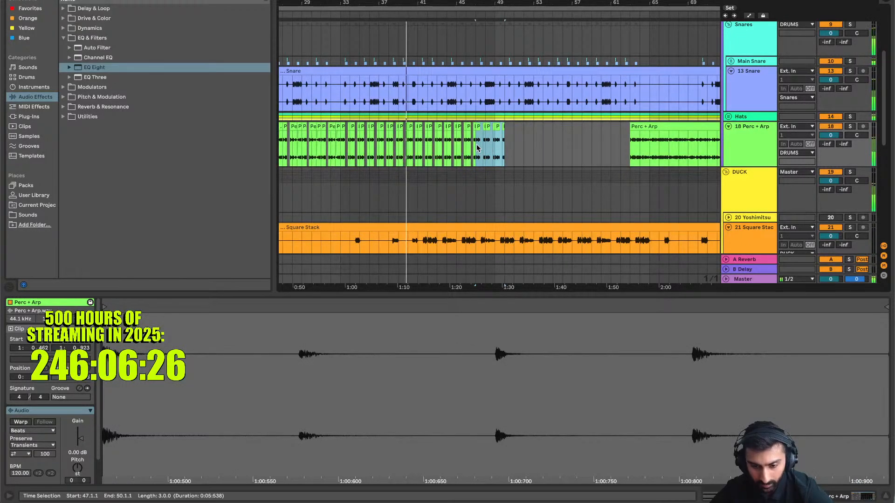
{"action": "key", "text": "ctrl+d"}
{"action": "key", "text": "ctrl+d"}
{"action": "key", "text": "ctrl+d"}
Trim the uncut Perc + Arp clip's start to bar 66 and duplicate the section from 56.1.1 to 59.1.1 twice
{"action": "left_click_drag", "start_coordinate": [630, 127], "coordinate": [660, 125]}
{"action": "left_click_drag", "start_coordinate": [591, 147], "coordinate": [563, 148]}
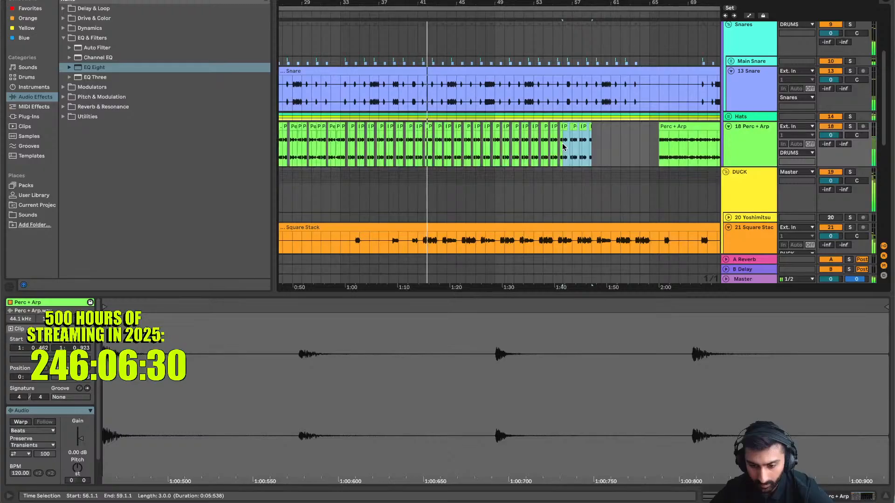
{"action": "key", "text": "ctrl+d"}
{"action": "key", "text": "ctrl+d"}
Play the mix from 38.1.1 and listen briefly to Square Stack soloed
{"action": "scroll", "coordinate": [428, 178], "scroll_direction": "down", "scroll_amount": 3}
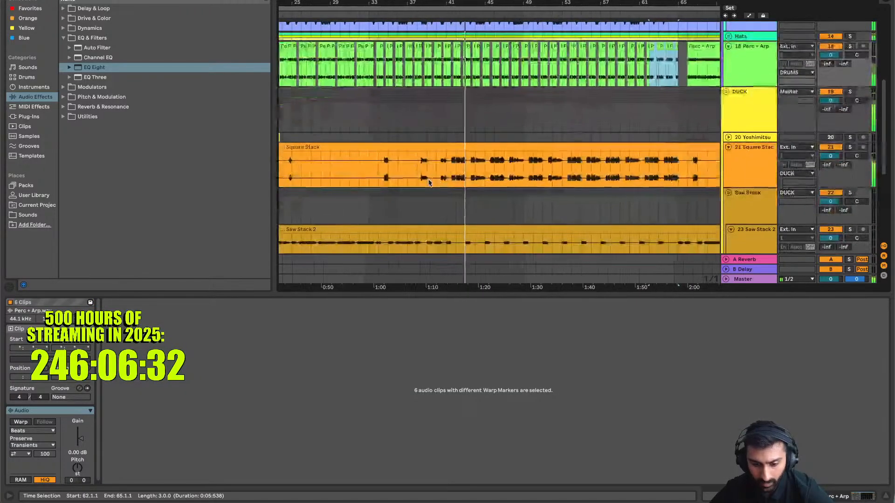
{"action": "left_click", "coordinate": [418, 122]}
{"action": "scroll", "coordinate": [417, 122], "scroll_direction": "up", "scroll_amount": 2}
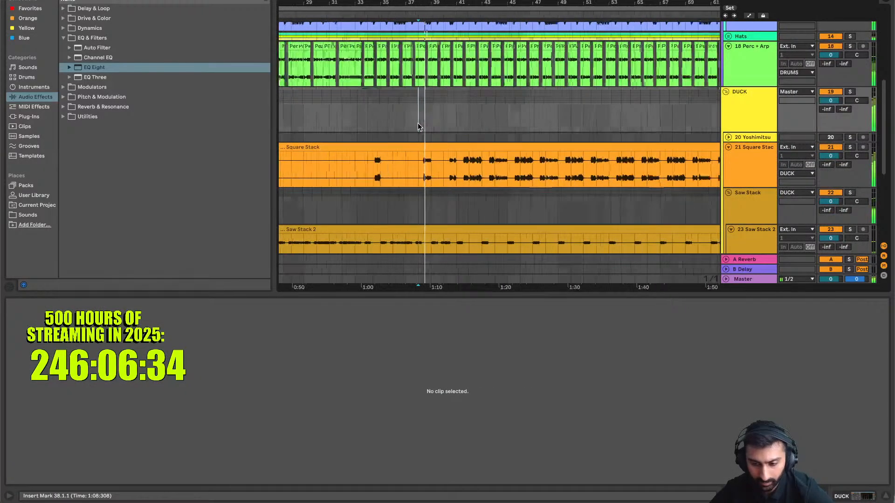
{"action": "scroll", "coordinate": [418, 122], "scroll_direction": "up", "scroll_amount": 2}
{"action": "left_click", "coordinate": [849, 147]}
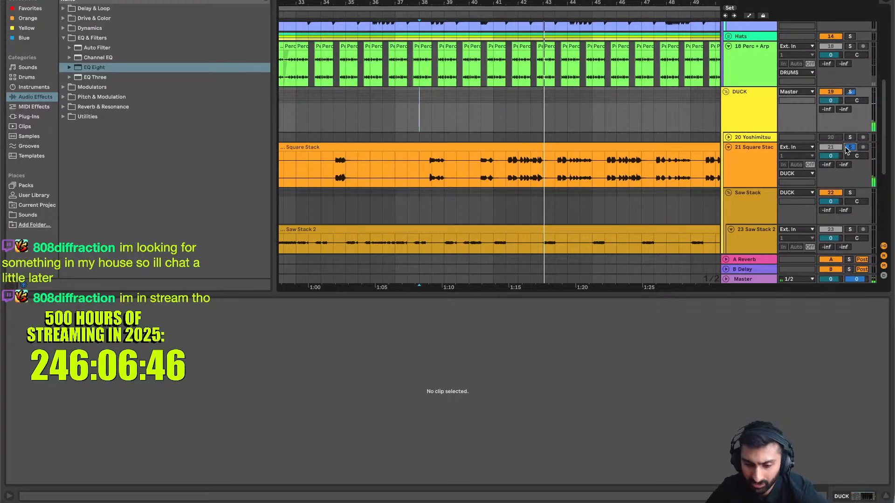
{"action": "scroll", "coordinate": [522, 174], "scroll_direction": "up", "scroll_amount": 3}
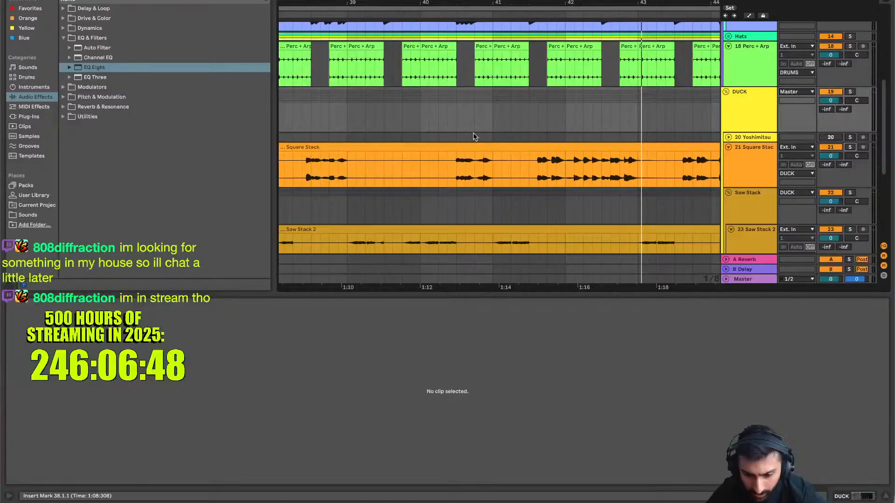
Play the full mix from 39.1.3 and again from 39.1.1
{"action": "key", "text": "space"}
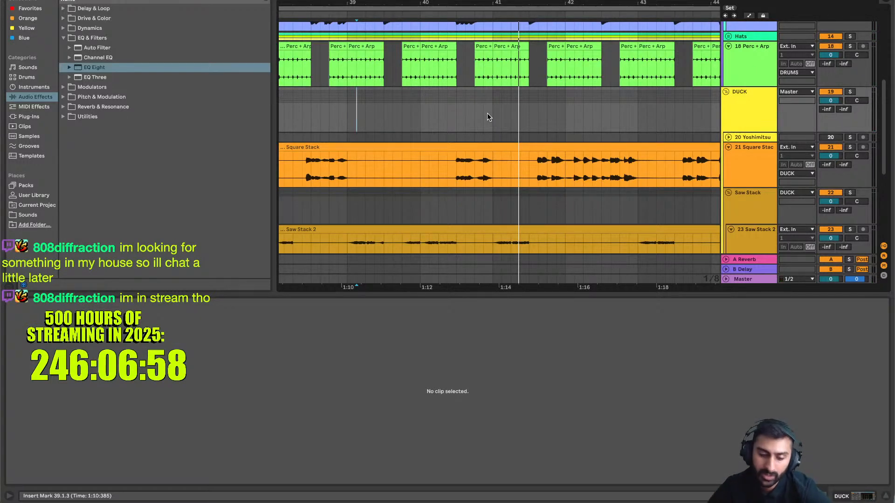
{"action": "scroll", "coordinate": [488, 113], "scroll_direction": "down", "scroll_amount": 3}
{"action": "left_click", "coordinate": [432, 108]}
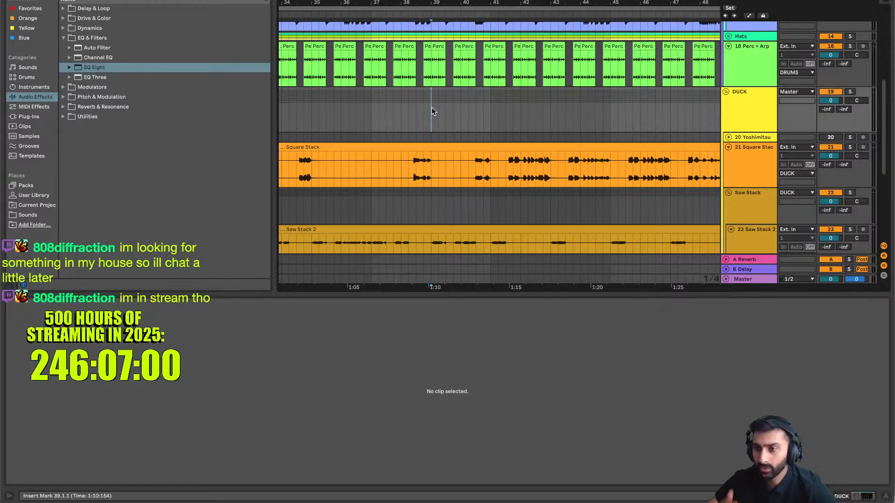
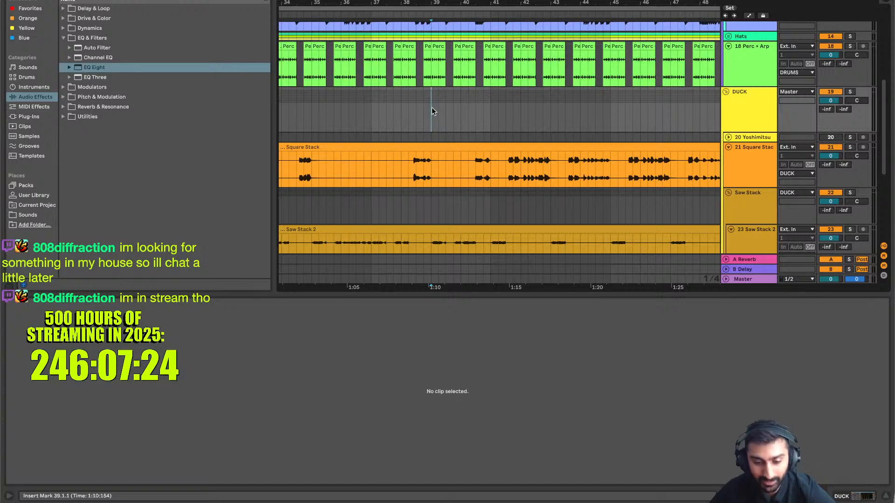
{"action": "key", "text": "space"}
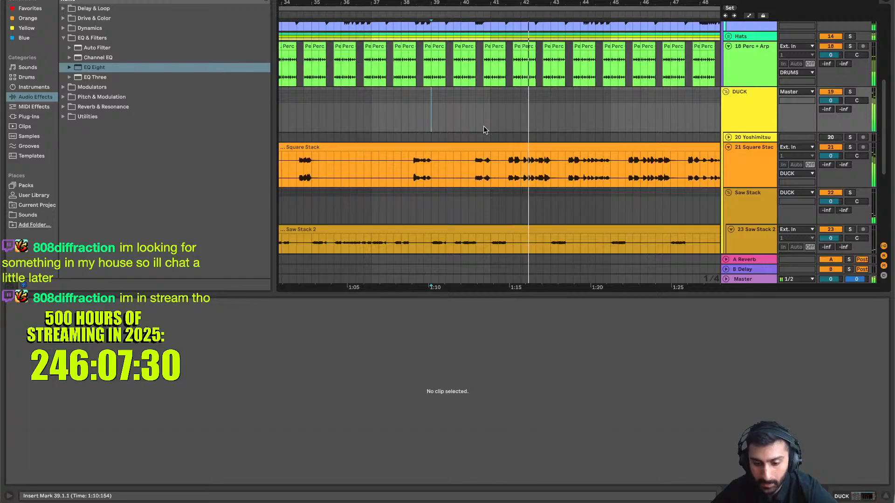
Play Square Stack soloed from the middle of bar 41 and return to the full mix
{"action": "scroll", "coordinate": [483, 126], "scroll_direction": "down", "scroll_amount": 6}
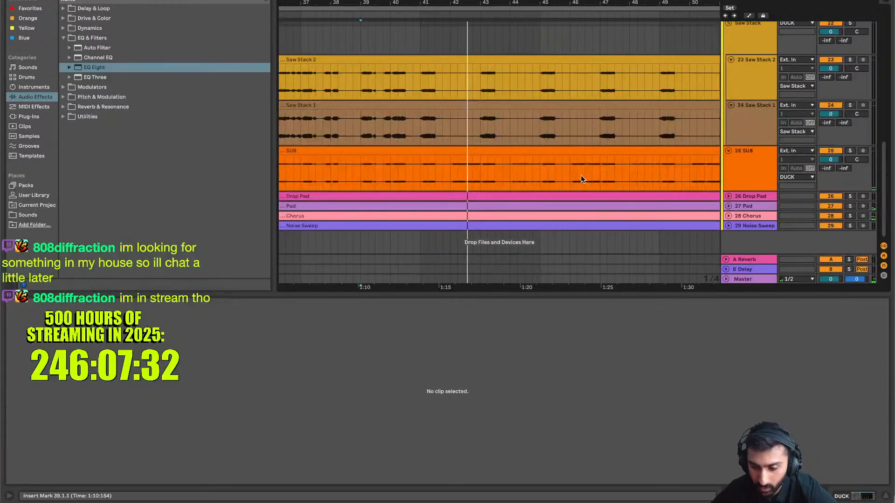
{"action": "scroll", "coordinate": [500, 152], "scroll_direction": "up", "scroll_amount": 6}
{"action": "left_click", "coordinate": [457, 104]}
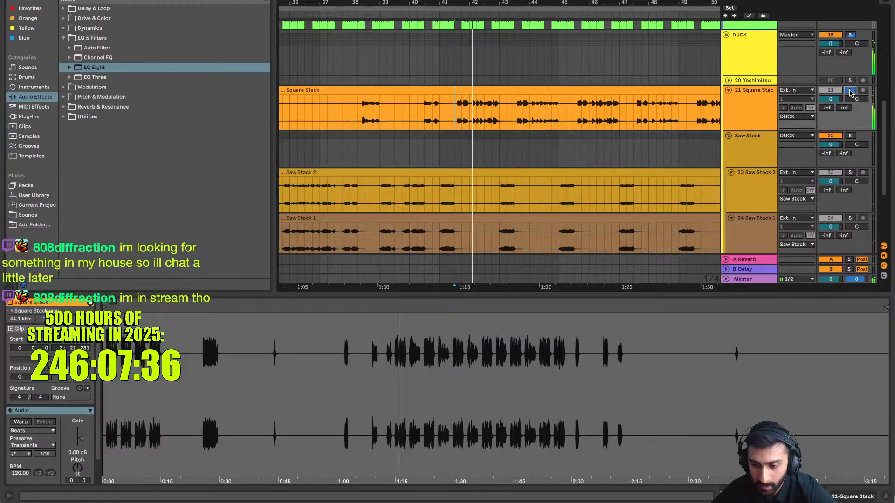
{"action": "left_click", "coordinate": [850, 91]}
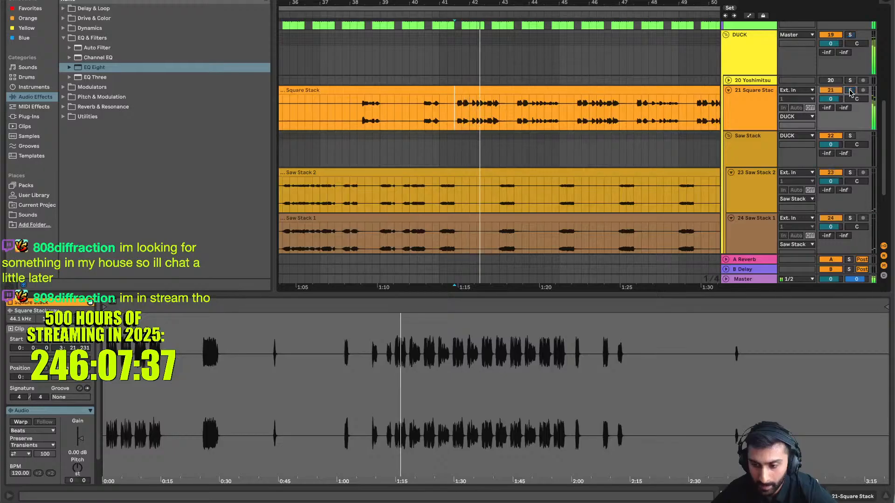
Play the DUCK group soloed to hear its tracks together
{"action": "left_click", "coordinate": [851, 35]}
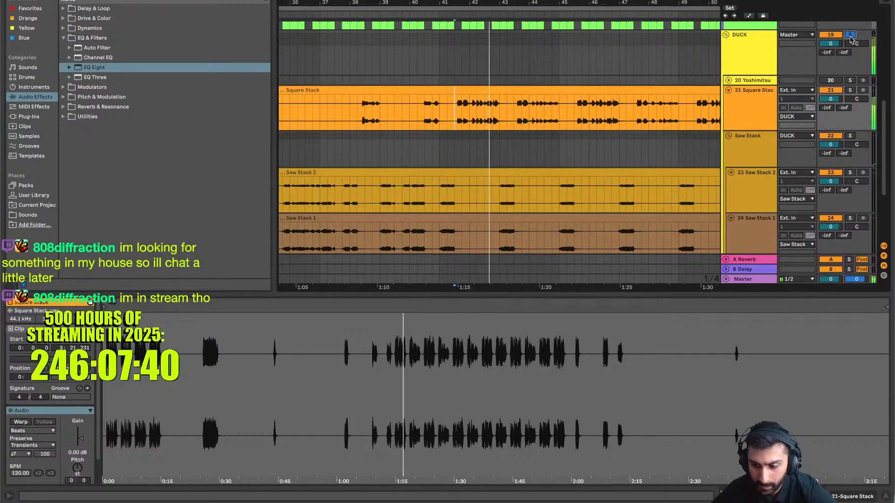
{"action": "scroll", "coordinate": [806, 98], "scroll_direction": "down", "scroll_amount": 5}
{"action": "key", "text": "space"}
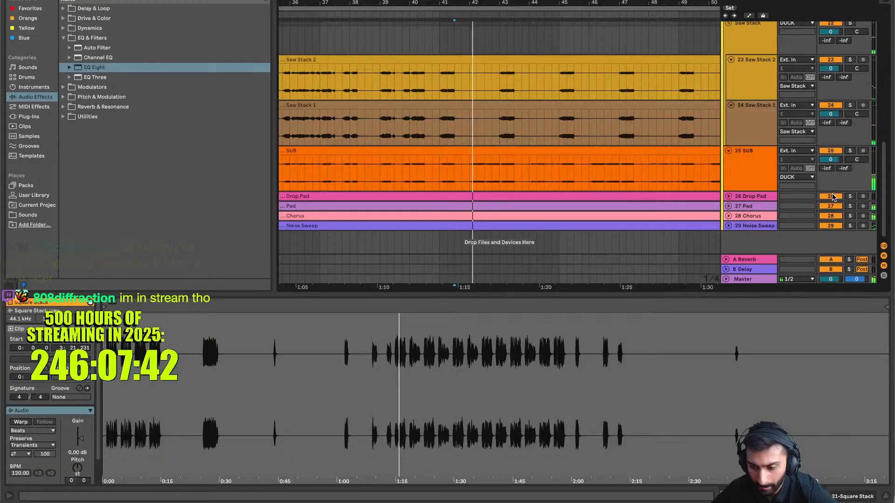
{"action": "left_click", "coordinate": [838, 208]}
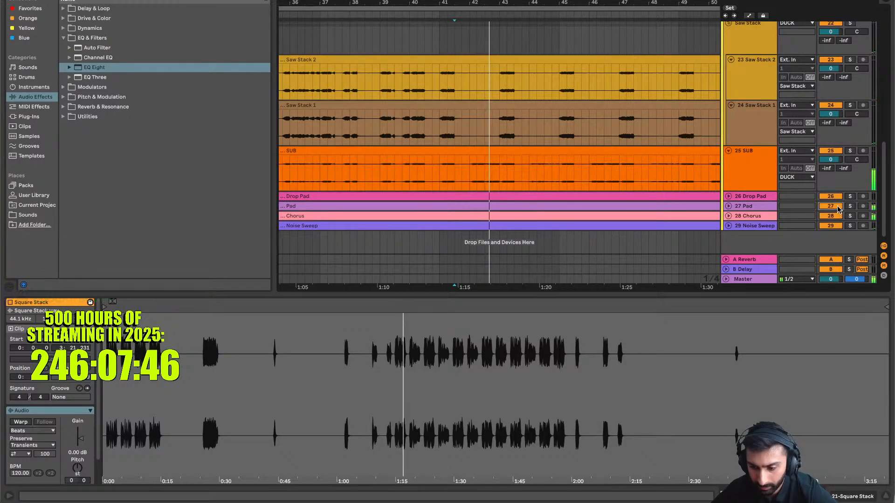
Listen to the Chorus track soloed and unfold it to examine its waveform around bars 41 to 48
{"action": "left_click", "coordinate": [848, 217]}
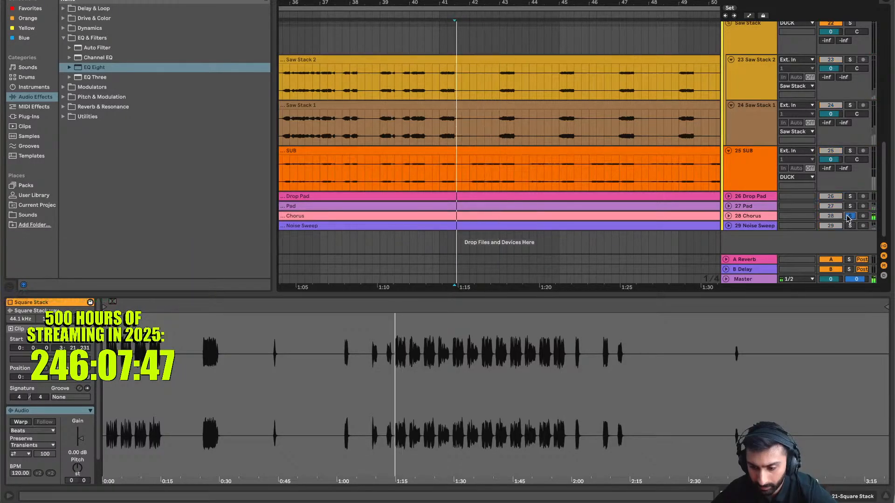
{"action": "left_click", "coordinate": [729, 215]}
{"action": "key", "text": "w"}
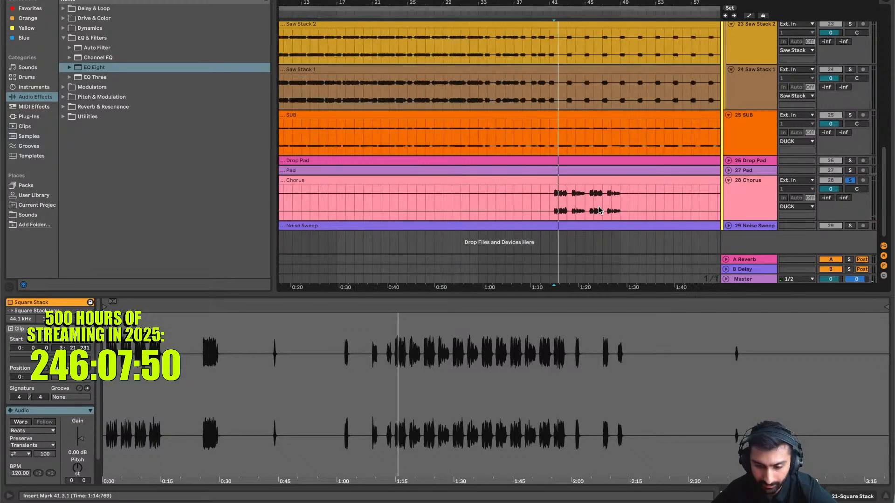
{"action": "scroll", "coordinate": [446, 197], "scroll_direction": "up", "scroll_amount": 10}
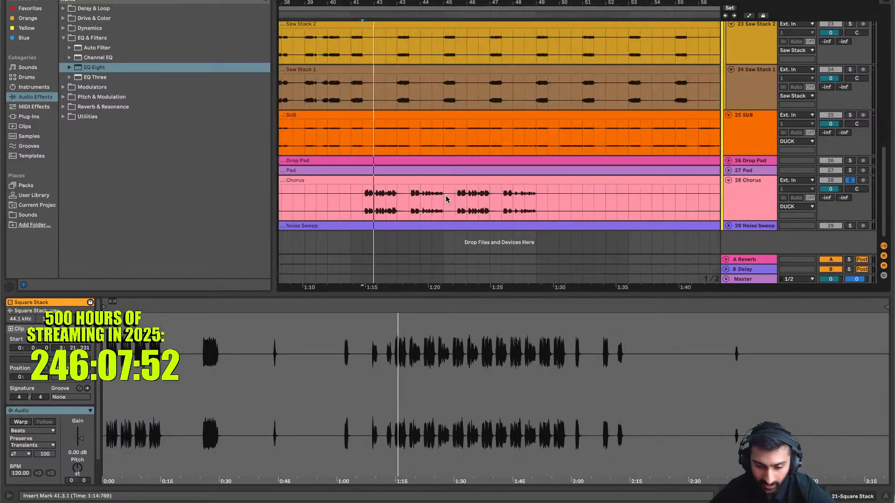
{"action": "scroll", "coordinate": [445, 194], "scroll_direction": "left", "scroll_amount": 3}
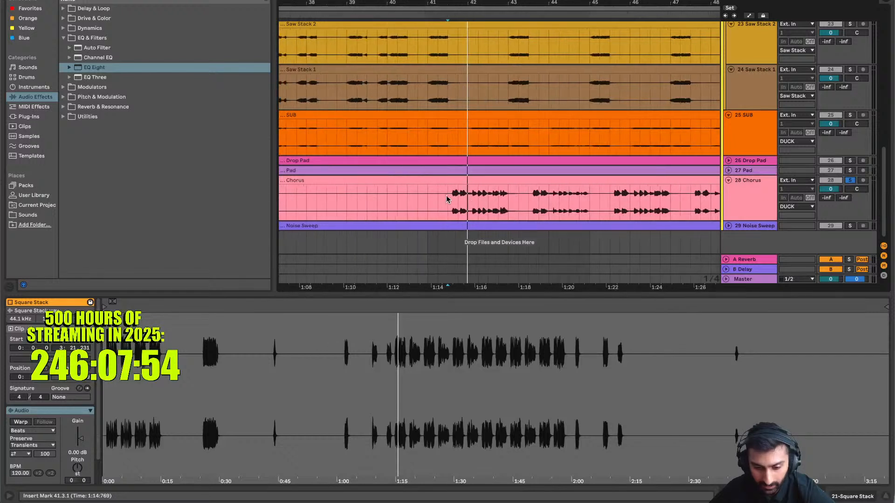
Duplicate the Chorus track, then deactivate and fold the original copy
{"action": "left_click", "coordinate": [751, 200]}
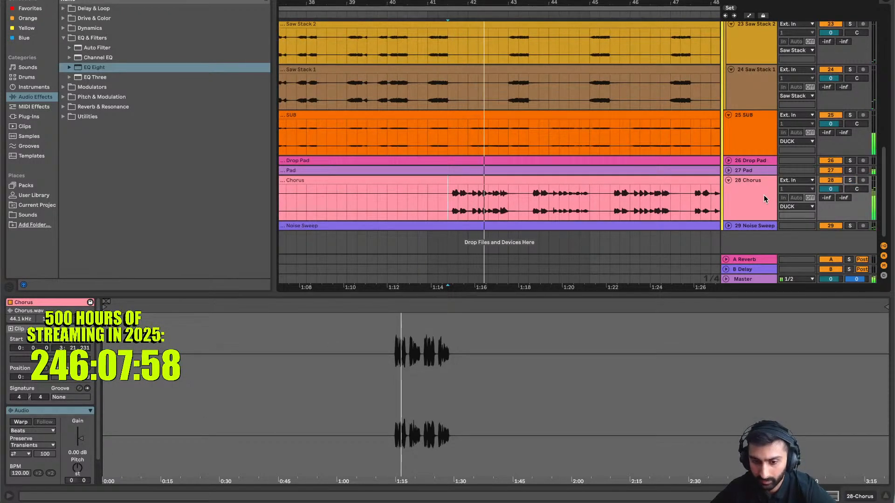
{"action": "key", "text": "ctrl+d"}
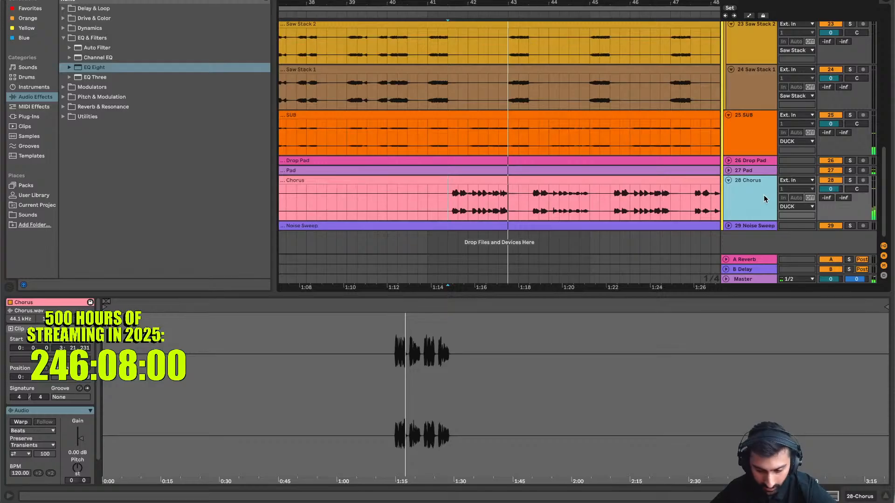
{"action": "left_click", "coordinate": [746, 182]}
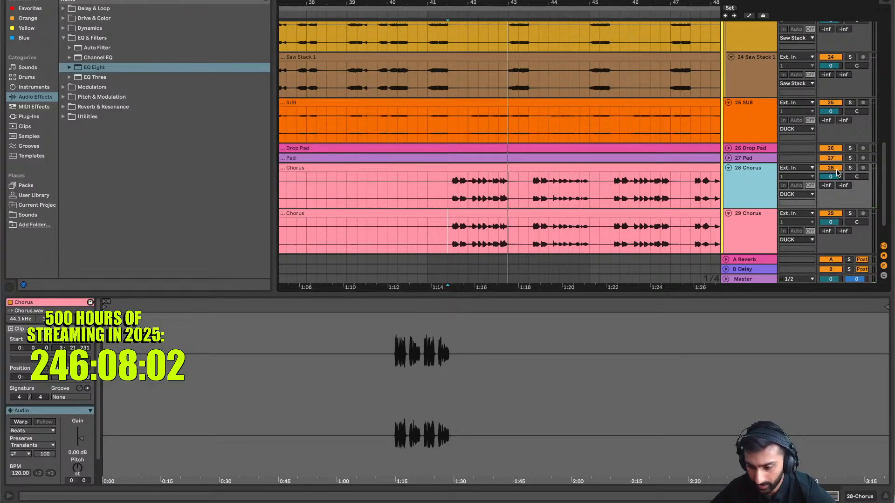
{"action": "left_click", "coordinate": [736, 180]}
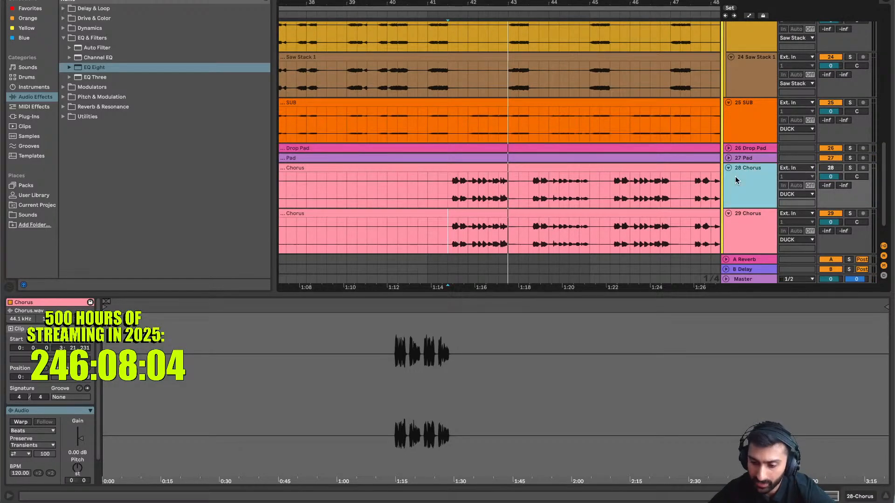
{"action": "key", "text": "u"}
{"action": "left_click", "coordinate": [736, 180]}
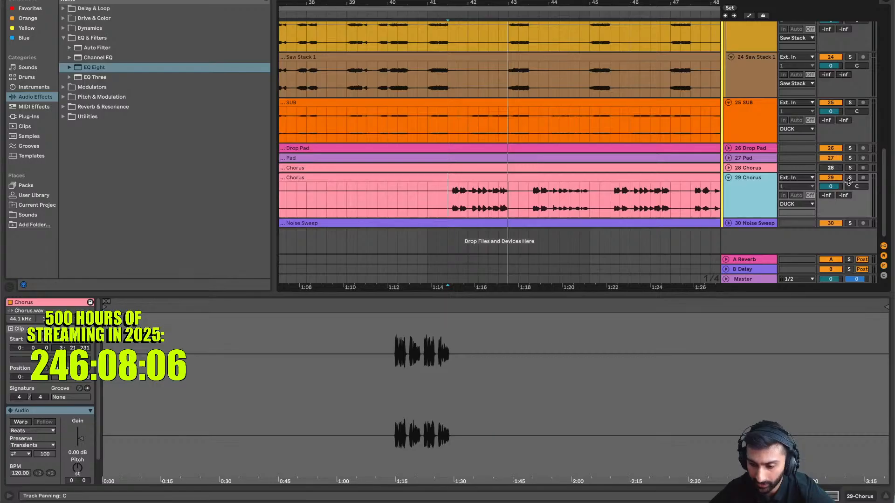
Solo the duplicate Chorus track, loop 41.3.1 to 43.1.1, and play the loop with its device chain shown
{"action": "left_click", "coordinate": [849, 180]}
{"action": "left_click_drag", "start_coordinate": [448, 190], "coordinate": [510, 194]}
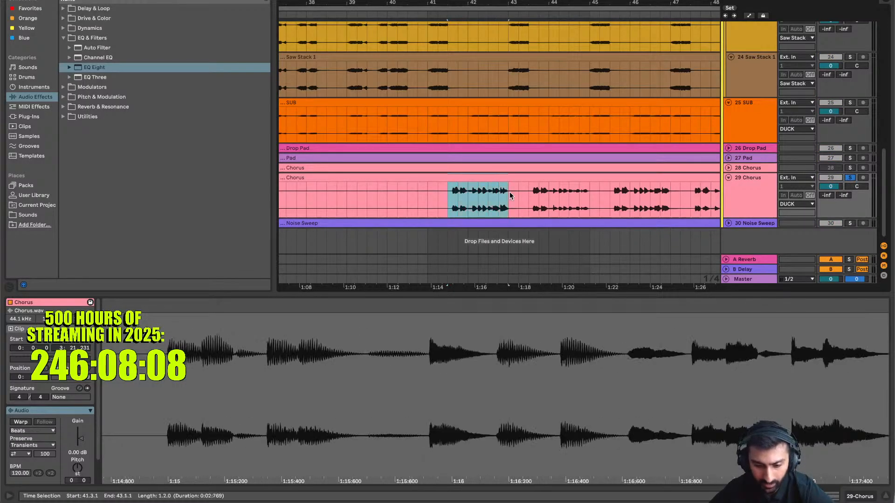
{"action": "key", "text": "ctrl+l"}
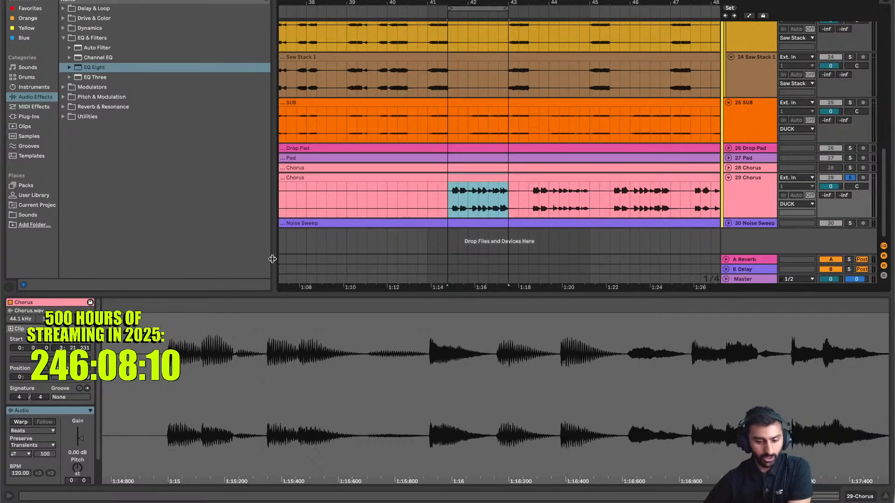
{"action": "left_click", "coordinate": [759, 183]}
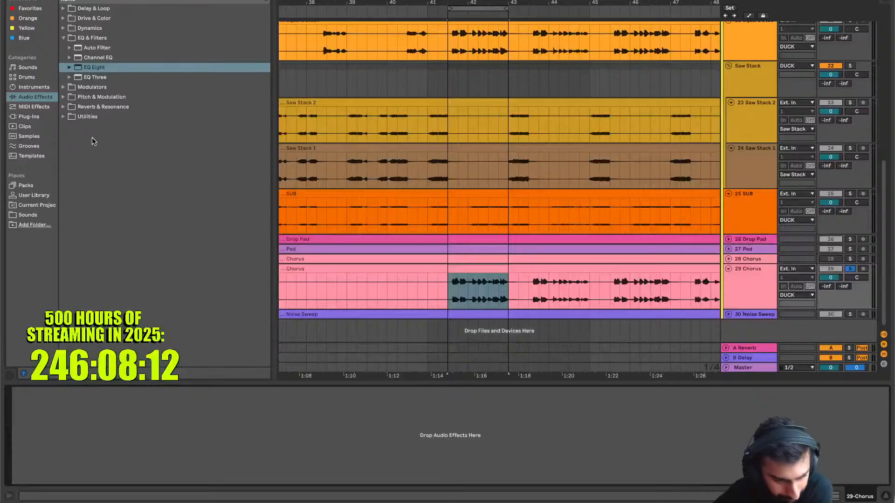
{"action": "key", "text": "space"}
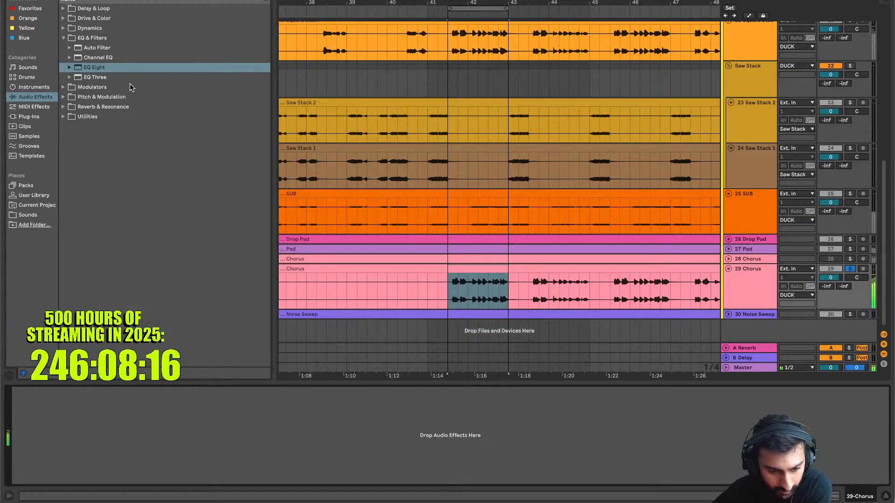
{"action": "key", "text": "space"}
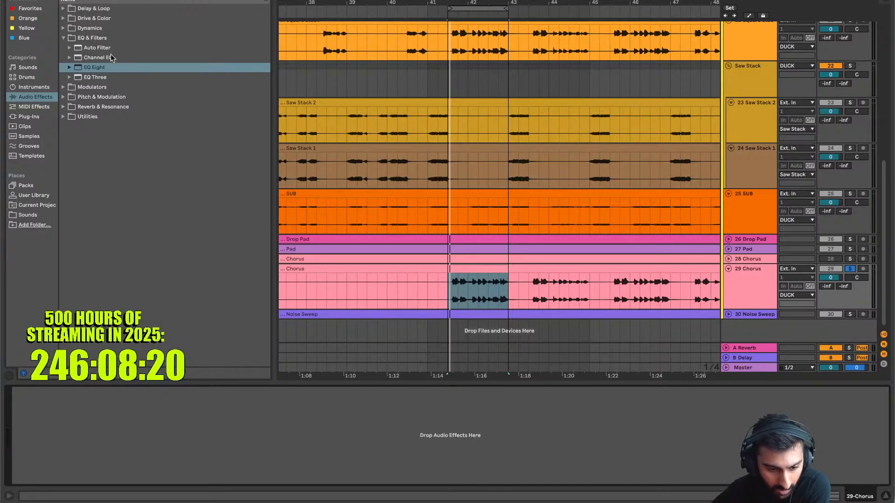
Add the Erosion effect from Drive & Color to the duplicate Chorus track
{"action": "left_click", "coordinate": [123, 35]}
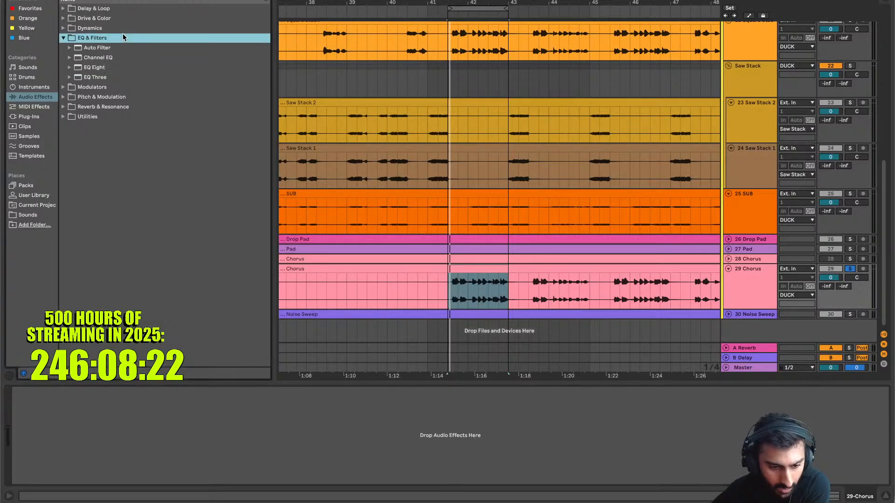
{"action": "key", "text": "Up"}
{"action": "key", "text": "Up"}
{"action": "key", "text": "Right"}
{"action": "key", "text": "Down"}
{"action": "key", "text": "Down"}
{"action": "key", "text": "Down"}
{"action": "key", "text": "Down"}
{"action": "key", "text": "Down"}
{"action": "key", "text": "Down"}
{"action": "key", "text": "Down"}
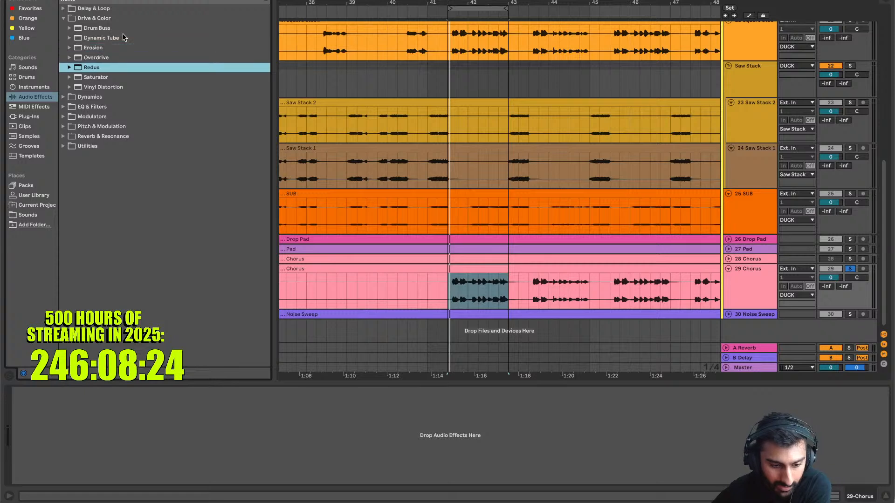
{"action": "key", "text": "Up"}
{"action": "key", "text": "Up"}
{"action": "key", "text": "Up"}
{"action": "key", "text": "Up"}
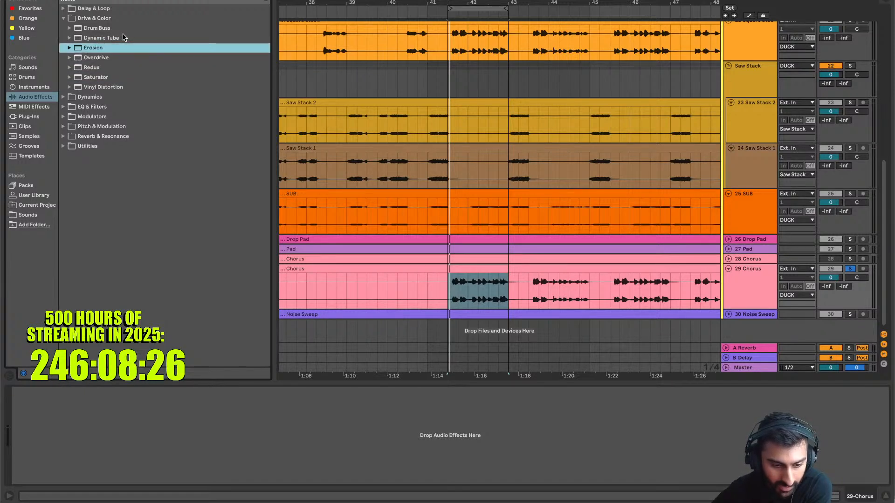
{"action": "key", "text": "Return"}
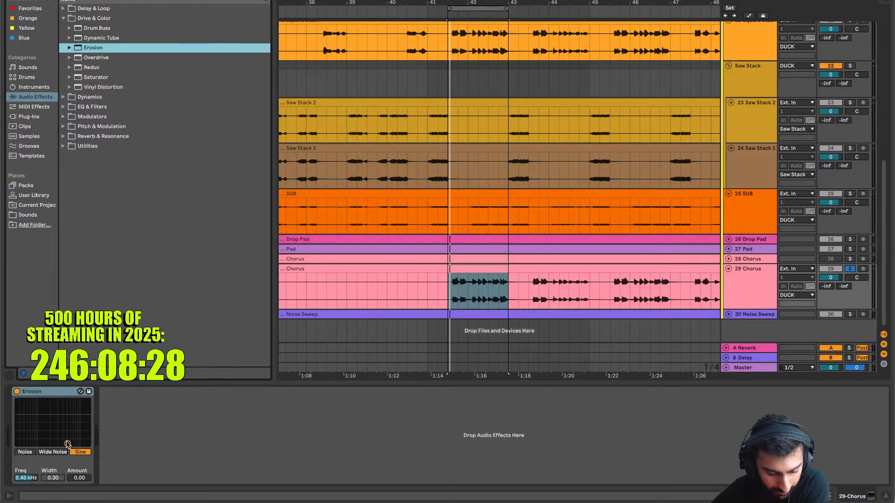
Set Erosion to Wide Noise with a frequency of 8.96 kHz and an amount of 186 while the loop plays
{"action": "key", "text": "space"}
{"action": "left_click_drag", "start_coordinate": [67, 444], "coordinate": [78, 408]}
{"action": "left_click", "coordinate": [52, 453]}
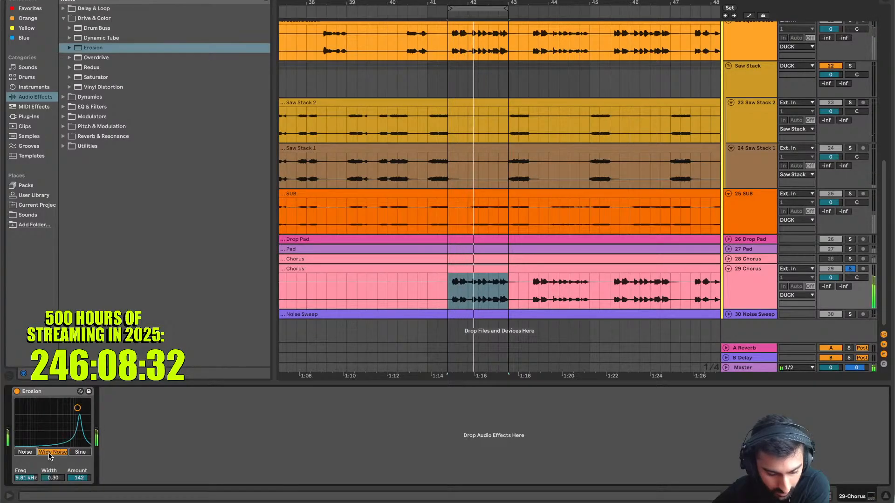
{"action": "left_click_drag", "start_coordinate": [77, 411], "coordinate": [72, 407]}
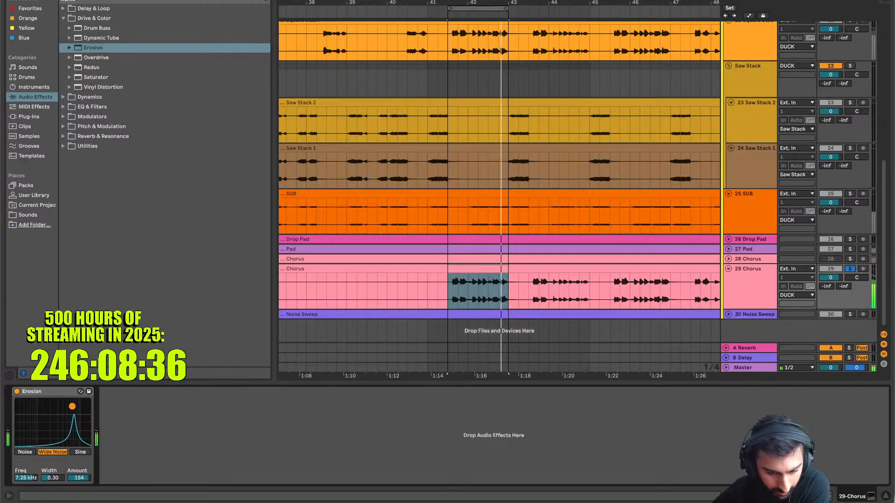
{"action": "left_click_drag", "start_coordinate": [73, 406], "coordinate": [76, 403]}
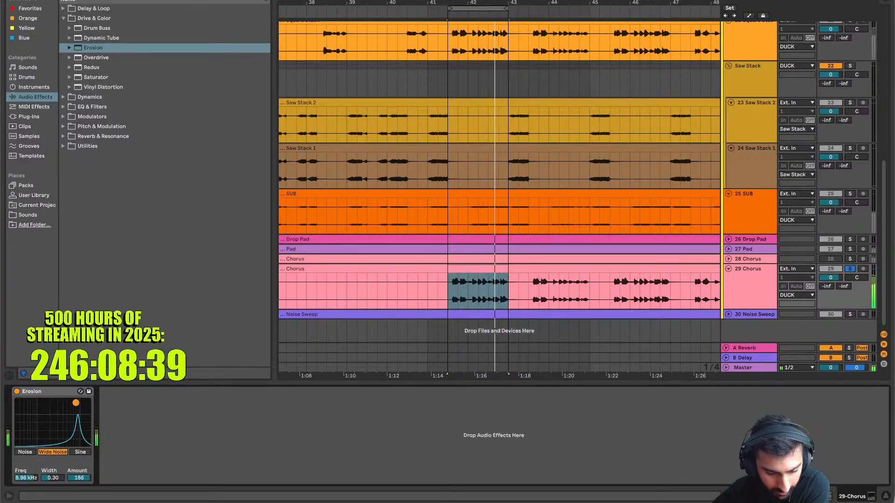
Add a second Erosion in Sine mode, set to 11.1 kHz with an amount of 190
{"action": "left_click", "coordinate": [129, 285]}
{"action": "key", "text": "Return"}
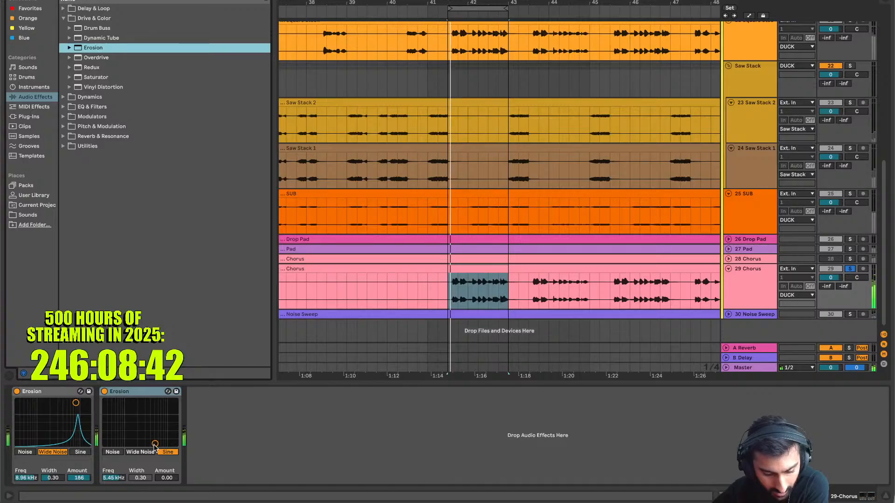
{"action": "left_click_drag", "start_coordinate": [155, 445], "coordinate": [165, 403]}
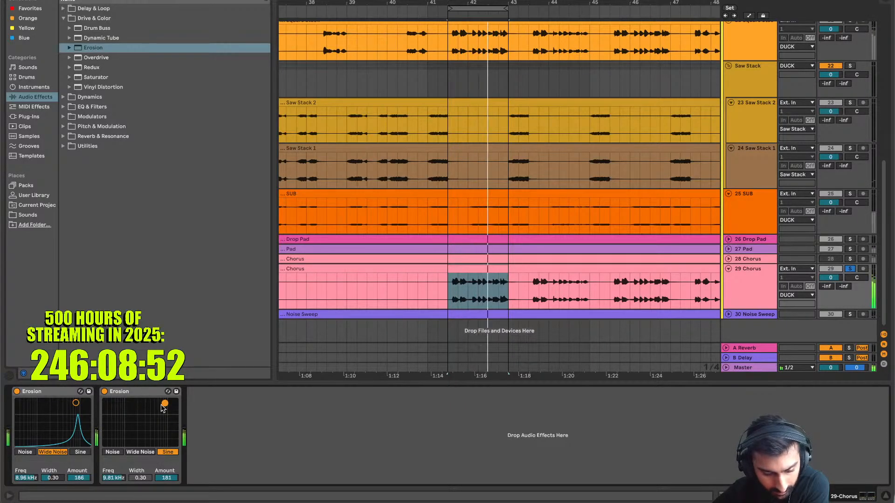
{"action": "mouse_move", "coordinate": [164, 404]}
{"action": "left_mouse_down"}
{"action": "mouse_move", "coordinate": [136, 406]}
{"action": "mouse_move", "coordinate": [165, 402]}
{"action": "left_mouse_up"}
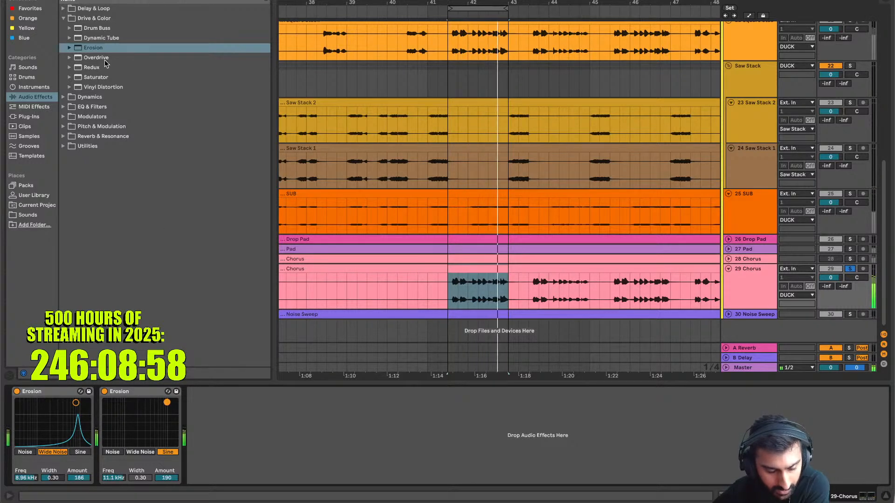
Add Multiband Dynamics from the Dynamics effects after the two Erosions
{"action": "left_click", "coordinate": [104, 21]}
{"action": "key", "text": "Left"}
{"action": "key", "text": "Down"}
{"action": "key", "text": "Down"}
{"action": "key", "text": "Down"}
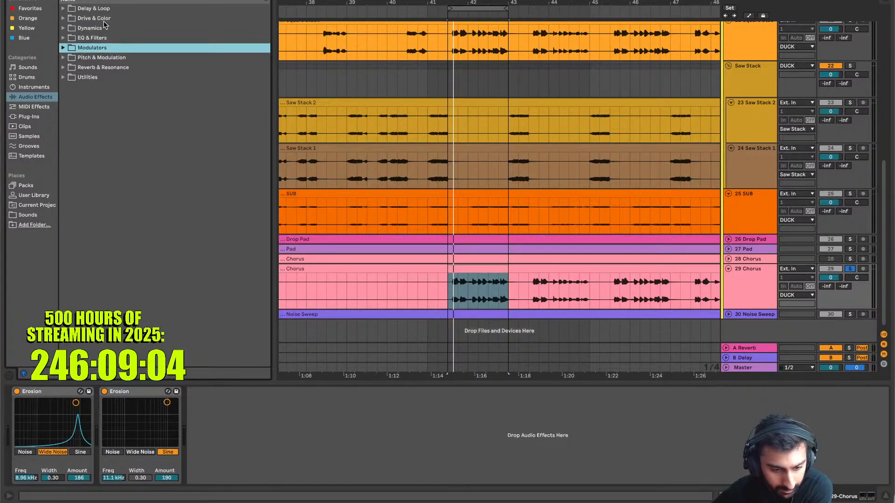
{"action": "key", "text": "Right"}
{"action": "key", "text": "Up"}
{"action": "key", "text": "Up"}
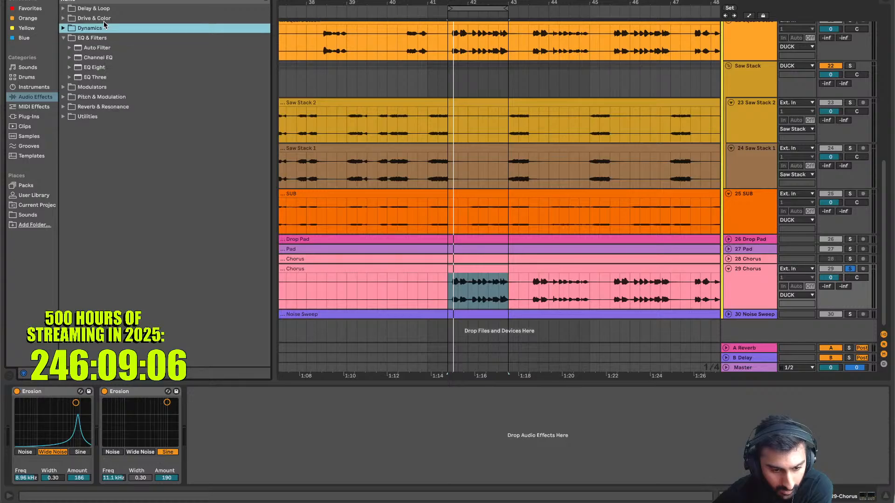
{"action": "key", "text": "Right"}
{"action": "key", "text": "Down"}
{"action": "key", "text": "Down"}
{"action": "key", "text": "Down"}
{"action": "key", "text": "Down"}
{"action": "key", "text": "Down"}
{"action": "key", "text": "Return"}
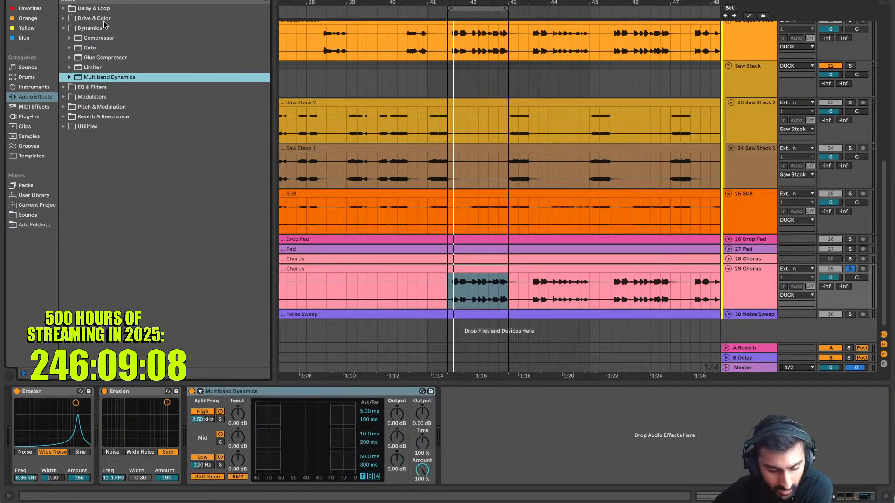
Play the Chorus loop and compare the sound with Multiband Dynamics bypassed and active
{"action": "key", "text": "space"}
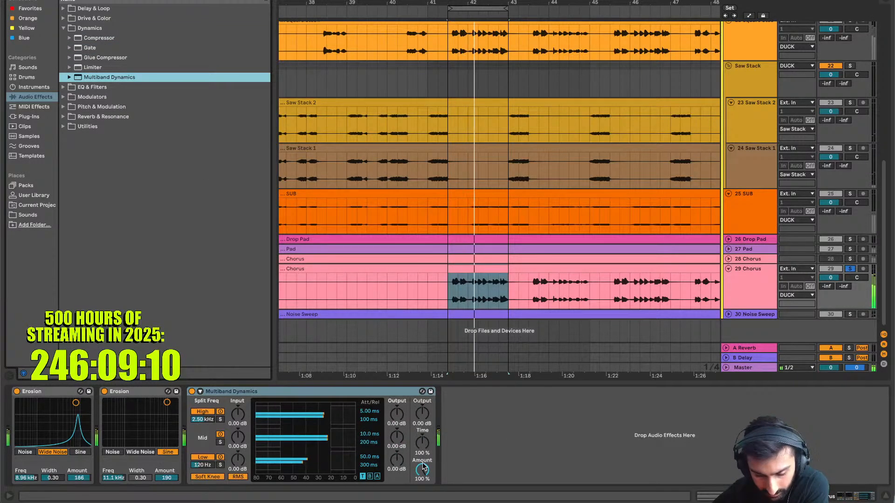
{"action": "left_click", "coordinate": [192, 392]}
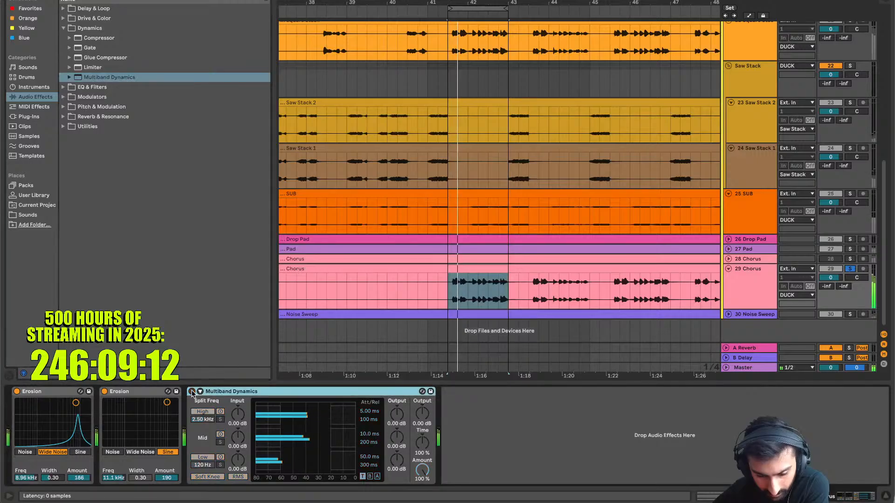
{"action": "left_click", "coordinate": [192, 392]}
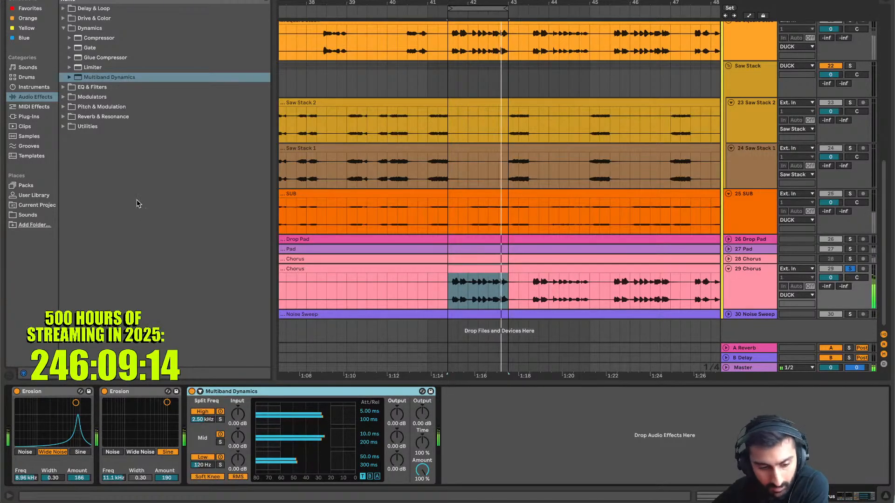
Add EQ Eight after Multiband Dynamics and open its expanded curve display
{"action": "left_click", "coordinate": [104, 89]}
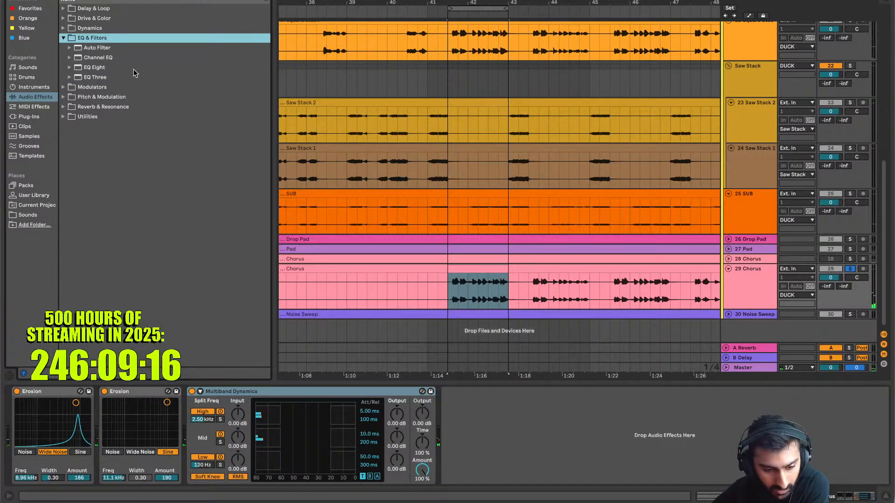
{"action": "double_click", "coordinate": [120, 67]}
{"action": "left_click", "coordinate": [454, 392]}
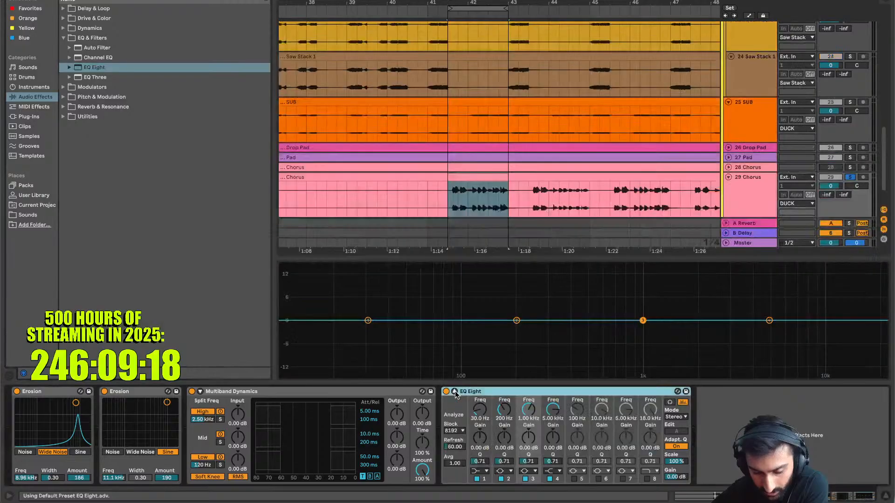
Play the loop and turn EQ Eight's band 1 into a low-cut filter at 809 Hz
{"action": "key", "text": "space"}
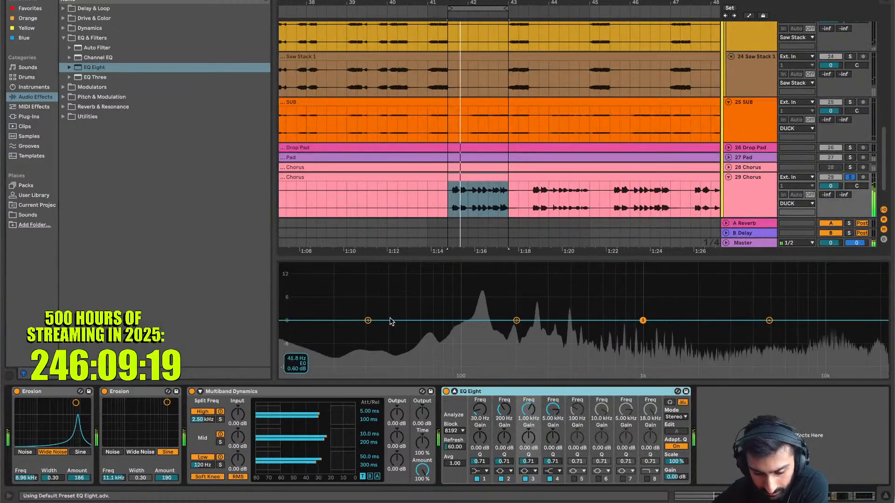
{"action": "left_click", "coordinate": [480, 471]}
{"action": "left_click", "coordinate": [476, 417]}
{"action": "left_click_drag", "start_coordinate": [367, 333], "coordinate": [626, 334]}
{"action": "key", "text": "space"}
Move both Chorus tracks to directly below the Square Stack track
{"action": "left_click", "coordinate": [749, 183]}
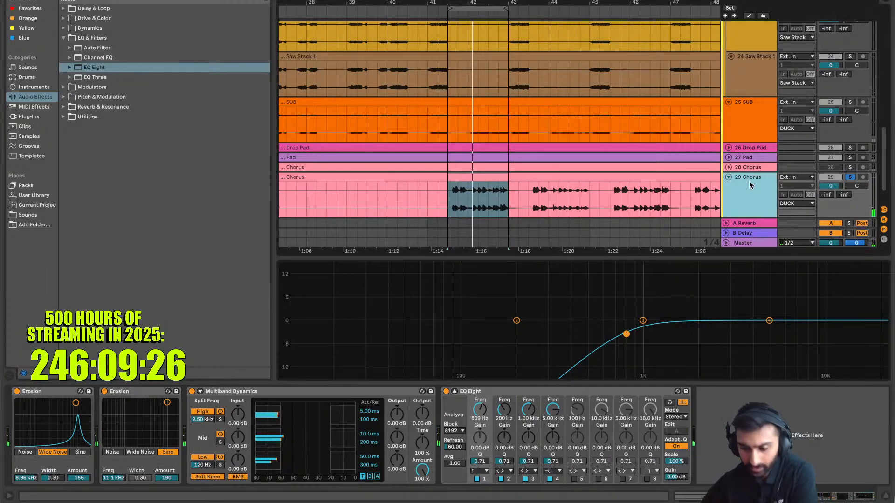
{"action": "left_click", "coordinate": [753, 166]}
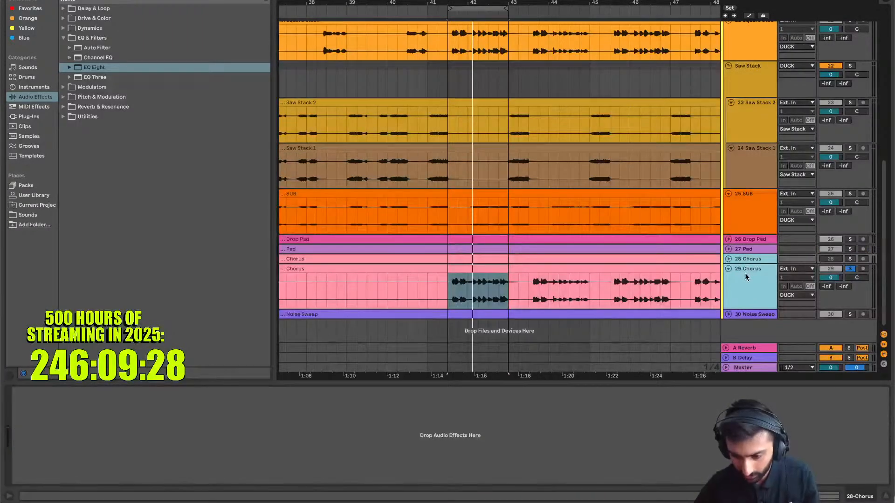
{"action": "key", "text": "Delete"}
{"action": "scroll", "coordinate": [756, 96], "scroll_direction": "up", "scroll_amount": 5}
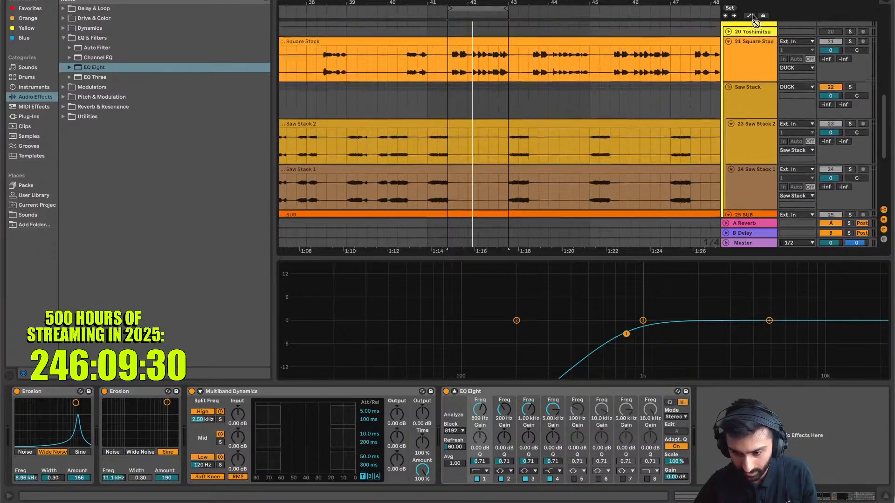
{"action": "left_click_drag", "start_coordinate": [757, 97], "coordinate": [756, 97]}
{"action": "scroll", "coordinate": [762, 74], "scroll_direction": "up", "scroll_amount": 4}
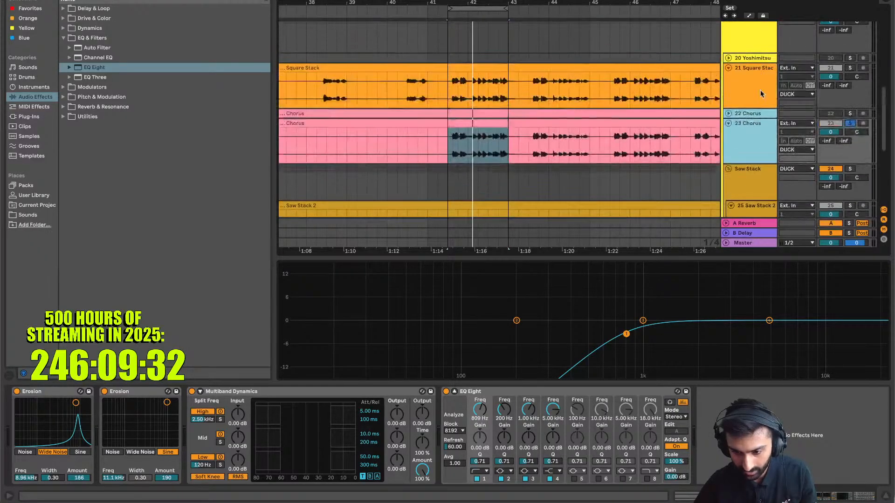
Group the Square Stack track with the two Chorus tracks and name the group Square Stack
{"action": "left_click", "coordinate": [753, 85], "text": "shift"}
{"action": "key", "text": "ctrl+g"}
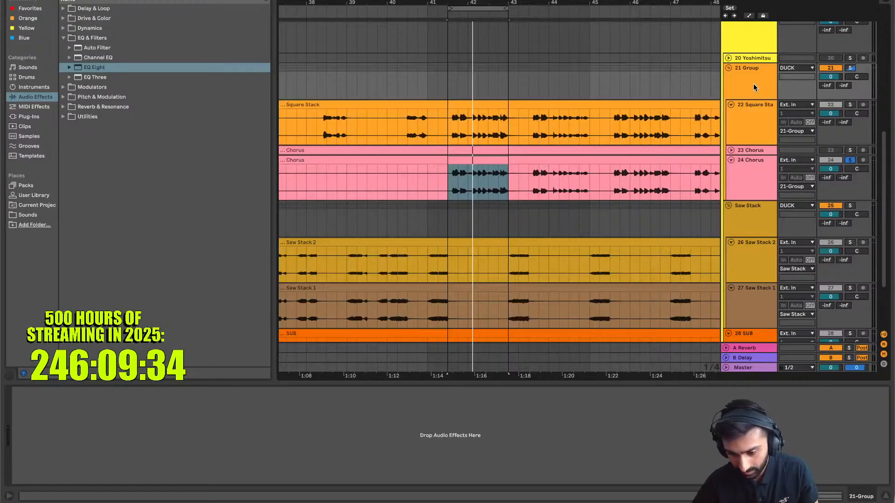
{"action": "key", "text": "ctrl+r"}
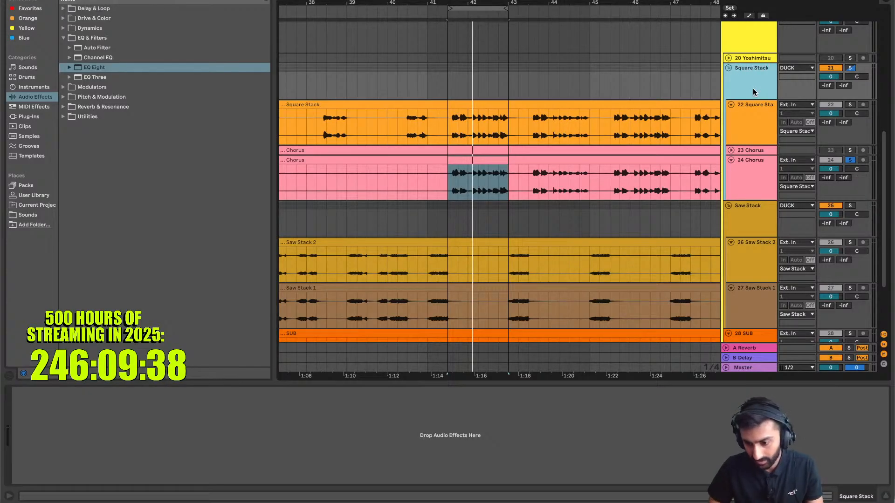
Play the loop and unsolo the processed Chorus track to hear it within the full mix
{"action": "key", "text": "space"}
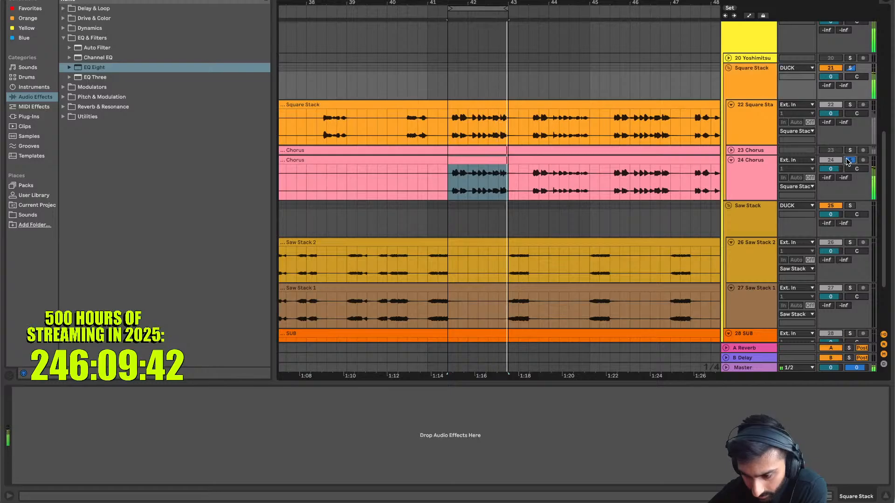
{"action": "left_click", "coordinate": [847, 160]}
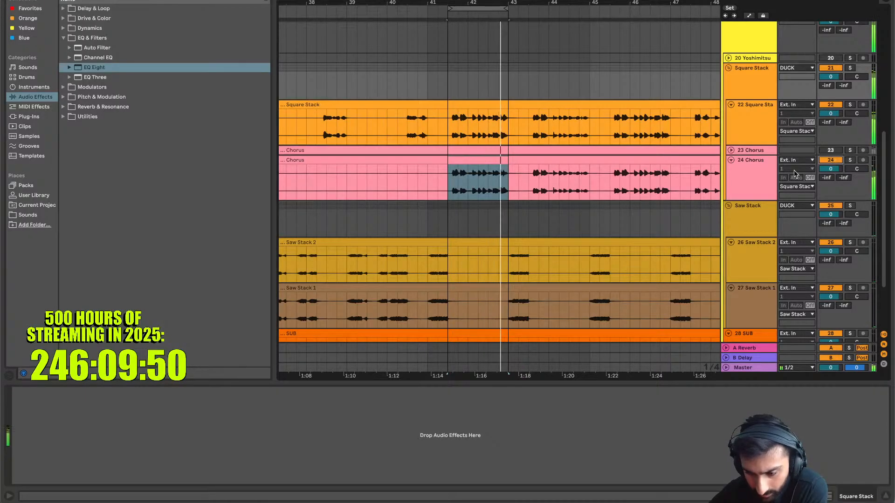
{"action": "left_click", "coordinate": [754, 178]}
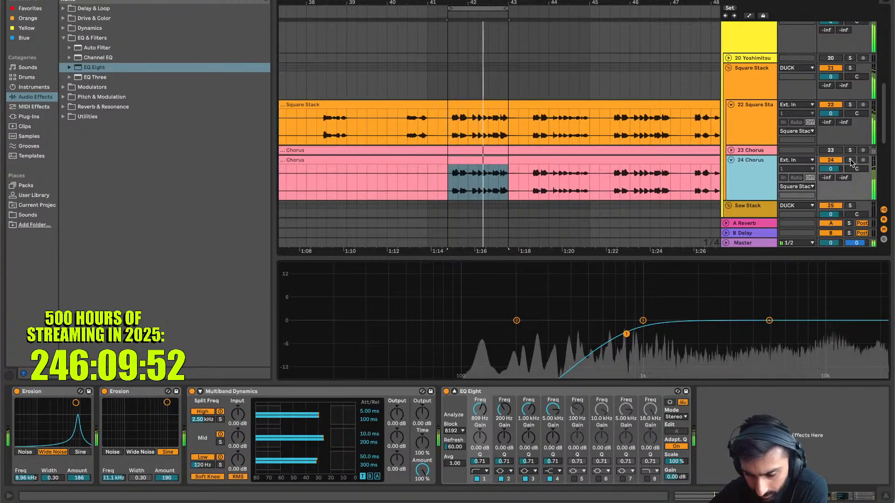
Add EQ Eight after the Compressor on the DUCK group and set band 8 to a steep high cut at 11.4 kHz
{"action": "scroll", "coordinate": [751, 150], "scroll_direction": "up", "scroll_amount": 3}
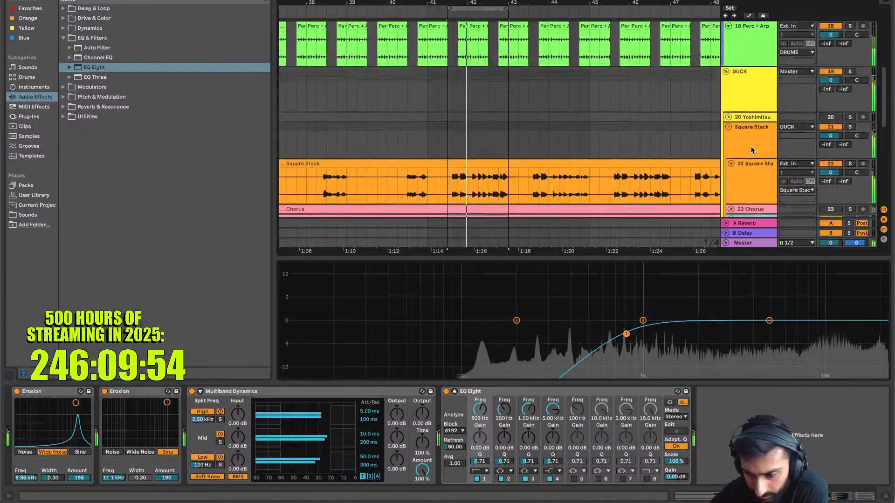
{"action": "left_click", "coordinate": [749, 94]}
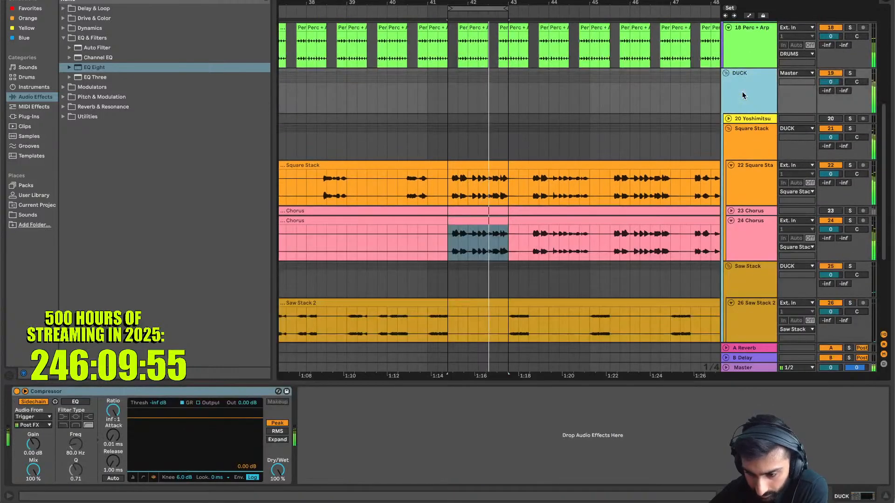
{"action": "double_click", "coordinate": [138, 65]}
{"action": "left_click", "coordinate": [503, 473]}
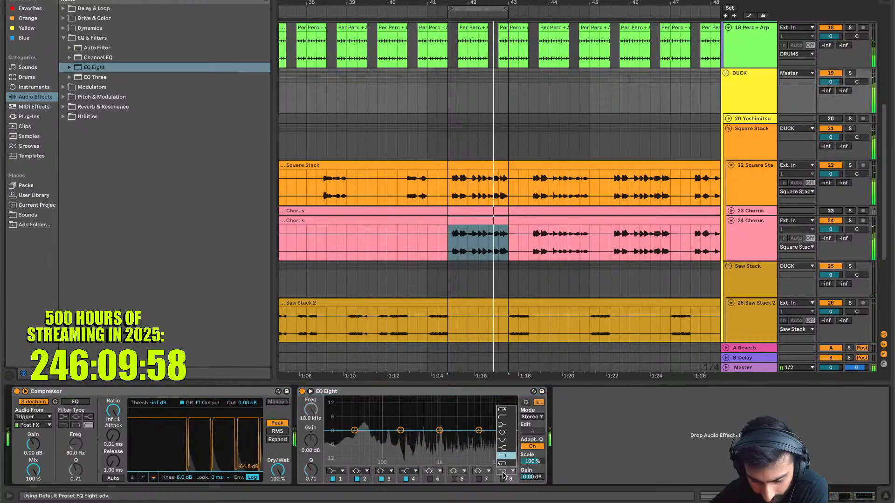
{"action": "left_click", "coordinate": [502, 464]}
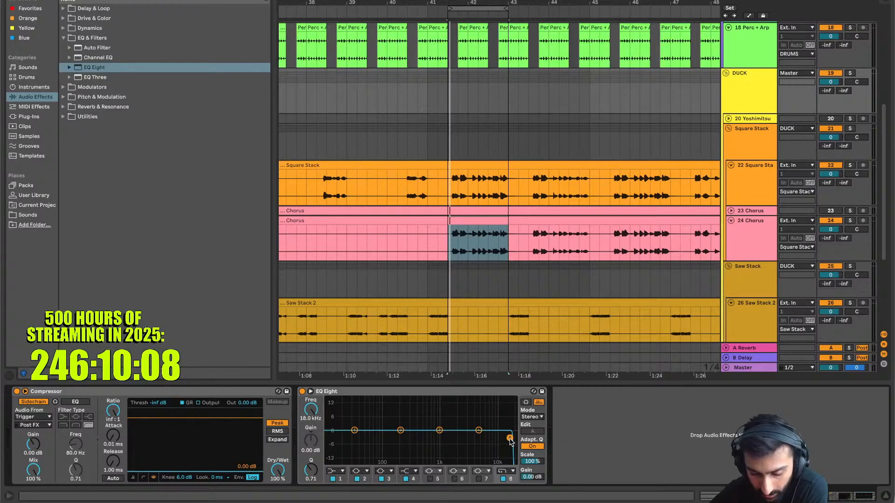
{"action": "key", "text": "space"}
{"action": "left_click_drag", "start_coordinate": [505, 438], "coordinate": [499, 438]}
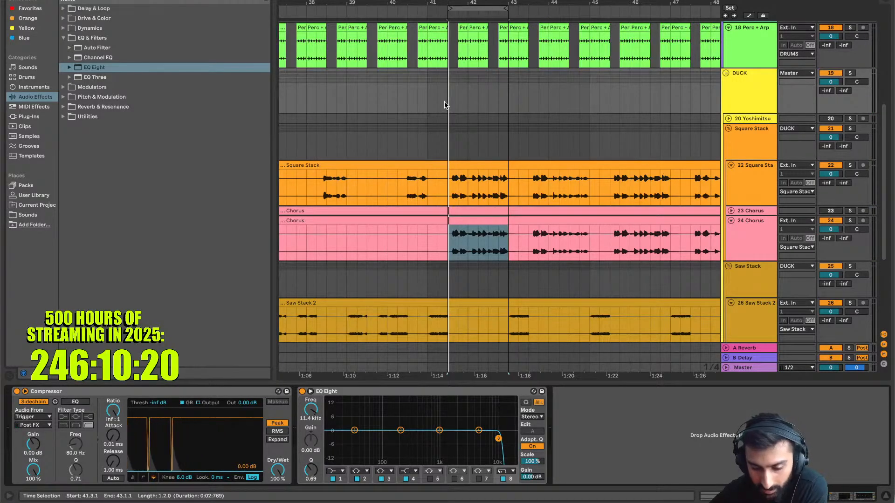
Play the arrangement from around bar 39 and lower the processed Chorus track's volume to -3.4 dB
{"action": "left_click", "coordinate": [405, 103]}
{"action": "key", "text": "space"}
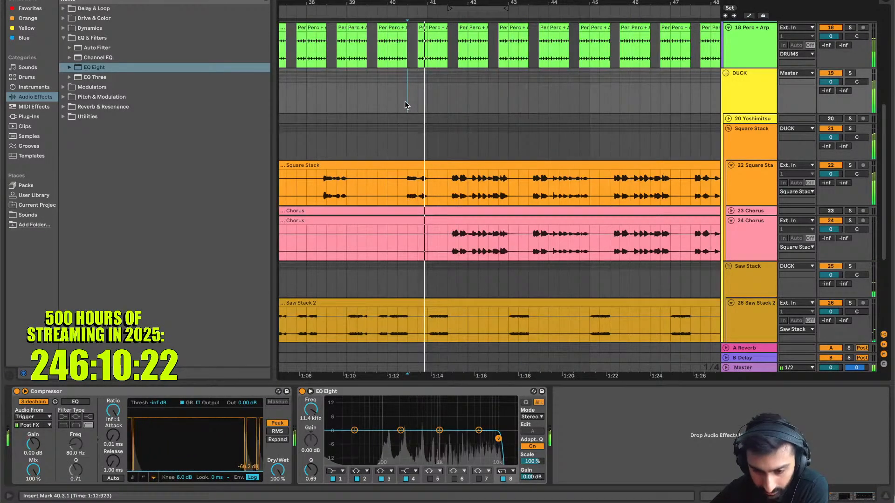
{"action": "left_click", "coordinate": [378, 100]}
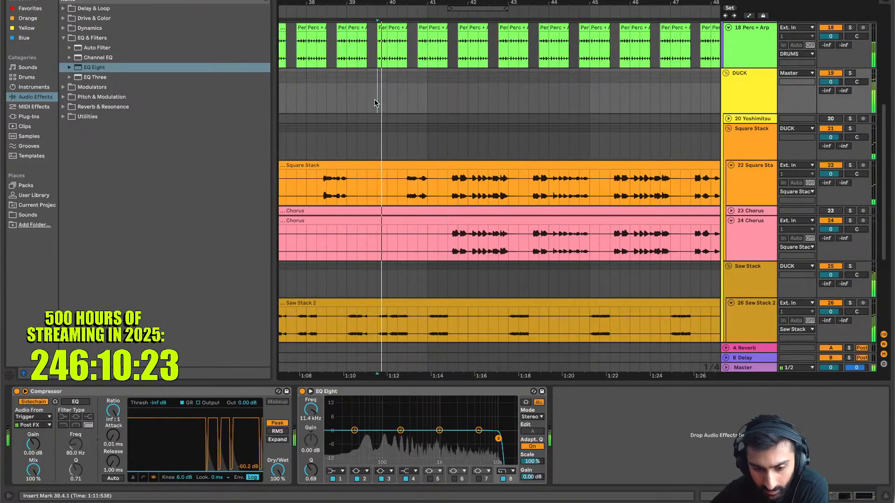
{"action": "left_click", "coordinate": [343, 91]}
{"action": "scroll", "coordinate": [465, 128], "scroll_direction": "down", "scroll_amount": 2}
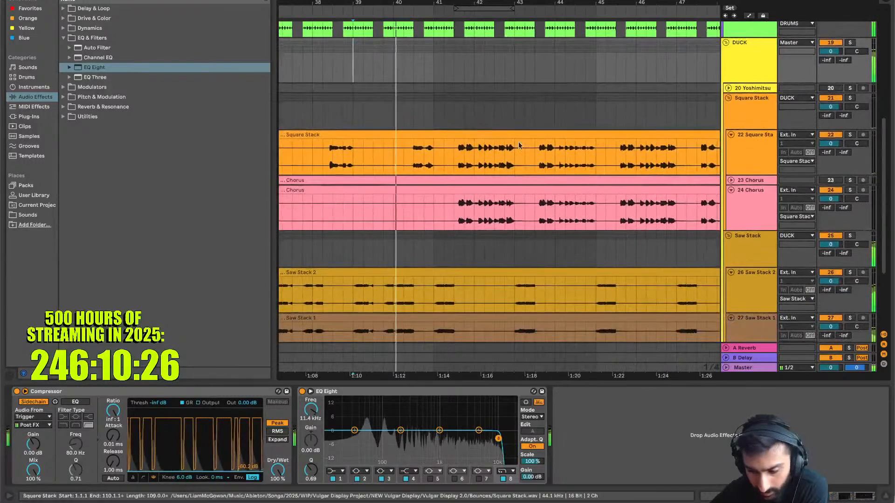
{"action": "left_click_drag", "start_coordinate": [830, 199], "coordinate": [830, 208]}
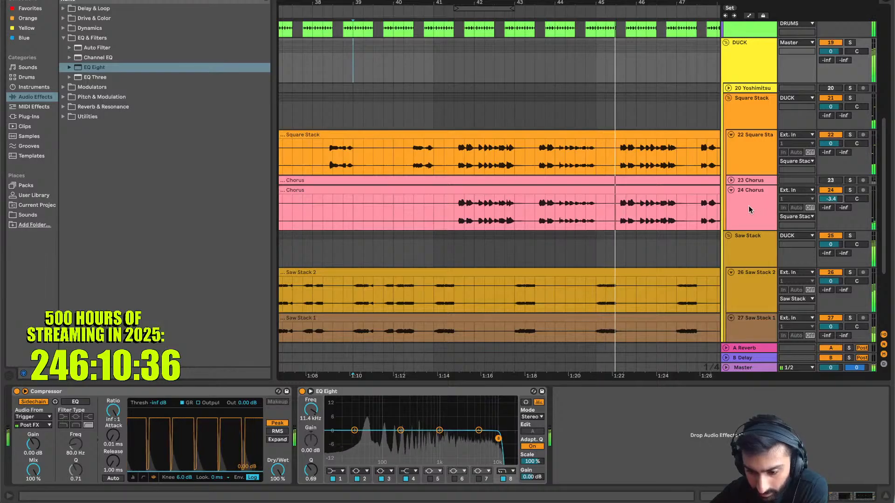
Loop the processed Chorus track's section from 42.2.1 to 43.3.1 and solo that track
{"action": "left_click", "coordinate": [484, 205]}
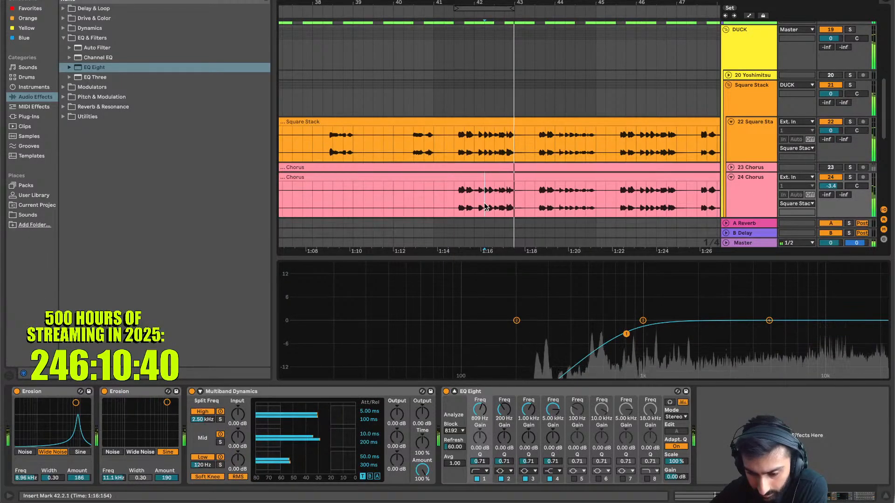
{"action": "key", "text": "space"}
{"action": "left_click_drag", "start_coordinate": [485, 205], "coordinate": [498, 205]}
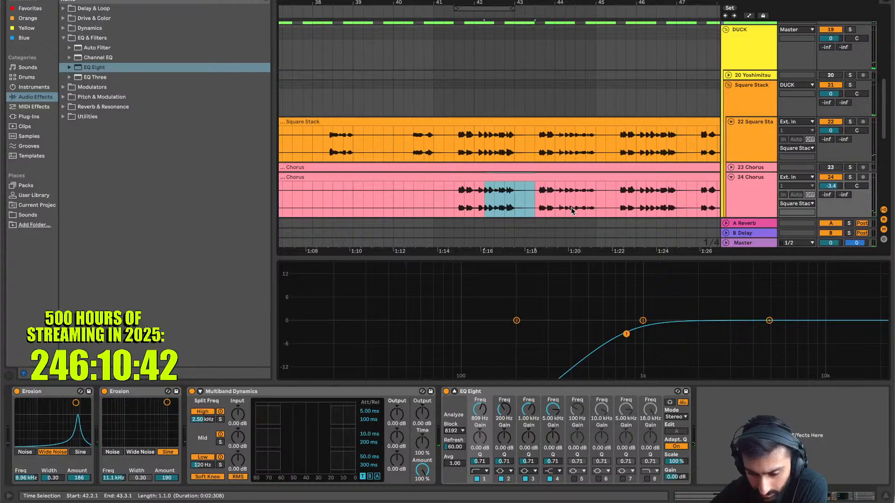
{"action": "key", "text": "space"}
{"action": "left_click", "coordinate": [849, 177]}
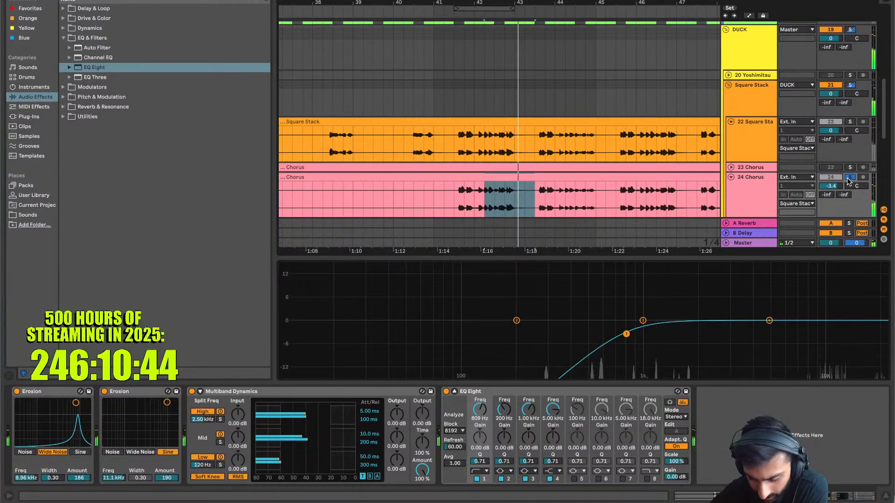
{"action": "key", "text": "ctrl+l"}
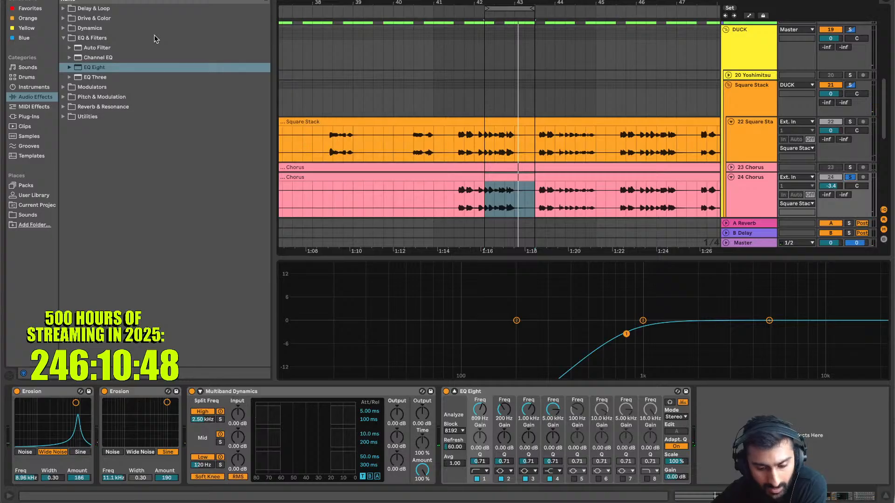
Add Delay from the Delay & Loop effects after EQ Eight on the processed Chorus track
{"action": "left_click", "coordinate": [140, 9]}
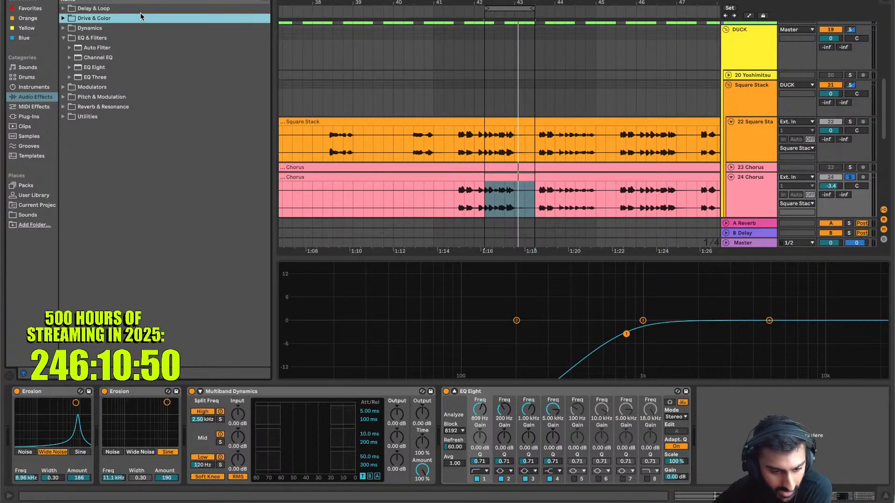
{"action": "key", "text": "Down"}
{"action": "key", "text": "Down"}
{"action": "key", "text": "Down"}
{"action": "key", "text": "Up"}
{"action": "key", "text": "Up"}
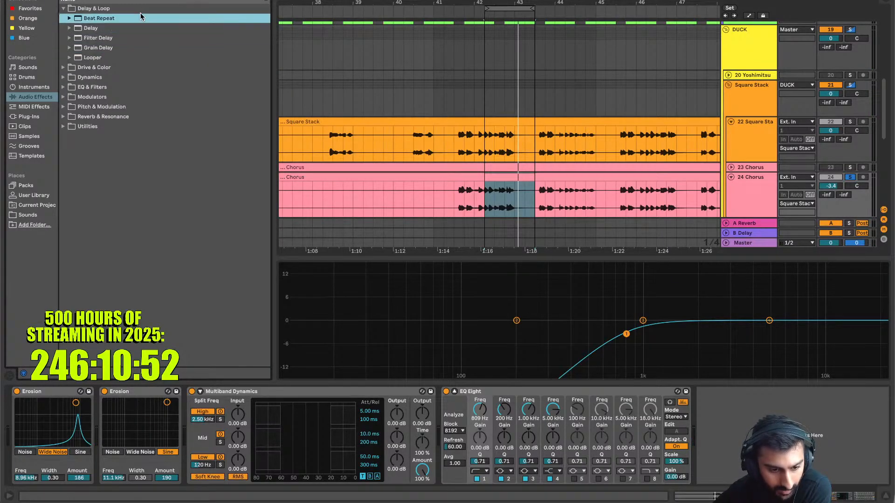
{"action": "key", "text": "Down"}
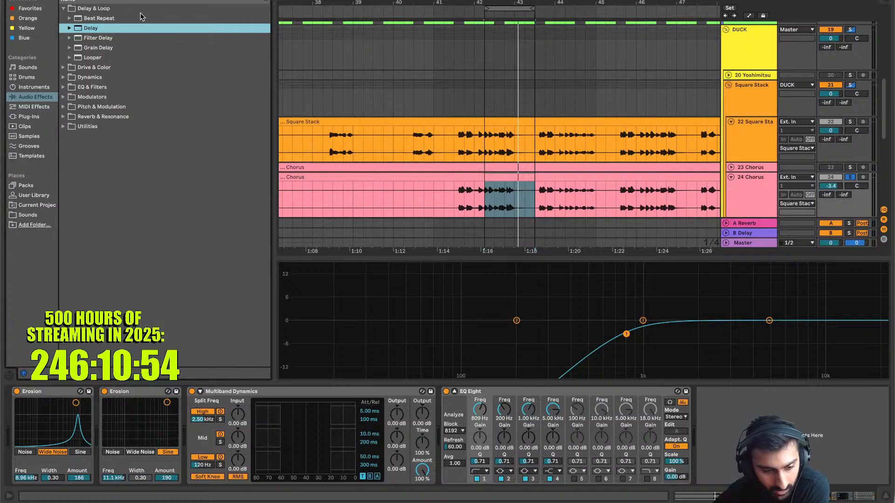
{"action": "key", "text": "Return"}
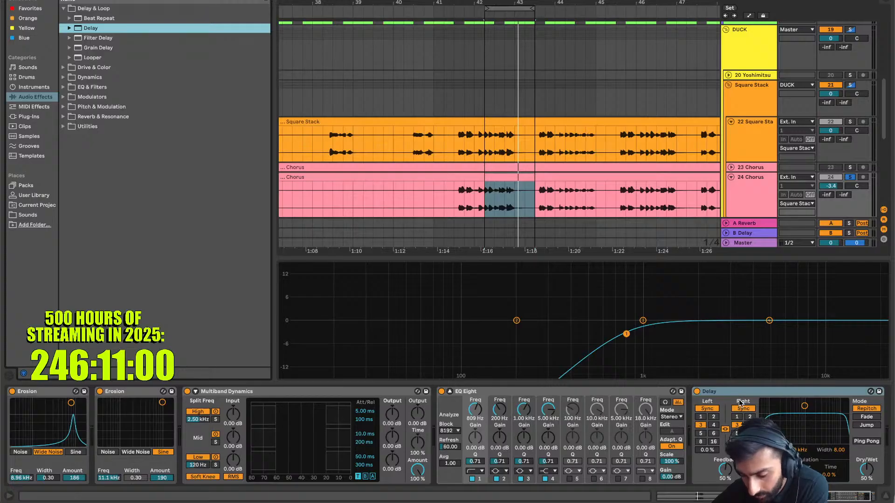
Set the Delay's filter to 3.77 kHz with width 2.62 during playback, and extend the loop start back to bar 41
{"action": "key", "text": "space"}
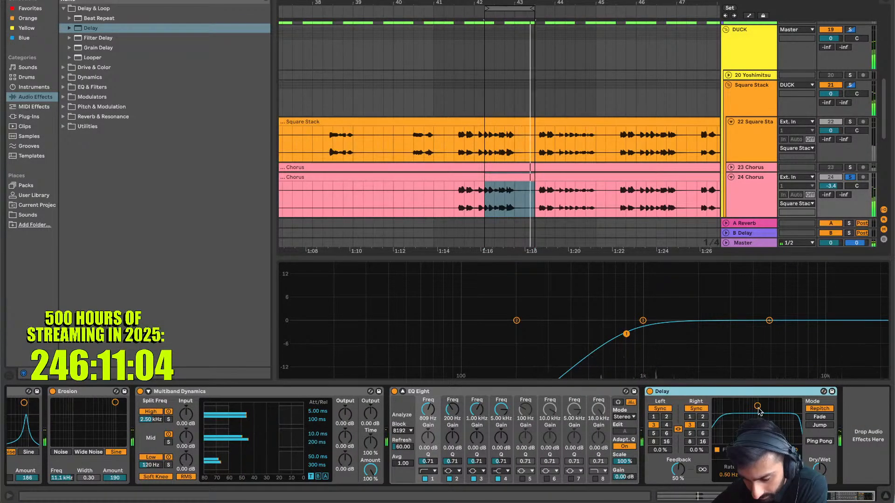
{"action": "left_click_drag", "start_coordinate": [757, 406], "coordinate": [779, 432]}
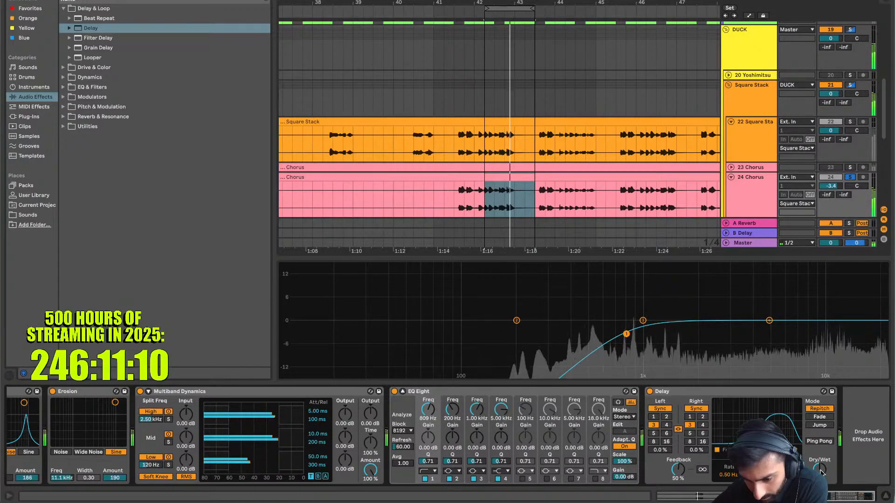
{"action": "key", "text": "space"}
{"action": "left_click_drag", "start_coordinate": [485, 8], "coordinate": [432, 8]}
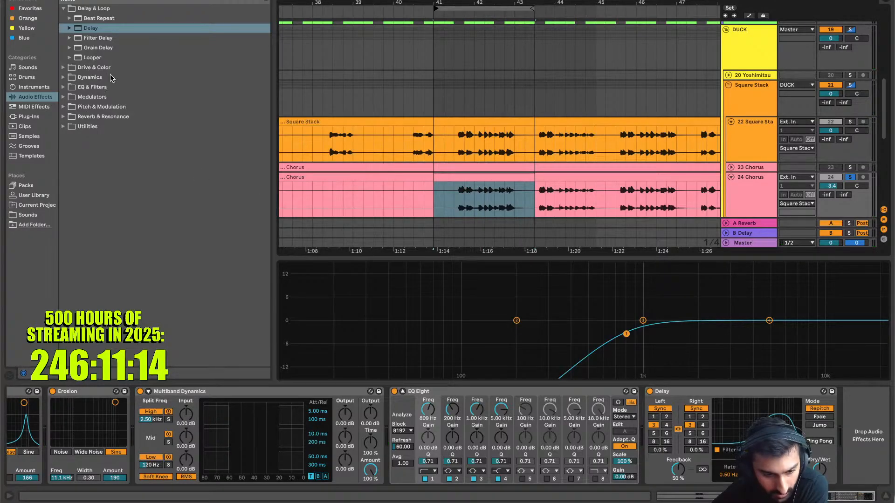
Add an LFO from the Modulators after Delay and set its waveform to Up
{"action": "left_click", "coordinate": [107, 97]}
{"action": "key", "text": "Right"}
{"action": "key", "text": "Down"}
{"action": "key", "text": "Down"}
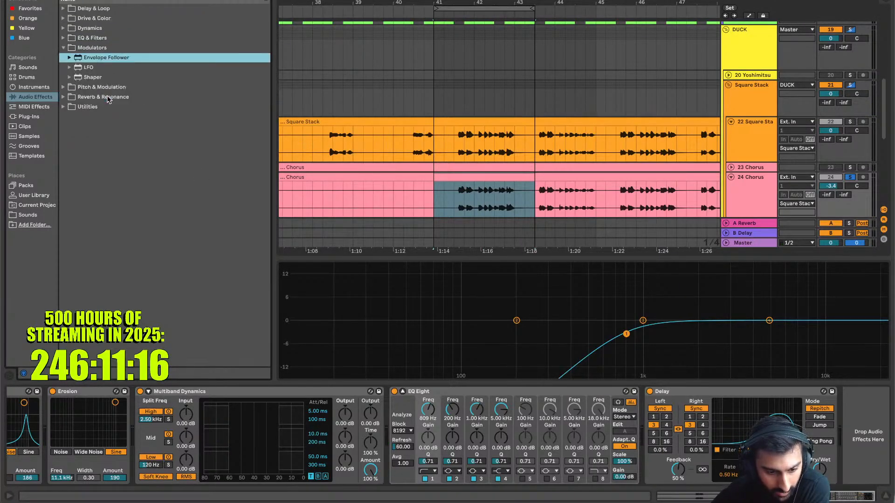
{"action": "key", "text": "Return"}
{"action": "left_click", "coordinate": [795, 448]}
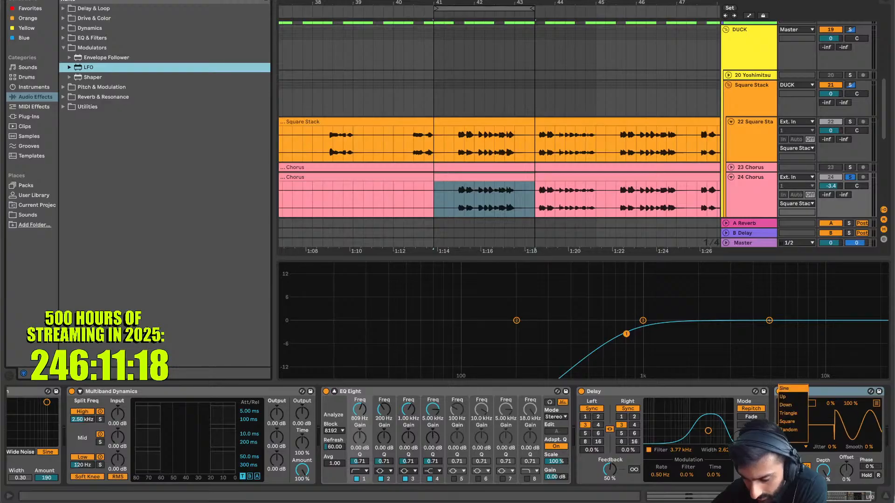
{"action": "left_click", "coordinate": [795, 397]}
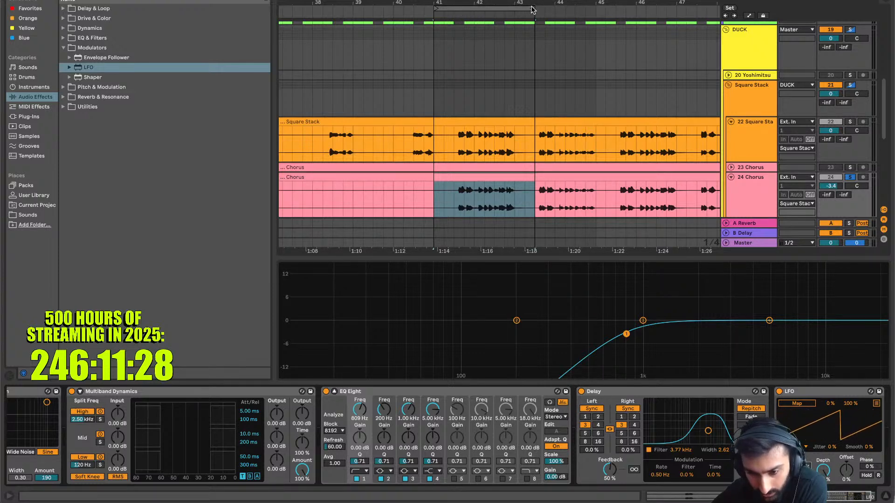
Move the loop start to 41.3 and play the loop
{"action": "left_click_drag", "start_coordinate": [435, 9], "coordinate": [455, 10]}
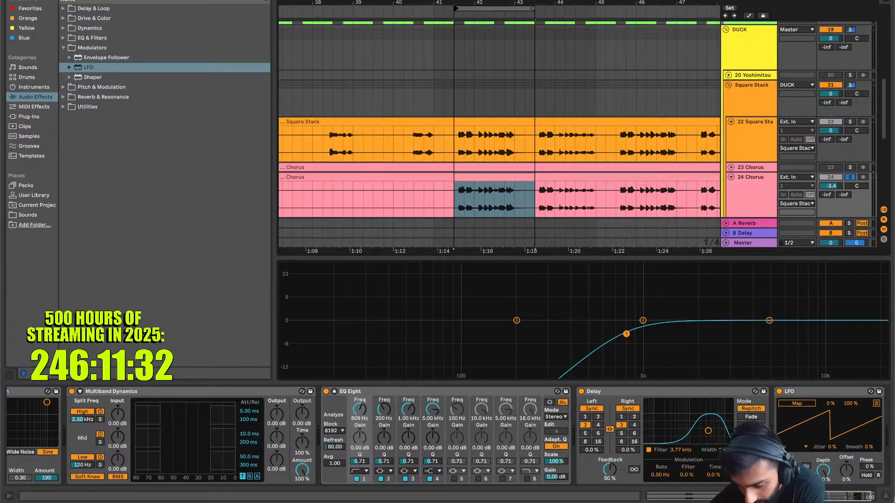
{"action": "key", "text": "space"}
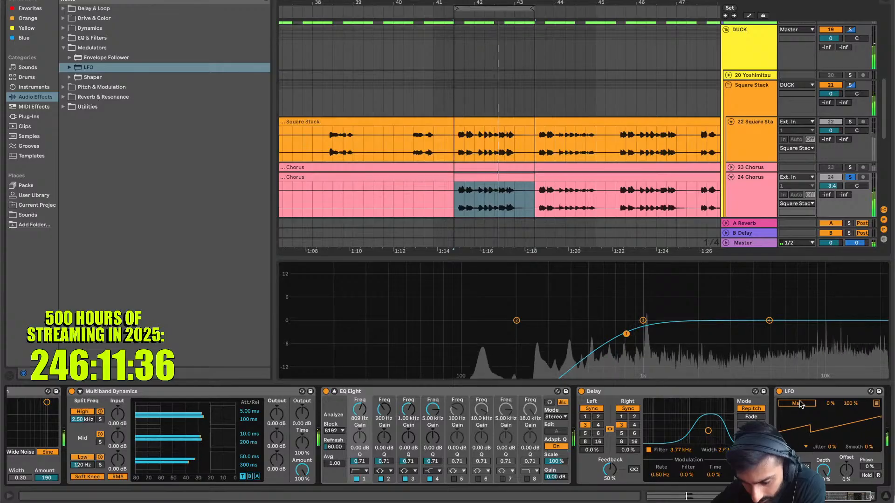
Map the LFO to the Delay's Dry/Wet and limit the mapping's maximum to 50%
{"action": "left_click", "coordinate": [751, 470]}
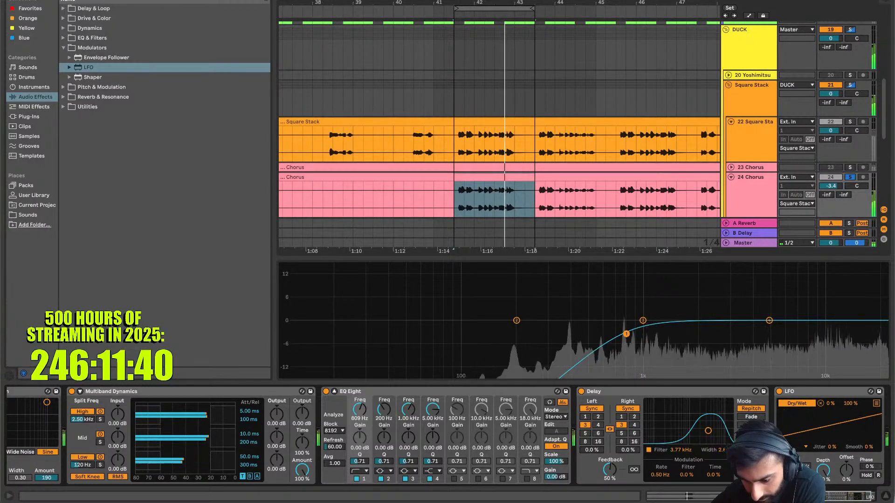
{"action": "left_click", "coordinate": [849, 404]}
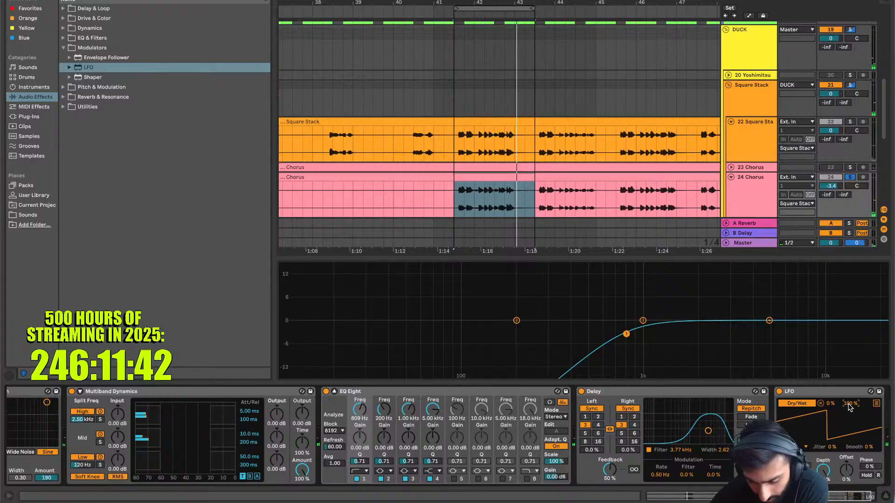
{"action": "type", "text": "50"}
{"action": "key", "text": "Return"}
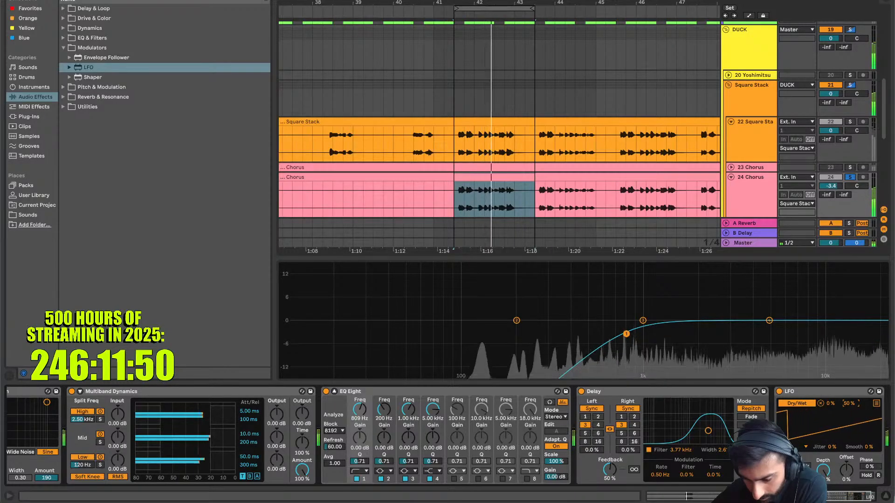
Replay the loop from 41.3 and set the LFO's phase to 76%
{"action": "key", "text": "space"}
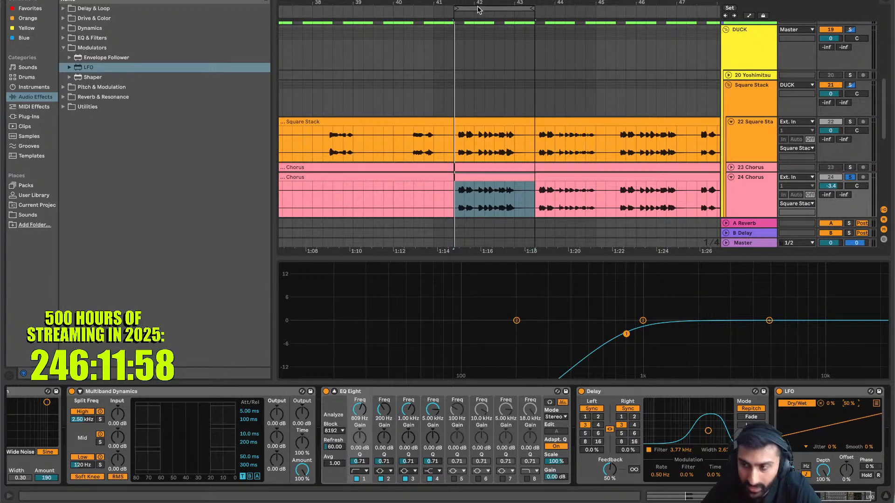
{"action": "left_click_drag", "start_coordinate": [478, 9], "coordinate": [483, 7]}
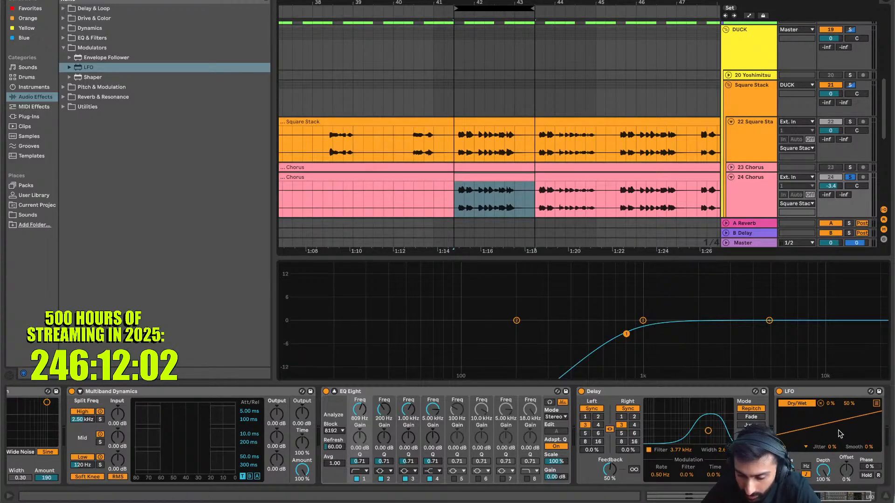
{"action": "key", "text": "space"}
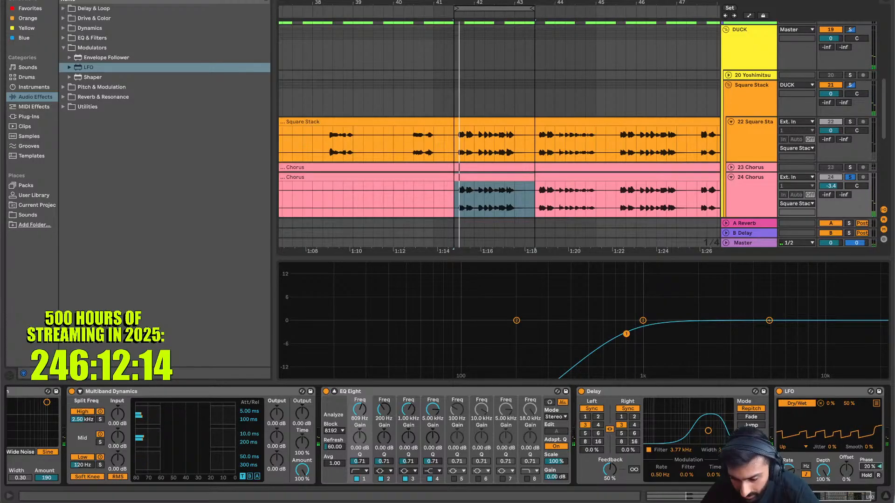
{"action": "key", "text": "space"}
{"action": "key", "text": "space"}
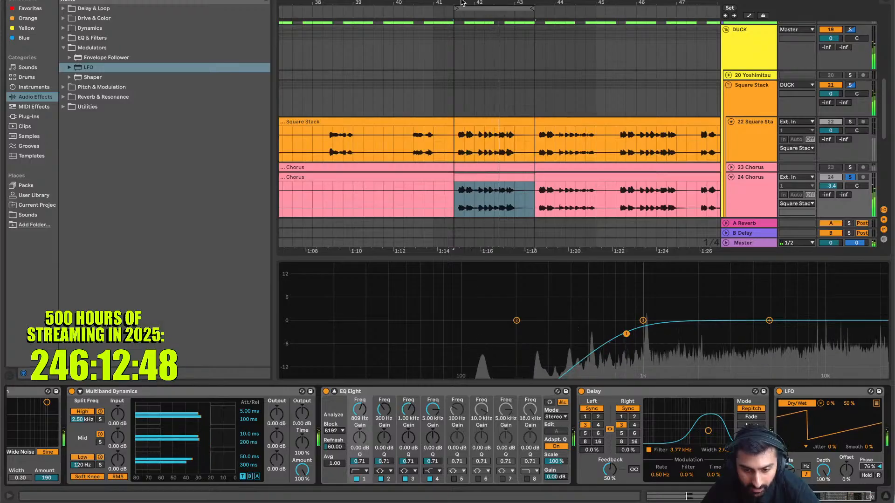
Move the loop to bars 41–43 and offset the Delay times by -5.7% on the left channel and 7.3% on the right during playback
{"action": "key", "text": "space"}
{"action": "mouse_move", "coordinate": [462, 5]}
{"action": "left_mouse_down"}
{"action": "mouse_move", "coordinate": [445, 6]}
{"action": "mouse_move", "coordinate": [453, 7]}
{"action": "left_mouse_up"}
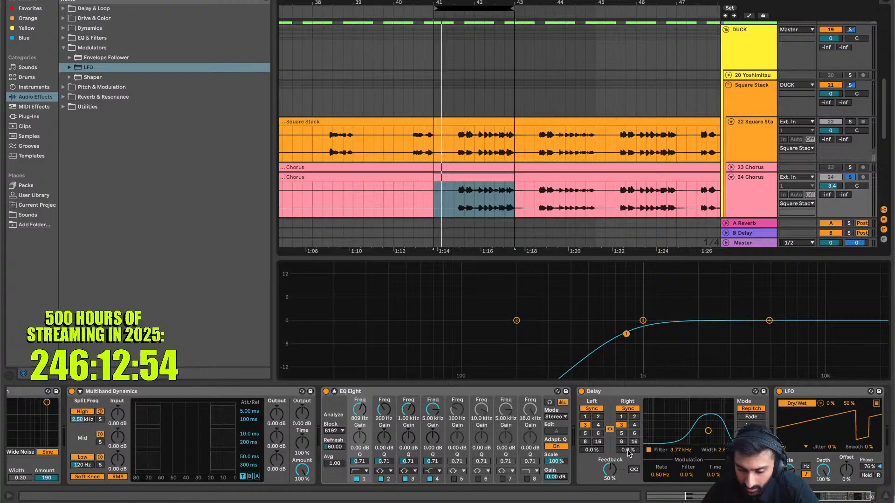
{"action": "key", "text": "space"}
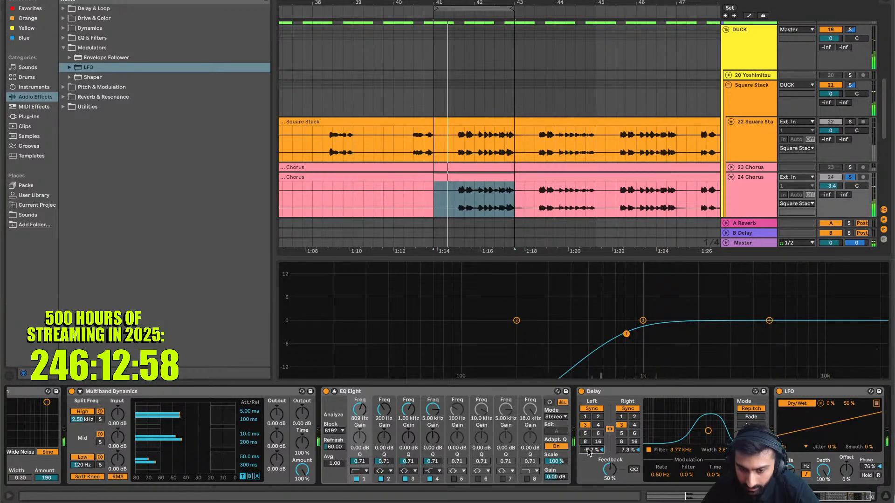
Turn off the loop, unsolo the processed Chorus track and play the full mix from 39.4
{"action": "left_click", "coordinate": [490, 7]}
{"action": "left_click", "coordinate": [384, 186]}
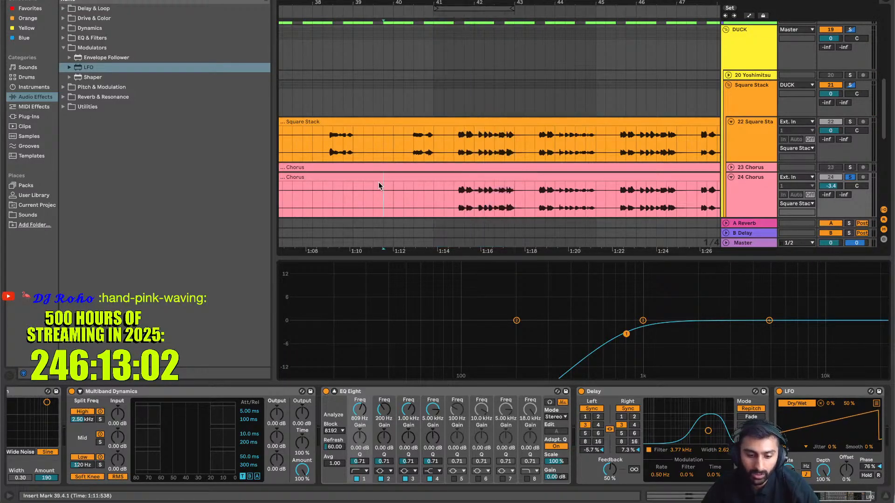
{"action": "left_click", "coordinate": [849, 177]}
{"action": "key", "text": "space"}
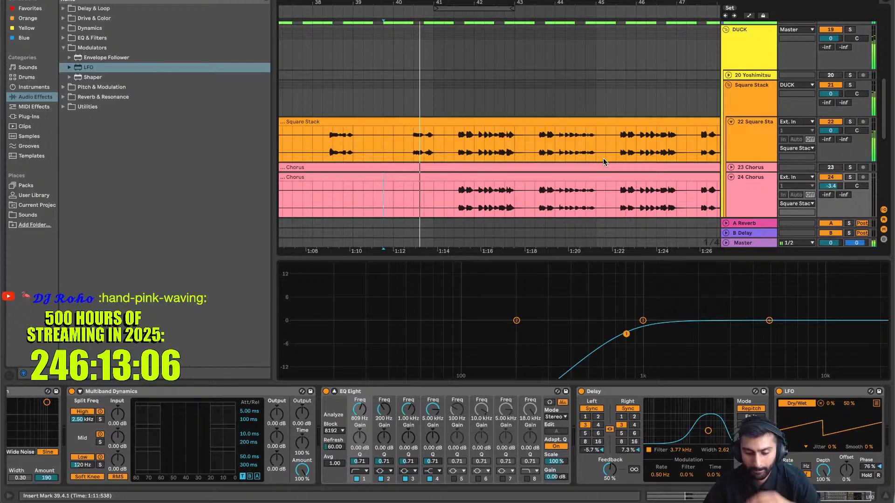
{"action": "key", "text": "XF86AudioLowerVolume"}
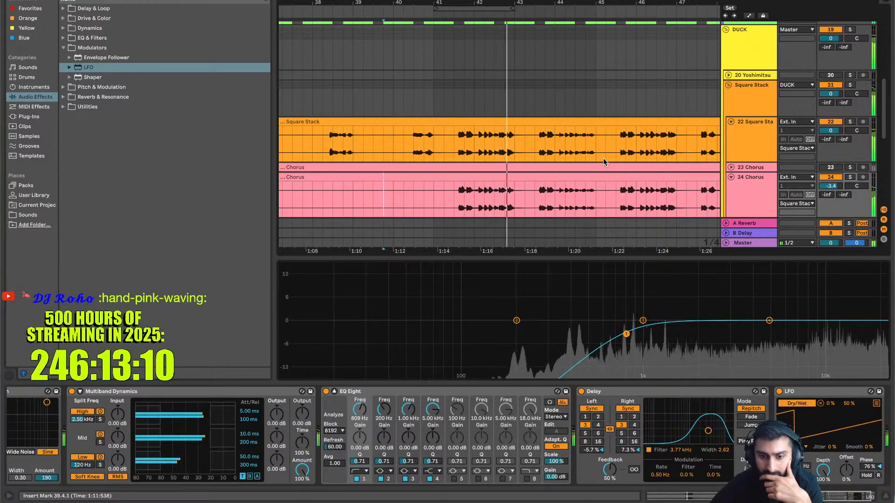
On the processed Chorus track, set Delay feedback to 63%, its filter to 3.64 kHz with width 3.52, and the track volume to -0.5 dB
{"action": "left_click", "coordinate": [762, 213]}
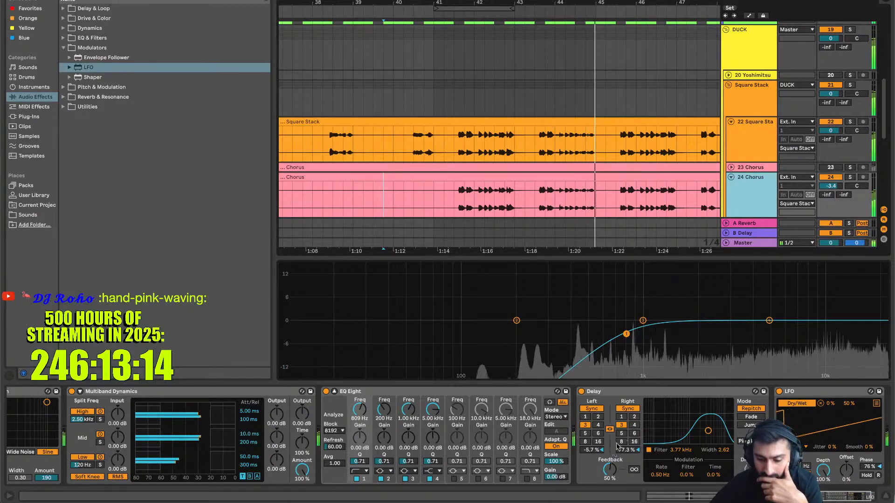
{"action": "left_click_drag", "start_coordinate": [607, 473], "coordinate": [607, 468]}
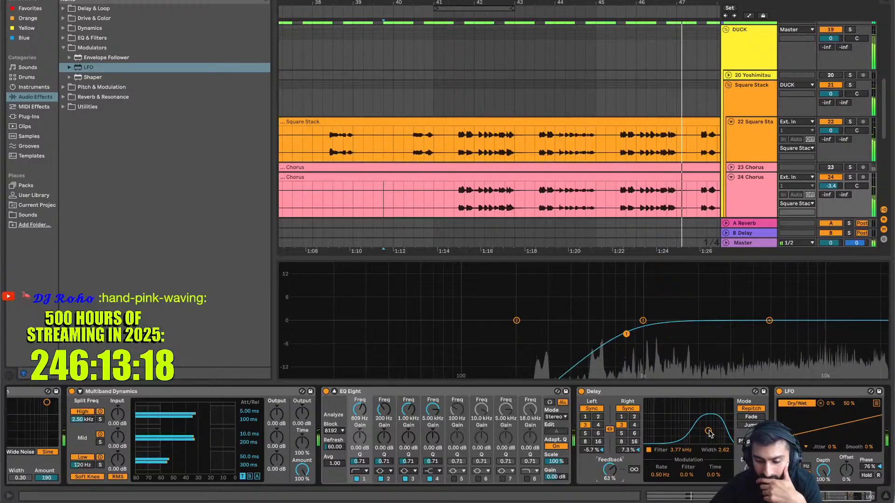
{"action": "left_click_drag", "start_coordinate": [709, 434], "coordinate": [708, 427]}
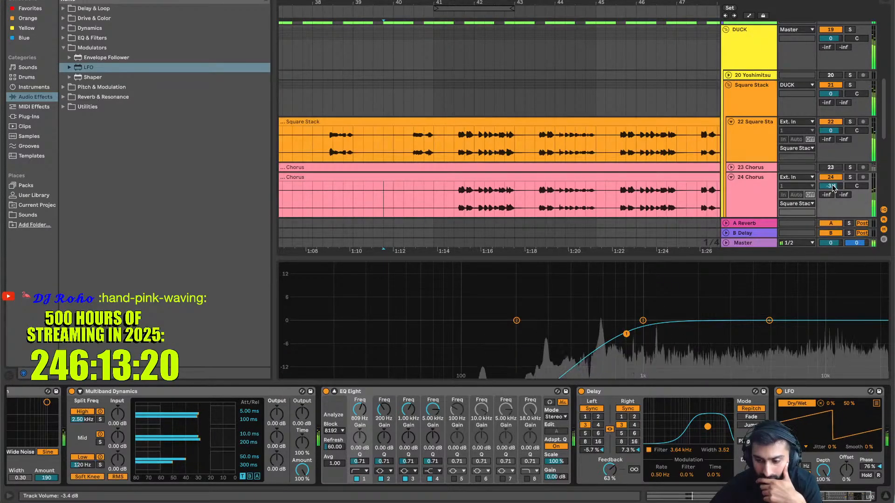
{"action": "left_click_drag", "start_coordinate": [833, 187], "coordinate": [833, 181]}
Play the mix from 47.3 to check the processed Chorus track's level against the Square Stack
{"action": "scroll", "coordinate": [599, 176], "scroll_direction": "down", "scroll_amount": 3}
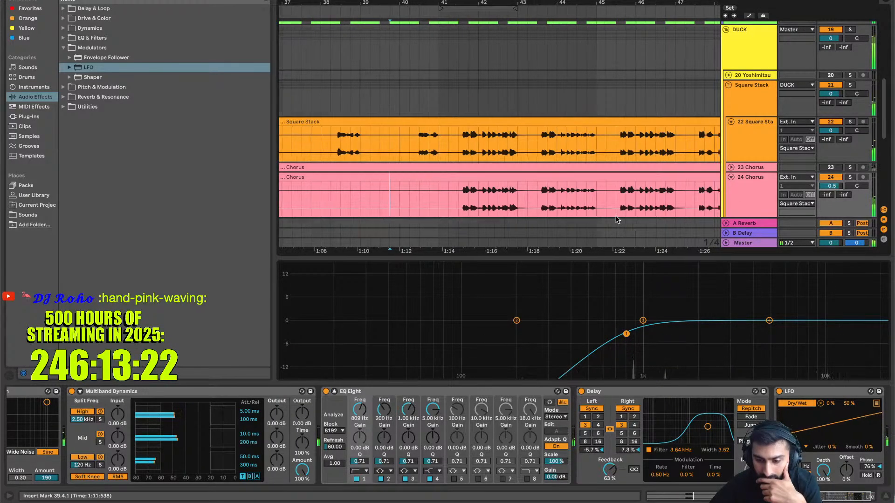
{"action": "scroll", "coordinate": [600, 176], "scroll_direction": "right", "scroll_amount": 3}
{"action": "scroll", "coordinate": [600, 176], "scroll_direction": "down", "scroll_amount": 1}
{"action": "left_click", "coordinate": [580, 173]}
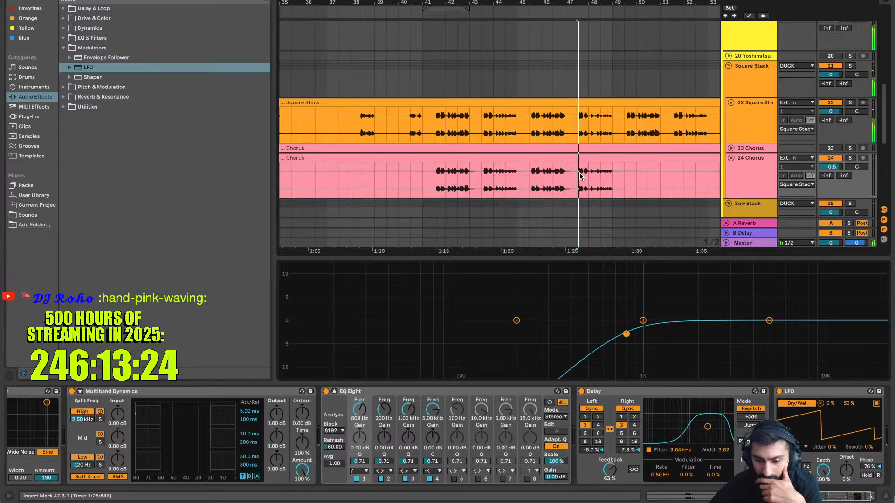
{"action": "left_click", "coordinate": [851, 158]}
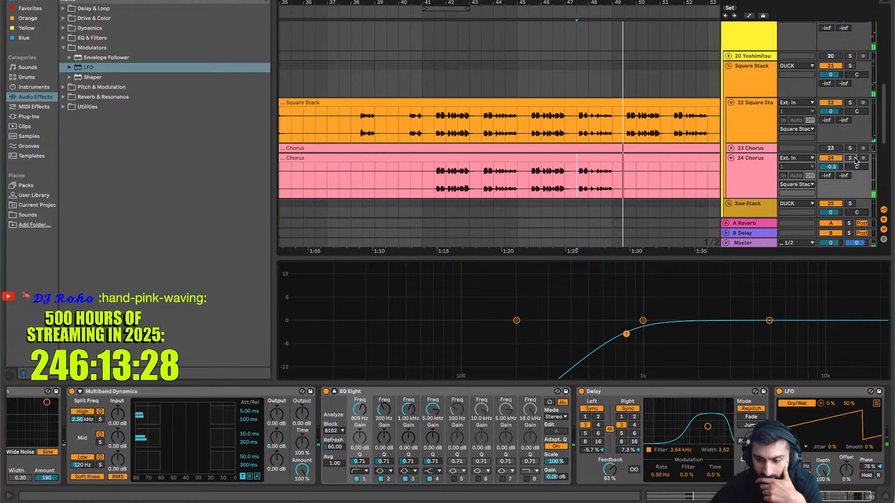
{"action": "key", "text": "space"}
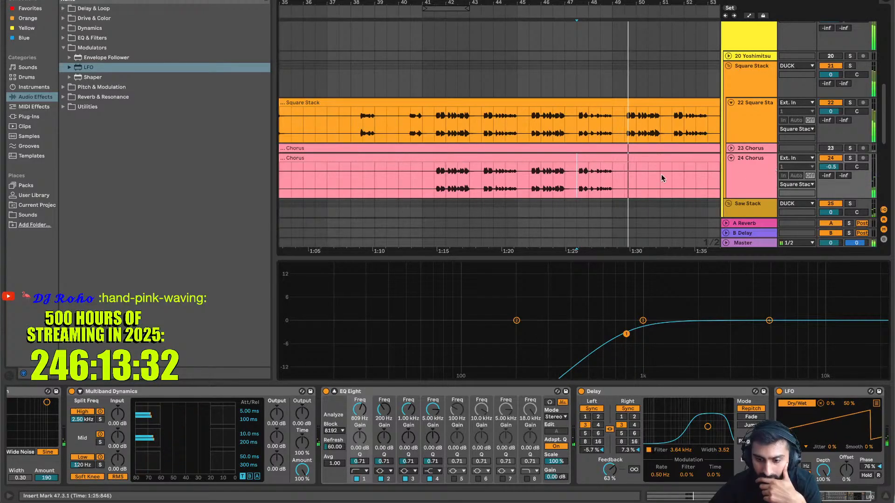
Play the arrangement from bar 39 and listen to the Chorus section in context
{"action": "scroll", "coordinate": [661, 175], "scroll_direction": "down", "scroll_amount": 5}
{"action": "scroll", "coordinate": [661, 175], "scroll_direction": "down", "scroll_amount": 1}
{"action": "scroll", "coordinate": [662, 174], "scroll_direction": "right", "scroll_amount": 3}
{"action": "scroll", "coordinate": [661, 175], "scroll_direction": "down", "scroll_amount": 3}
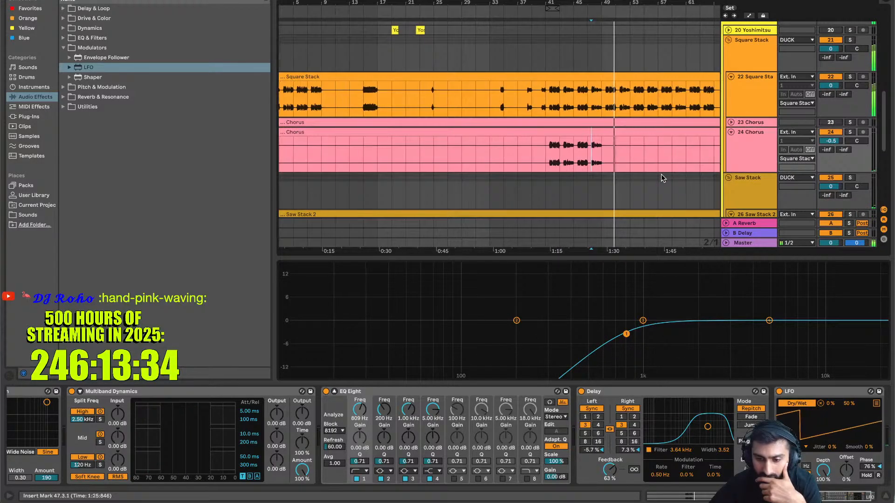
{"action": "scroll", "coordinate": [661, 174], "scroll_direction": "right", "scroll_amount": 2}
{"action": "left_click", "coordinate": [500, 143]}
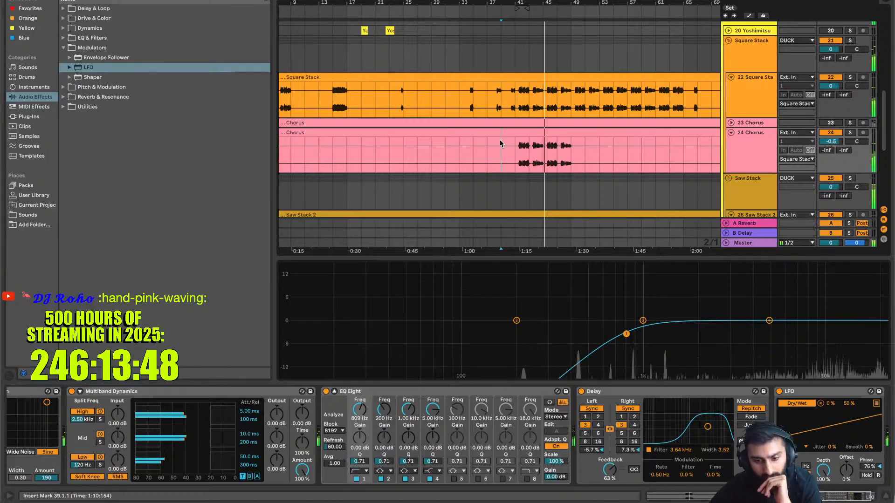
Loop bar 36.1 to 37.1 on the 13 Snare track and play it soloed
{"action": "scroll", "coordinate": [558, 117], "scroll_direction": "up", "scroll_amount": 10}
{"action": "scroll", "coordinate": [558, 117], "scroll_direction": "down", "scroll_amount": 5}
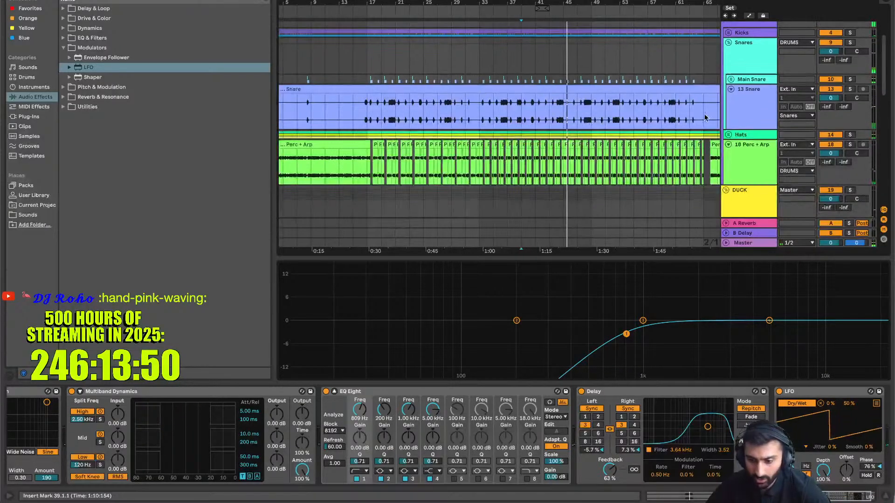
{"action": "left_click", "coordinate": [762, 106]}
{"action": "scroll", "coordinate": [533, 116], "scroll_direction": "up", "scroll_amount": 5}
{"action": "scroll", "coordinate": [533, 117], "scroll_direction": "left", "scroll_amount": 2}
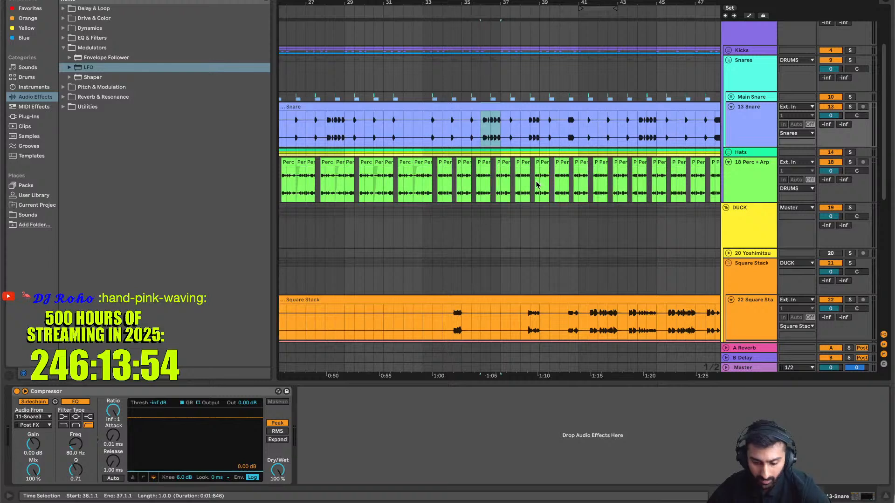
{"action": "key", "text": "ctrl+l"}
{"action": "key", "text": "space"}
{"action": "left_click", "coordinate": [850, 107]}
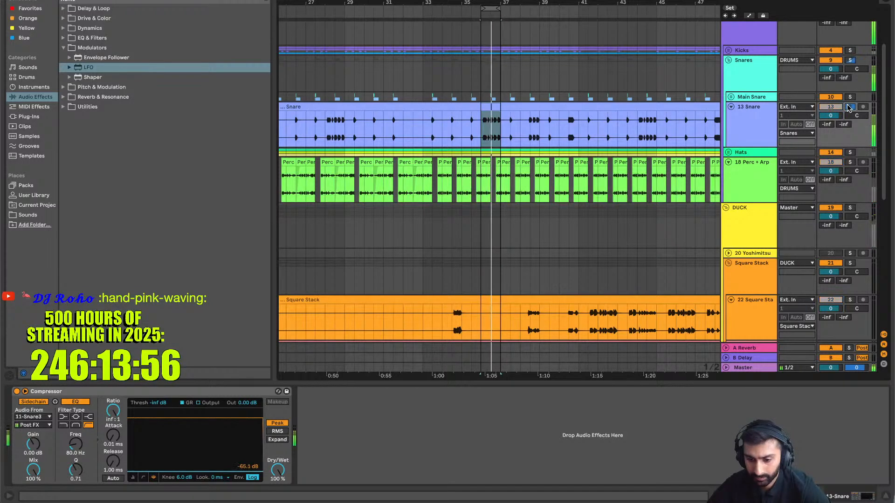
Add an LFO and a Utility after the Compressor on the 13 Snare track
{"action": "left_click", "coordinate": [750, 138]}
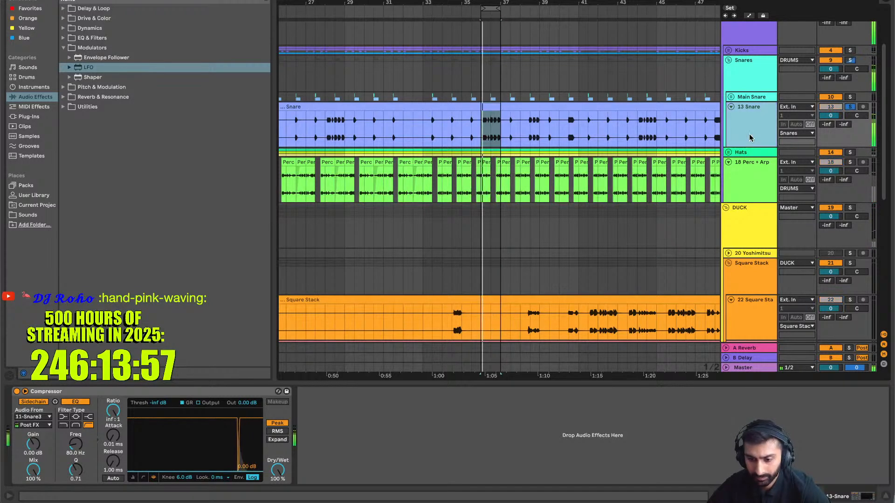
{"action": "double_click", "coordinate": [157, 67]}
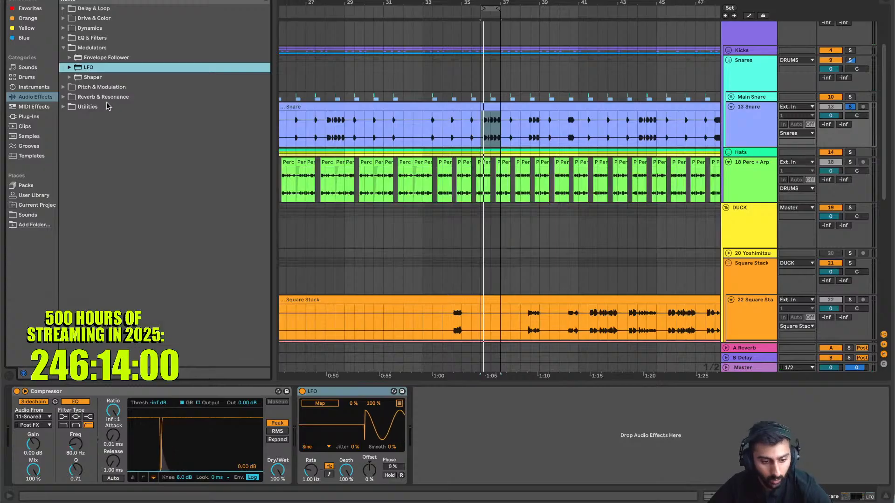
{"action": "left_click", "coordinate": [107, 106]}
{"action": "double_click", "coordinate": [91, 353]}
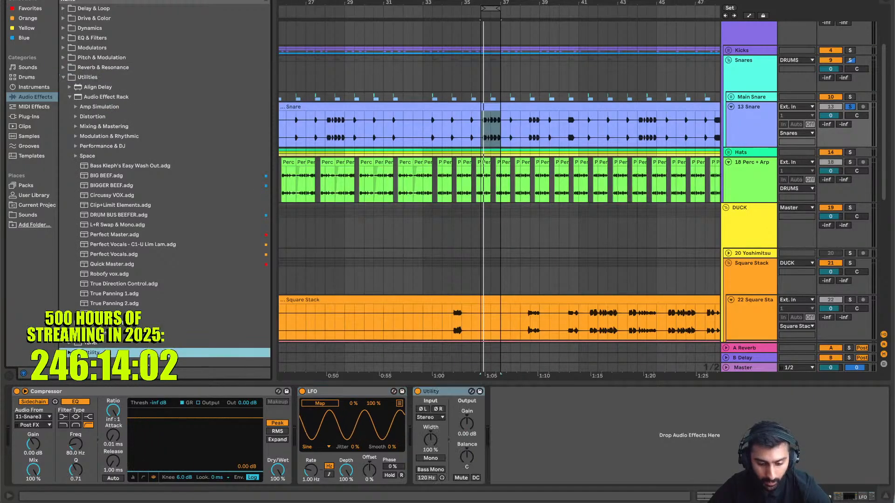
Map the snare LFO to Utility's Balance with a range of 35% to 65%
{"action": "left_click", "coordinate": [321, 404]}
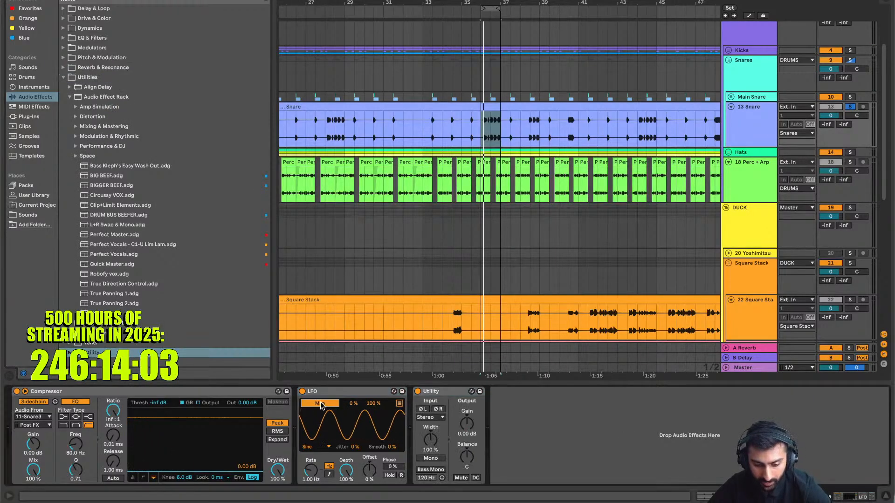
{"action": "left_click", "coordinate": [466, 455]}
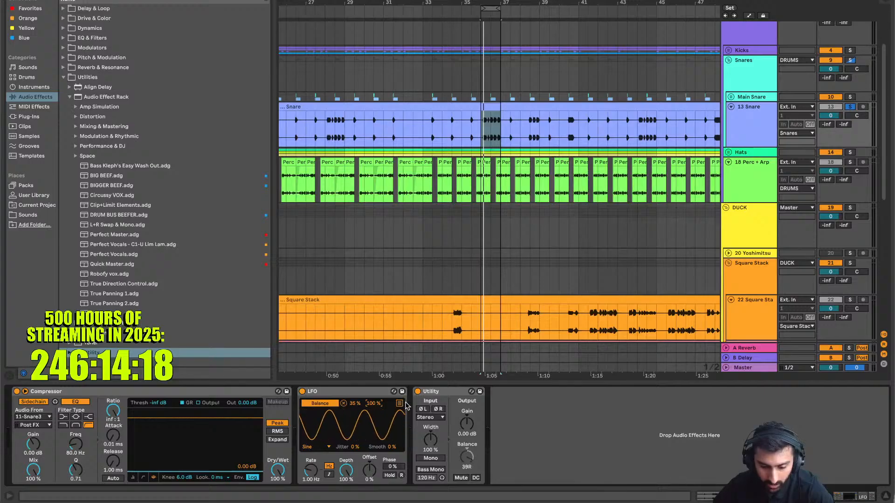
{"action": "type", "text": "65"}
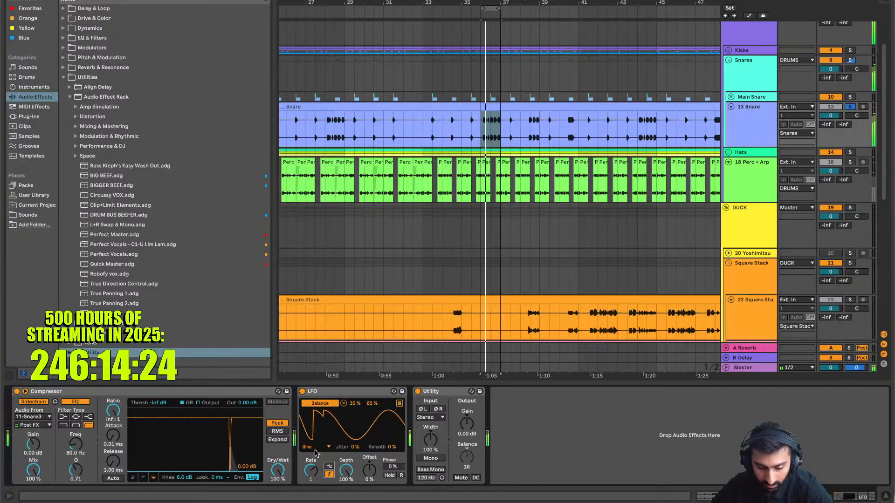
Set the snare LFO's tempo-synced rate to 1/6 and widen its Balance range to 25%–75%
{"action": "left_click_drag", "start_coordinate": [309, 475], "coordinate": [309, 480]}
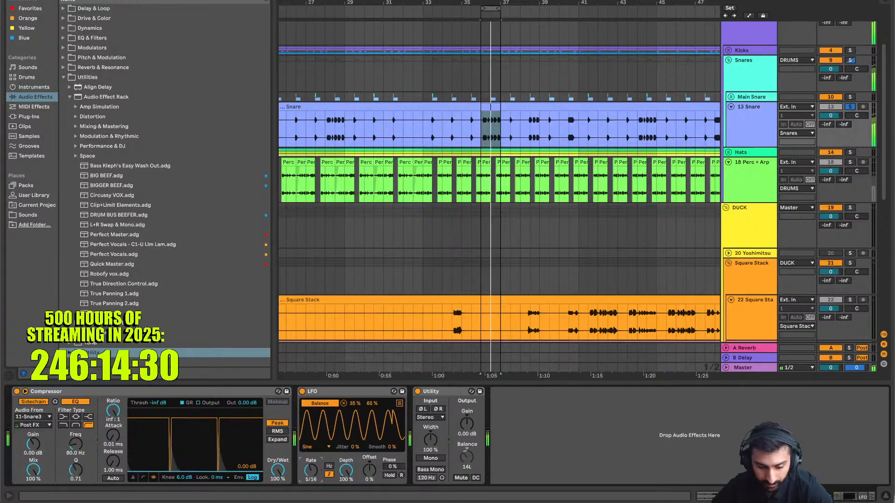
{"action": "left_click_drag", "start_coordinate": [309, 480], "coordinate": [309, 483]}
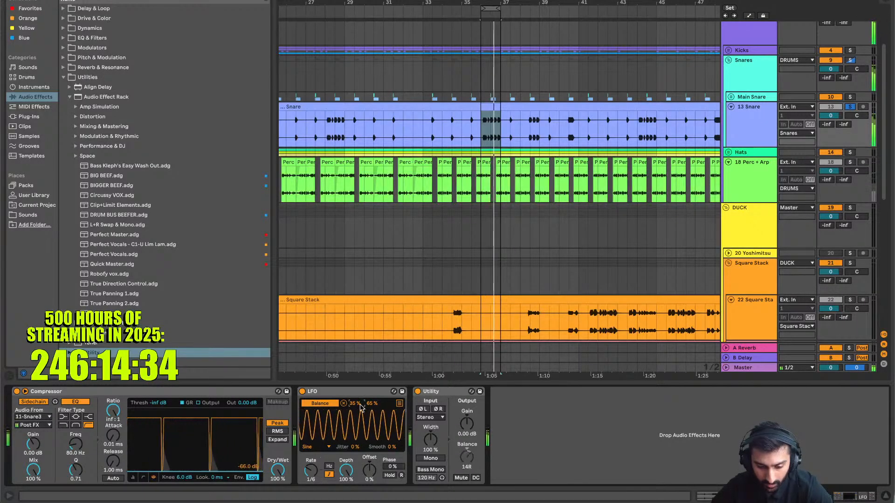
{"action": "left_click_drag", "start_coordinate": [353, 404], "coordinate": [372, 396]}
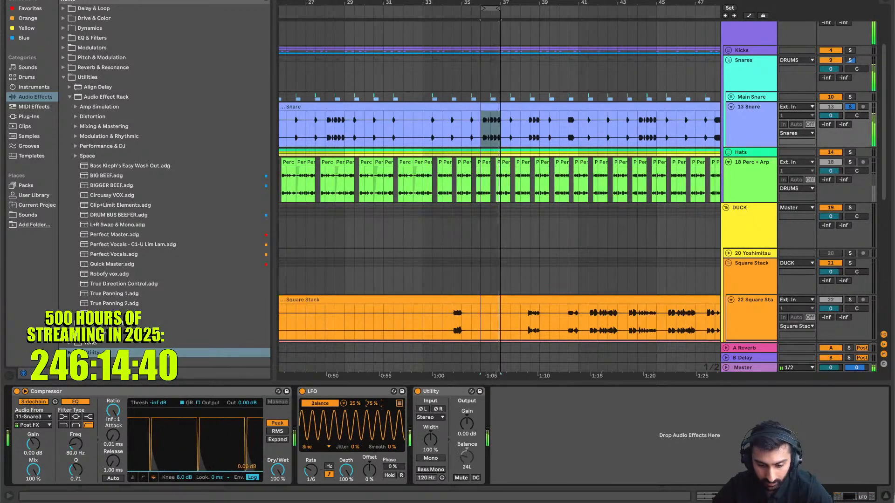
Set the snare LFO to Random with 67% smoothing and a 20%–80% Balance range, and unsolo the track
{"action": "left_click", "coordinate": [326, 447]}
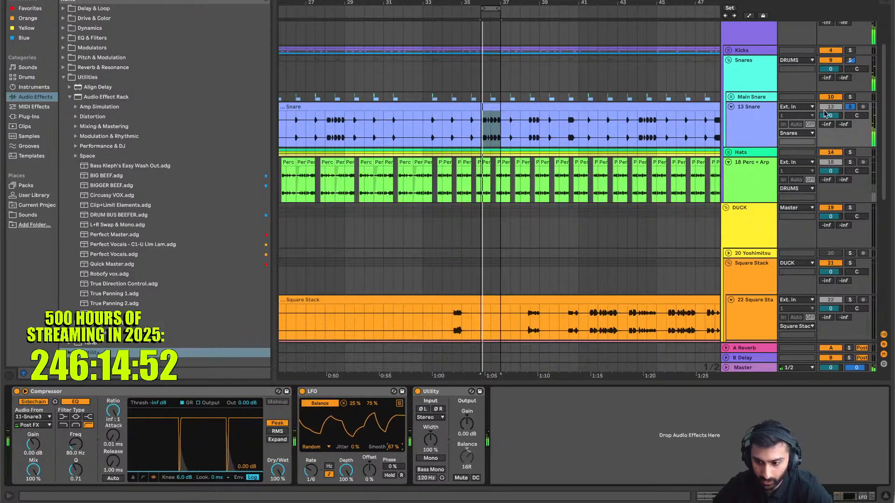
{"action": "left_click", "coordinate": [850, 107]}
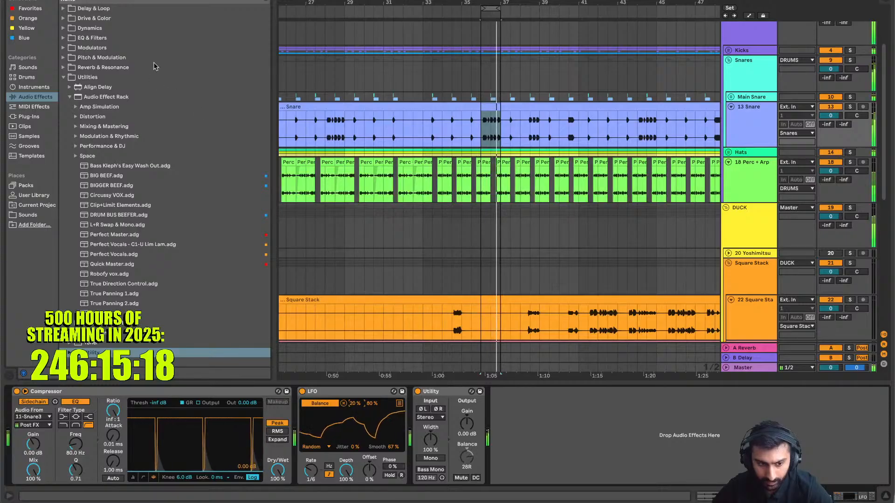
Solo the 13 Snare track, inspect its fill in a temporary EQ Eight's enlarged spectrum during playback, and remove the EQ Eight
{"action": "left_click", "coordinate": [125, 38]}
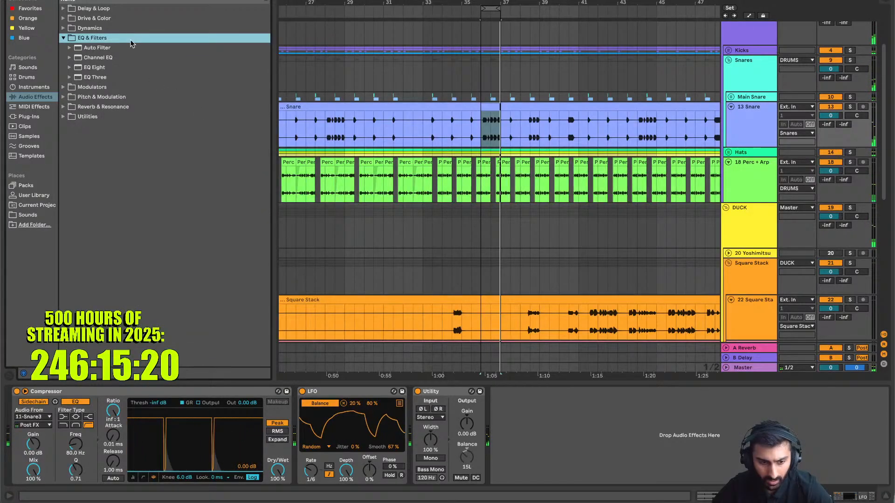
{"action": "double_click", "coordinate": [96, 67]}
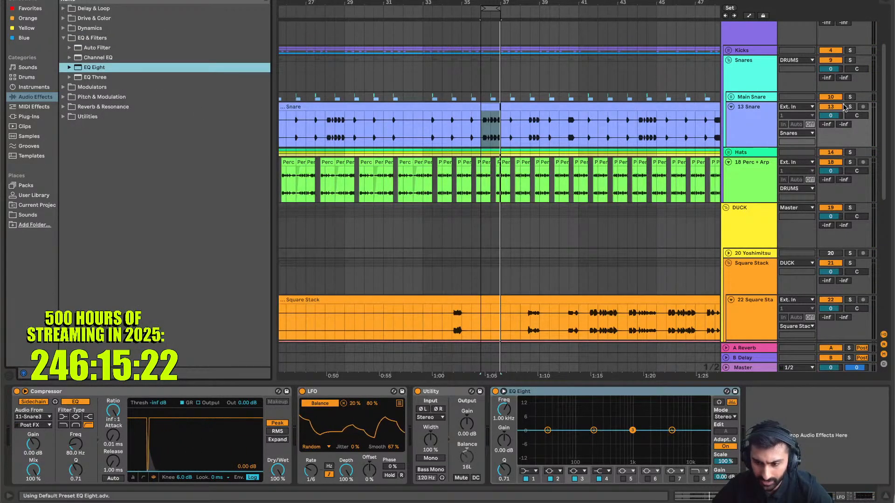
{"action": "left_click", "coordinate": [847, 107]}
{"action": "left_click", "coordinate": [504, 392]}
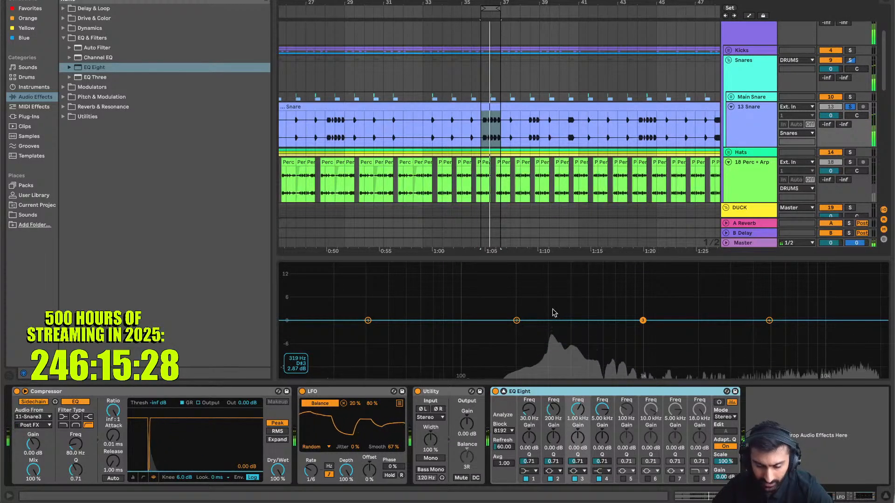
{"action": "key", "text": "space"}
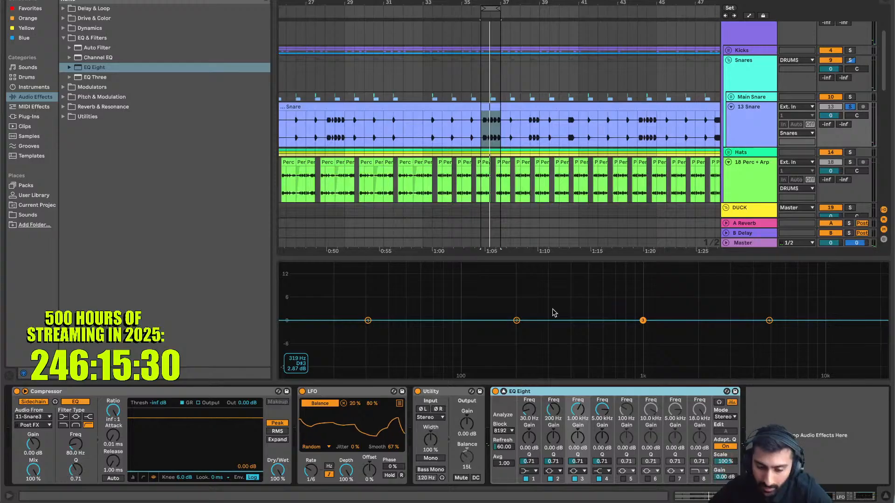
{"action": "key", "text": "space"}
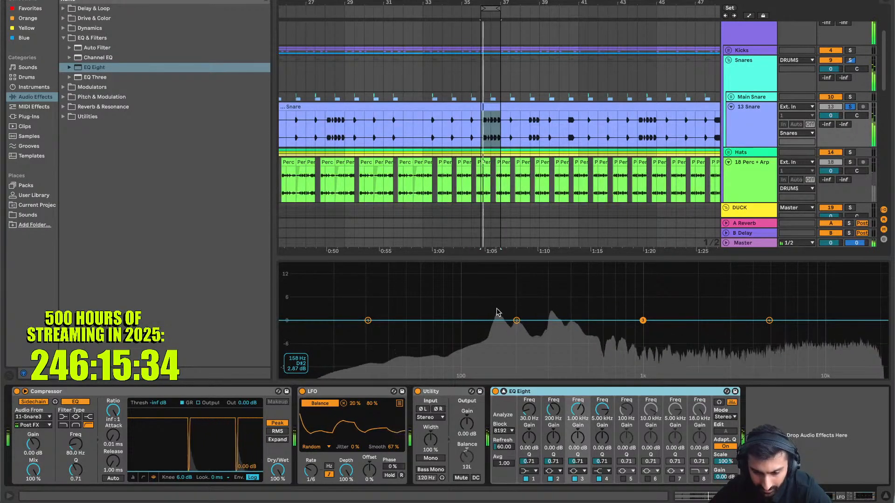
{"action": "key", "text": "Delete"}
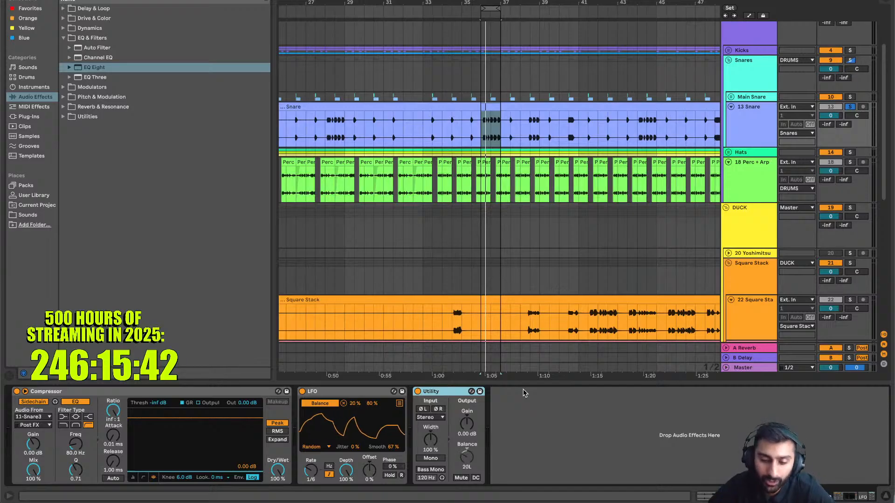
Turn on warping for the Snare clip and transpose its pitch by +1 semitone
{"action": "scroll", "coordinate": [484, 138], "scroll_direction": "up", "scroll_amount": 5}
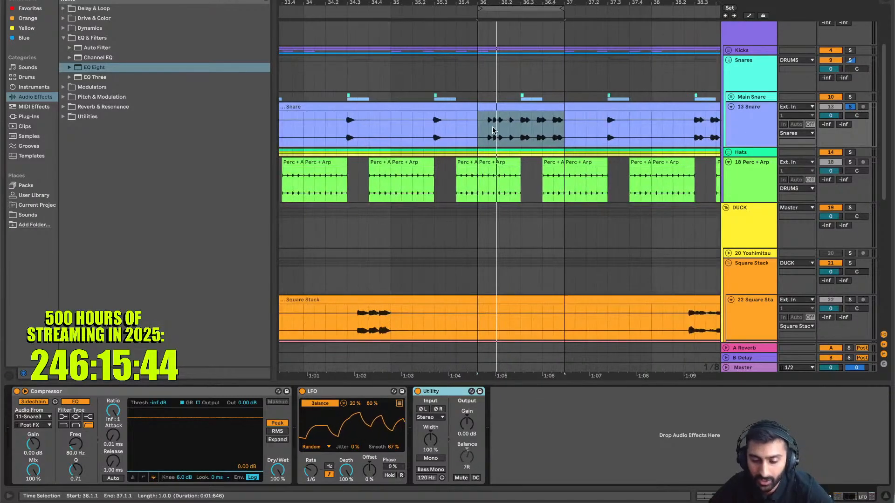
{"action": "double_click", "coordinate": [508, 106]}
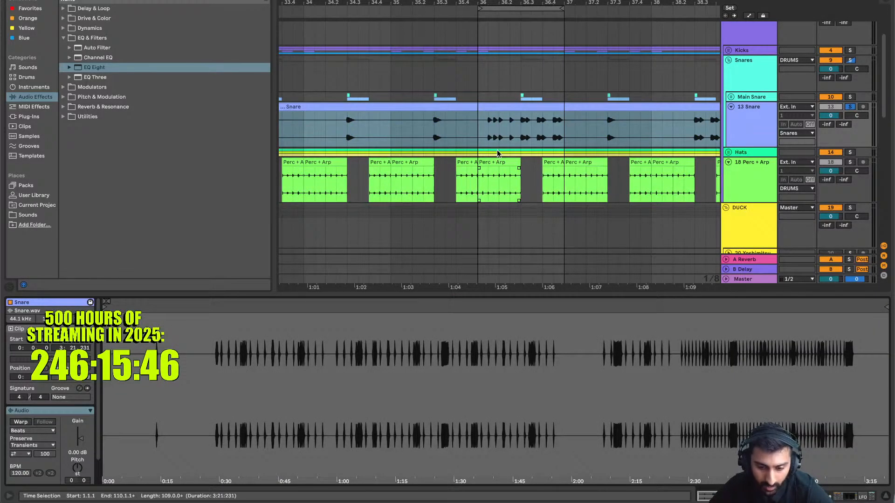
{"action": "scroll", "coordinate": [464, 130], "scroll_direction": "down", "scroll_amount": 3}
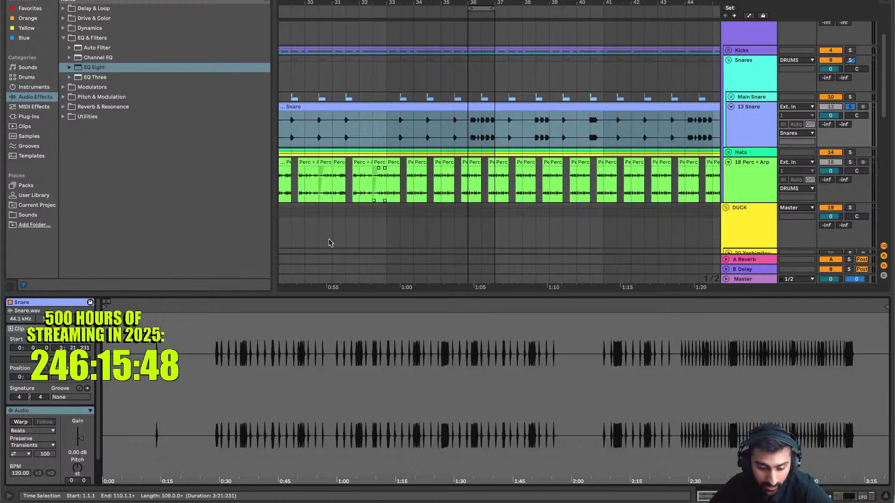
{"action": "left_click", "coordinate": [21, 423]}
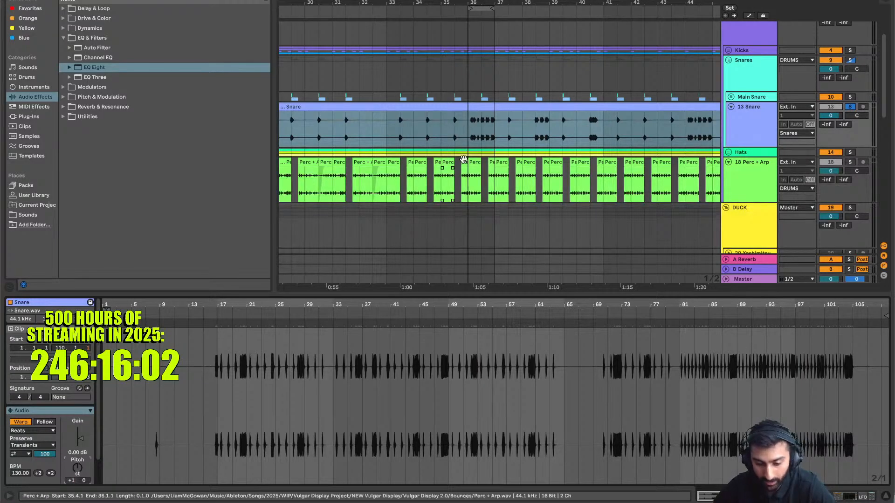
{"action": "left_click", "coordinate": [875, 496]}
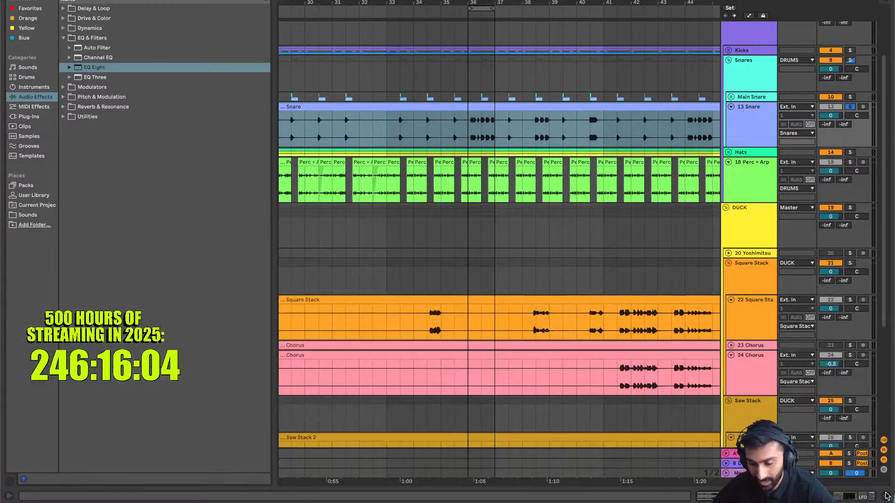
Play back the snare fill at bar 36, unsolo the 13 Snare track and place the insert marker at 36.1.1
{"action": "left_click", "coordinate": [469, 5]}
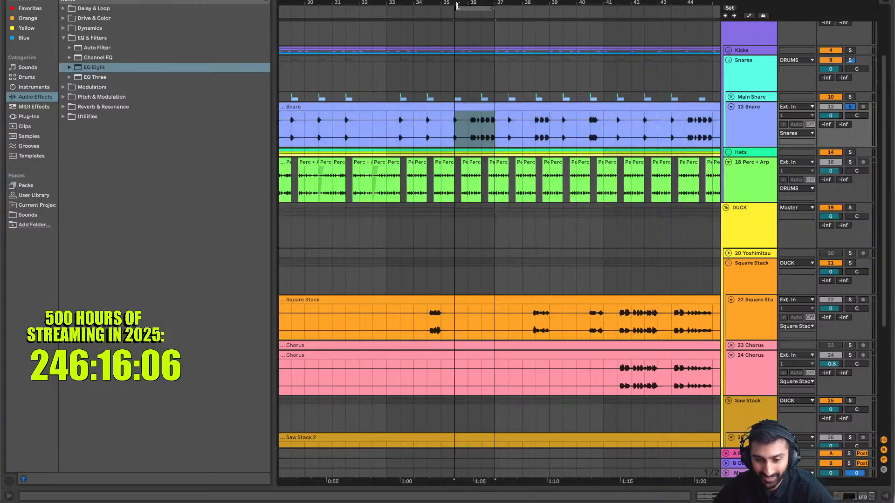
{"action": "key", "text": "space"}
{"action": "left_click", "coordinate": [850, 106]}
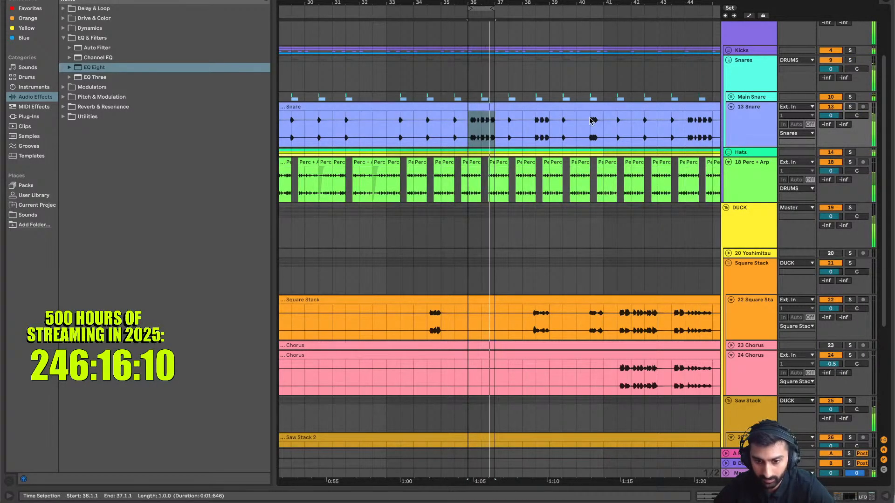
{"action": "left_click", "coordinate": [469, 123]}
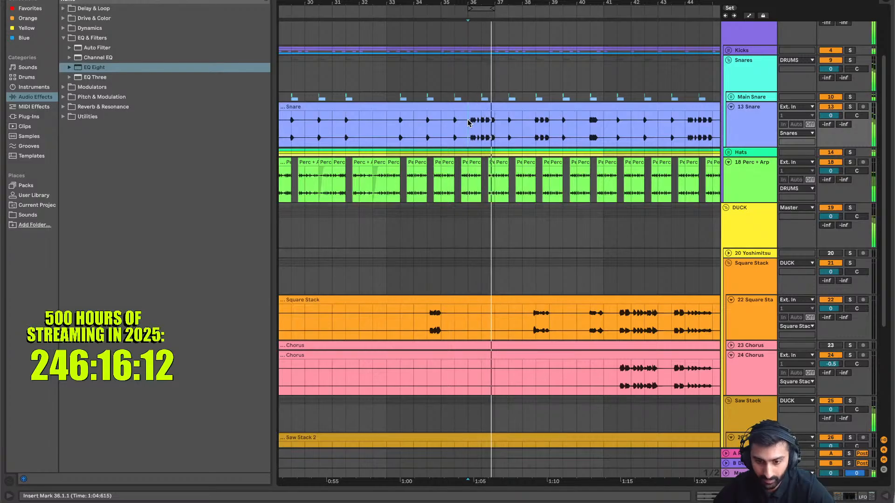
Examine the synth tracks during playback, closing in on the Saw Stack 1 and 2 audio around bar 43
{"action": "key", "text": "minus"}
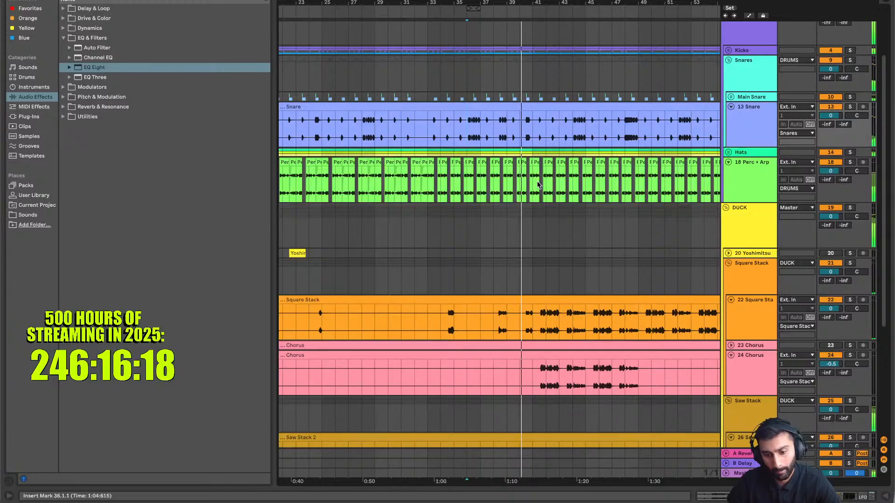
{"action": "scroll", "coordinate": [537, 181], "scroll_direction": "down", "scroll_amount": 1}
{"action": "scroll", "coordinate": [537, 184], "scroll_direction": "down", "scroll_amount": 2}
{"action": "scroll", "coordinate": [537, 183], "scroll_direction": "down", "scroll_amount": 2}
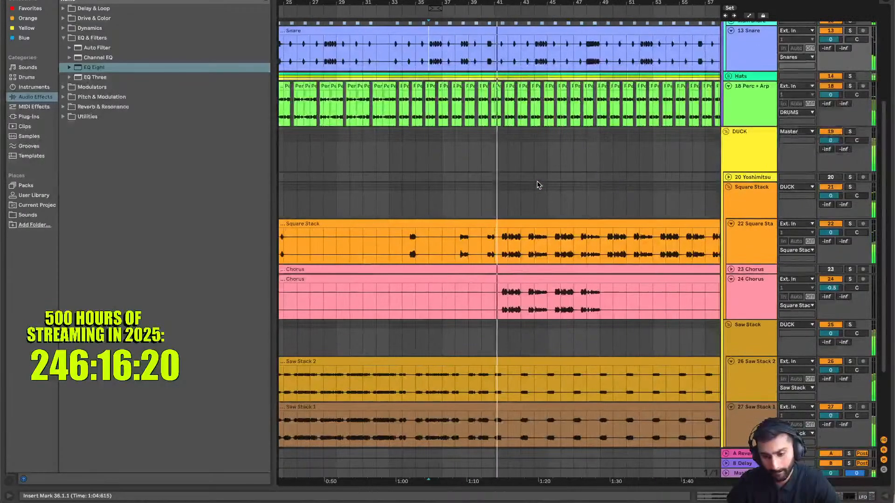
{"action": "scroll", "coordinate": [537, 182], "scroll_direction": "down", "scroll_amount": 3}
{"action": "scroll", "coordinate": [537, 181], "scroll_direction": "down", "scroll_amount": 2}
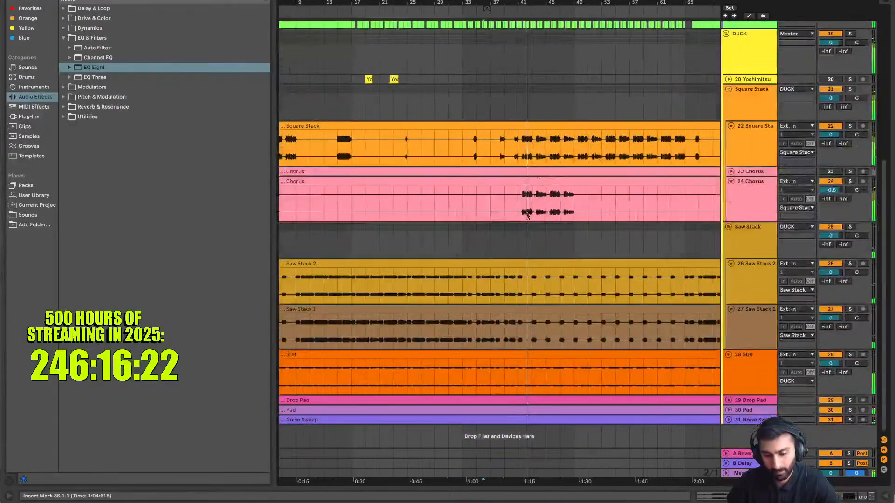
{"action": "scroll", "coordinate": [535, 231], "scroll_direction": "up", "scroll_amount": 5}
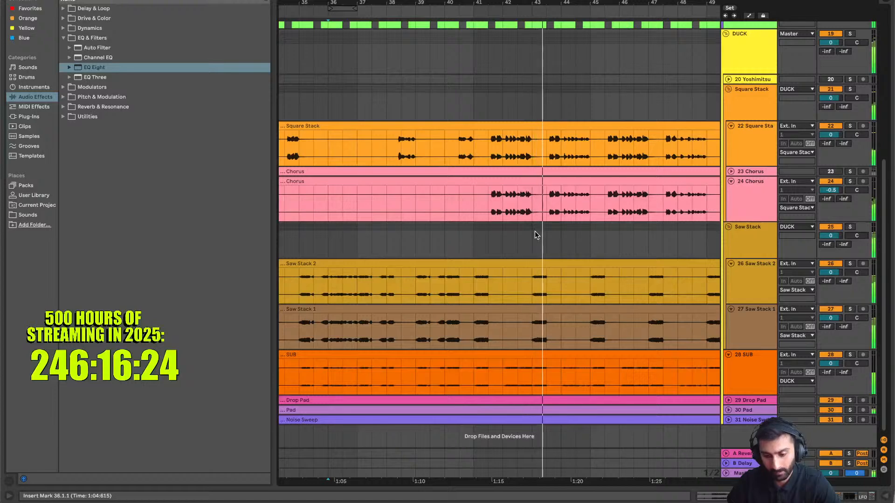
{"action": "scroll", "coordinate": [536, 231], "scroll_direction": "up", "scroll_amount": 4}
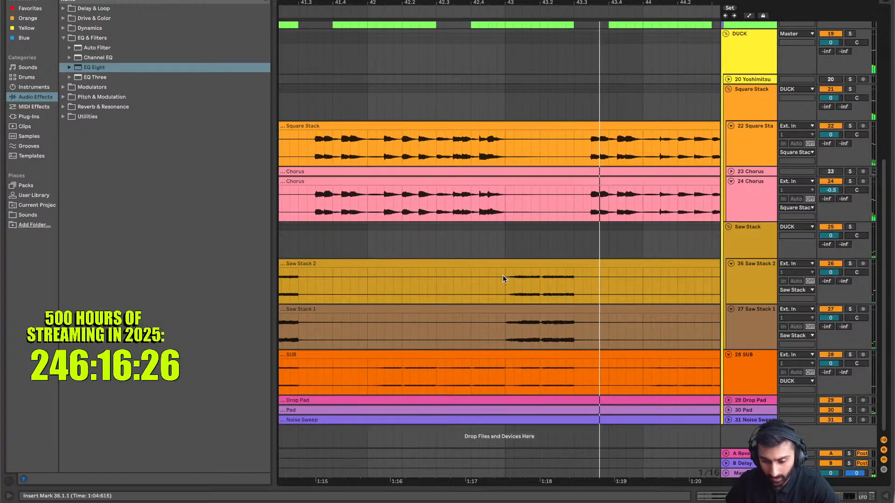
{"action": "scroll", "coordinate": [502, 277], "scroll_direction": "up", "scroll_amount": 3}
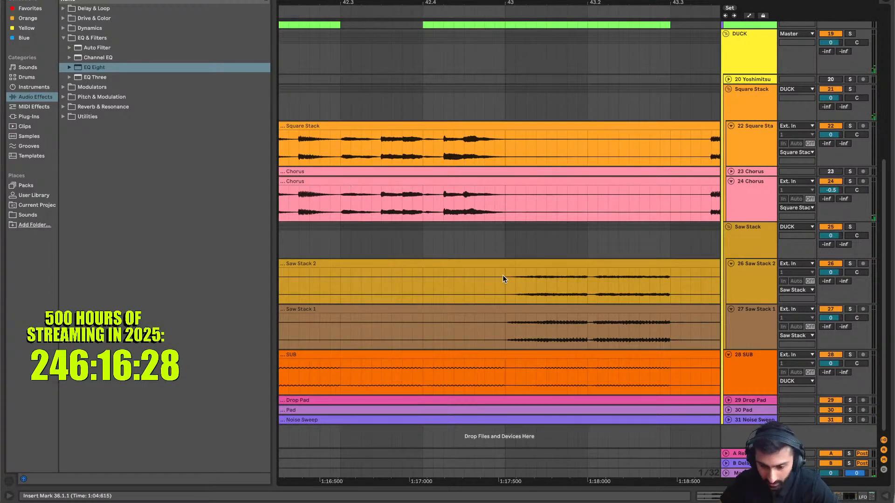
{"action": "left_click_drag", "start_coordinate": [502, 278], "coordinate": [585, 330]}
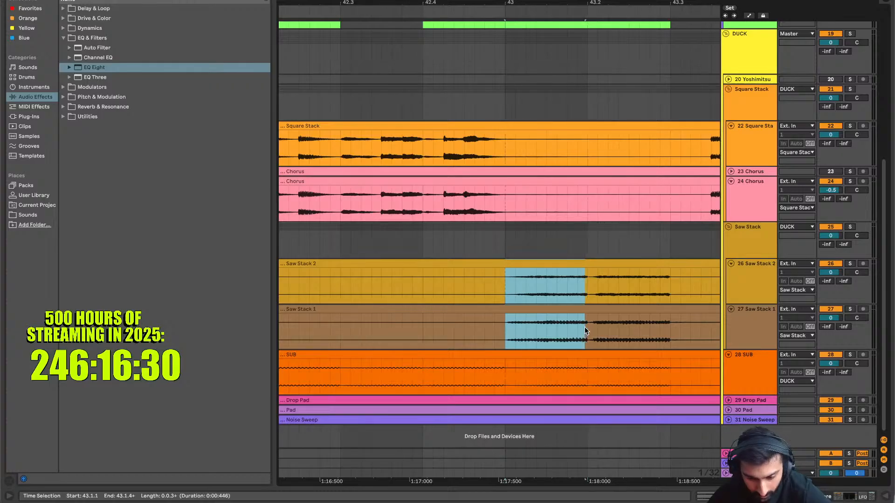
{"action": "key", "text": "super+e"}
{"action": "key", "text": "super+z"}
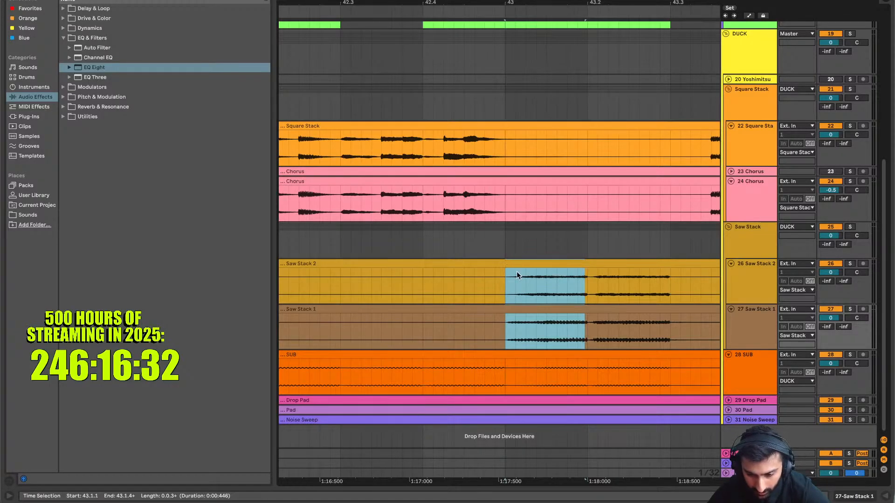
Split the Saw Stack 2 and Saw Stack 1 clips at 43.1.1, 43.2.1 and 43.3.1
{"action": "left_click_drag", "start_coordinate": [505, 272], "coordinate": [592, 332]}
{"action": "key", "text": "super+e"}
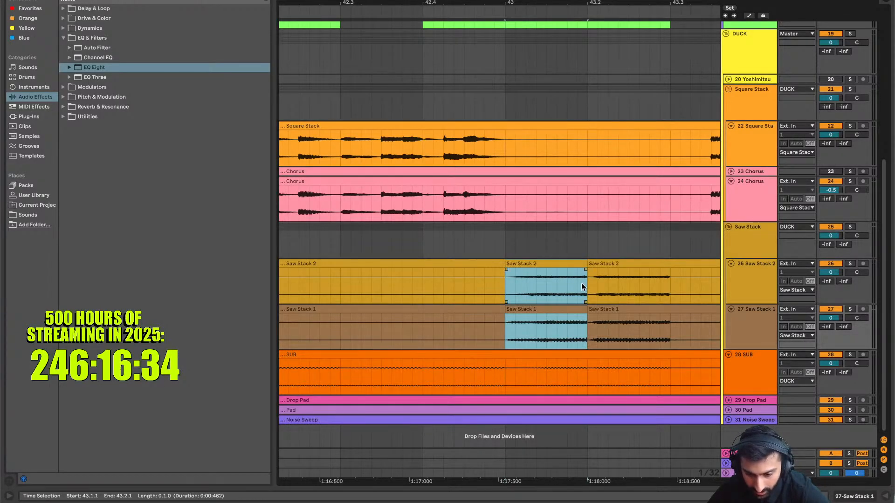
{"action": "left_click_drag", "start_coordinate": [671, 281], "coordinate": [666, 326]}
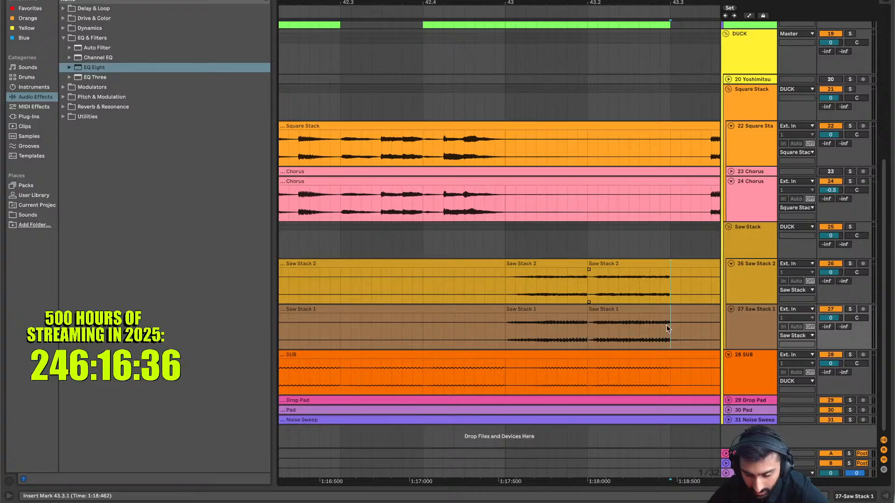
{"action": "key", "text": "super+e"}
Trim both ends of the clip segments starting at 43.1.1 on Saw Stack 2 and Saw Stack 1 by one 1/32 grid step
{"action": "left_click_drag", "start_coordinate": [586, 269], "coordinate": [578, 264]}
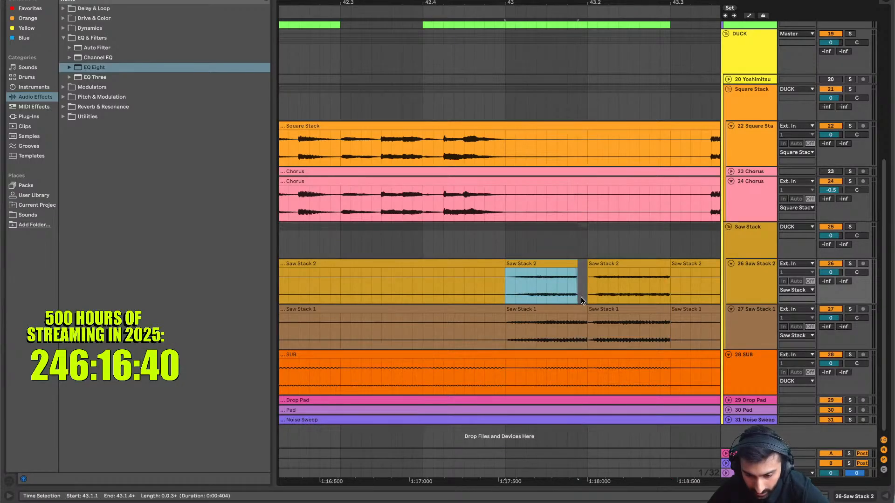
{"action": "left_click_drag", "start_coordinate": [584, 307], "coordinate": [578, 309]}
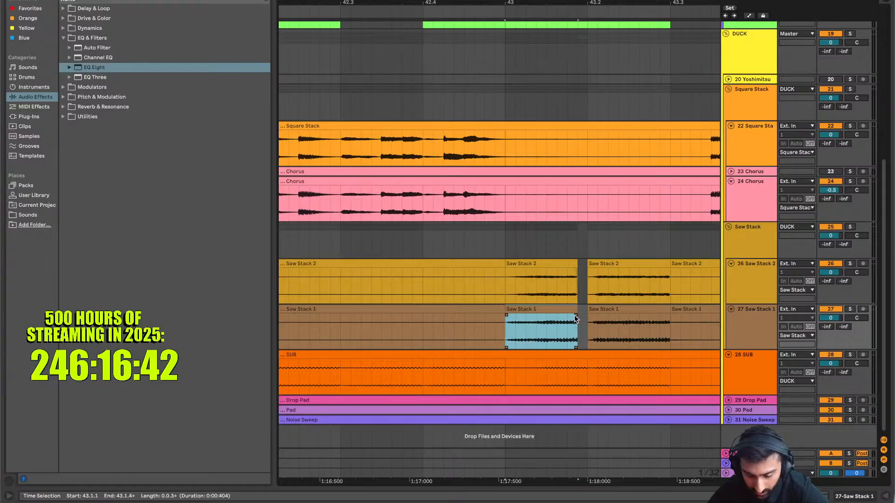
{"action": "left_click", "coordinate": [575, 316]}
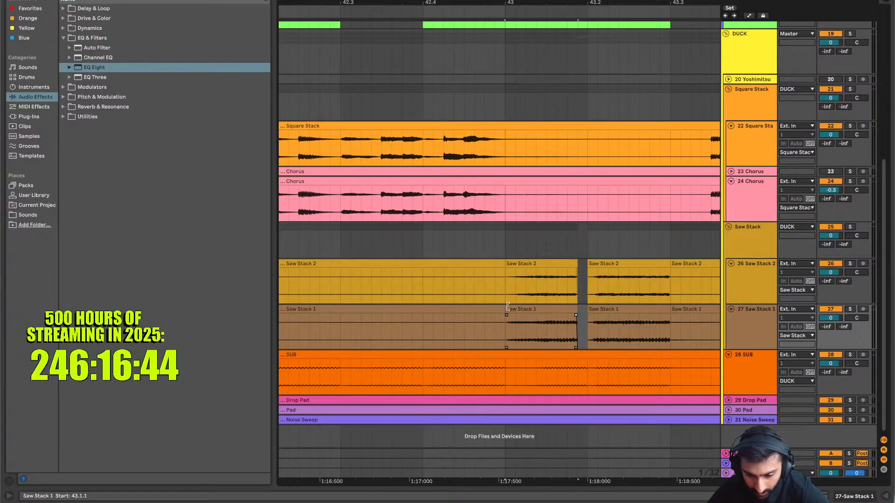
{"action": "left_click_drag", "start_coordinate": [507, 307], "coordinate": [516, 318]}
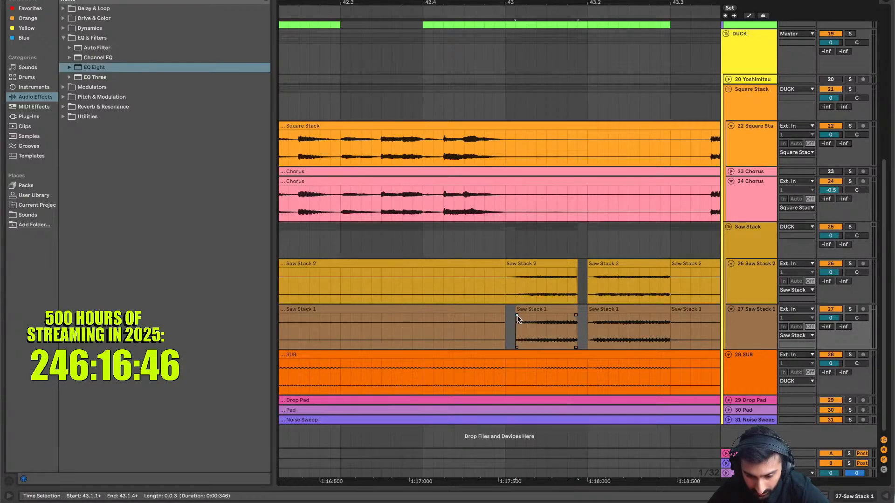
{"action": "left_click_drag", "start_coordinate": [506, 265], "coordinate": [515, 265]}
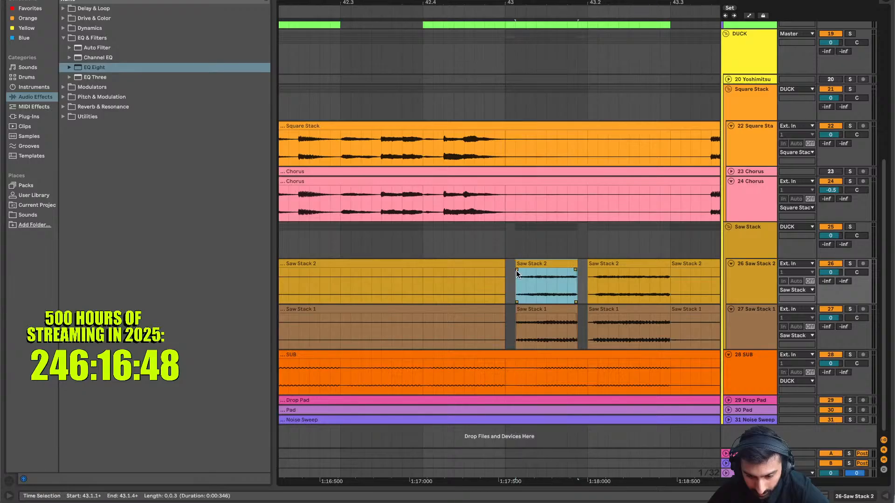
{"action": "left_click", "coordinate": [517, 270]}
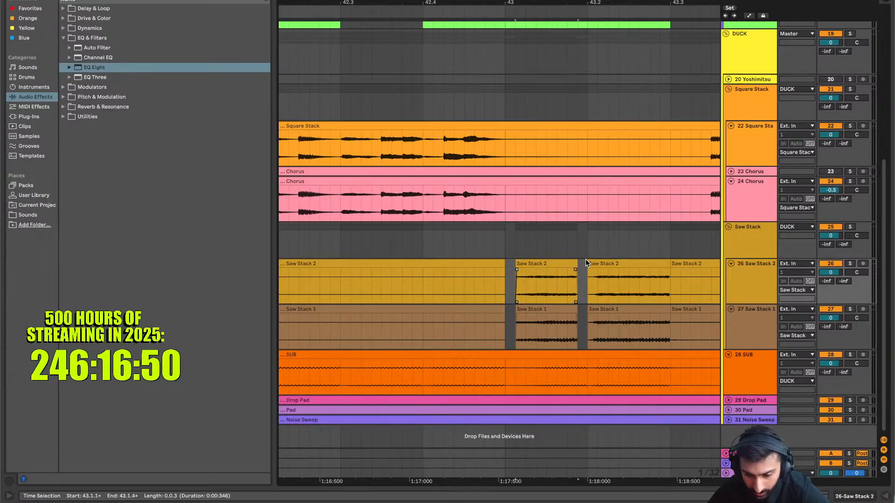
Trim both ends of the clip segments starting at 43.2.1 on Saw Stack 2 and Saw Stack 1 by one 1/32 grid step
{"action": "left_click_drag", "start_coordinate": [588, 264], "coordinate": [599, 264]}
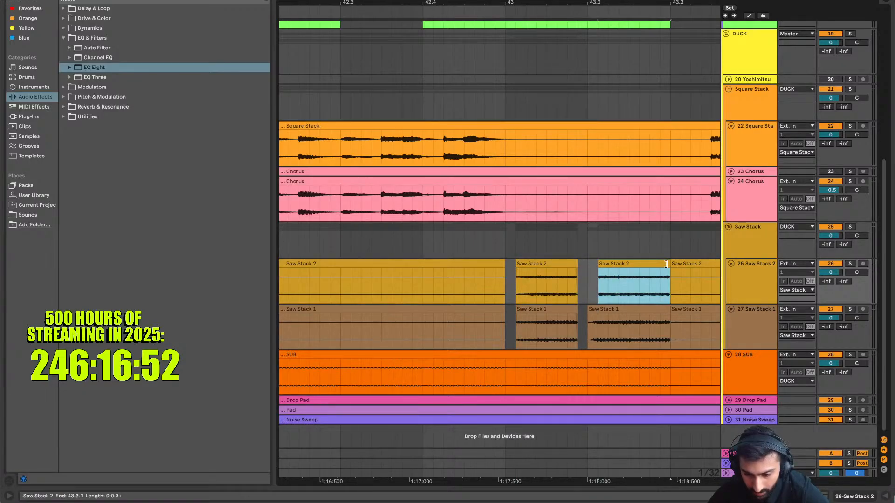
{"action": "left_click_drag", "start_coordinate": [666, 264], "coordinate": [659, 264]}
{"action": "left_click_drag", "start_coordinate": [670, 309], "coordinate": [660, 309]}
{"action": "left_click", "coordinate": [623, 319]}
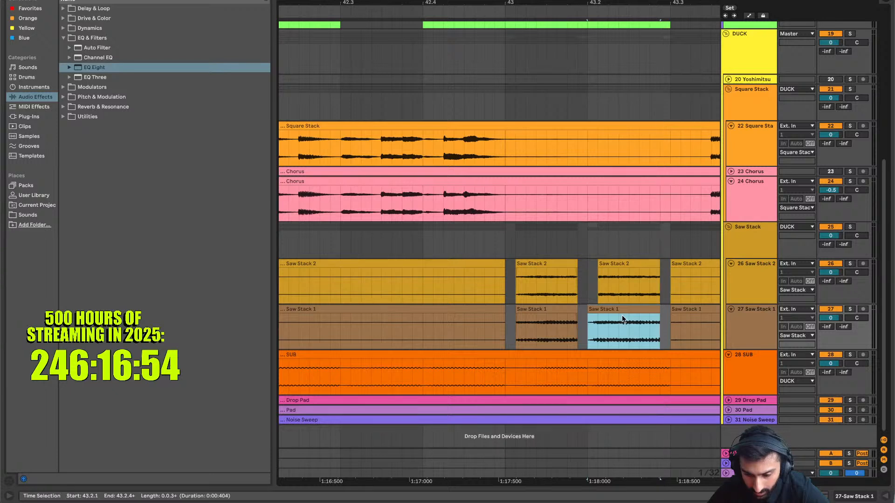
{"action": "left_click_drag", "start_coordinate": [588, 309], "coordinate": [598, 309]}
Play the arrangement from 42.3.1 to audition the trimmed Saw Stack segments
{"action": "scroll", "coordinate": [535, 308], "scroll_direction": "down", "scroll_amount": 5}
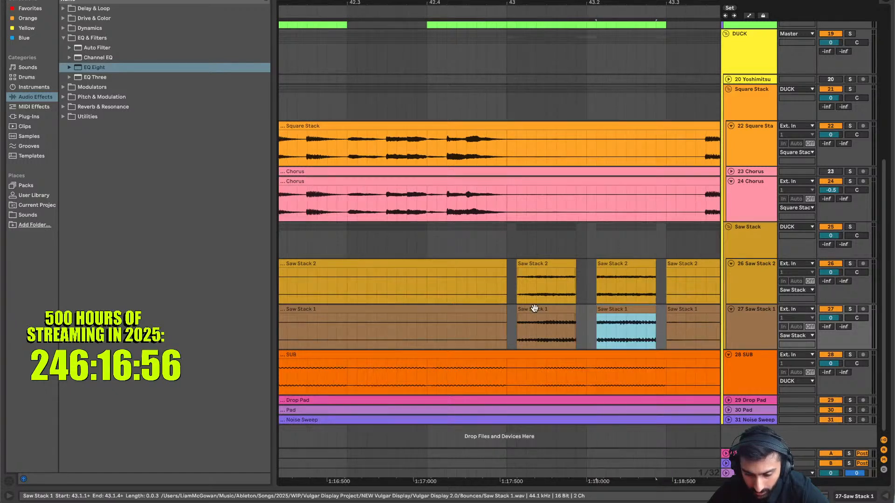
{"action": "left_click", "coordinate": [474, 289]}
{"action": "key", "text": "space"}
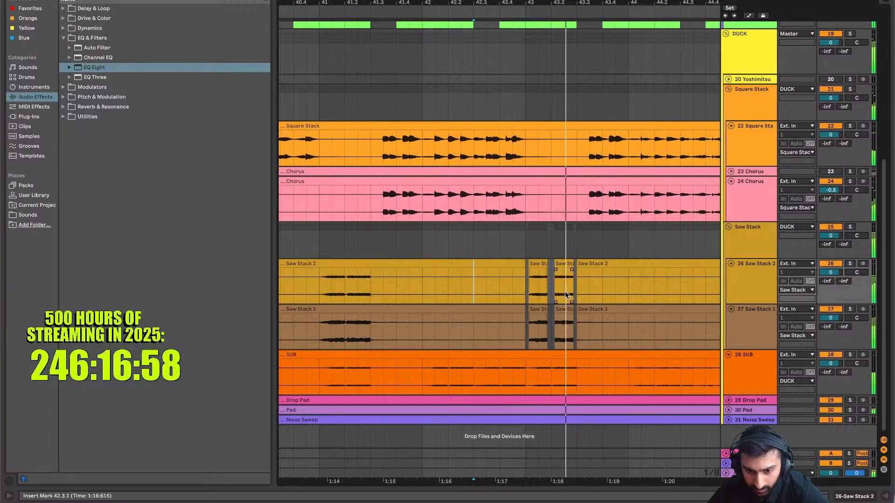
{"action": "key", "text": "space"}
{"action": "key", "text": "space"}
{"action": "scroll", "coordinate": [565, 293], "scroll_direction": "right", "scroll_amount": 1}
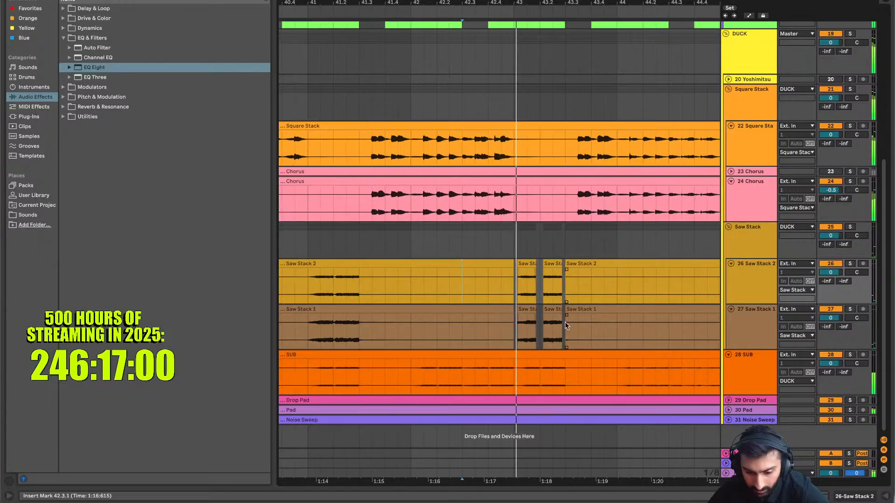
Unfold the Drop Pad and Pad tracks to show their clip waveforms across the whole arrangement
{"action": "left_click", "coordinate": [728, 400]}
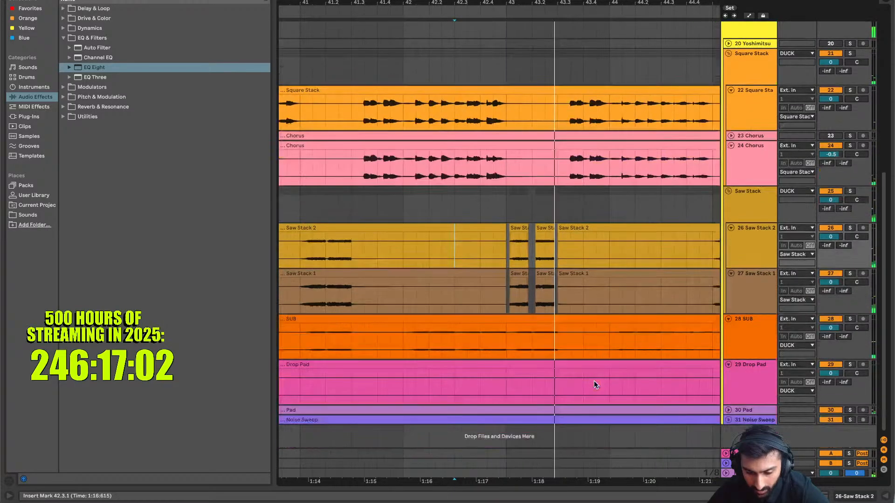
{"action": "left_click", "coordinate": [729, 410]}
{"action": "scroll", "coordinate": [610, 337], "scroll_direction": "down", "scroll_amount": 2}
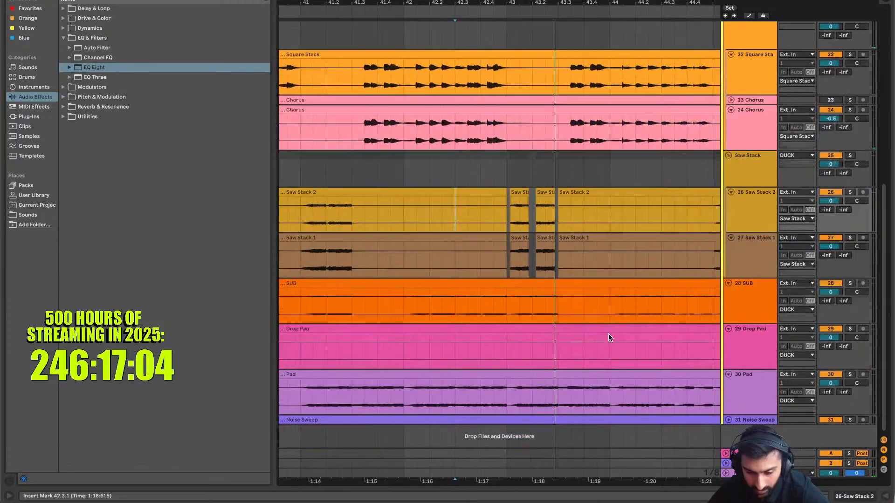
{"action": "scroll", "coordinate": [610, 337], "scroll_direction": "down", "scroll_amount": 6}
{"action": "scroll", "coordinate": [608, 334], "scroll_direction": "down", "scroll_amount": 4}
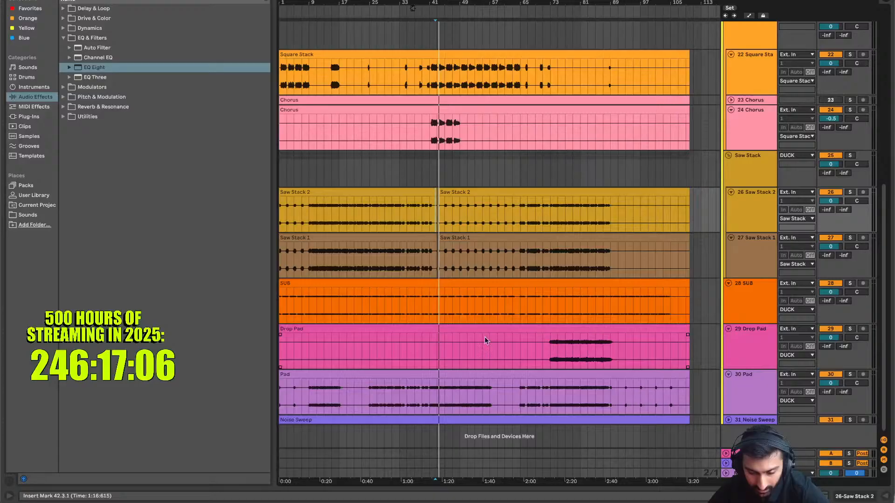
Split the Drop Pad clip at 73.1.1 and 93.1.1 and delete the portions before and after that range
{"action": "left_click", "coordinate": [550, 344]}
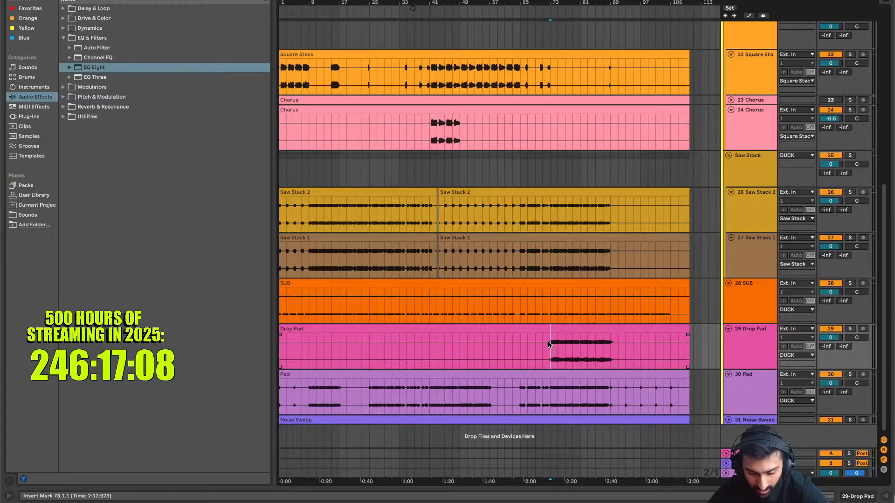
{"action": "key", "text": "super+e"}
{"action": "left_click", "coordinate": [533, 328]}
{"action": "key", "text": "Delete"}
{"action": "left_click", "coordinate": [625, 355]}
{"action": "key", "text": "super+e"}
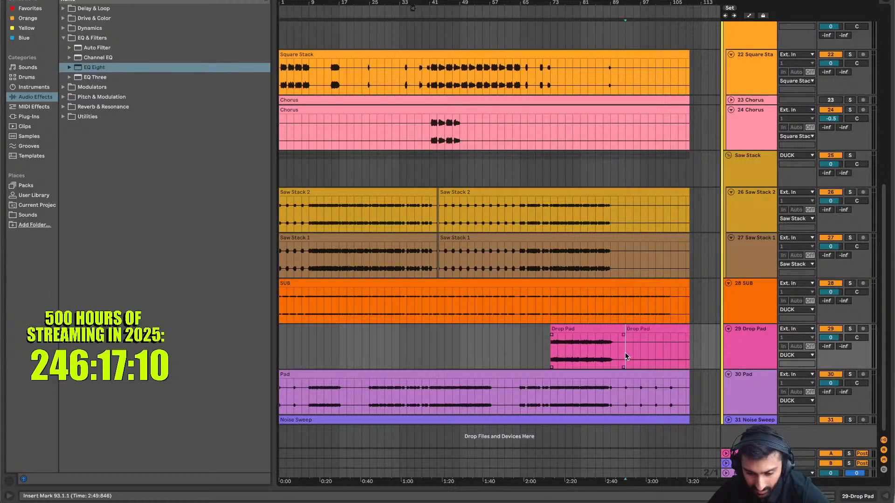
{"action": "left_click", "coordinate": [637, 332]}
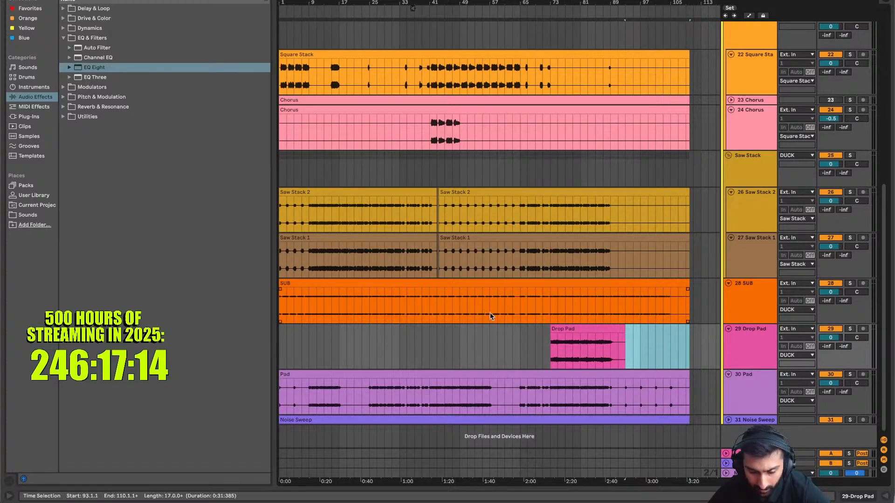
Examine the Noise Sweep track's audio around bar 43 with the track unfolded, and fold it again
{"action": "scroll", "coordinate": [490, 313], "scroll_direction": "up", "scroll_amount": 5}
{"action": "scroll", "coordinate": [490, 314], "scroll_direction": "left", "scroll_amount": 4}
{"action": "left_click", "coordinate": [420, 337]}
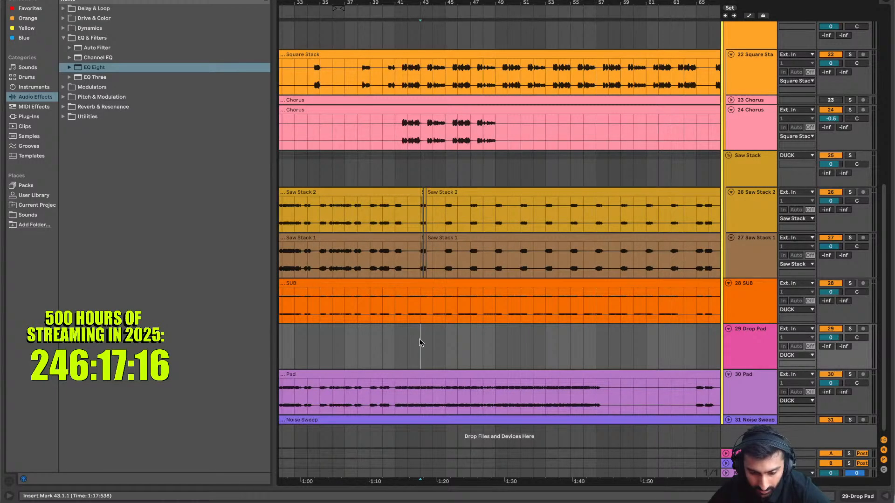
{"action": "scroll", "coordinate": [421, 337], "scroll_direction": "up", "scroll_amount": 5}
{"action": "left_click", "coordinate": [729, 420]}
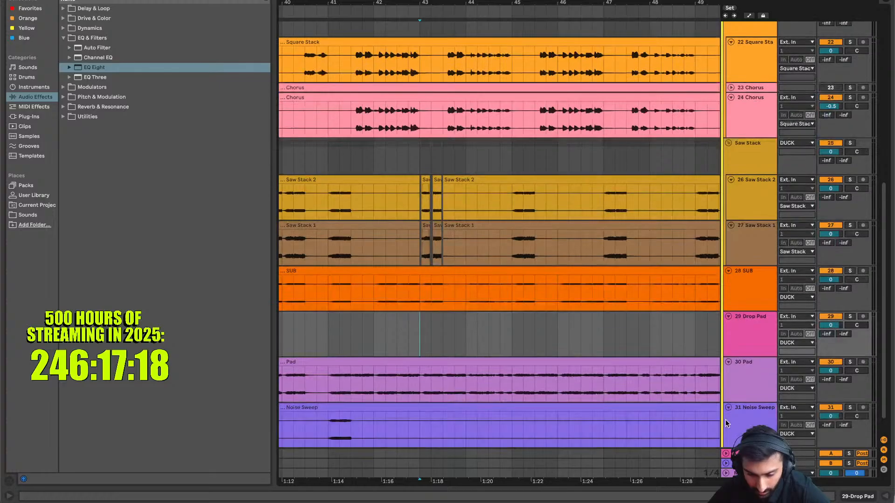
{"action": "scroll", "coordinate": [404, 393], "scroll_direction": "down", "scroll_amount": 8}
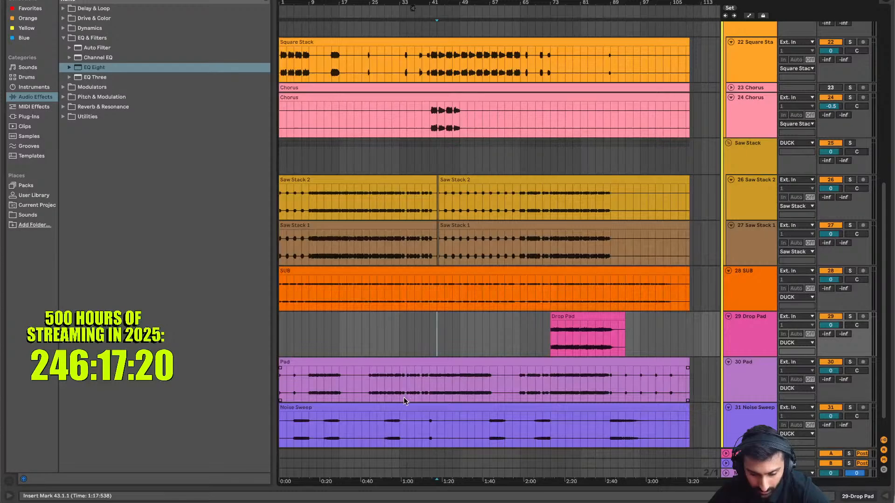
{"action": "scroll", "coordinate": [396, 395], "scroll_direction": "up", "scroll_amount": 8}
{"action": "scroll", "coordinate": [395, 396], "scroll_direction": "right", "scroll_amount": 1}
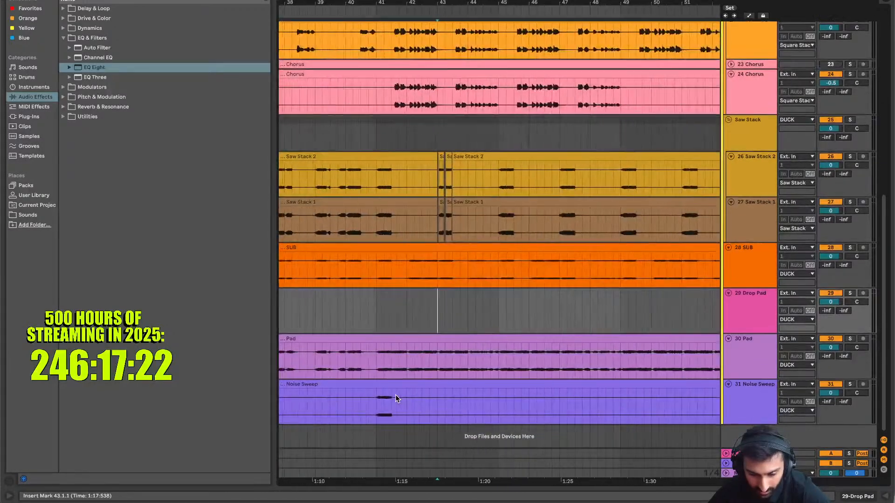
{"action": "left_click", "coordinate": [729, 385]}
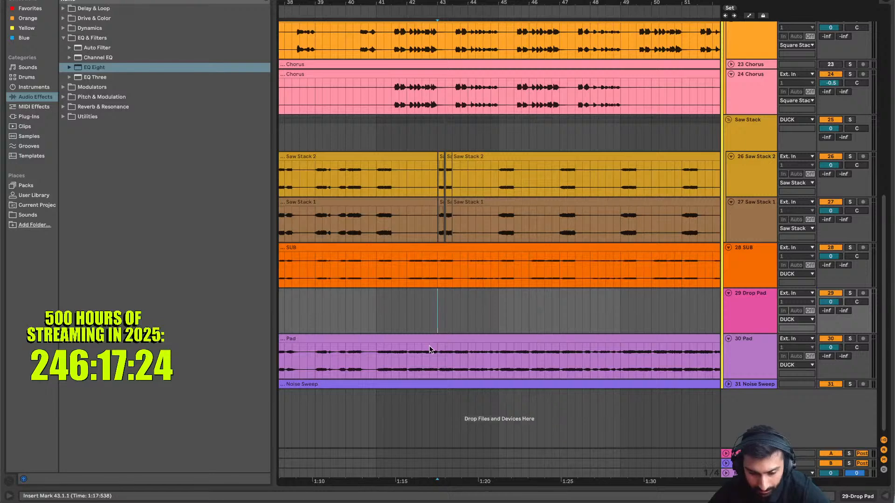
Split the Pad clip into 1/32 slices just after 43.1.1 and on both sides of 43.2.1
{"action": "scroll", "coordinate": [429, 350], "scroll_direction": "up", "scroll_amount": 5}
{"action": "scroll", "coordinate": [468, 364], "scroll_direction": "up", "scroll_amount": 3}
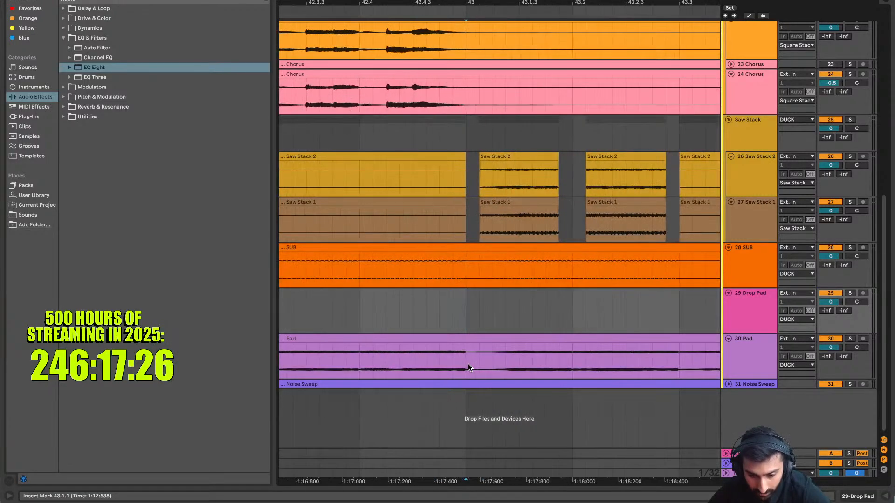
{"action": "left_click_drag", "start_coordinate": [469, 364], "coordinate": [478, 363]}
{"action": "key", "text": "ctrl+e"}
{"action": "left_click_drag", "start_coordinate": [561, 353], "coordinate": [580, 354]}
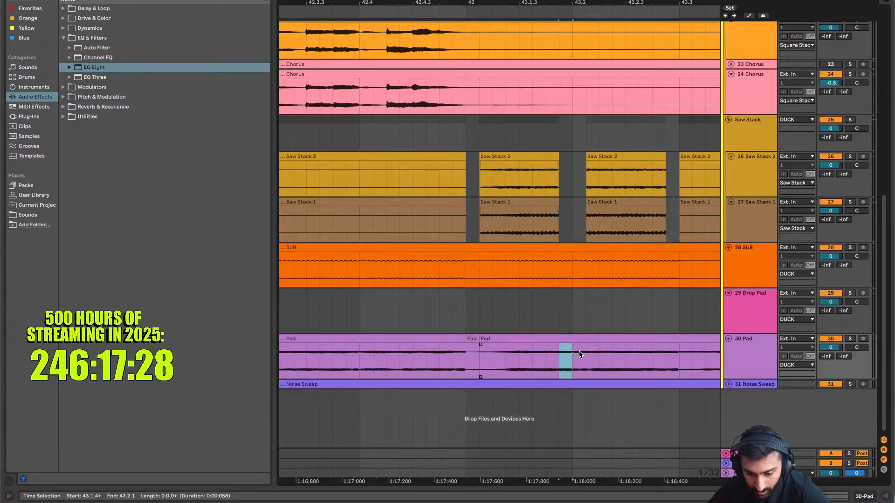
Cut out the Pad slices after 43.1.1, around 43.2.1 and before 43.3.1 to match the Saw Stack gaps
{"action": "left_click_drag", "start_coordinate": [660, 348], "coordinate": [679, 350]}
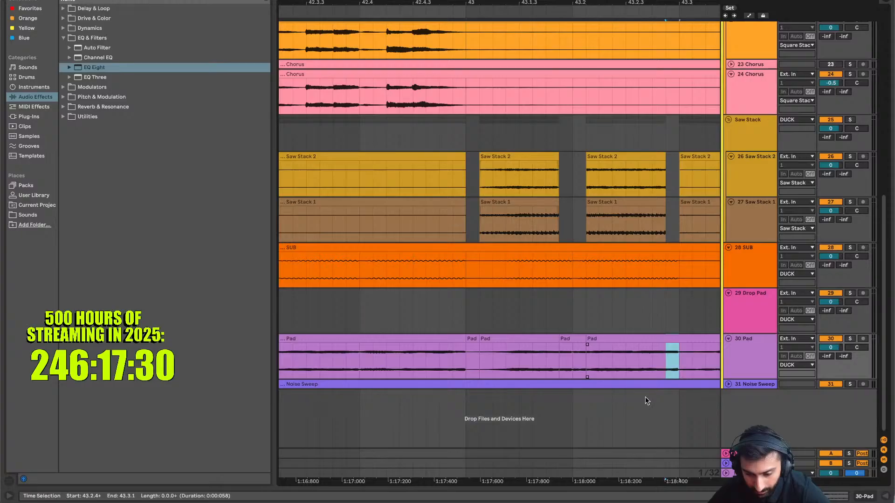
{"action": "key", "text": "ctrl+e"}
{"action": "key", "text": "Delete"}
{"action": "scroll", "coordinate": [401, 301], "scroll_direction": "down", "scroll_amount": 3}
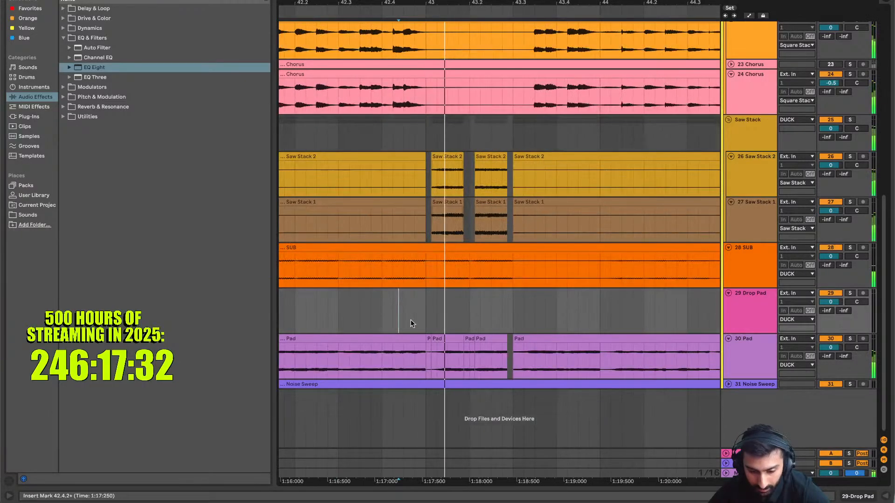
{"action": "left_click", "coordinate": [427, 338]}
{"action": "left_click_drag", "start_coordinate": [427, 338], "coordinate": [468, 344]}
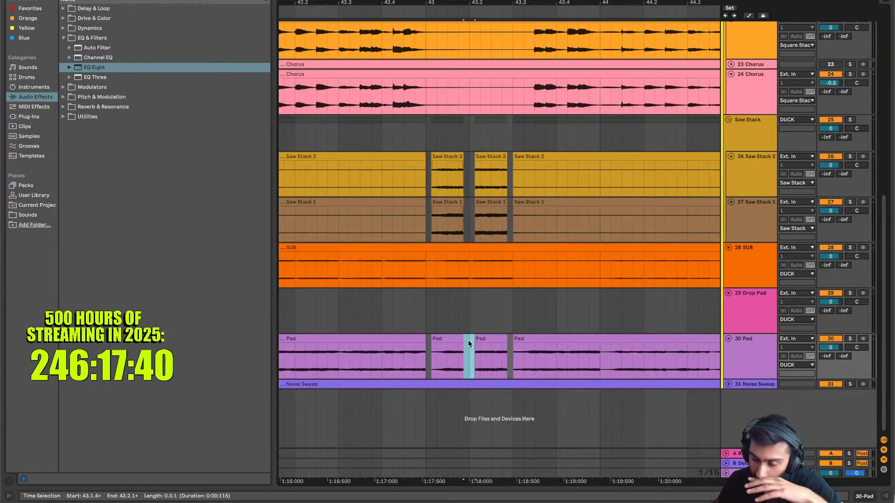
Add a full-length fade-in to the Saw Stack 2 segment after 43.2.1 and a full-length fade-out to the one after 43.1.1
{"action": "left_click", "coordinate": [393, 301]}
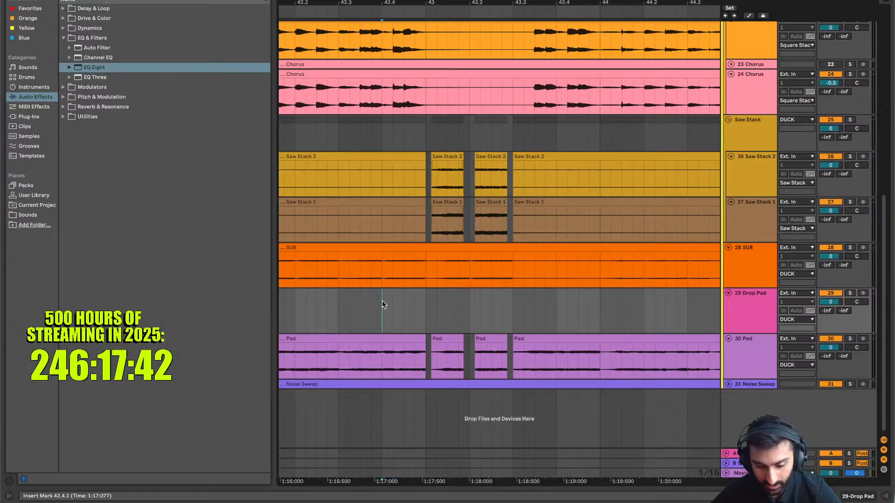
{"action": "key", "text": "space"}
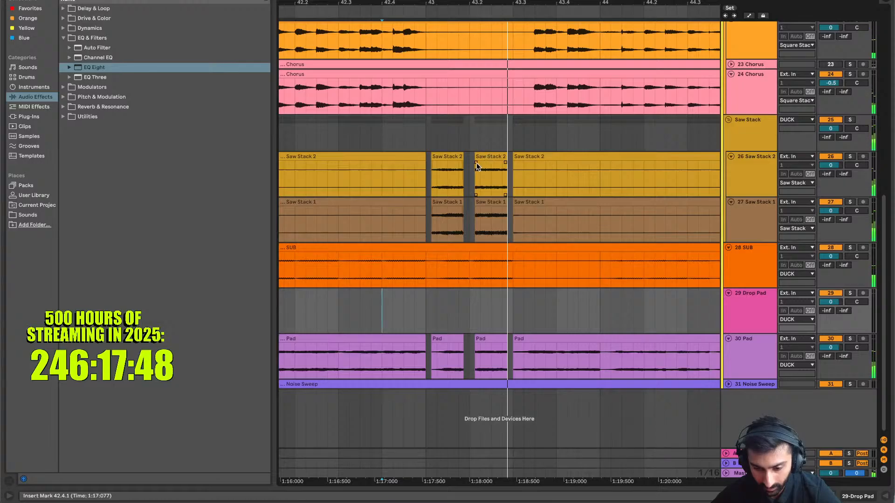
{"action": "left_click_drag", "start_coordinate": [477, 162], "coordinate": [506, 163]}
{"action": "left_click", "coordinate": [390, 297]}
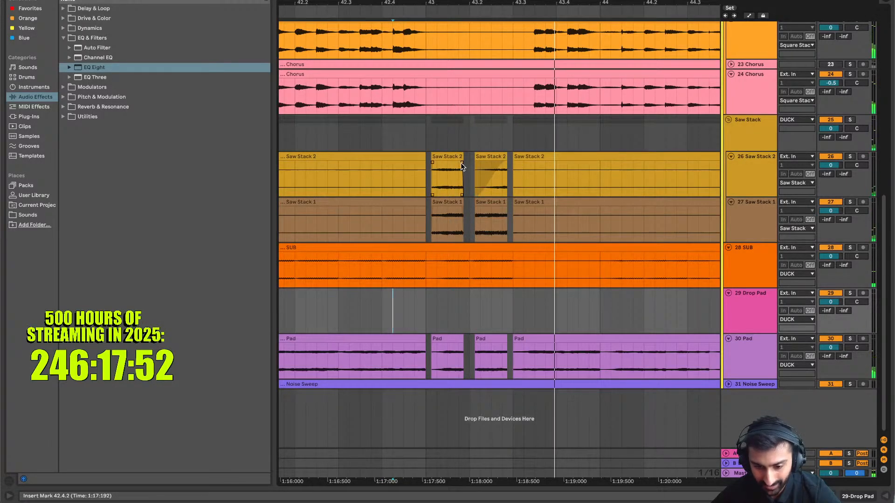
{"action": "left_click_drag", "start_coordinate": [462, 163], "coordinate": [426, 183]}
Play the arrangement from 42.4.1 to audition the faded Saw Stack 2 segments and the chopped Pad
{"action": "left_click", "coordinate": [381, 289]}
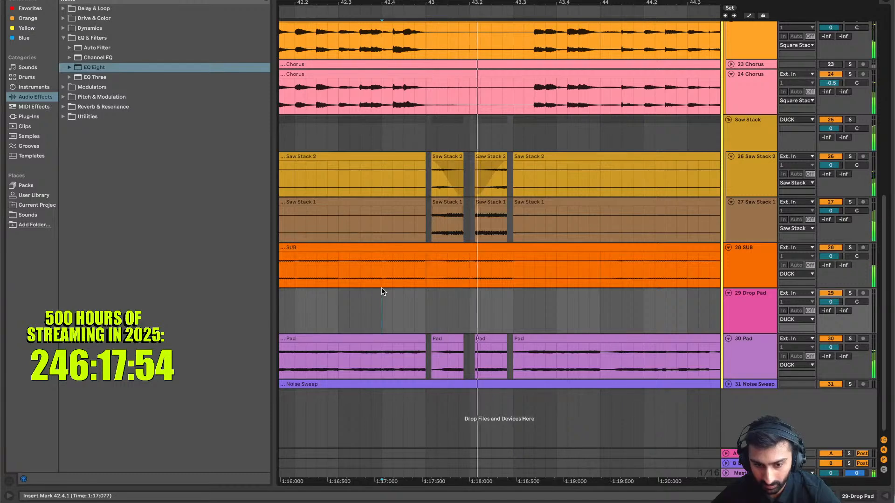
{"action": "scroll", "coordinate": [381, 291], "scroll_direction": "down", "scroll_amount": 5}
{"action": "key", "text": "space"}
{"action": "key", "text": "space"}
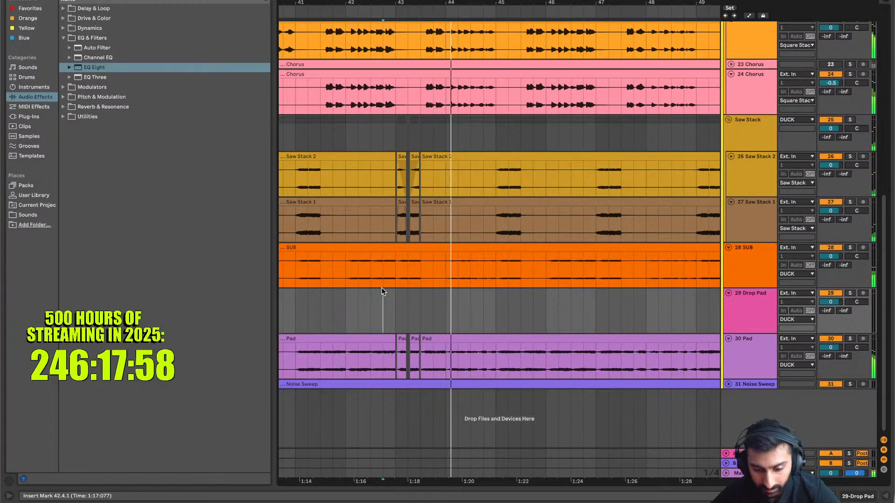
{"action": "key", "text": "space"}
{"action": "key", "text": "space"}
Examine the snare, percussion and Kicks group tracks around bar 43
{"action": "scroll", "coordinate": [426, 109], "scroll_direction": "up", "scroll_amount": 4}
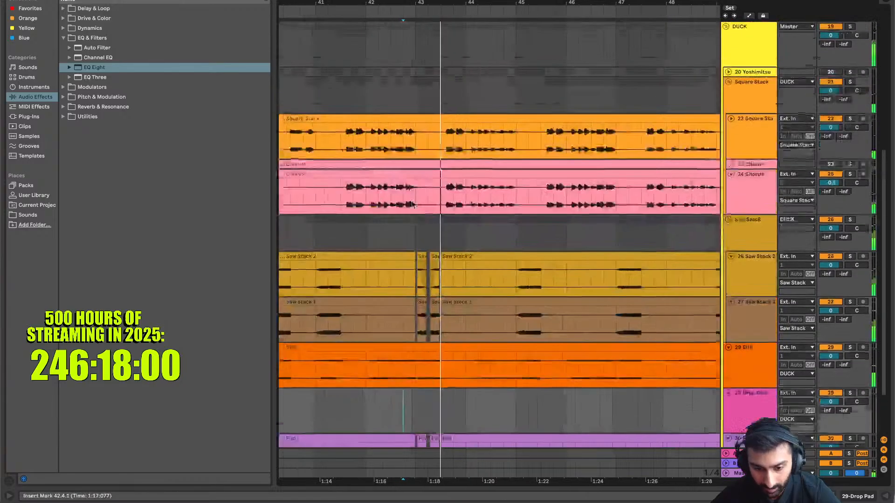
{"action": "scroll", "coordinate": [426, 108], "scroll_direction": "up", "scroll_amount": 2}
{"action": "scroll", "coordinate": [427, 107], "scroll_direction": "up", "scroll_amount": 6, "text": "ctrl"}
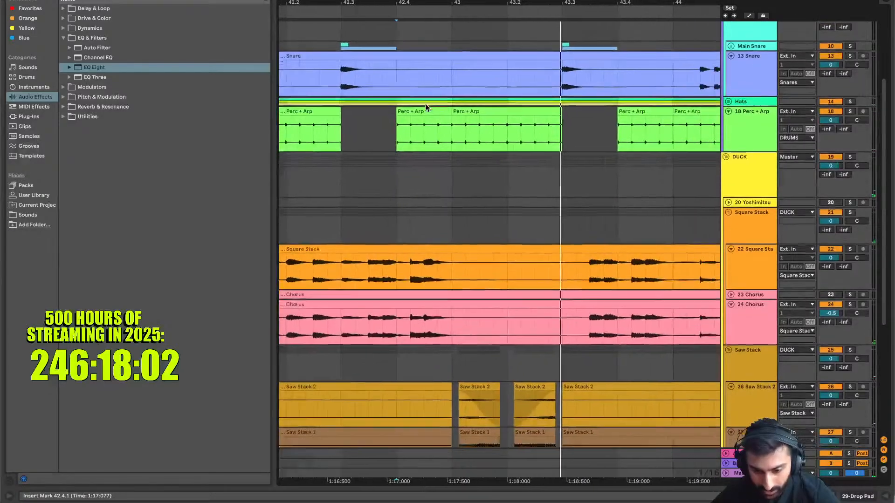
{"action": "scroll", "coordinate": [492, 116], "scroll_direction": "up", "scroll_amount": 4}
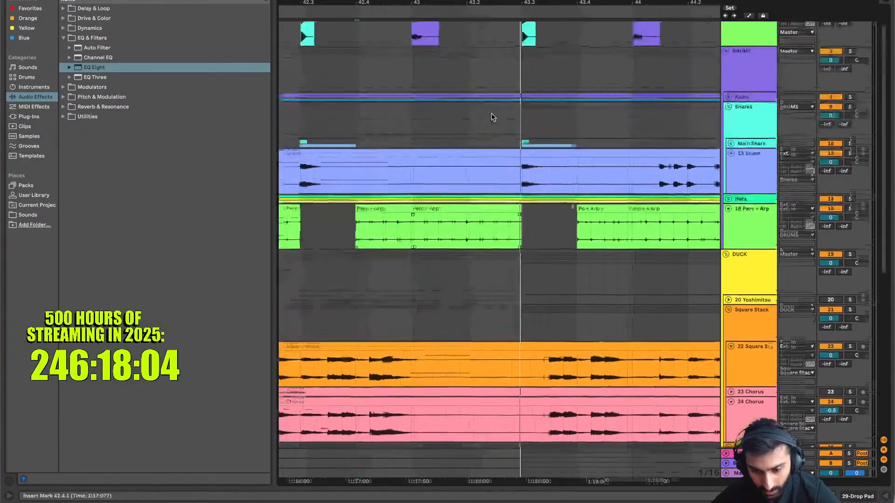
{"action": "scroll", "coordinate": [492, 115], "scroll_direction": "down", "scroll_amount": 2}
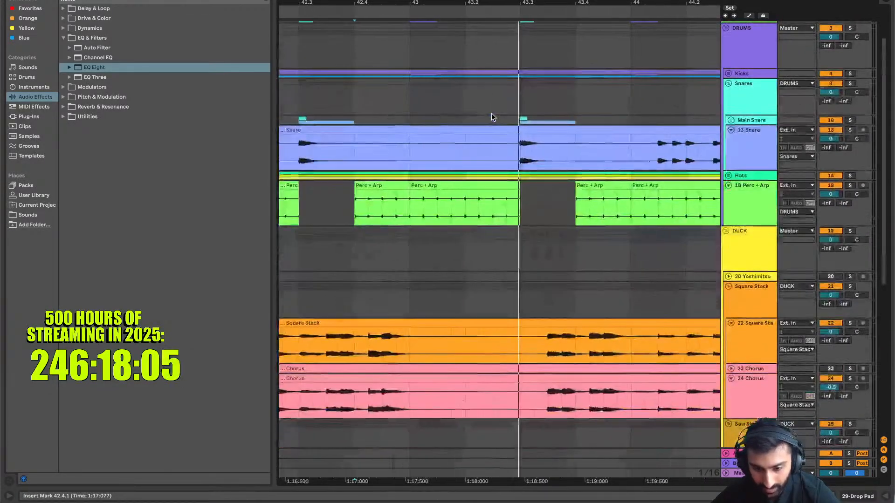
{"action": "left_click", "coordinate": [730, 71]}
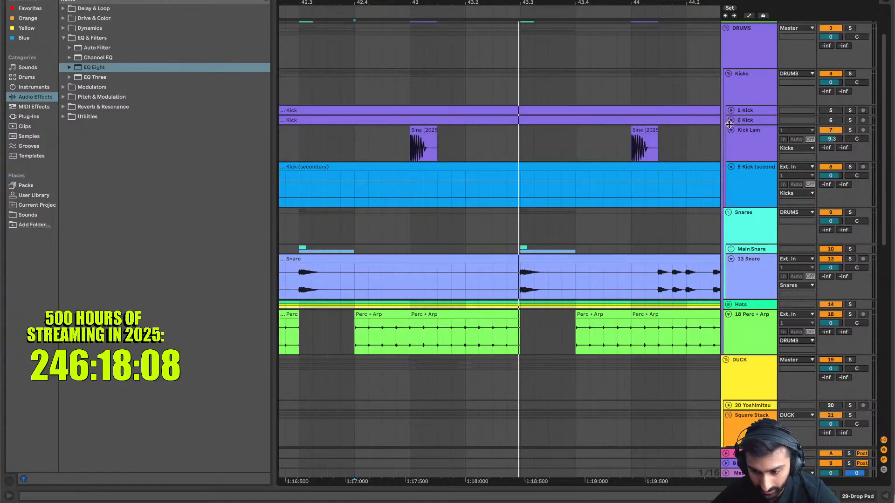
{"action": "left_click", "coordinate": [726, 71]}
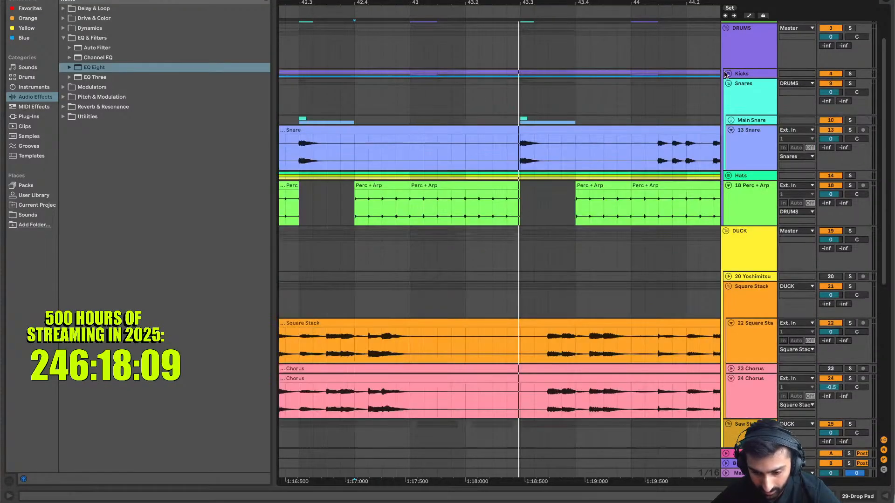
Unfold the Hats group and delete the 43.2.1 to 43.2.2 section from Open Hats, Closed Hats, Cymbals and Perc + Arp
{"action": "left_click", "coordinate": [729, 175]}
{"action": "scroll", "coordinate": [513, 212], "scroll_direction": "down", "scroll_amount": 4}
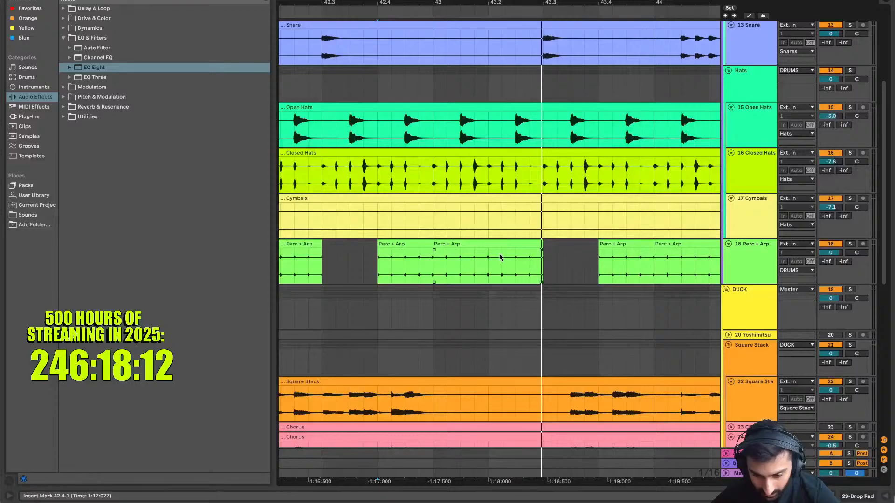
{"action": "left_click_drag", "start_coordinate": [496, 254], "coordinate": [485, 165]}
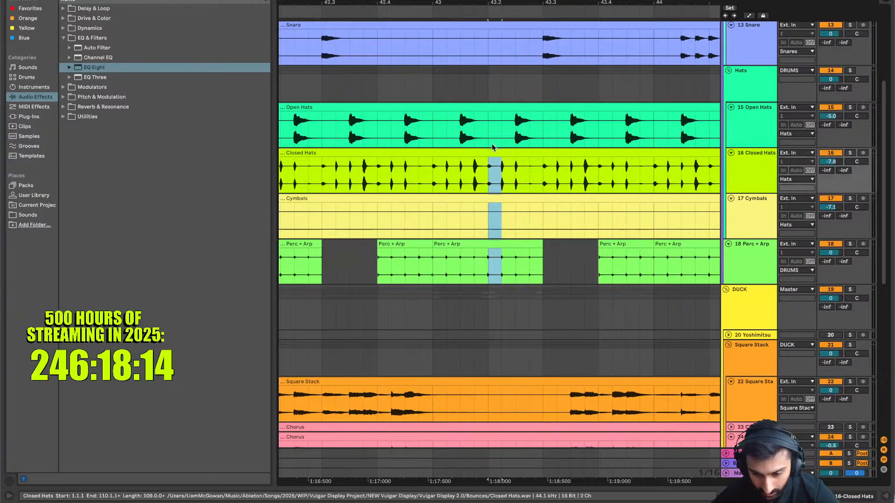
{"action": "left_click_drag", "start_coordinate": [499, 258], "coordinate": [487, 131]}
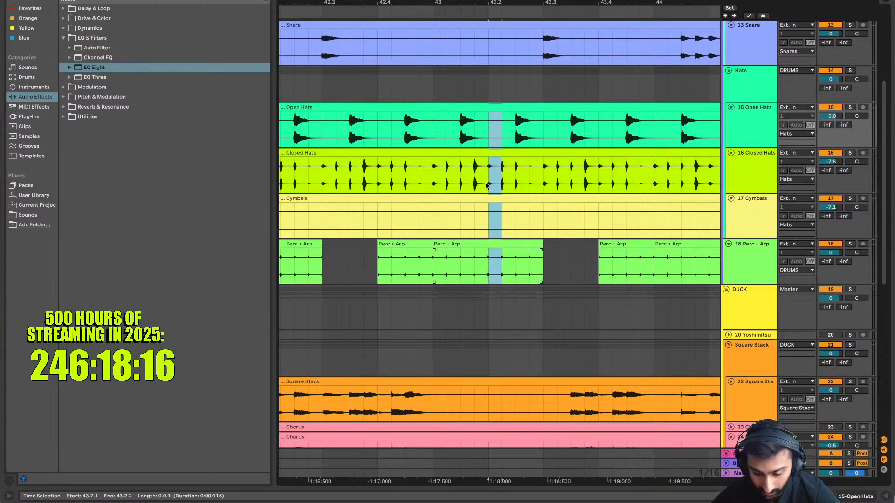
{"action": "key", "text": "Delete"}
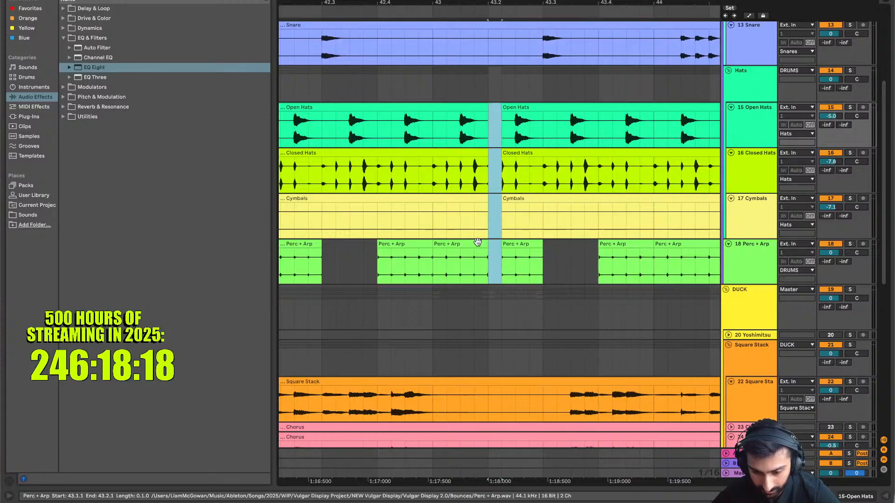
Play the arrangement from 42.4.1 and again from 42.1.3 to audition the gap in the hats and percussion
{"action": "scroll", "coordinate": [382, 326], "scroll_direction": "down", "scroll_amount": 5}
{"action": "left_click", "coordinate": [381, 326]}
{"action": "key", "text": "space"}
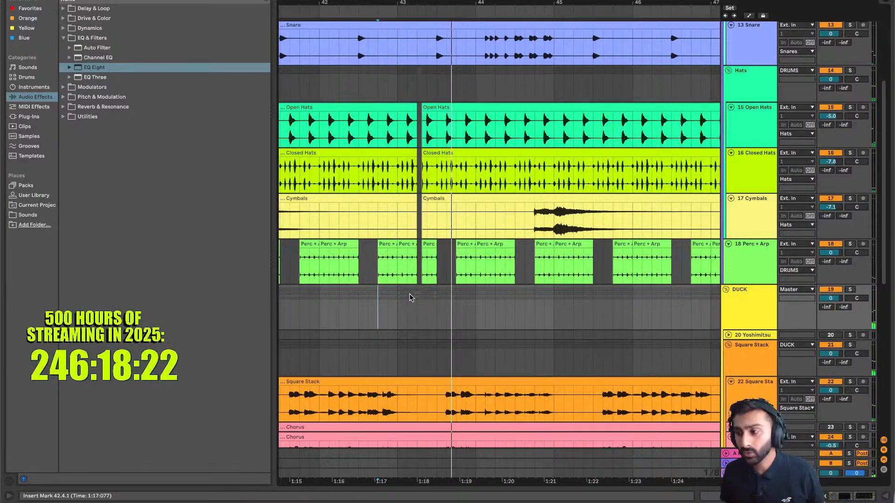
{"action": "left_click", "coordinate": [327, 319]}
{"action": "key", "text": "space"}
{"action": "key", "text": "space"}
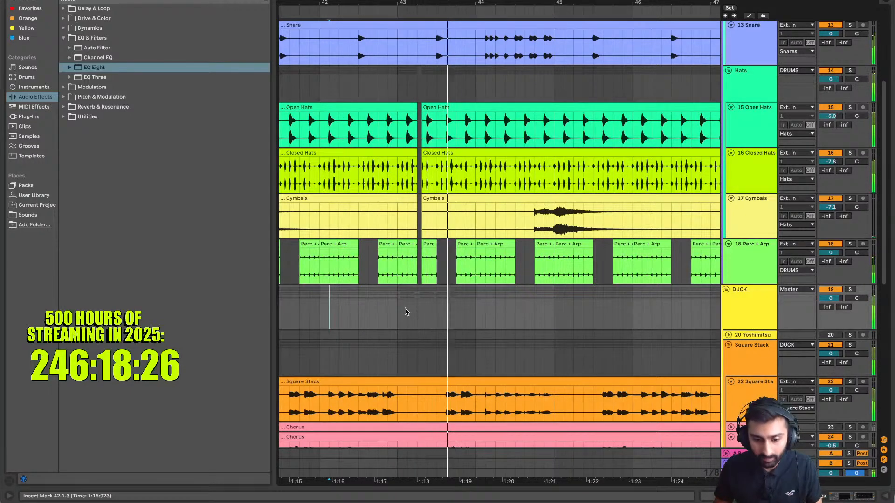
Save the Live Set and run Collect All and Save on the project
{"action": "key", "text": "ctrl+s"}
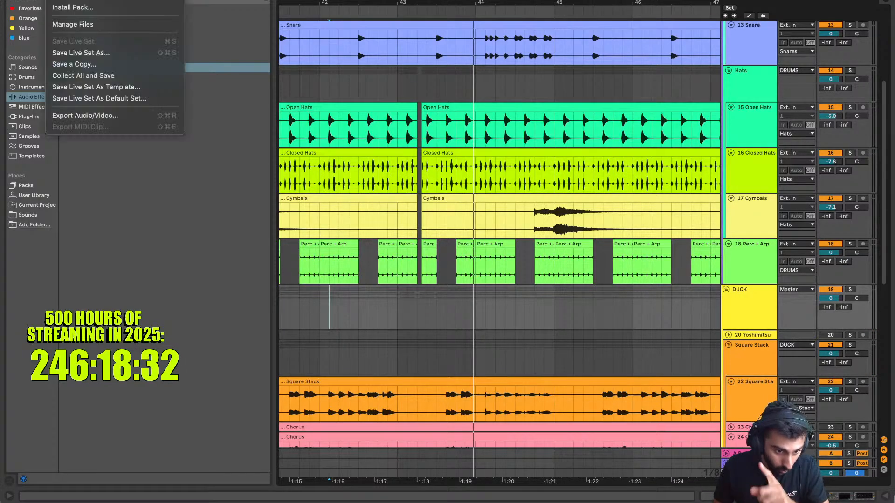
{"action": "left_click", "coordinate": [100, 74]}
{"action": "key", "text": "Return"}
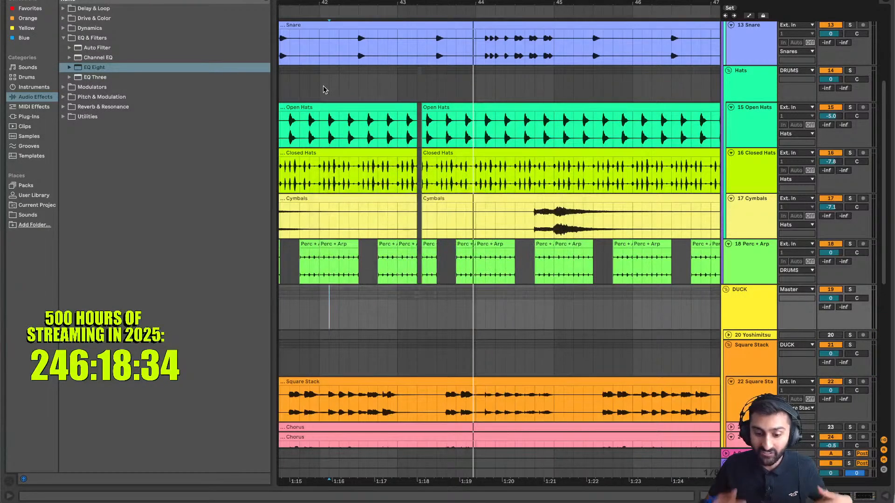